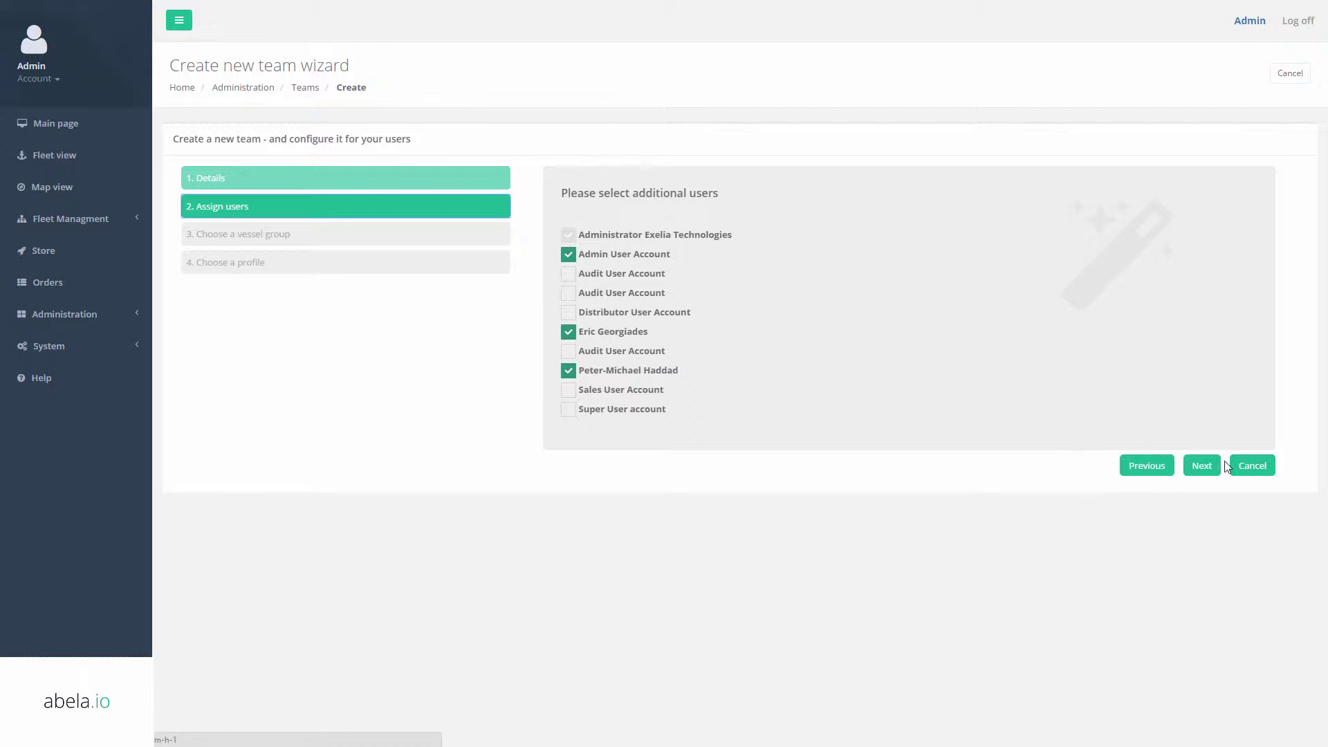
Create a new vessel group named 'Inmarsat Demo Fleet' and copy that name into its description.
left_click(1203, 466)
left_click(698, 213)
left_click(679, 286)
type("In")
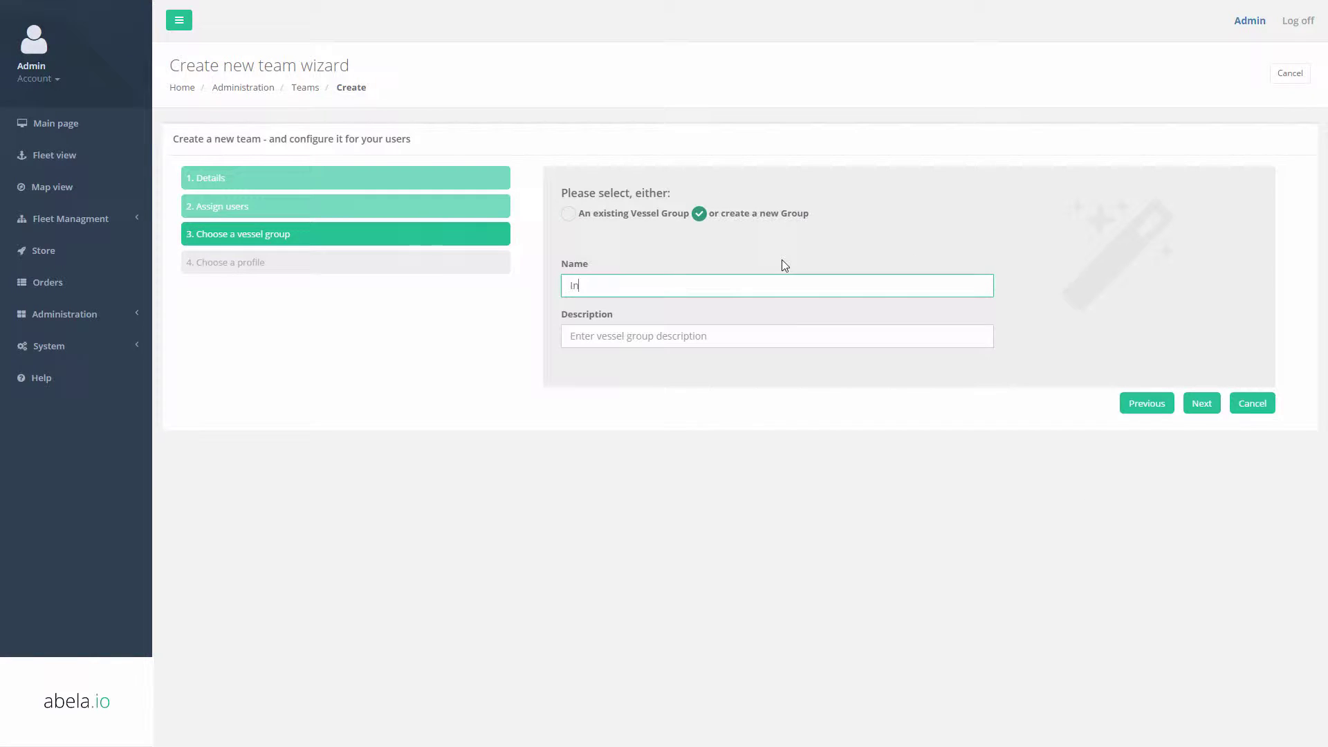
type("marsat Demo Fleet")
key("ctrl+a")
key("ctrl+c")
key("Tab")
key("ctrl+v")
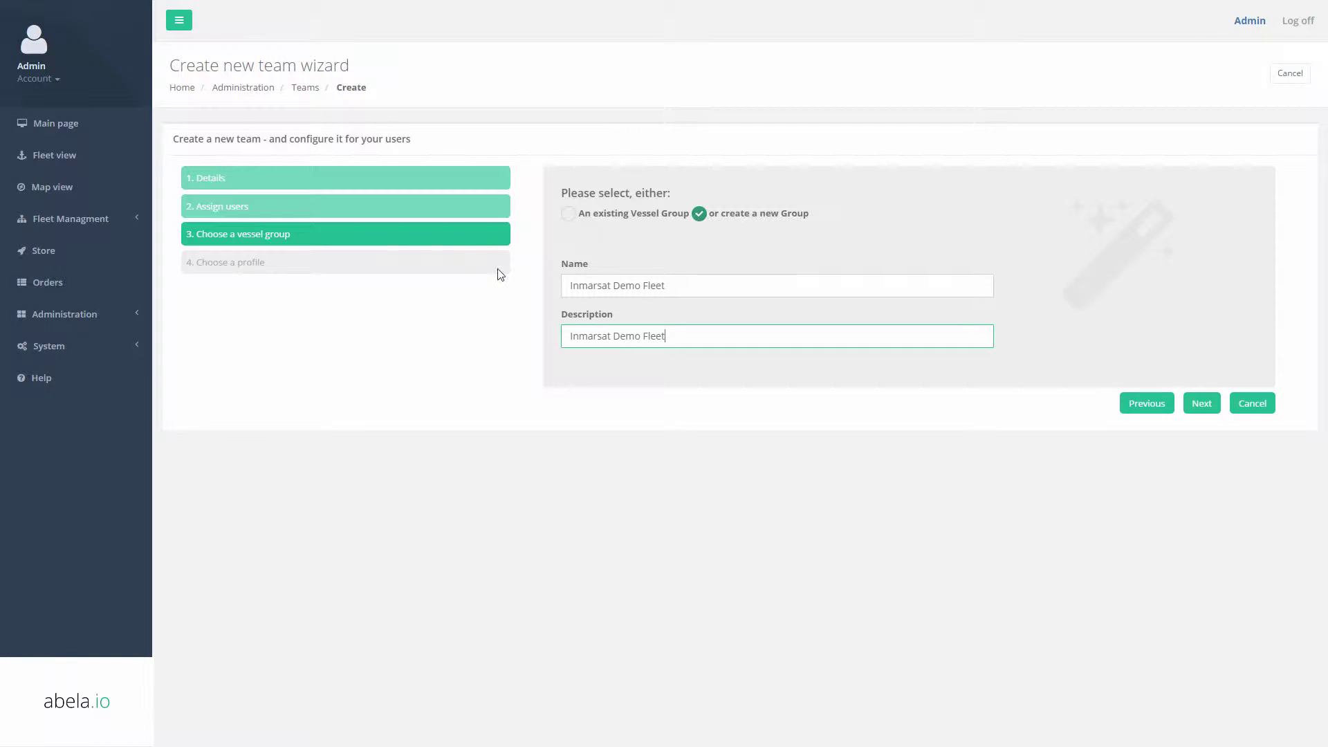
Trim the group name to 'Inmarsat Demo', move to the Administrator profile step, then return to Teams.
left_click(652, 286)
key("BackSpace")
key("BackSpace")
key("BackSpace")
key("BackSpace")
left_click(754, 339)
left_click(1210, 405)
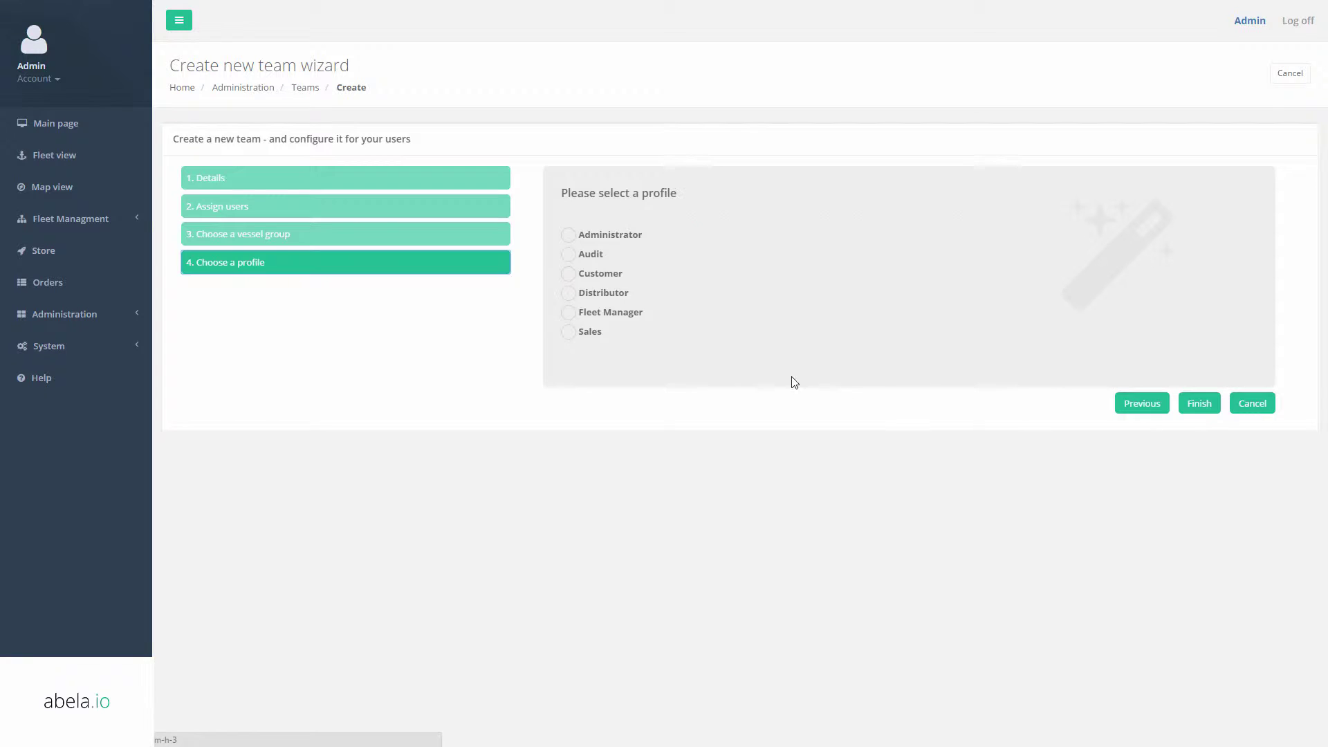
left_click(1245, 397)
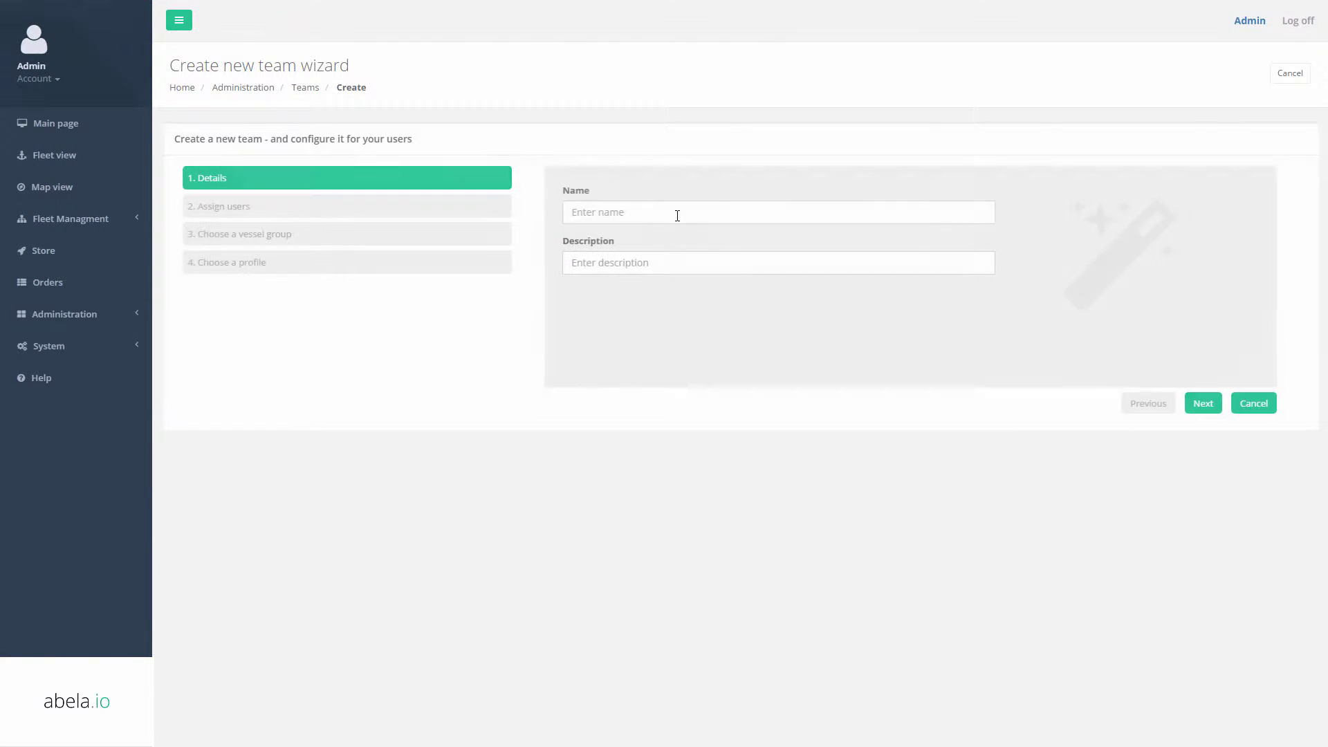
Create team 'Inmarsat FMs' described 'Inmarsat Fleet', adding one user and the Inmarsat Demo group.
left_click(677, 215)
type("Inmarsat FMs")
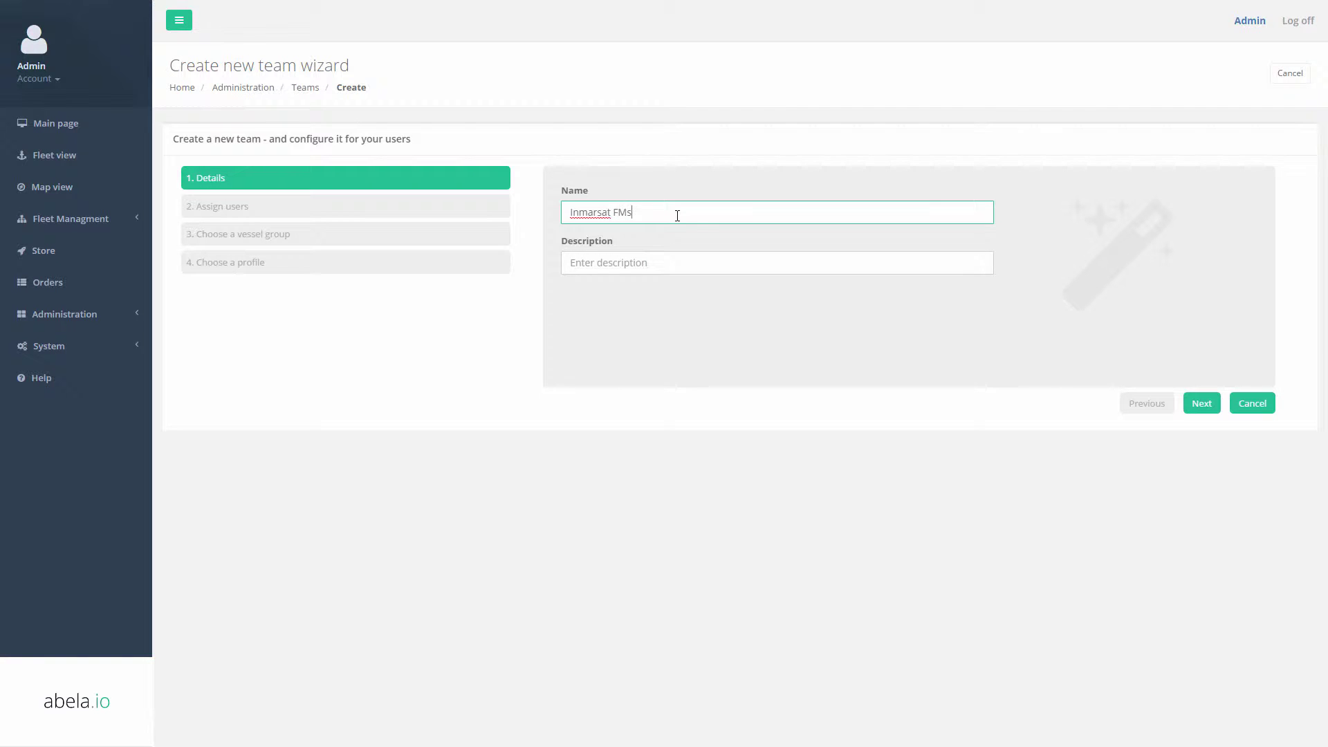
key("Tab")
type("In")
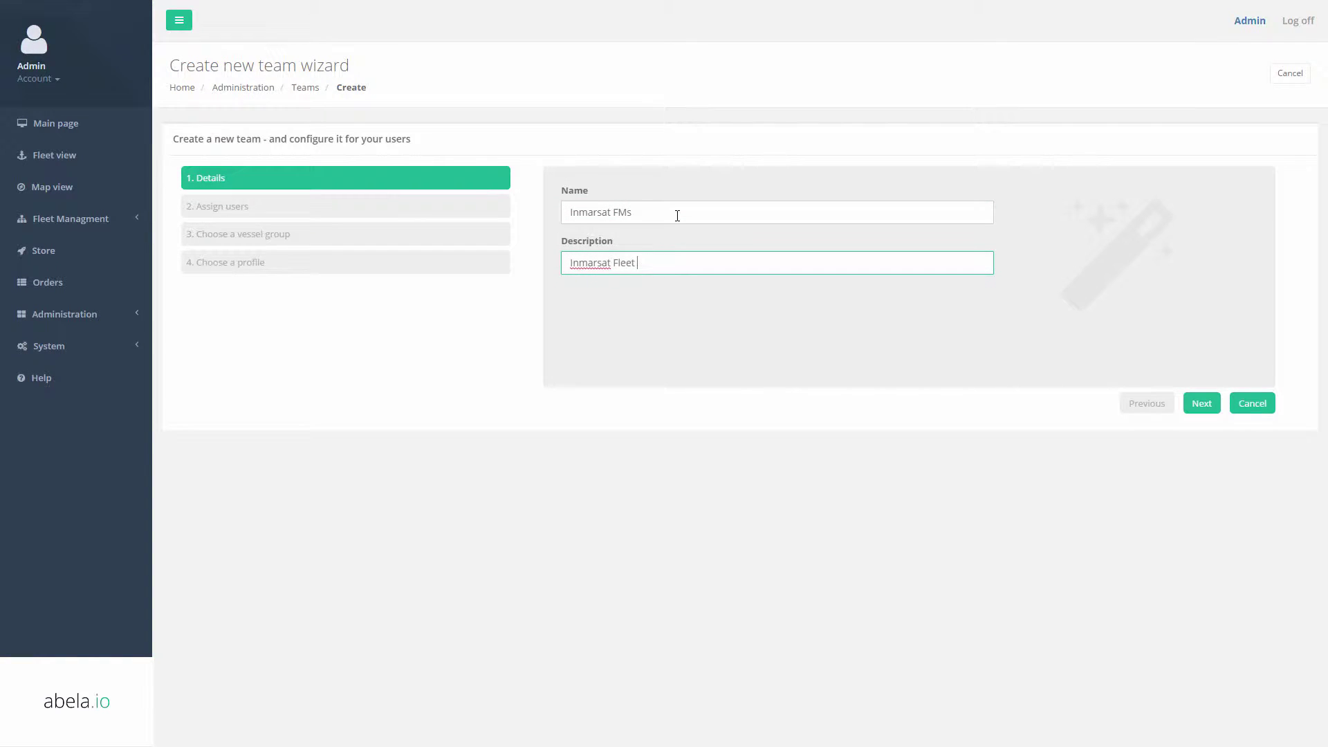
left_click(1184, 404)
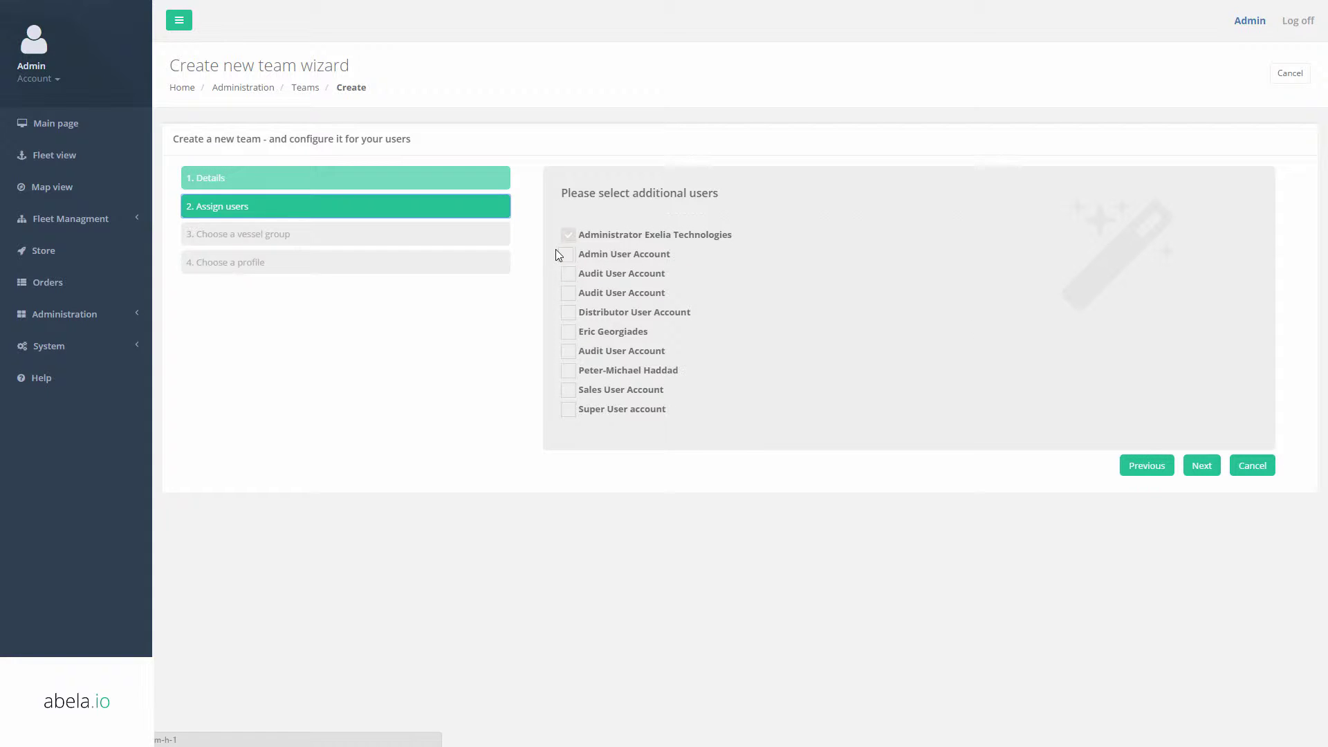
left_click(568, 331)
left_click(1201, 465)
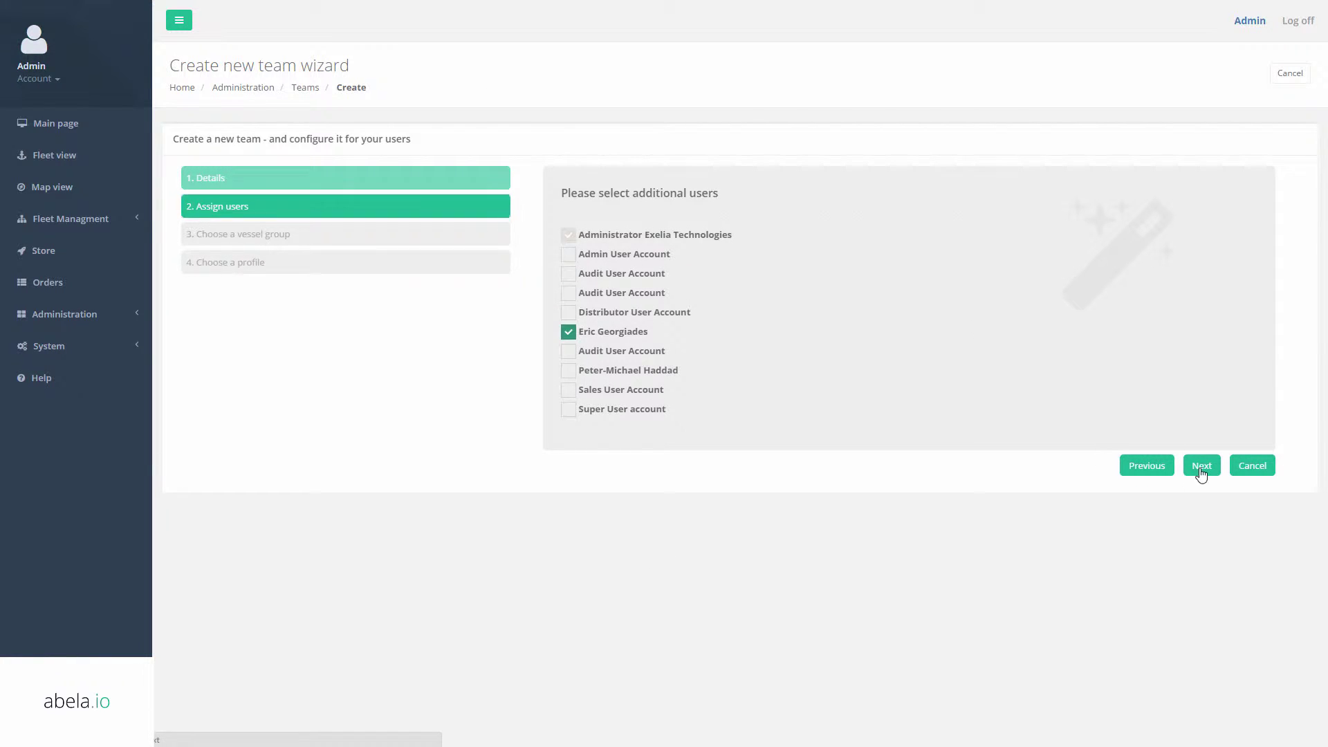
left_click(1191, 408)
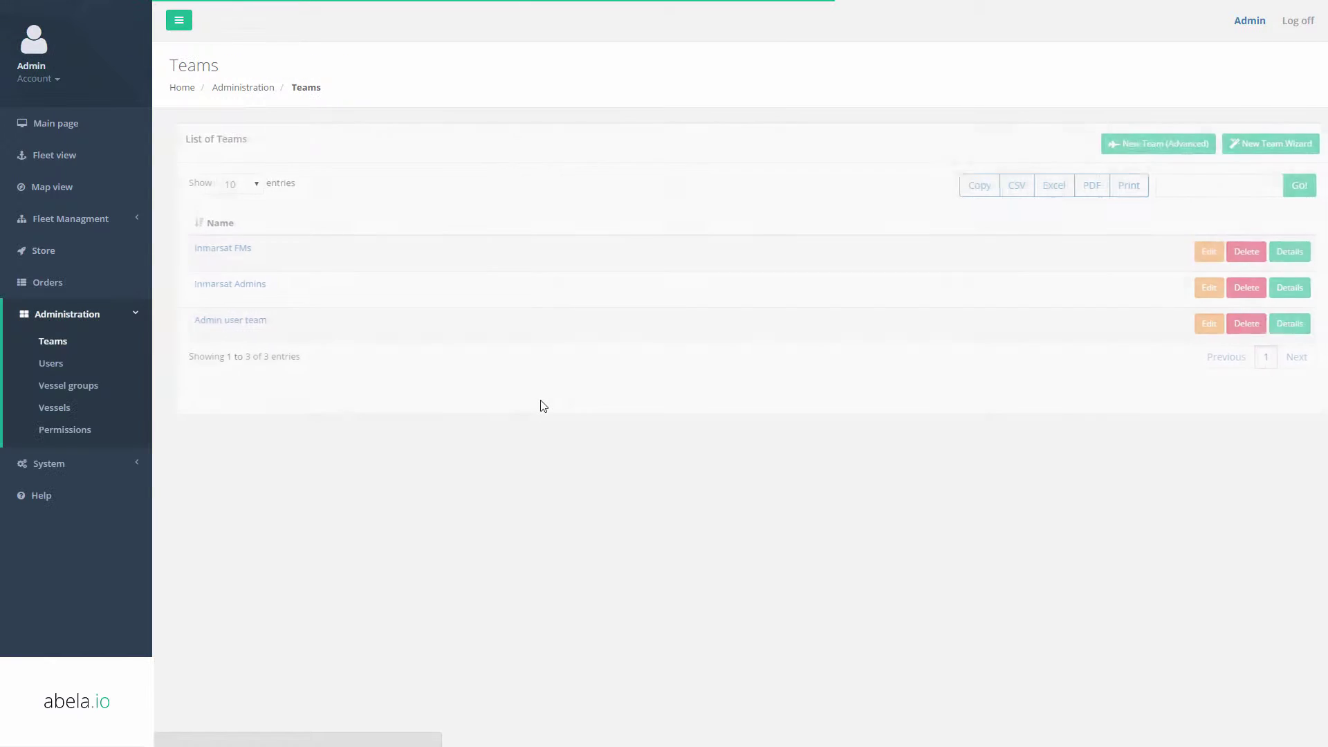
Start a new user in Users with a login name and a matching, corrected password confirmation.
left_click(52, 363)
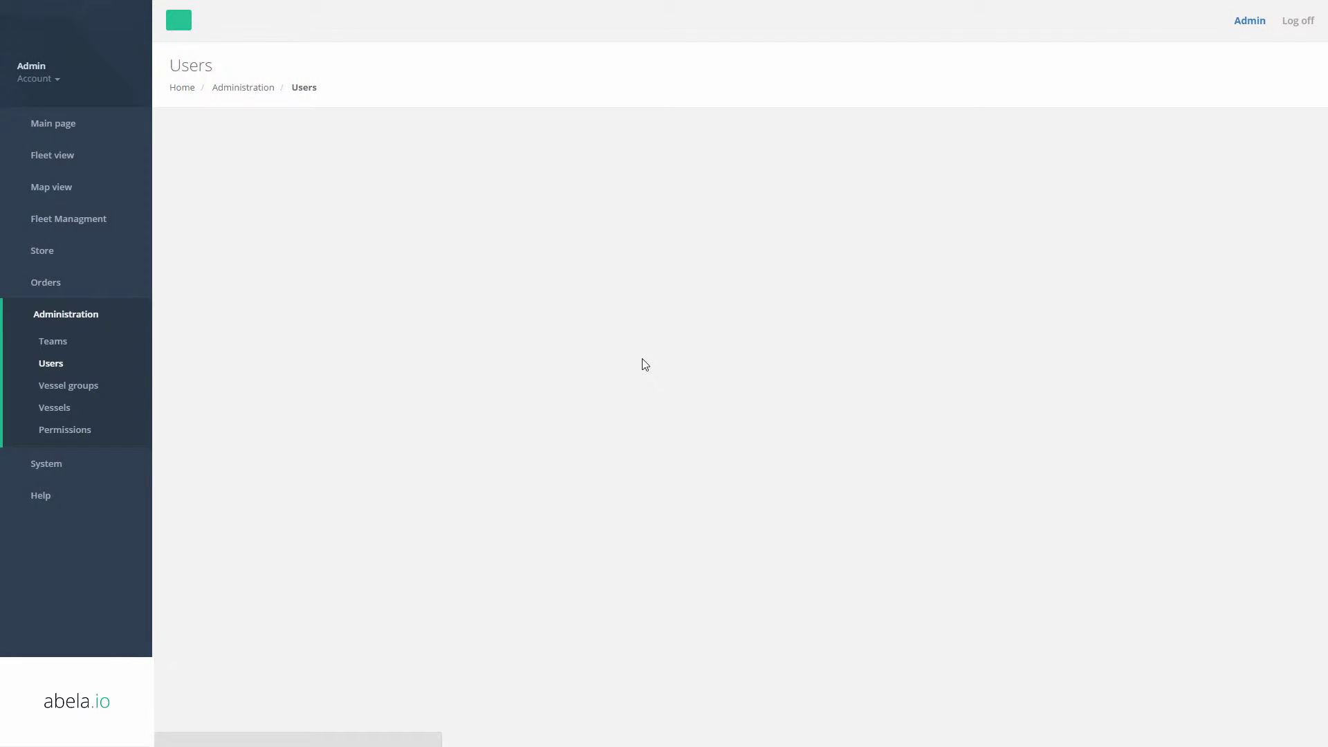
left_click(1257, 143)
left_click(654, 212)
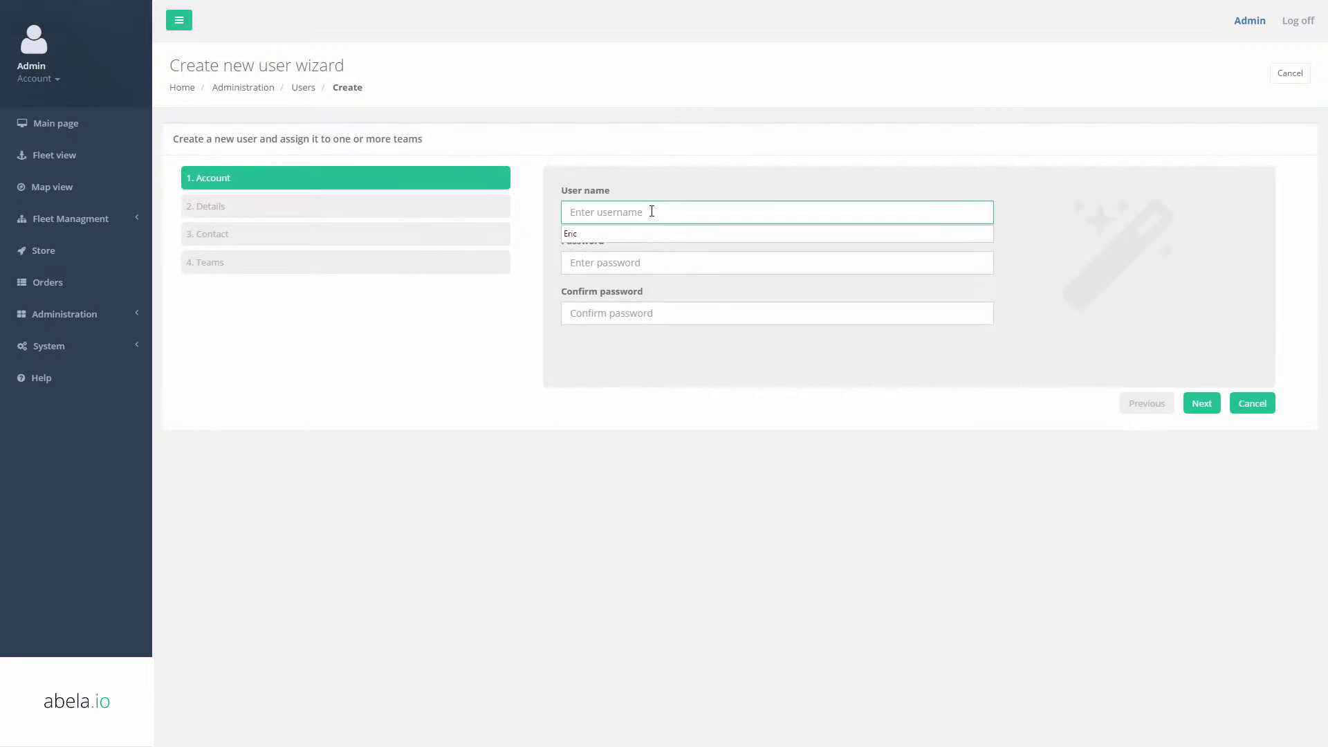
double_click(652, 211)
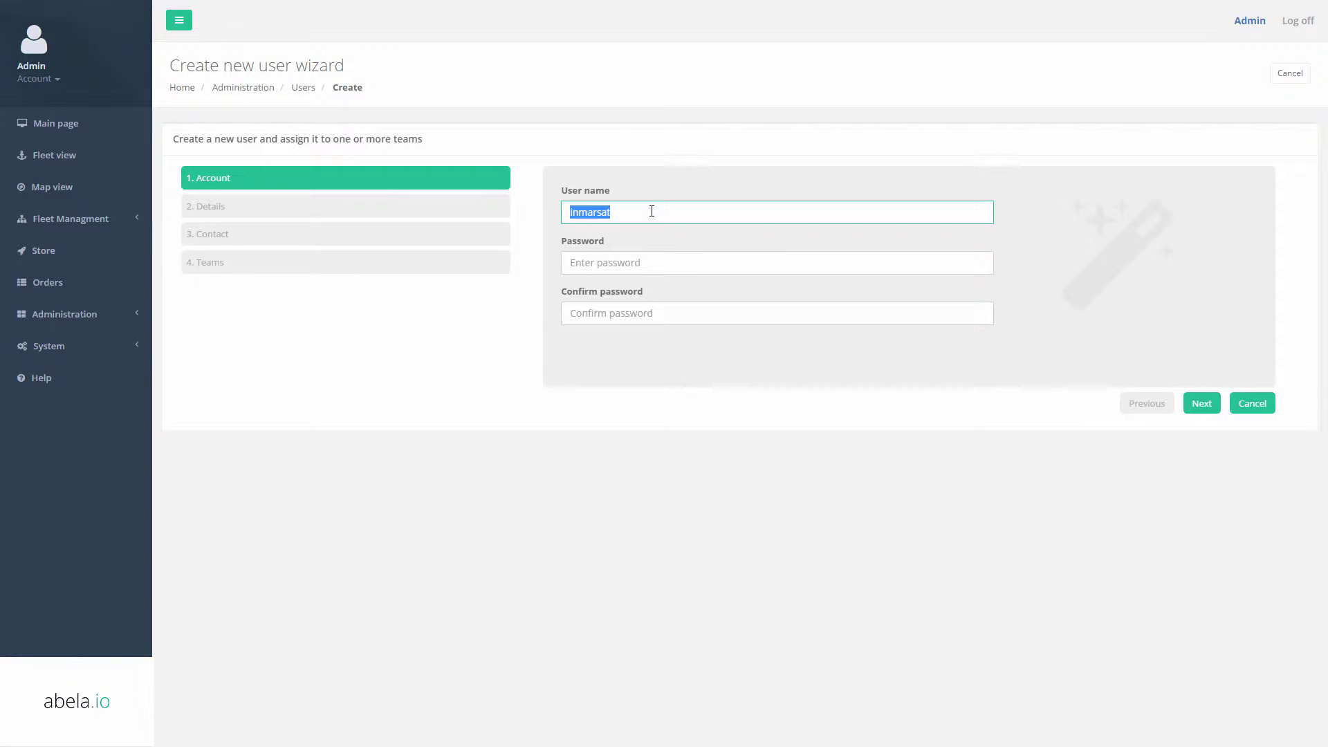
type("in")
key("Tab")
type("•••••••")
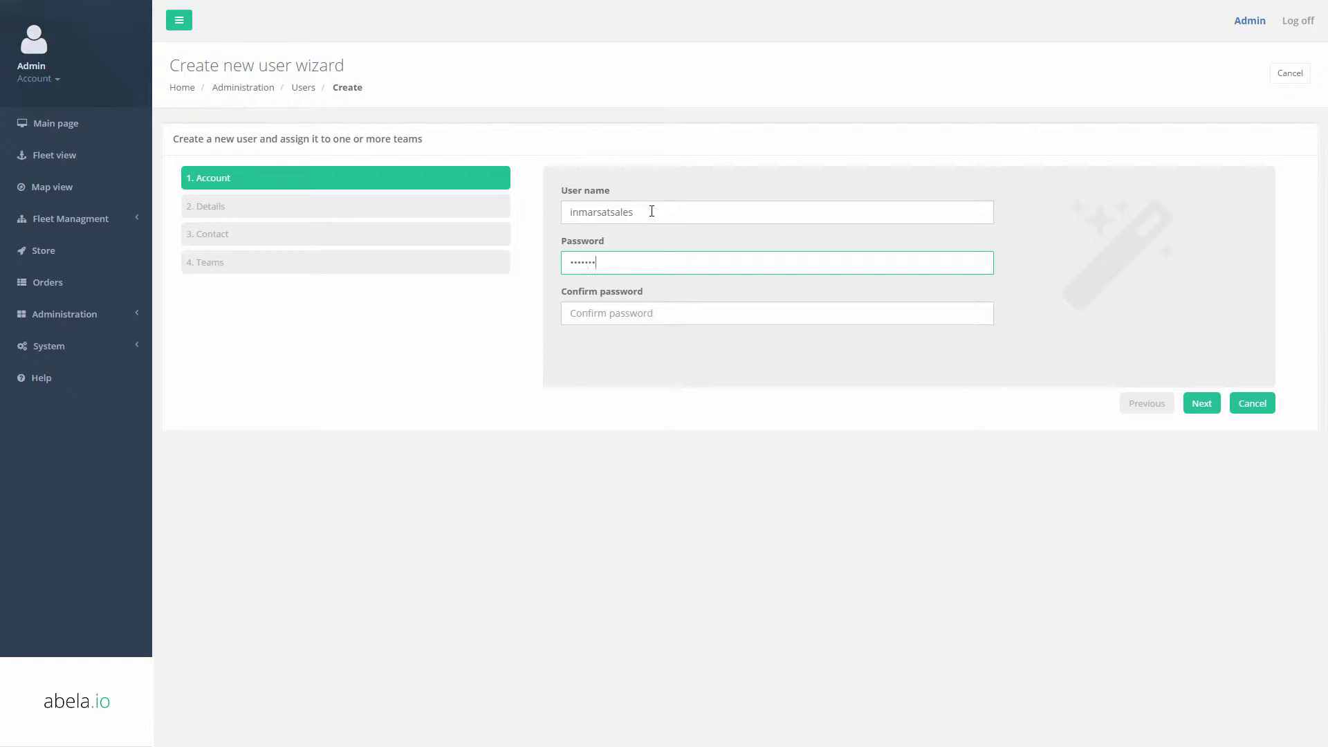
key("Tab")
type("•••••••••")
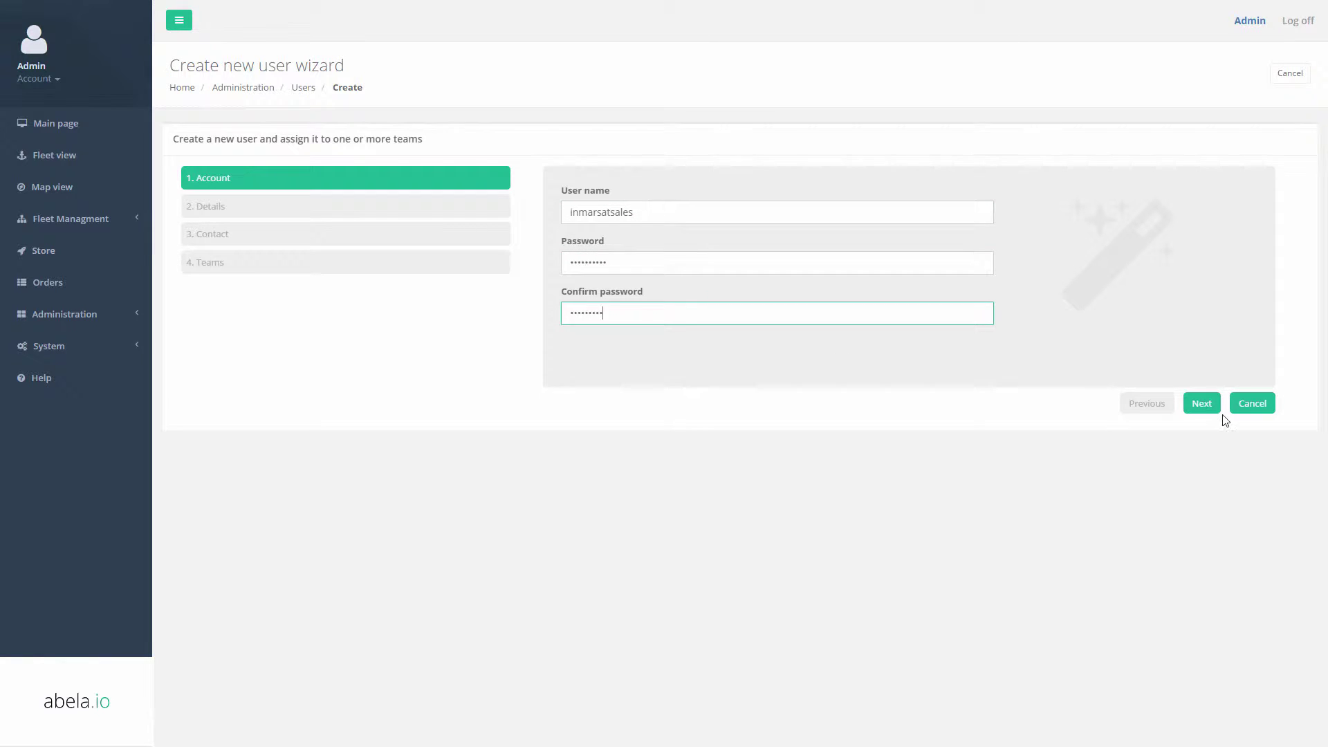
left_click(1202, 404)
left_click(680, 317)
type("•")
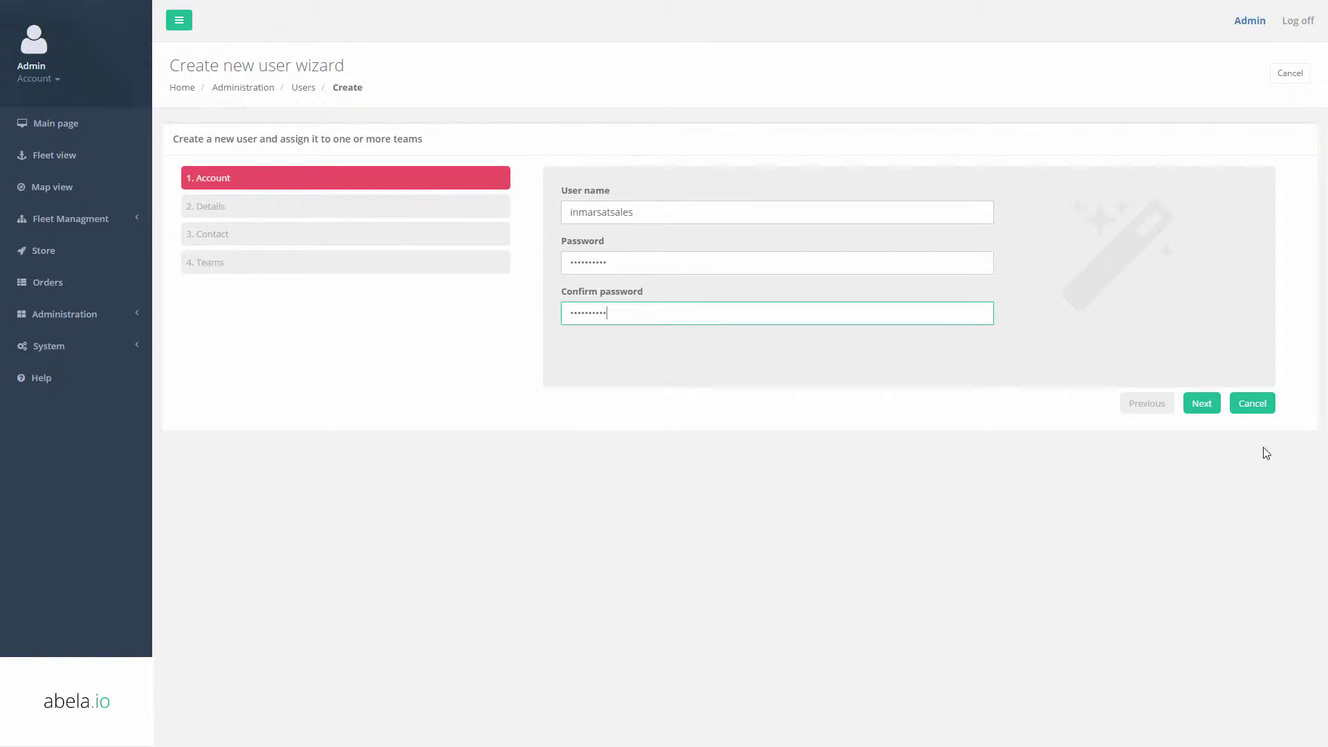
left_click(1202, 404)
Enter name Inmarsat Sales, an e-mail and a phone number, assign Inmarsat FMs, and finish.
left_click(634, 211)
type("Inmarsat")
key("Tab")
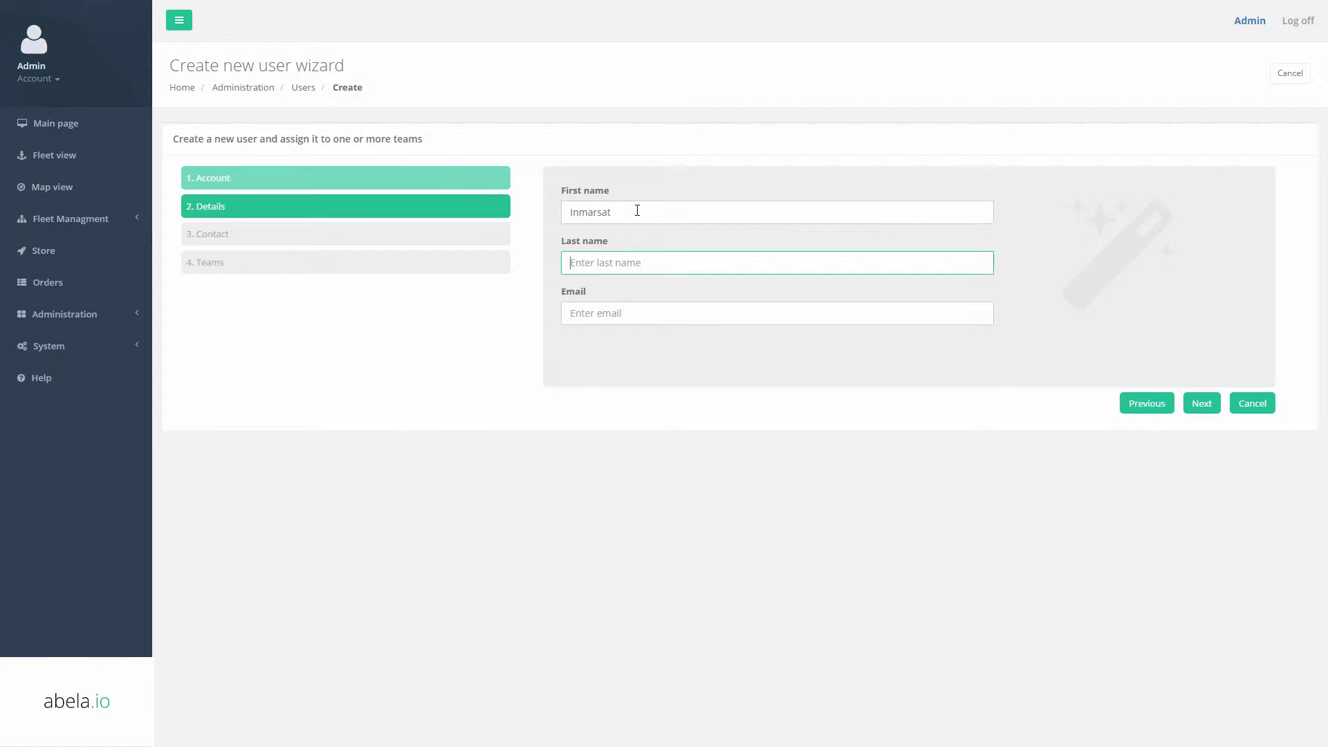
type("Sales")
key("Tab")
type("sa")
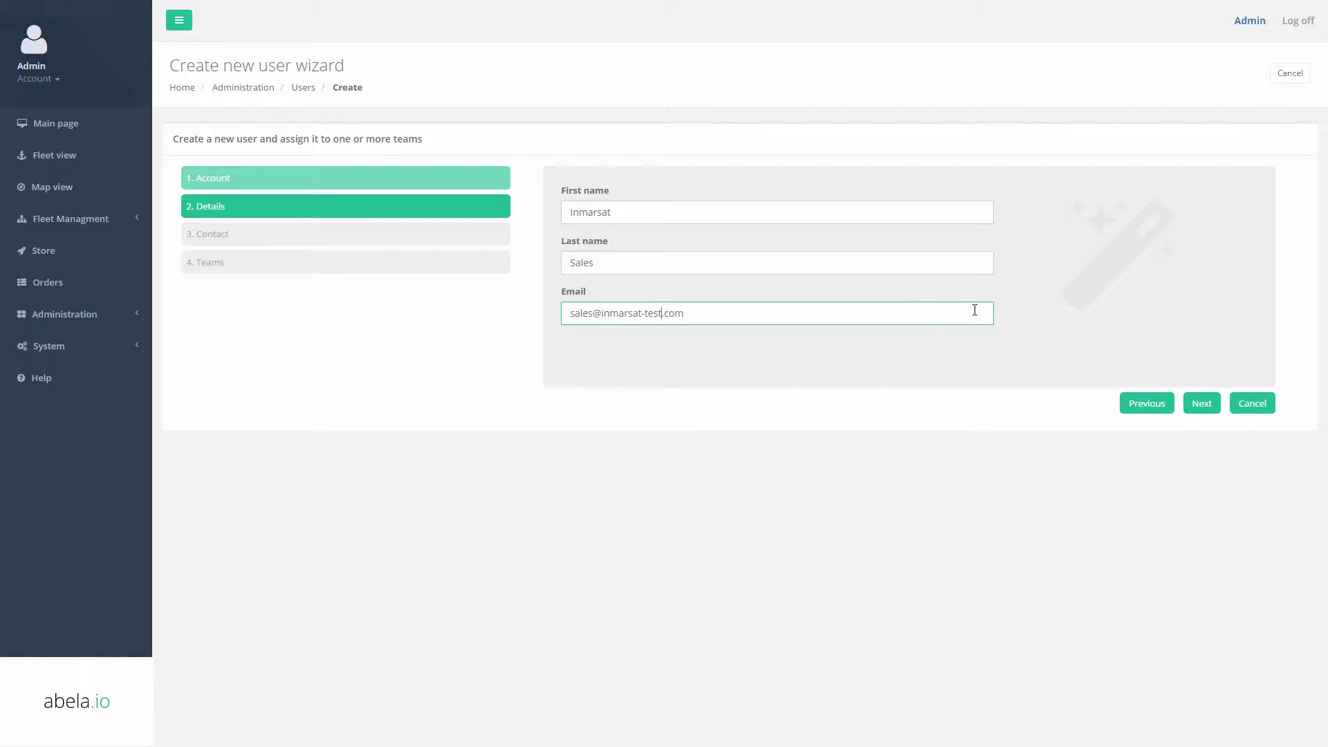
left_click(1203, 405)
left_click(641, 208)
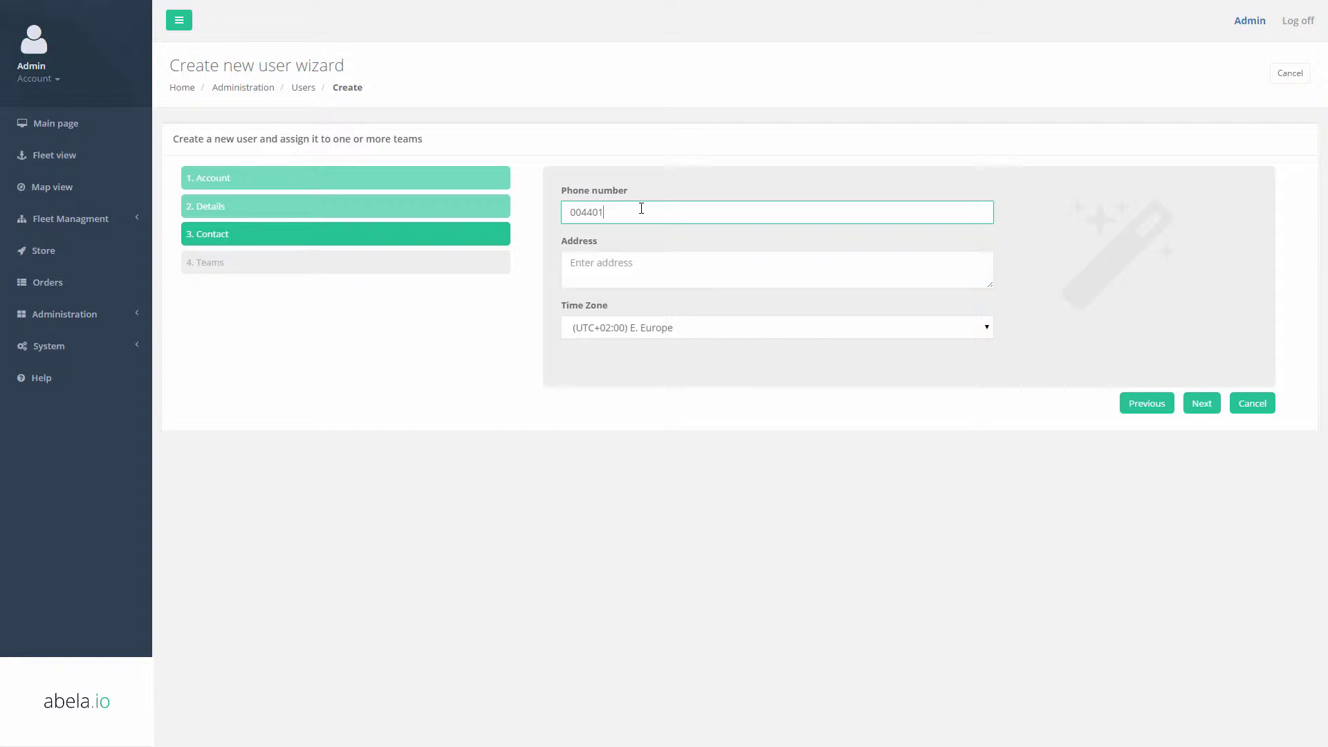
left_click(1206, 406)
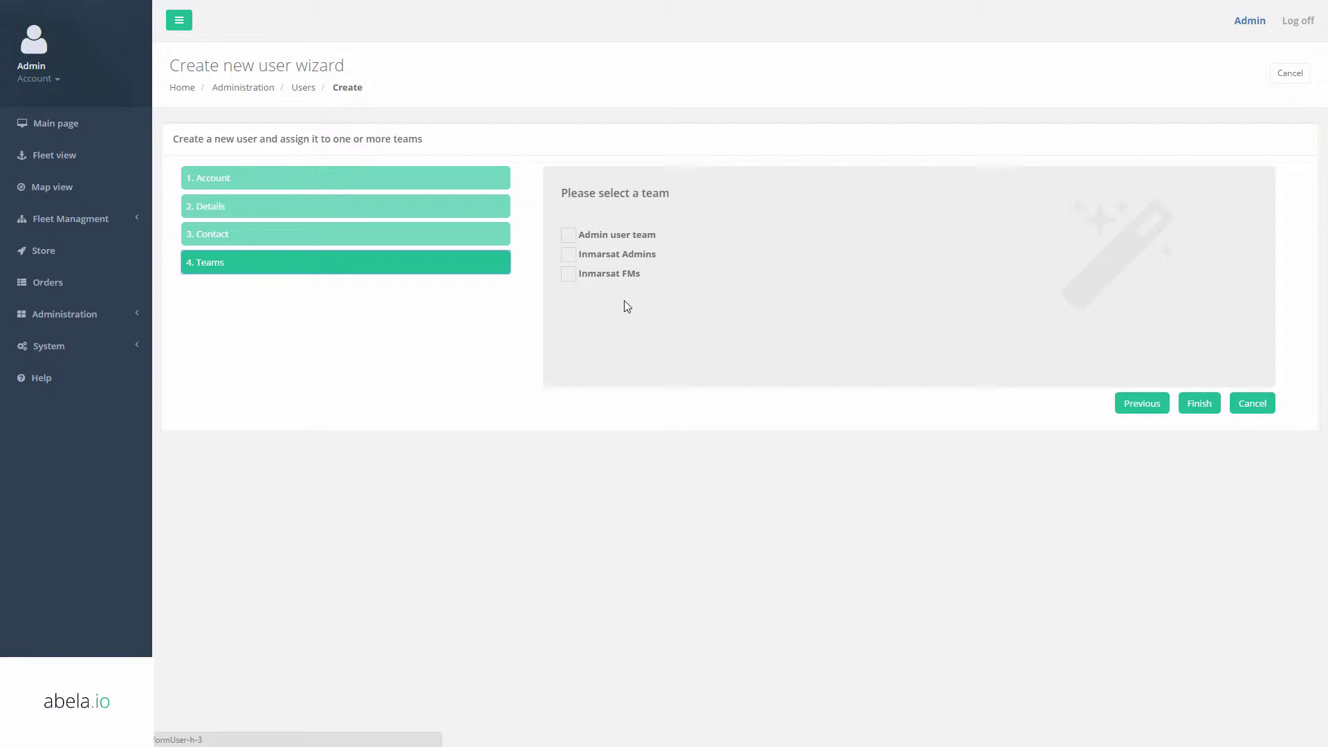
left_click(567, 274)
left_click(1198, 403)
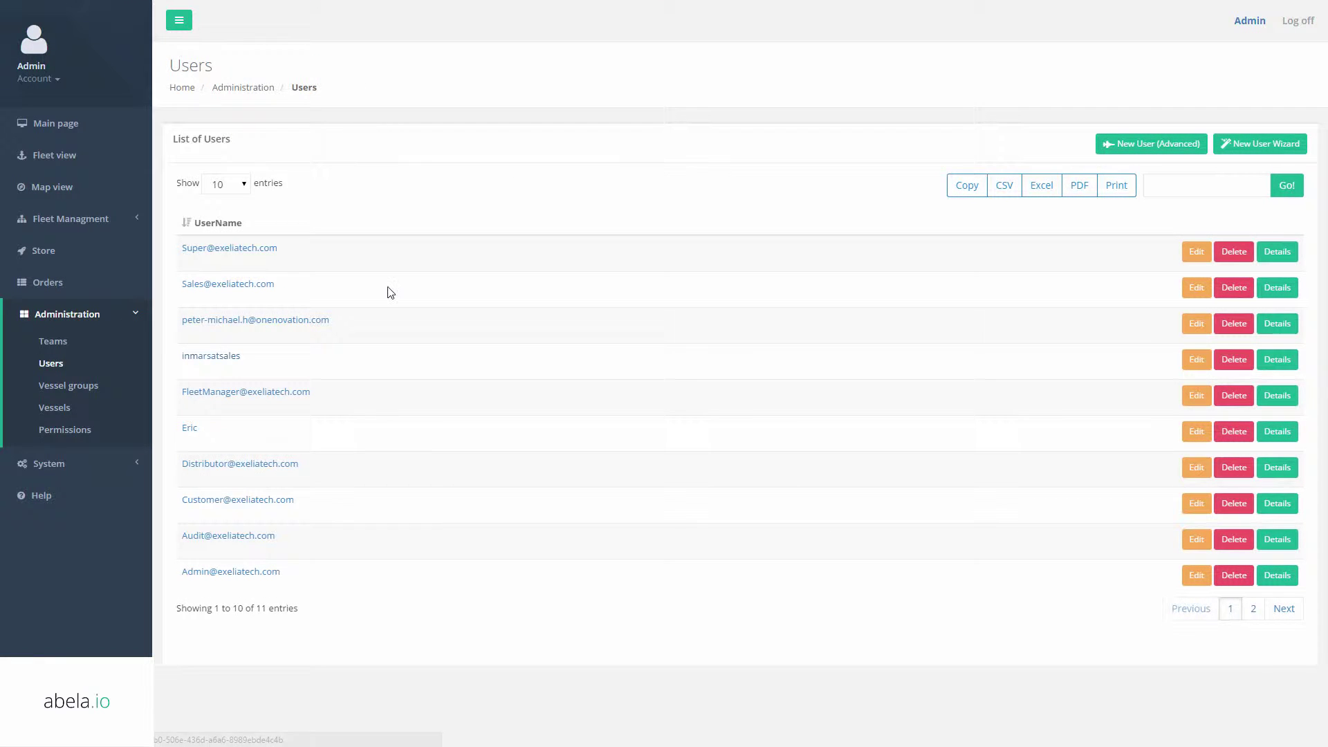
Create the Inmarsat Sales team with an existing vessel group and the Sales profile, then open Users.
left_click(52, 341)
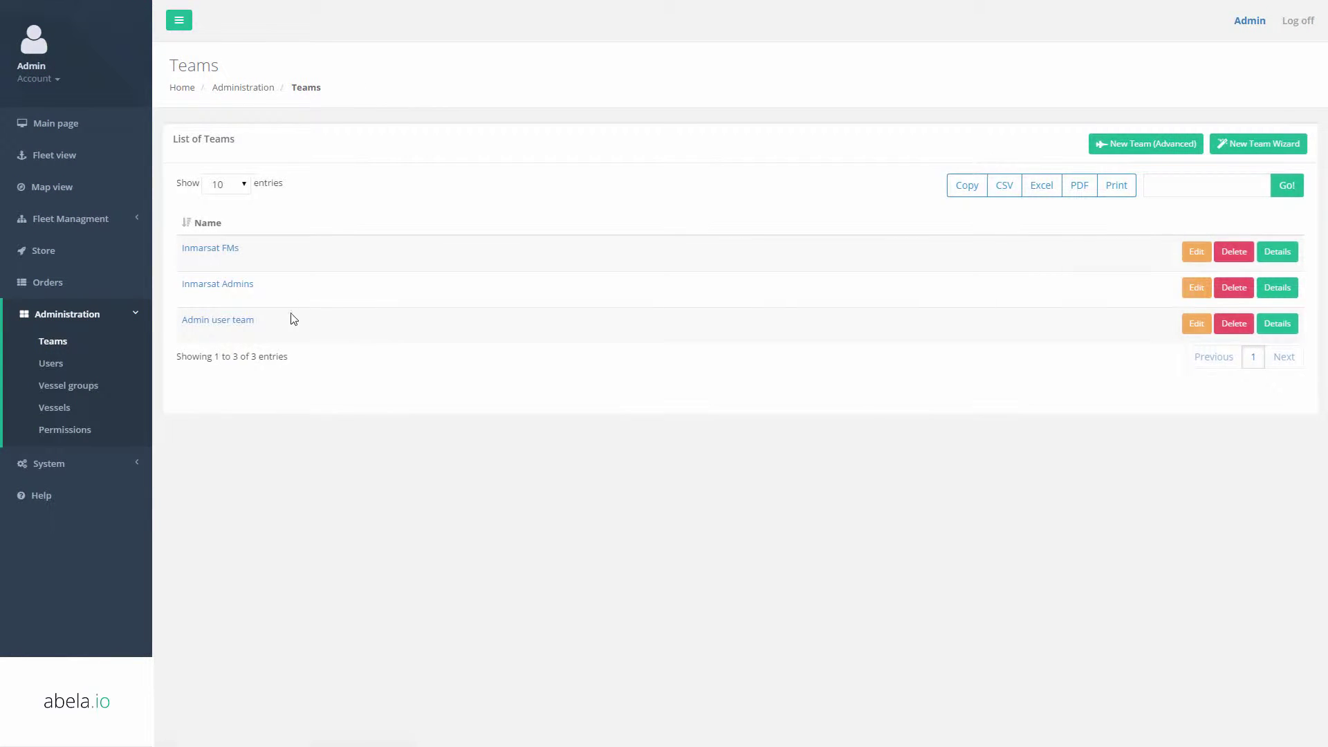
left_click(1231, 148)
left_click(596, 215)
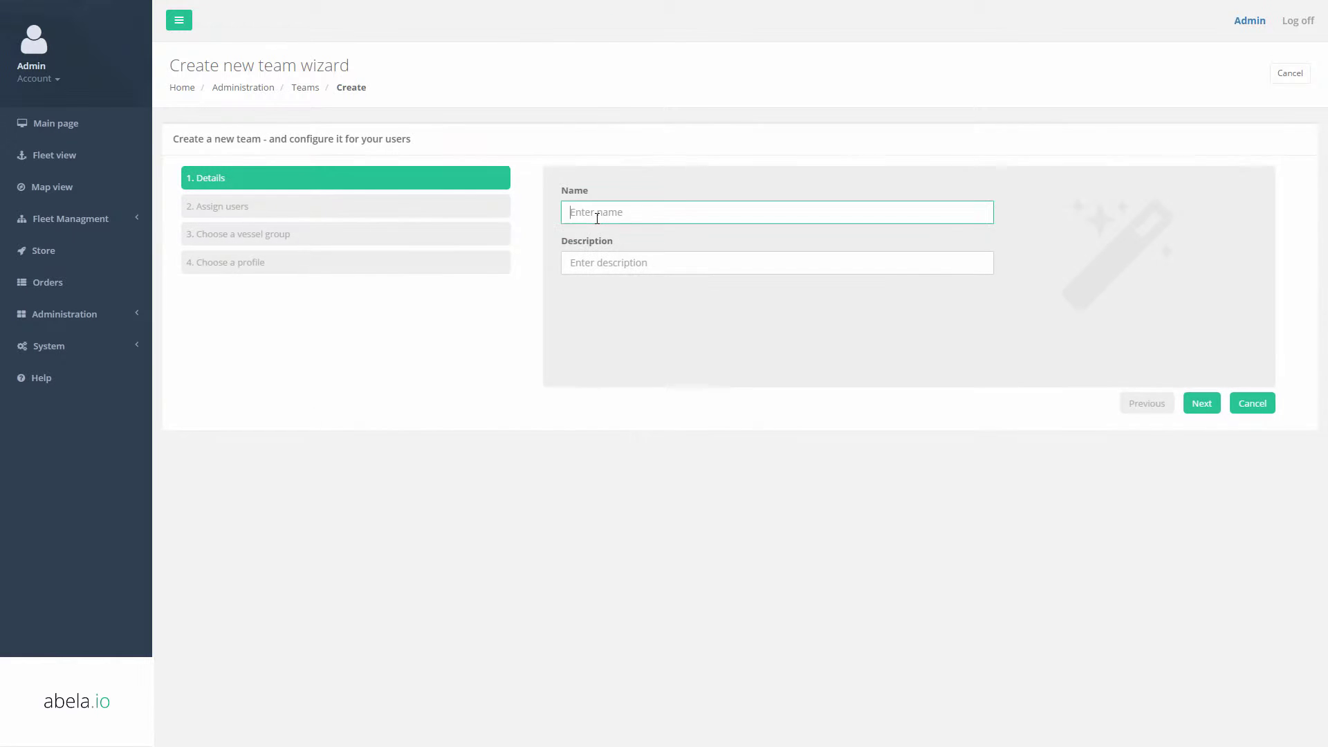
key("Tab")
type("Inmarsat Sales")
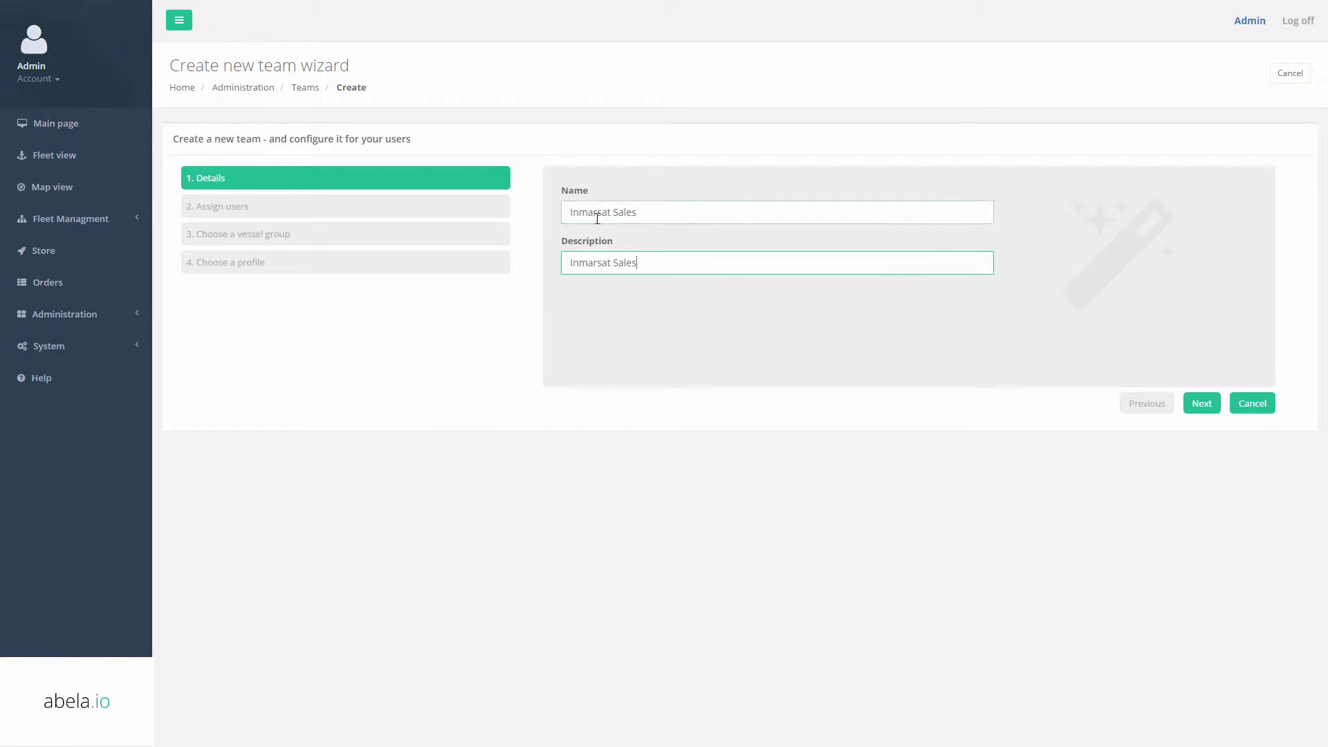
left_click(1201, 405)
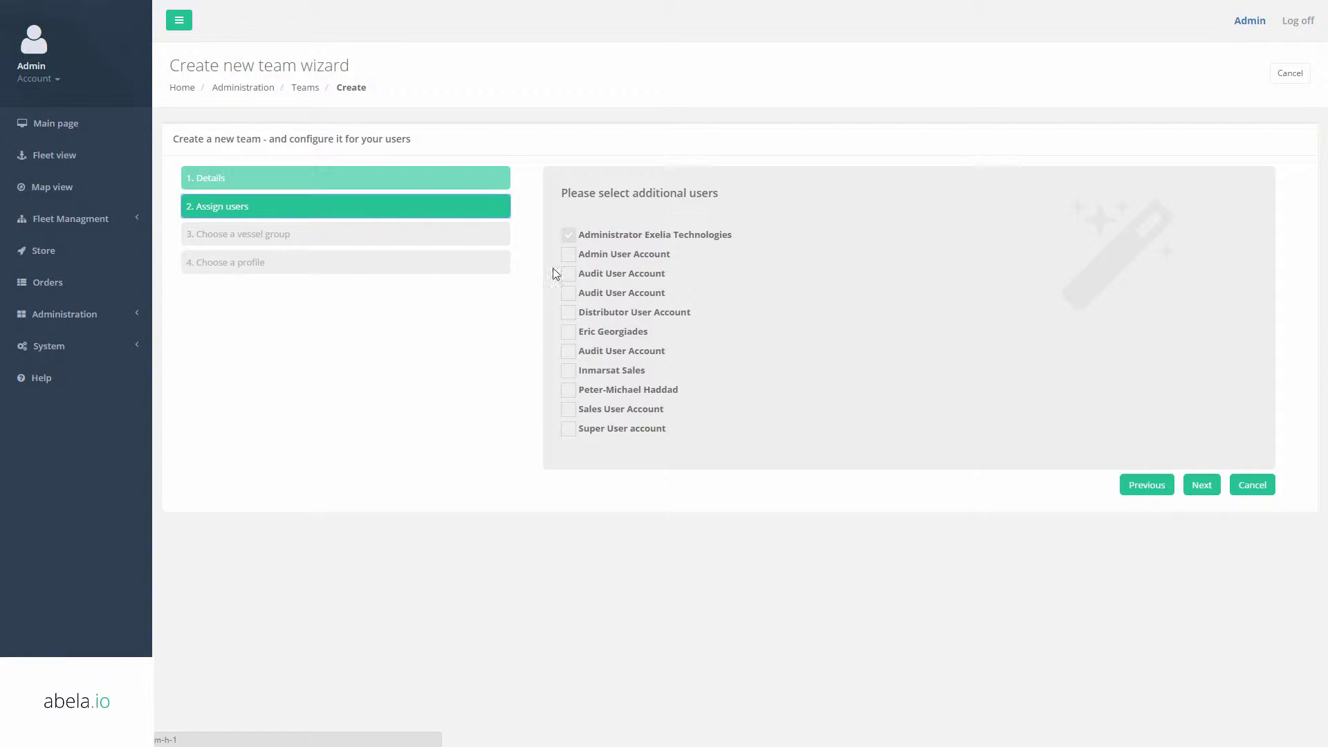
left_click(1201, 484)
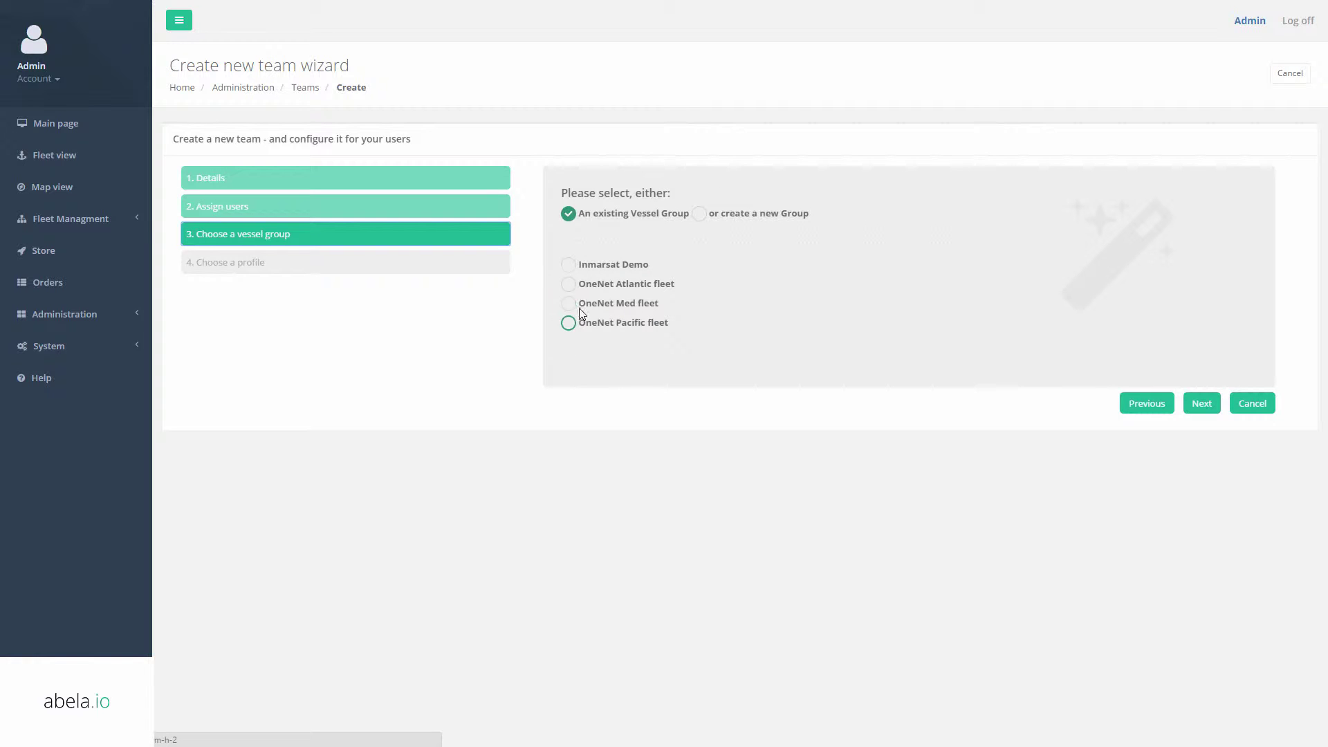
left_click(567, 260)
left_click(1202, 404)
left_click(1194, 404)
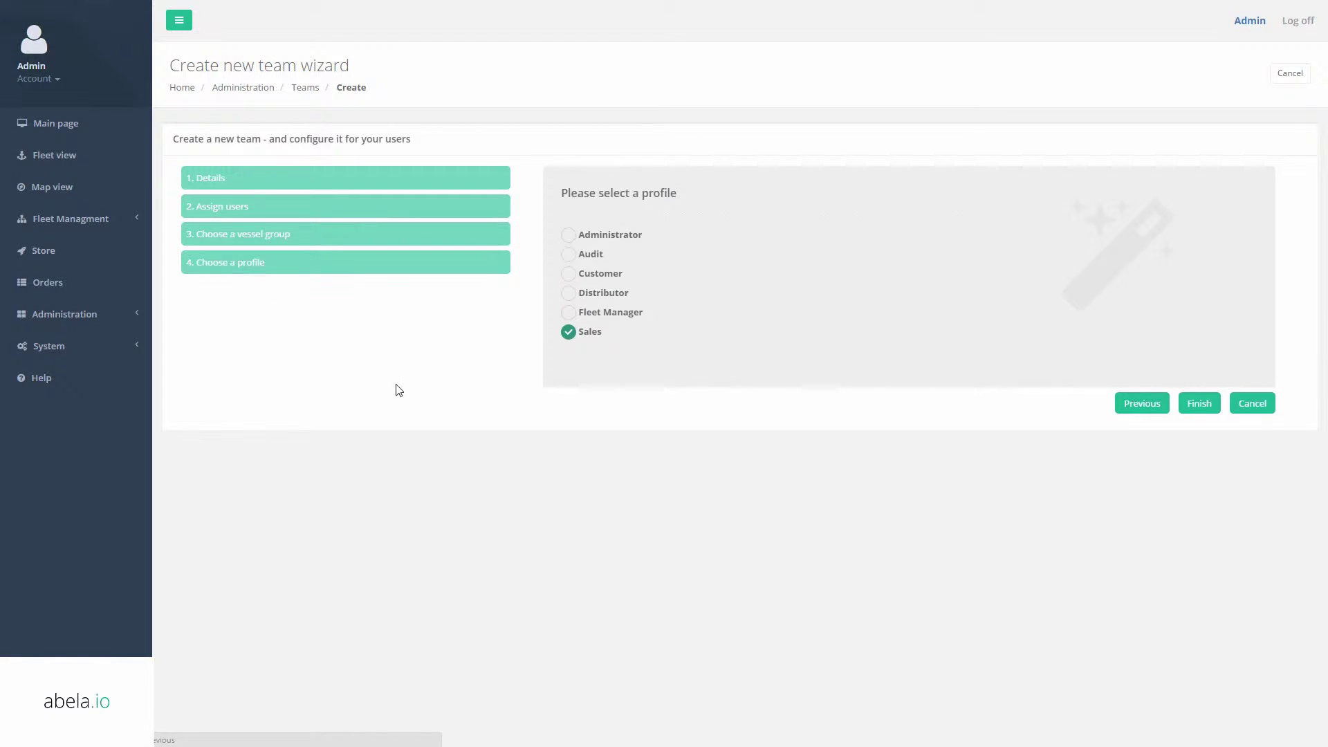
left_click(35, 366)
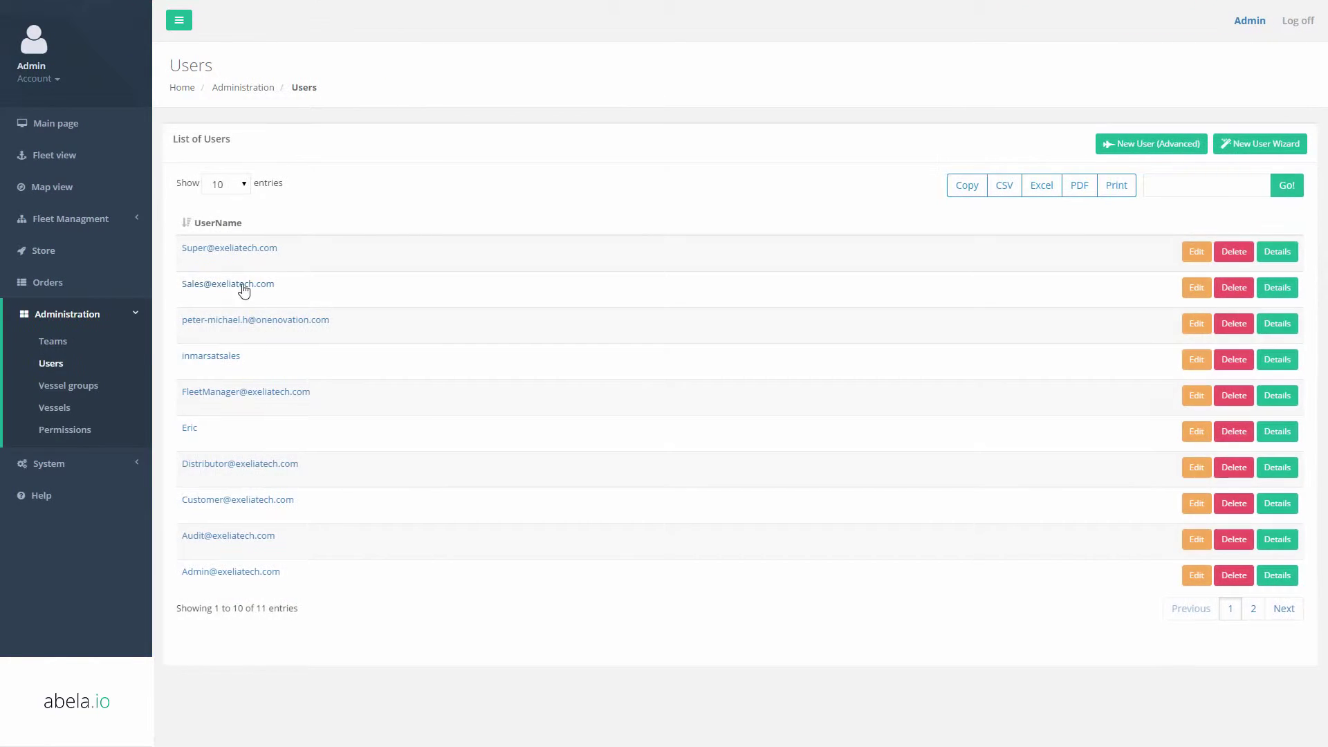
Save the sales user's team assignments, log off the admin, and sign in with a saved login.
left_click(1196, 360)
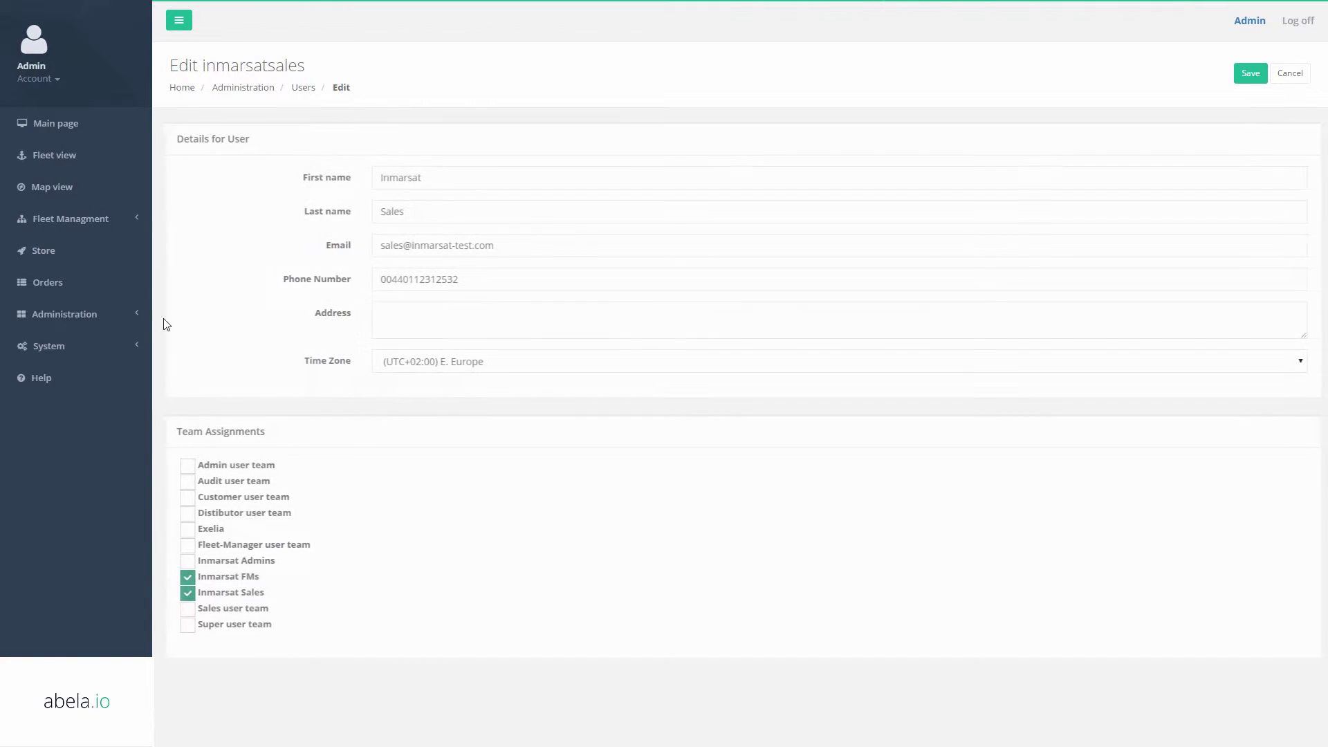
left_click(1251, 73)
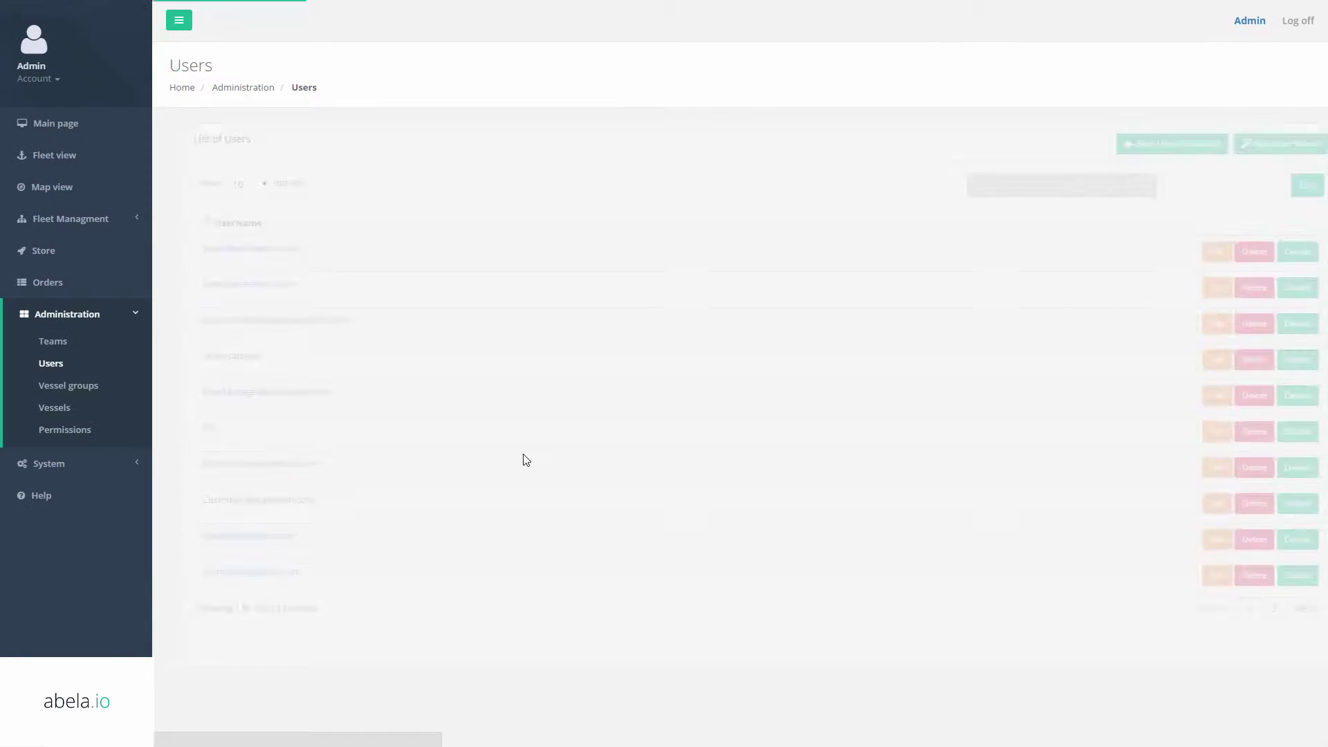
left_click(1309, 33)
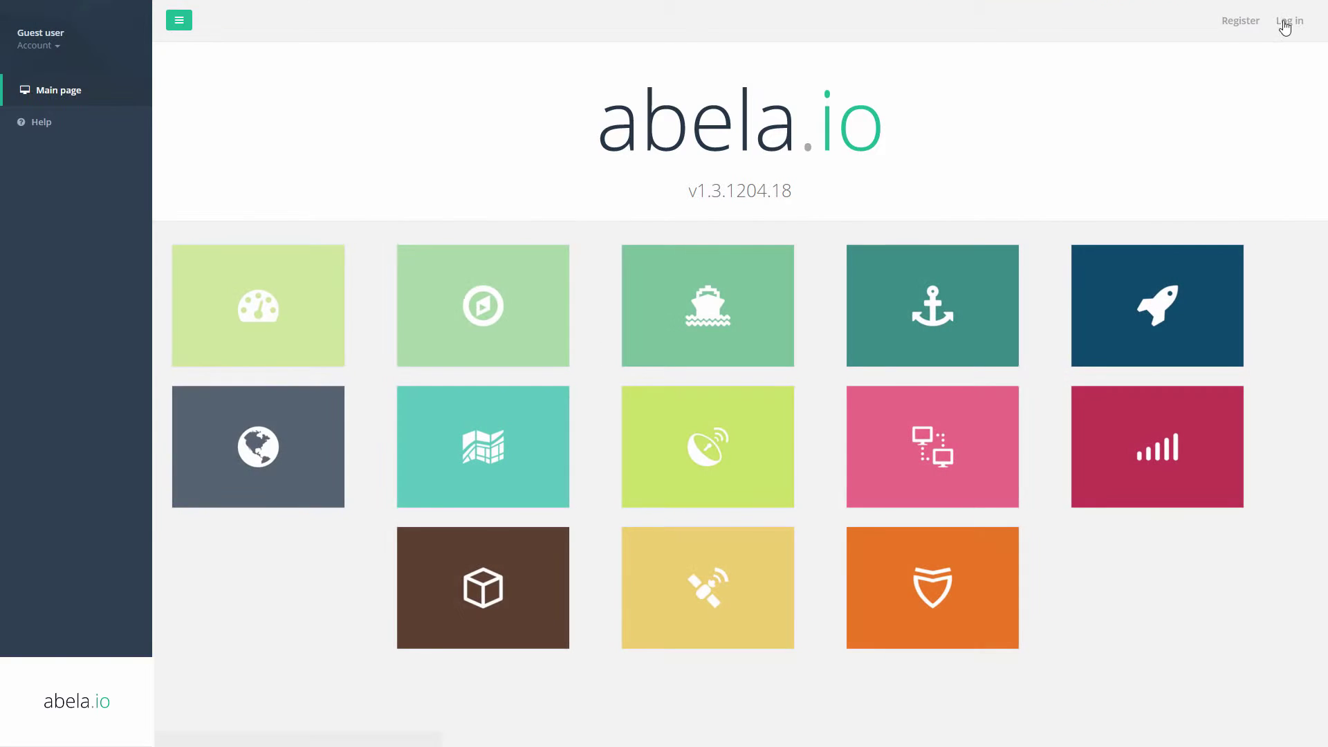
left_click(1217, 22)
left_click(659, 126)
key("Up")
key("Return")
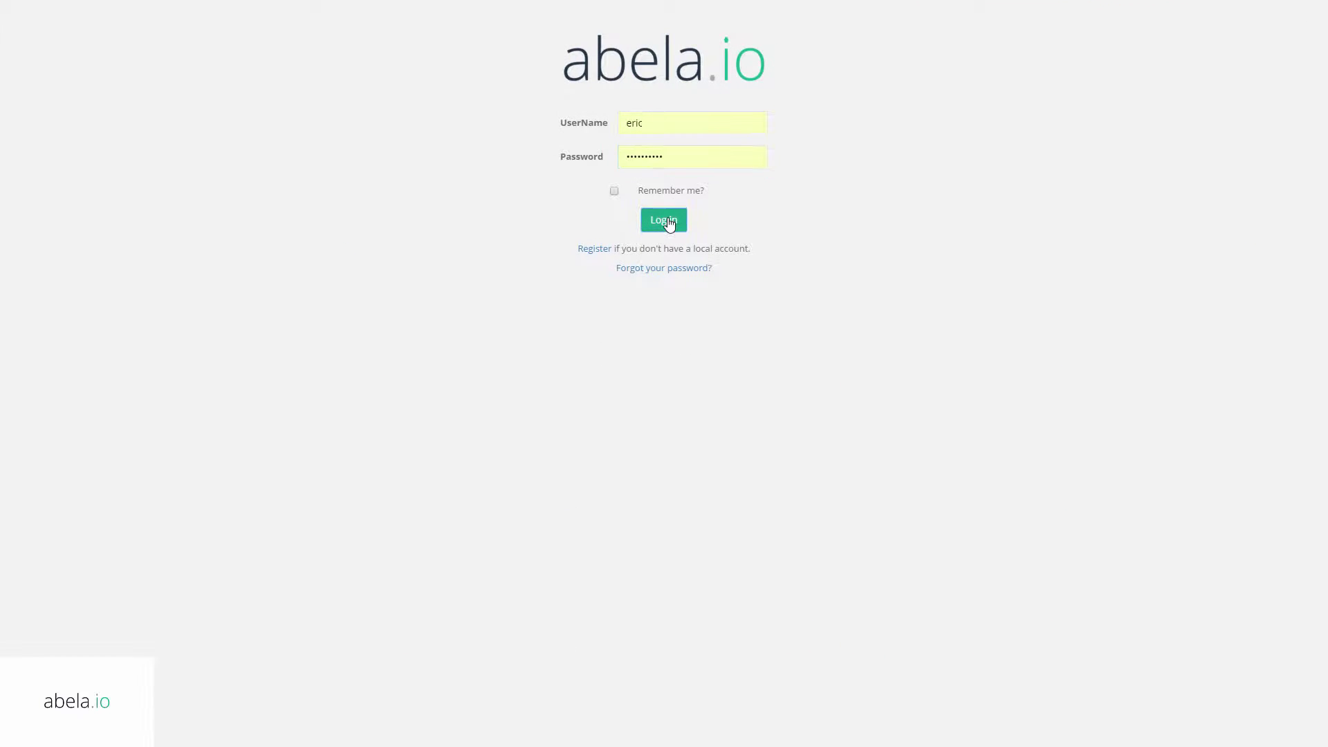
left_click(664, 219)
Browse the Administration and Fleet Management menus, view Orders, then log off.
left_click(67, 323)
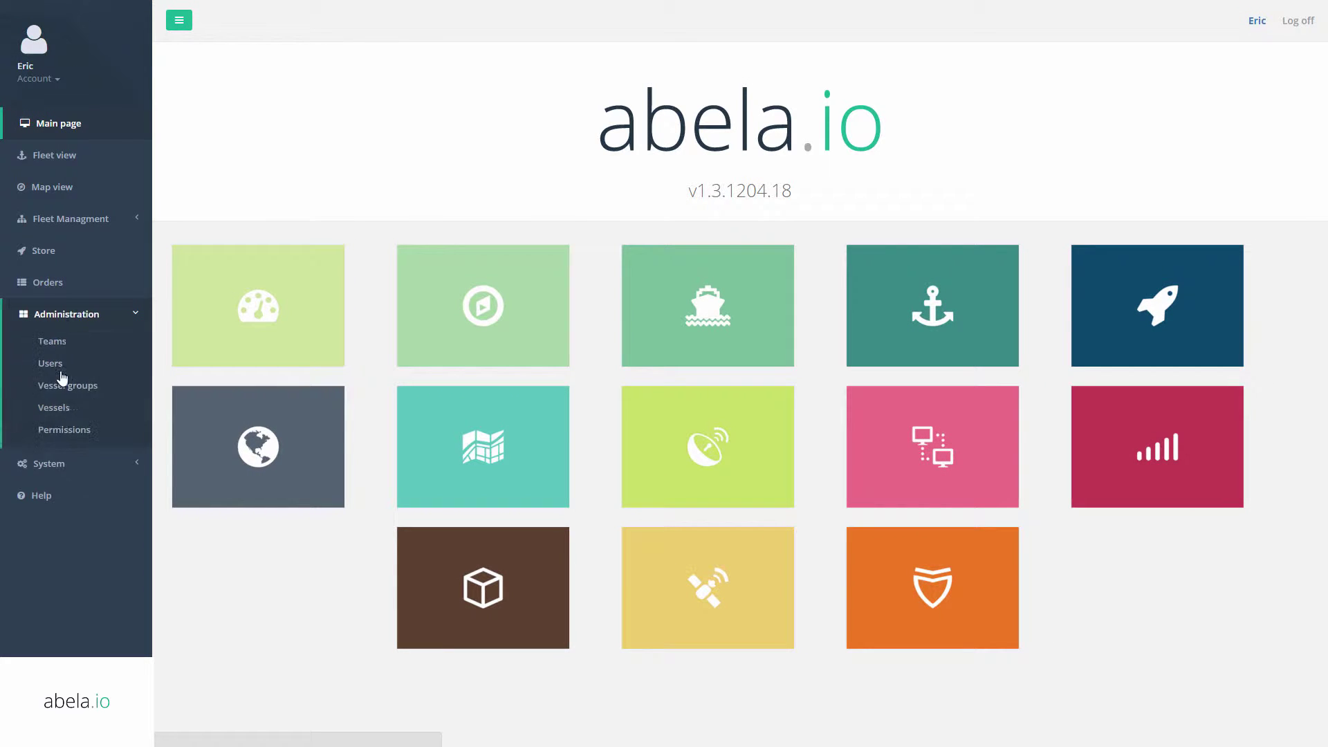
left_click(69, 219)
left_click(67, 388)
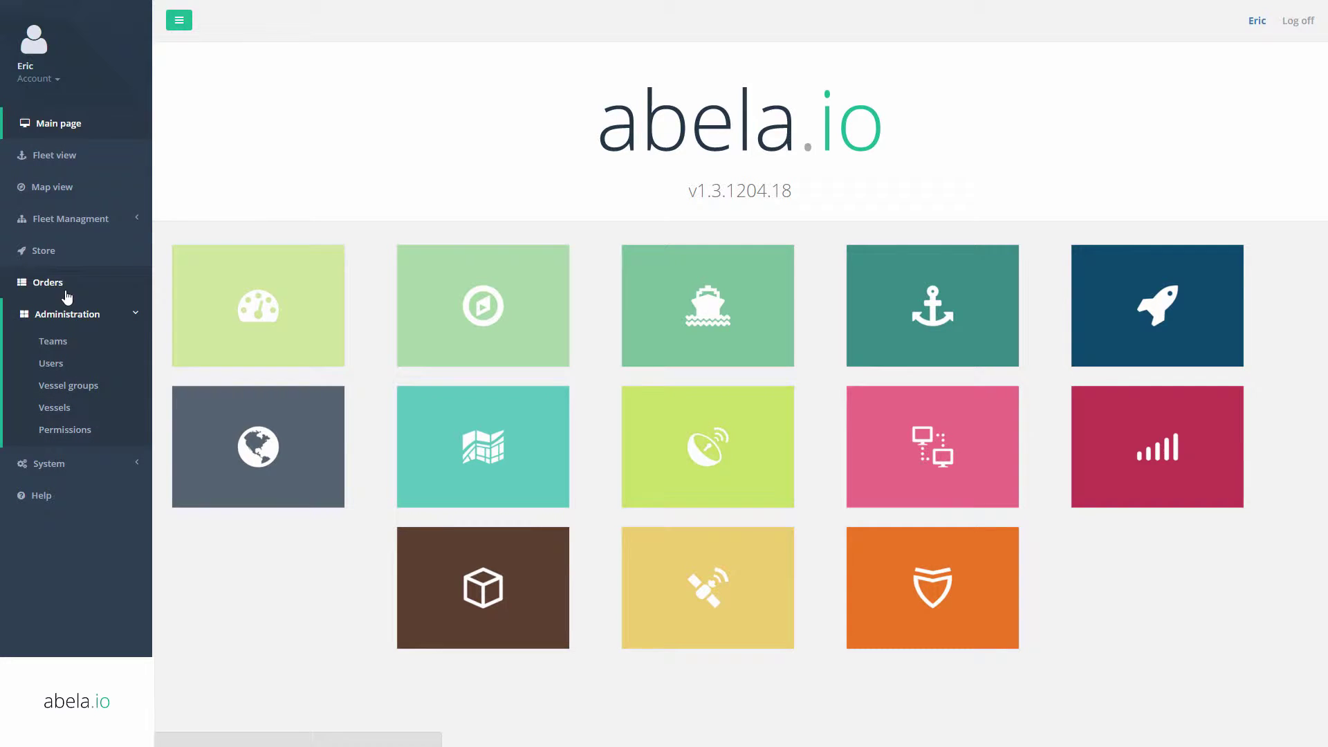
left_click(48, 282)
left_click(1297, 21)
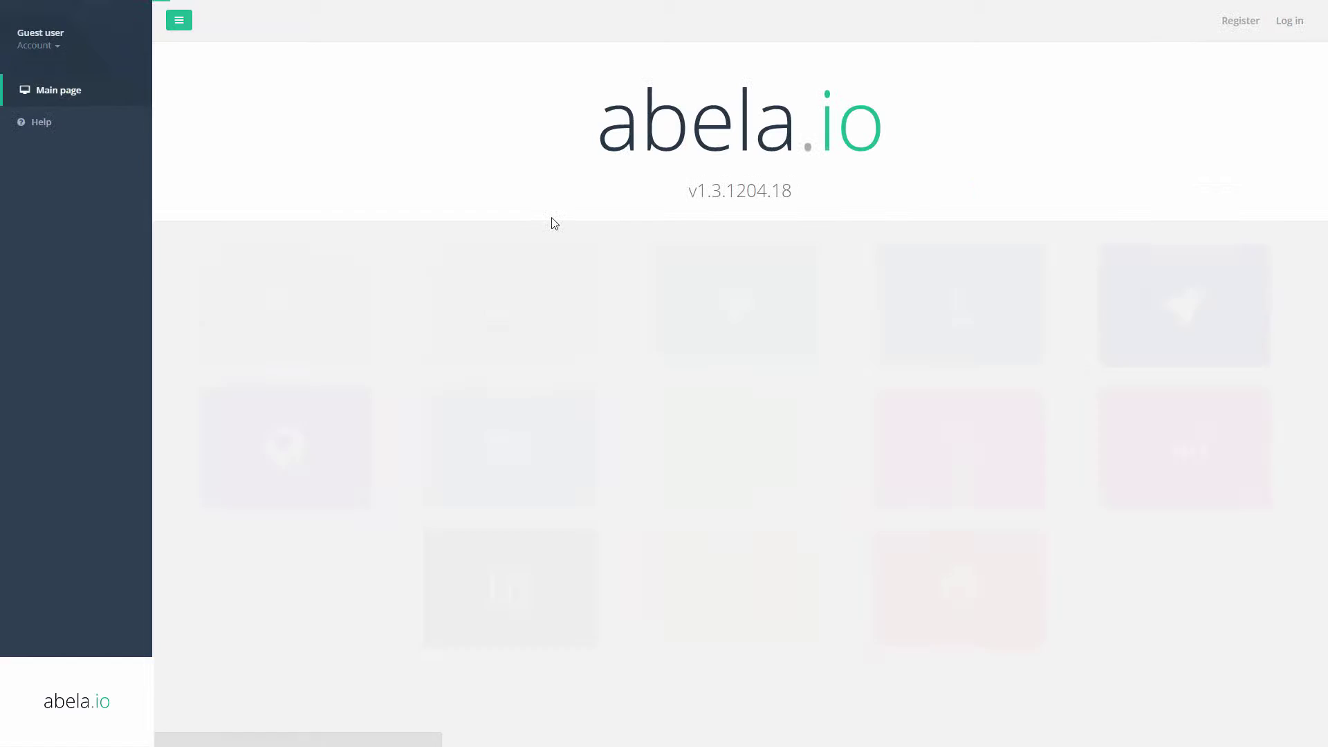
Log in as the sales user, check its module orders and vessels list, then log off.
left_click(1289, 38)
left_click(664, 125)
type("inmarsatsales")
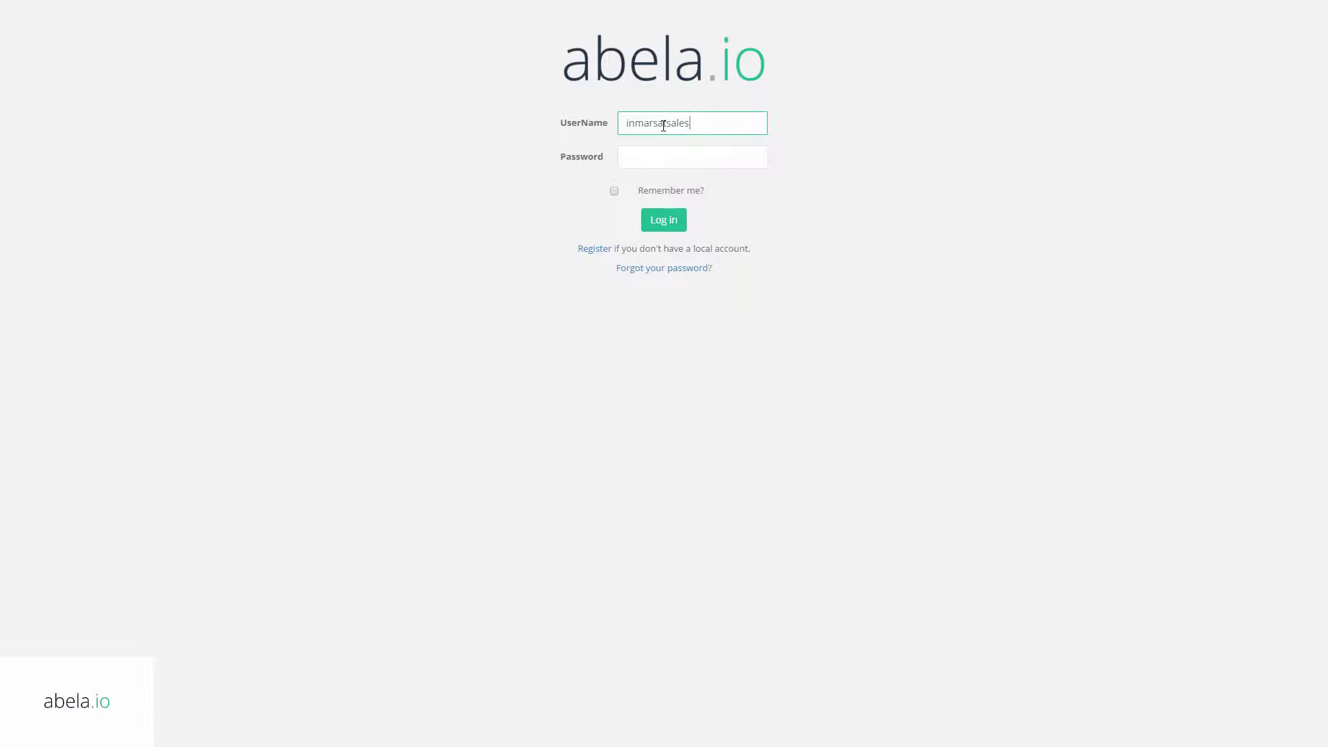
key("Tab")
type("*")
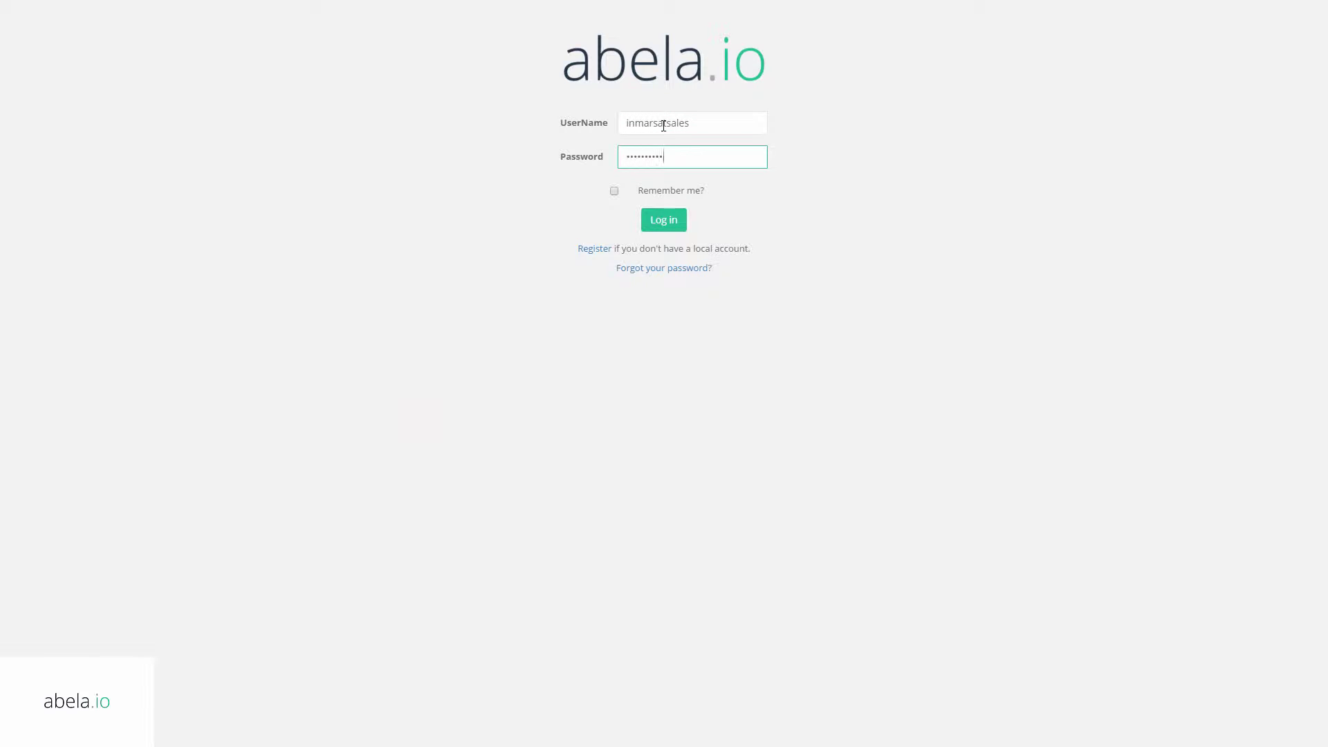
type("*********")
left_click(646, 221)
left_click(64, 252)
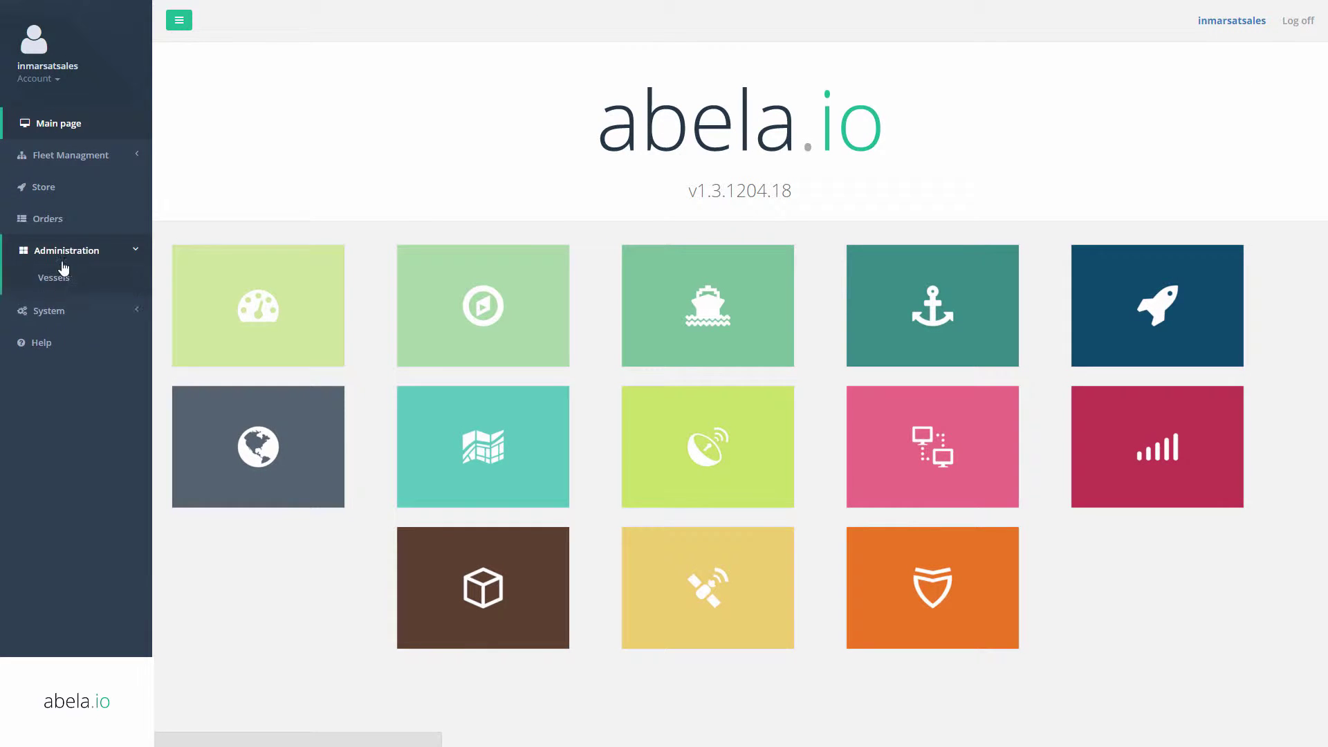
left_click(159, 219)
left_click(74, 155)
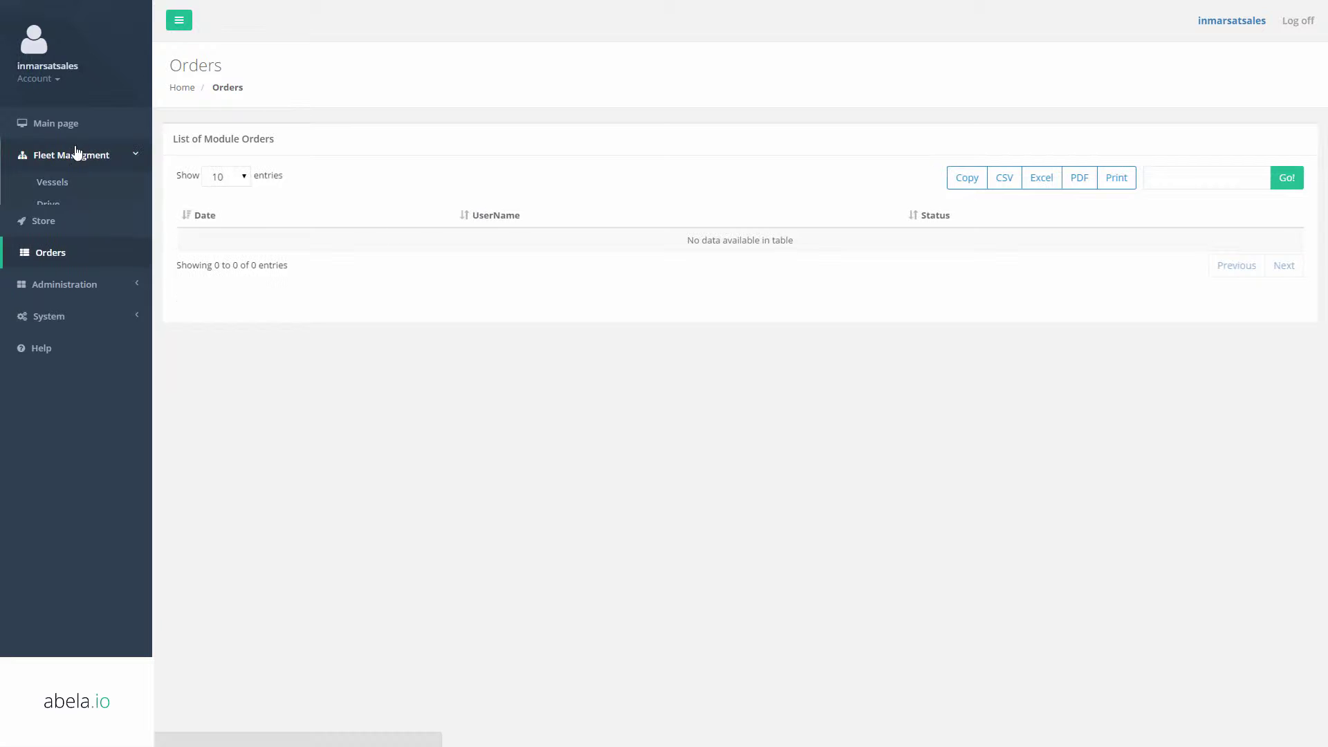
left_click(43, 183)
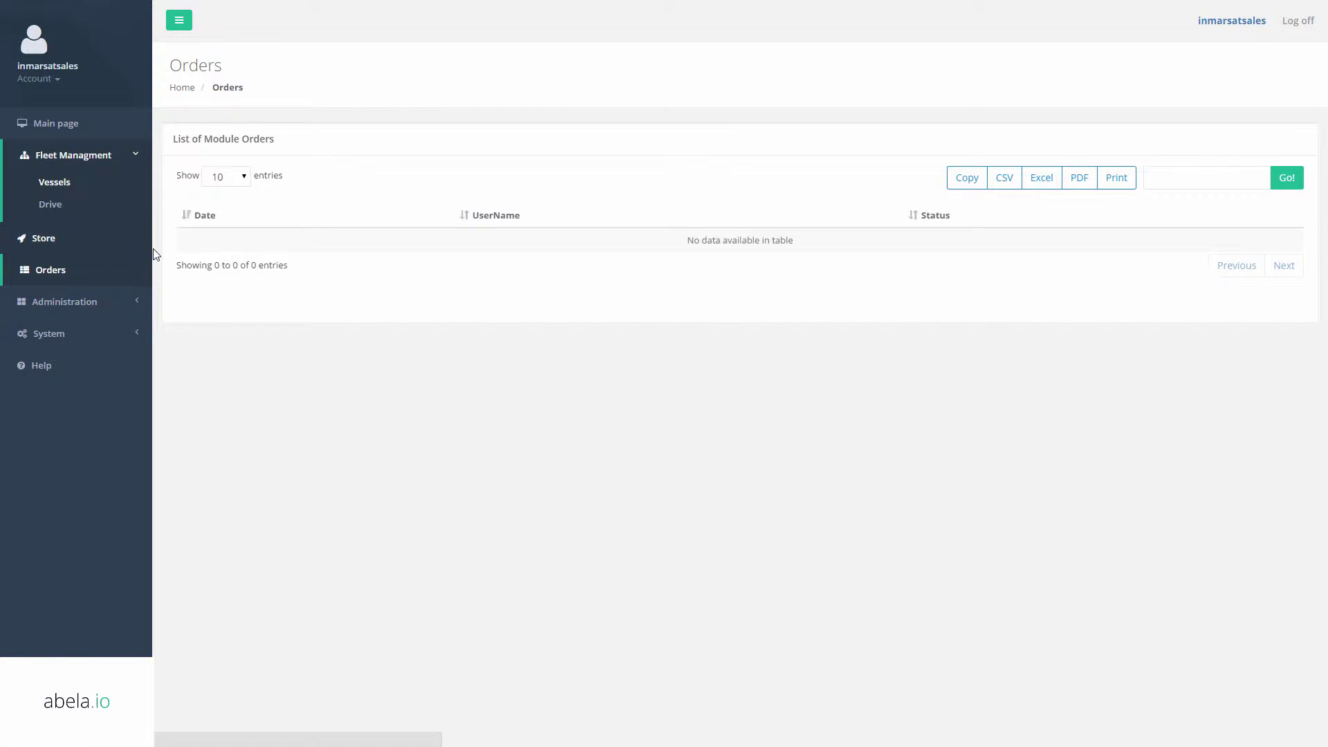
left_click(1277, 40)
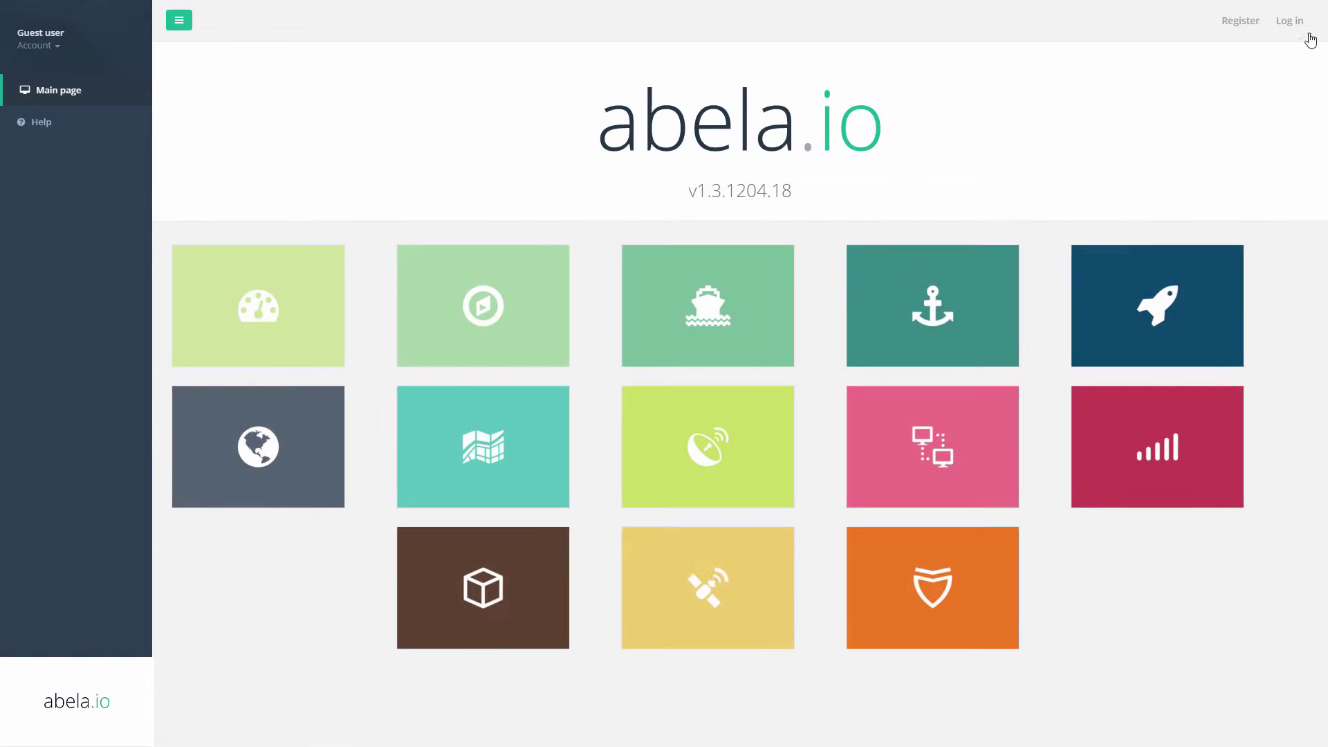
Sign in with the saved administrator login and expand the Exelia Nicosia and Inmarsat Demo groups in Fleet view.
left_click(1297, 19)
left_click(657, 126)
type("inmarsat")
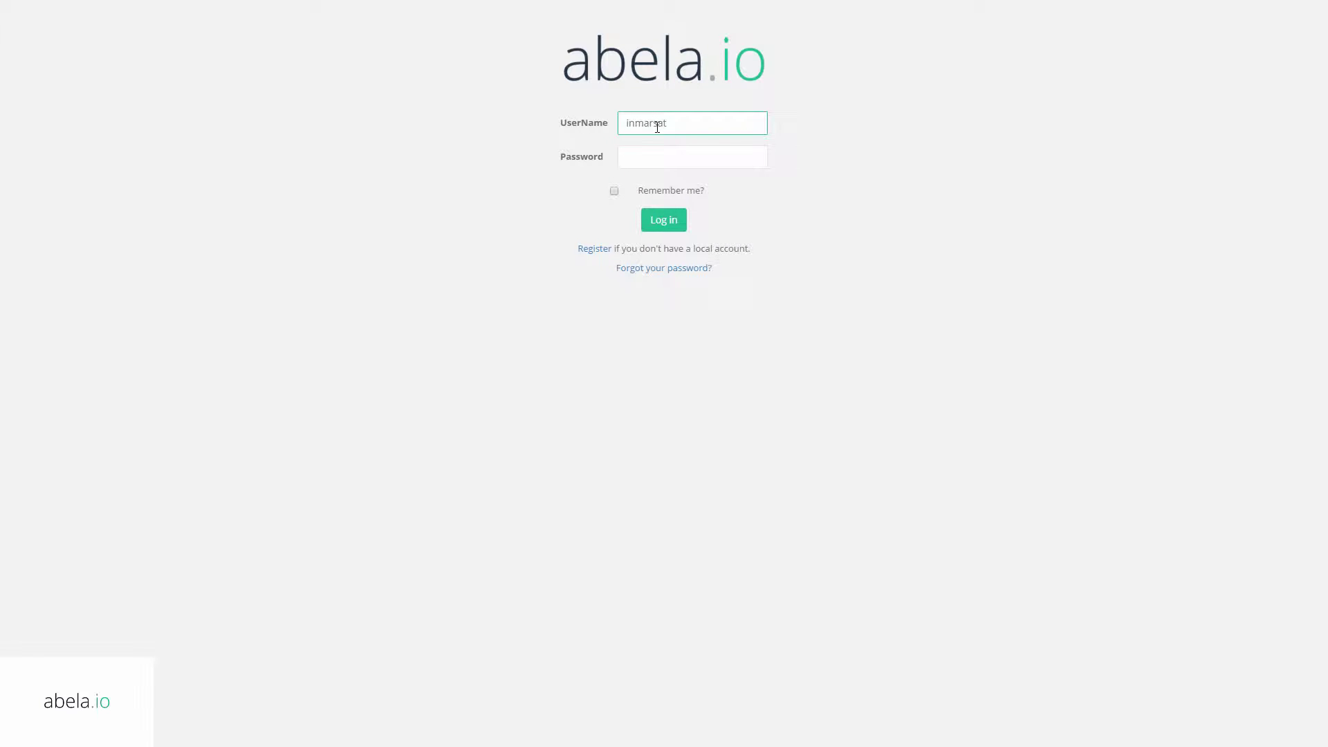
key("Down")
key("Return")
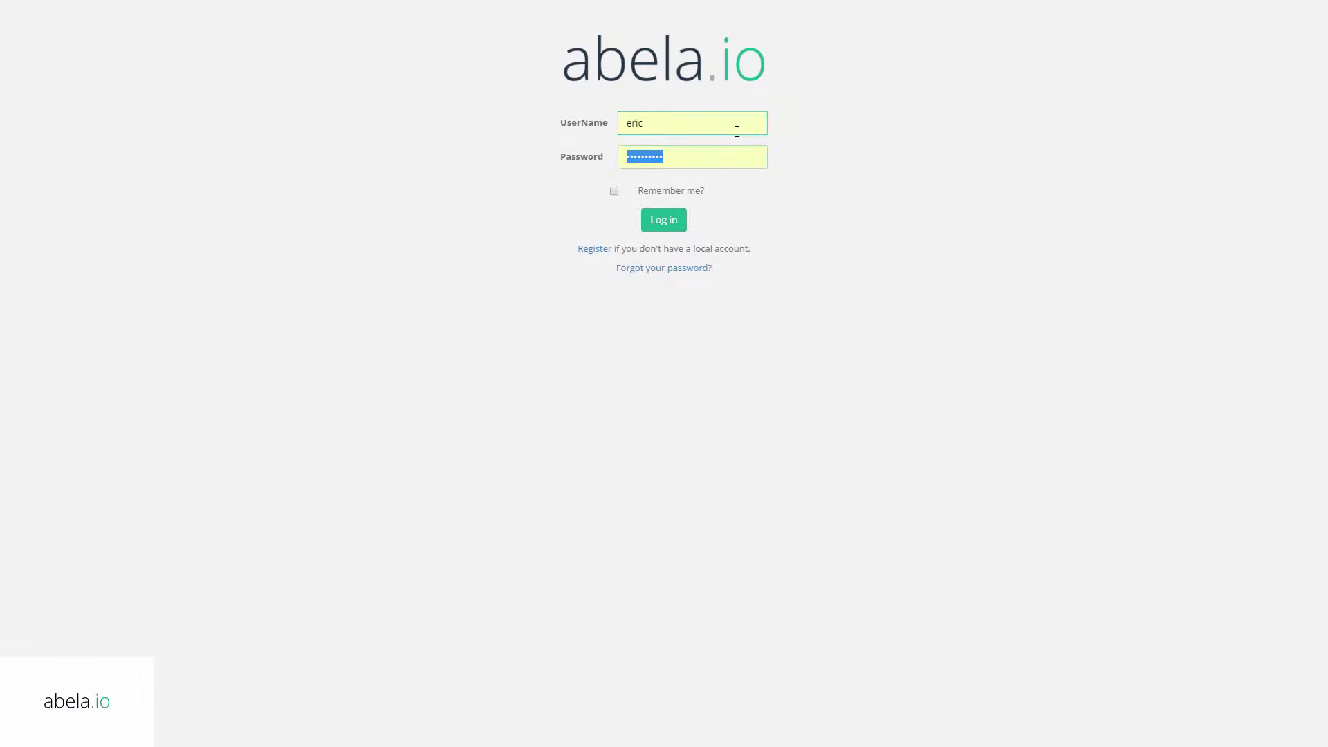
key("Return")
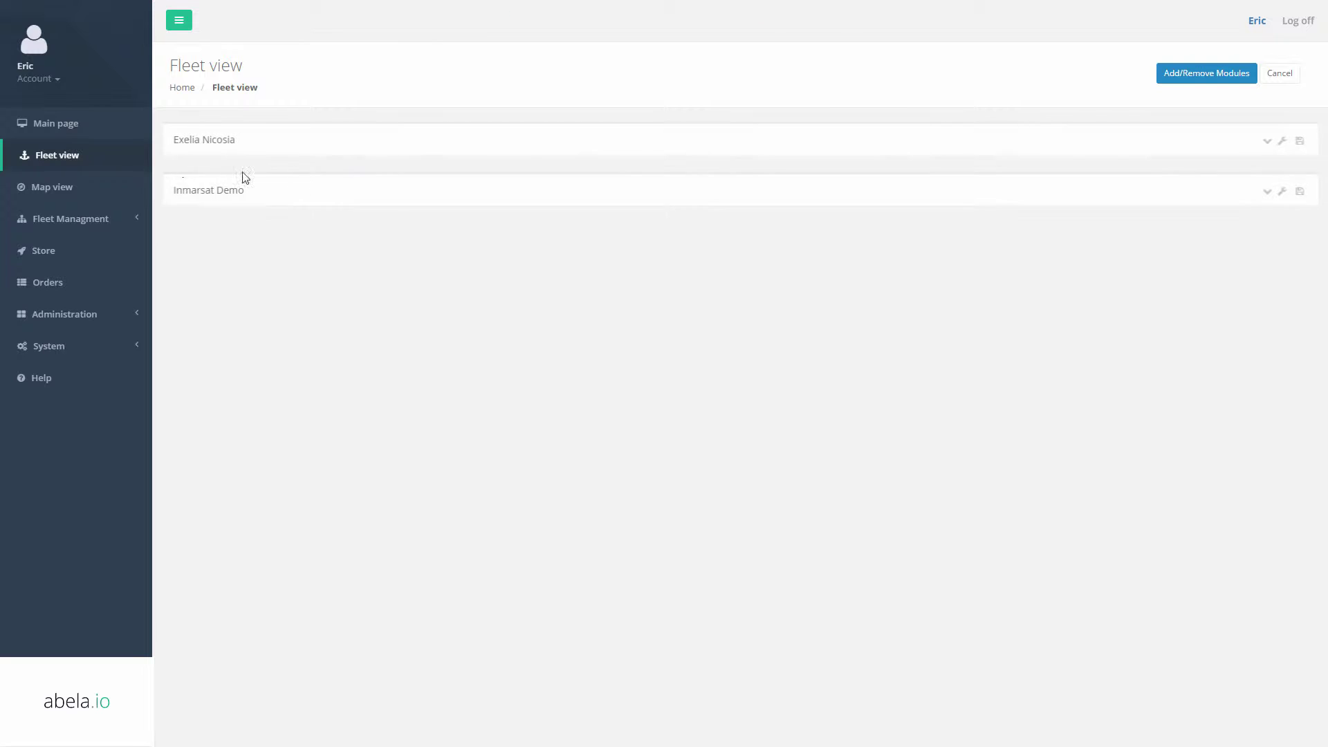
left_click(194, 147)
left_click(216, 150)
left_click(220, 196)
Add vessel 'Inmarsat Demo 1' to the Inmarsat Demo group from the Vessels list, then go to the main page.
left_click(72, 218)
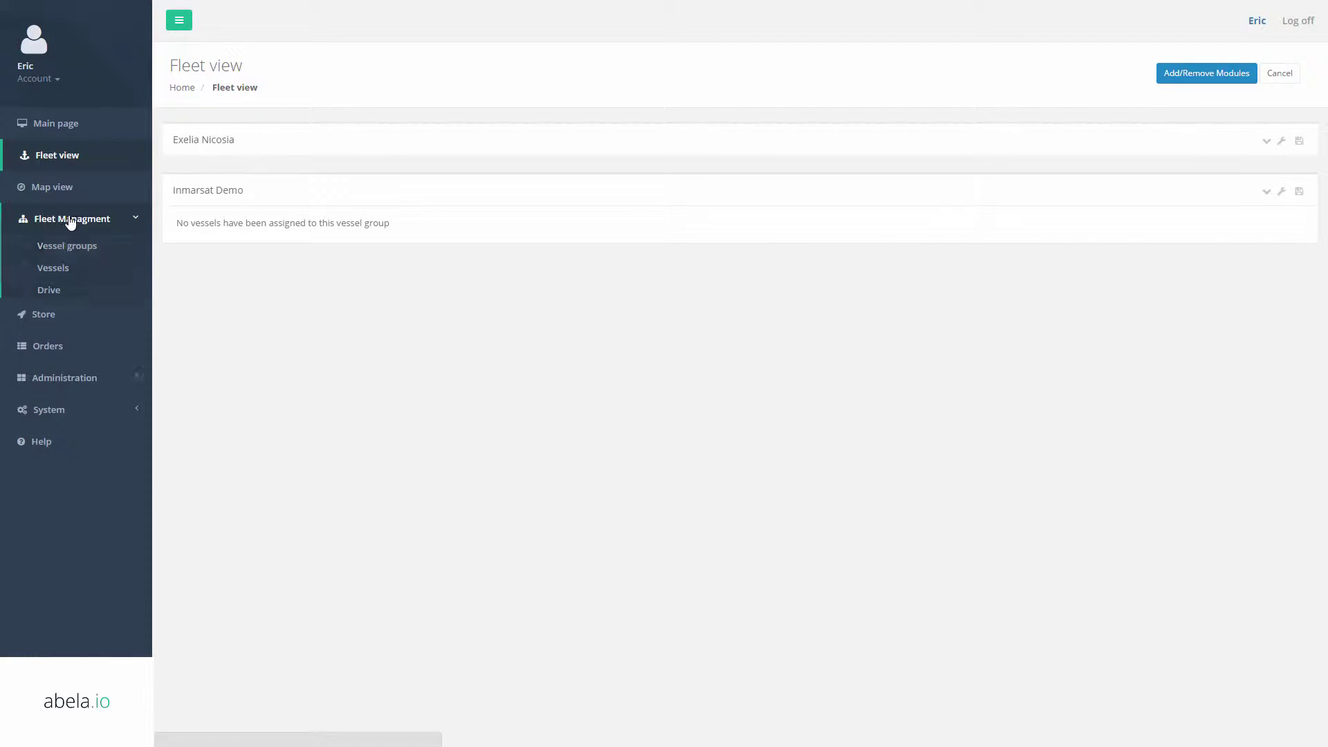
left_click(68, 246)
left_click(78, 270)
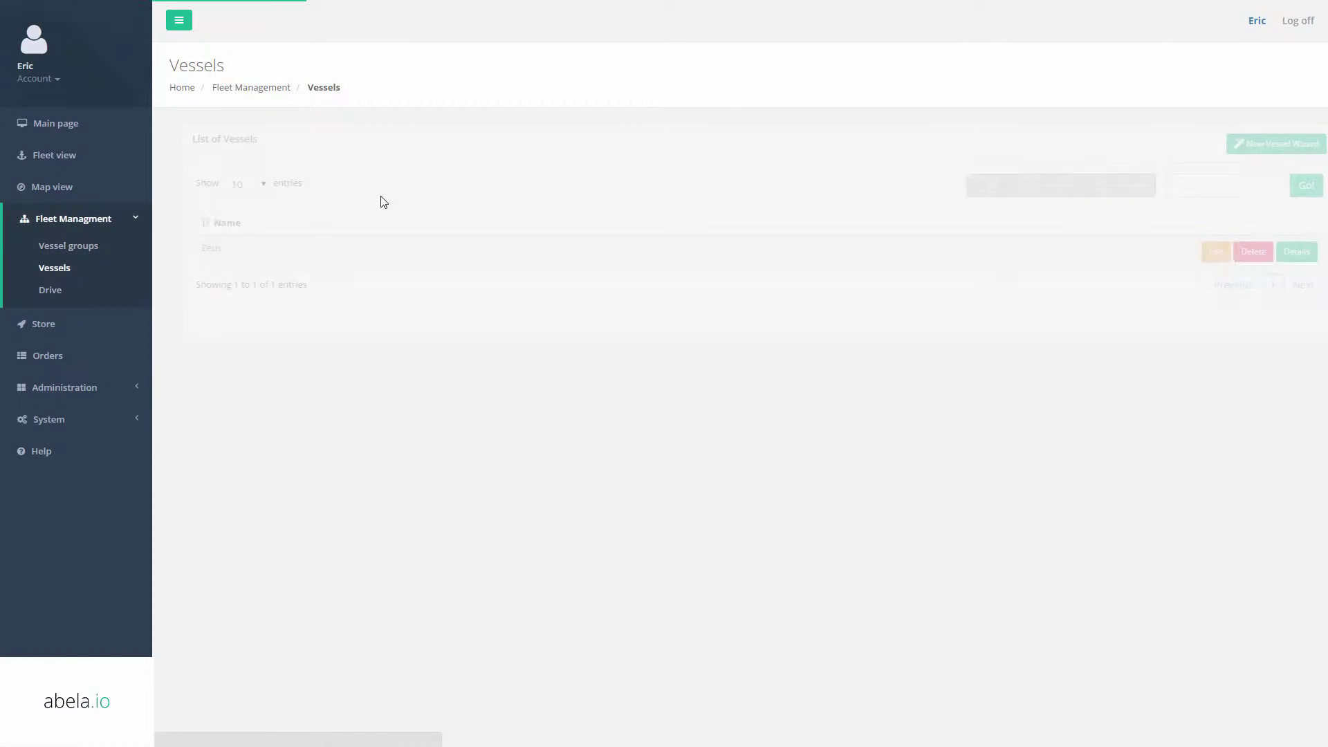
left_click(1243, 145)
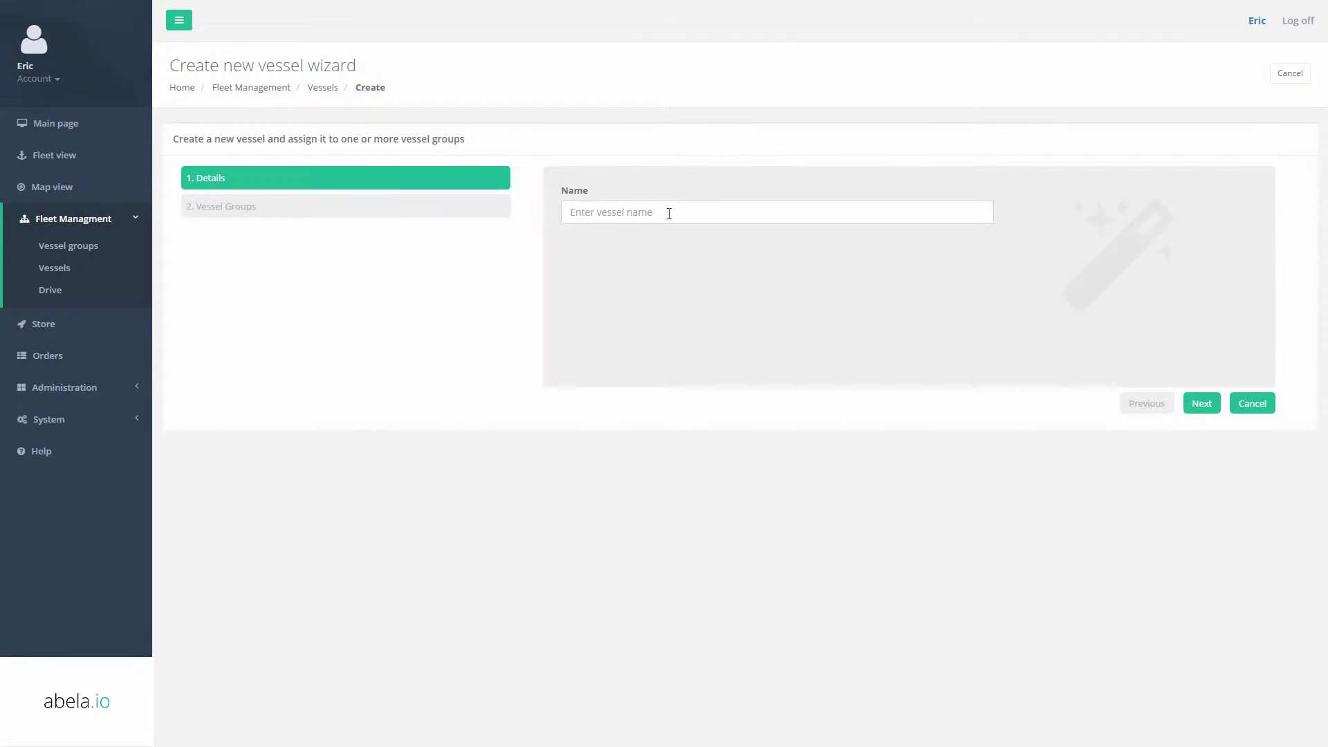
type("Inmarsat Demo 1")
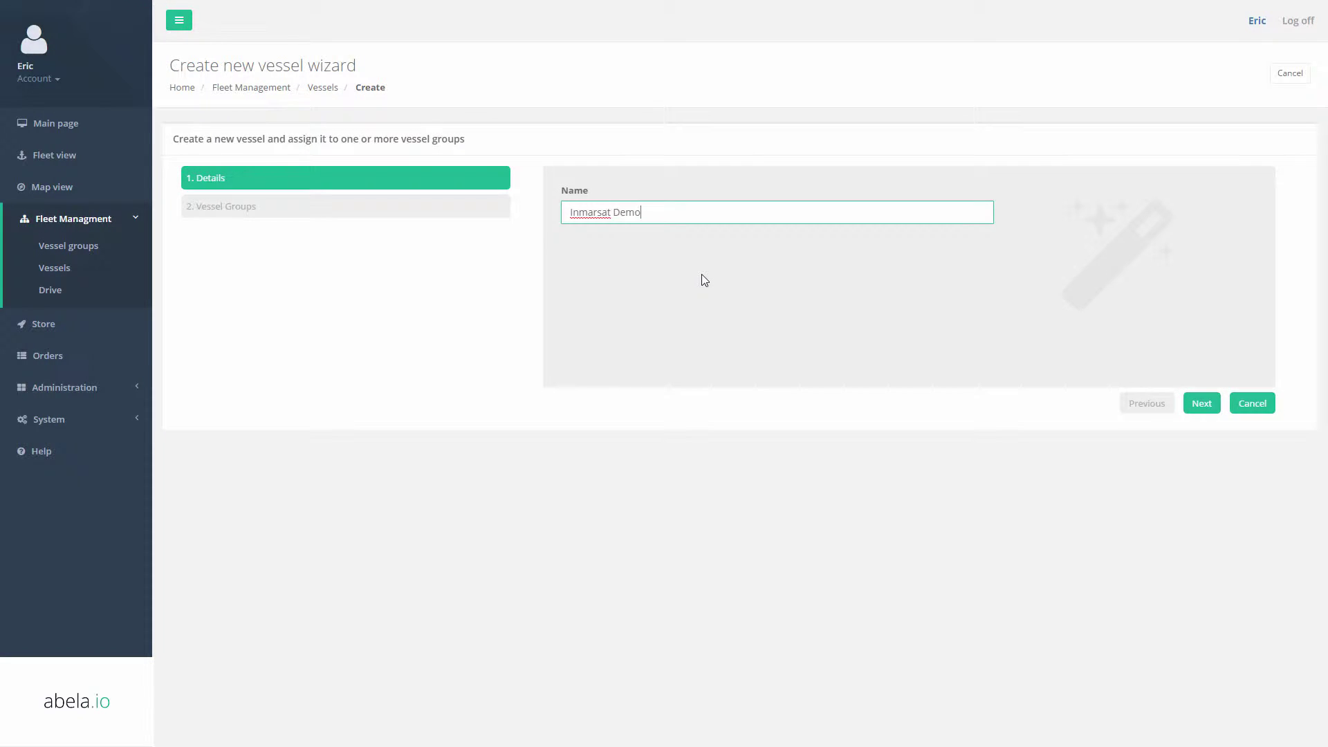
left_click(1200, 403)
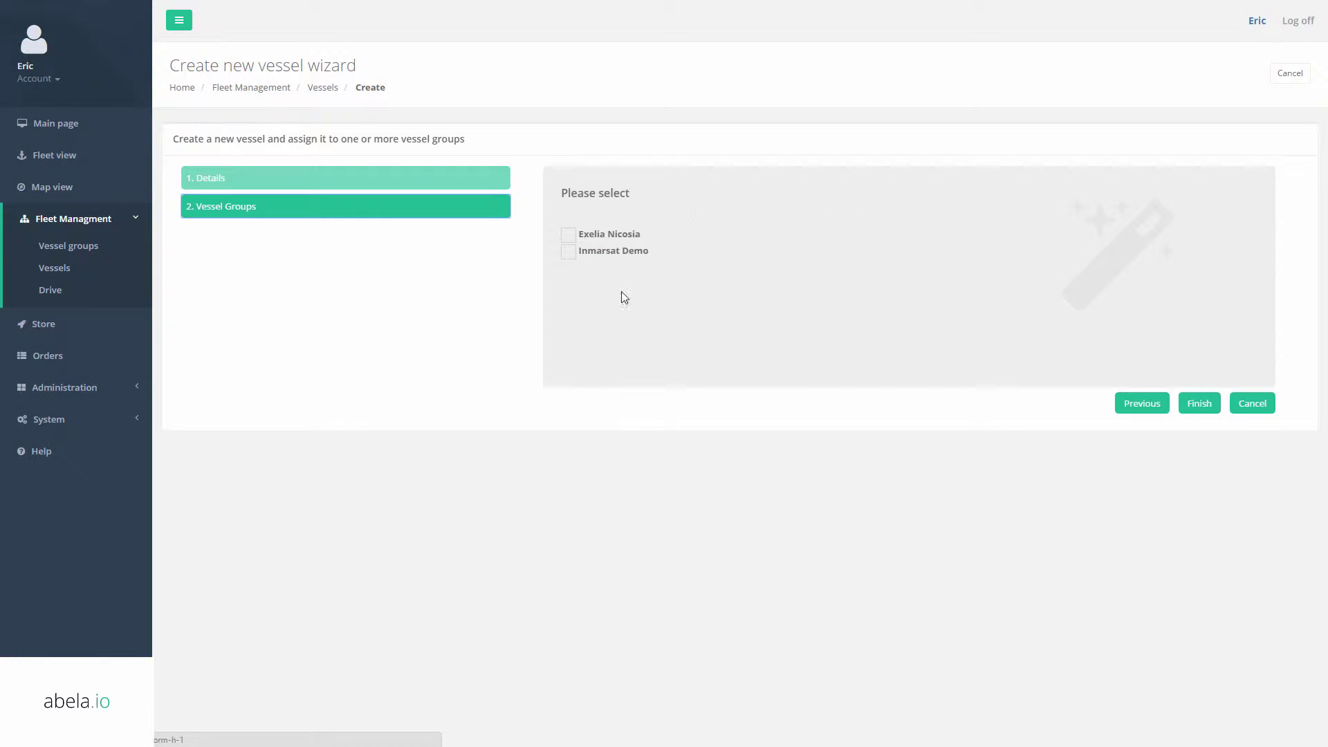
left_click(568, 252)
left_click(1199, 403)
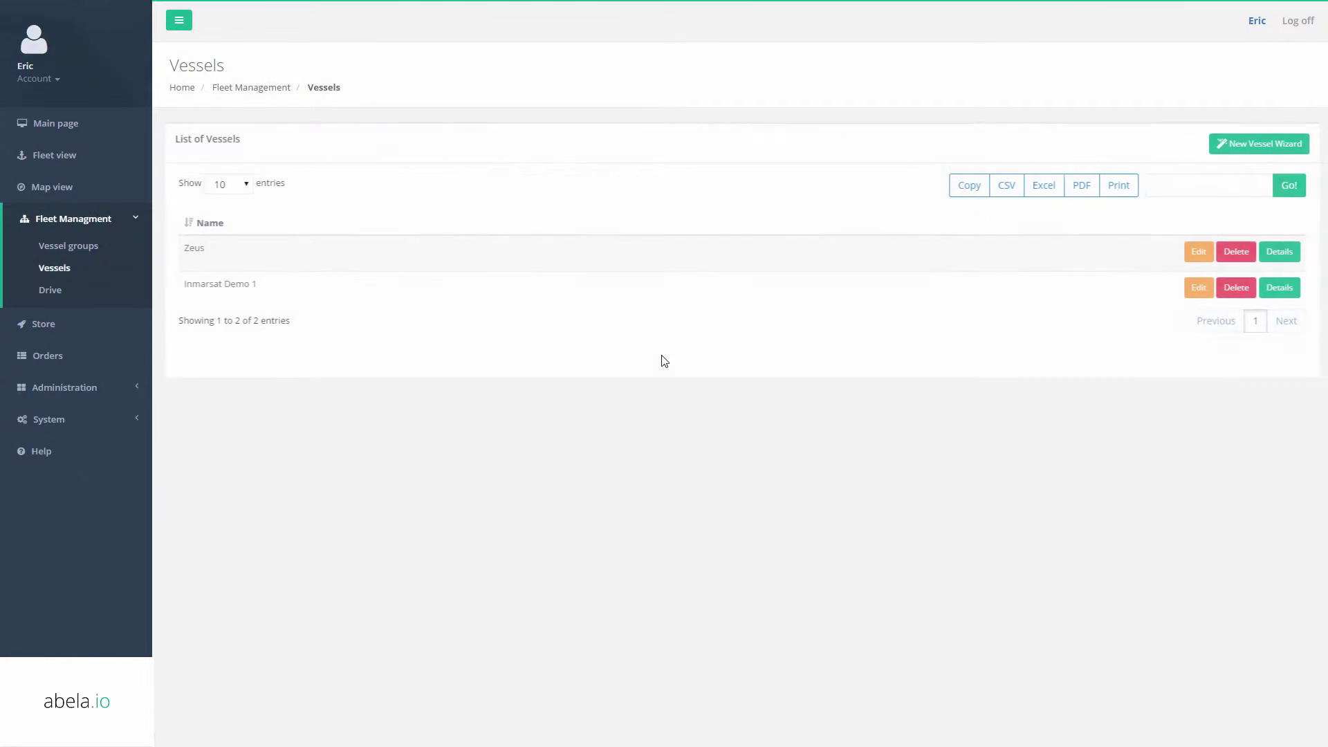
left_click(37, 137)
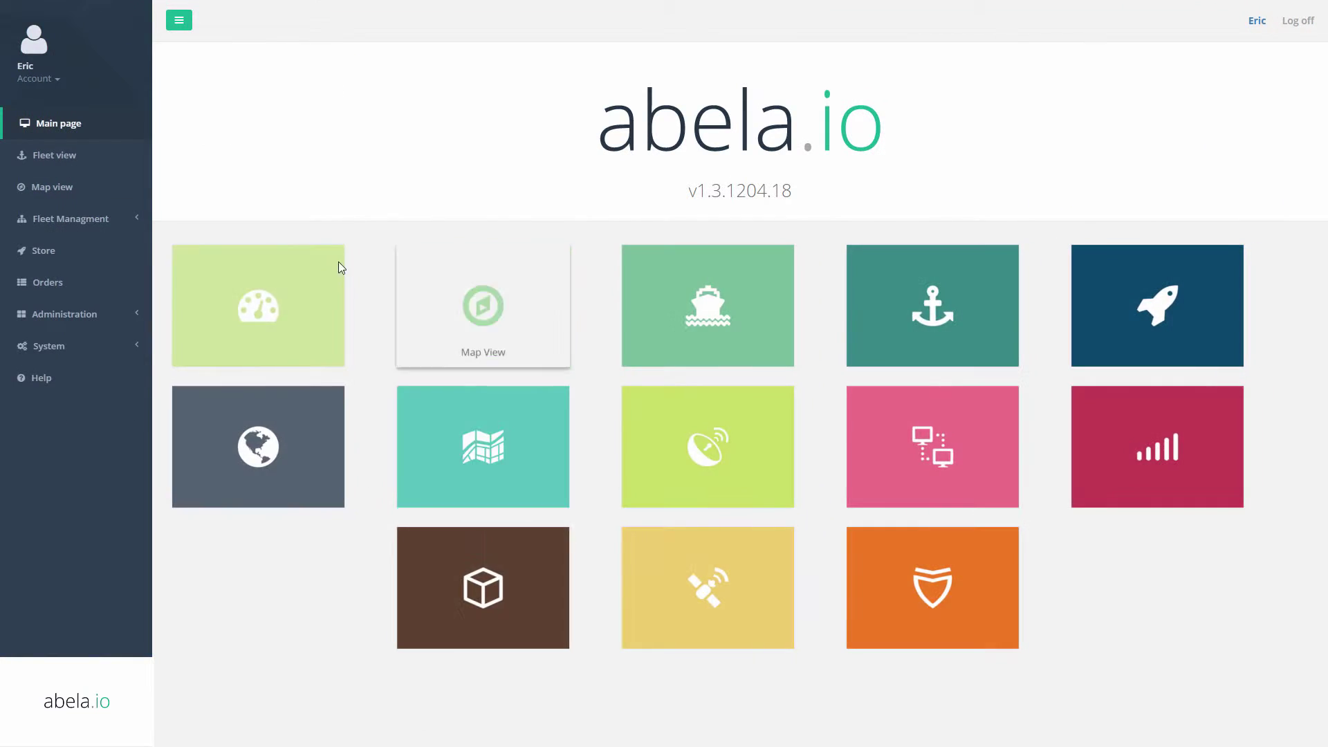
Request a Global Positioning module order for Inmarsat Demo 1 from Fleet view.
left_click(90, 165)
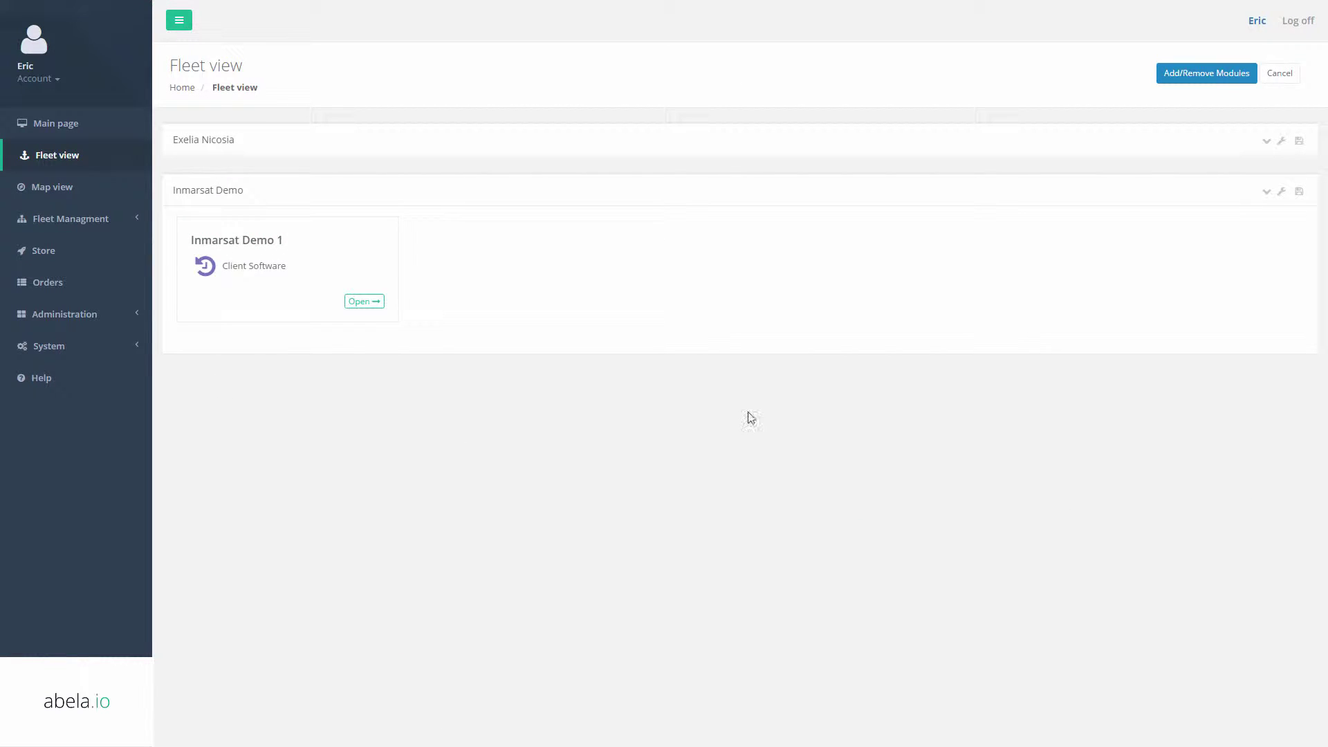
left_click(1208, 74)
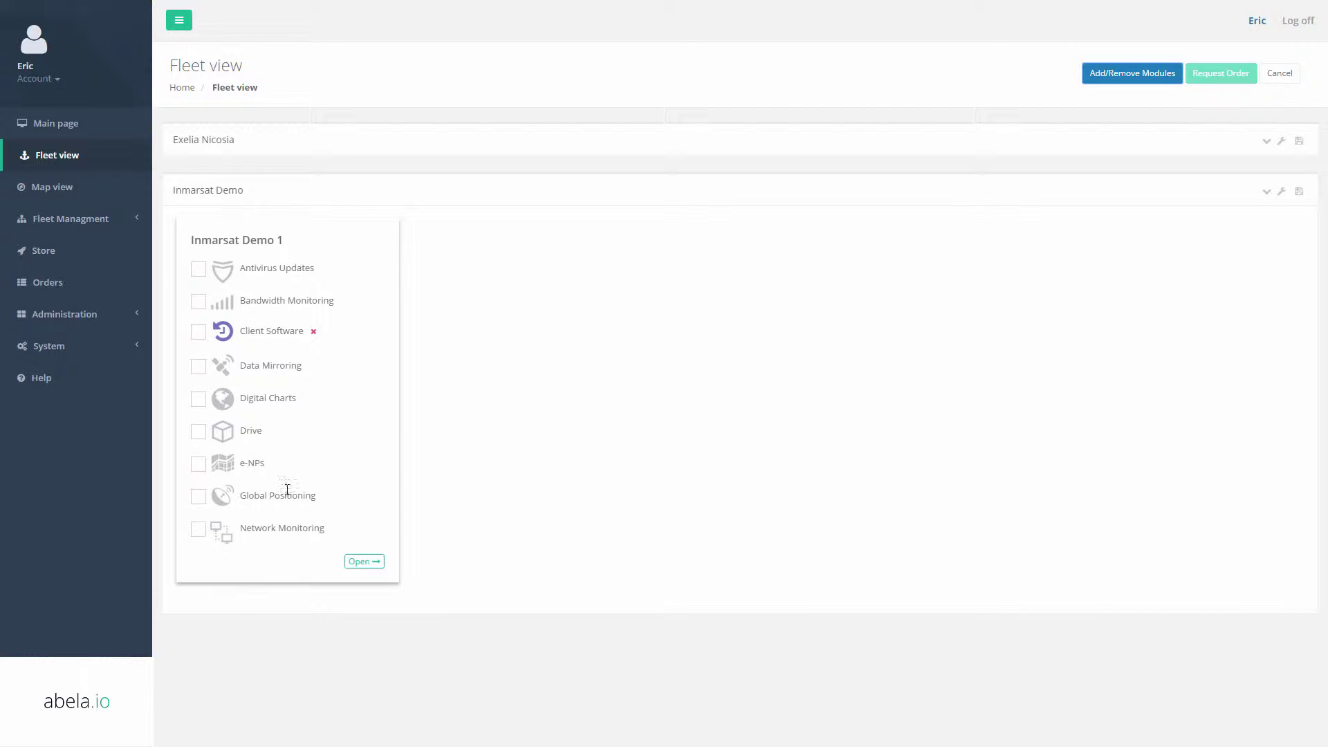
left_click(200, 498)
left_click(1221, 73)
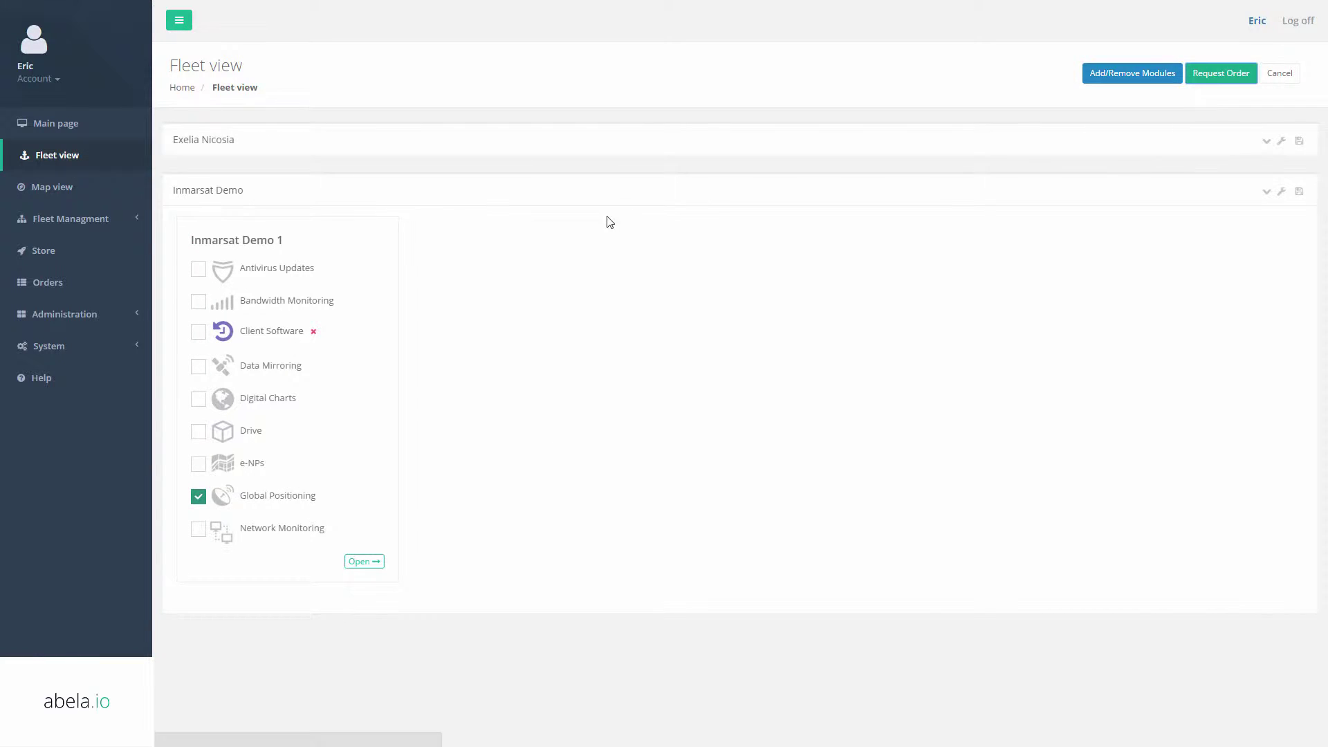
left_click(1230, 307)
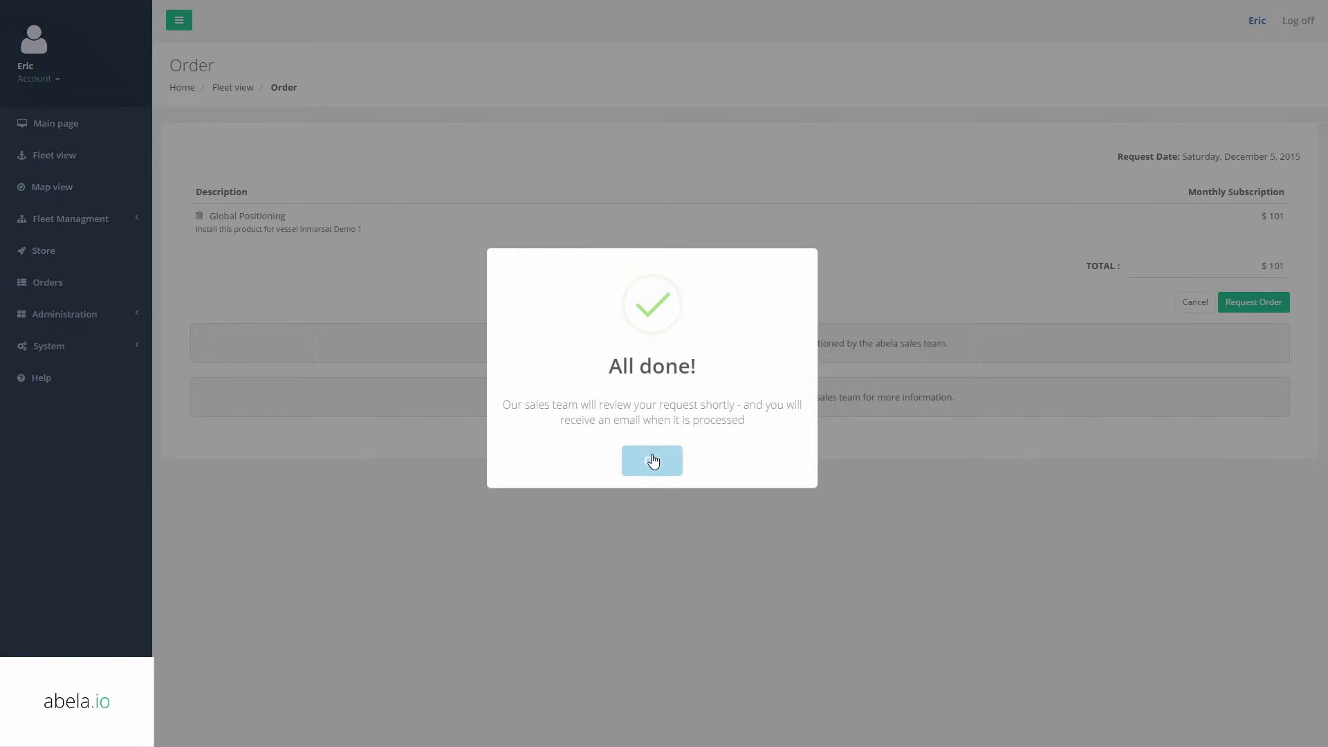
left_click(650, 460)
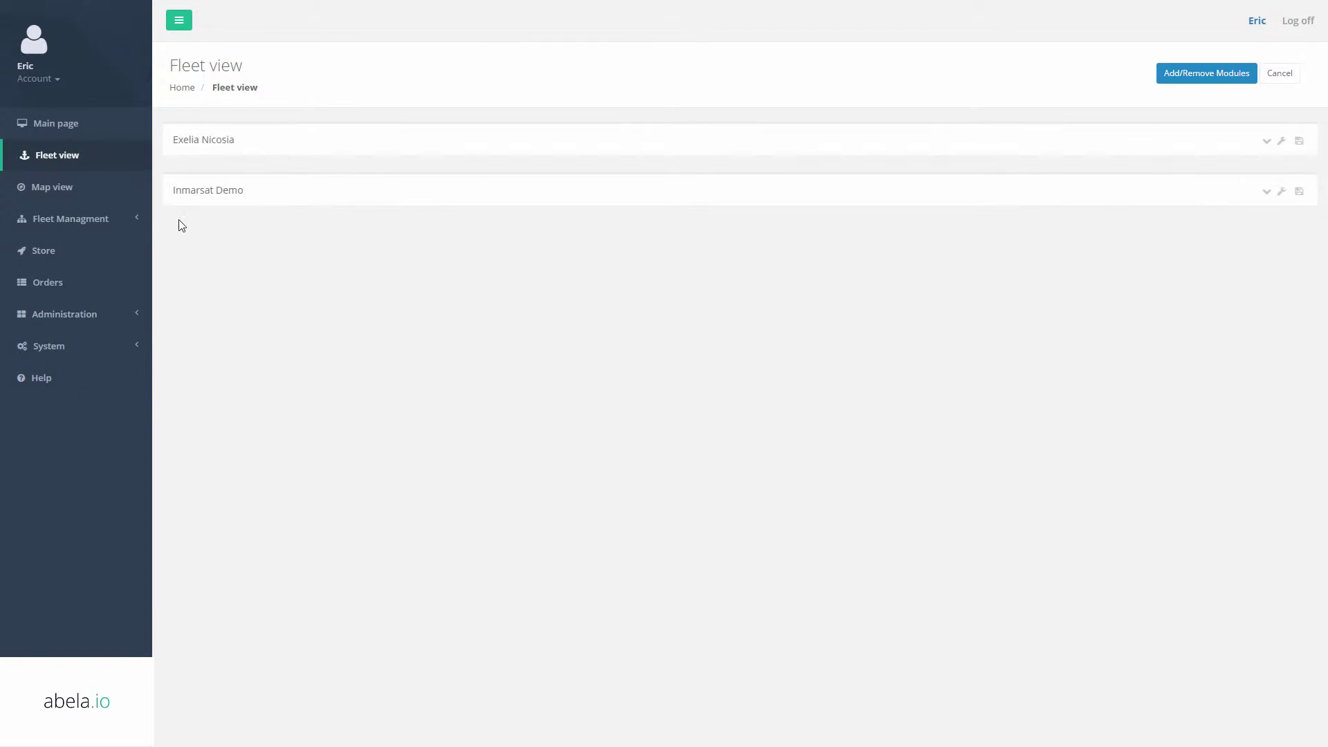
Approve the pending Global Positioning order in Orders, then open the Users list.
left_click(62, 282)
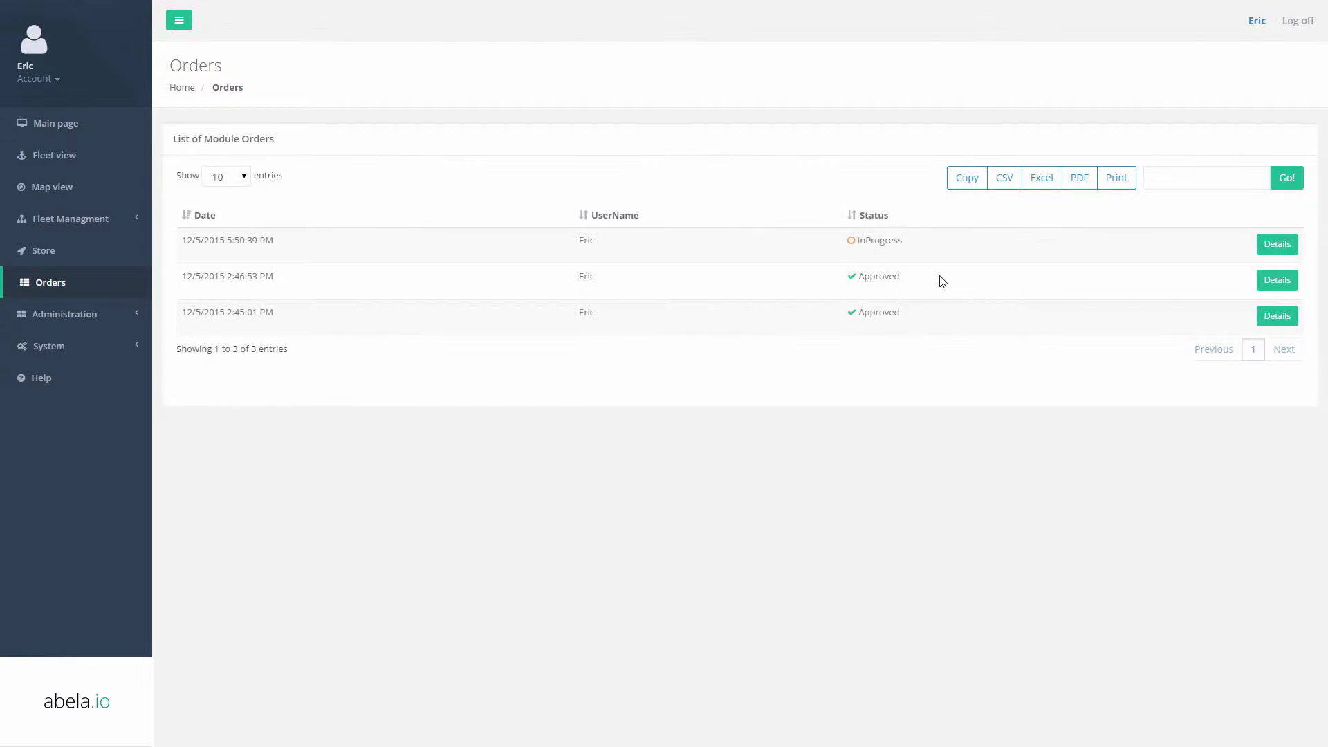
left_click(1278, 245)
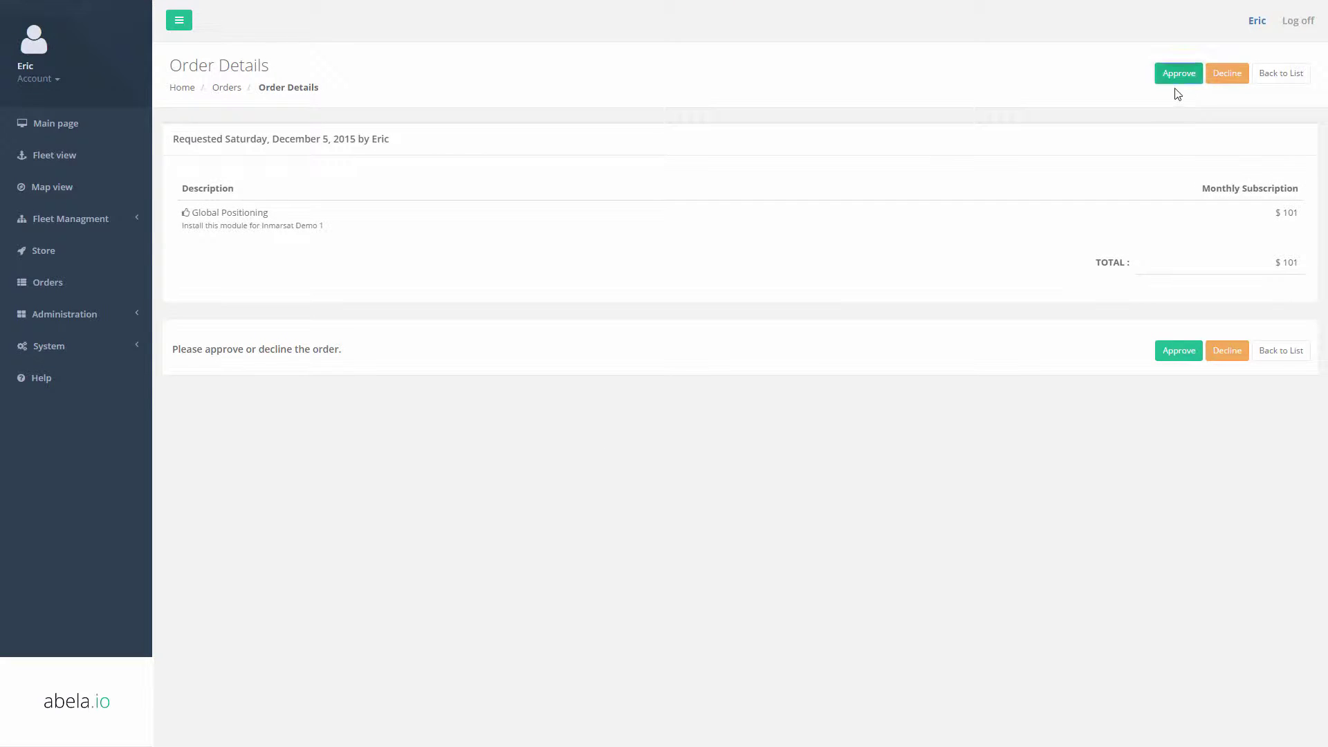
left_click(1178, 83)
left_click(640, 459)
left_click(59, 315)
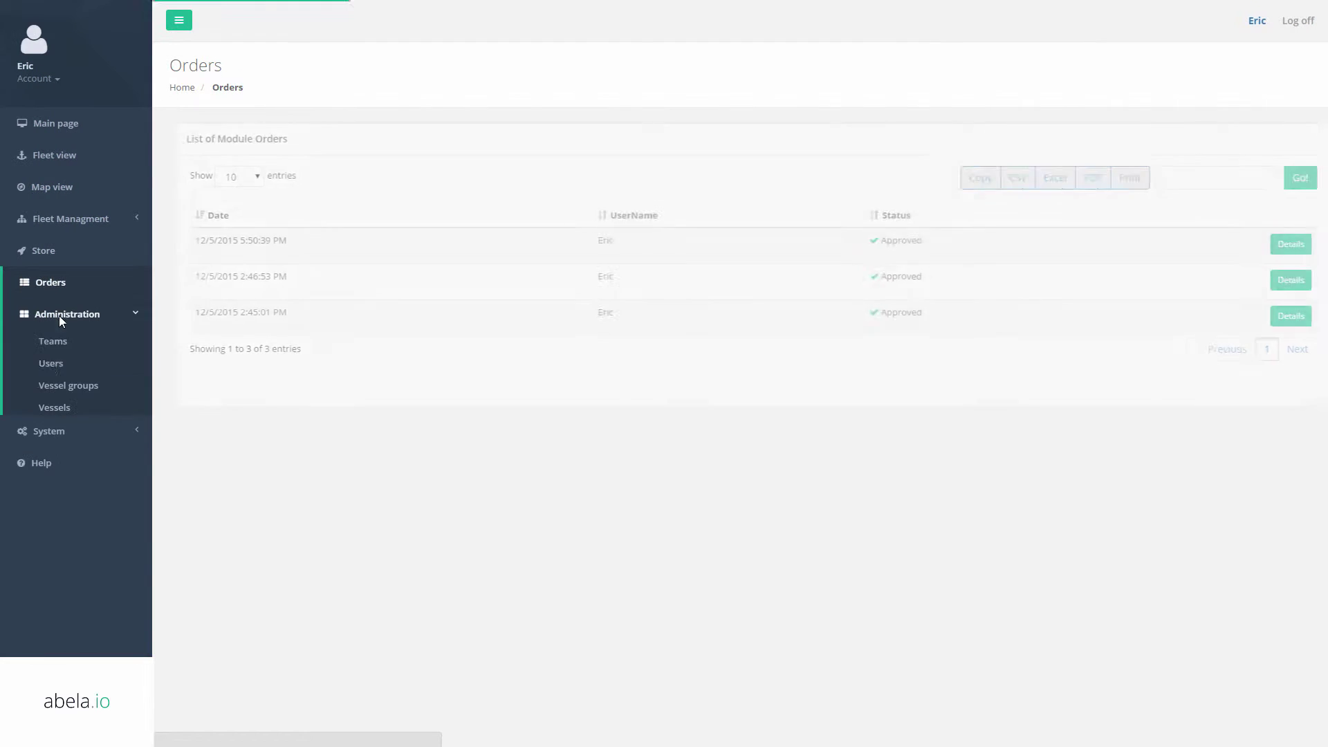
left_click(51, 363)
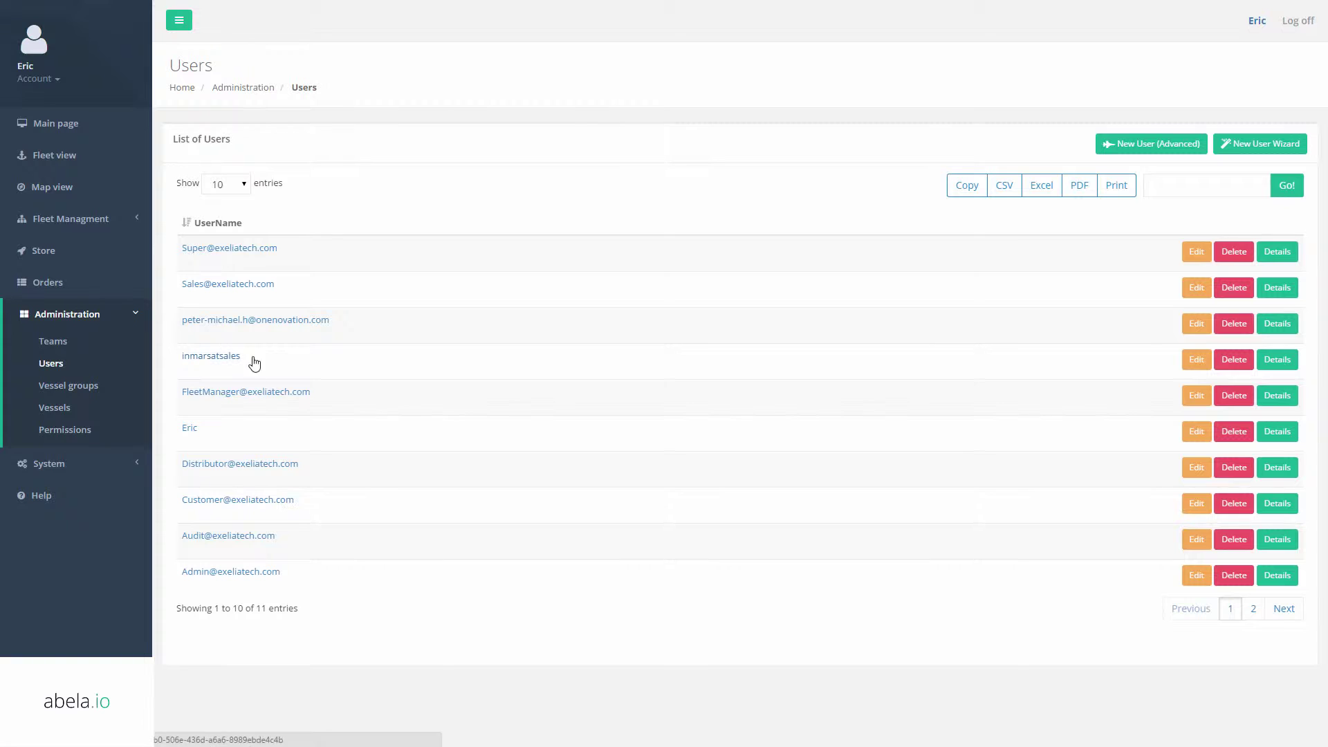
Start a new user with a login name and password entered twice.
left_click(1259, 144)
left_click(683, 216)
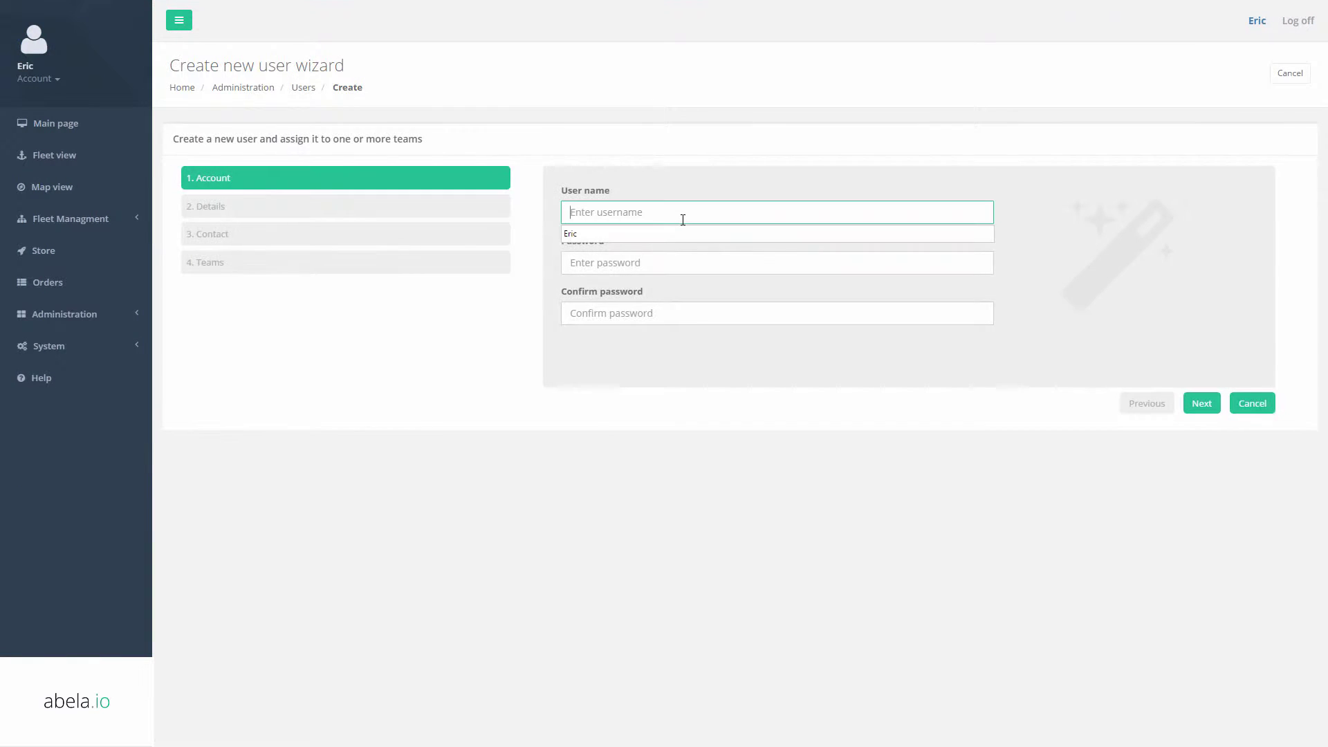
type("inmarsat")
key("Tab")
type("in")
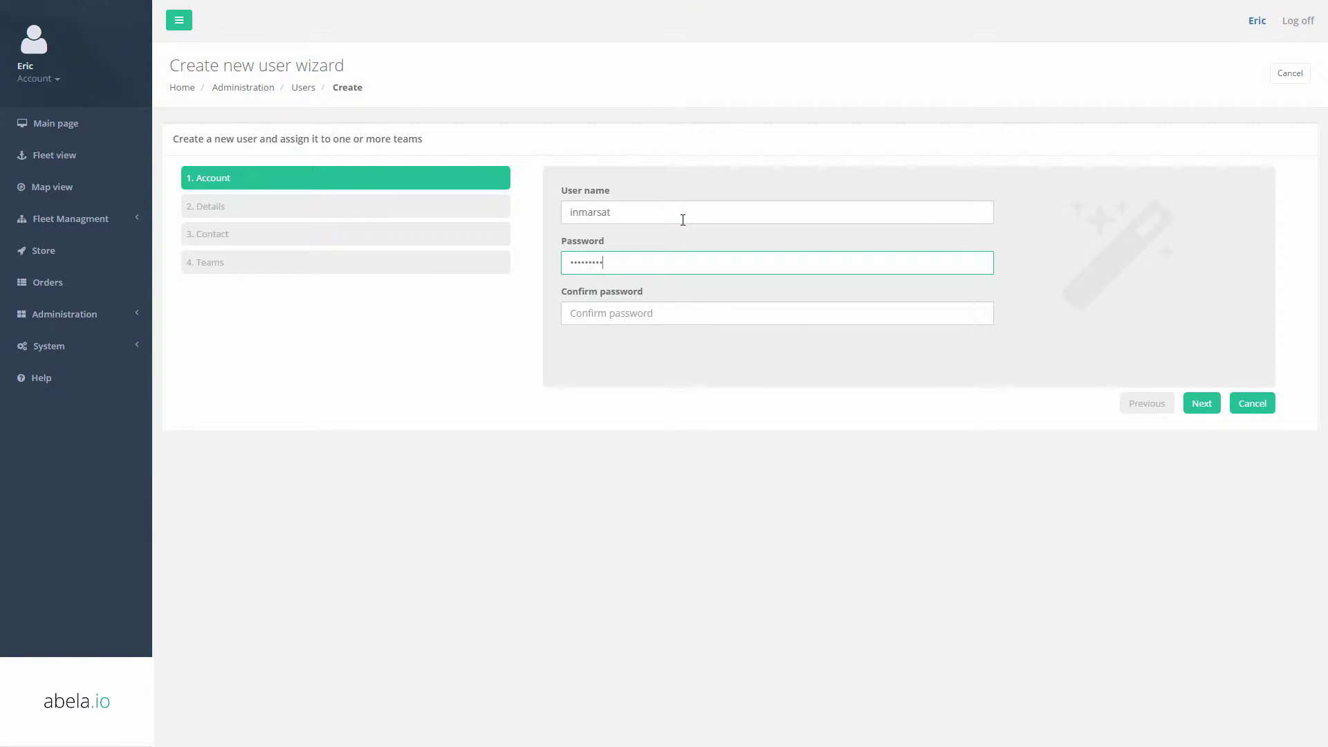
type("1")
key("Tab")
type("inmar")
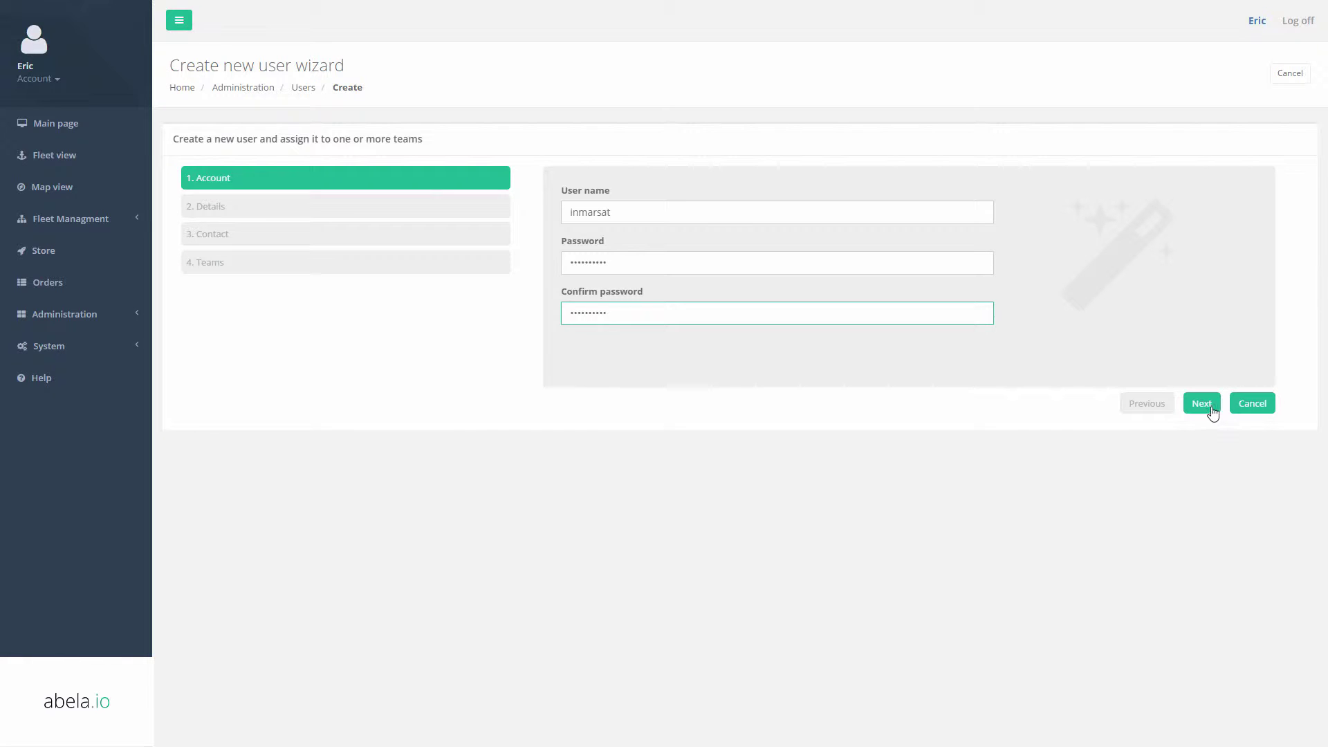
left_click(1211, 408)
Set last name 'Fleet Manager', add e-mail and phone, assign the Instructor ERN team, and finish.
left_click(628, 214)
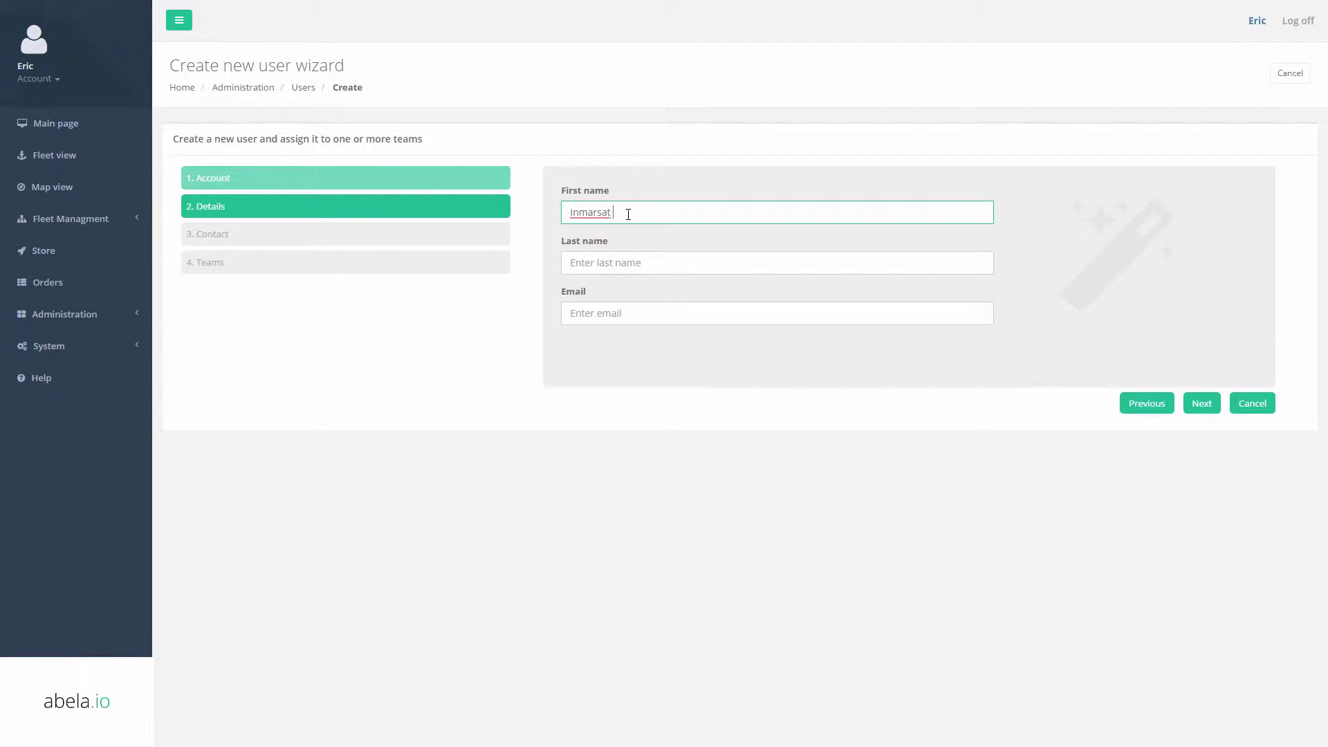
key("Tab")
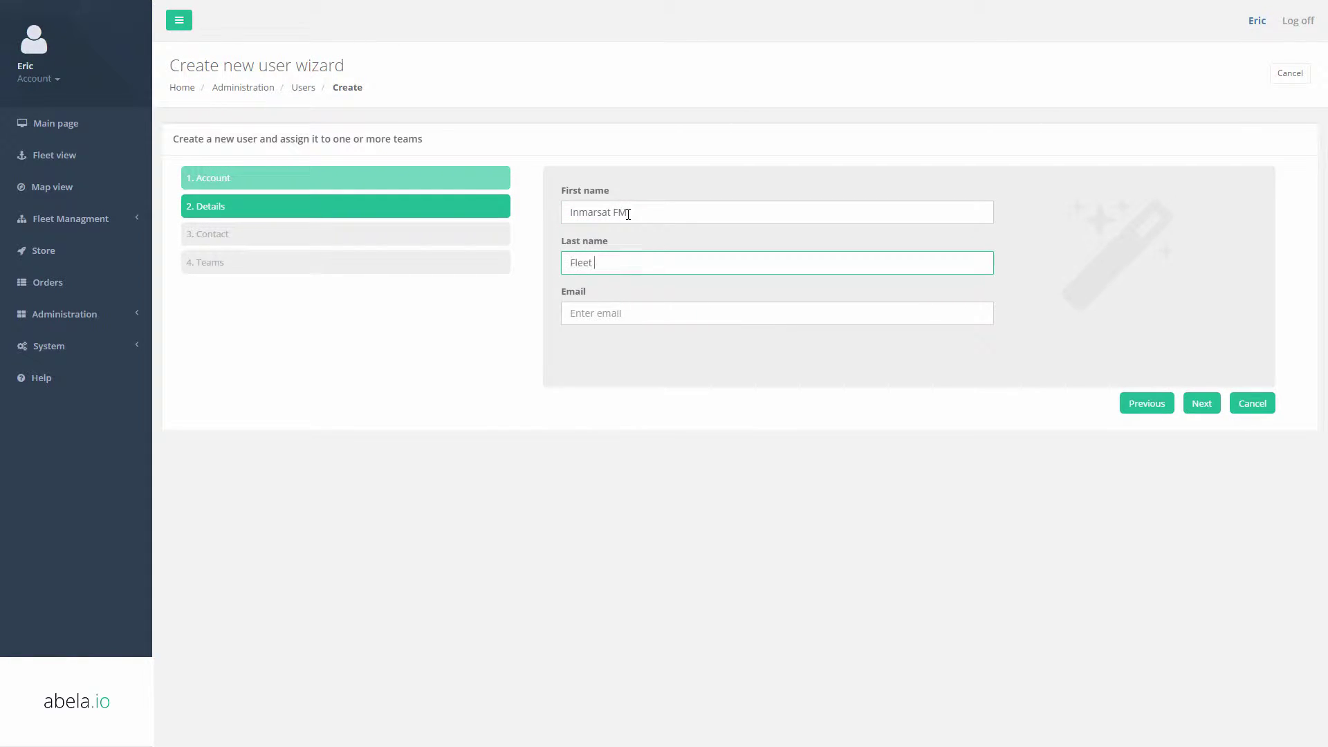
type("Fleet Manager")
key("Tab")
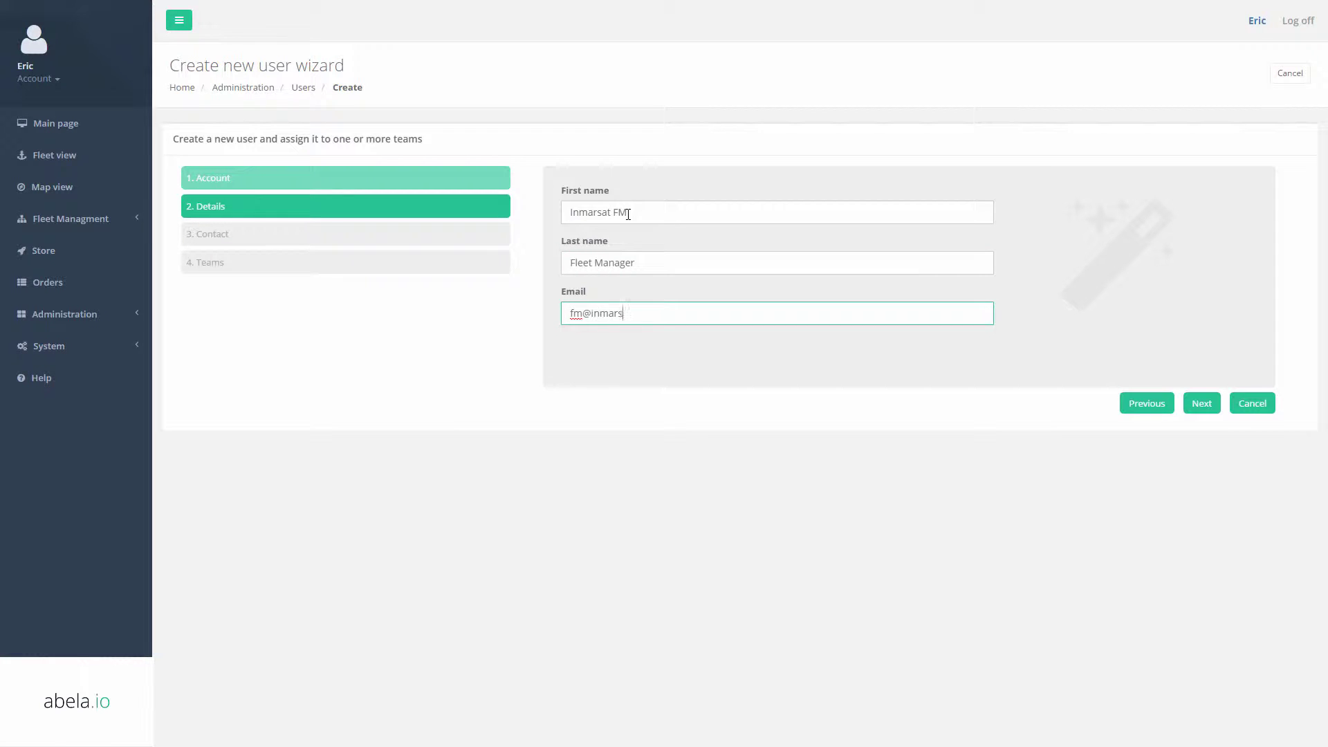
left_click(1202, 403)
left_click(691, 210)
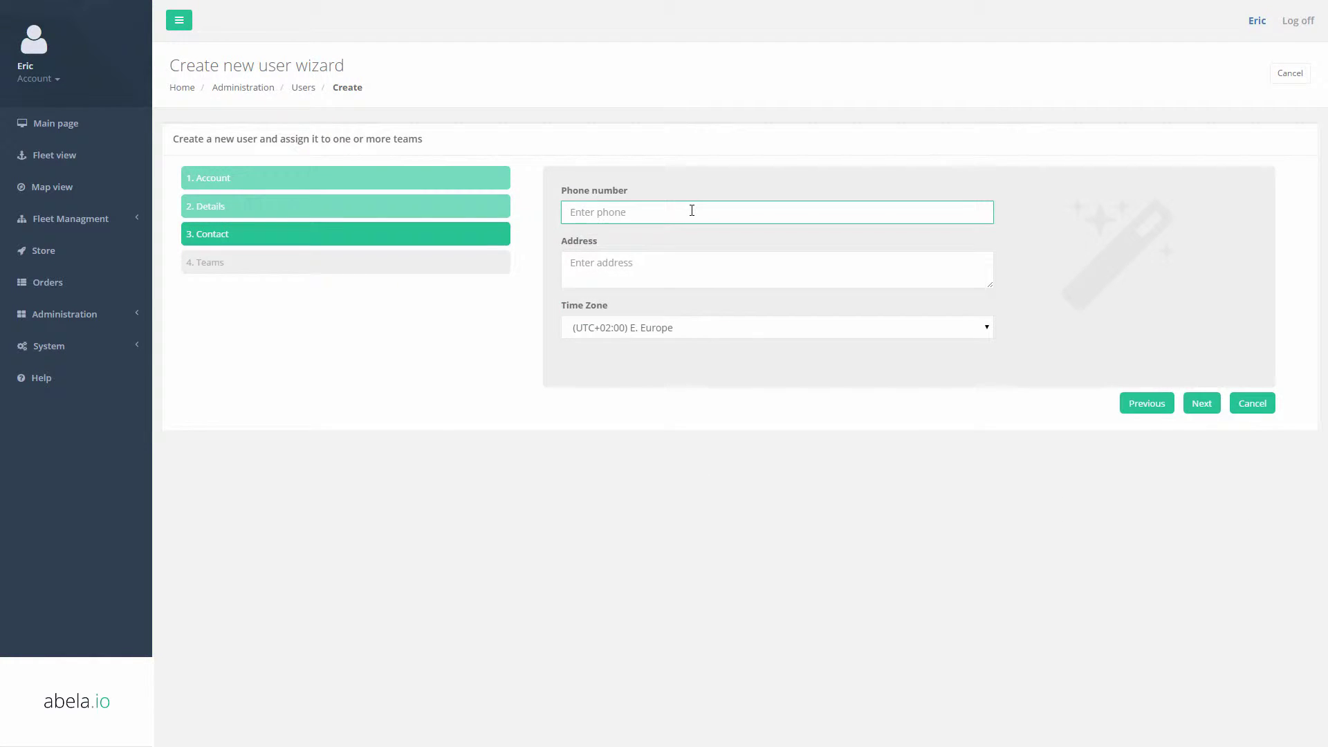
left_click(1193, 401)
left_click(574, 271)
left_click(1187, 403)
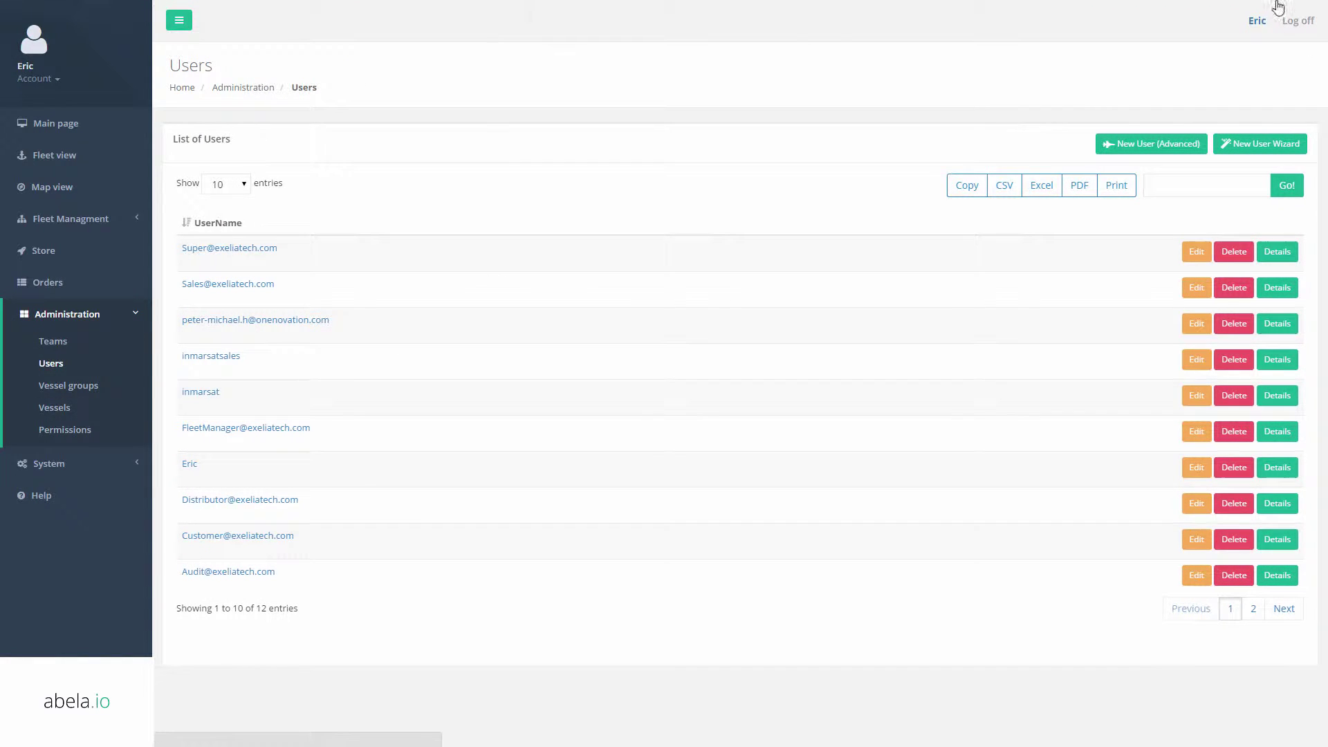
Sign in to abela.io as the customer user.
mouse_move(1279, 7)
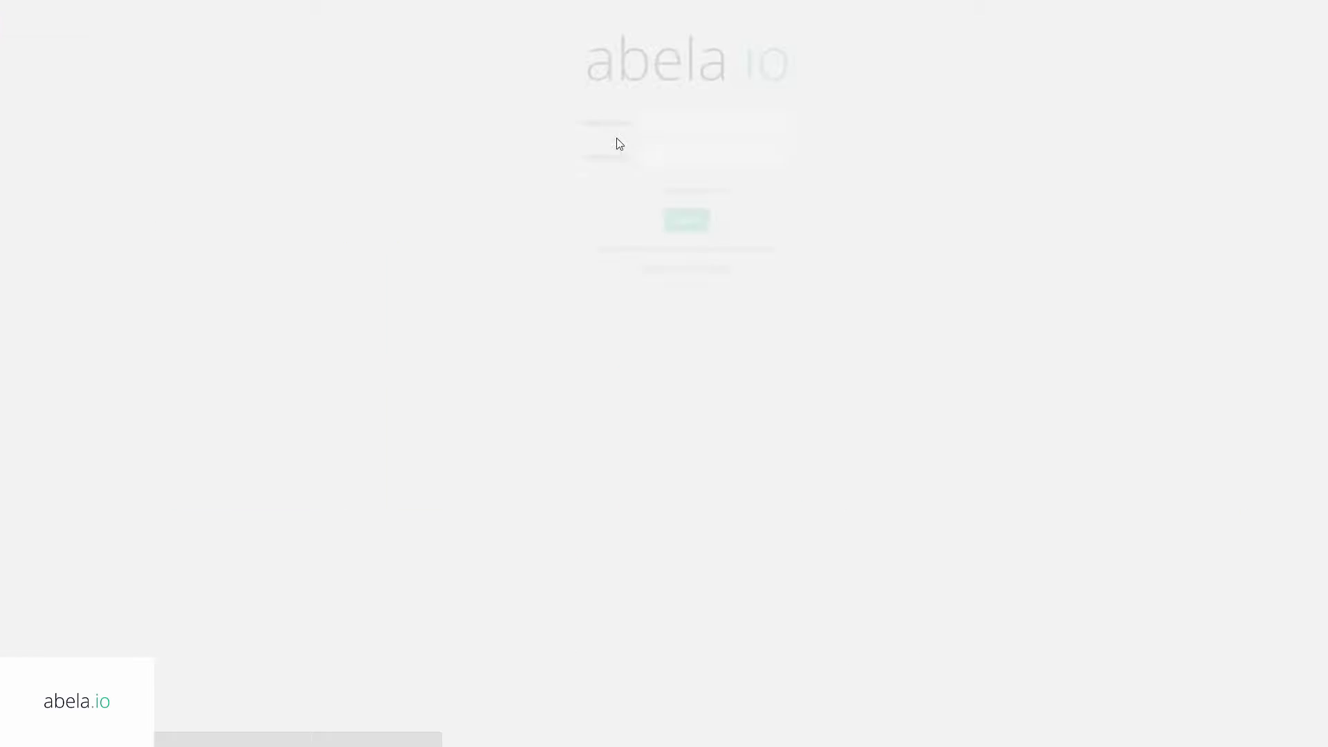
left_click(649, 122)
type("inmarsat")
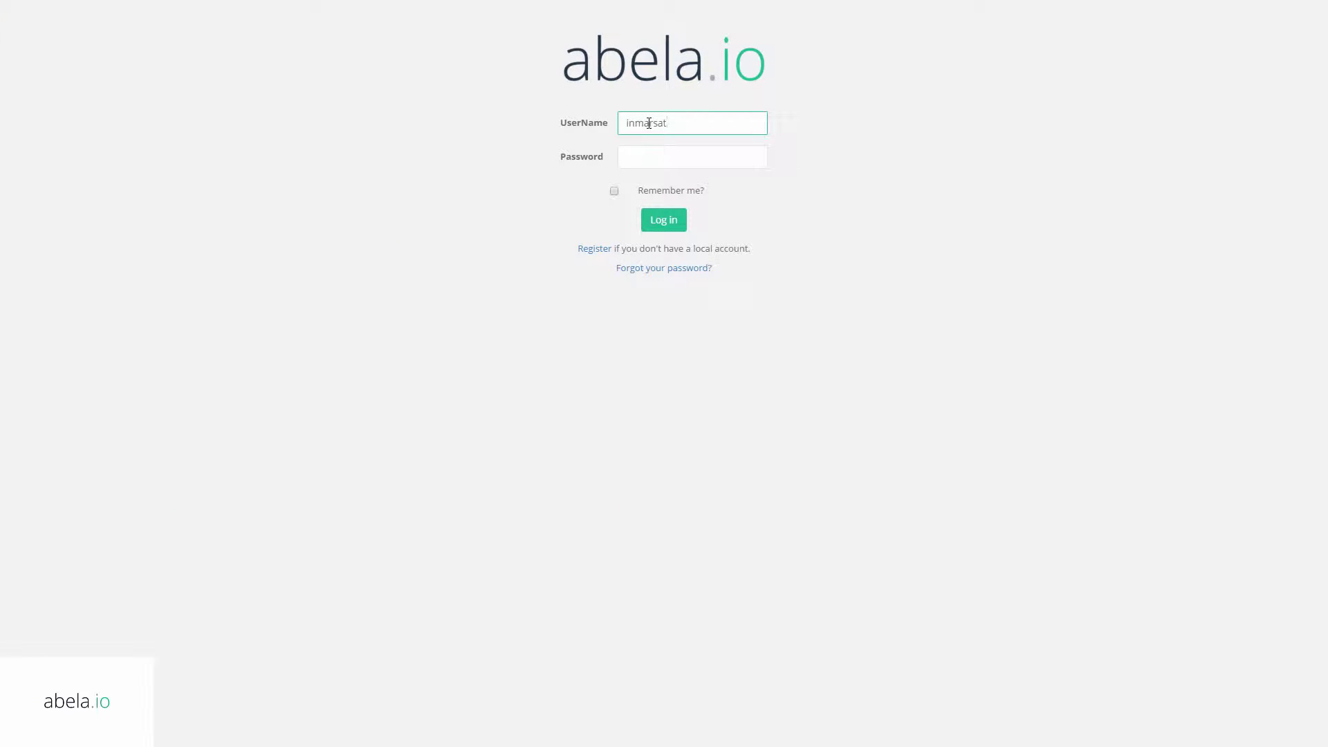
key("Tab")
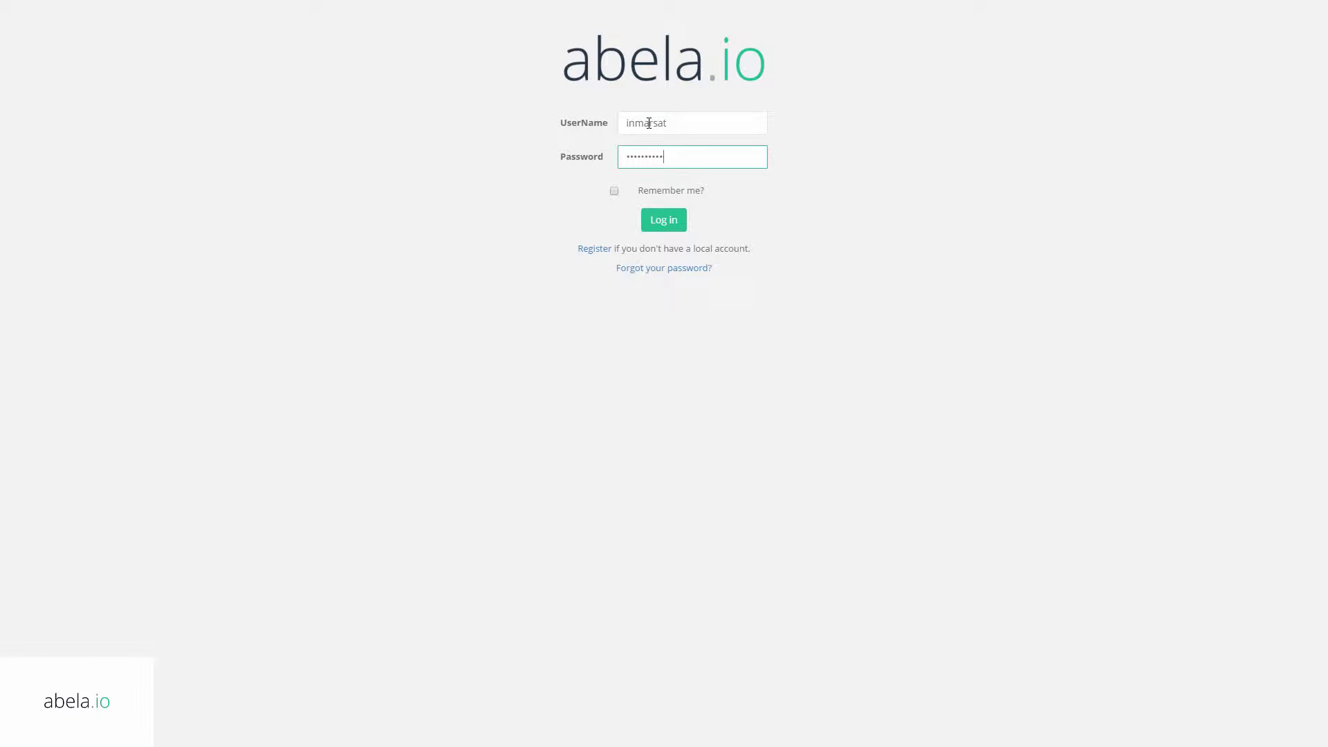
key("Return")
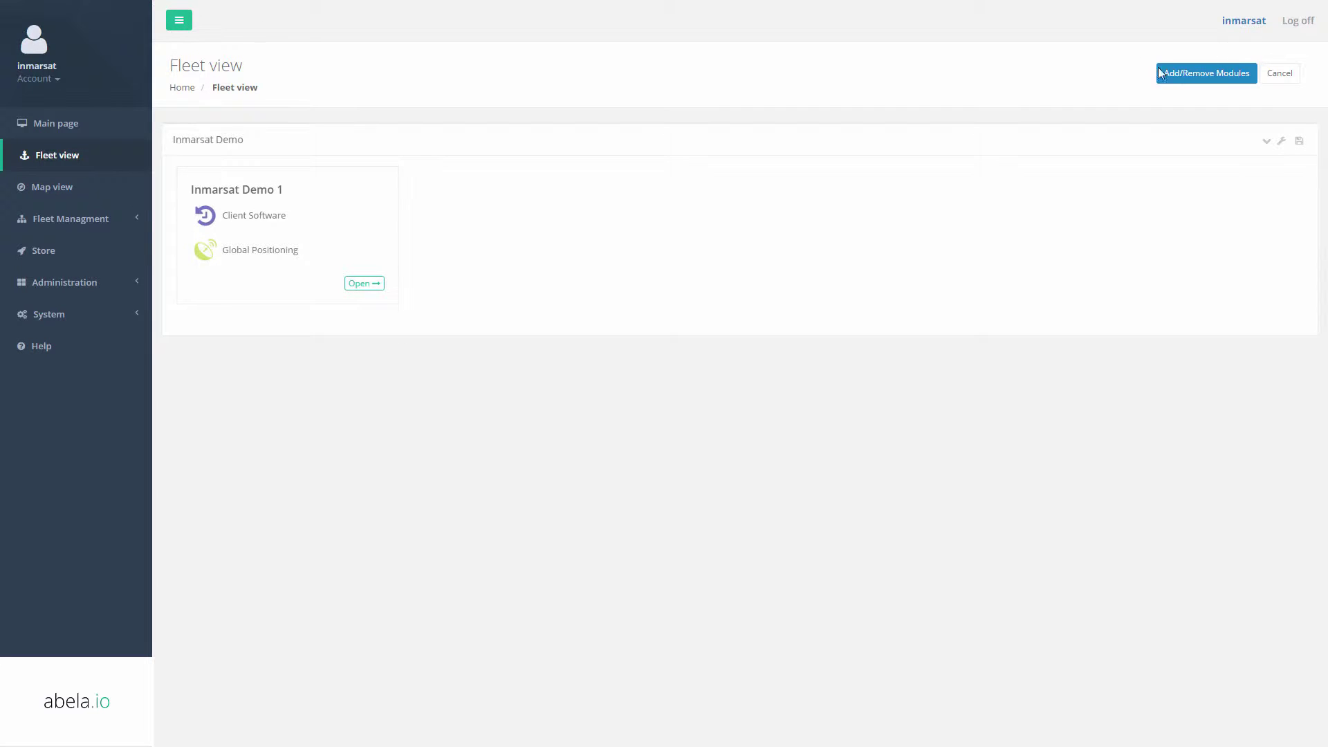
Request an order for the Digital Charts and e-NPs modules on Inmarsat Demo 1.
left_click(1159, 73)
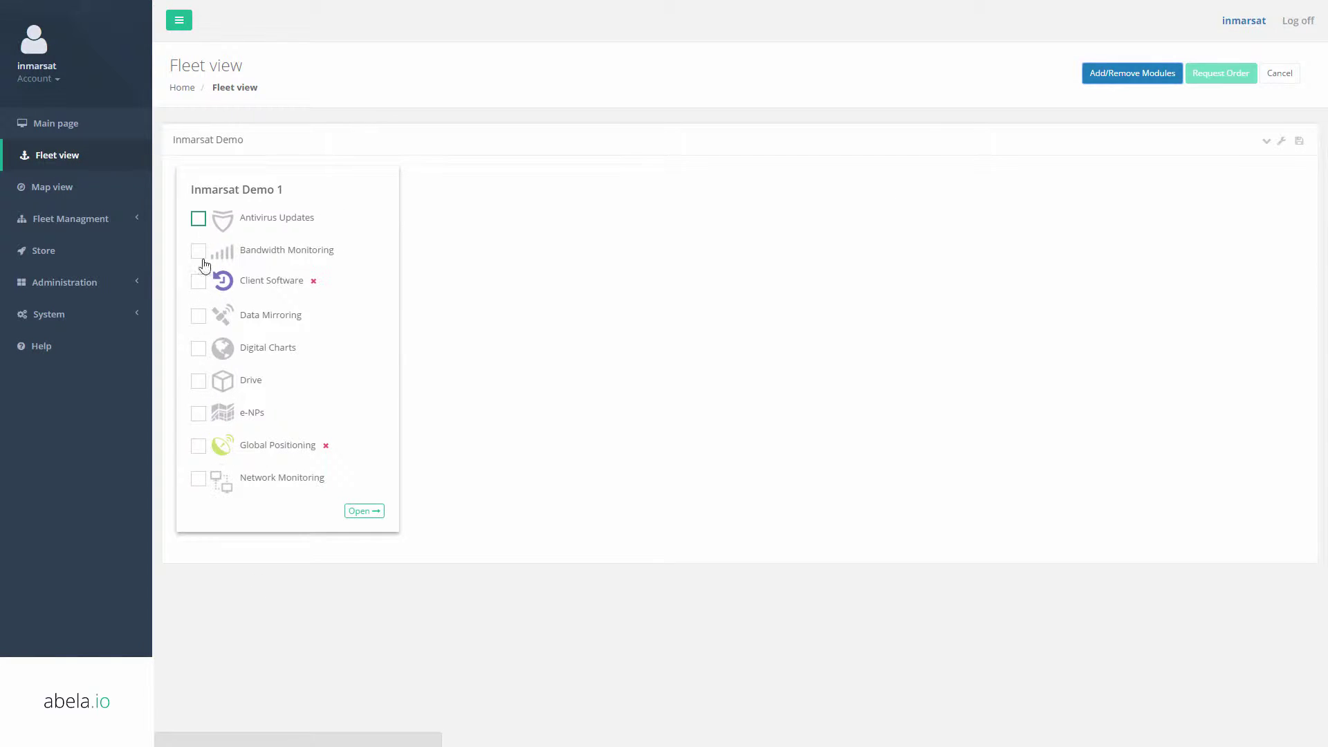
left_click(198, 349)
left_click(199, 412)
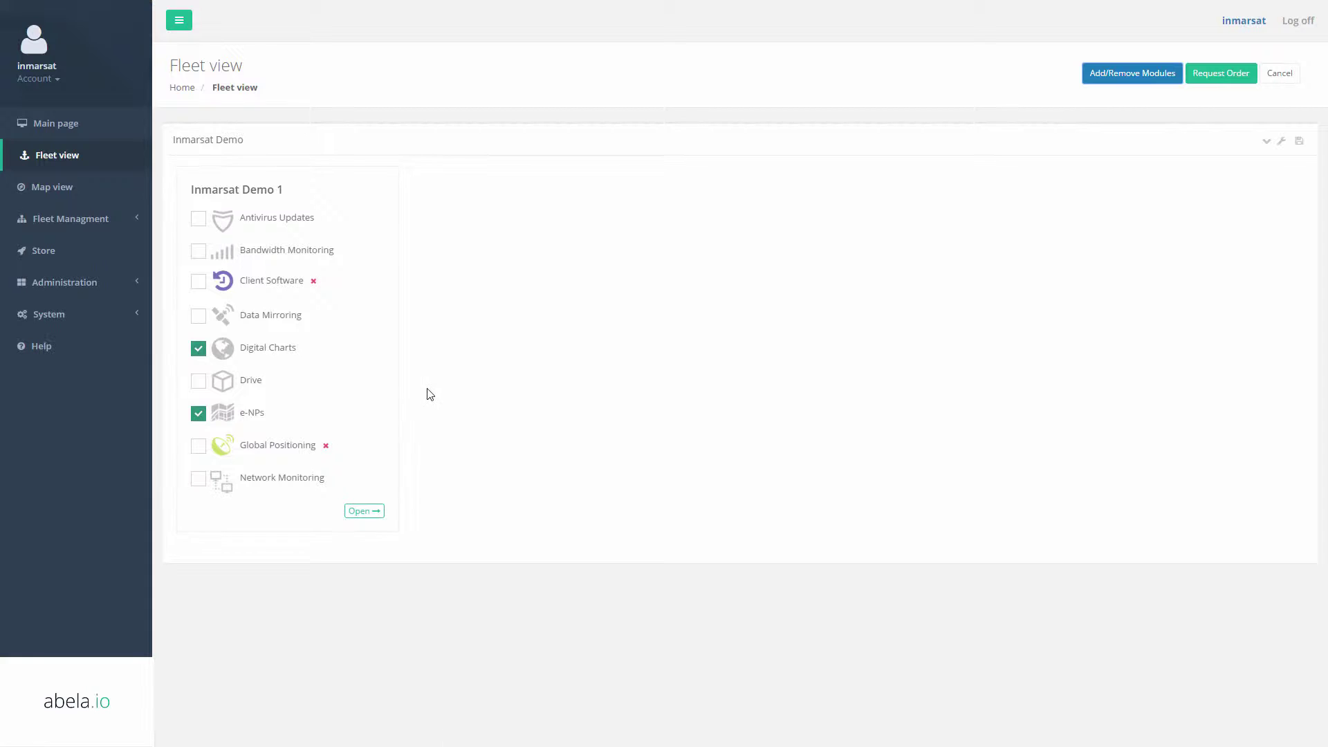
left_click(1221, 84)
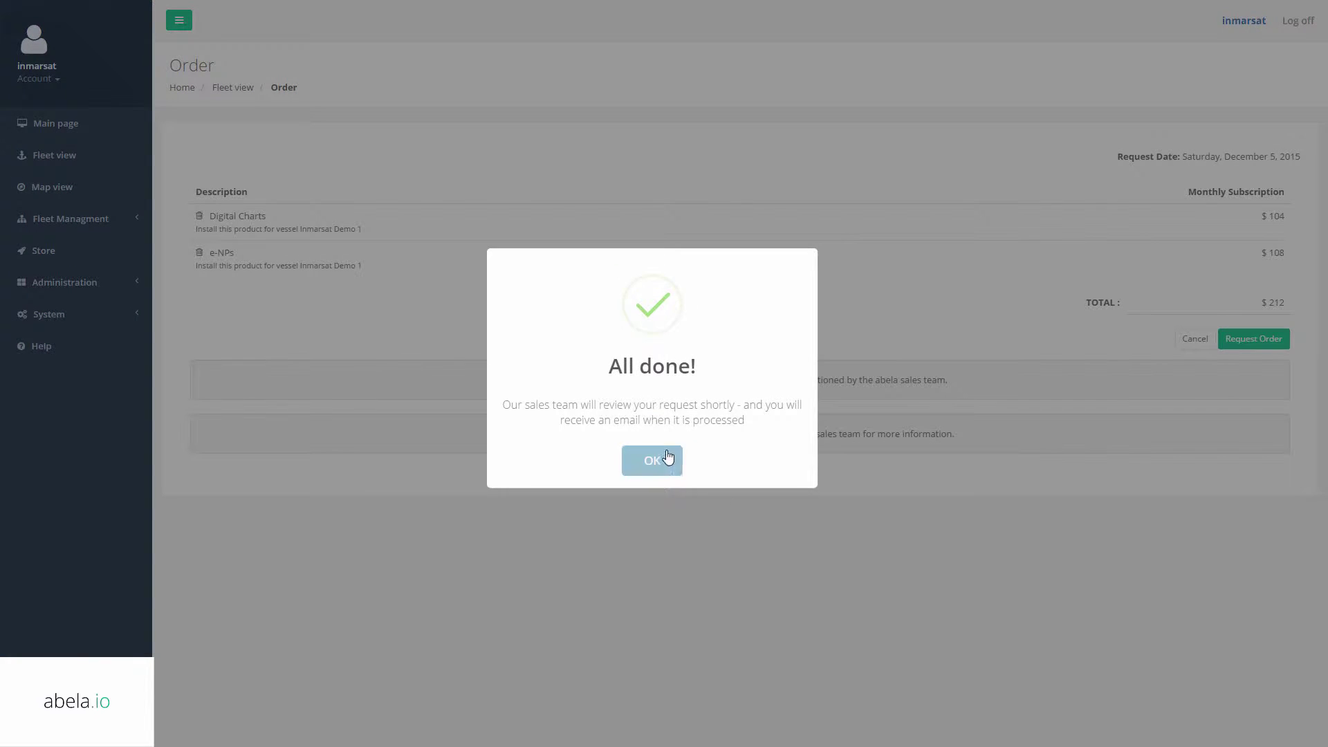
left_click(651, 459)
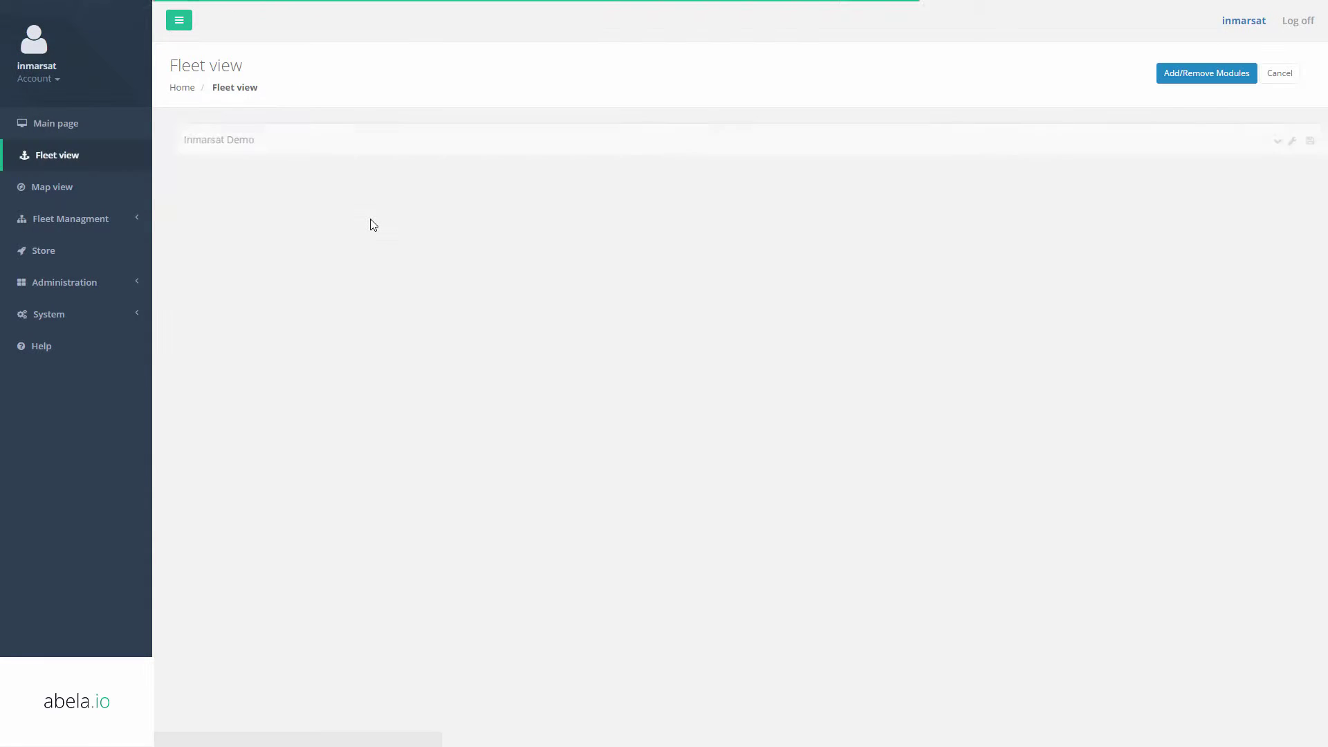
Expand the administration, system and fleet management sections and the Inmarsat Demo fleet panel.
left_click(64, 282)
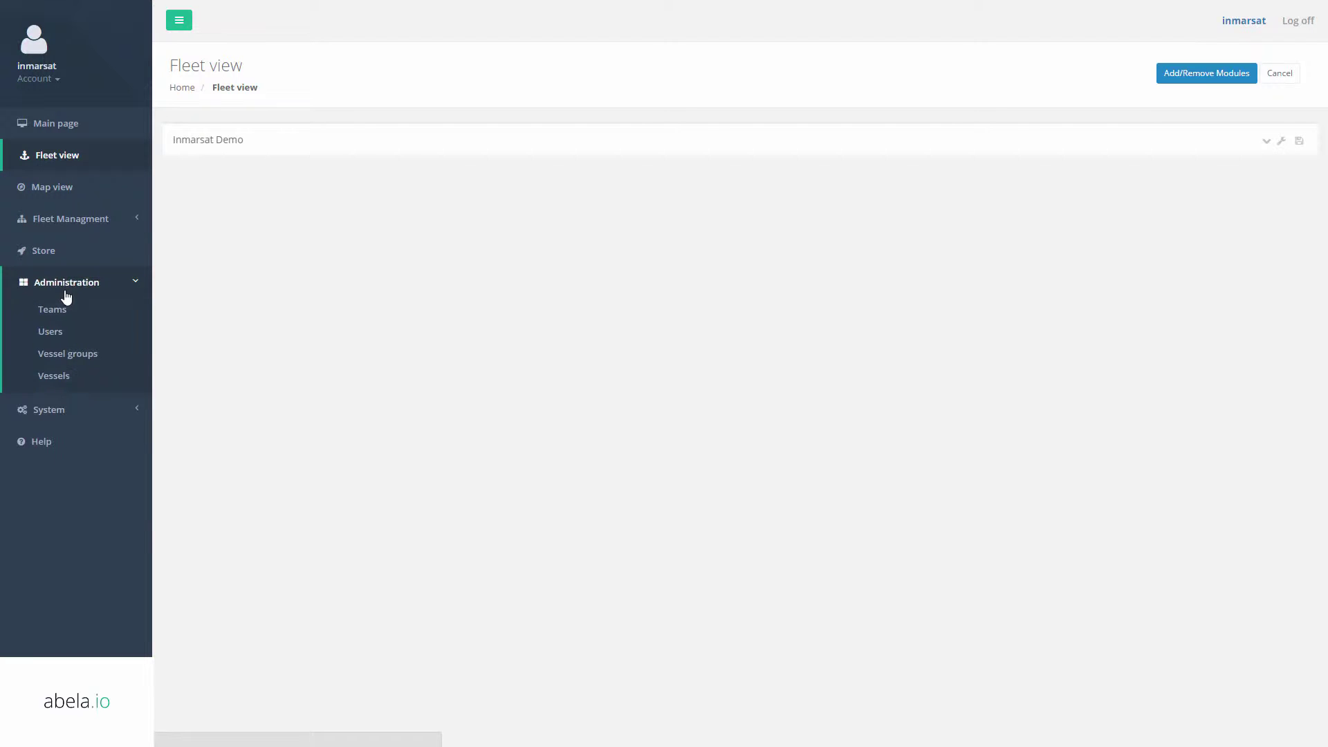
left_click(61, 411)
left_click(66, 217)
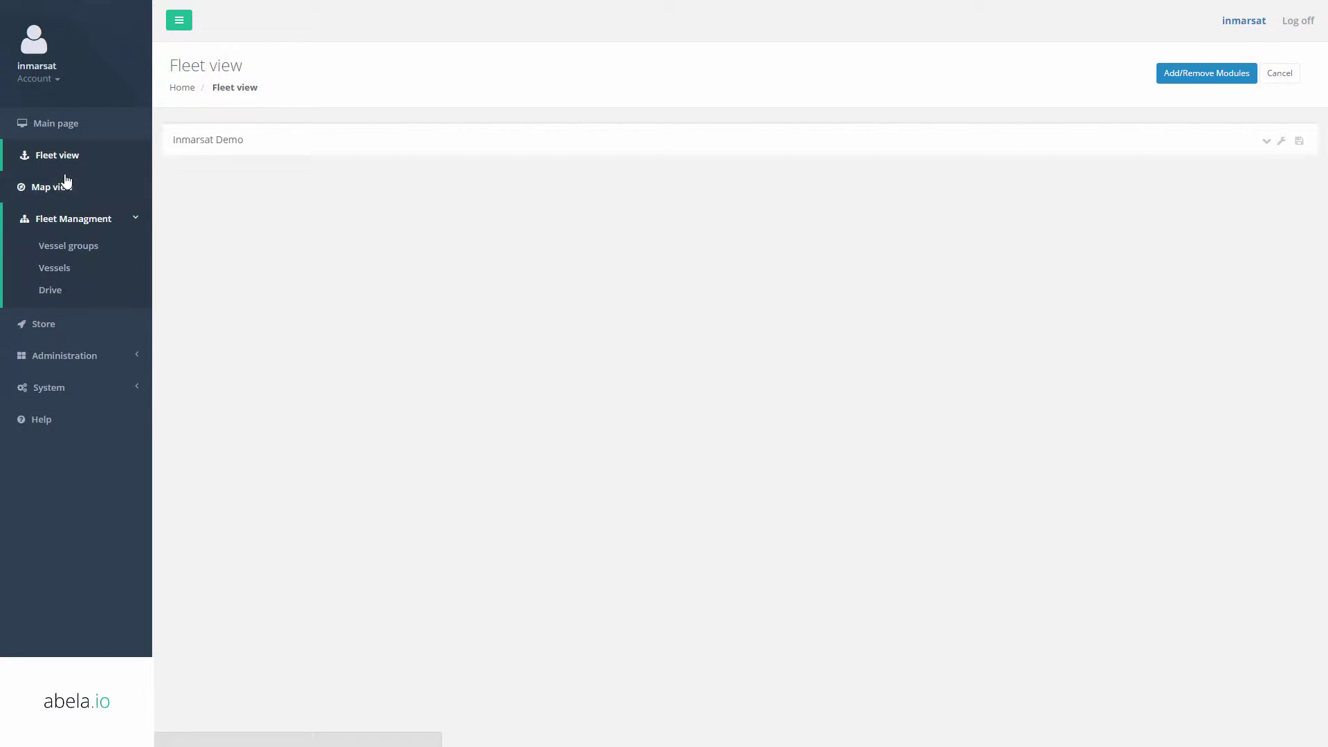
left_click(207, 142)
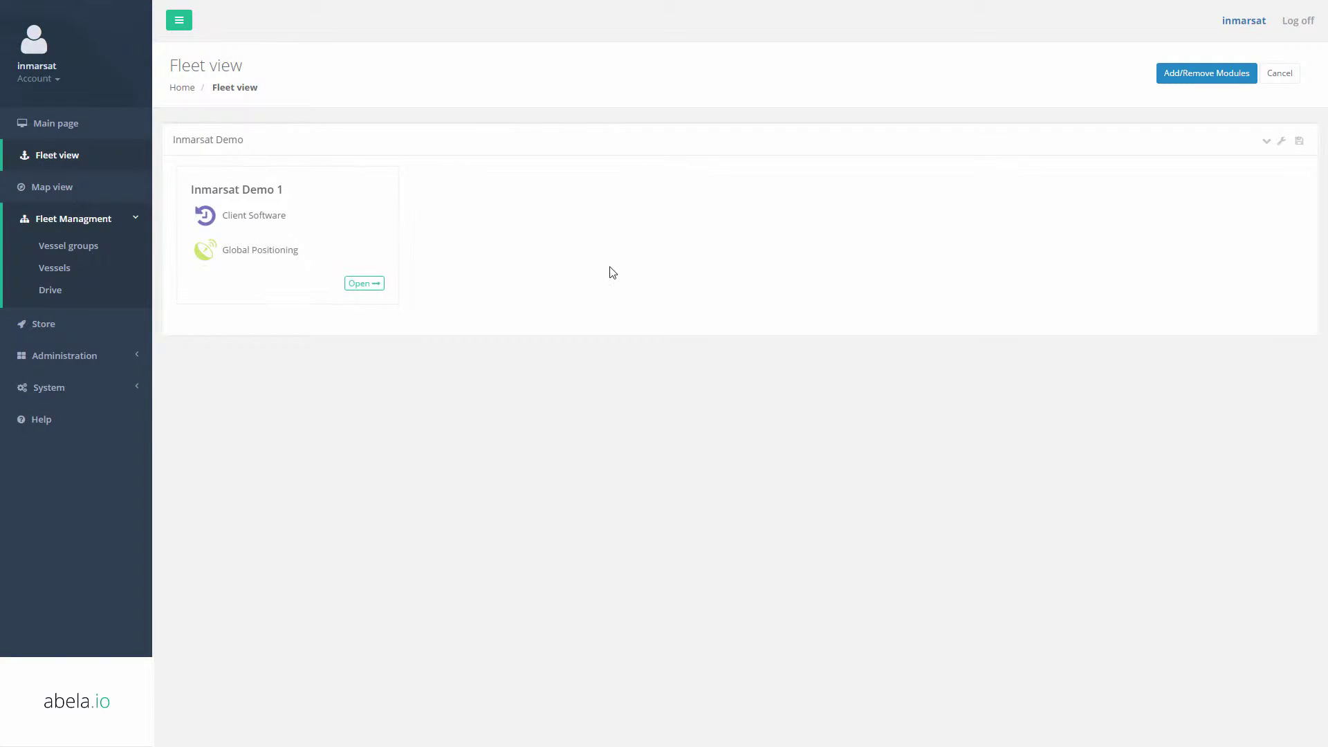
Sign out of the customer account and sign in as the sales user.
left_click(1298, 21)
left_click(1295, 21)
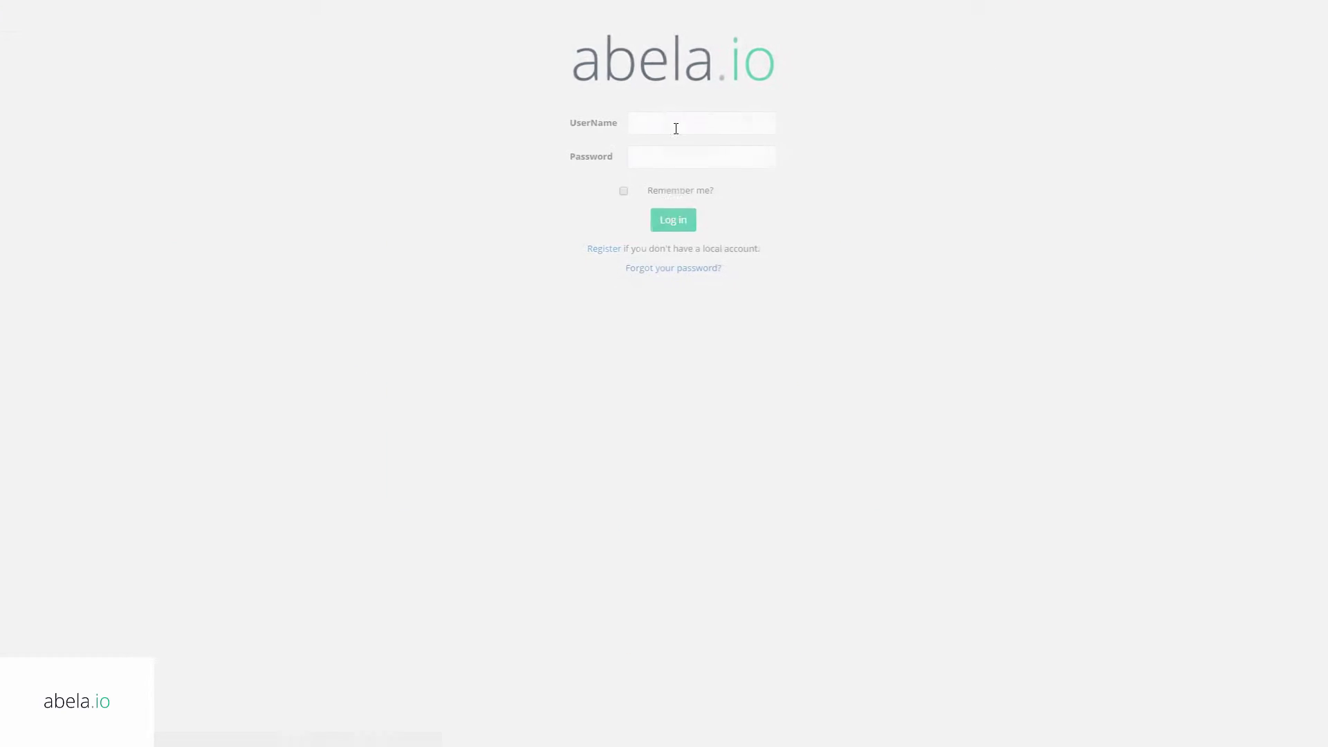
left_click(664, 119)
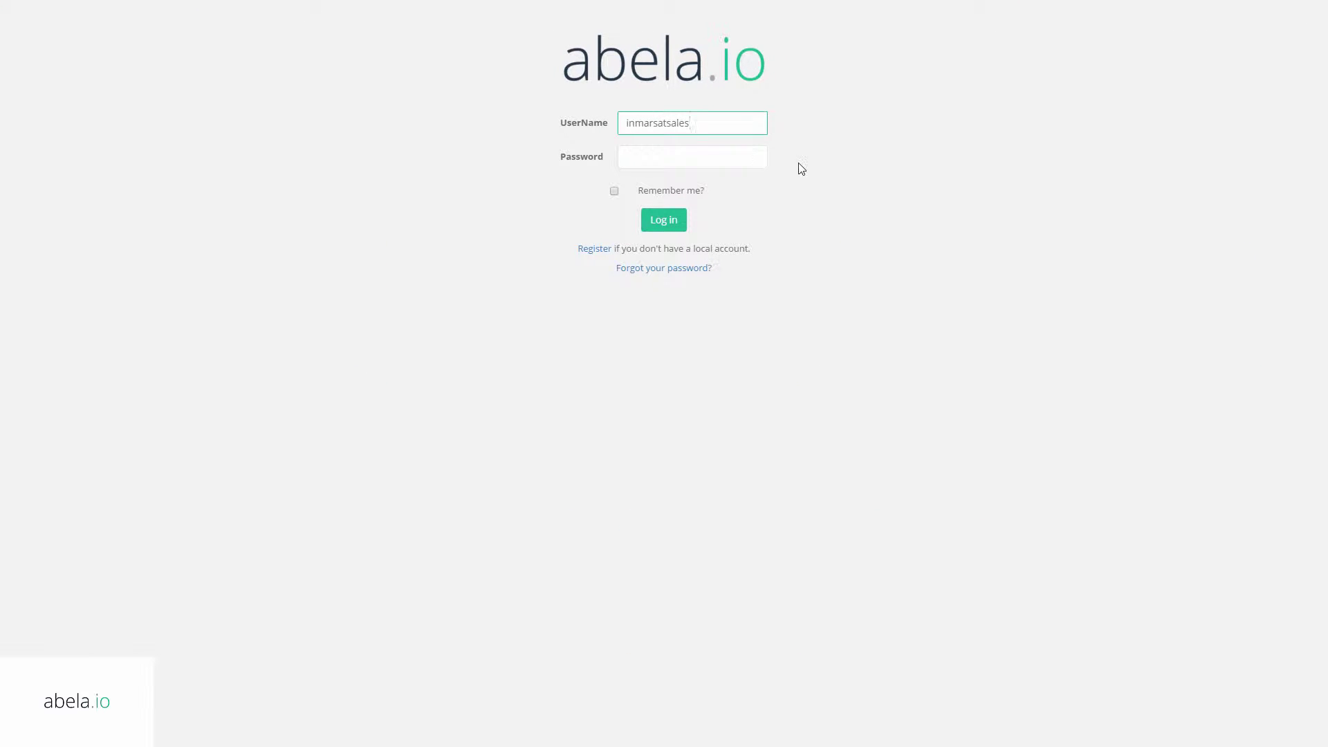
key("Tab")
type("••")
key("Return")
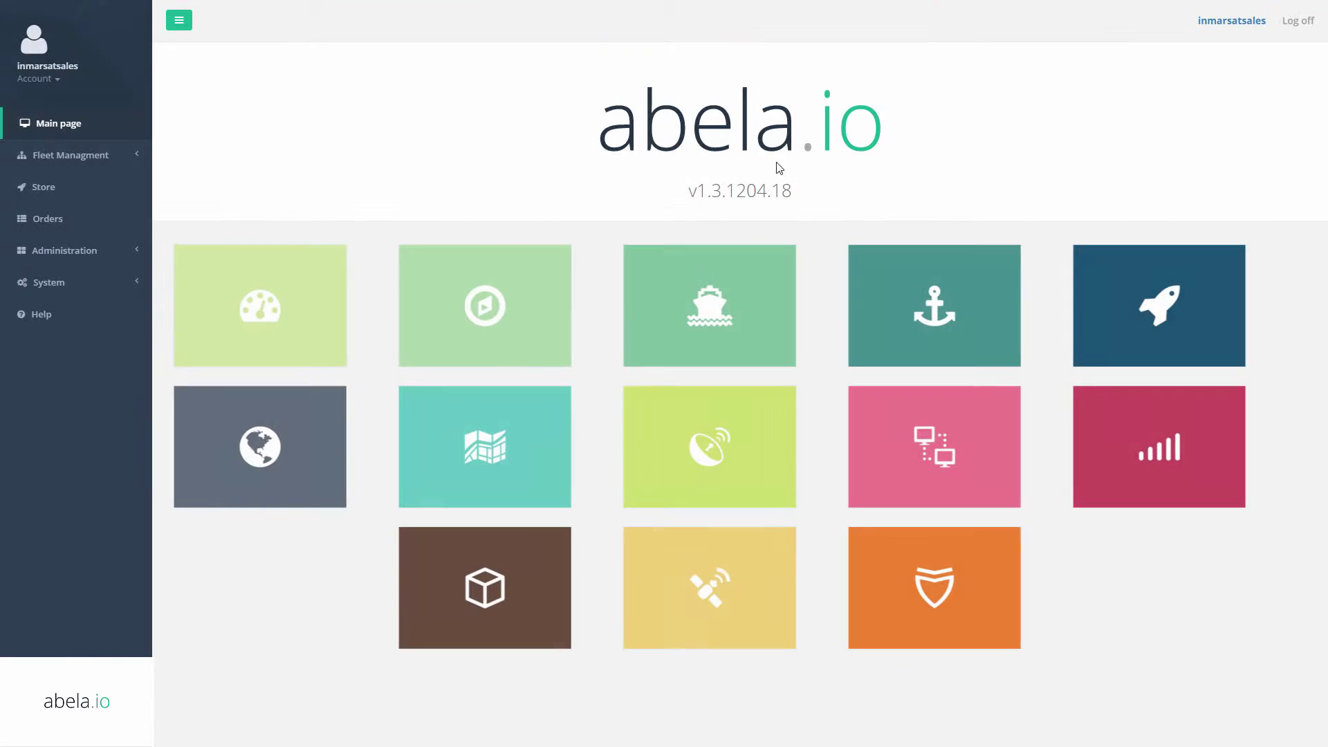
Approve the in-progress Digital Charts and e-NPs module order.
left_click(72, 218)
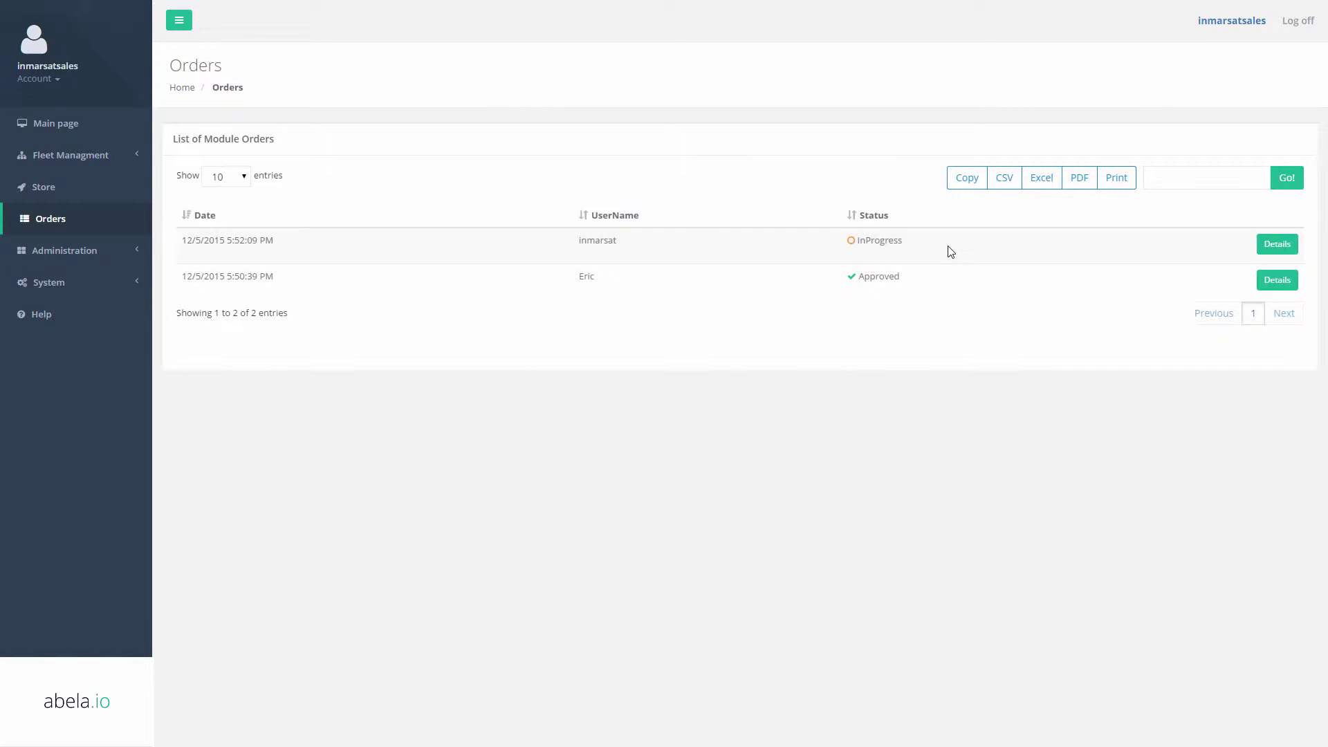
left_click(1291, 248)
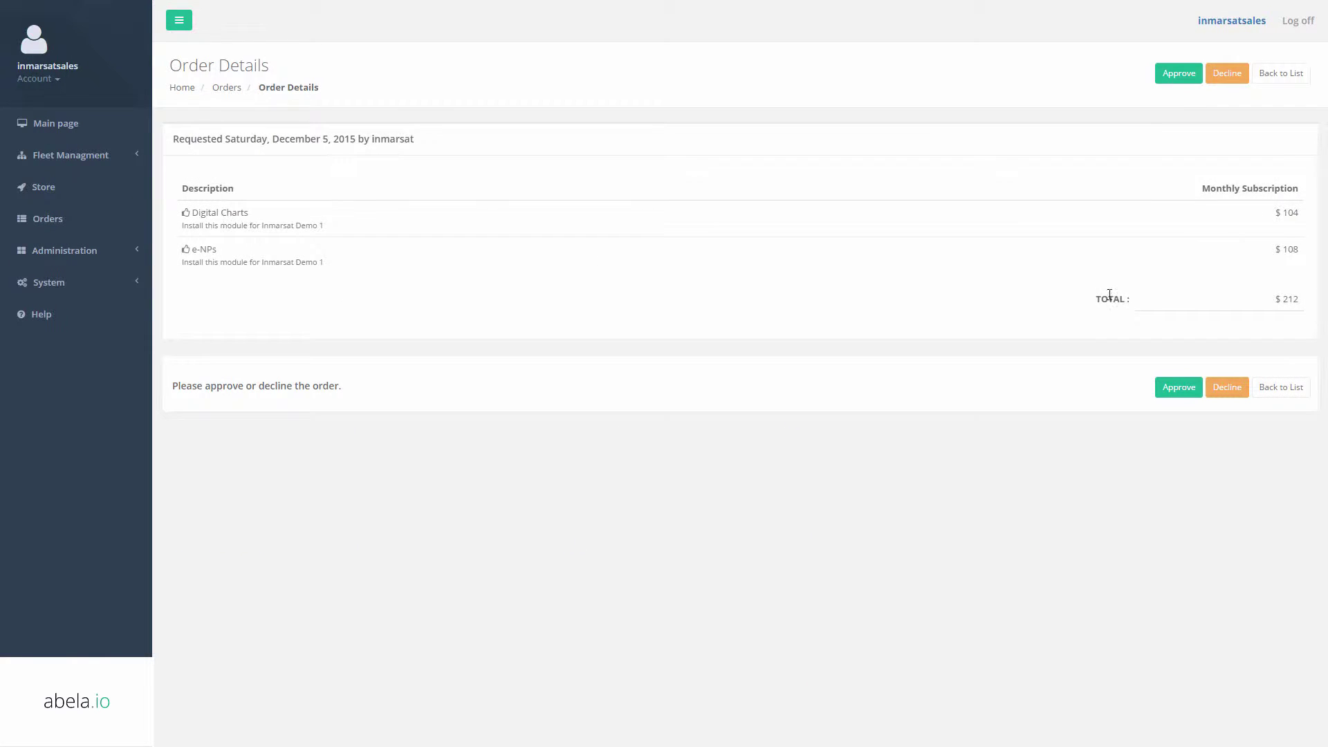
left_click(1176, 81)
left_click(637, 468)
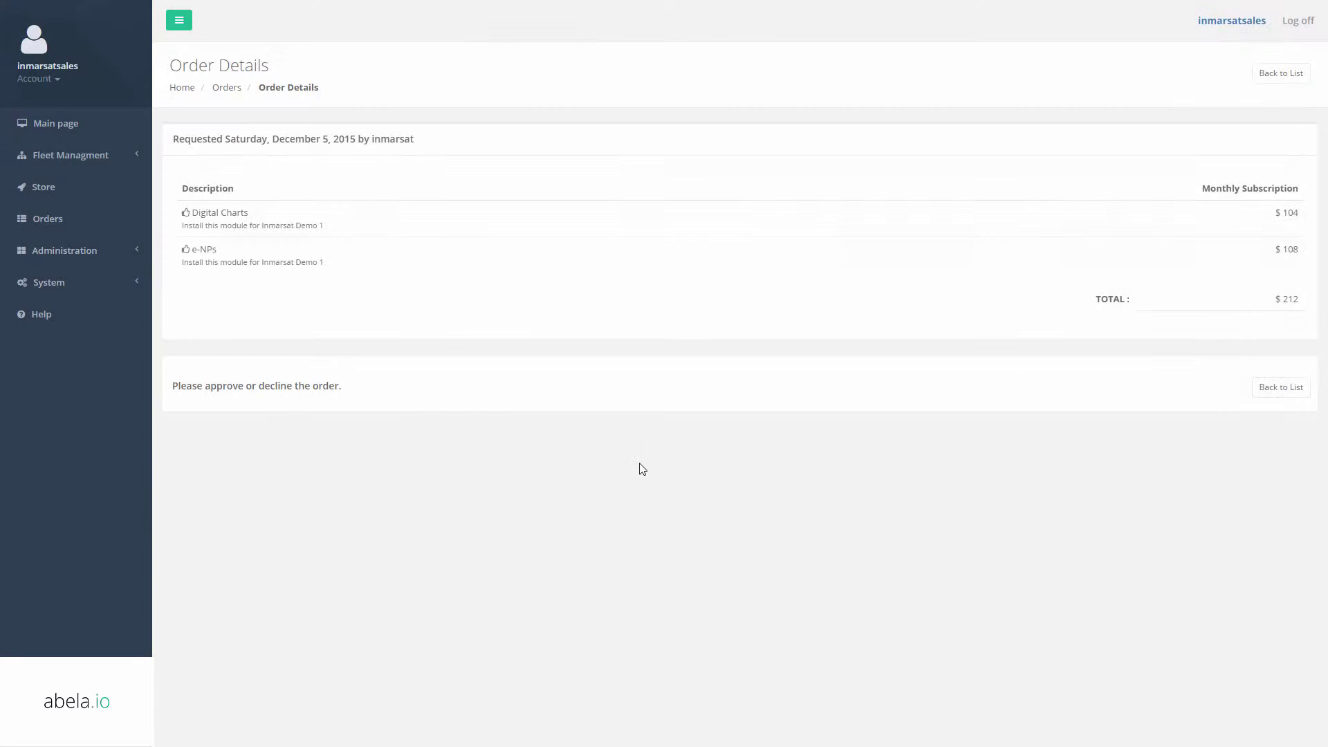
left_click(95, 167)
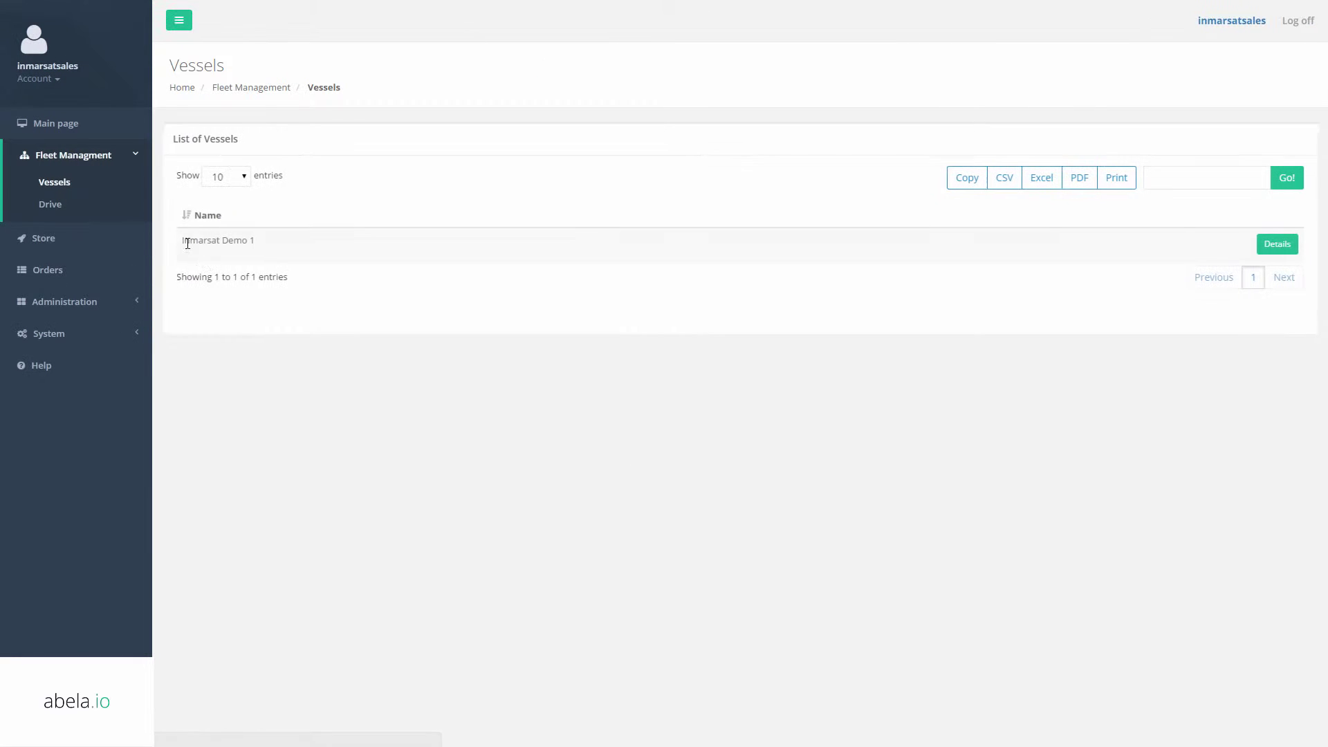
Sign back in as the customer user and open the Fleet view.
left_click(1298, 22)
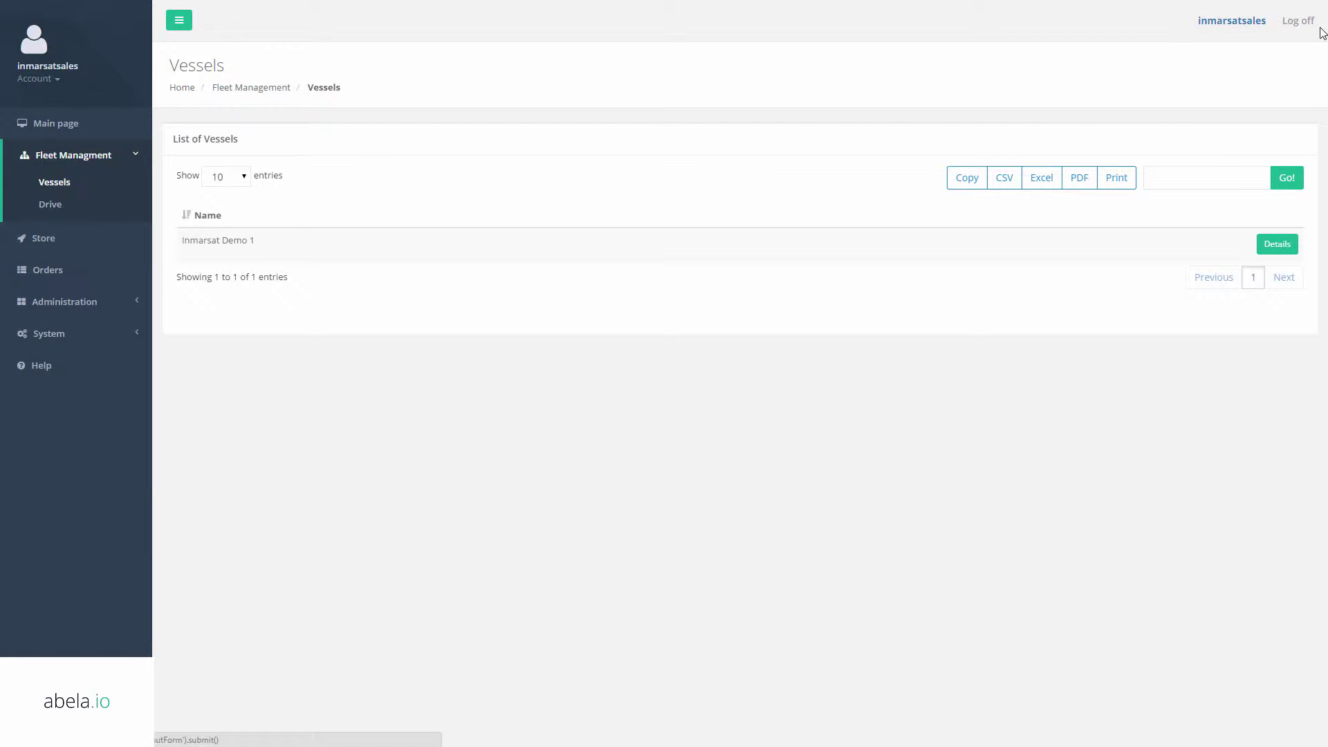
left_click(1290, 23)
left_click(735, 124)
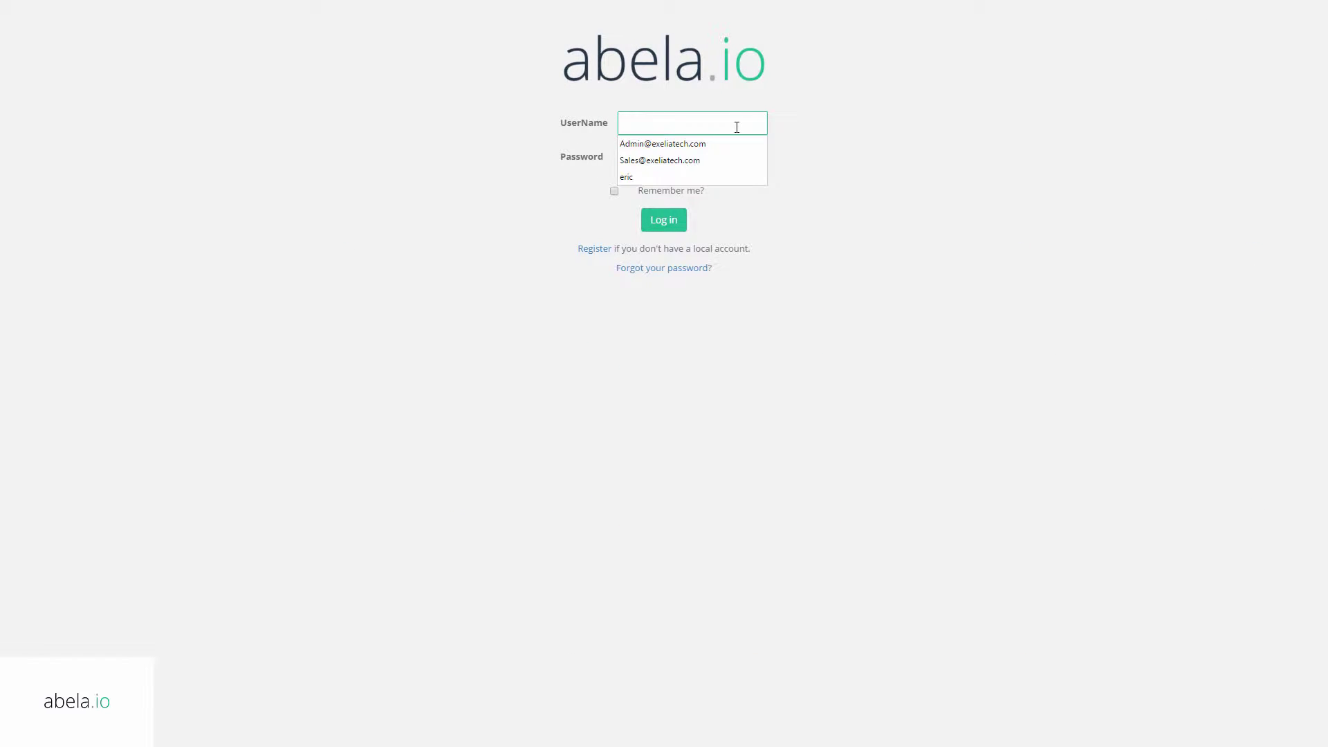
type("inmarsat")
key("Tab")
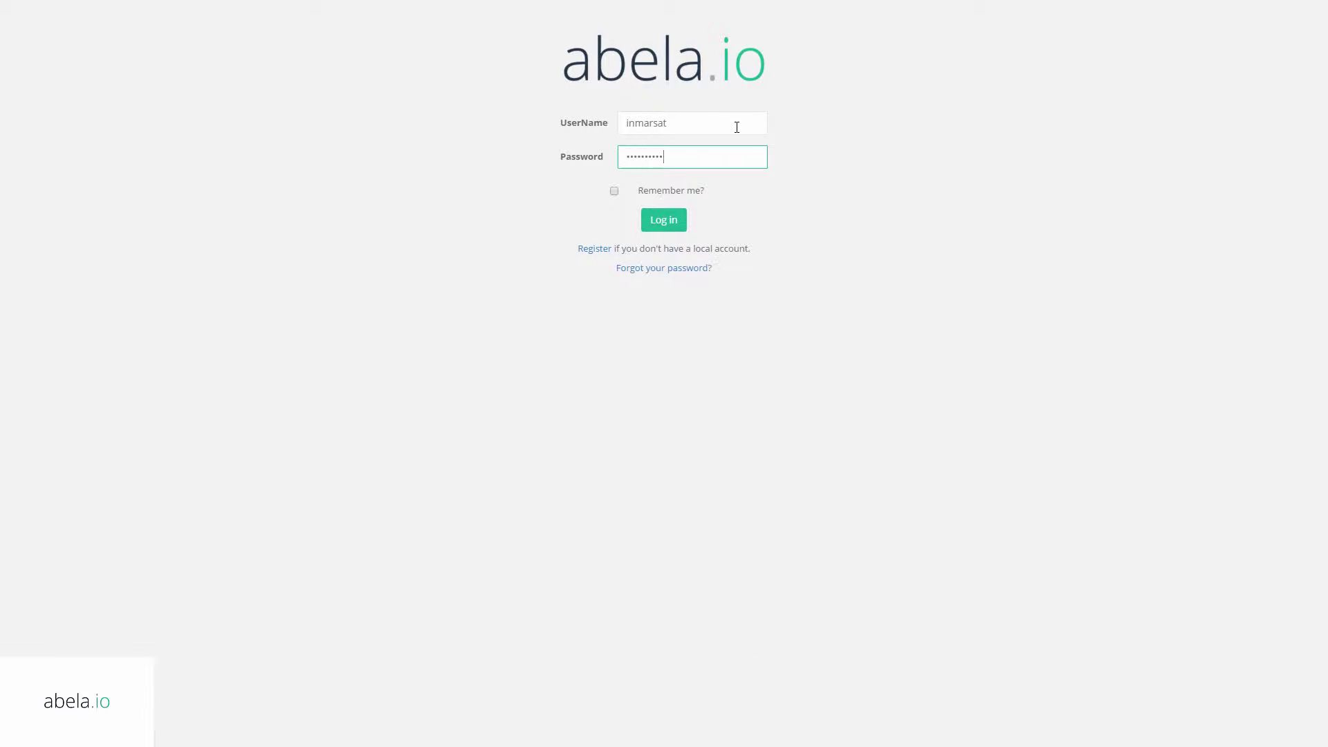
key("Return")
left_click(76, 157)
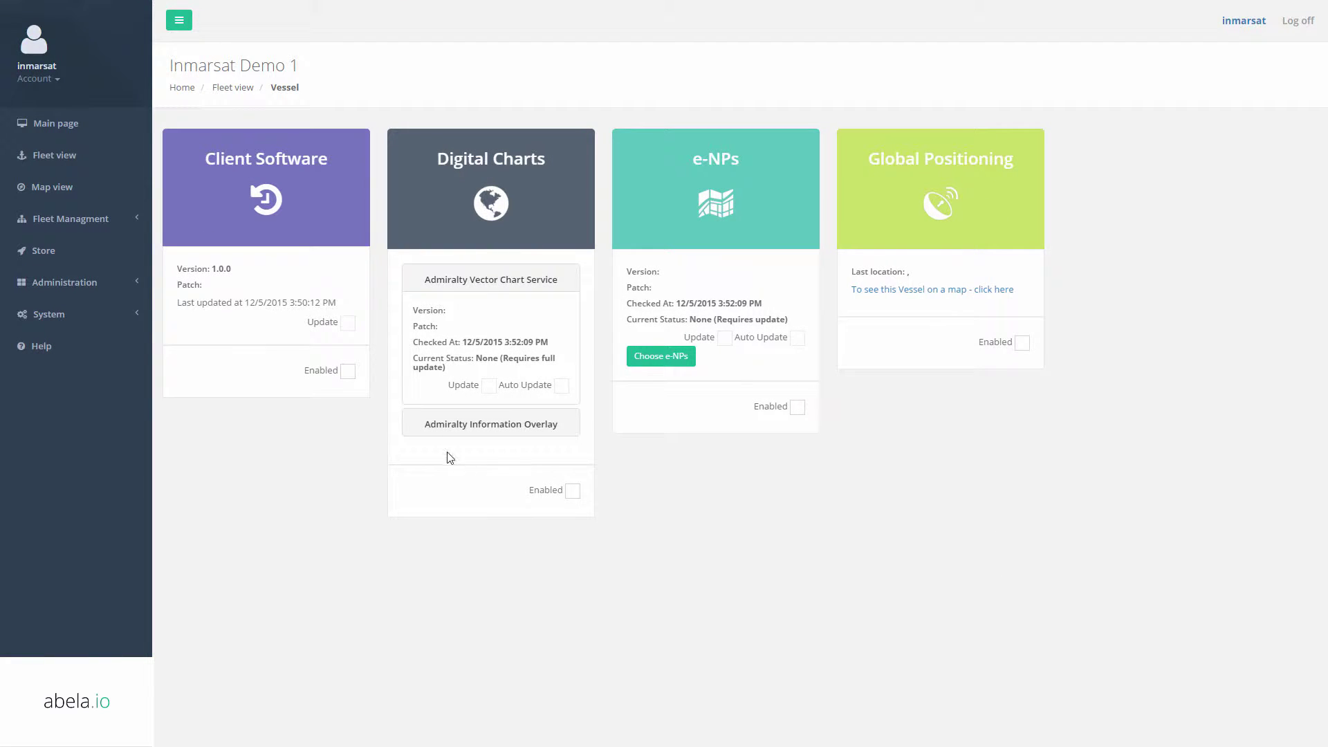
Tick Enabled on Inmarsat Demo 1's Client Software module, then log off.
left_click(448, 427)
left_click(504, 280)
left_click(347, 371)
left_click(1300, 20)
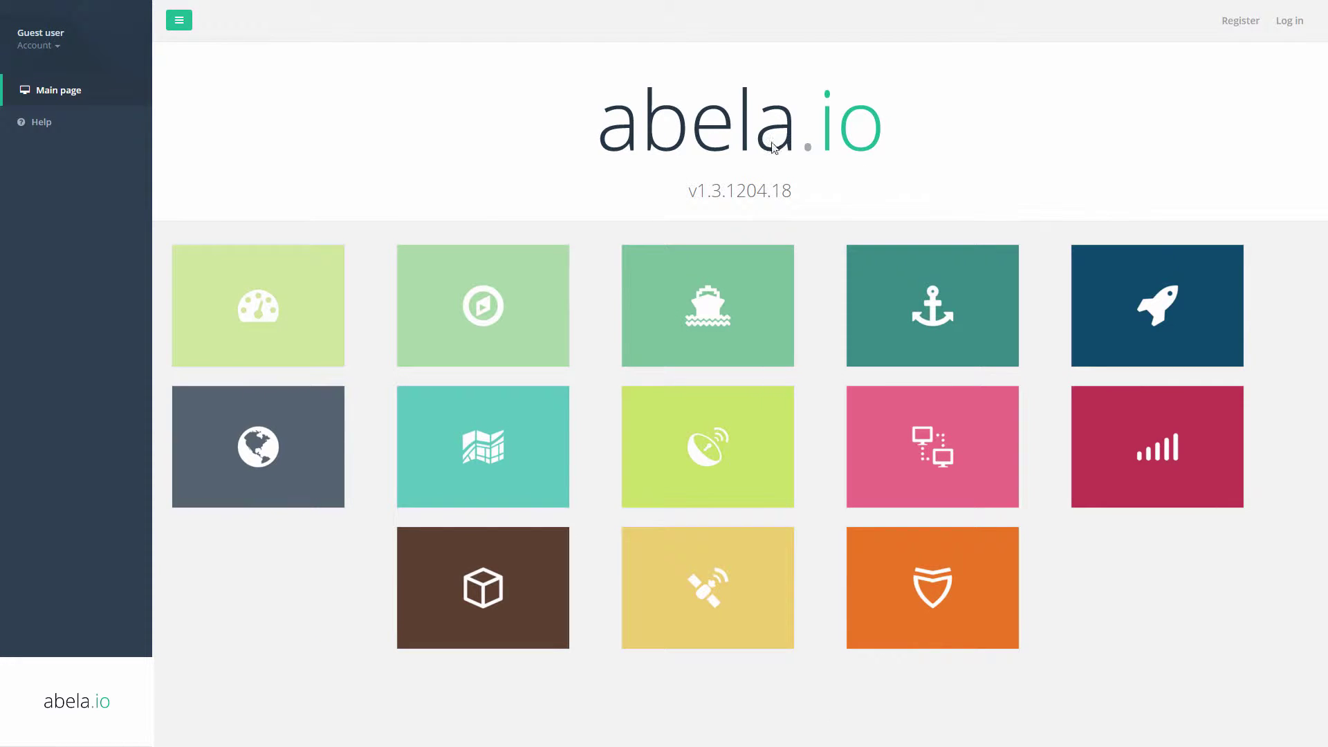
Log in as the customer from a module tile and go to the Fleet view.
left_click(670, 435)
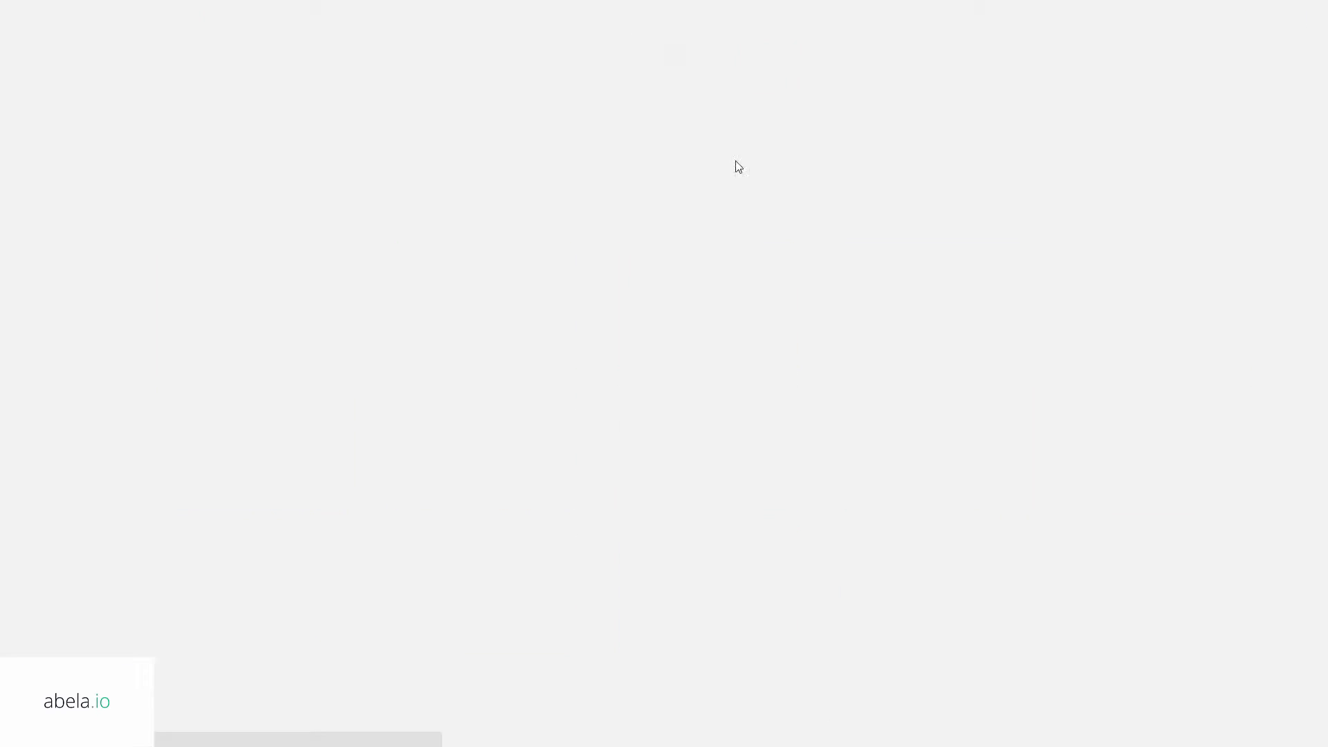
left_click(686, 130)
type("inmarsat")
key("Tab")
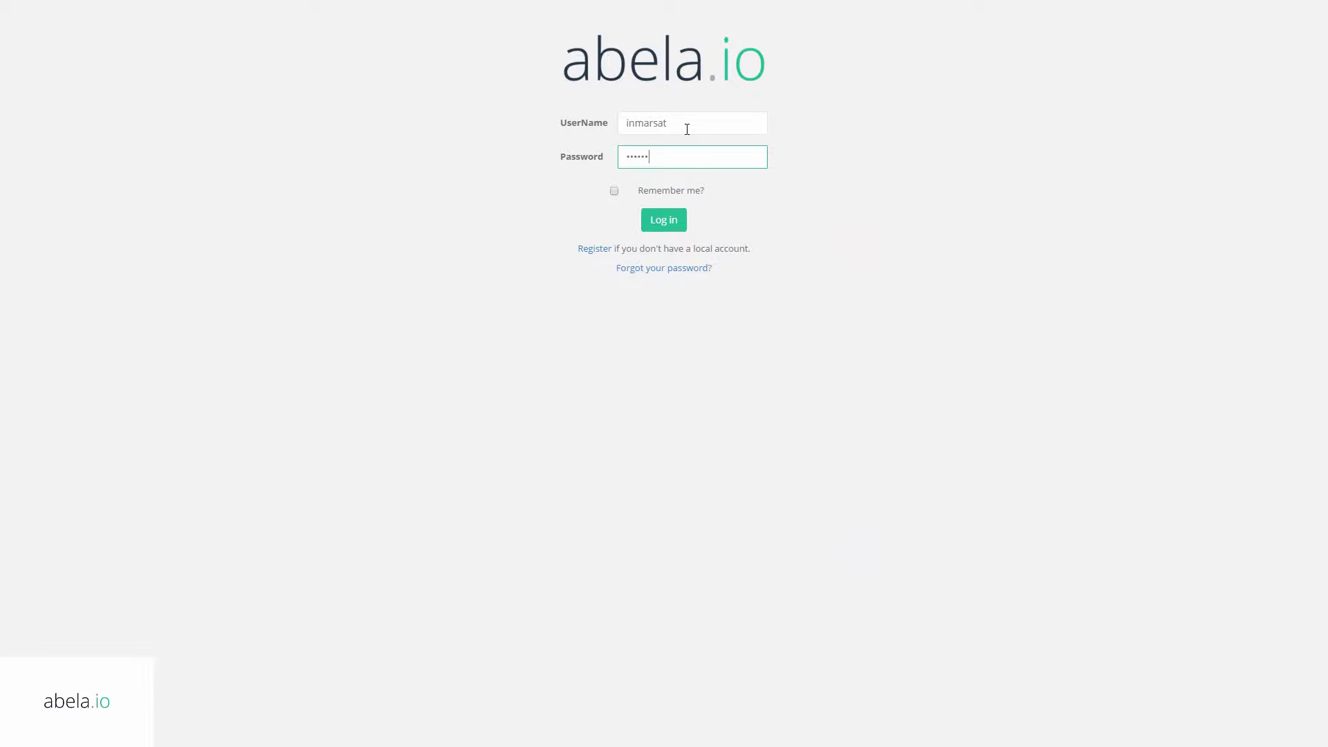
key("Return")
left_click(38, 157)
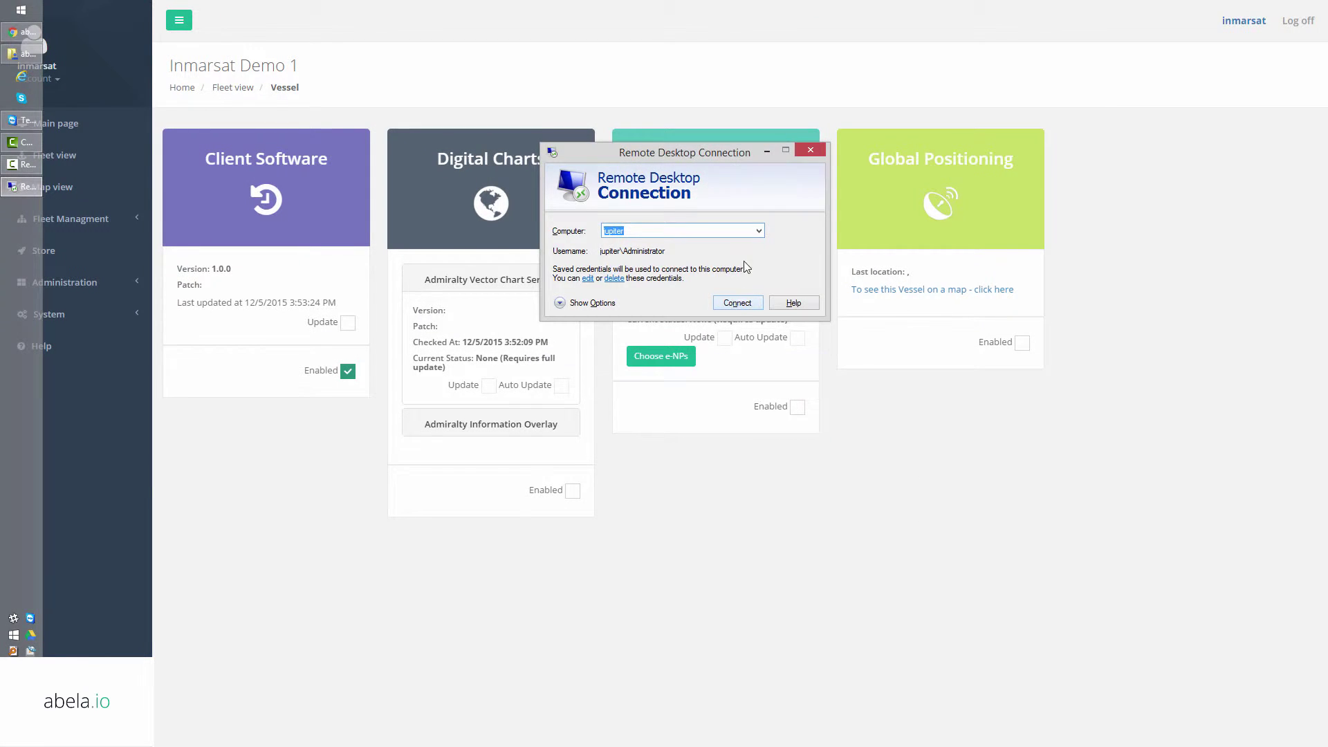
Connect to the jupiter remote desktop and open abela.io in its browser.
left_click(733, 302)
key("alt+Tab")
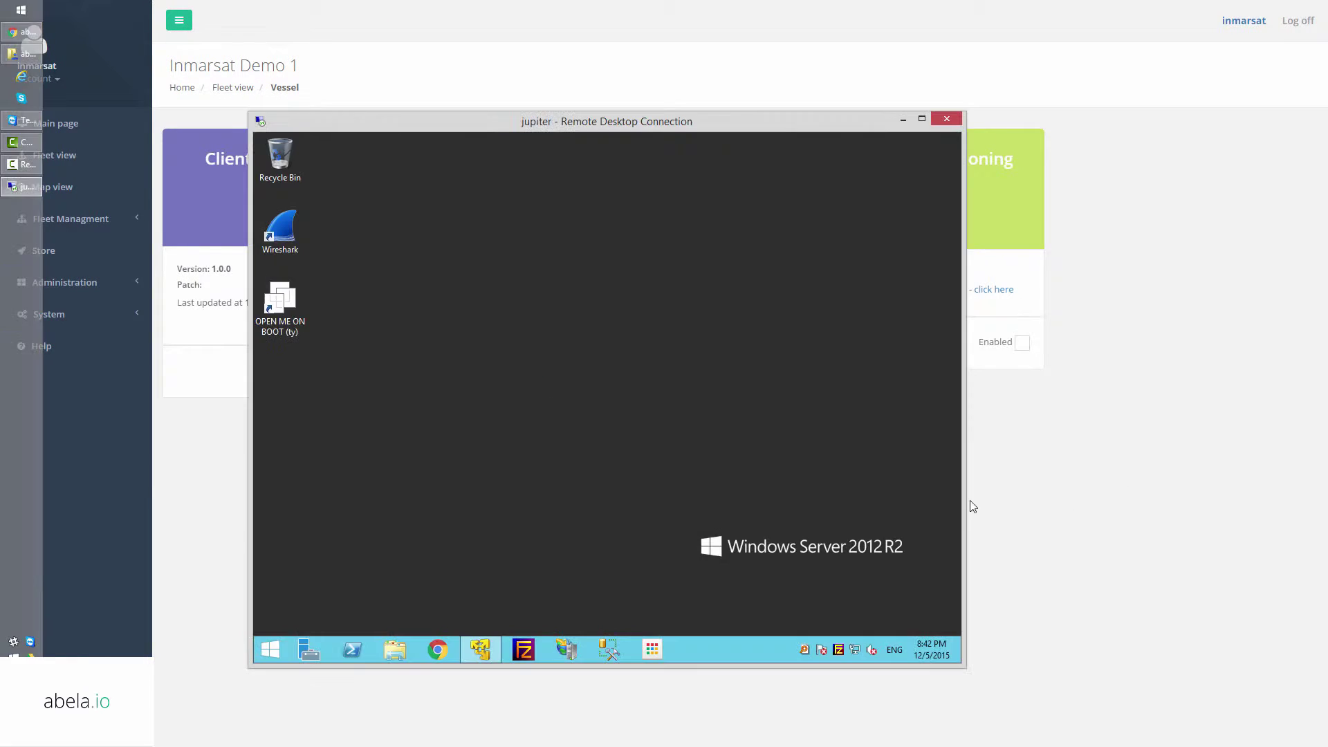
left_click(437, 650)
type("abela.io")
key("Return")
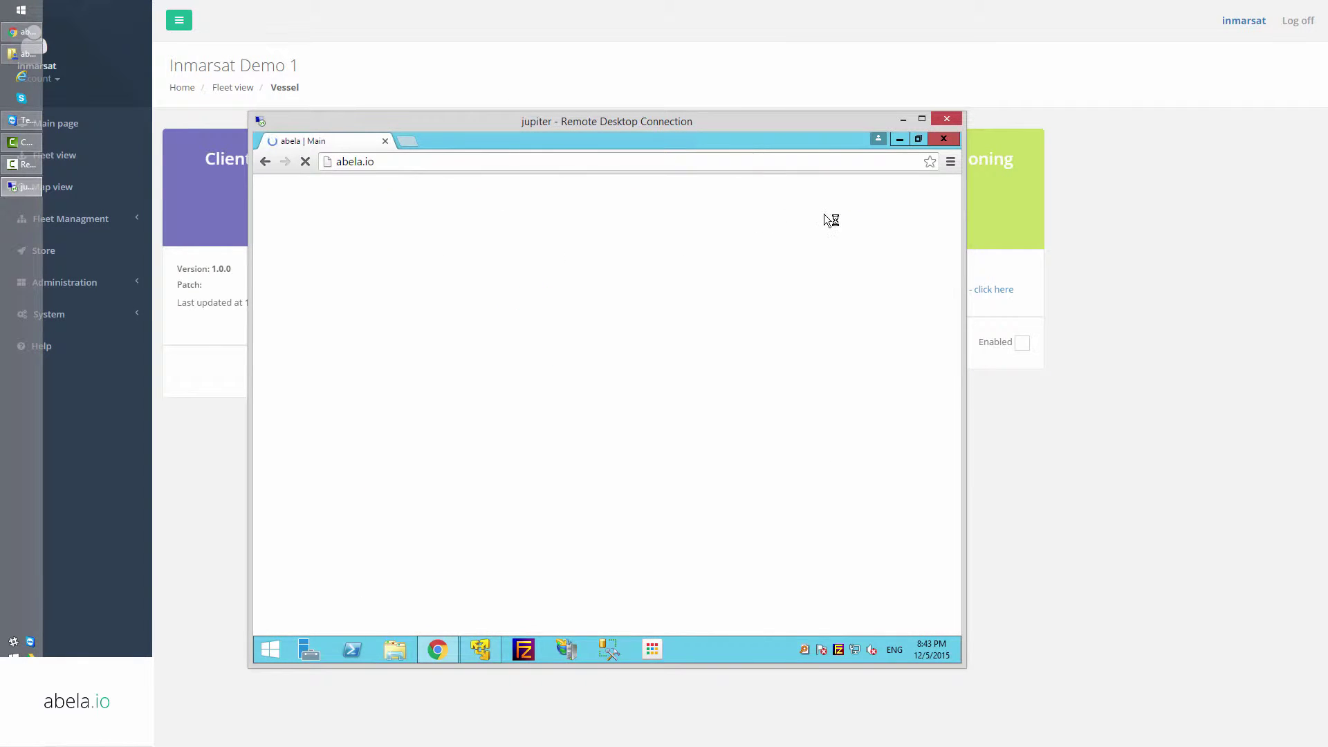
Log into abela.io as the customer, declining to save the password.
left_click(910, 198)
left_click(596, 302)
type("inmars")
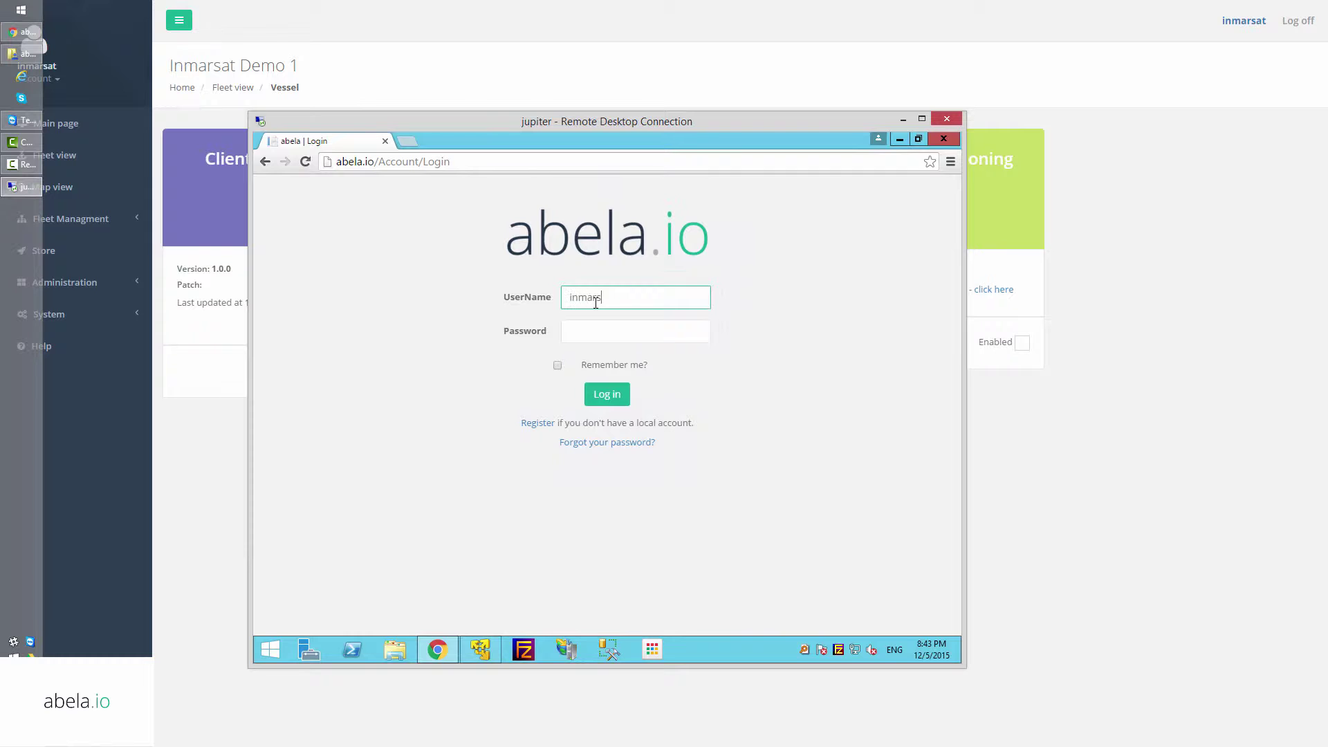
type("at")
key("Tab")
type("*")
key("Return")
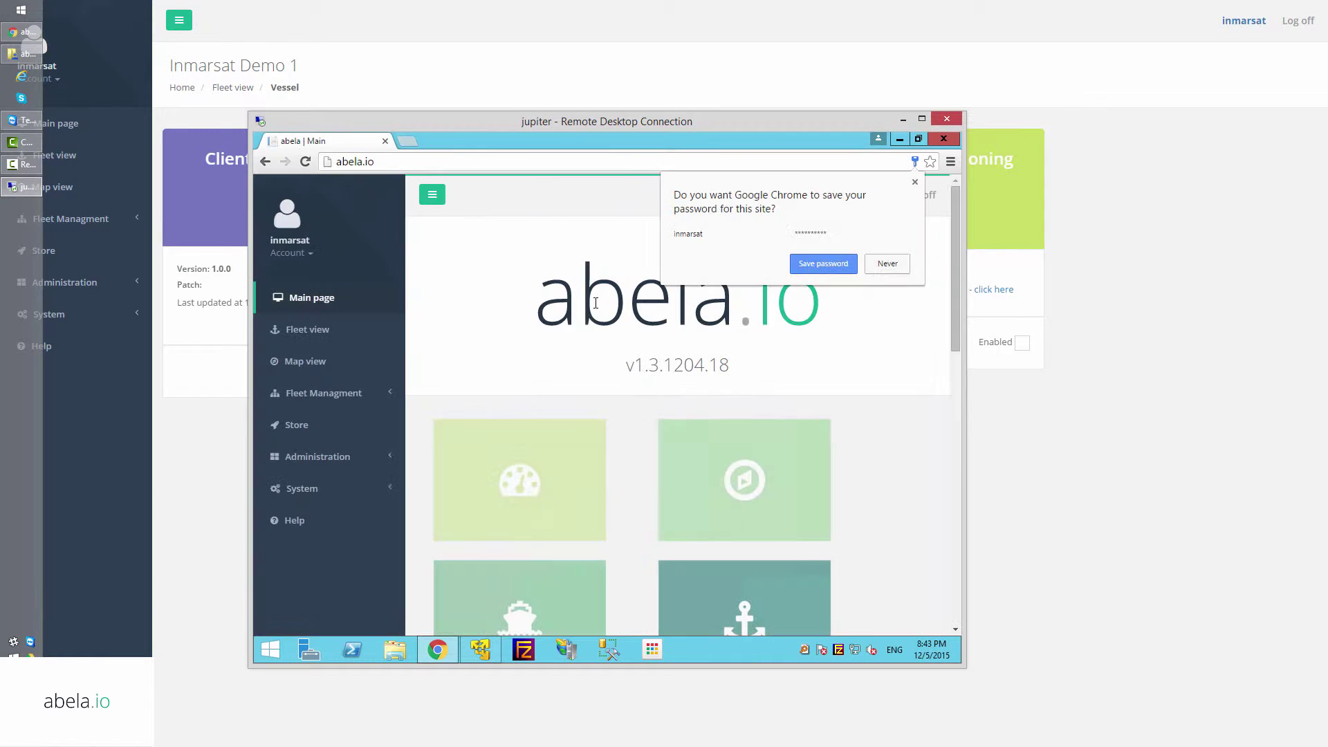
left_click(823, 303)
Download the Abela Client setup from Inmarsat Demo 1's vessel details page.
left_click(318, 394)
left_click(306, 443)
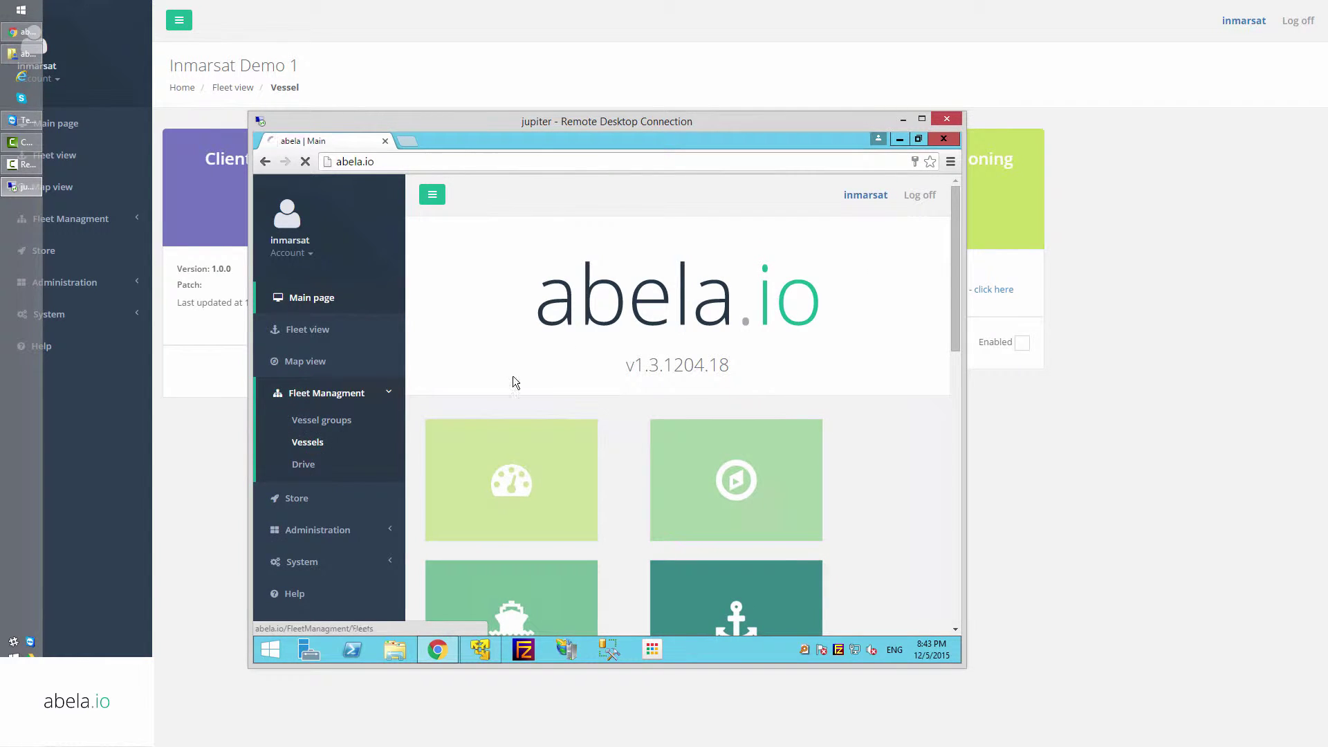
left_click(910, 427)
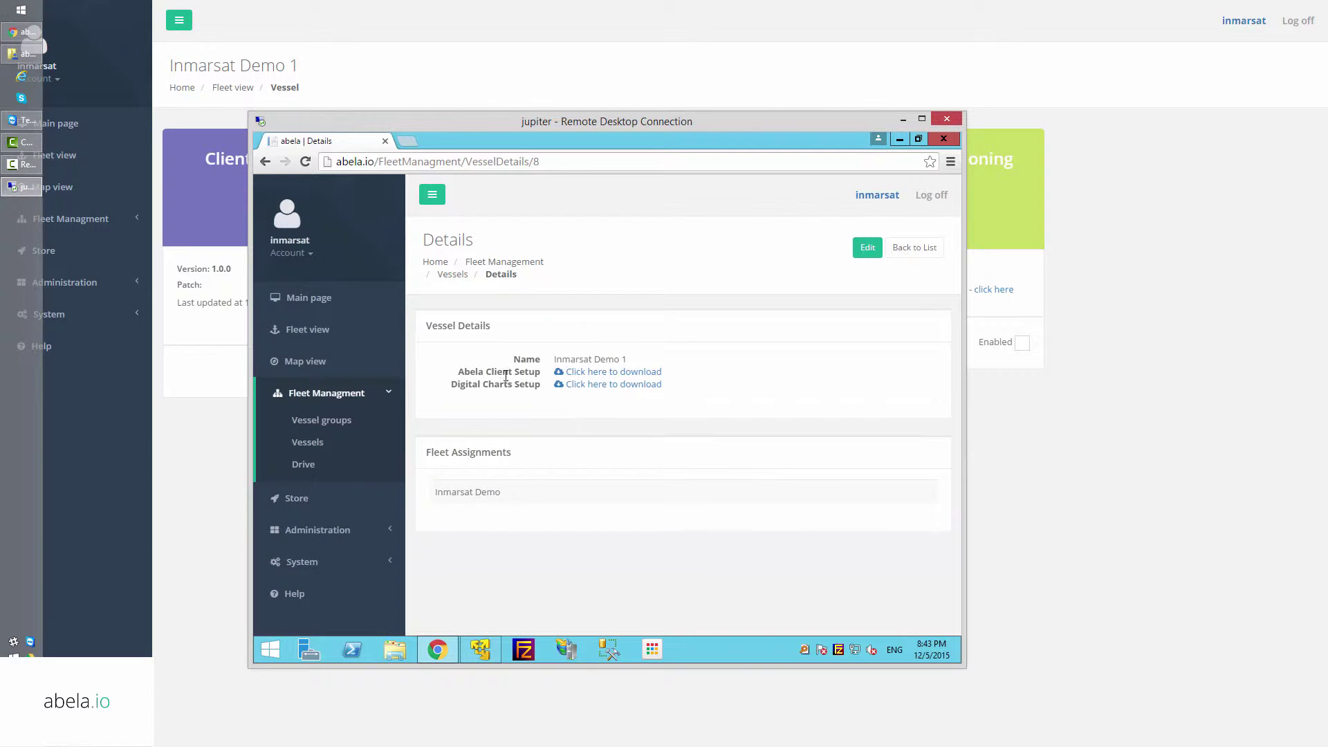
left_click(635, 367)
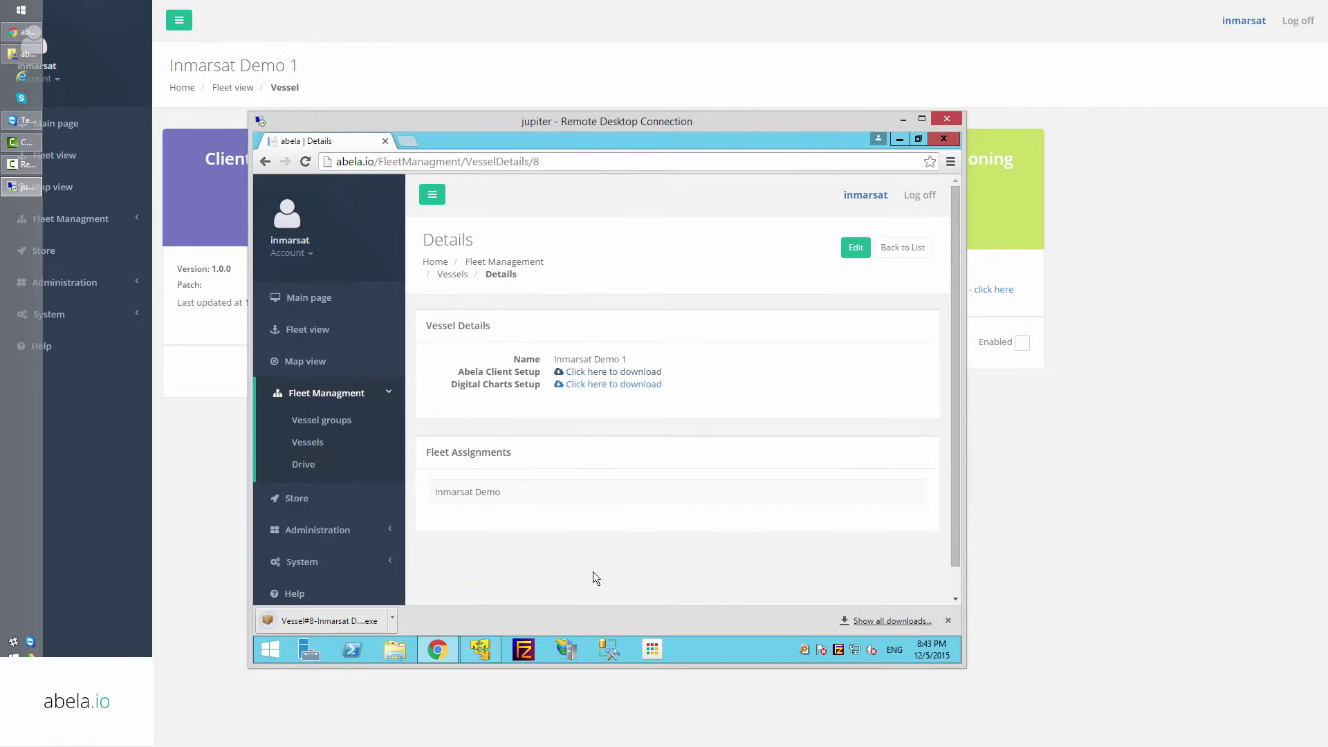
Install Abela Client with the default folder, then close the remote browser.
left_click(304, 620)
key("Return")
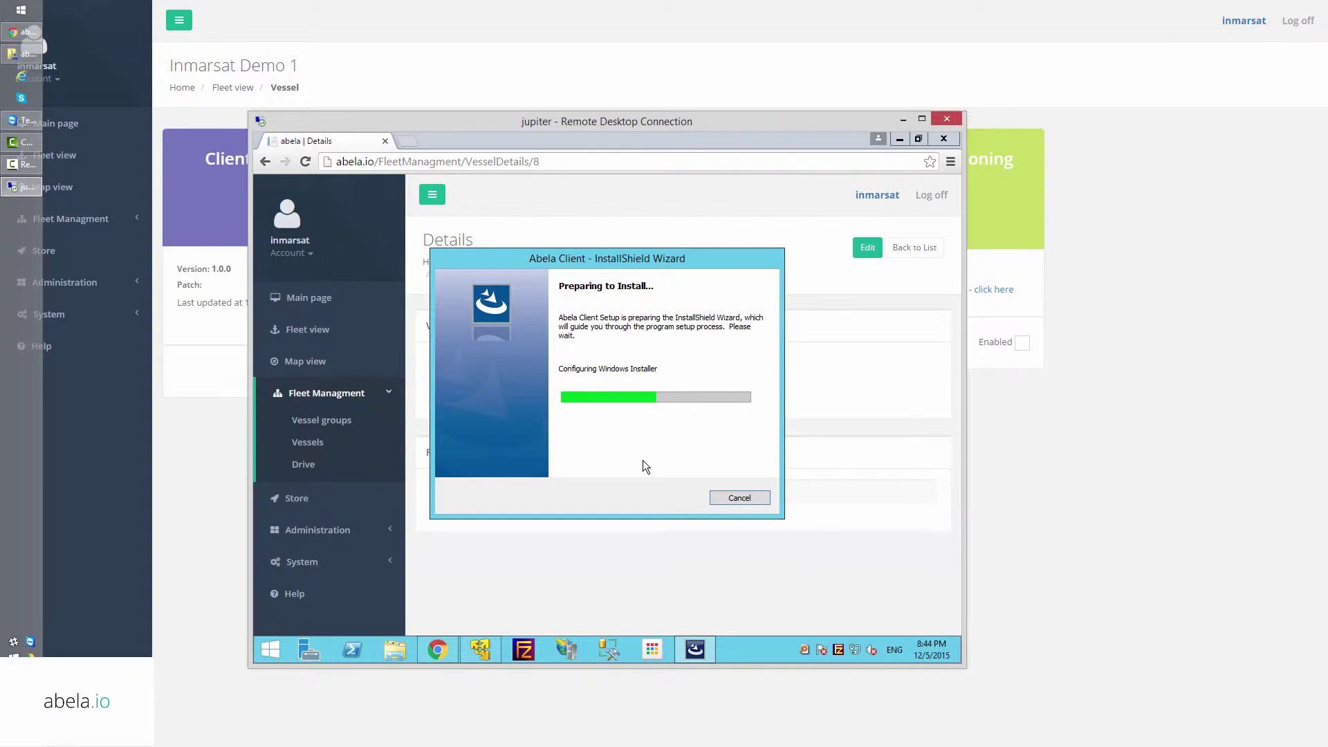
left_click(671, 501)
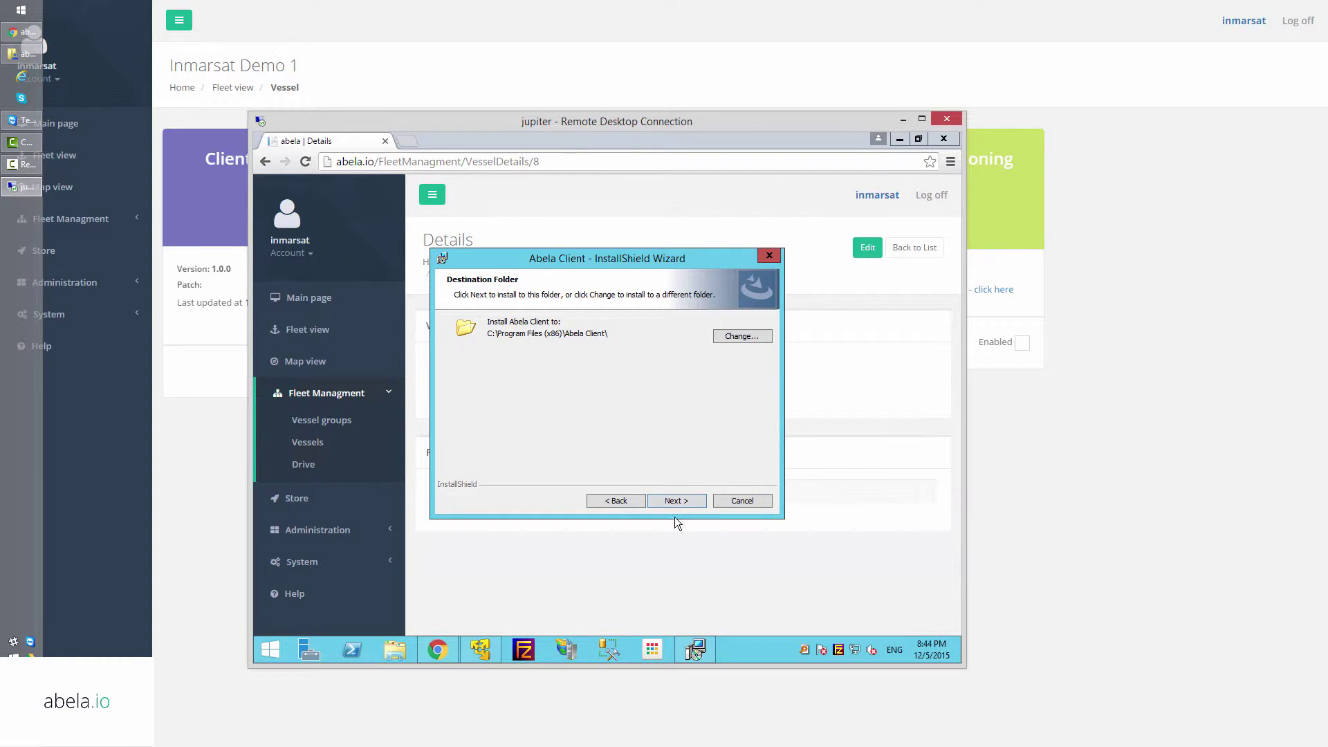
left_click(671, 502)
left_click(670, 504)
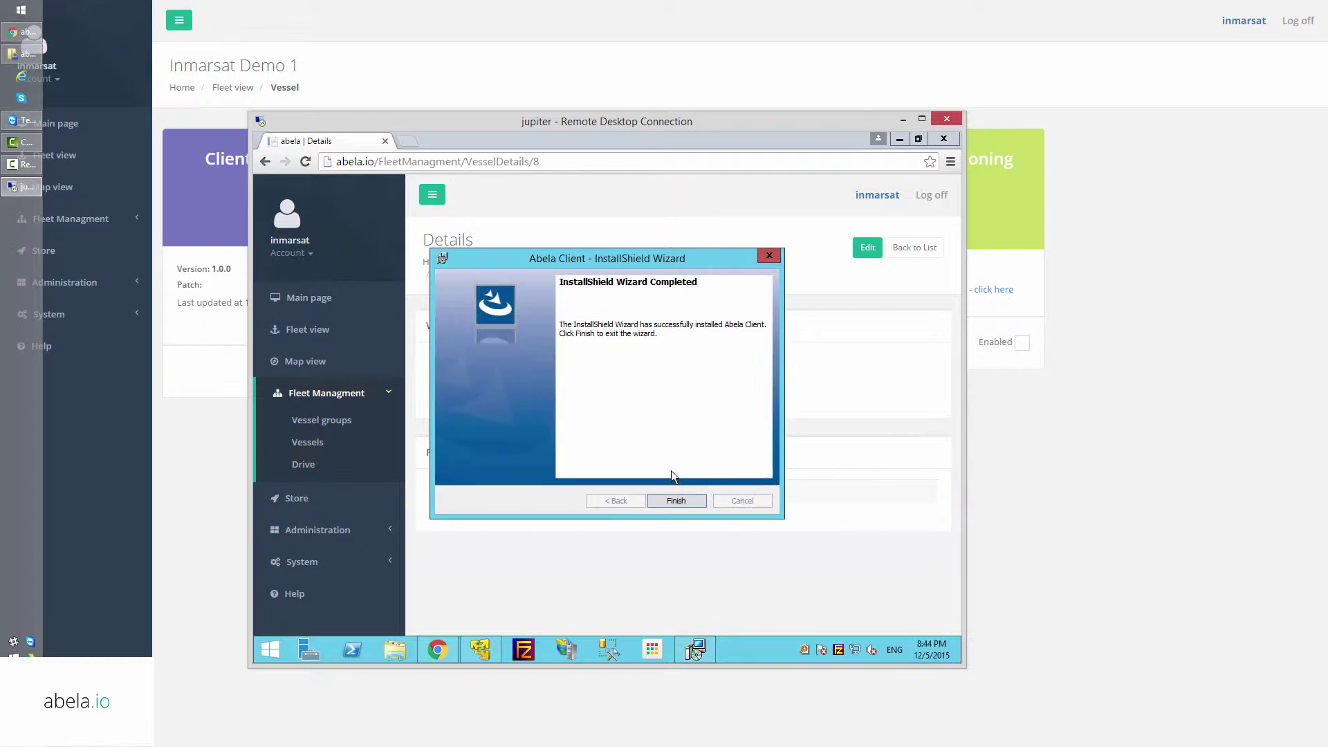
left_click(675, 500)
left_click(690, 443)
left_click(943, 138)
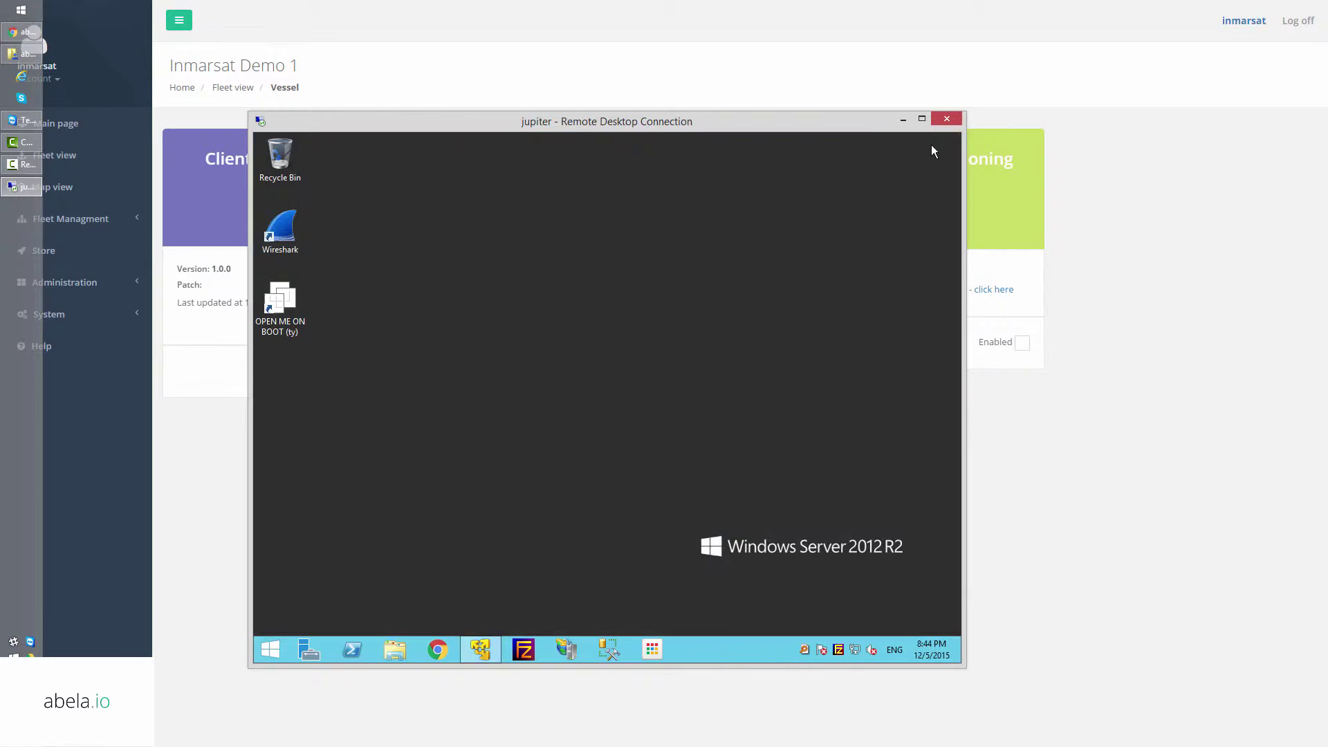
Enable Global Positioning for Inmarsat Demo 1 and check its last location 42.651285, -25.751953.
left_click(1023, 466)
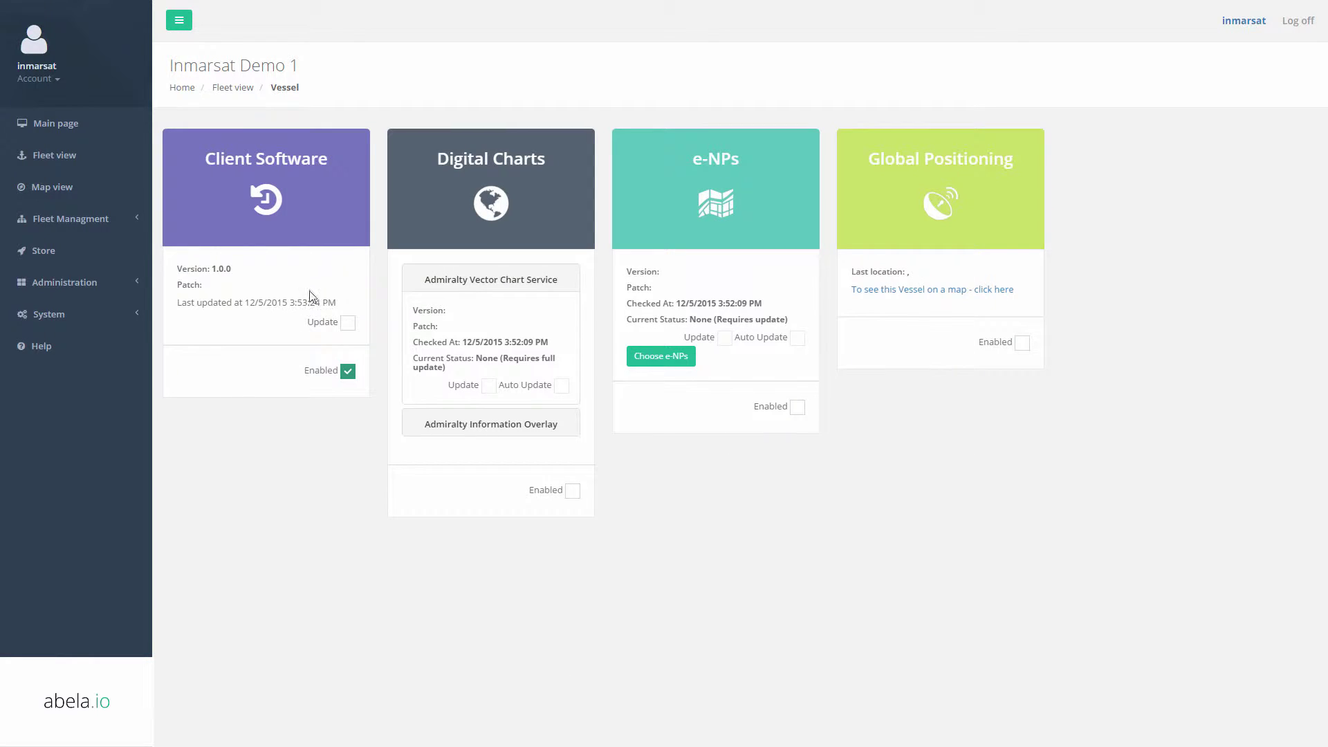
left_click(1022, 343)
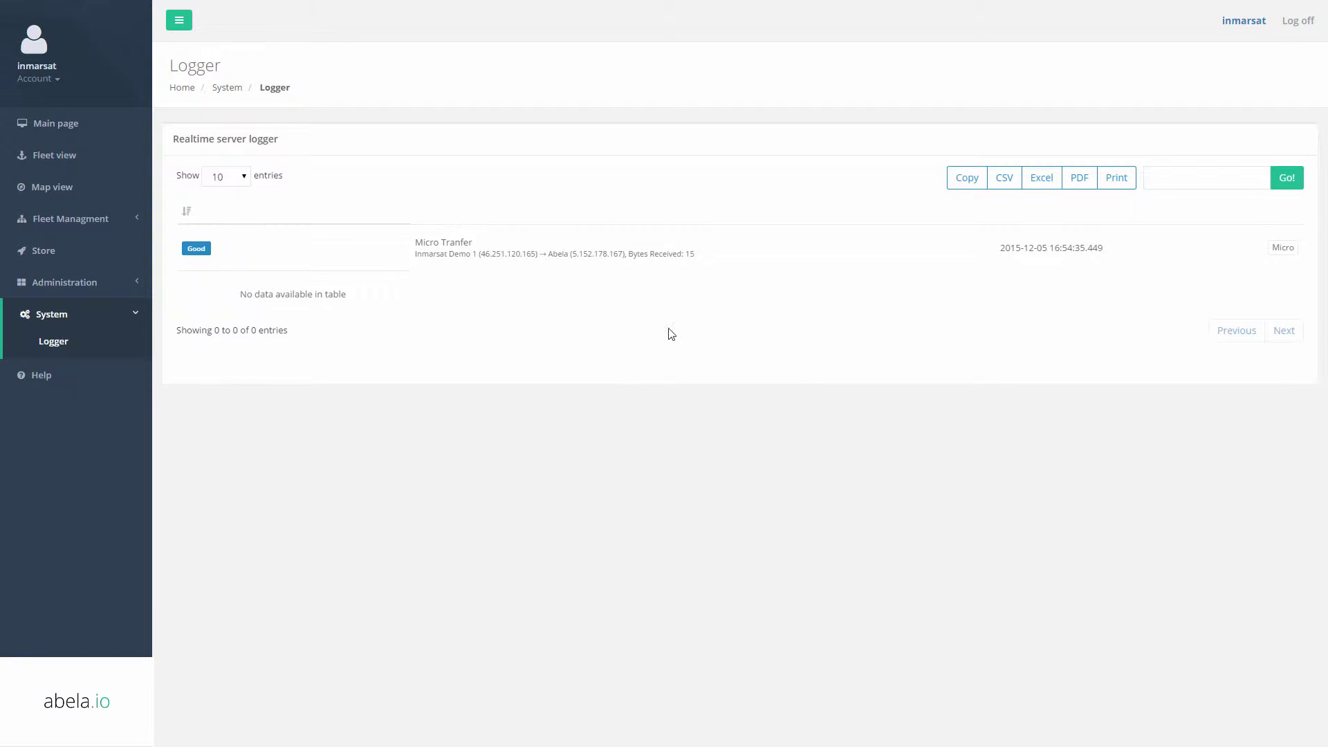
left_click_drag(414, 253, 654, 254)
left_click(678, 278)
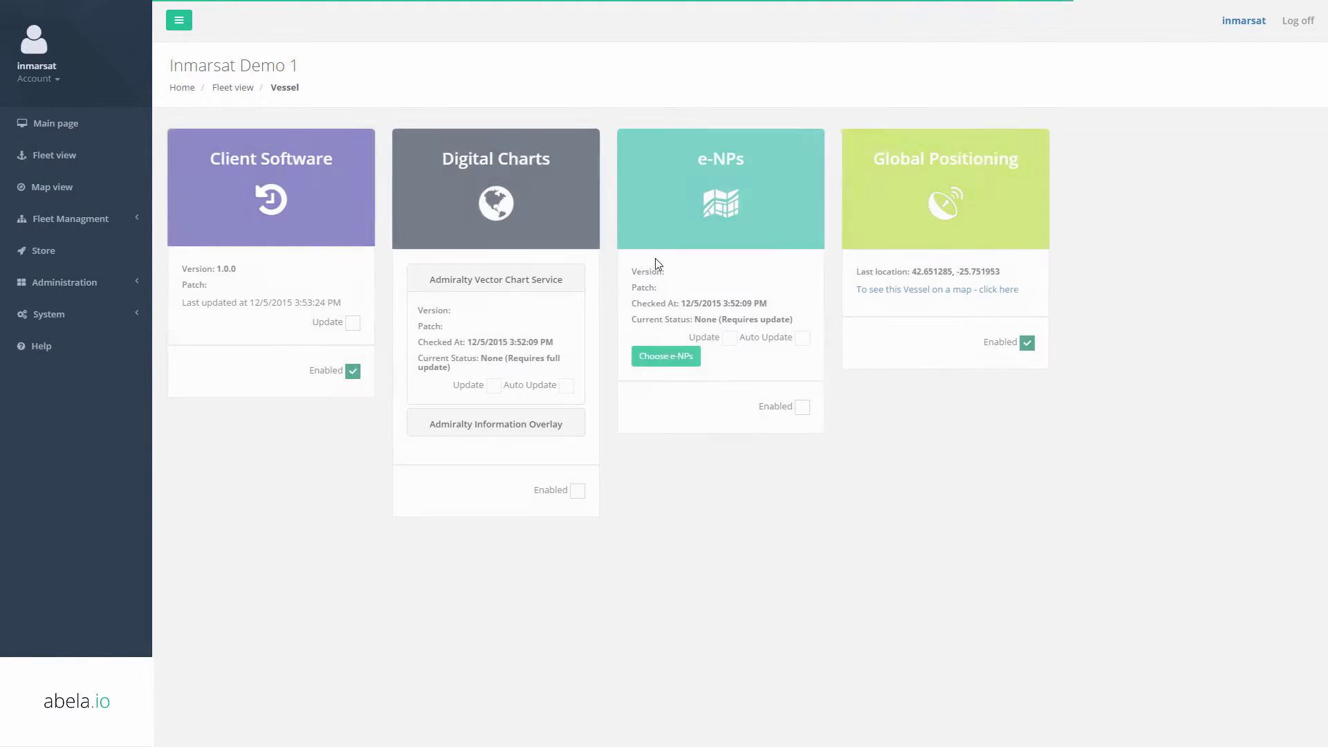
left_click_drag(908, 270, 1011, 275)
Show Inmarsat Demo 1's reported position on a map.
left_click(928, 287)
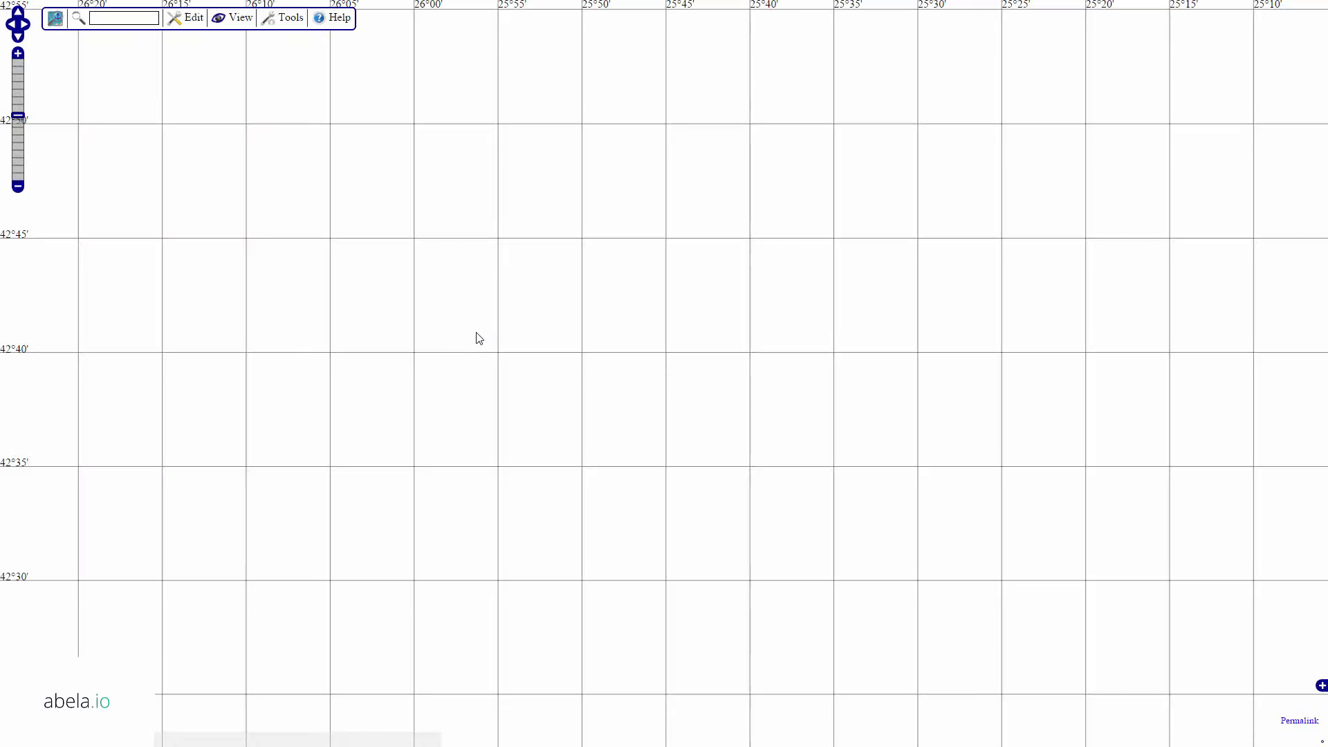
scroll(596, 352, "down", 2)
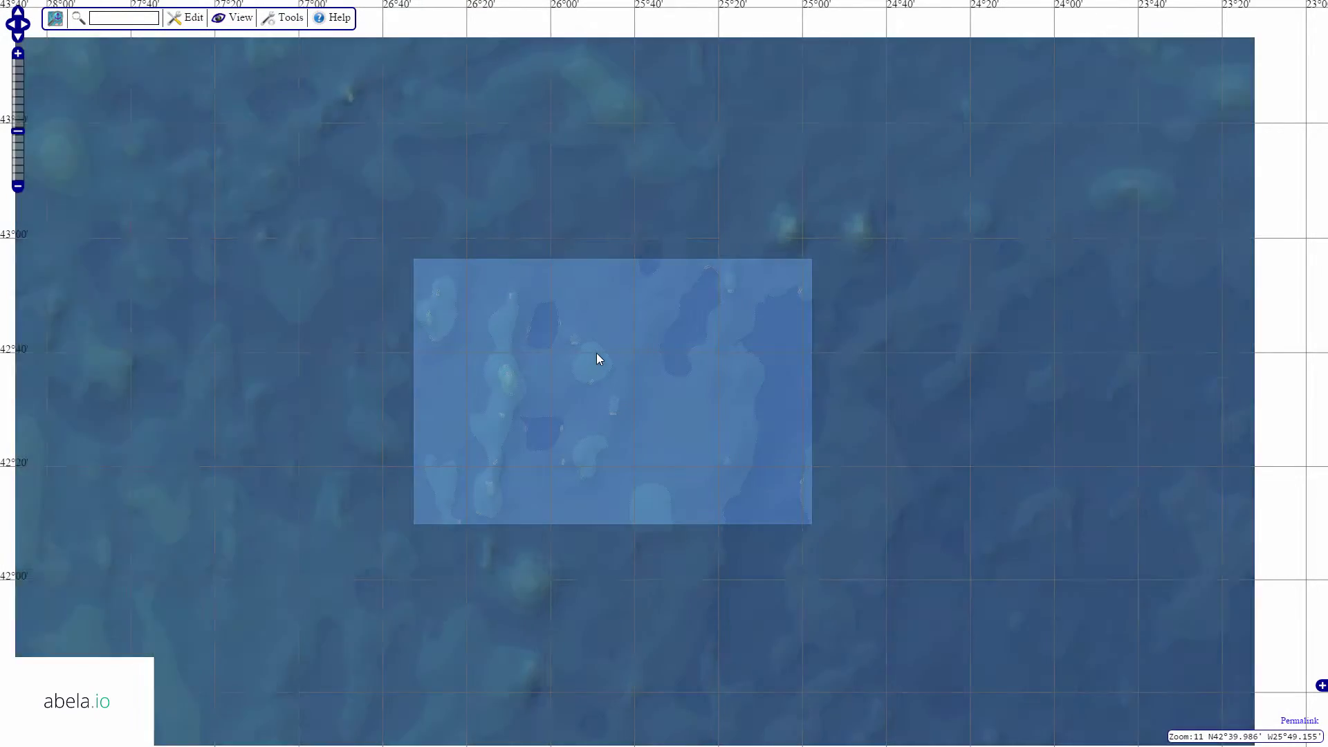
scroll(596, 353, "down", 4)
scroll(596, 356, "down", 2)
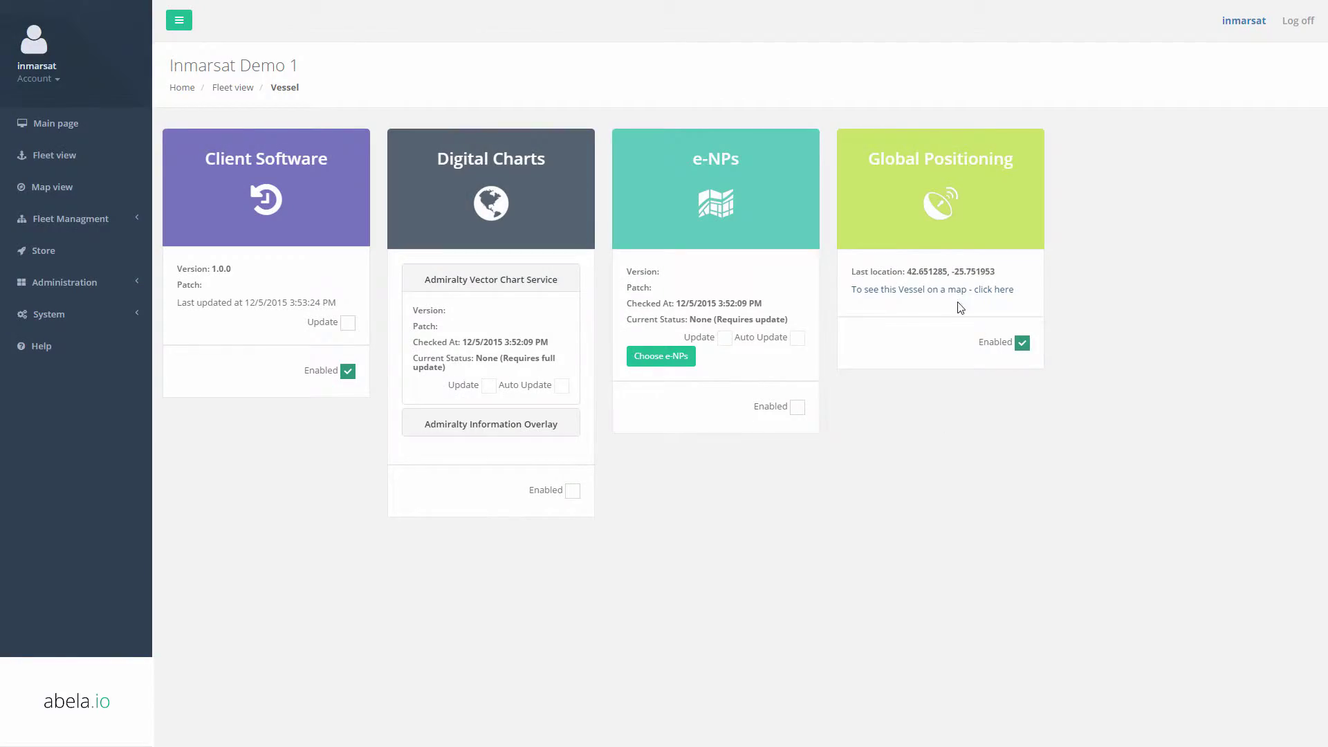
View the Inmarsat Demo 1 marker's info in the fleet Map view, then return to Fleet view.
left_click(58, 185)
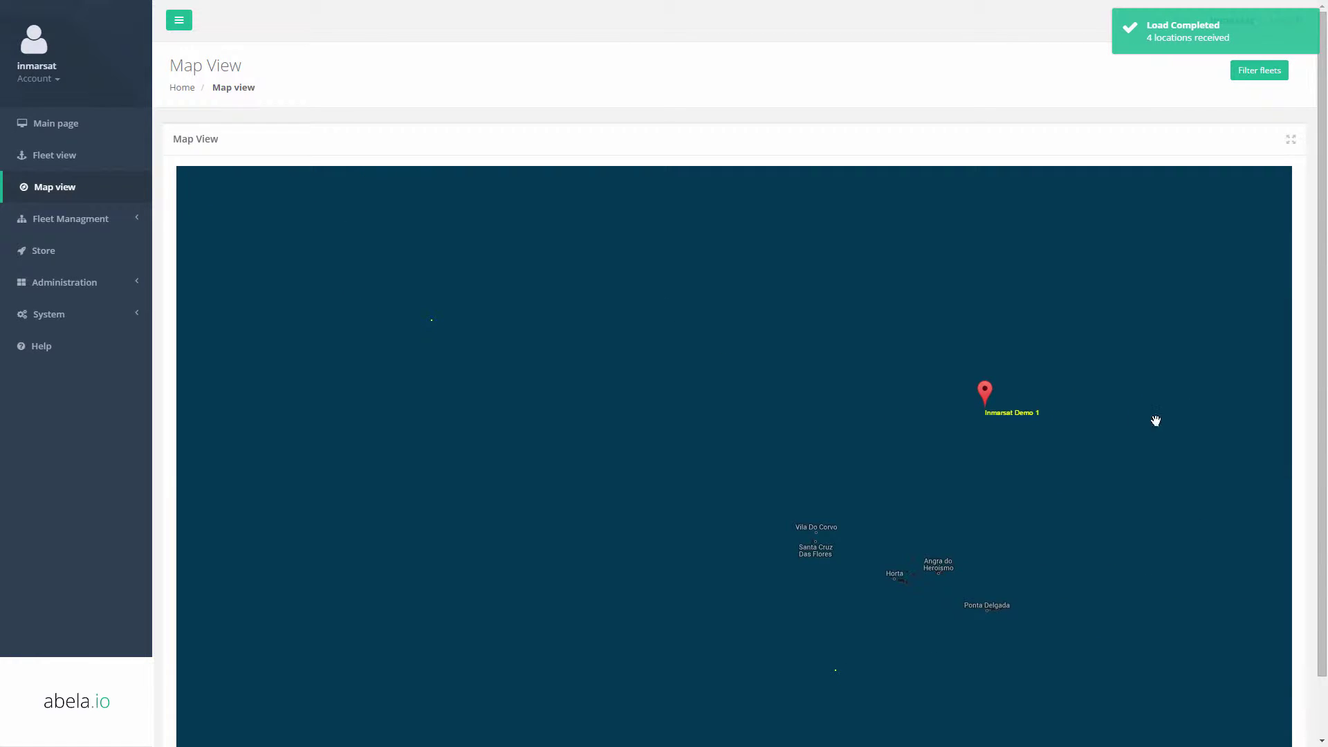
scroll(1023, 398, "up", 3)
left_click_drag(958, 414, 652, 468)
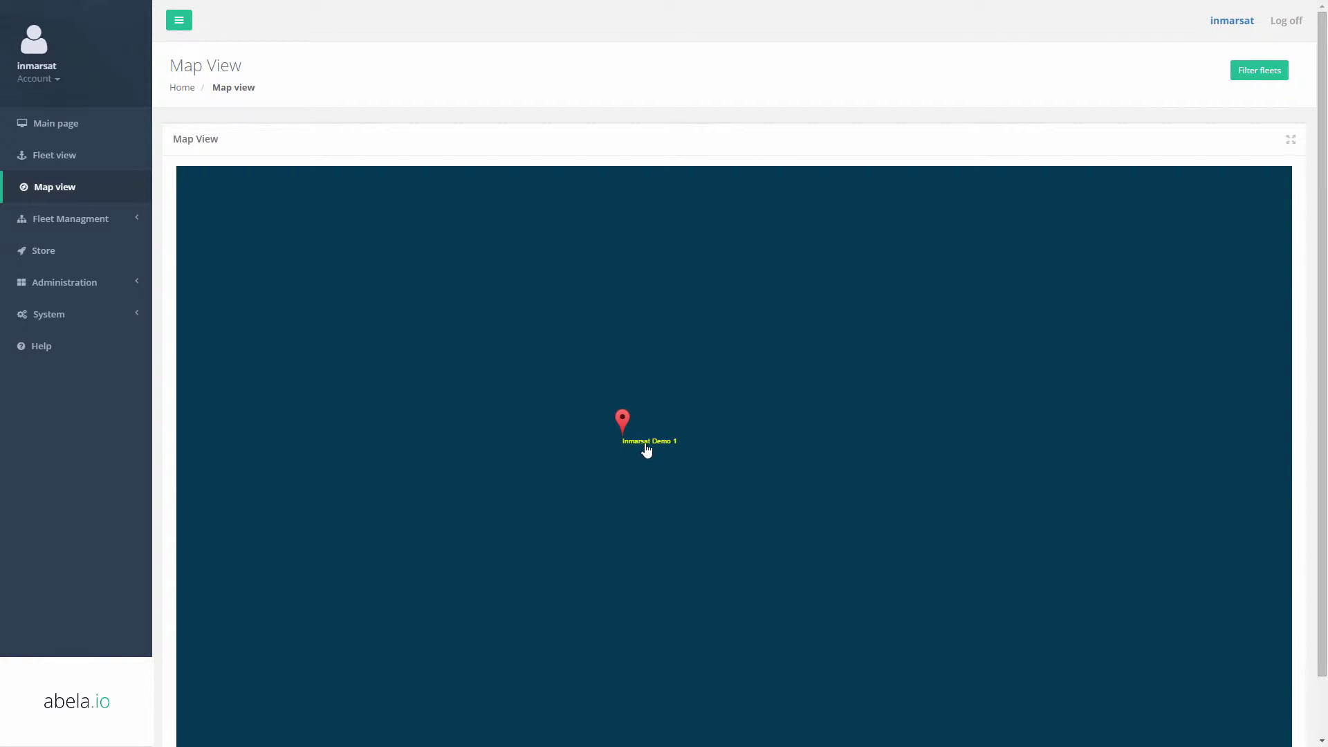
left_click(647, 446)
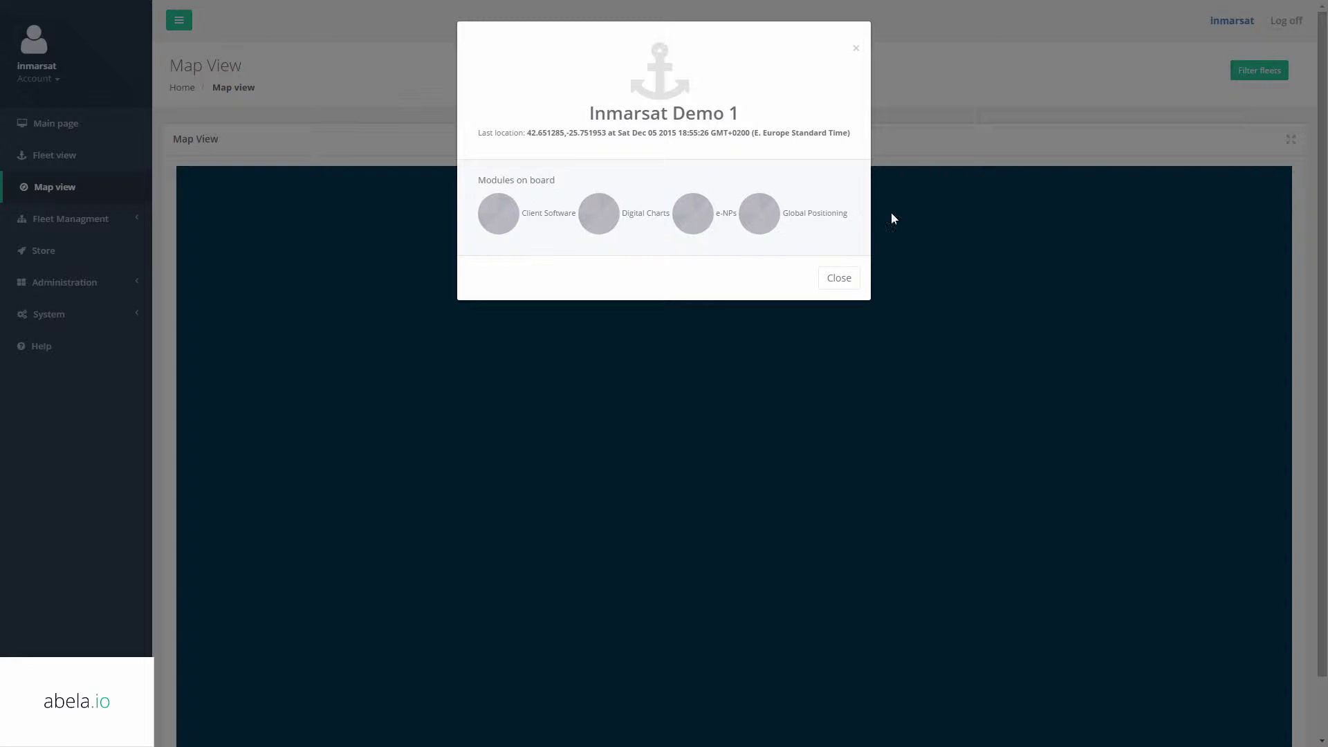
left_click(844, 277)
scroll(625, 361, "down", 3)
scroll(565, 353, "down", 4)
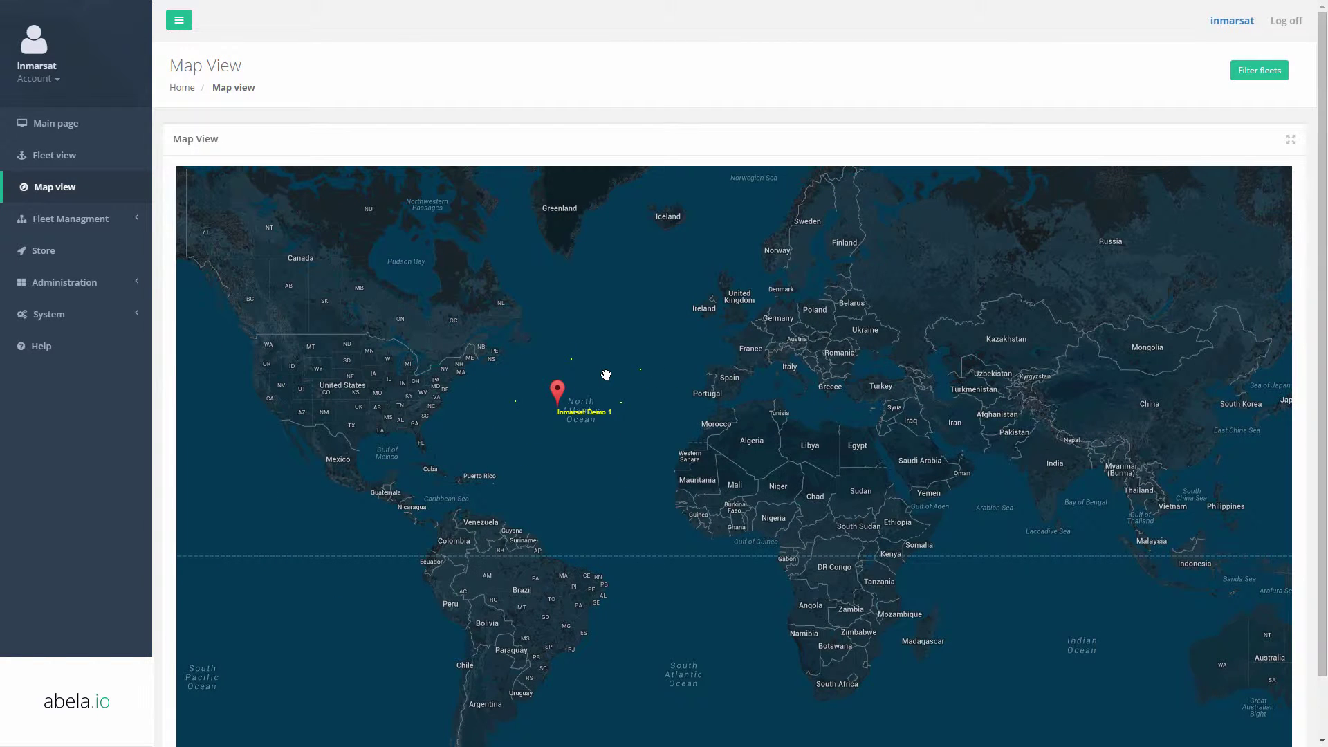
left_click(38, 156)
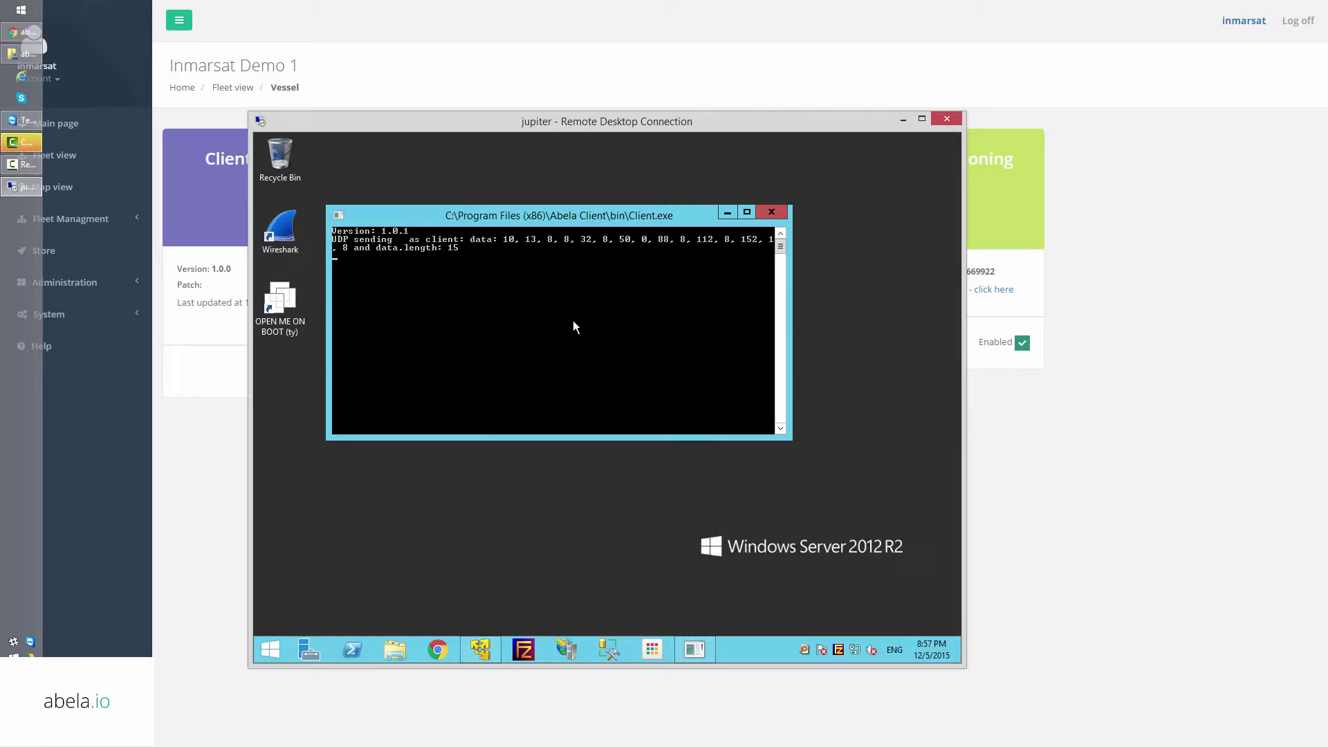
Start a Wireshark Ethernet capture on jupiter filtered by ip.host == 5.152.178.167.
left_click(727, 212)
double_click(277, 215)
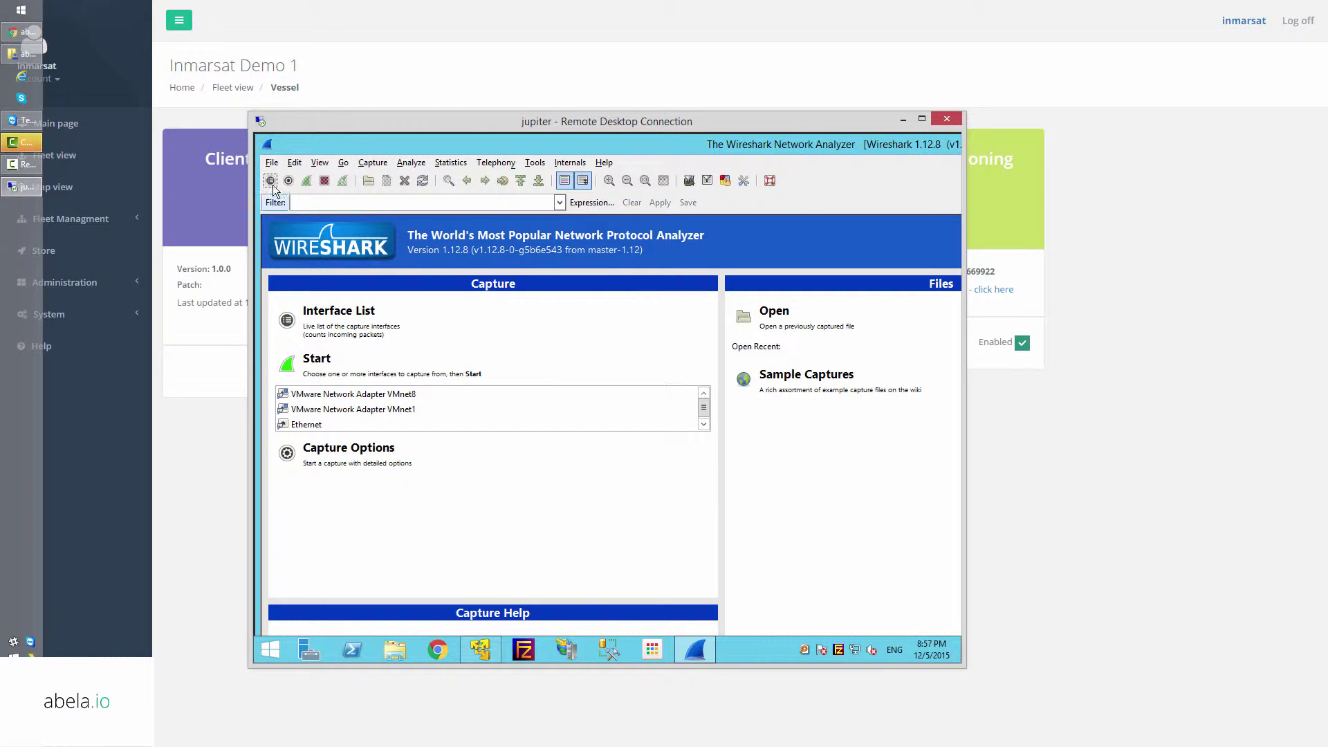
left_click(504, 325)
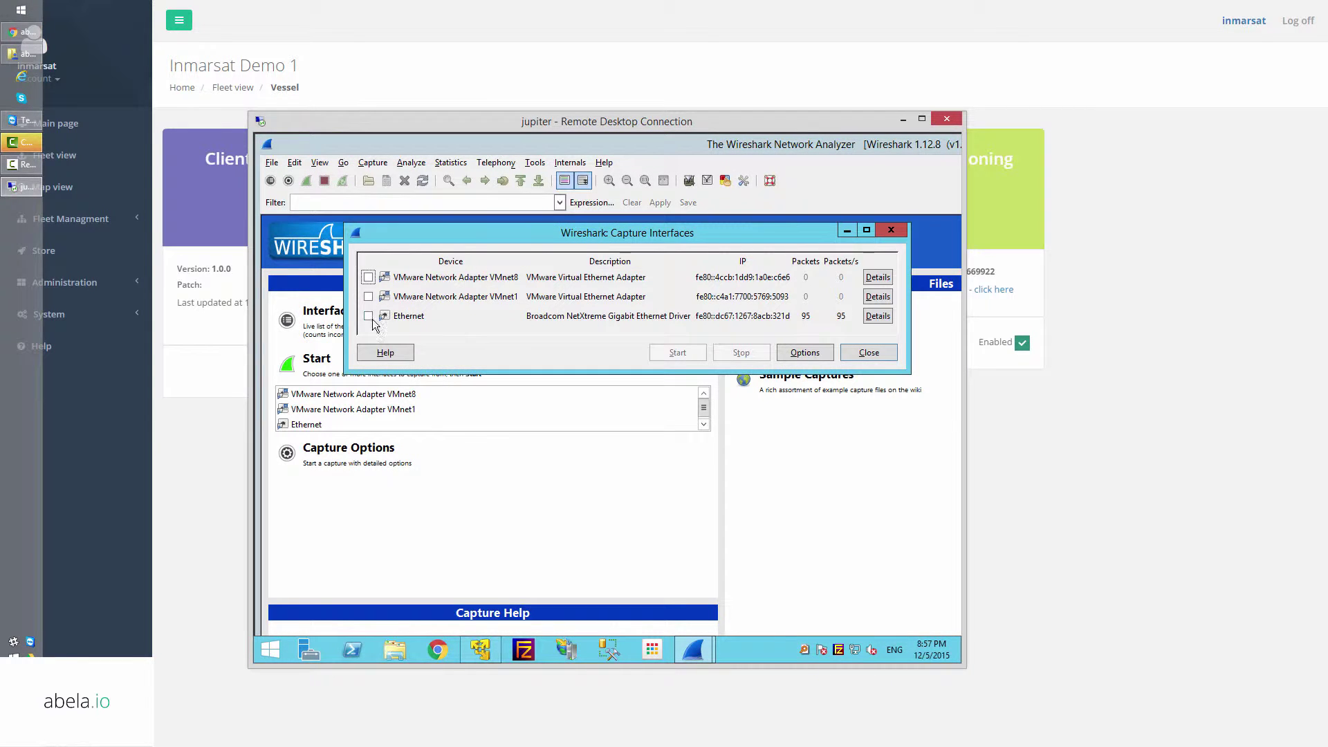
left_click(671, 353)
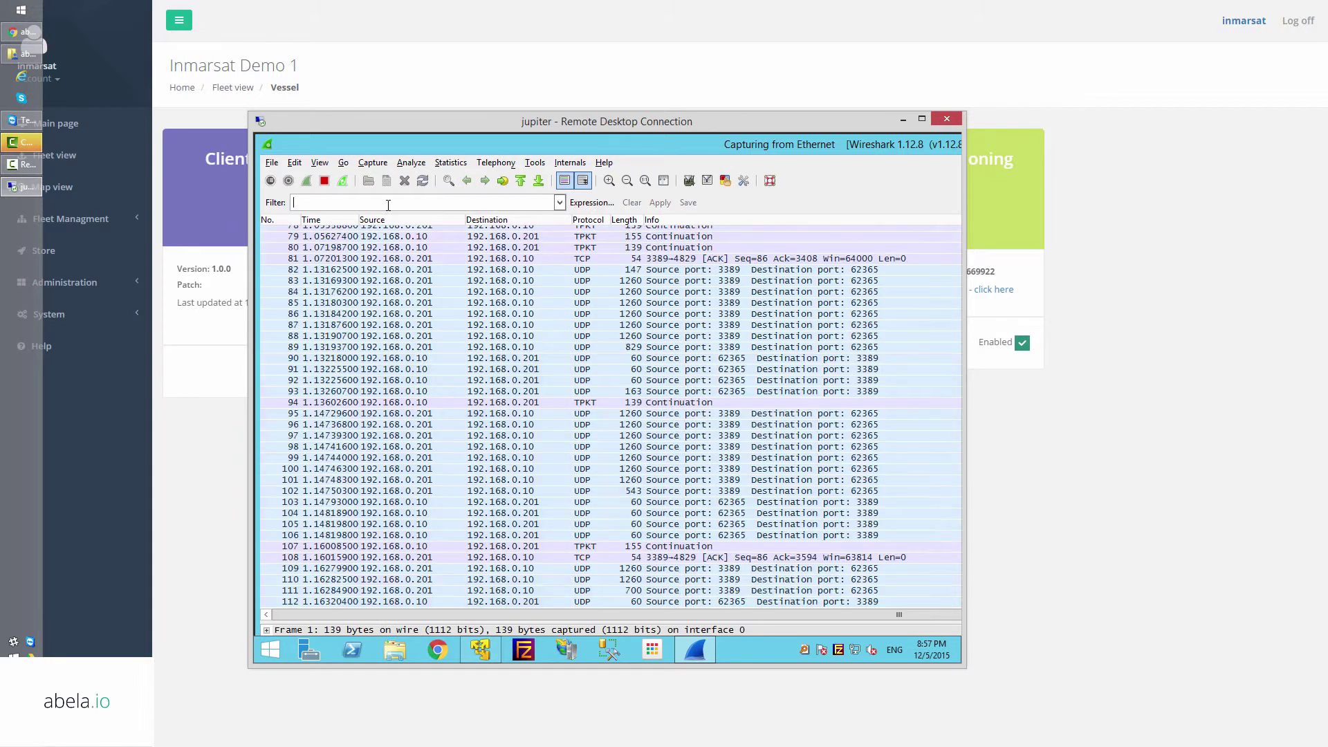
left_click(387, 203)
type("ip.host == 5.152.178.167")
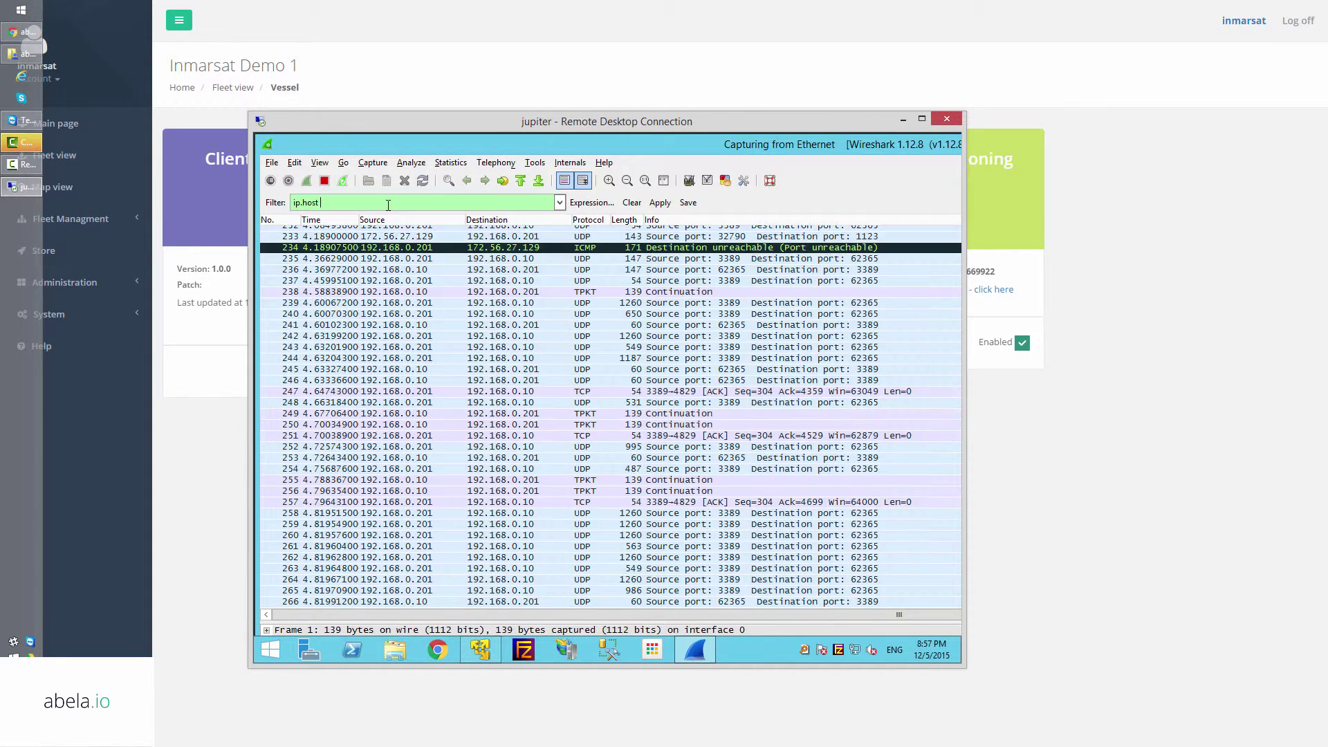
key("Return")
left_click(52, 314)
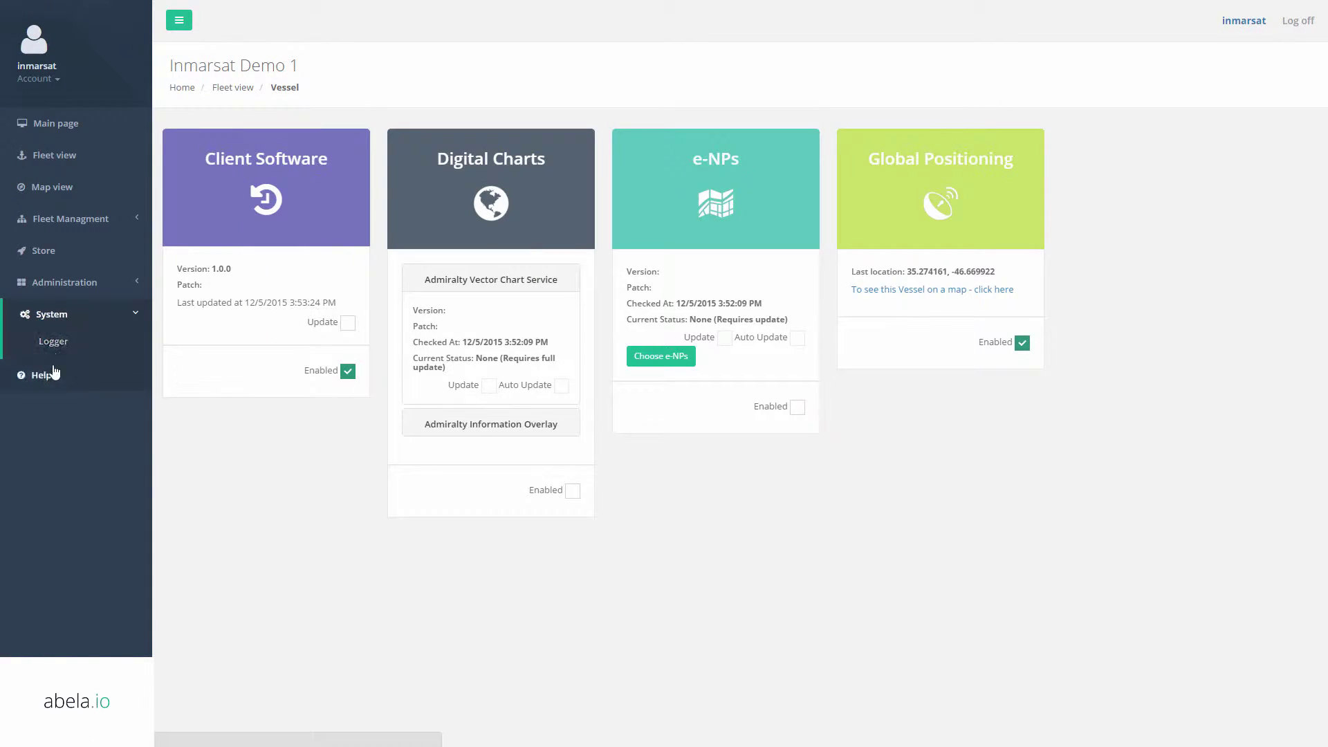
Open the server Logger page and reposition the remote Wireshark window.
left_click(53, 341)
key("alt+Tab")
left_click_drag(633, 128, 954, 134)
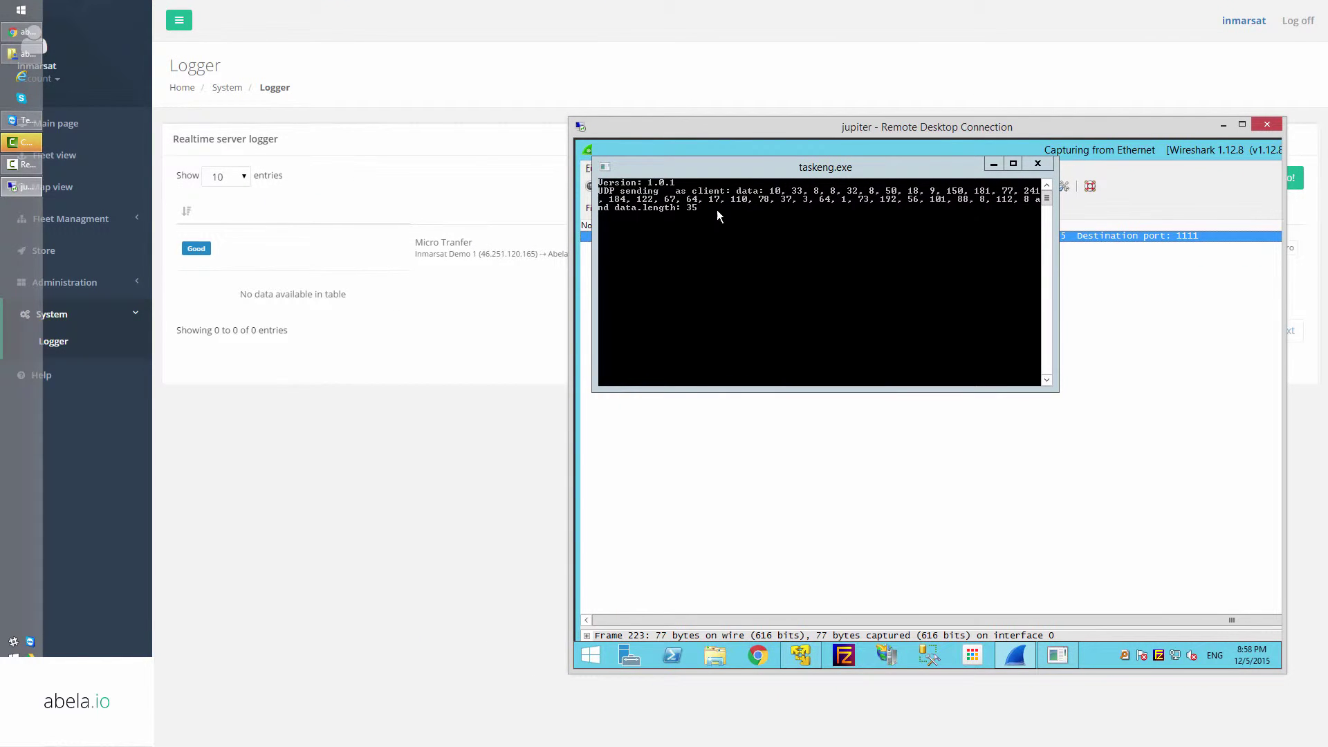
key("alt+Tab")
key("alt+Tab")
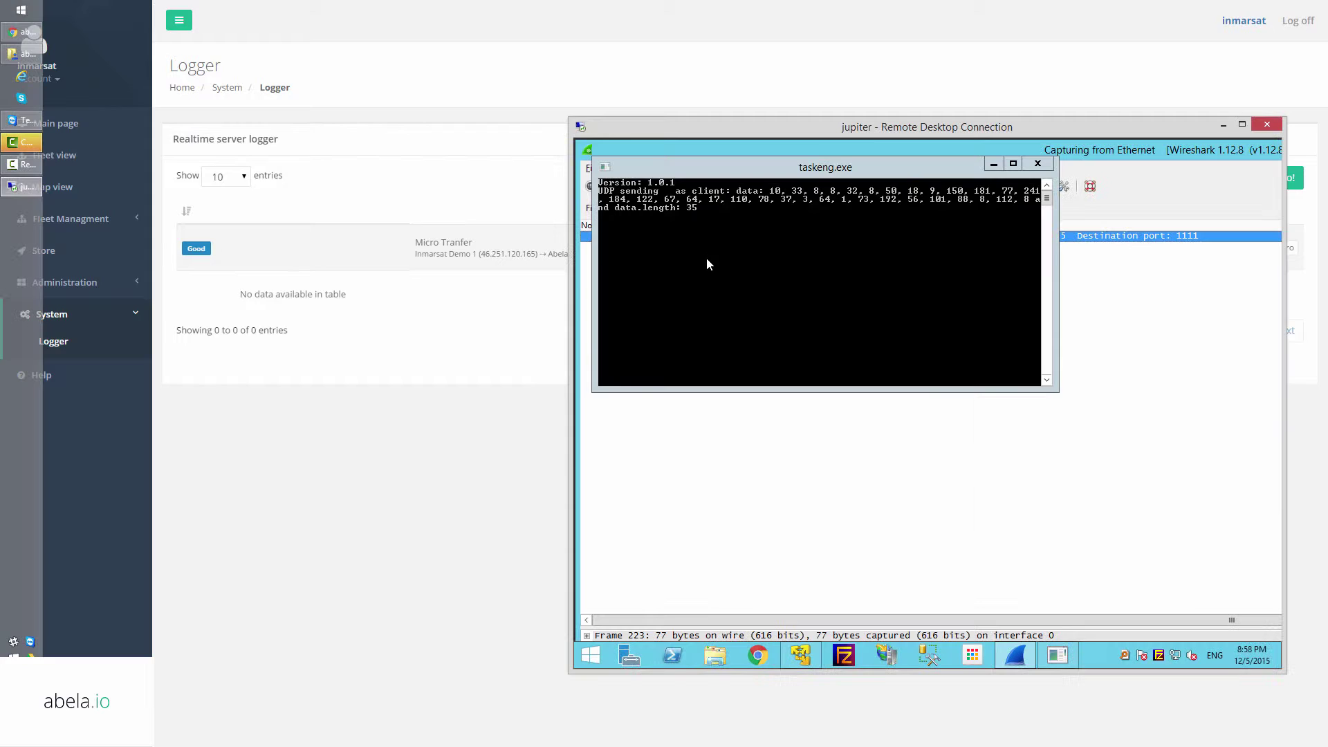
left_click_drag(878, 129, 664, 132)
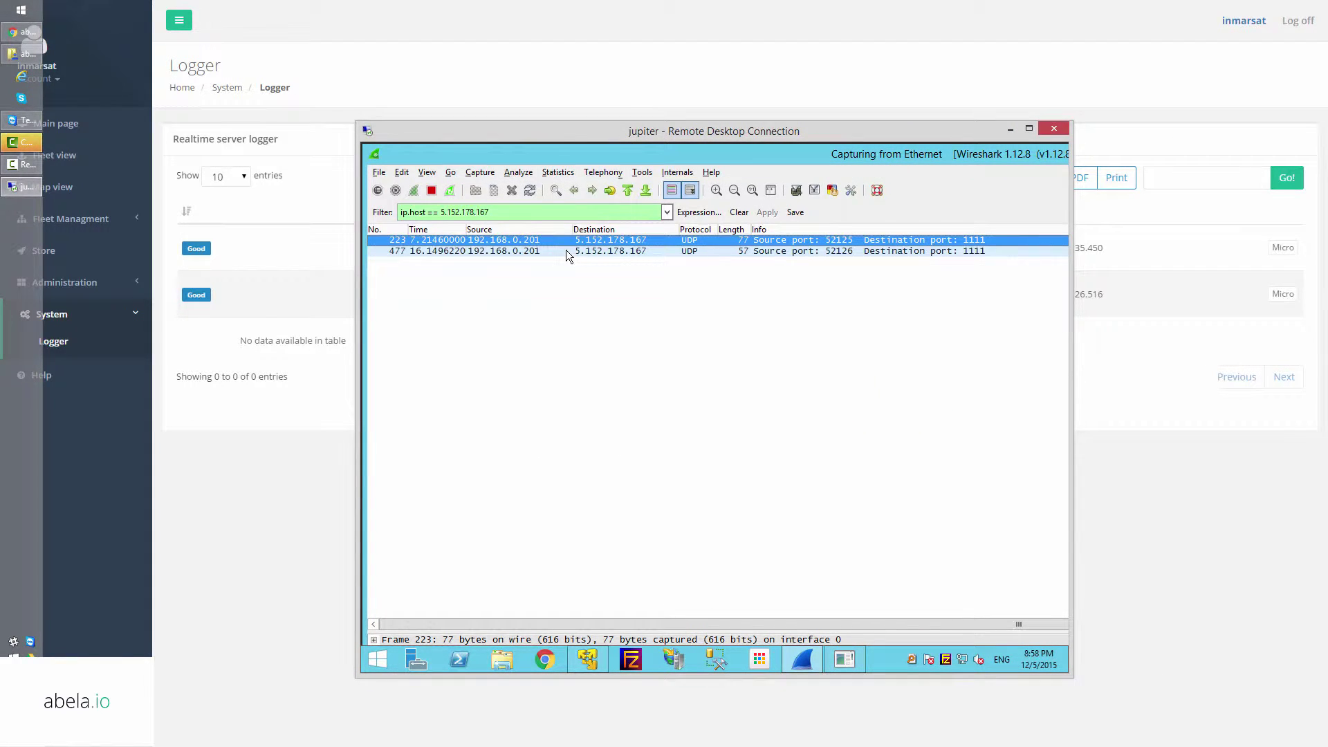
Inspect the Data bytes of UDP packets 477 and 223, then stop the capture.
left_click(565, 250)
left_click_drag(531, 629, 544, 343)
left_click(429, 443)
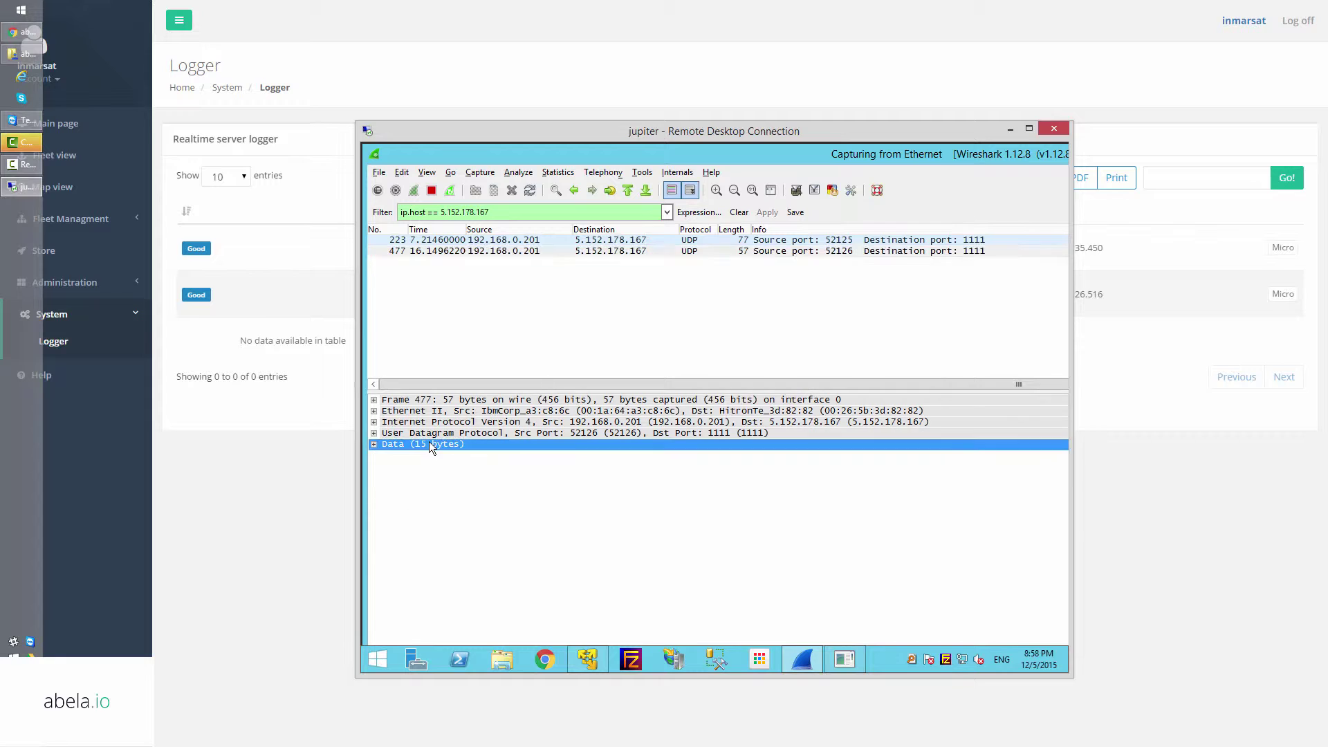
left_click(743, 266)
left_click(729, 242)
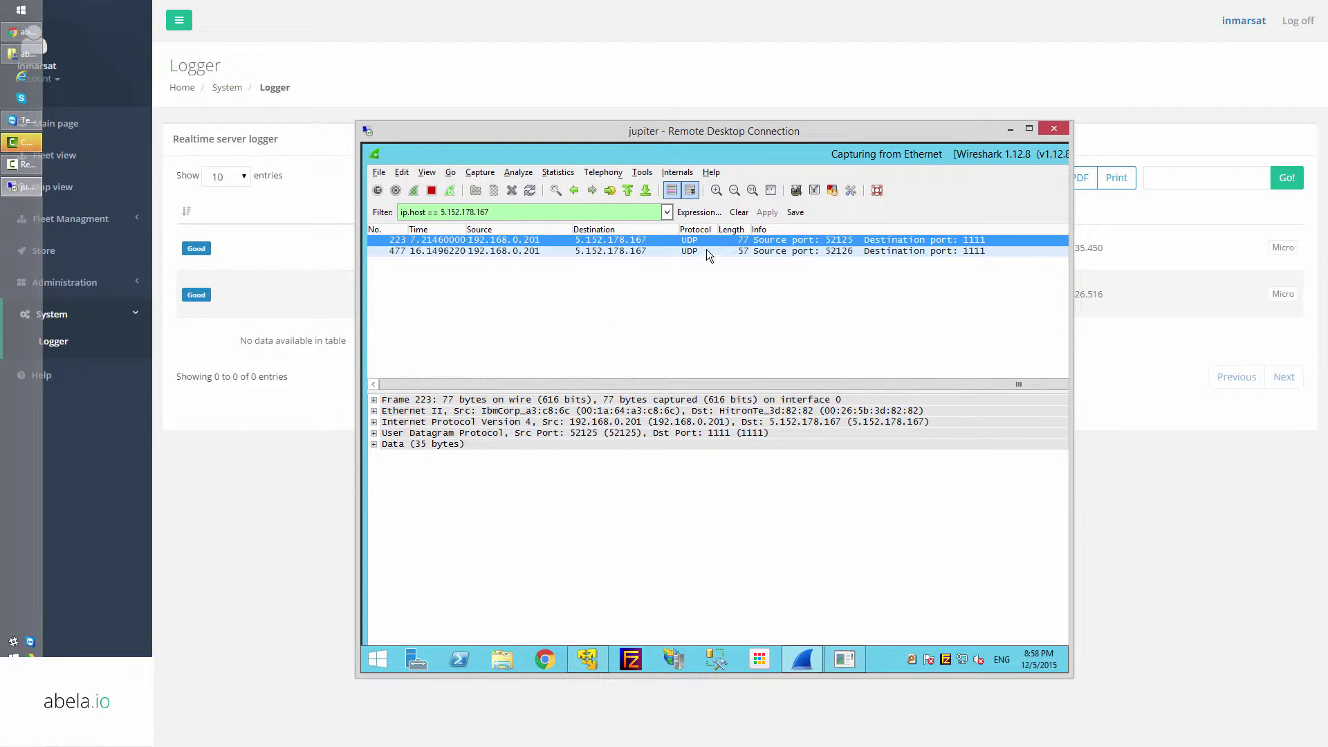
left_click(707, 250)
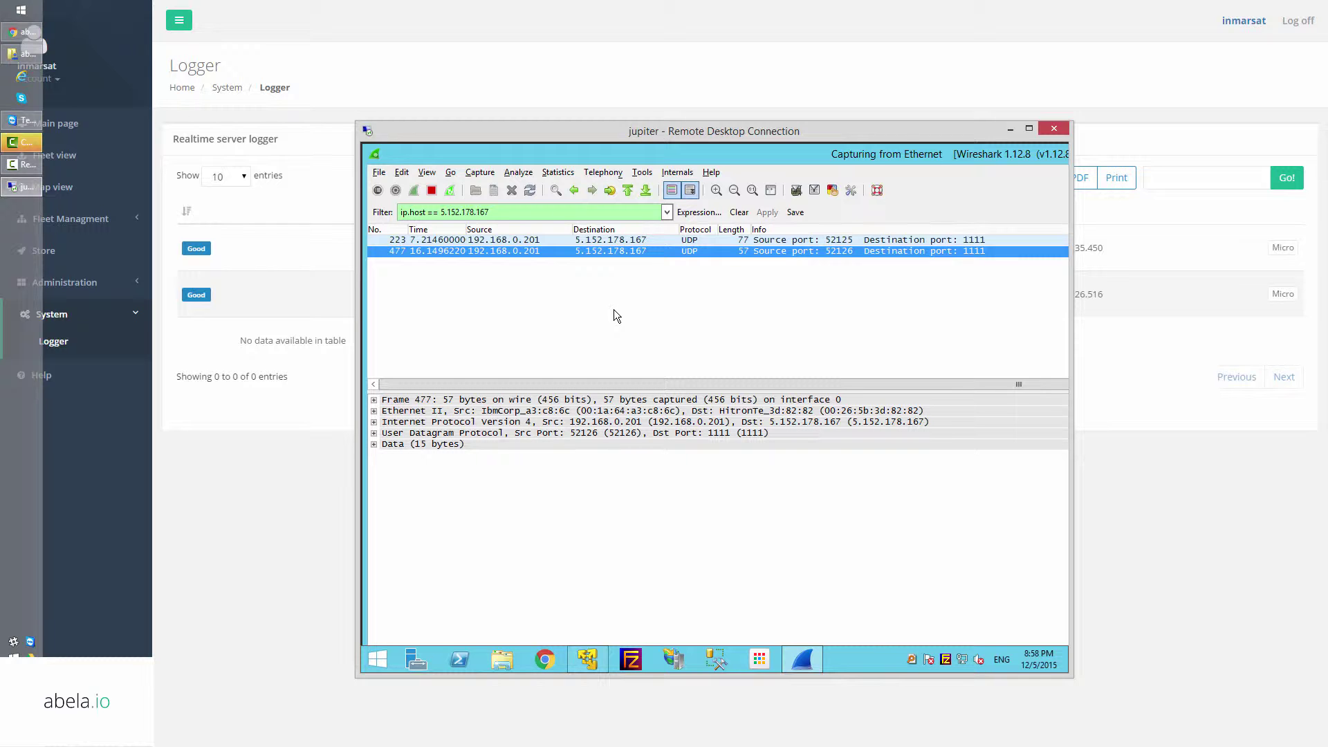
key("ctrl+e")
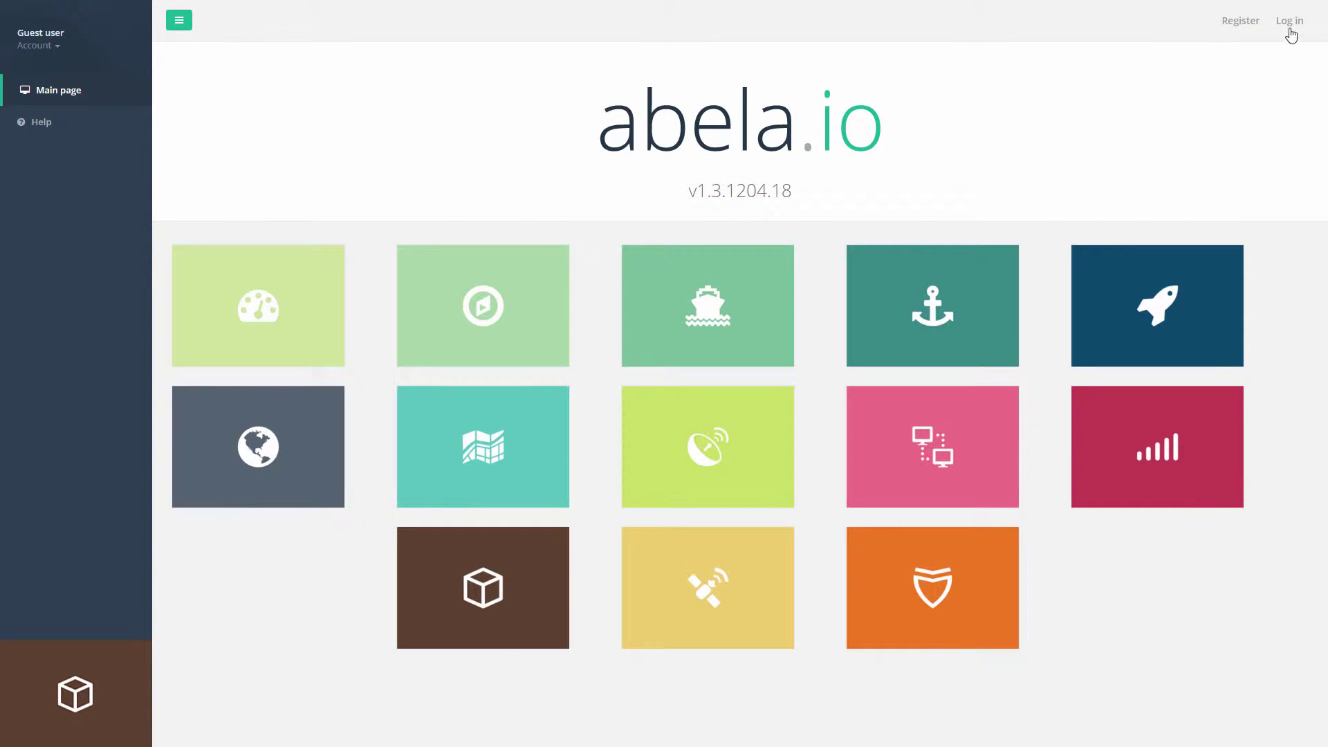
Sign in to the abela.io portal with the saved login details.
left_click(1289, 20)
left_click(661, 124)
left_click(664, 140)
left_click(663, 220)
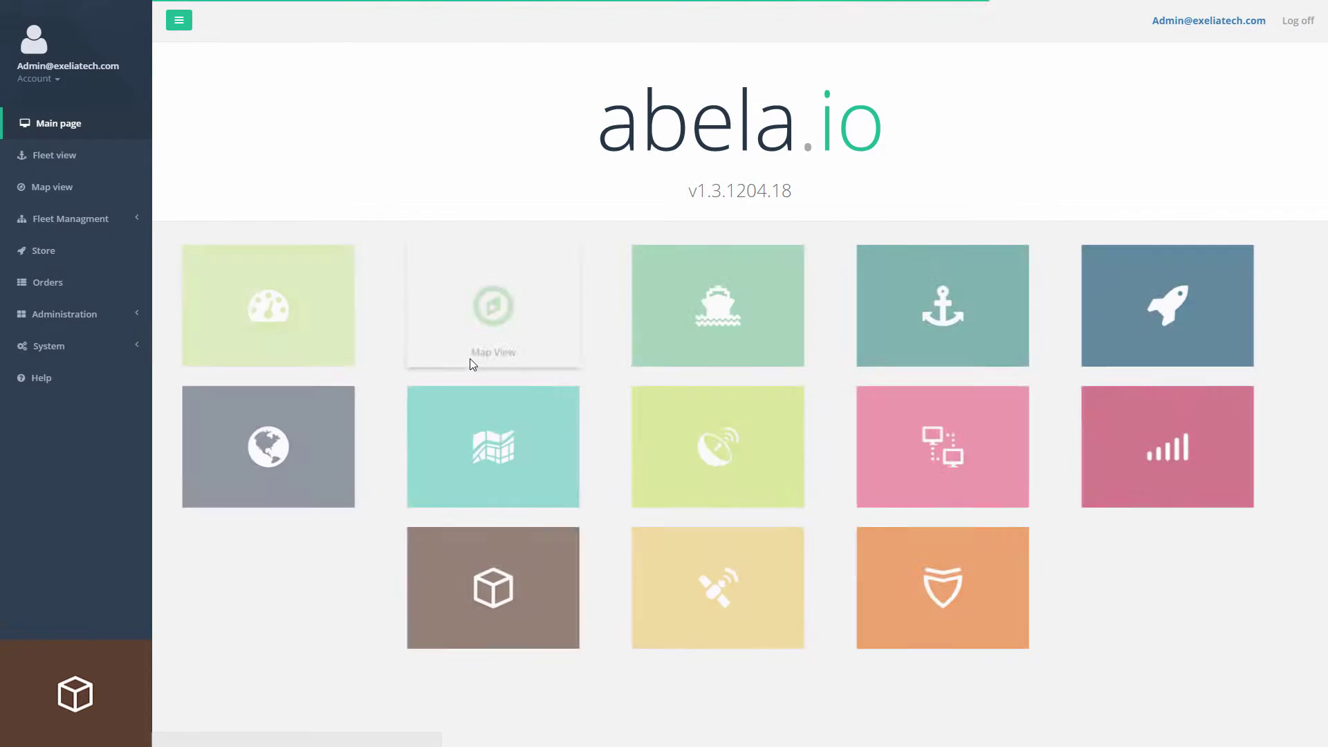
Enable the Drive module on Med Vessel 2 and open its file manager.
left_click(82, 155)
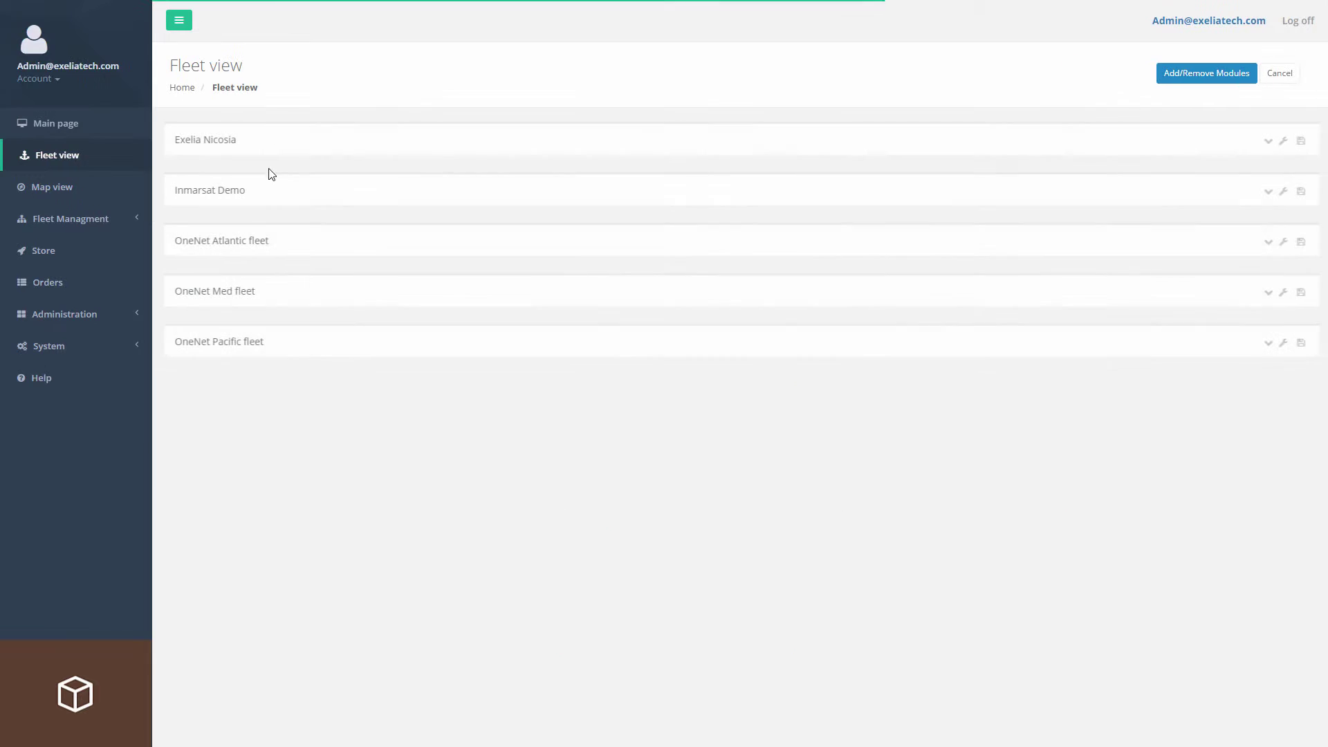
left_click(208, 190)
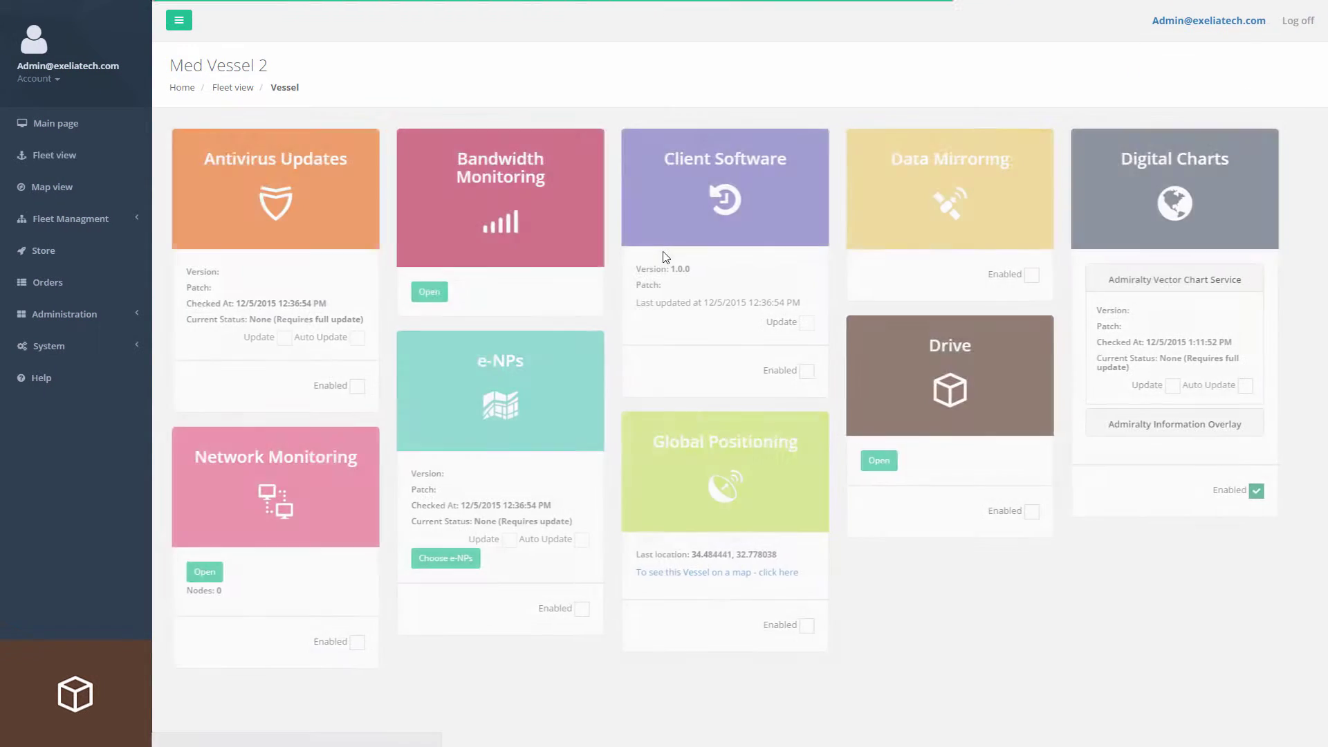
left_click(1020, 511)
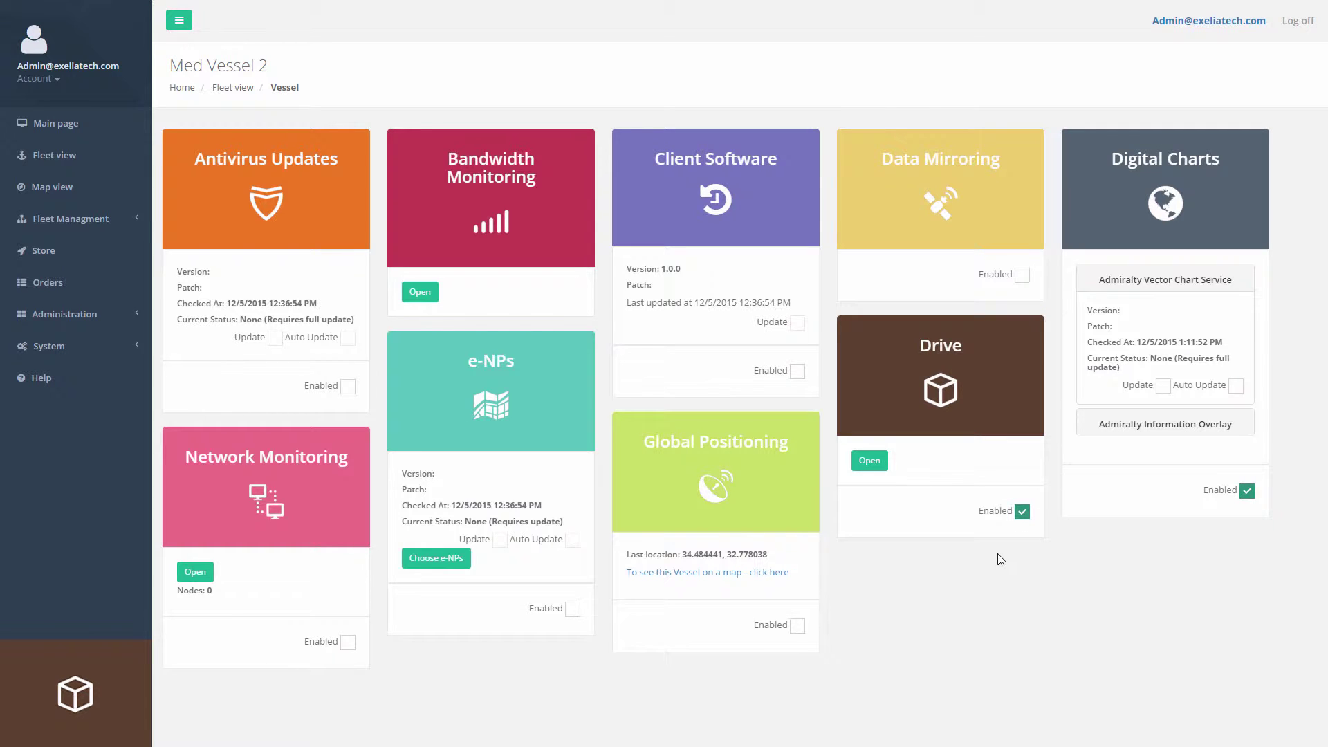
left_click(953, 394)
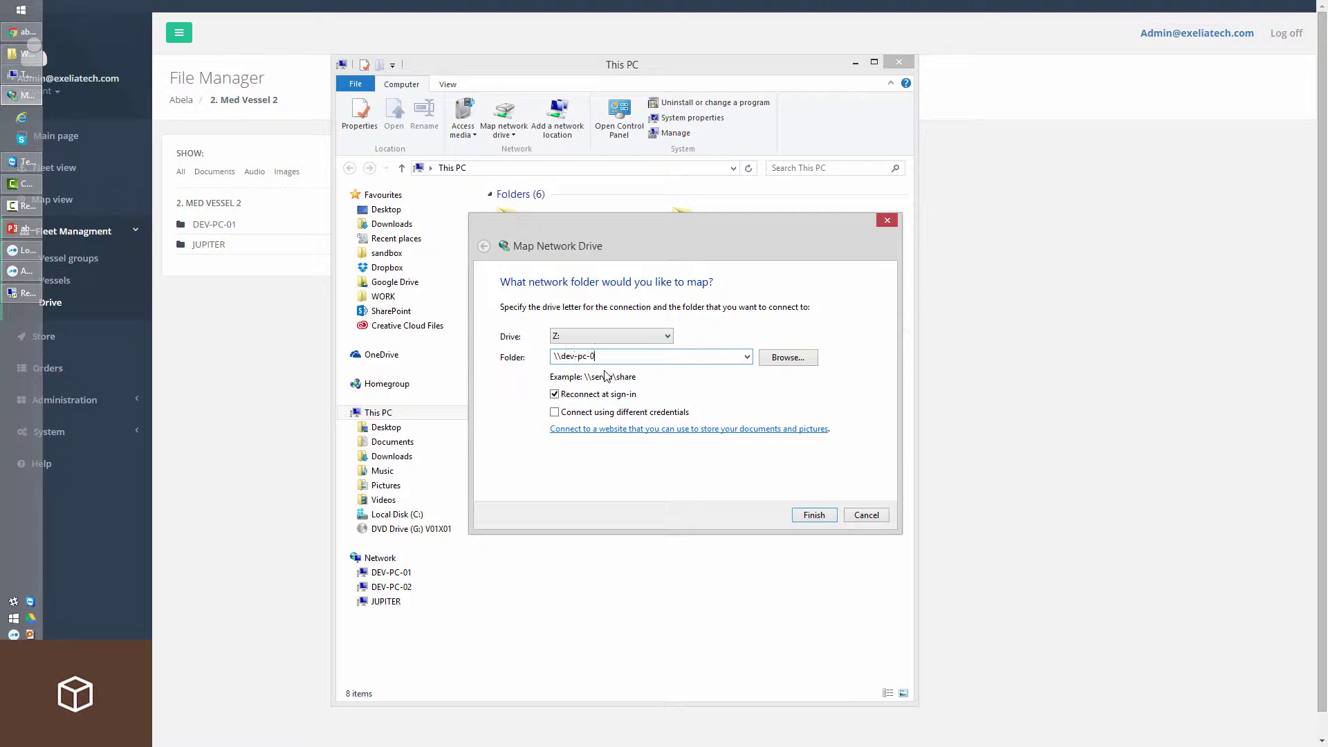
Map the admin folder's pasted network path as drive M: using different credentials.
left_click(603, 339)
left_click(607, 538)
left_click_drag(555, 356, 641, 354)
key("BackSpace")
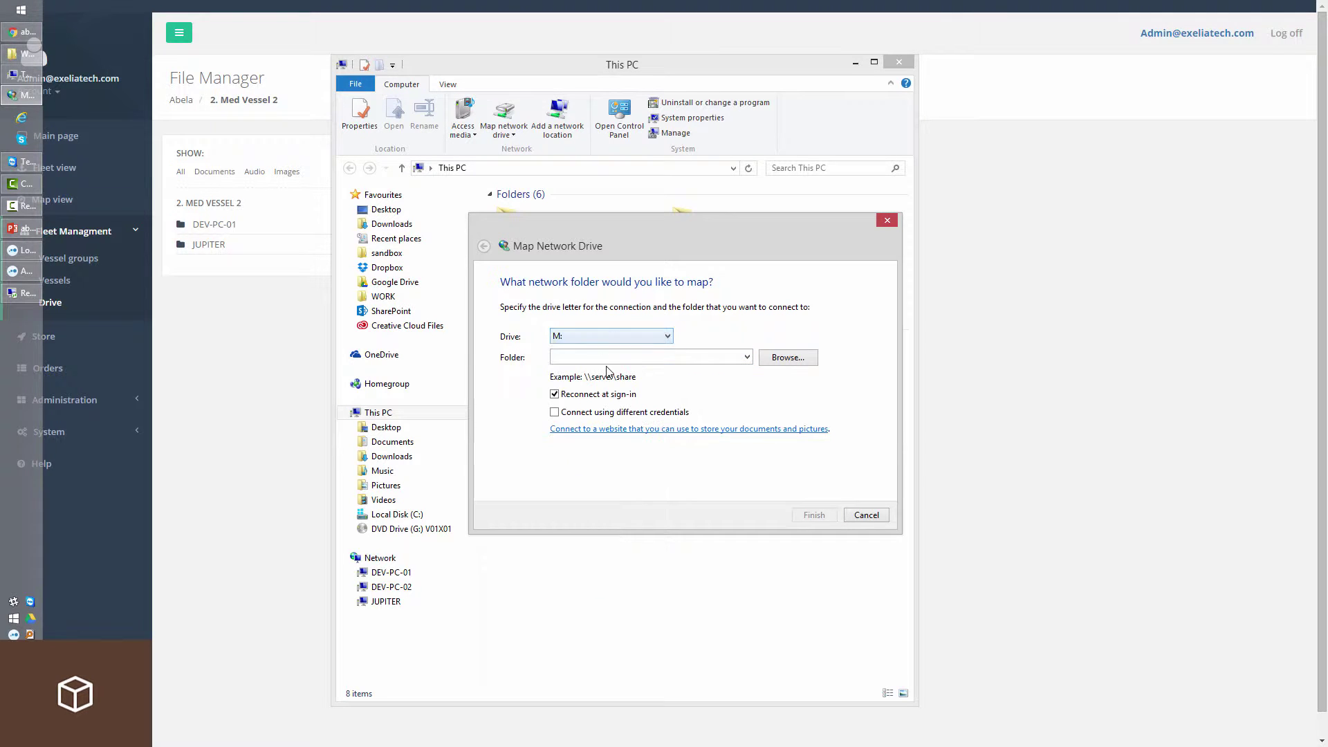
key("ctrl+v")
left_click(593, 412)
left_click(814, 514)
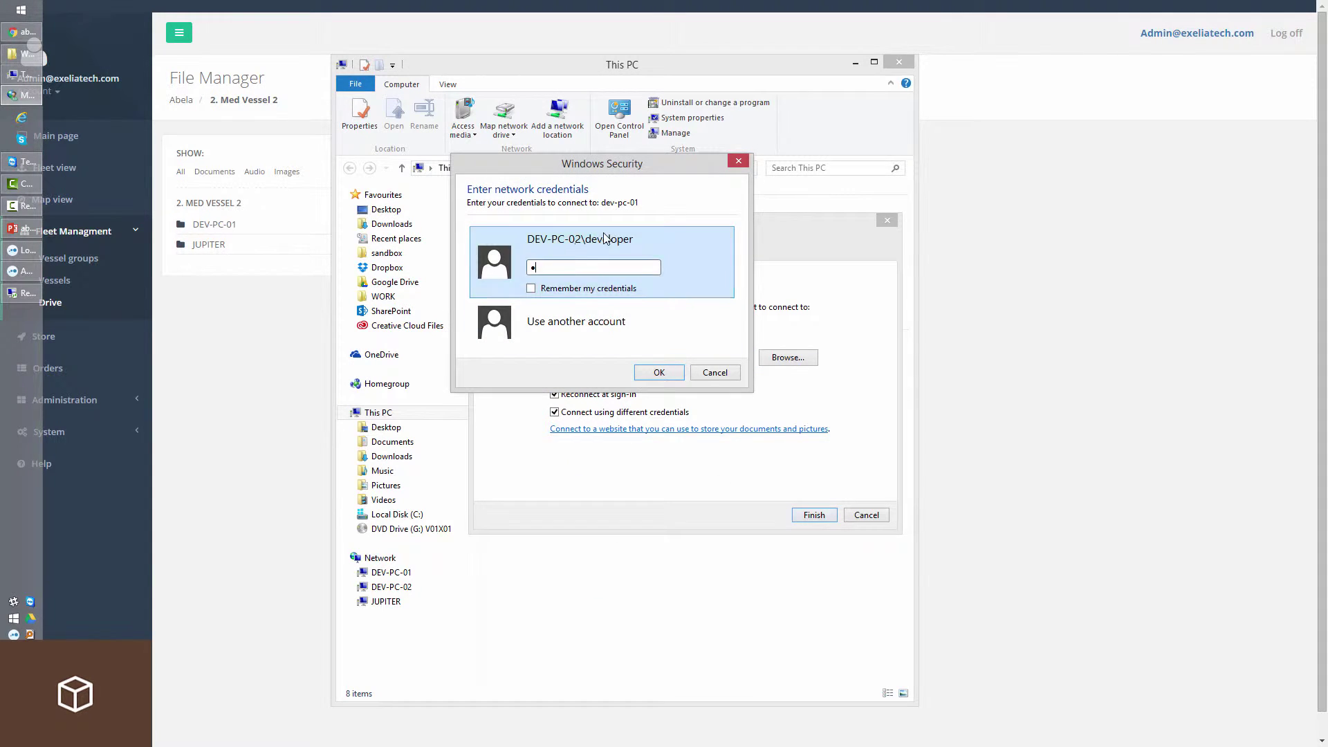
key("Return")
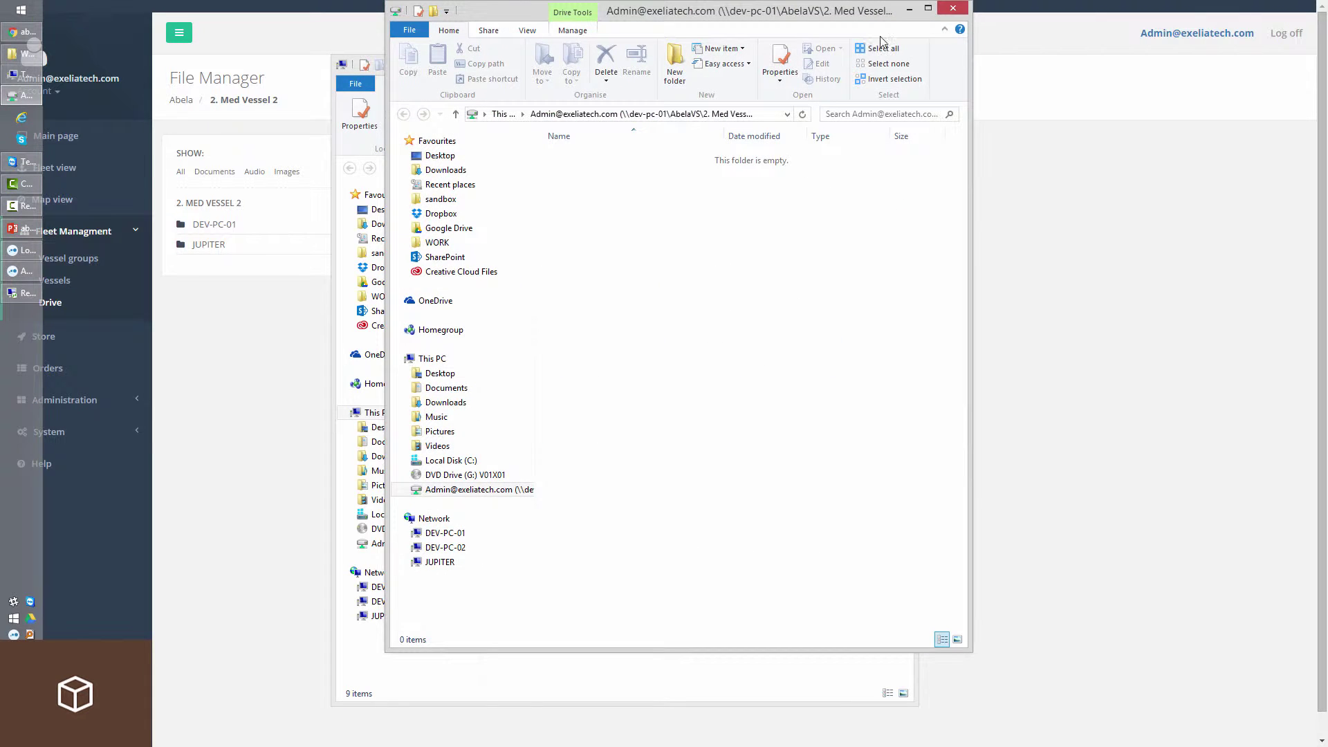
left_click_drag(798, 29, 761, 73)
left_click(921, 61)
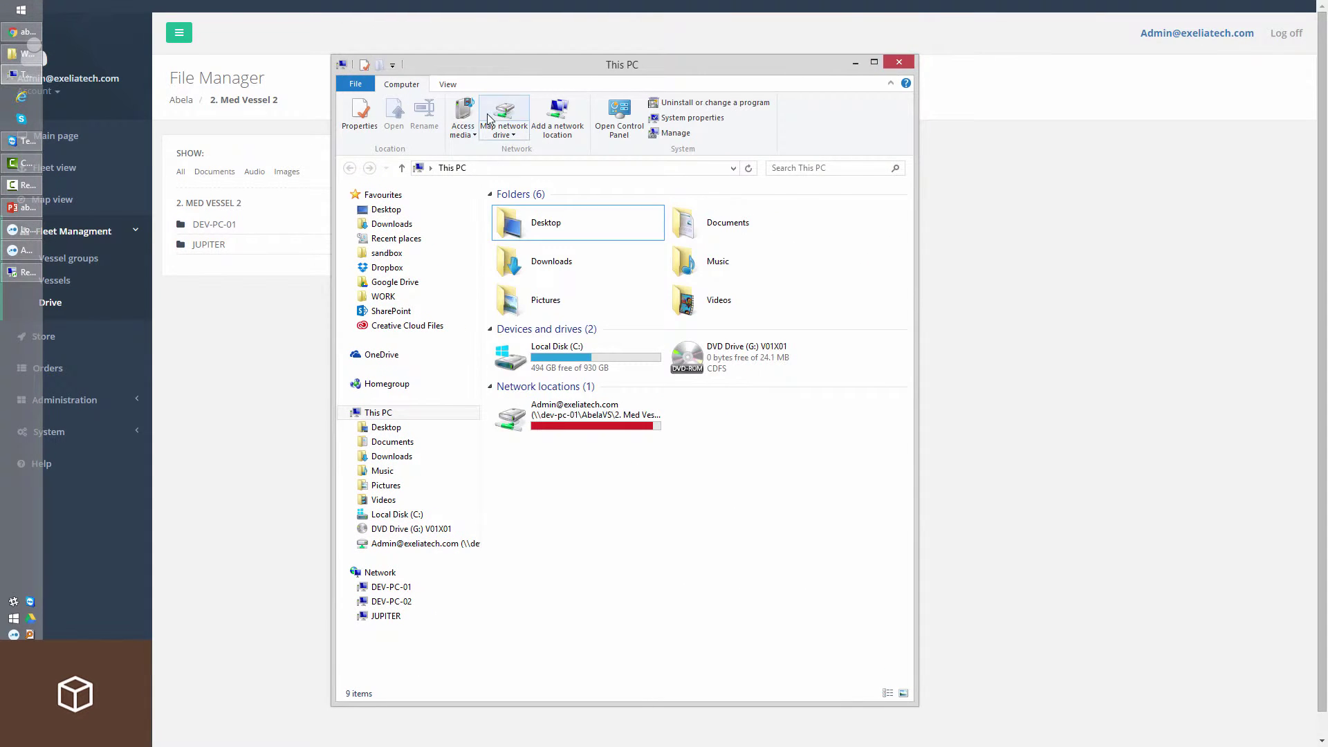
Map the public share as drive P:, entering the network credentials.
left_click(487, 114)
left_click(717, 352)
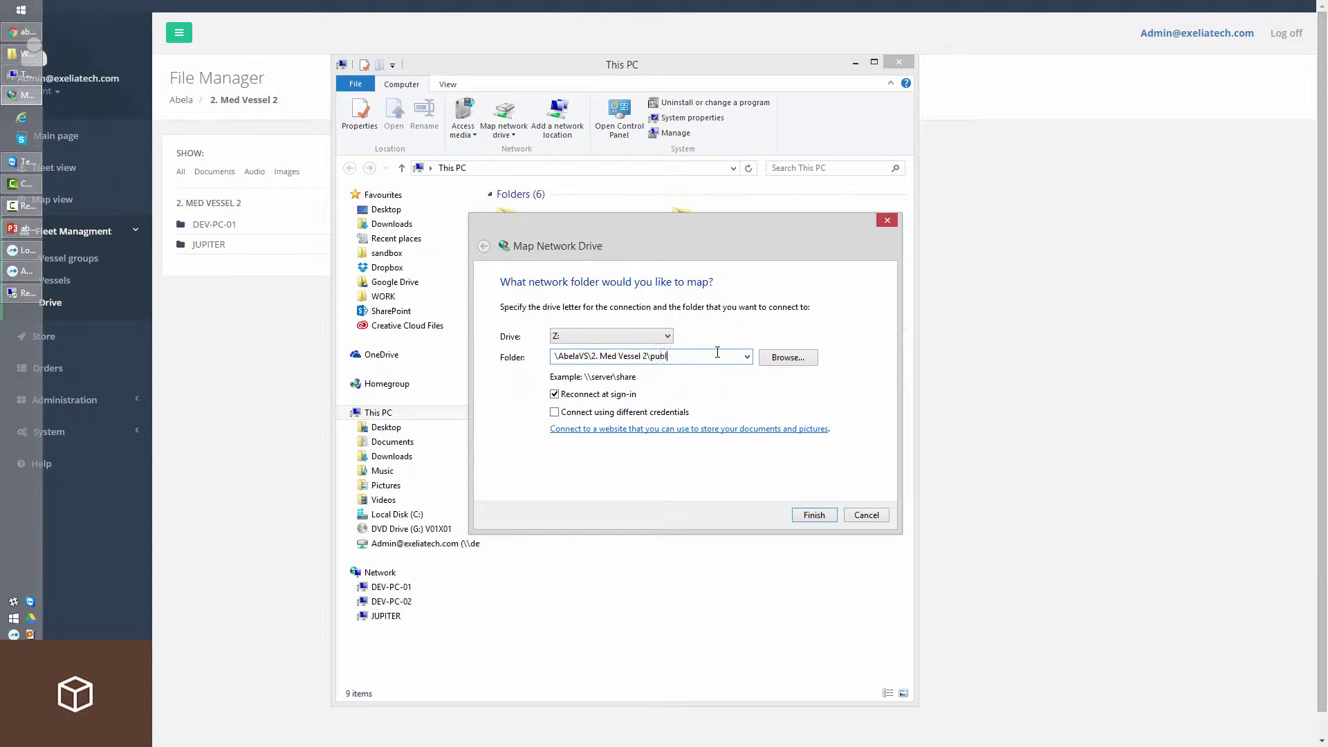
left_click(596, 336)
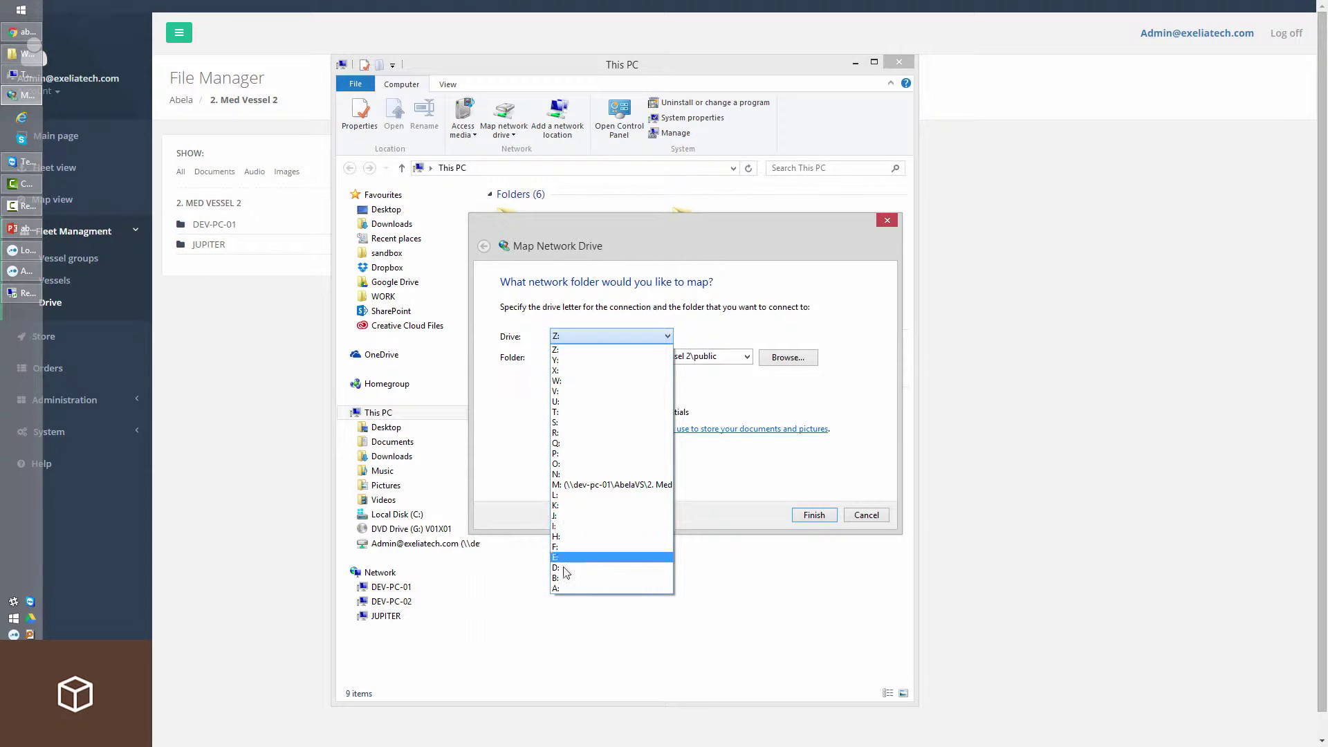
left_click(571, 455)
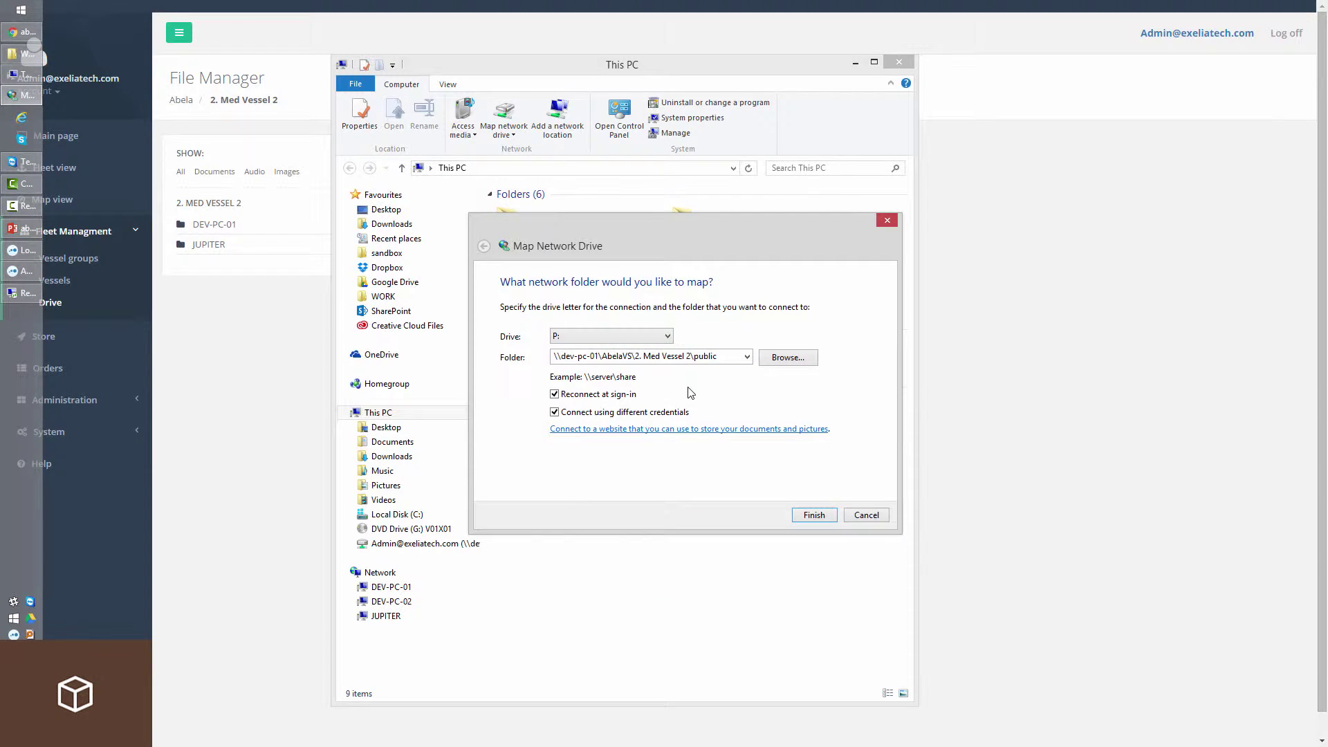
left_click(813, 515)
type("••")
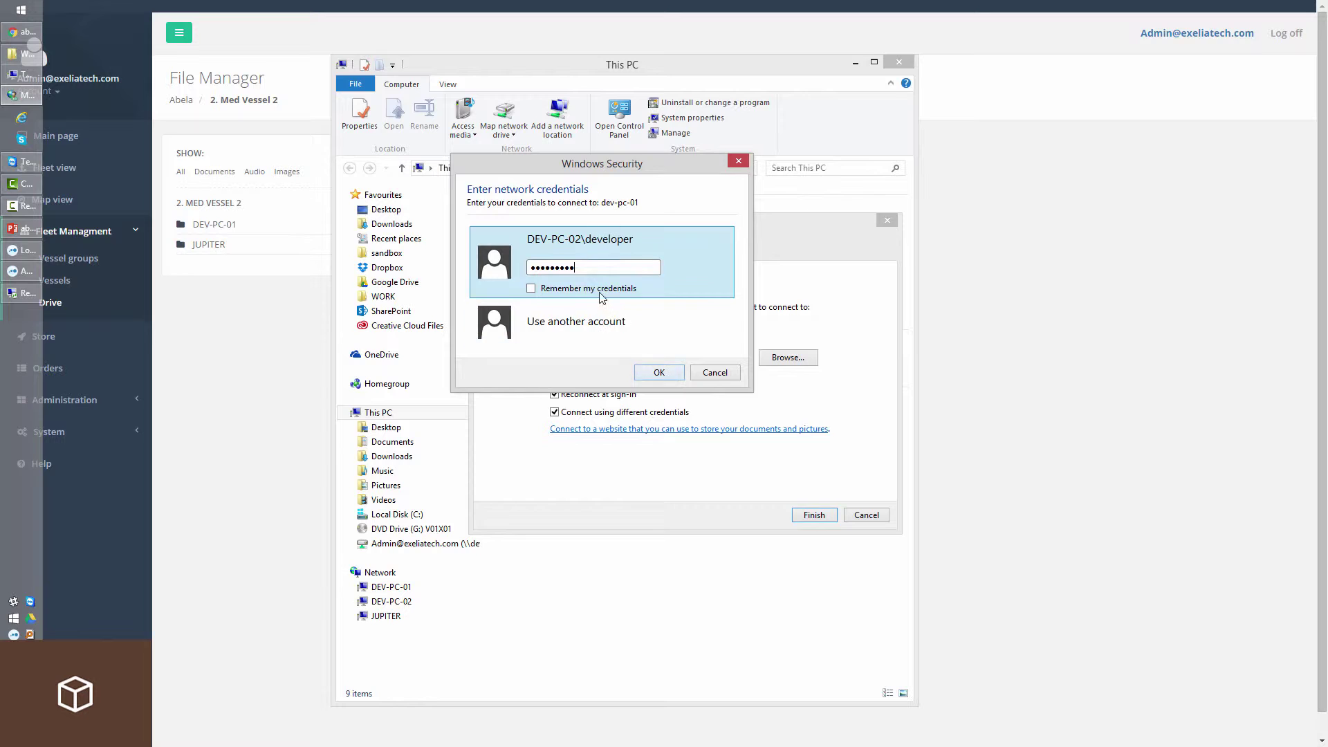
left_click(659, 372)
Snap the P: window right and This PC left, then open drive M:.
key("super+Right")
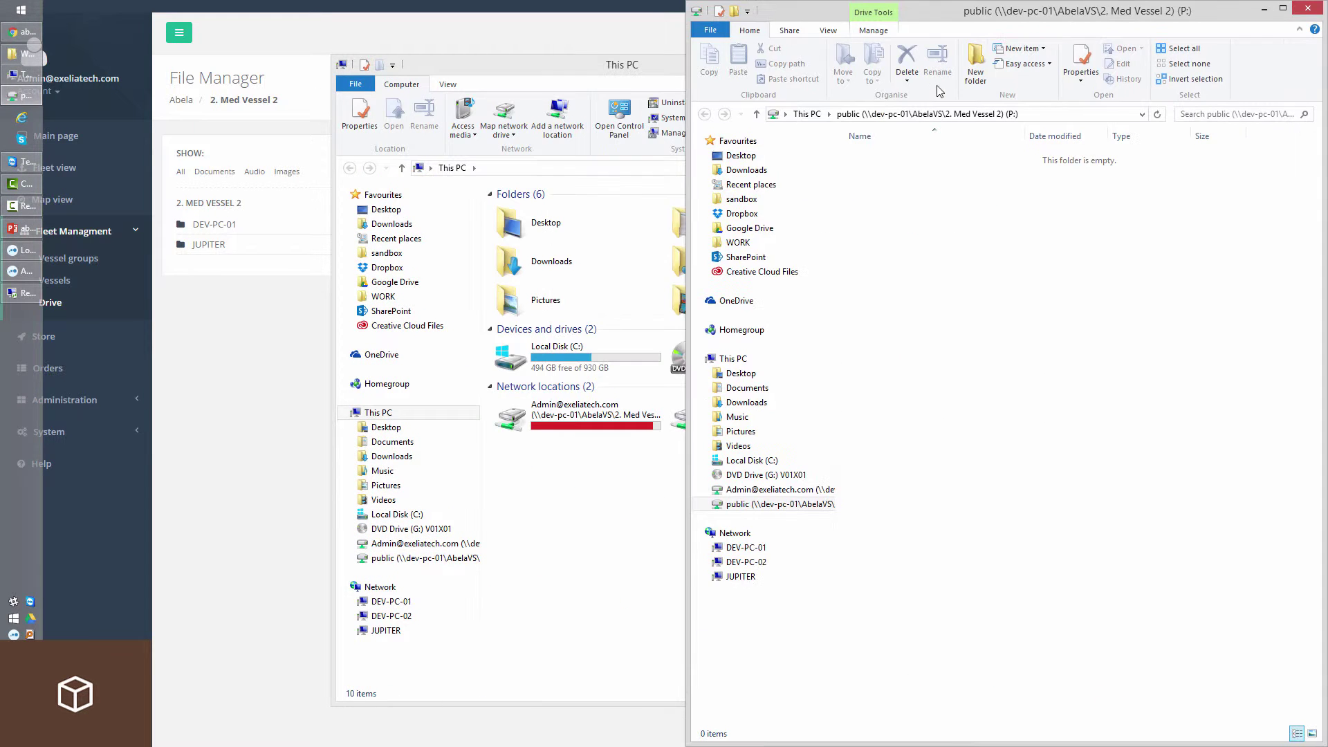
left_click(595, 595)
key("super+Left")
double_click(277, 349)
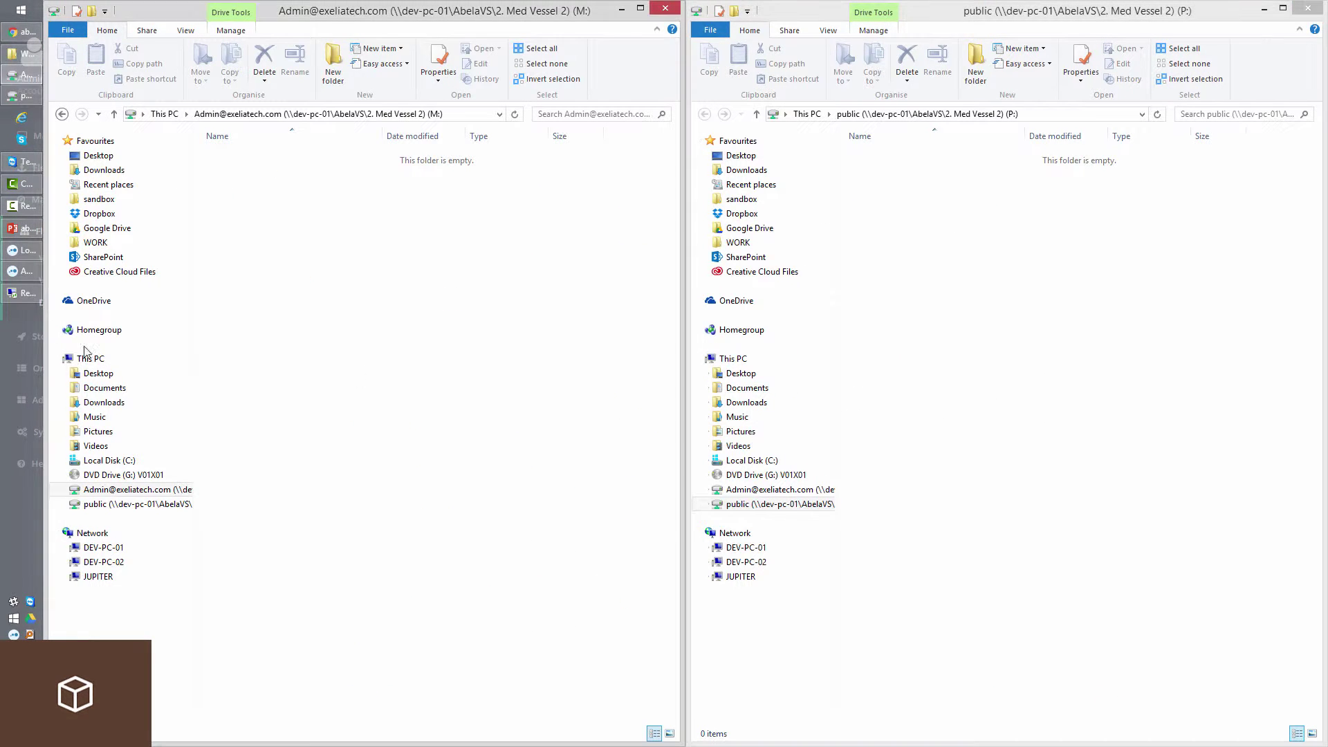
left_click(26, 31)
Browse DEV-PC-01's folders and JUPITER's admin user folder, returning to 2. Med Vessel 2.
left_click(221, 225)
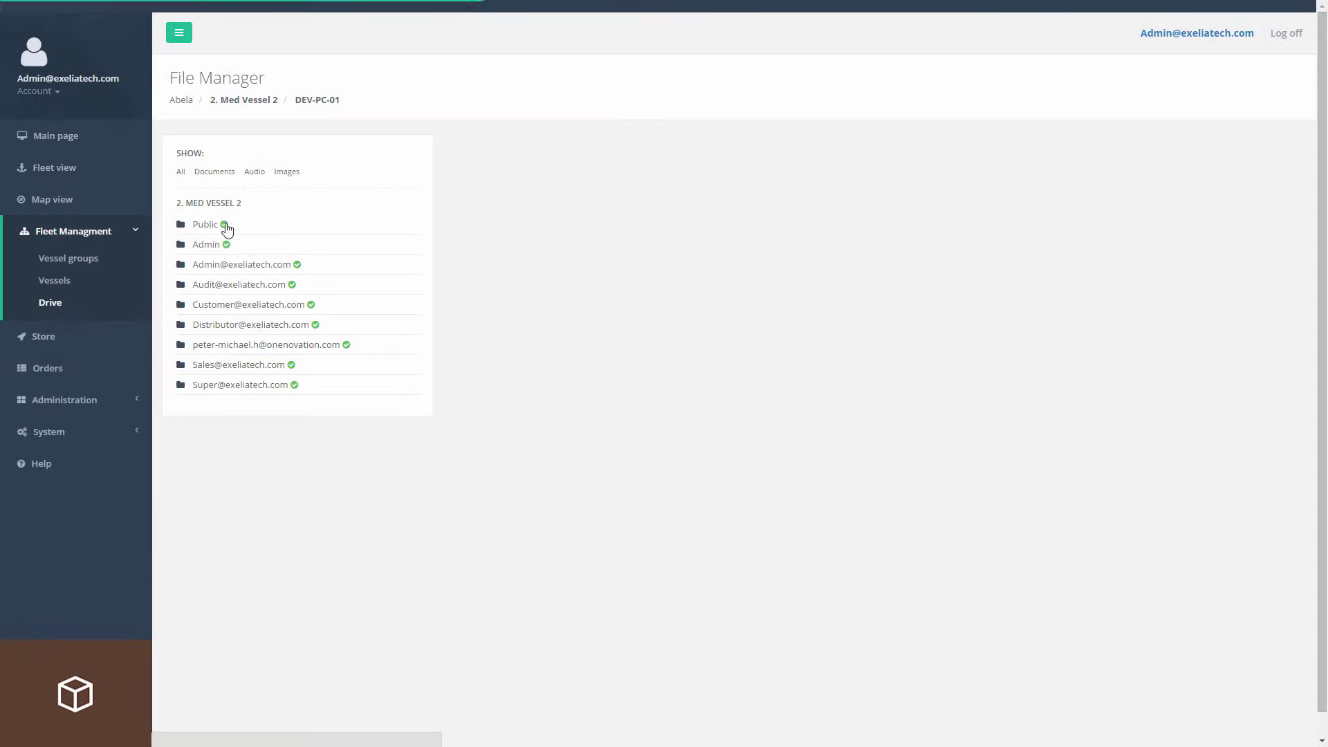
left_click(300, 243)
left_click(320, 103)
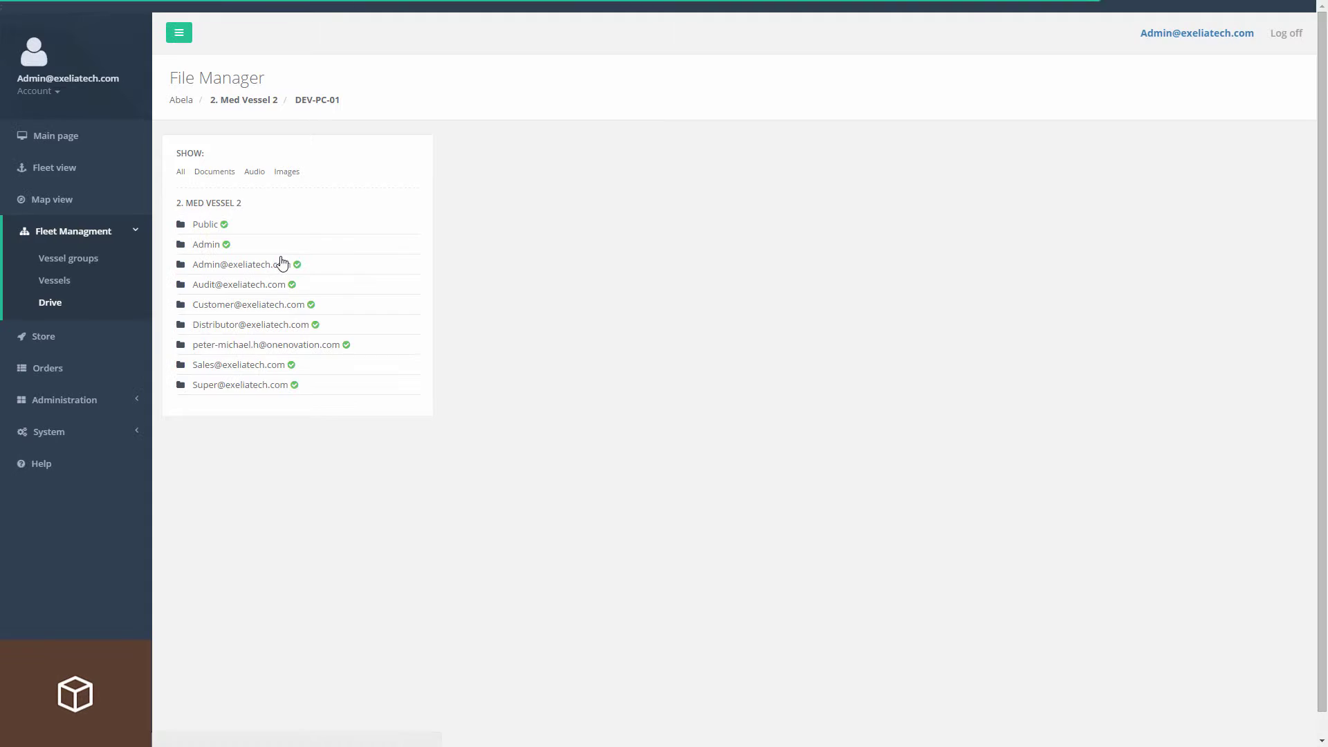
left_click(281, 264)
left_click(307, 102)
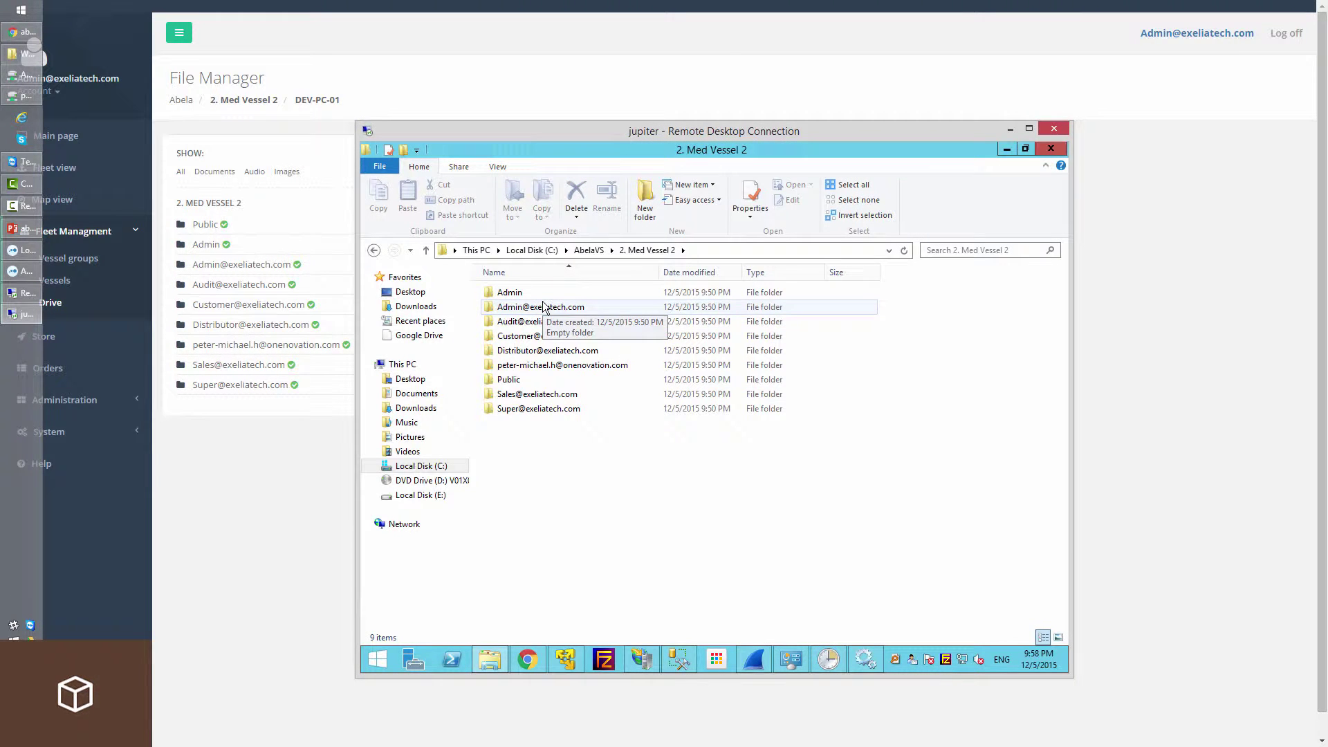
double_click(547, 306)
left_click(664, 250)
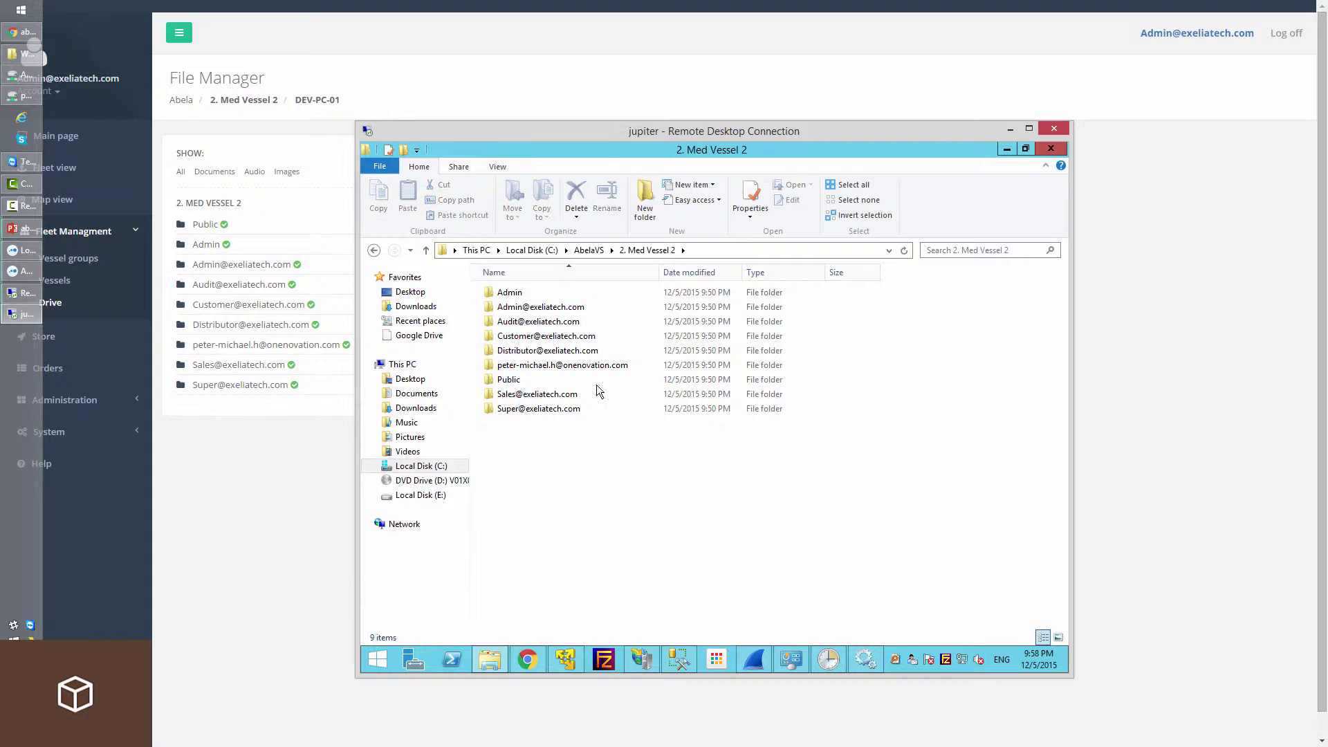
Create a new text document in the mapped admin drive M:.
left_click(23, 98)
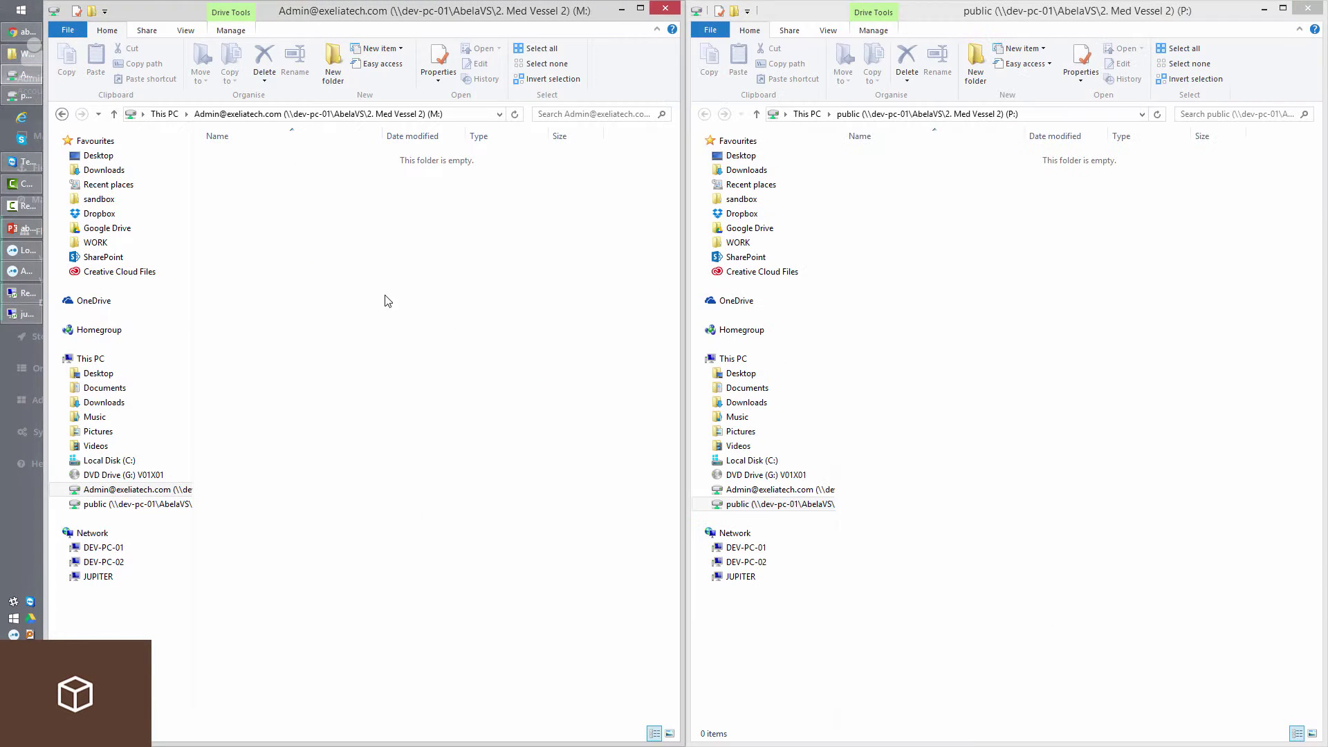
right_click(339, 240)
mouse_move(415, 497)
left_click(570, 656)
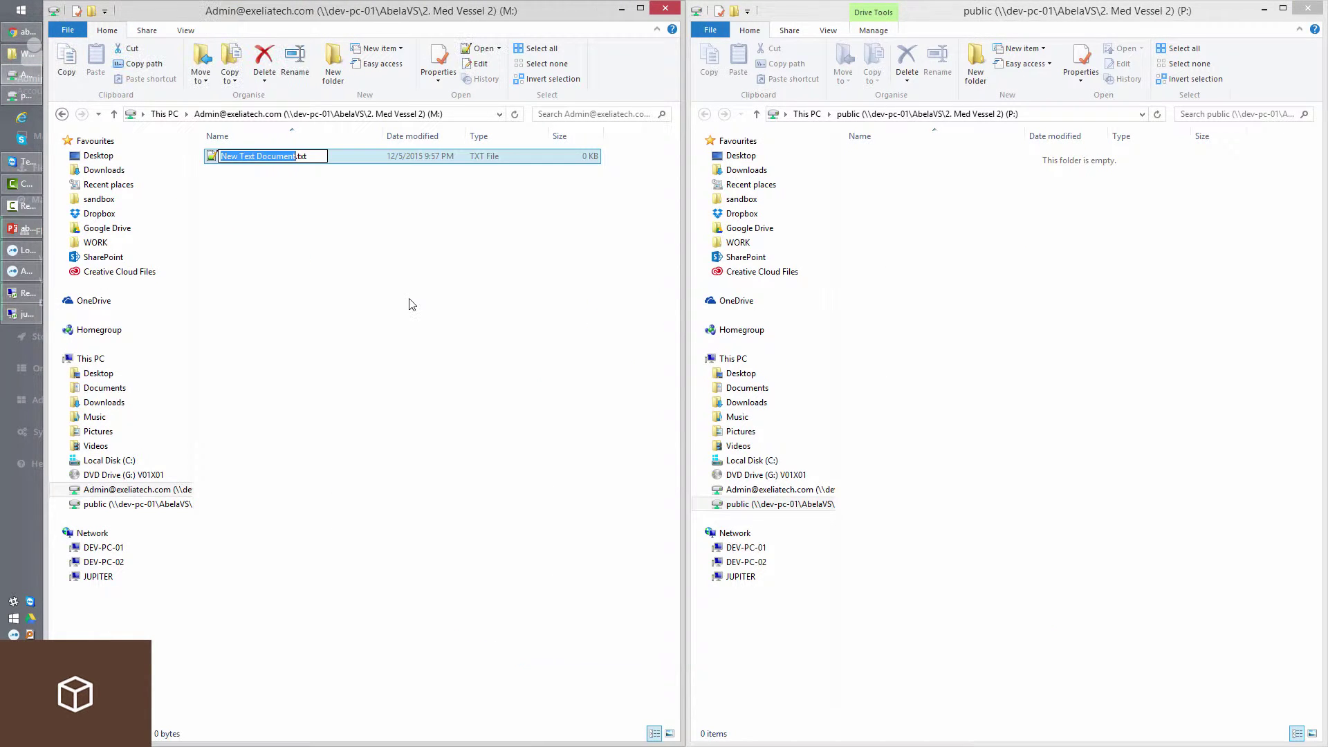
left_click(14, 315)
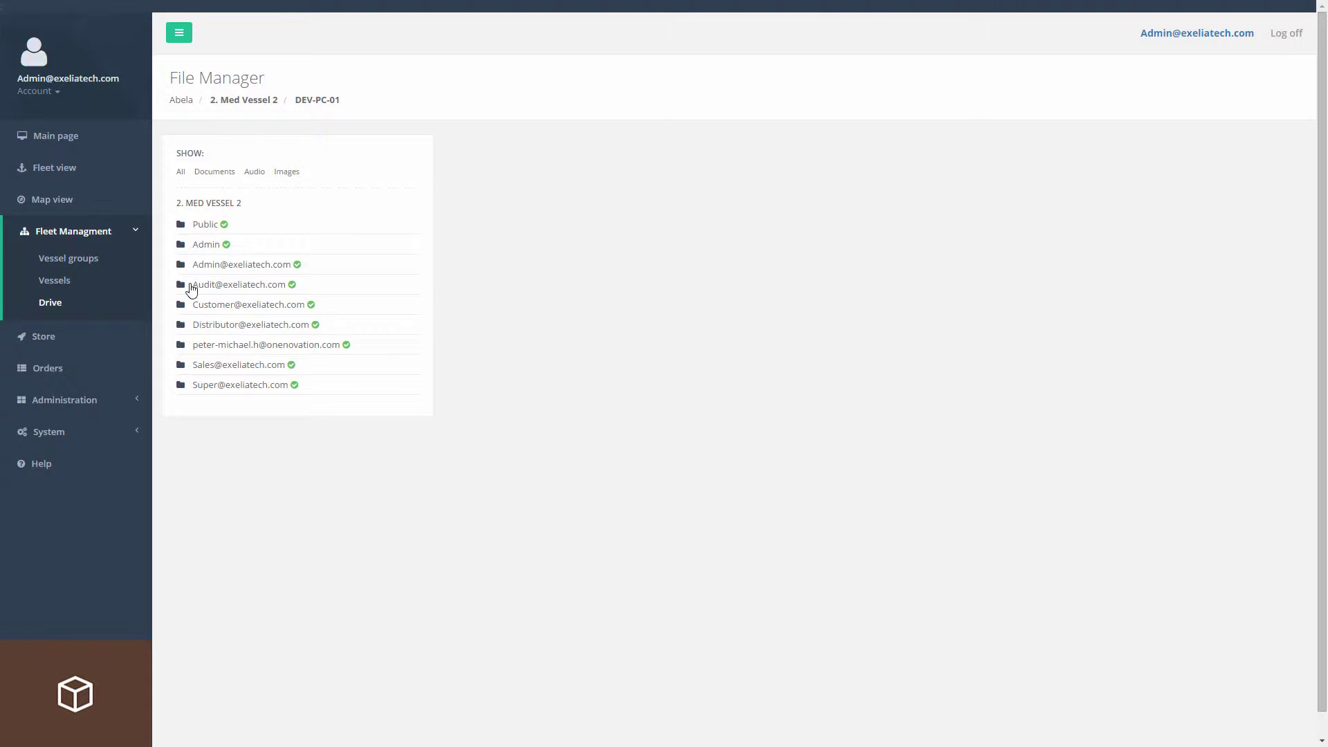
Sync test.txt from DEV-PC-01's admin user folder to the server.
left_click(299, 262)
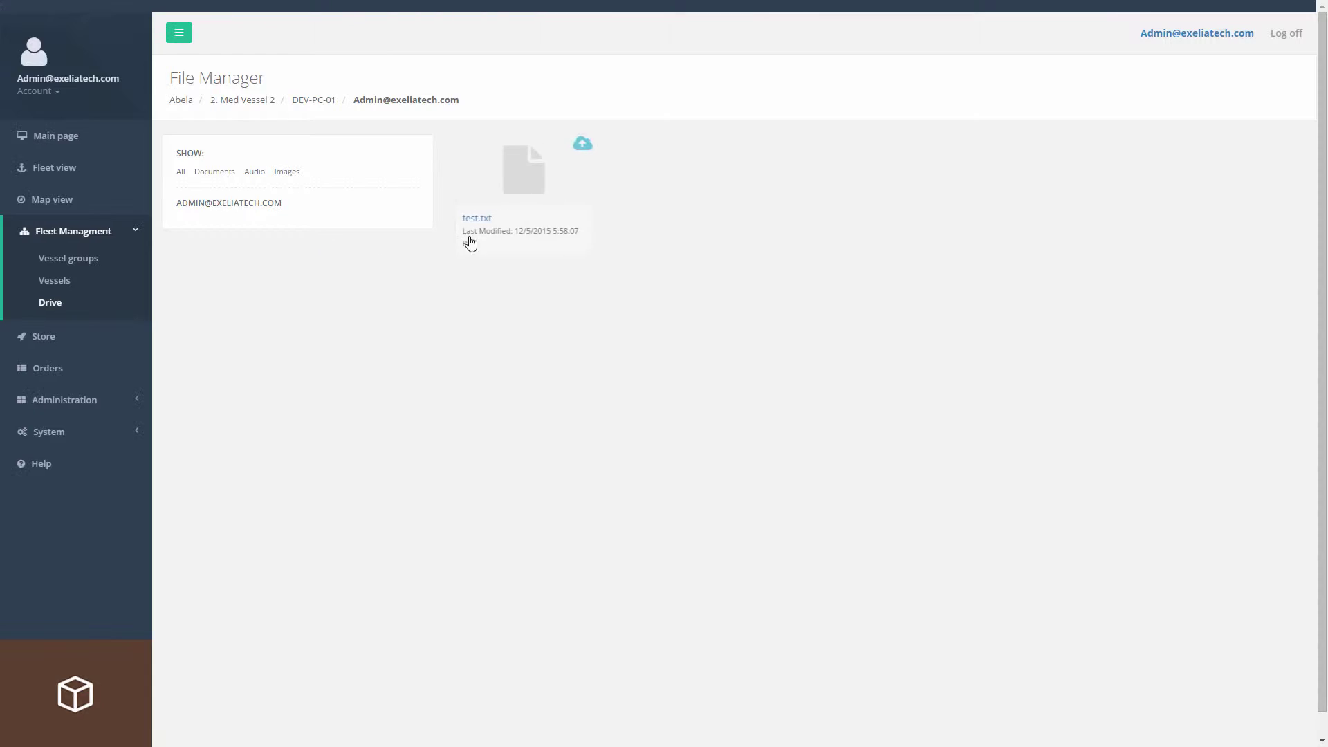
left_click(249, 106)
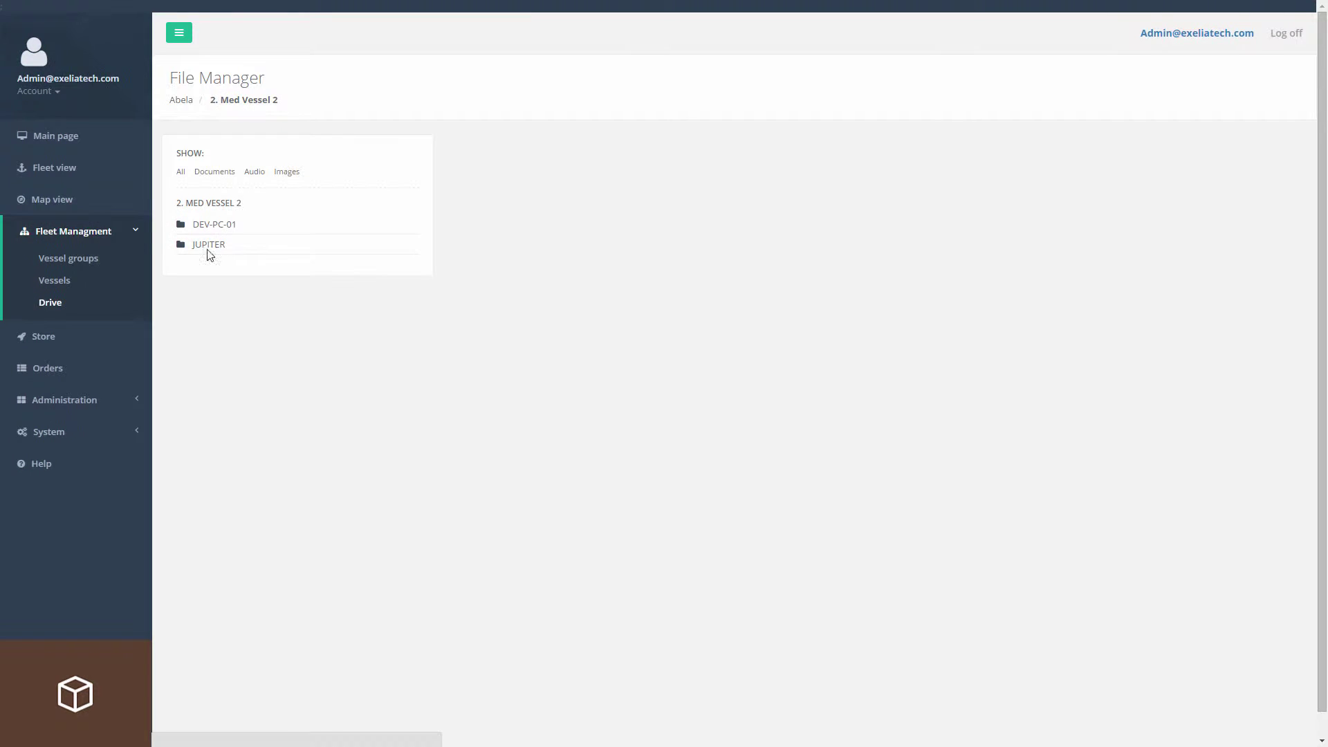
left_click(206, 245)
left_click(225, 267)
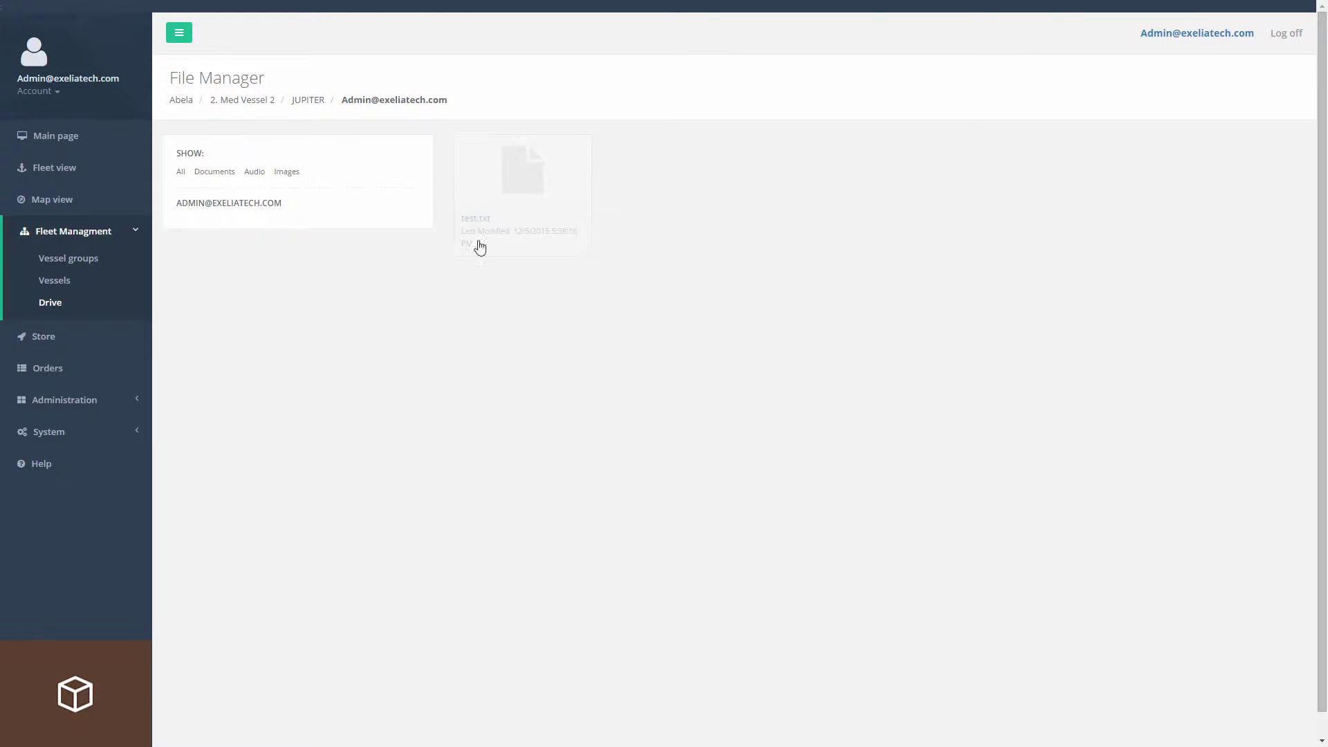
left_click(238, 102)
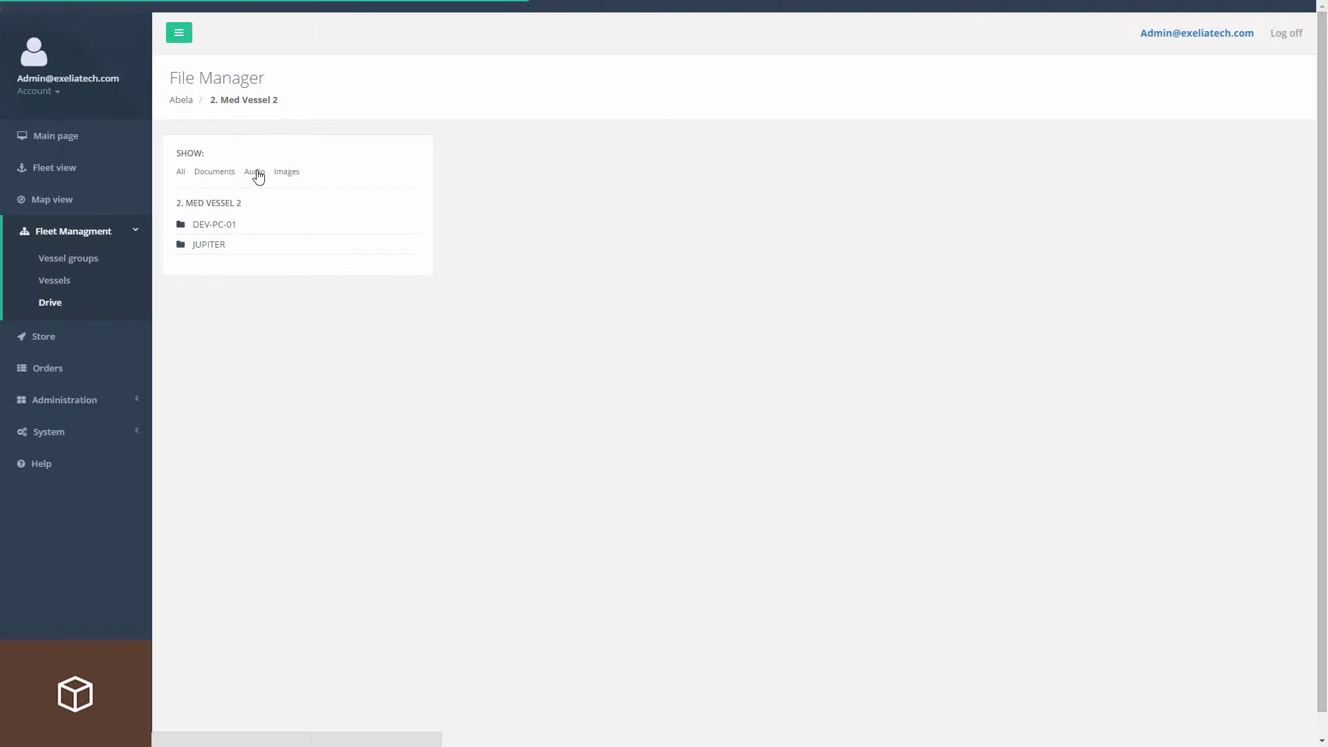
left_click(220, 227)
left_click(228, 266)
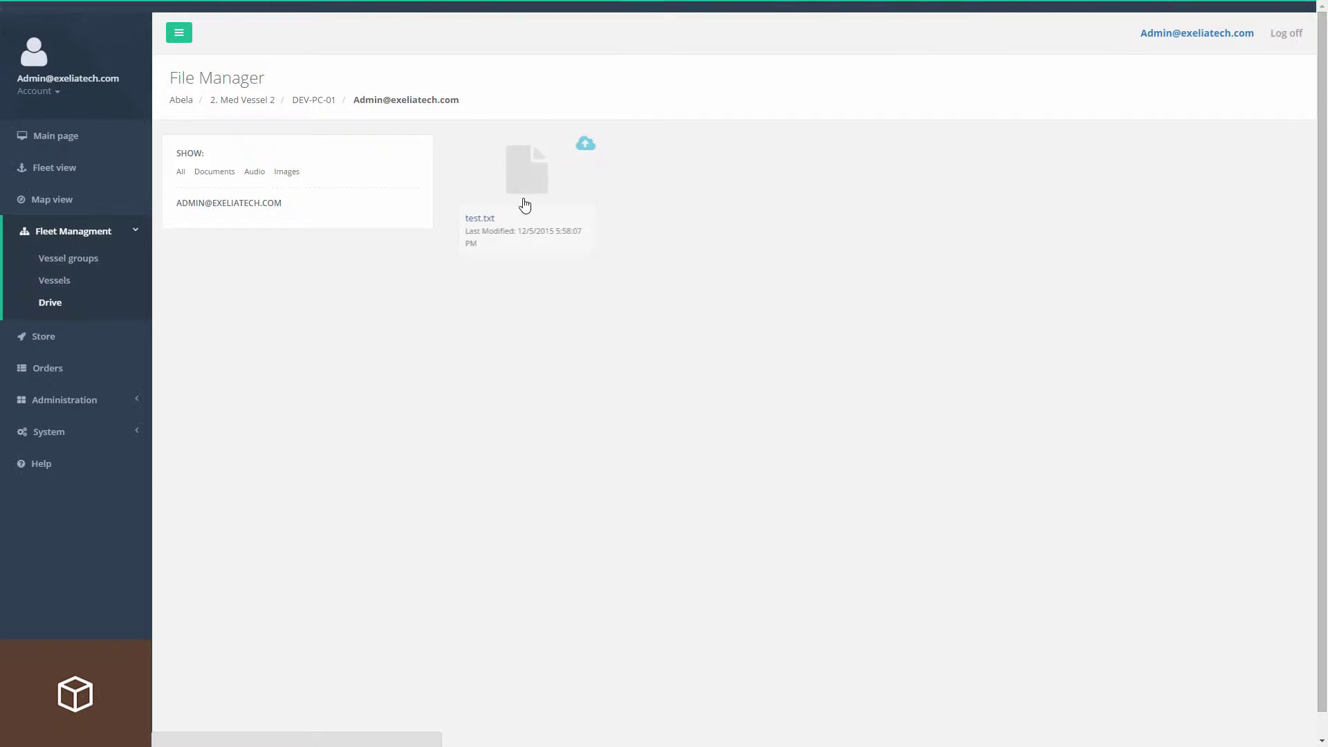
right_click(522, 199)
left_click(634, 202)
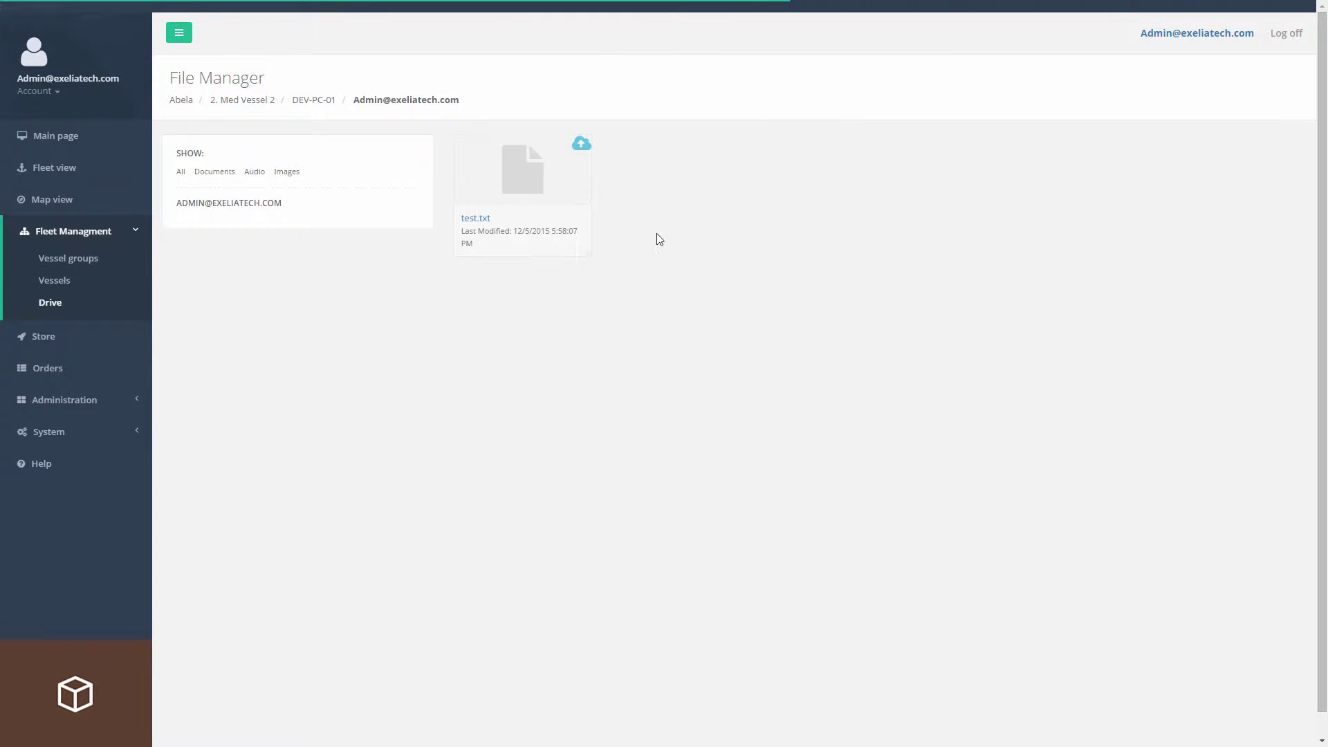
Download test.txt into JUPITER's admin user folder, then return to the JUPITER remote desktop.
left_click(242, 100)
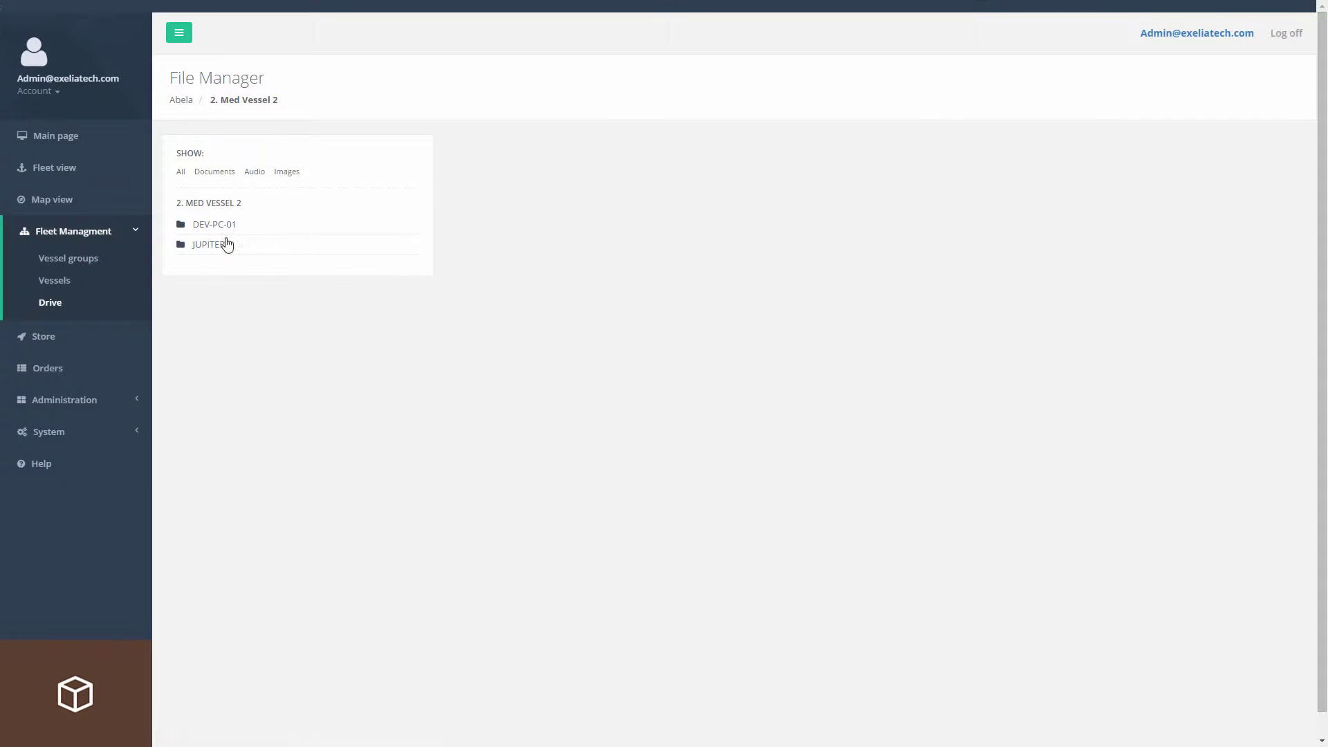
left_click(225, 242)
left_click(226, 265)
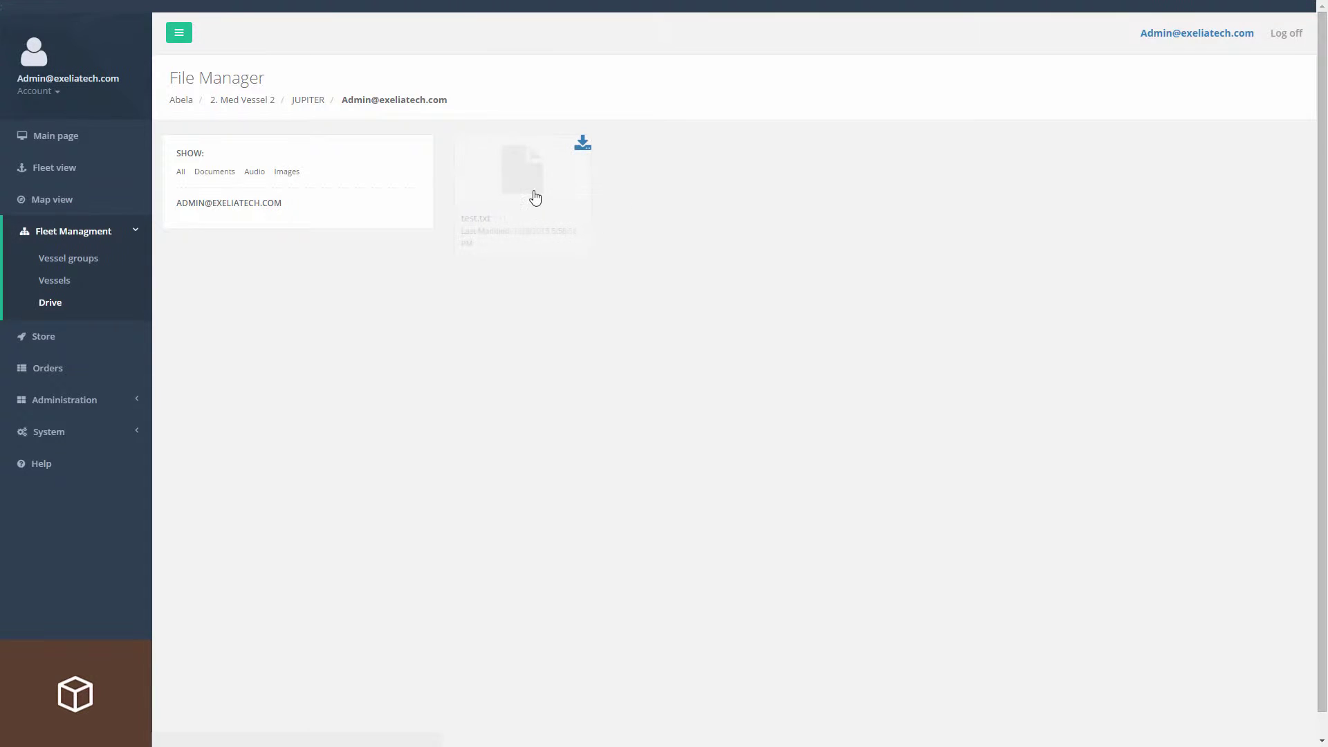
right_click(534, 199)
key("alt+Tab")
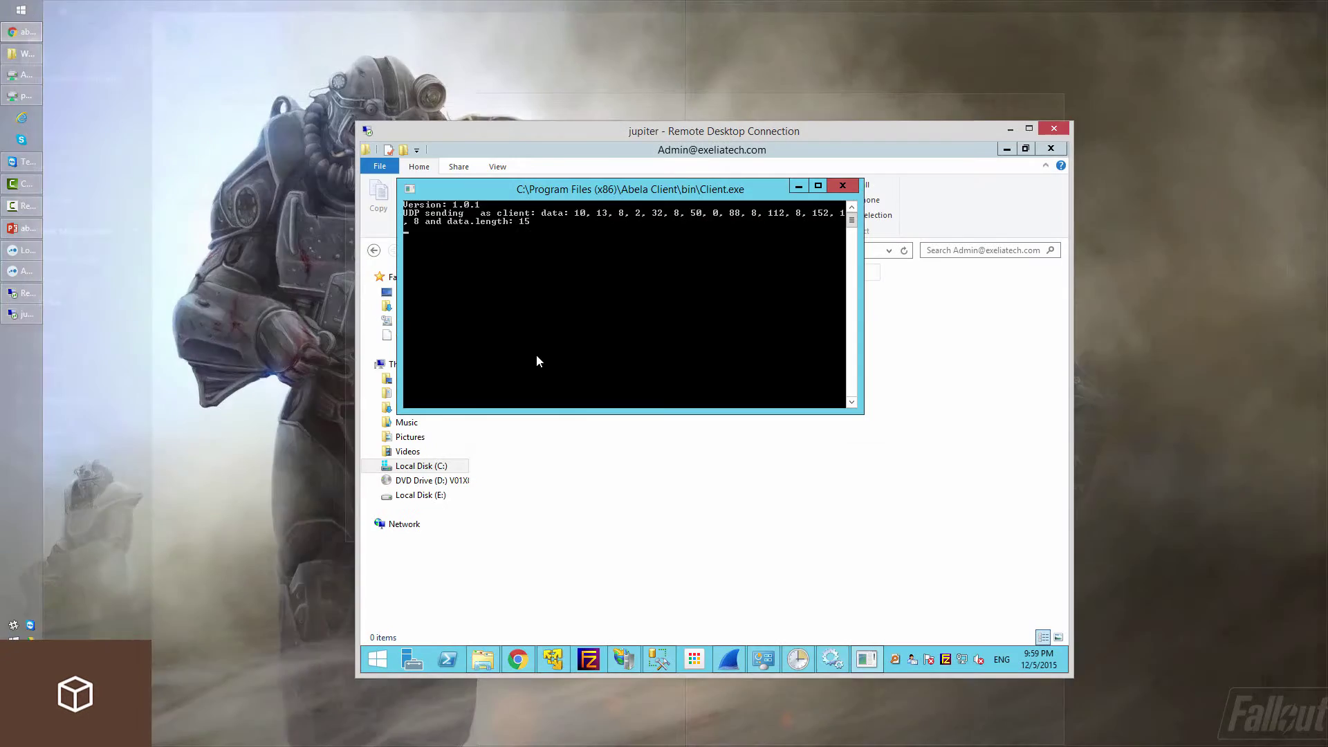
key("alt+Tab")
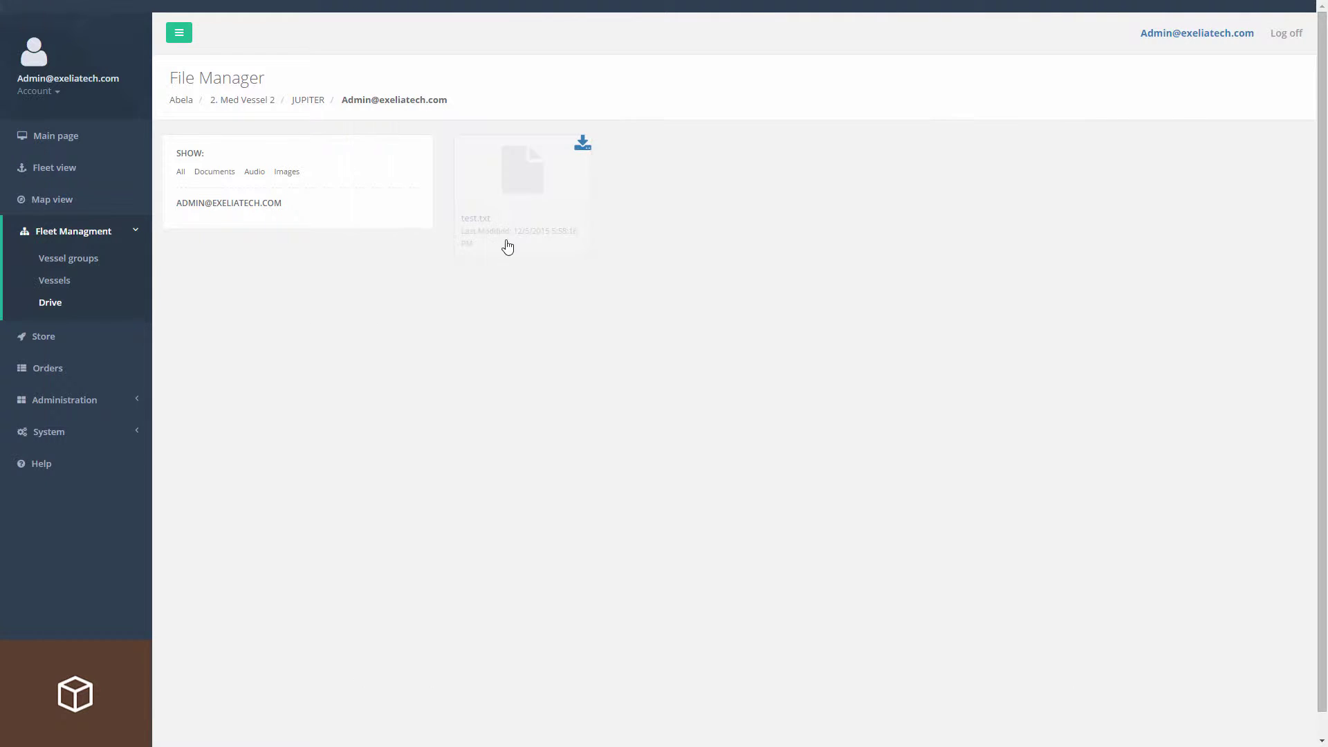
right_click(513, 202)
left_click(542, 219)
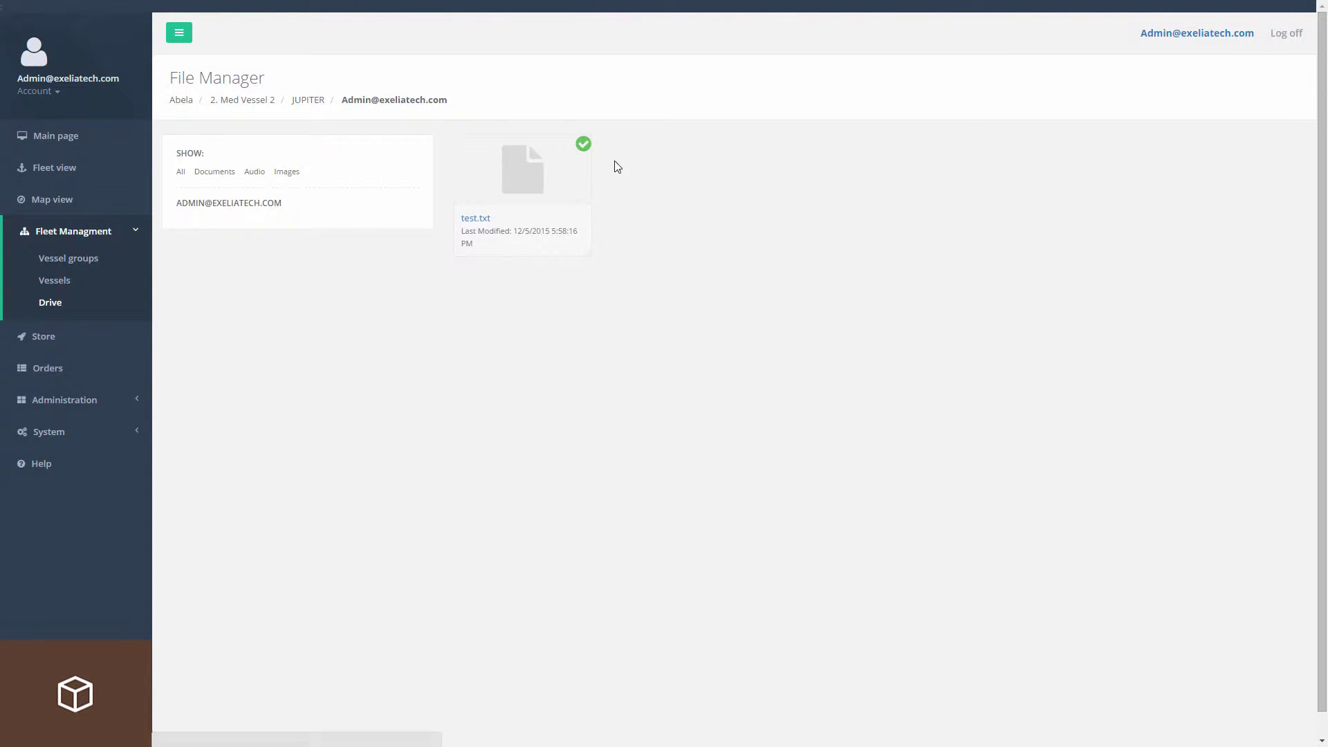
key("alt+Tab")
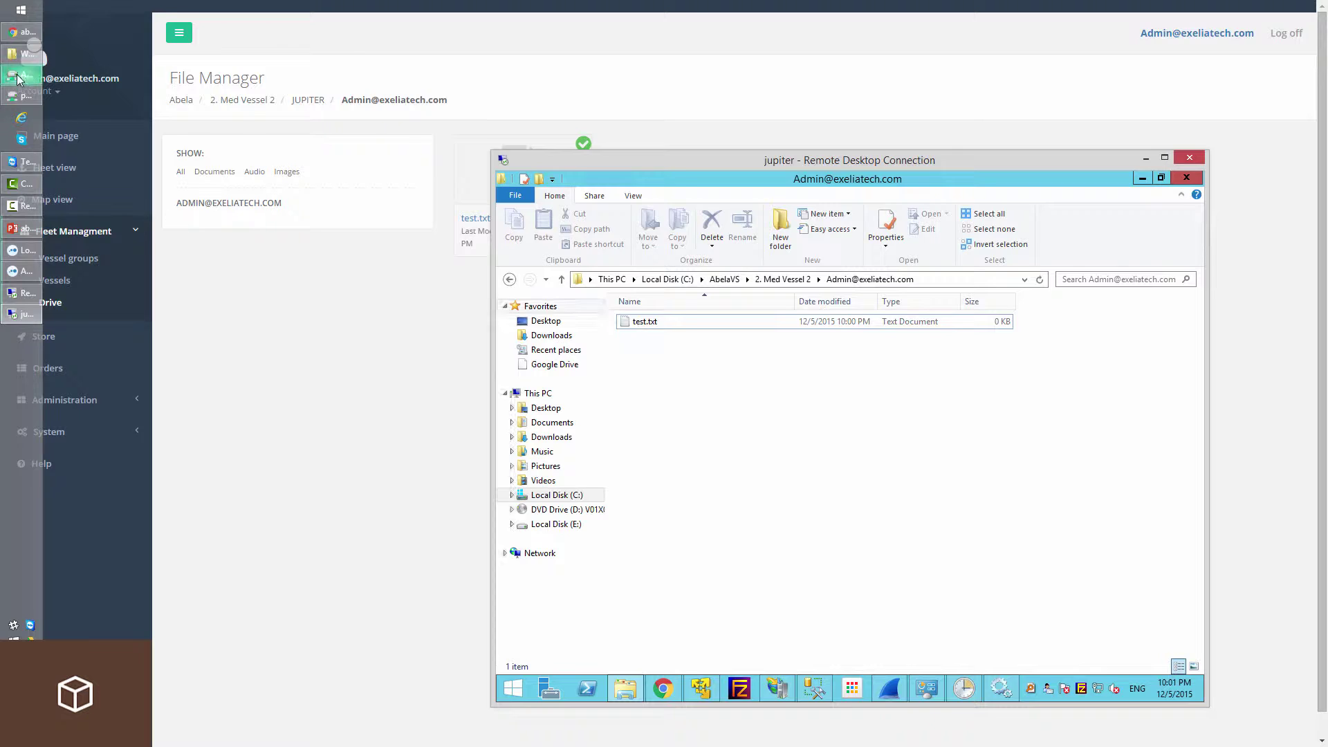
Edit test.txt on JUPITER with added text, save it, and close the editor.
left_click(19, 78)
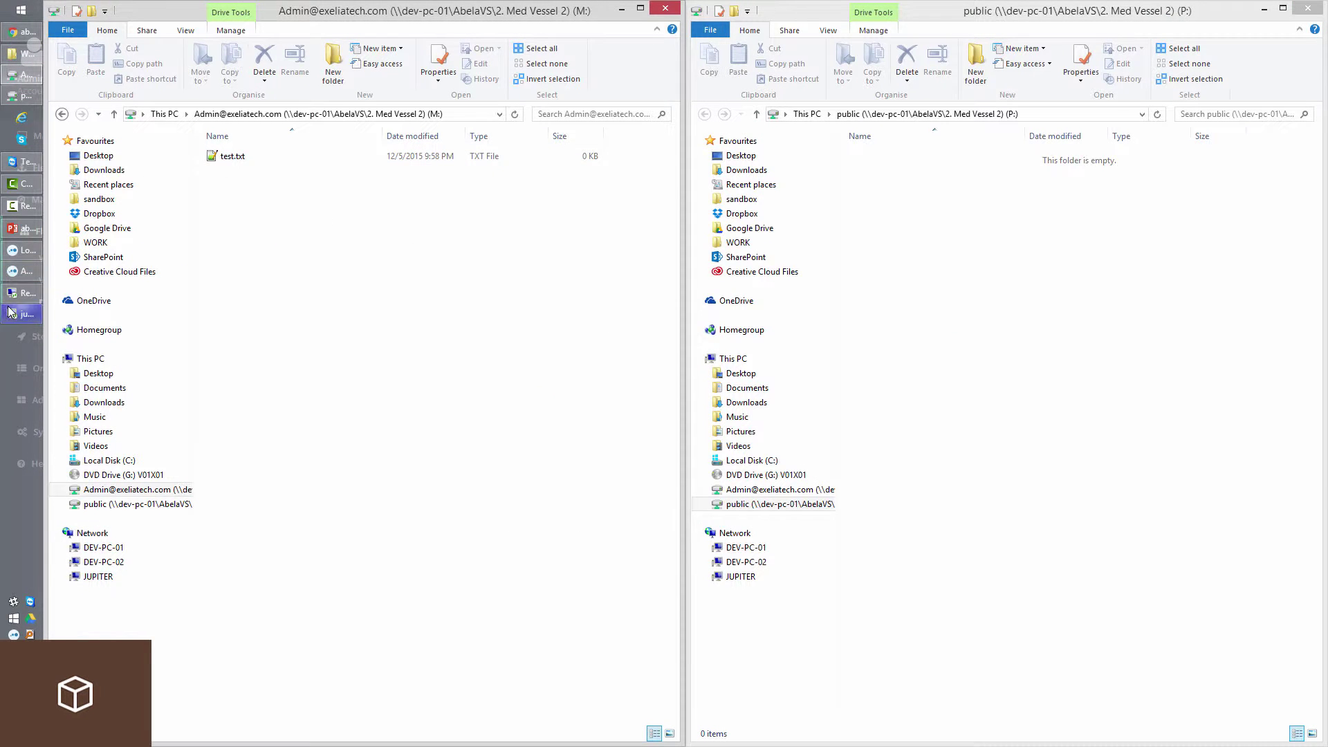
left_click(10, 311)
double_click(640, 320)
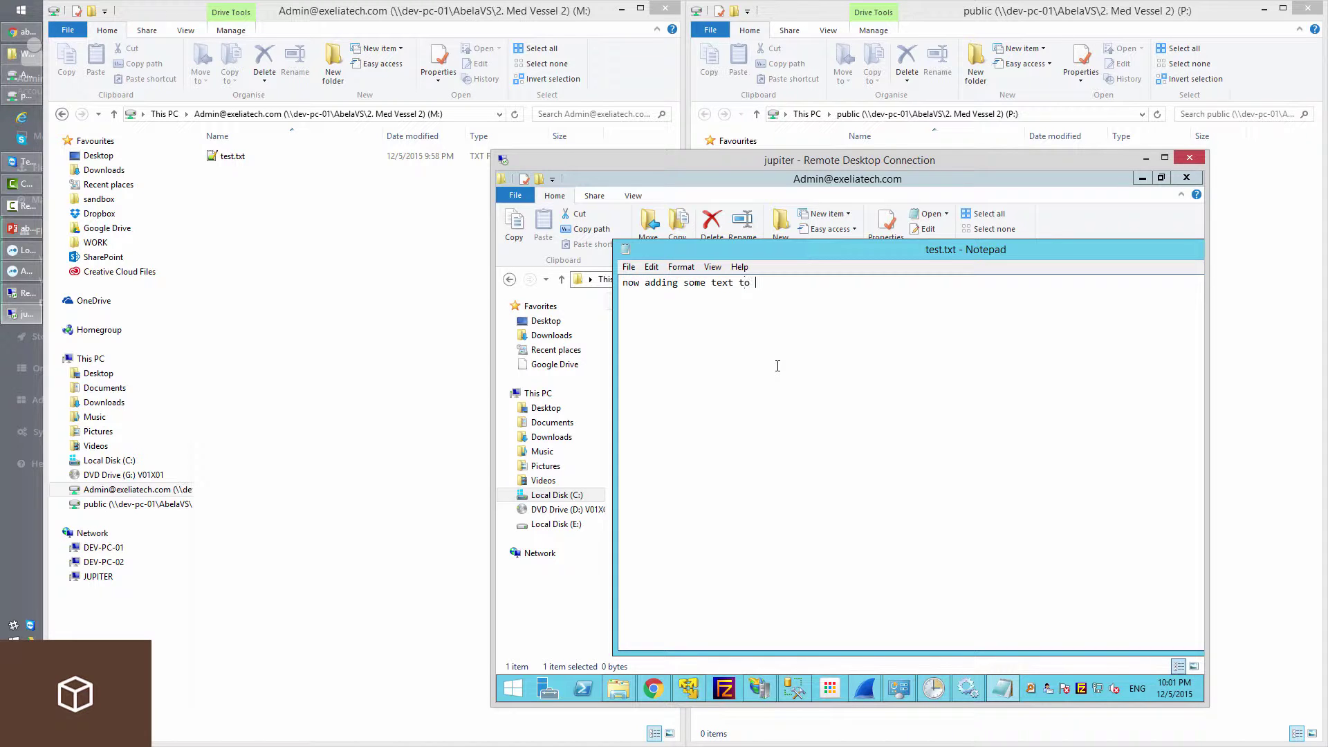
left_click(629, 266)
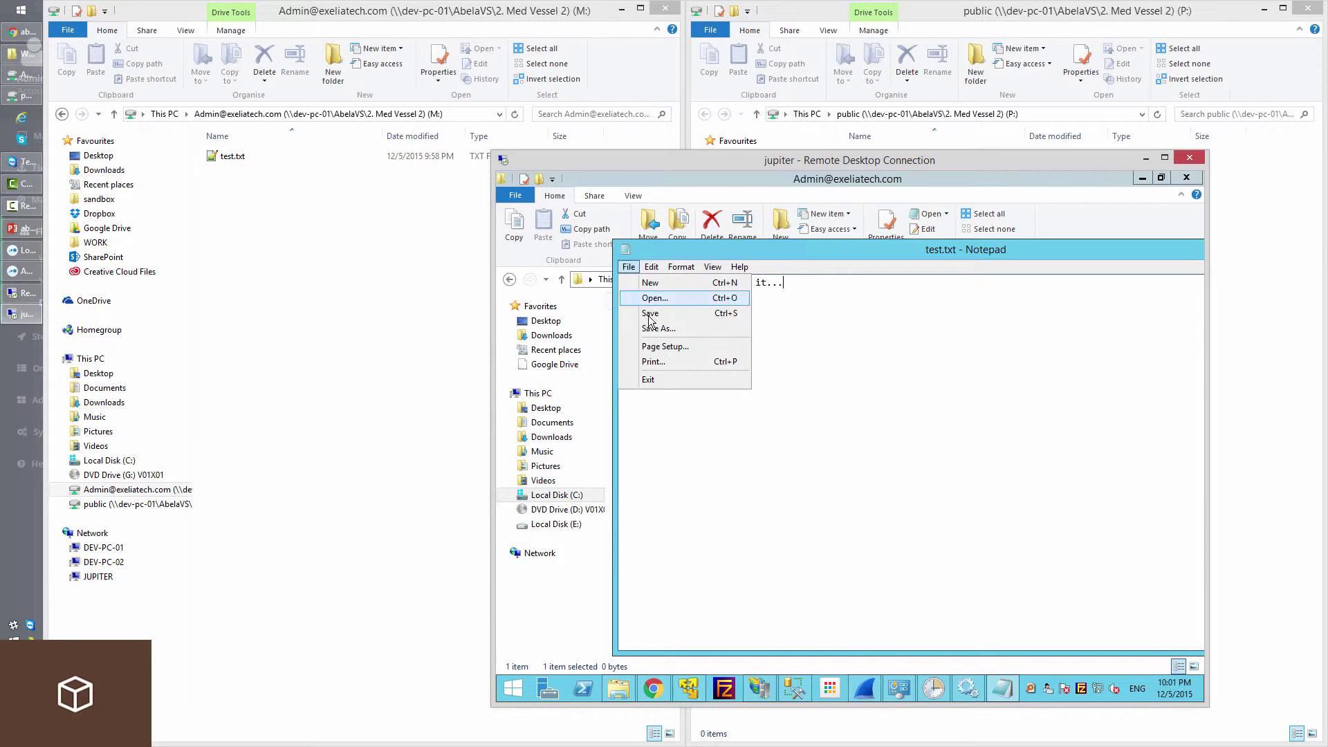
left_click(643, 312)
left_click(628, 266)
left_click(643, 372)
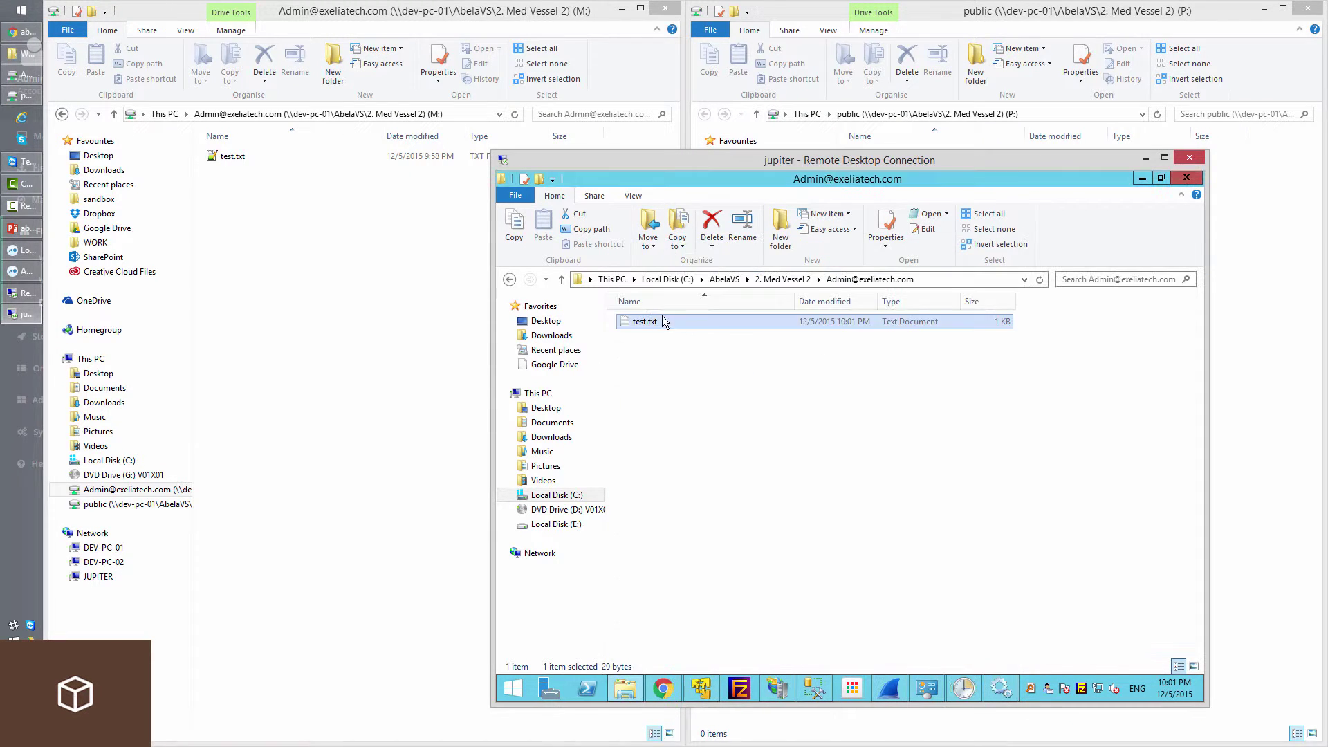
left_click(1016, 371)
left_click(995, 322)
left_click(798, 380)
Set test.txt's abela.io update method to Auto and save the change.
left_click(327, 293)
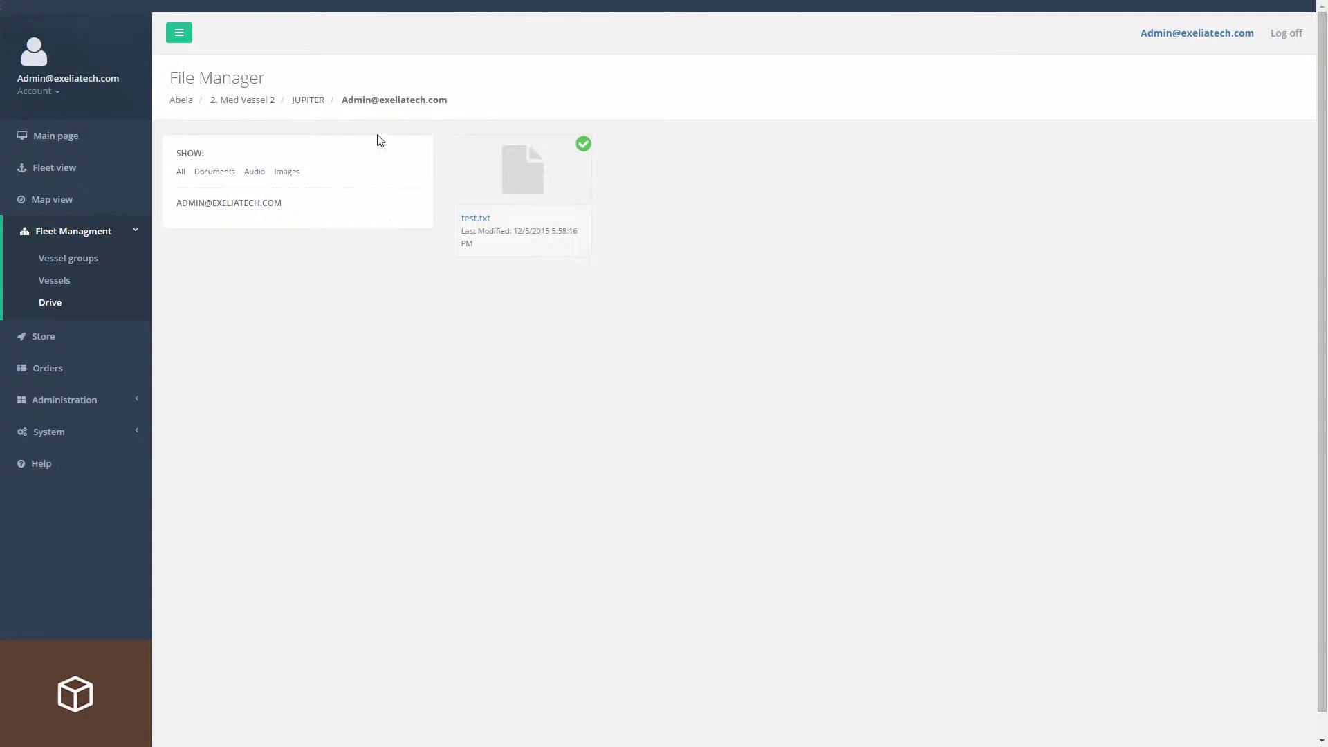
right_click(549, 200)
left_click(616, 208)
left_click(582, 97)
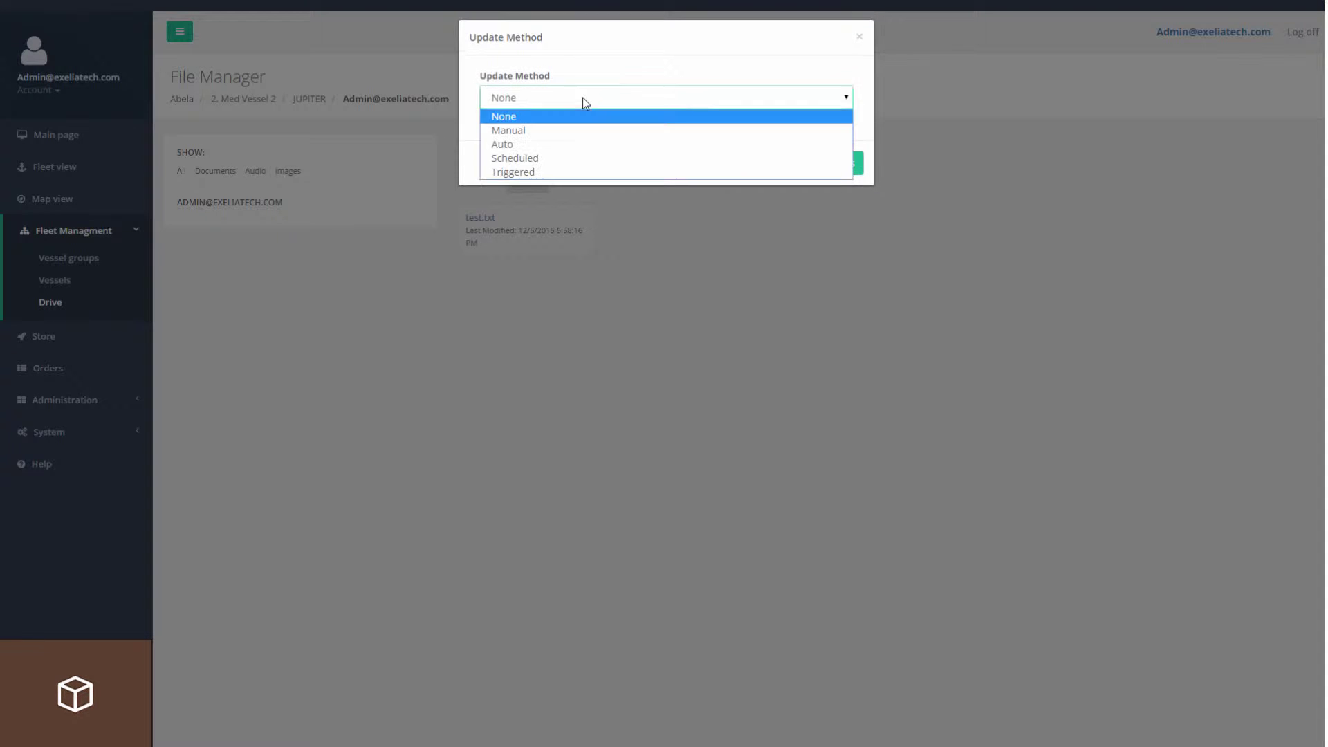
left_click(529, 144)
left_click(831, 171)
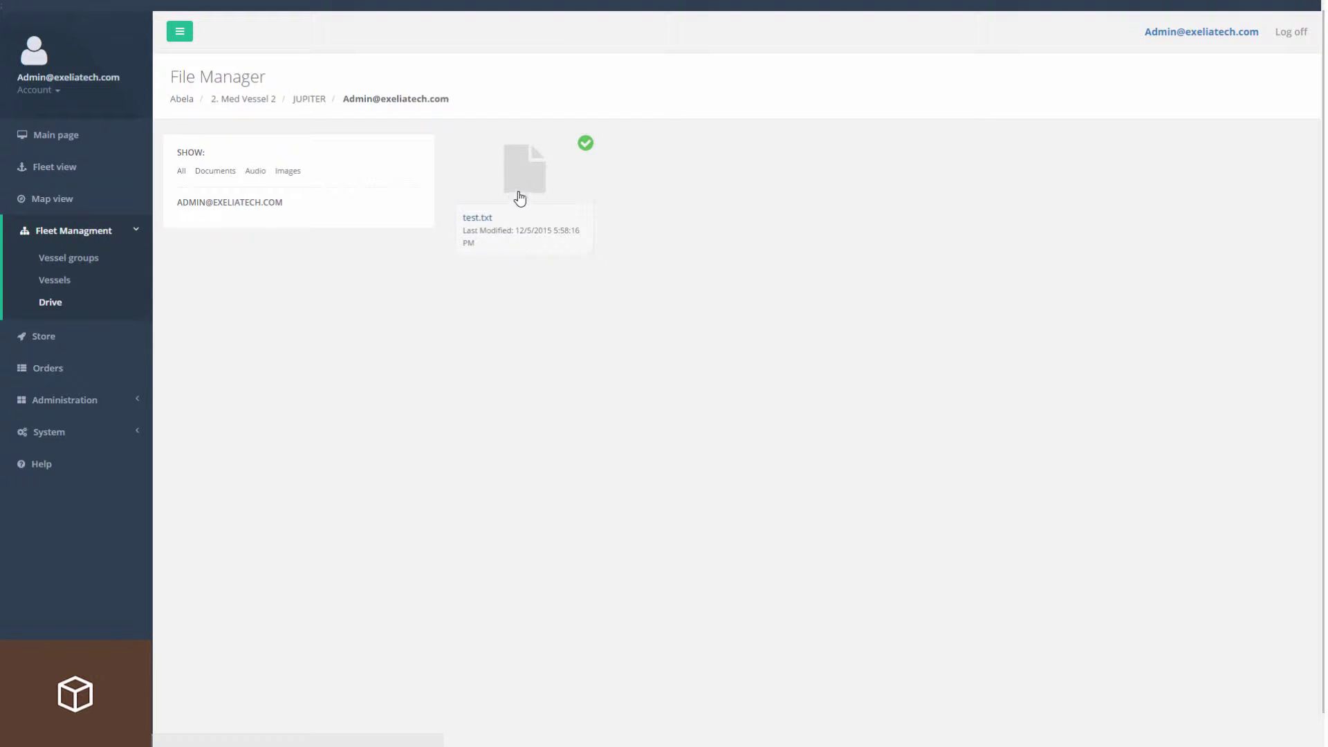
Open DEV-PC-01's admin user folder in abela.io.
left_click(268, 101)
left_click(215, 225)
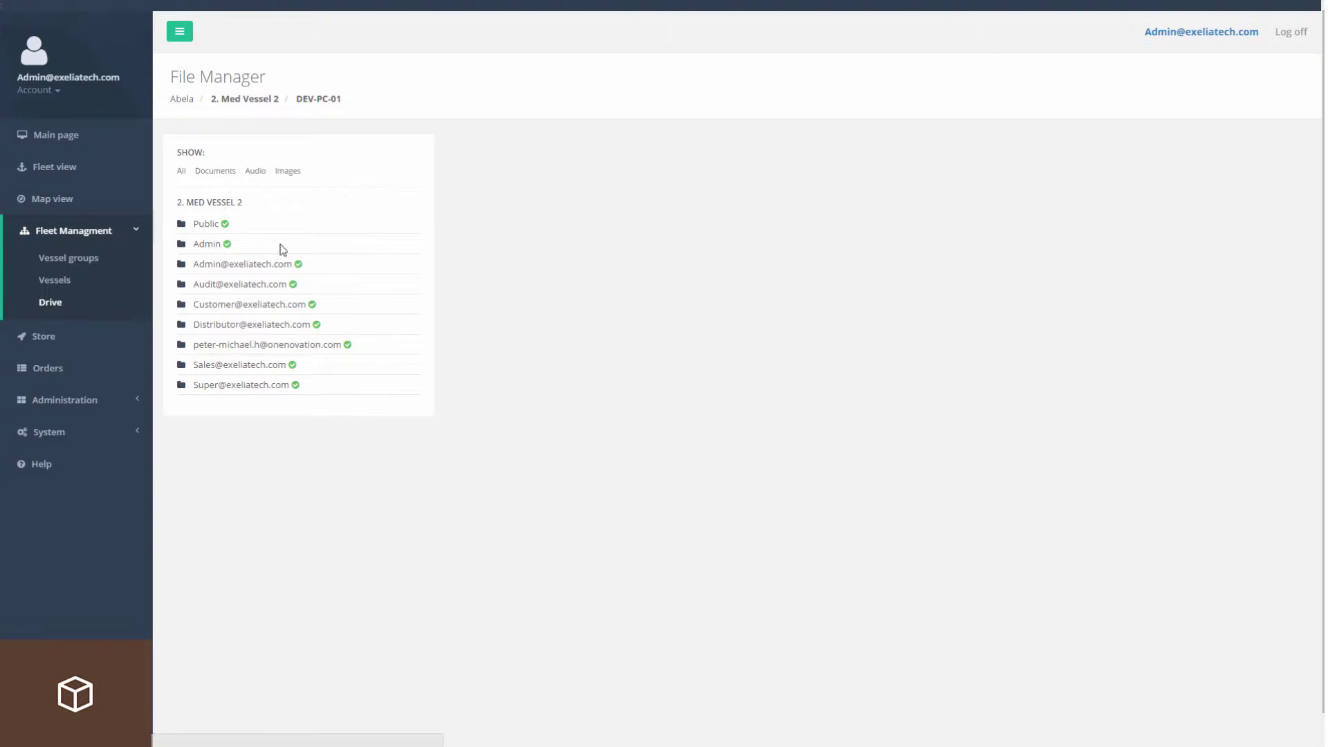
left_click(220, 264)
key("alt+Tab")
key("alt+Tab")
key("alt+Tab")
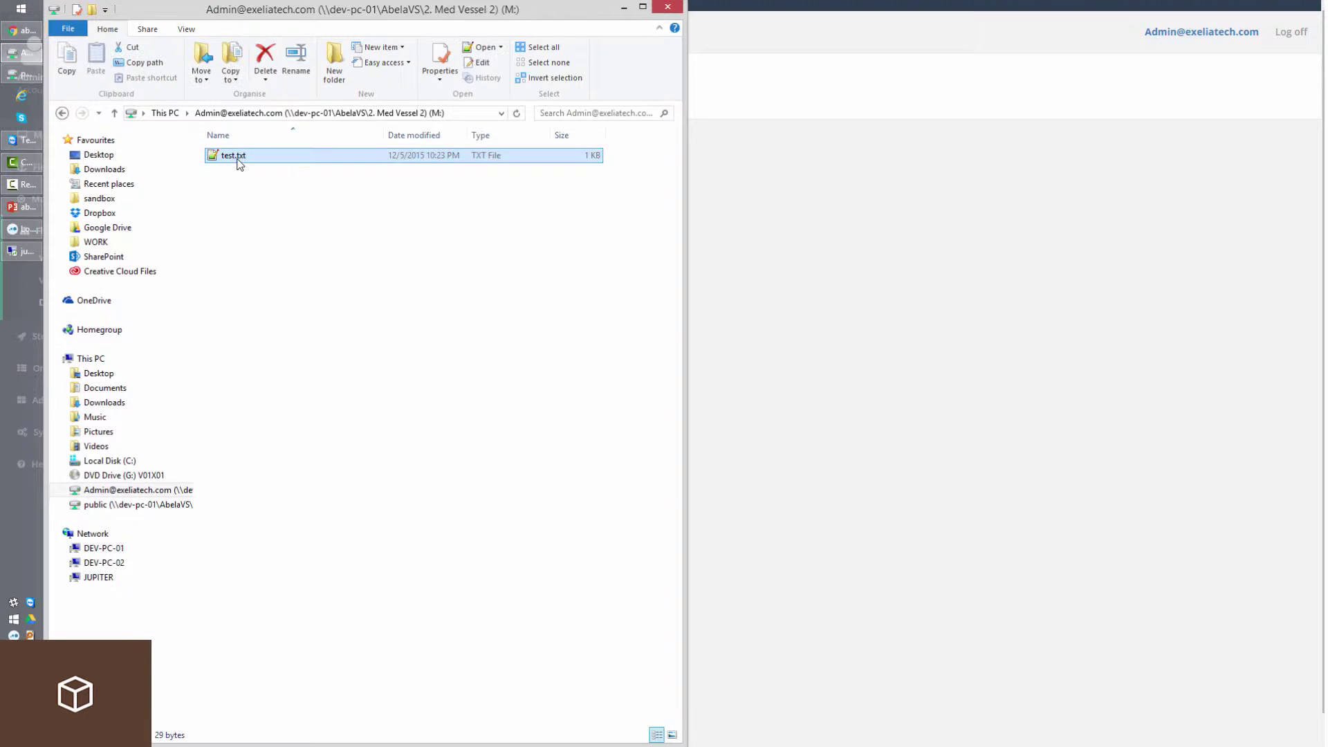
Check test.txt's synced text on drive M:, then close both text editors.
double_click(238, 159)
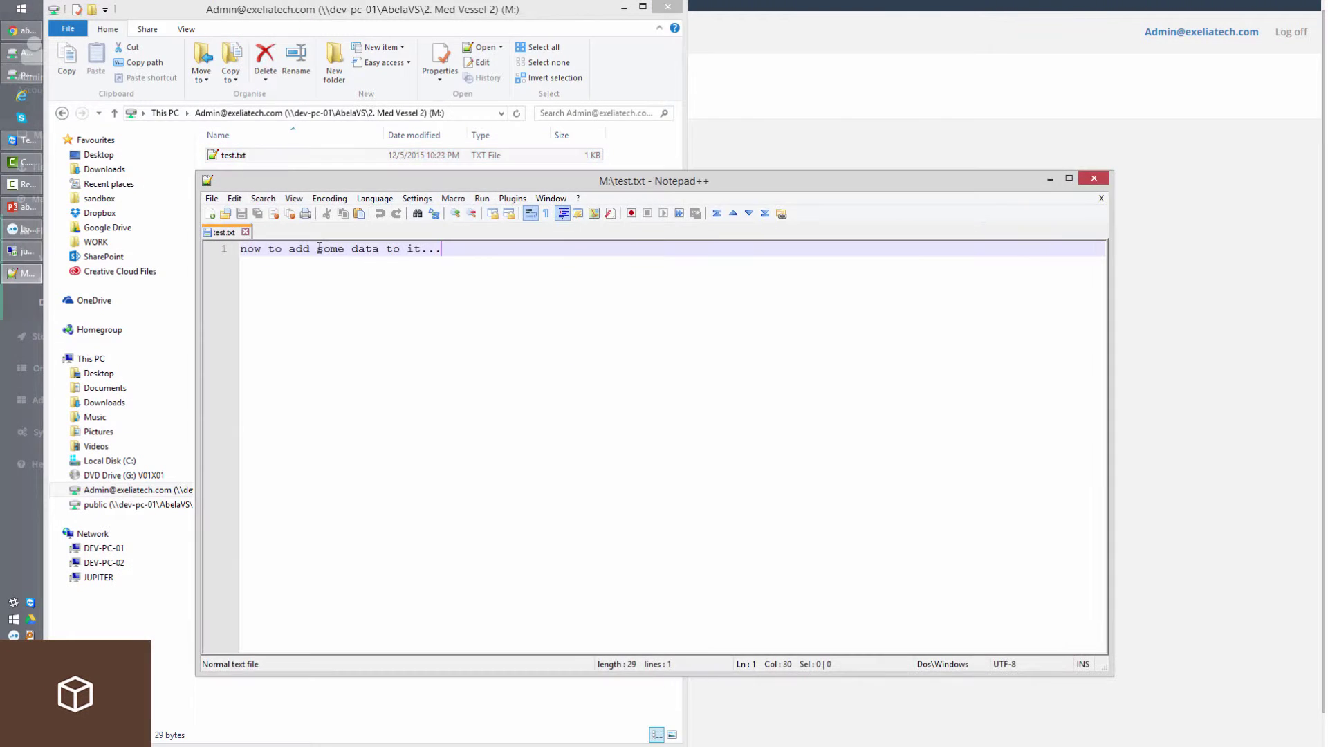
left_click_drag(512, 251, 256, 249)
left_click(15, 253)
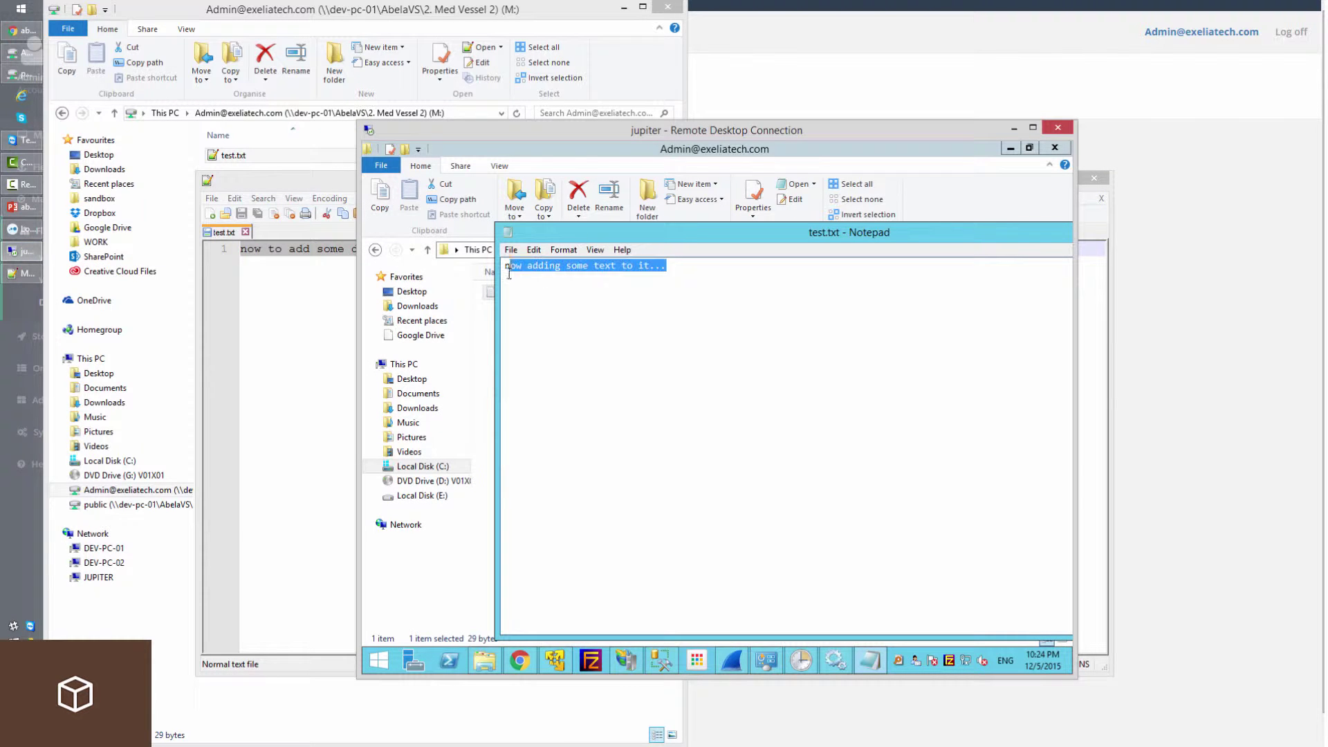
left_click(511, 249)
left_click(532, 366)
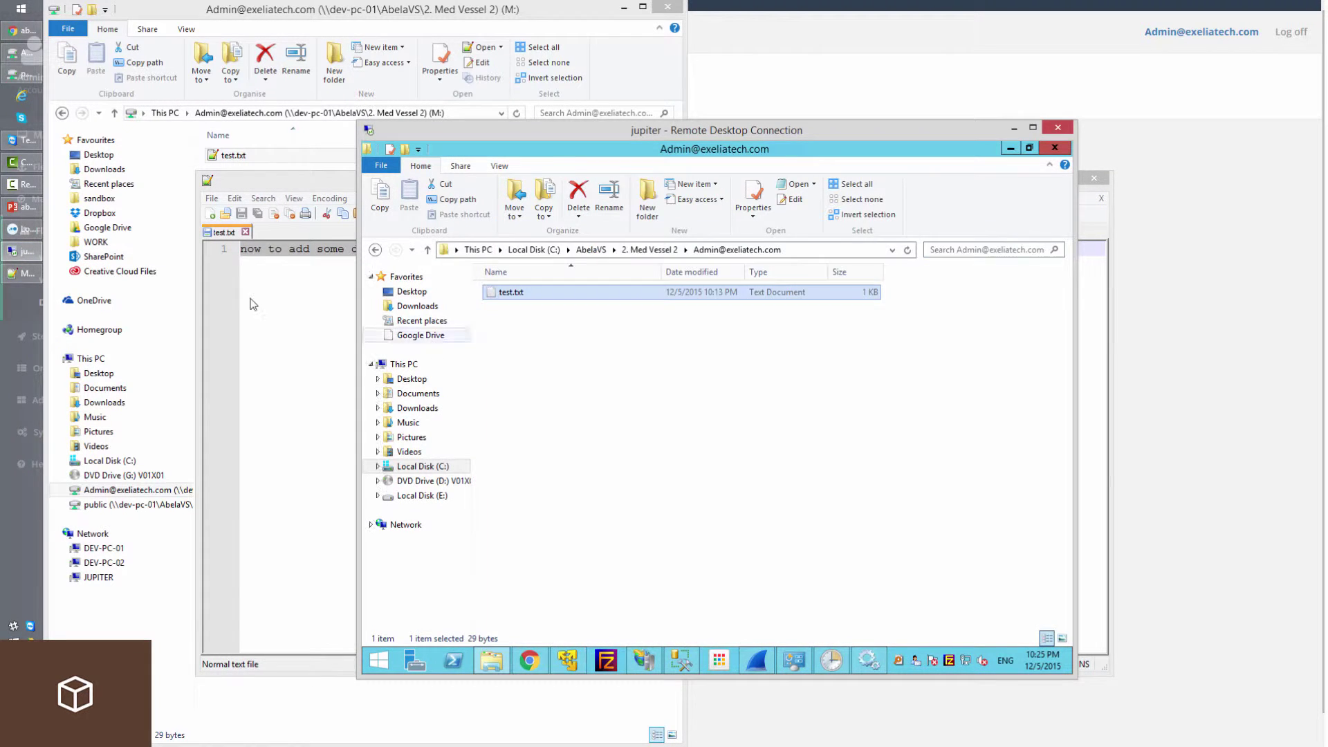
left_click(253, 299)
left_click(1093, 178)
left_click(288, 256)
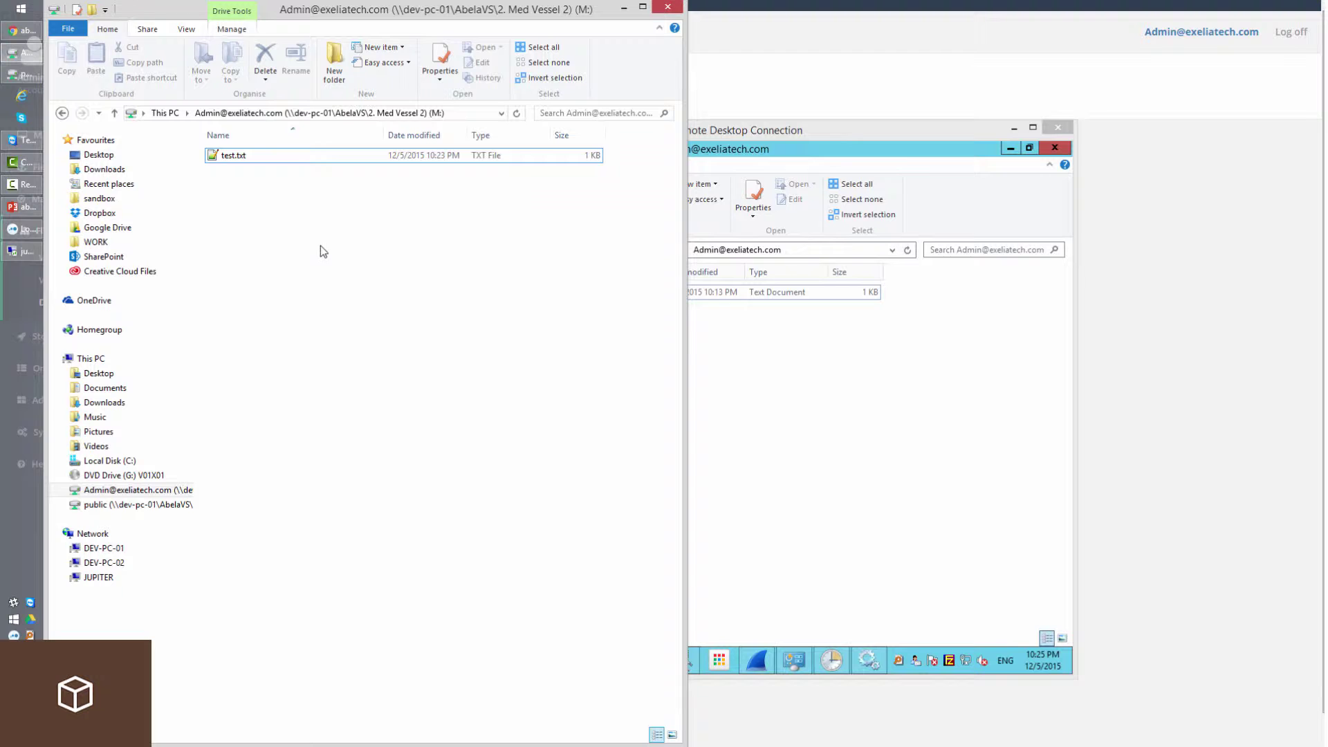
Paste the ZS2 ULT Network Diagram PNG into the M: drive folder.
left_click(109, 184)
left_click(104, 170)
right_click(318, 264)
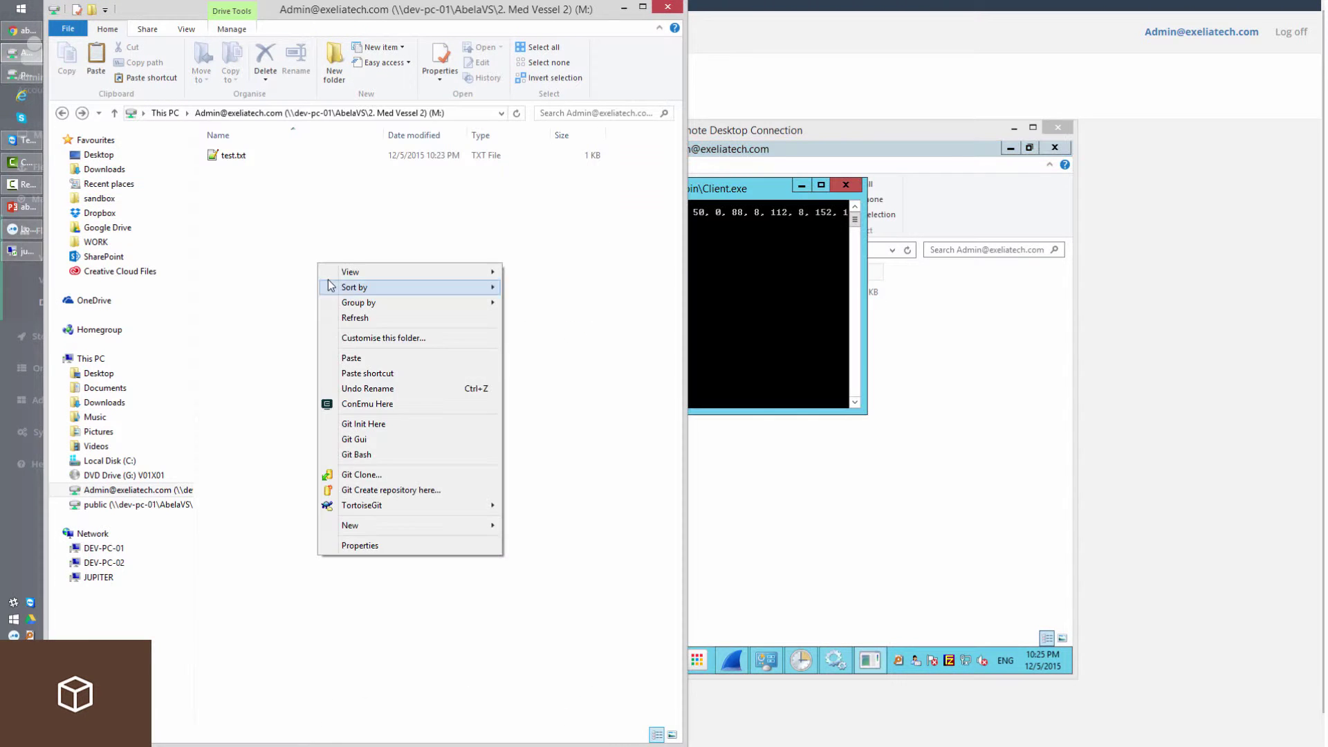
left_click(363, 358)
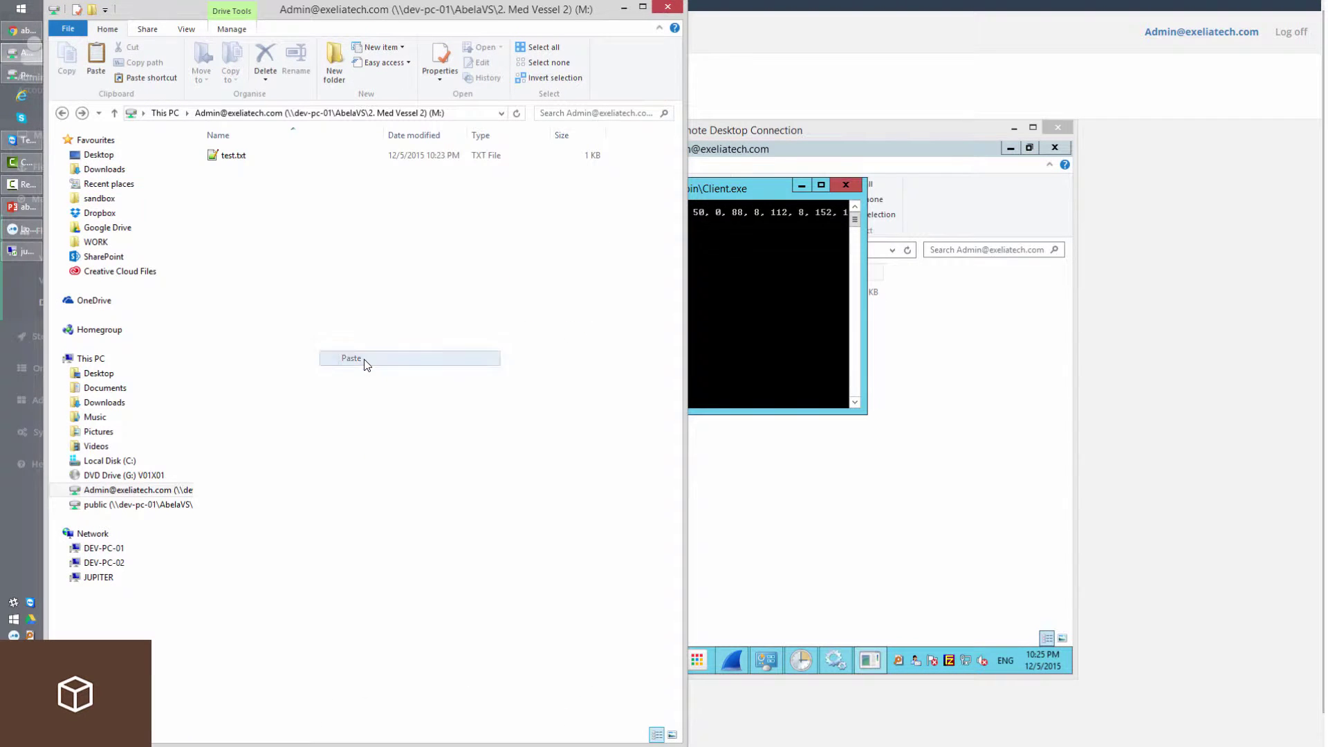
left_click(311, 213)
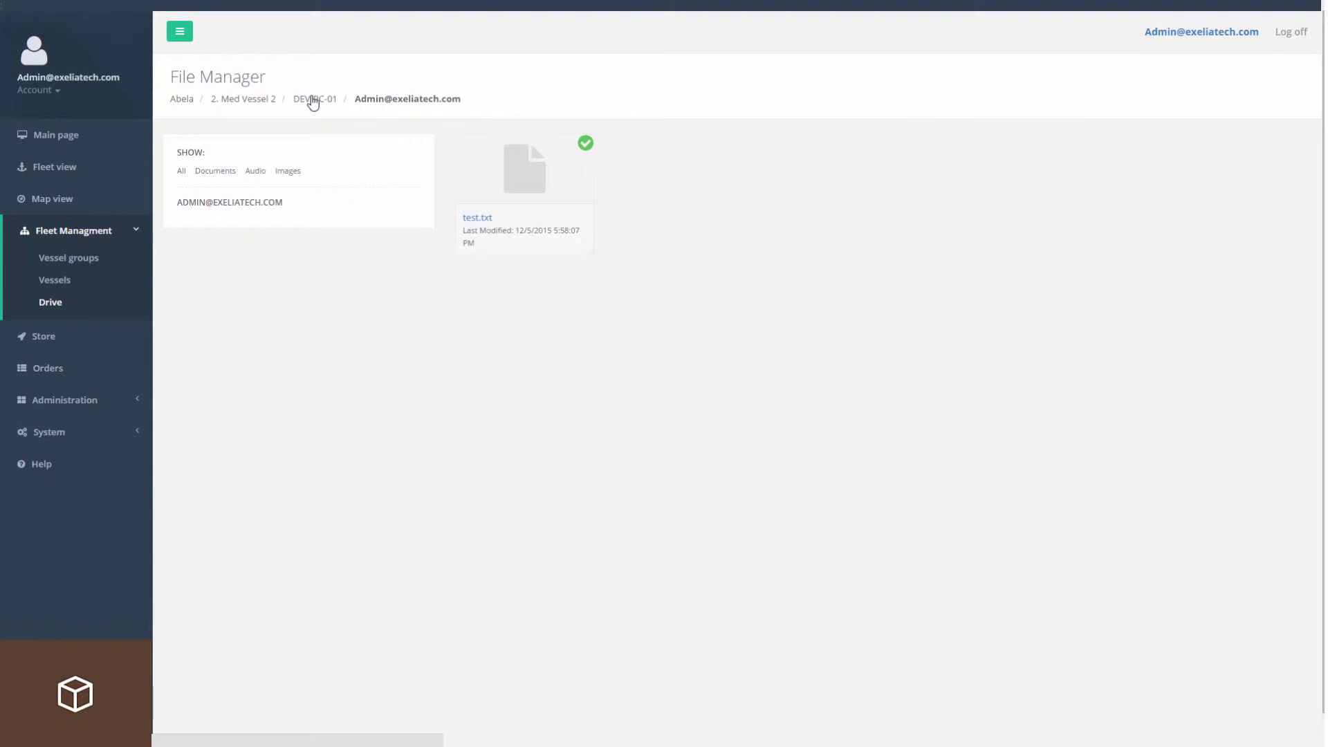
Sync the network diagram PNG to the server from DEV-PC-01's admin folder, then check JUPITER.
left_click(311, 100)
left_click(242, 268)
right_click(679, 190)
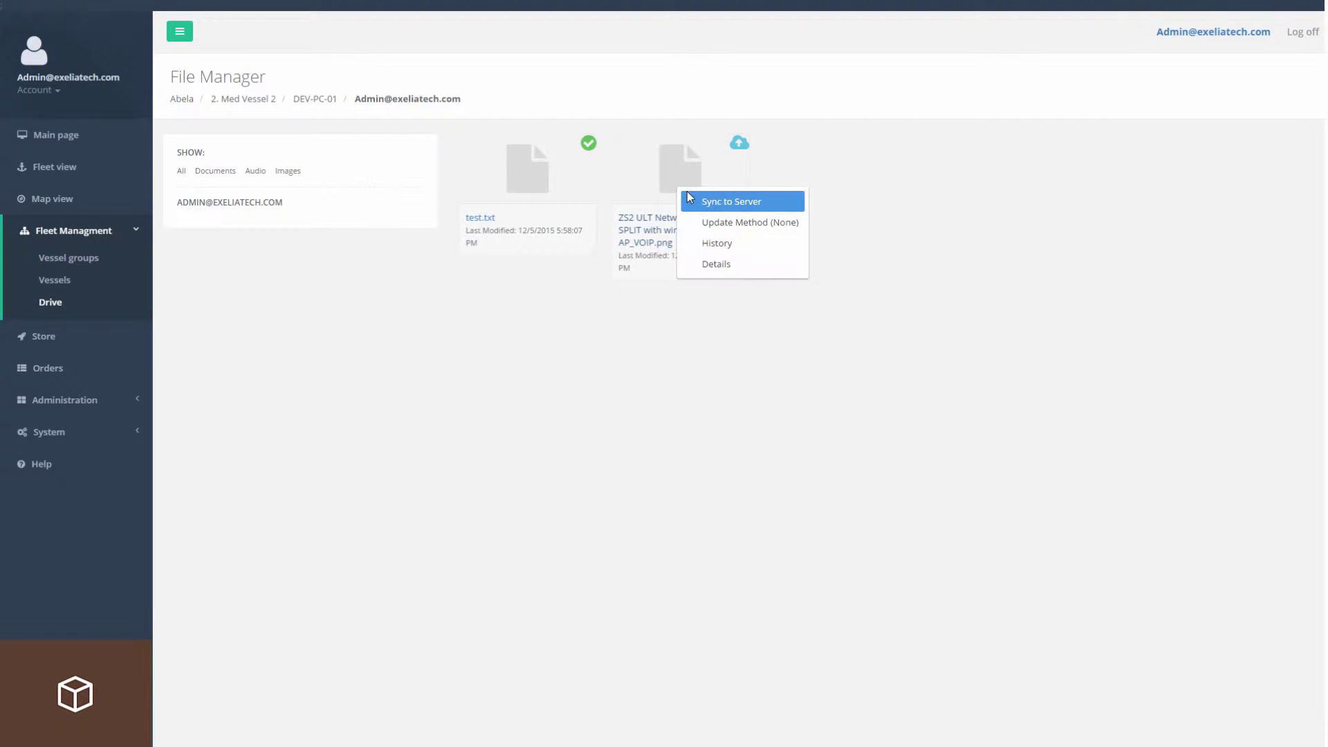
left_click(687, 191)
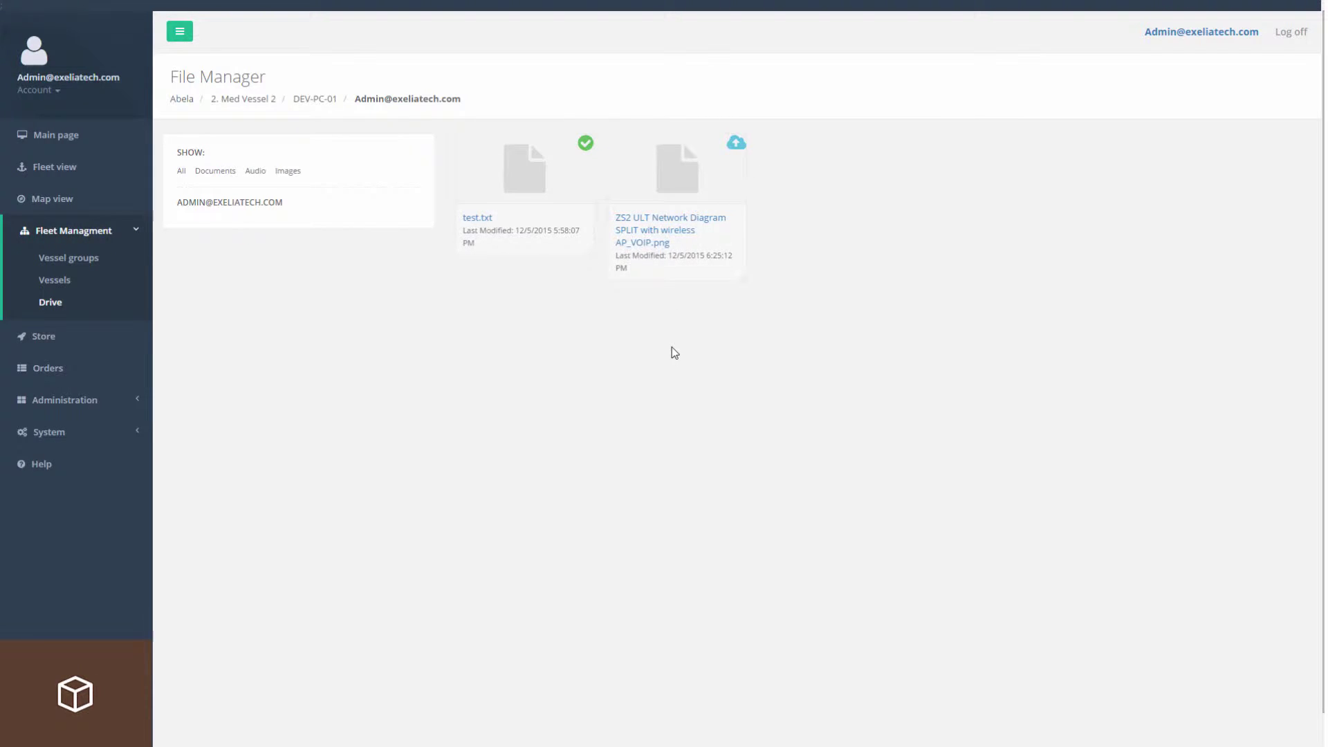
left_click(246, 99)
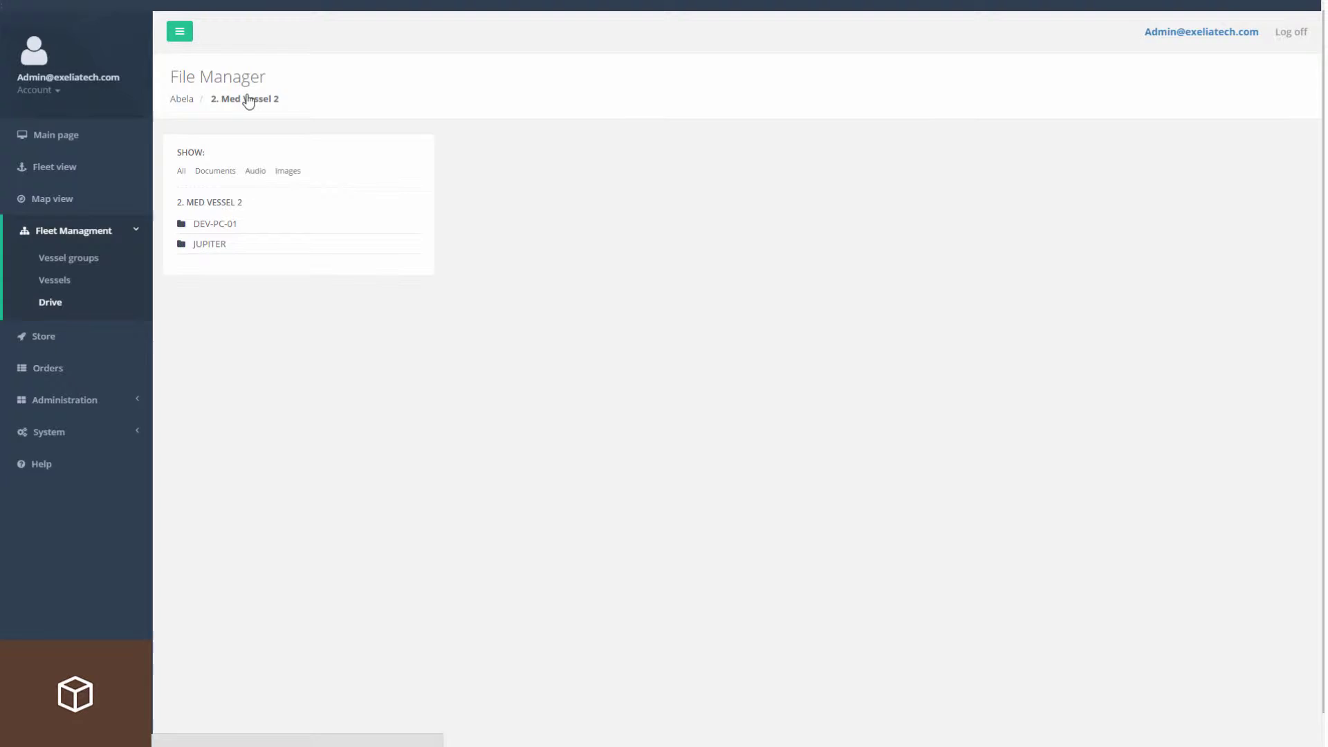
left_click(220, 244)
left_click(226, 263)
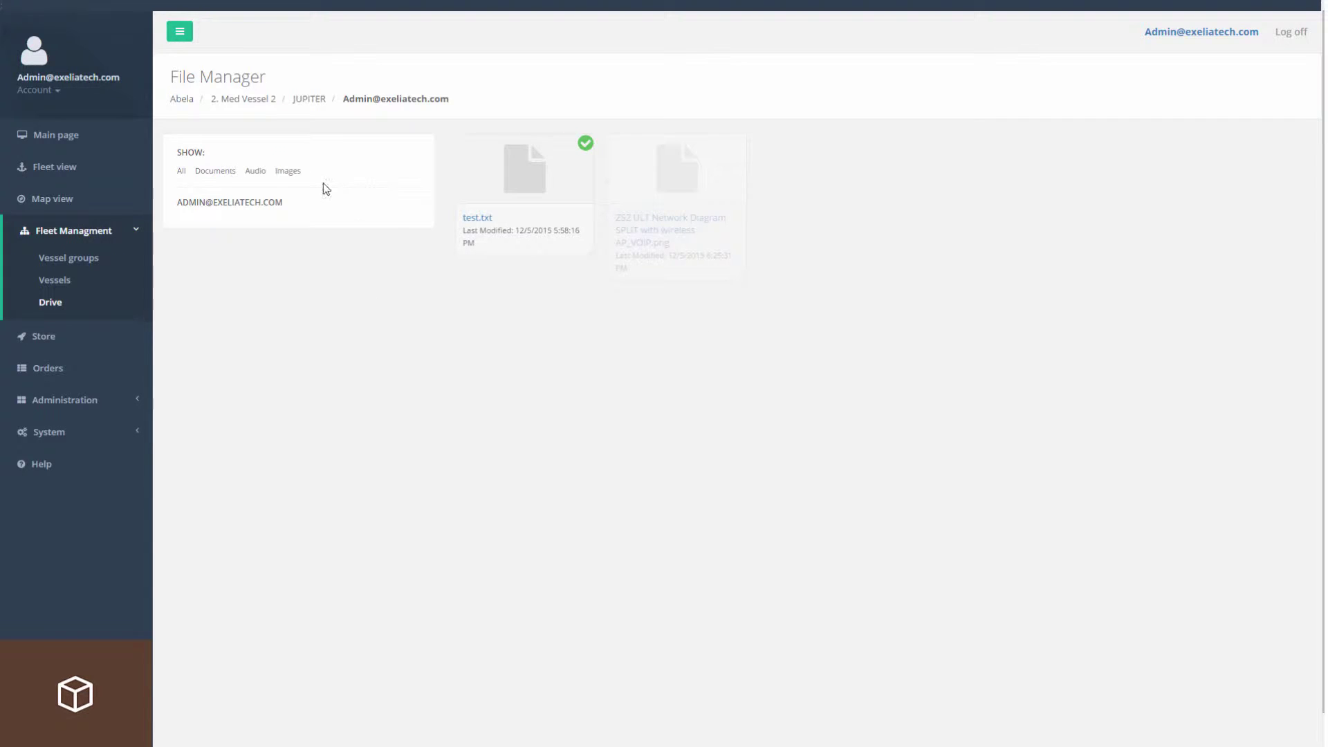
left_click(253, 102)
left_click(226, 222)
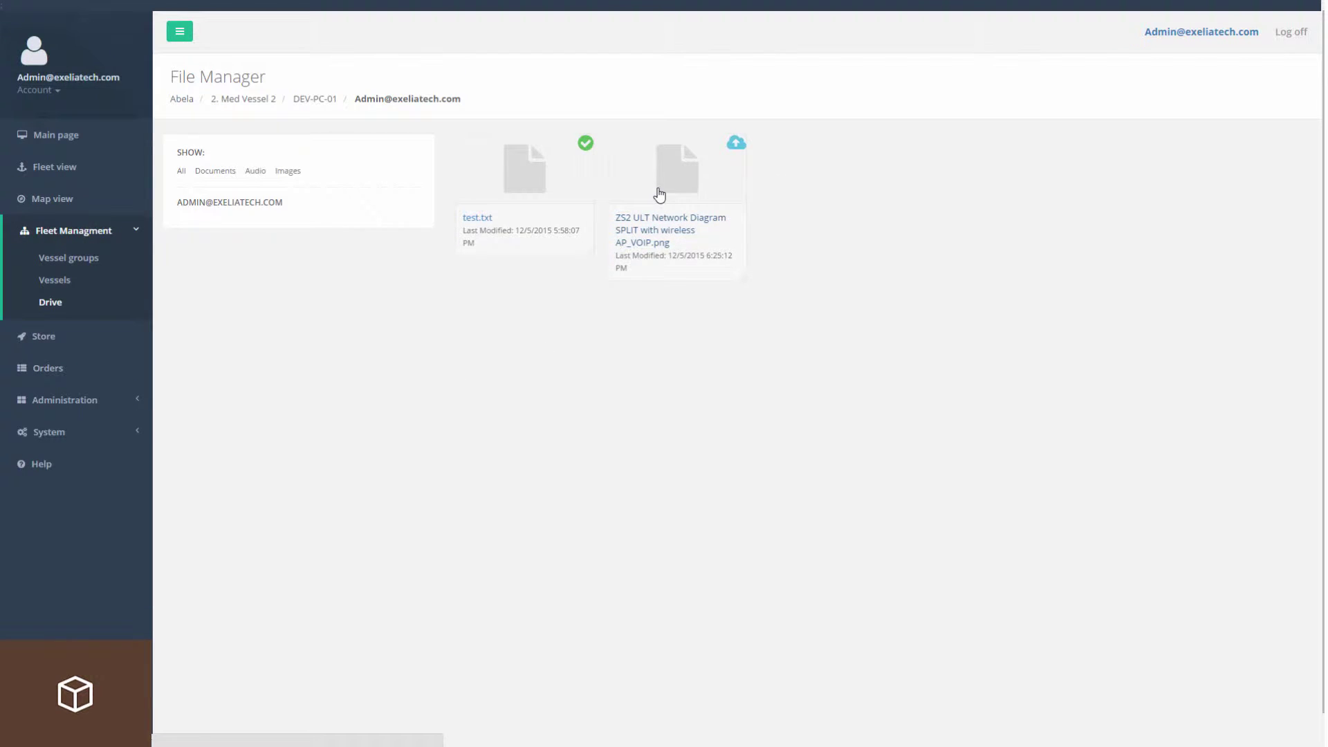
Set the network diagram PNG's update method to Scheduled.
right_click(685, 188)
left_click(740, 214)
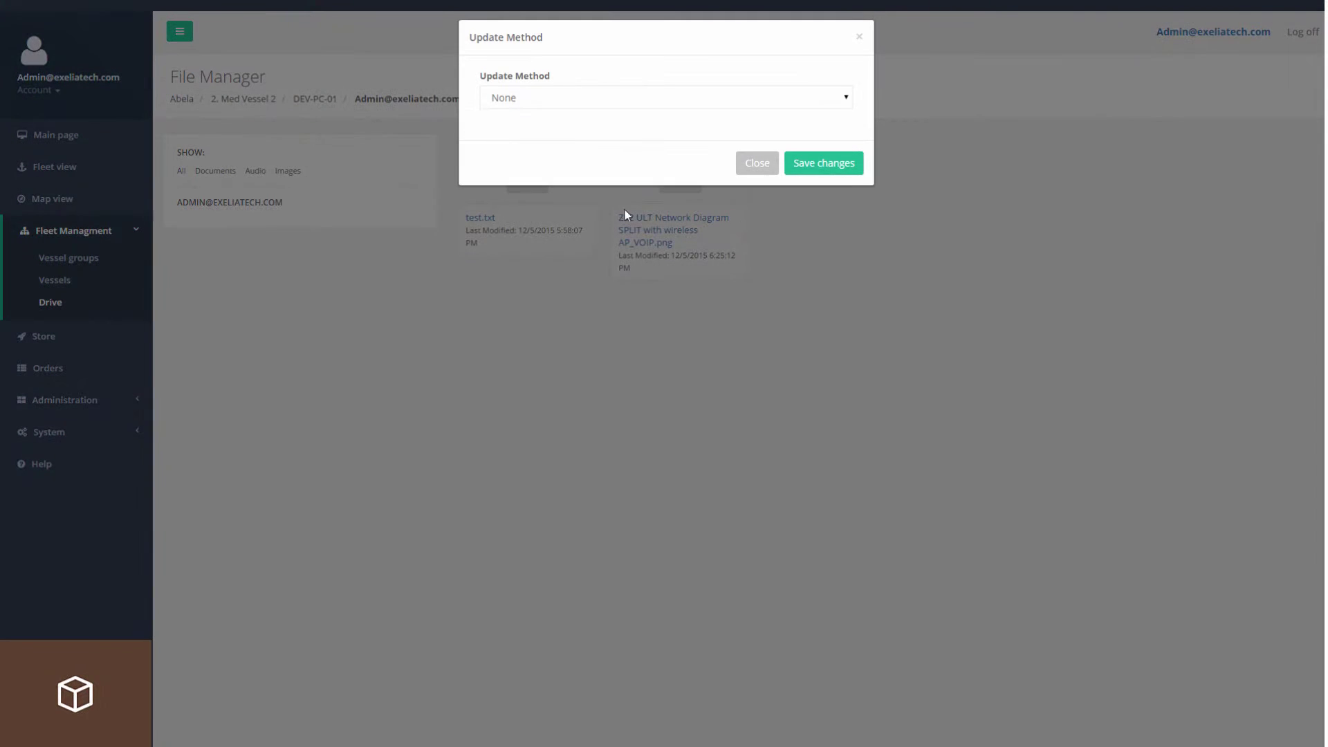
left_click(521, 102)
left_click(534, 156)
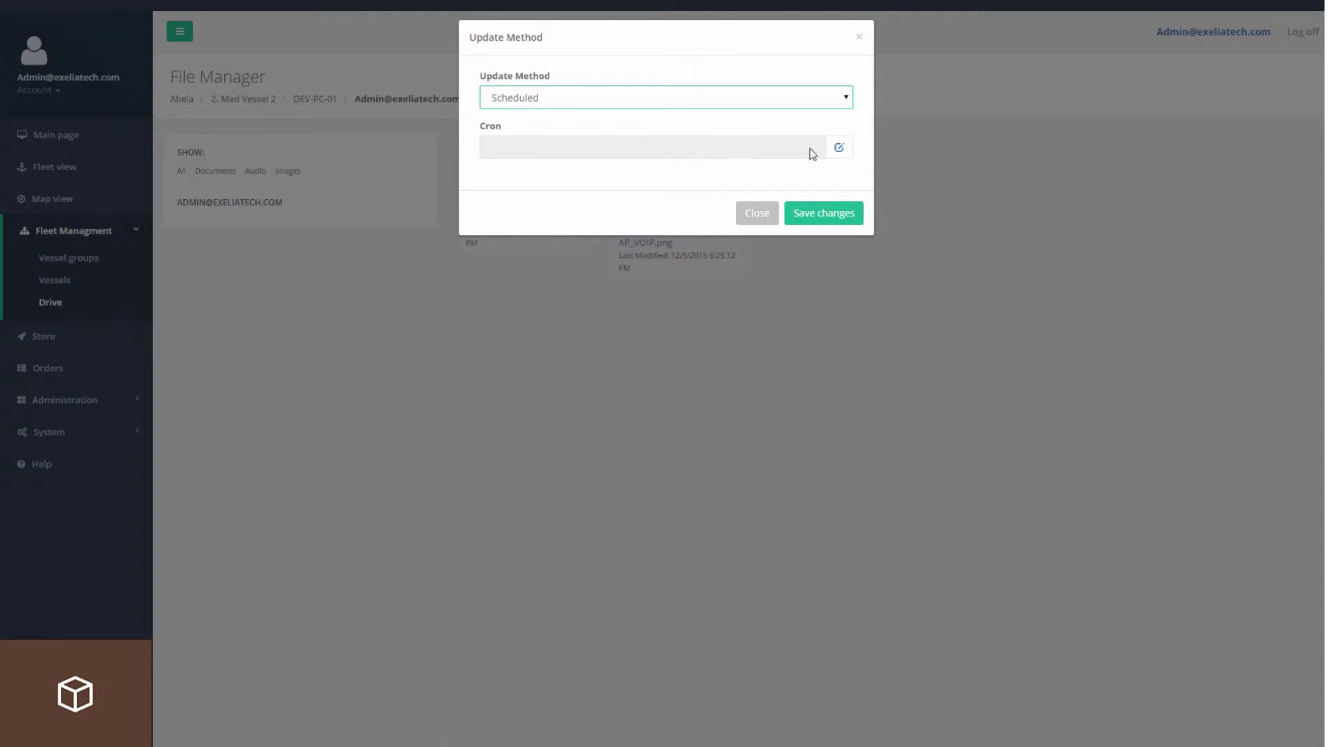
Generate a weekly cron for Tuesday, Thursday and Saturday at 23:01 and close the settings.
left_click(839, 148)
left_click(778, 218)
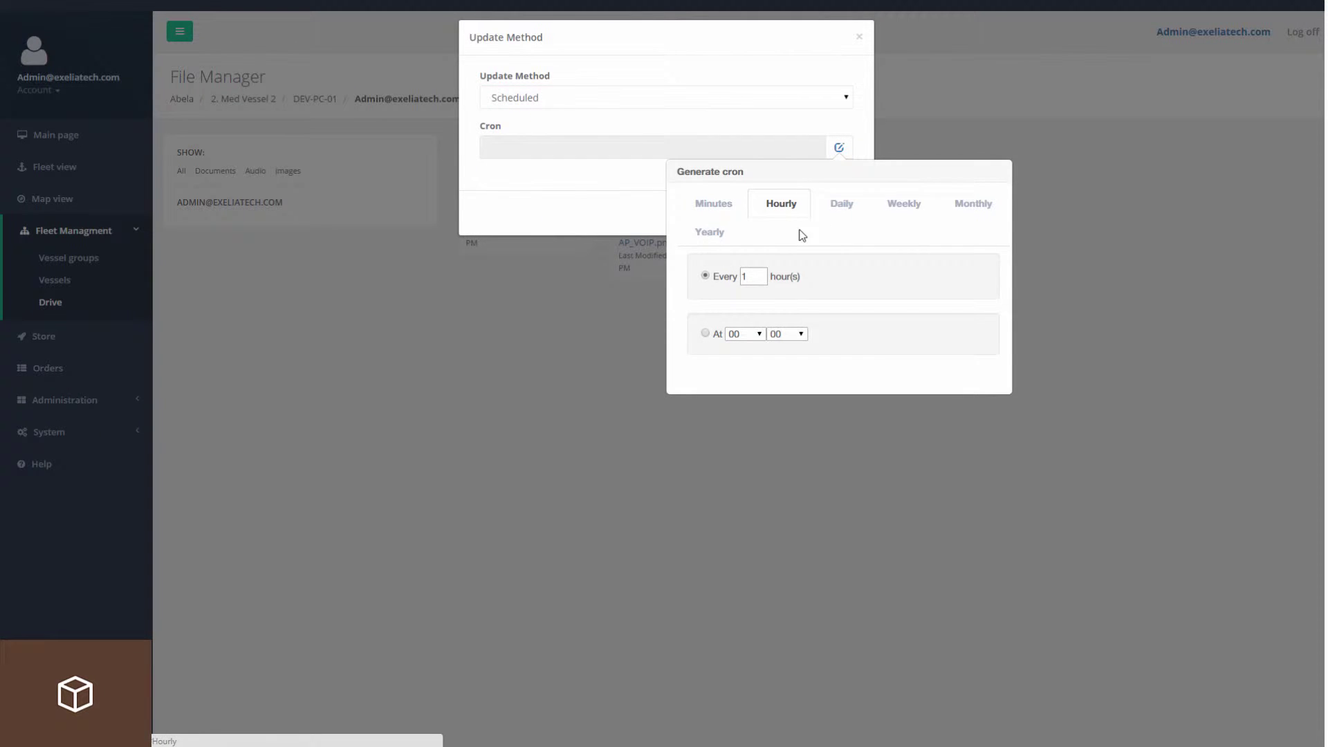
left_click(840, 203)
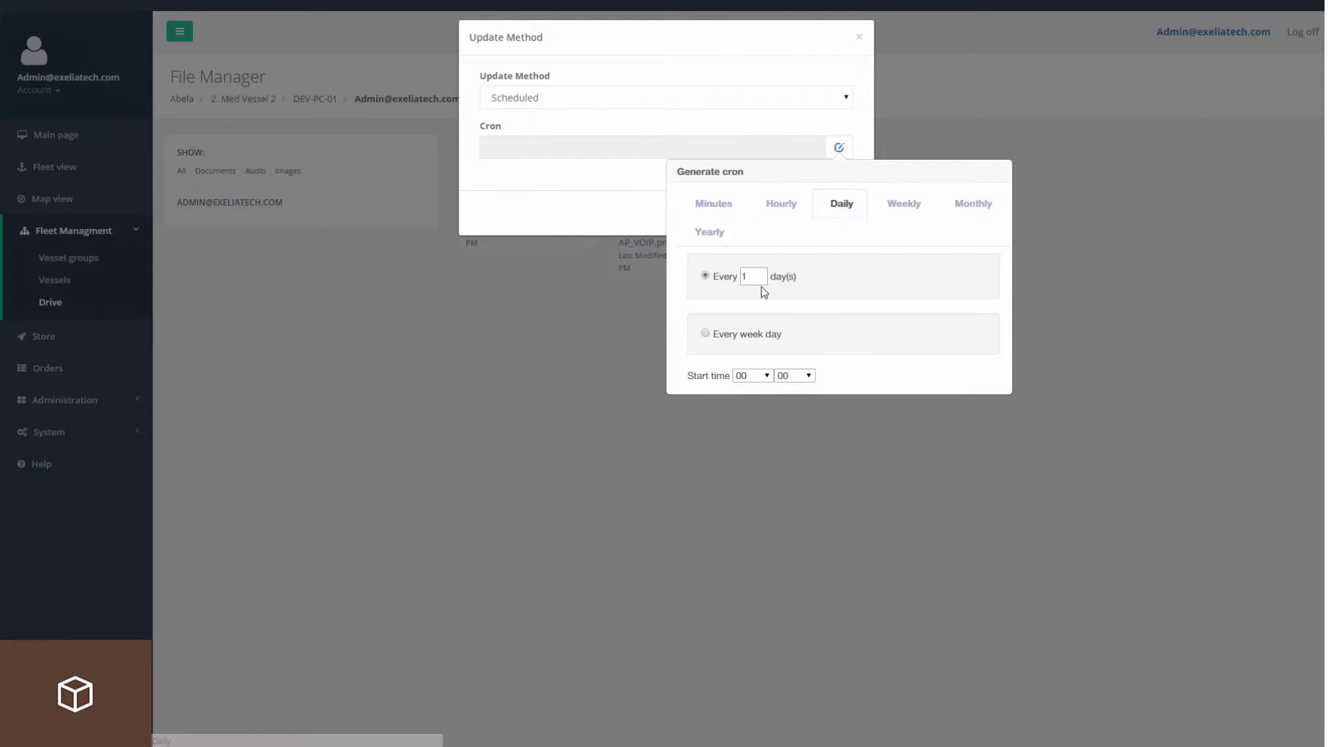
left_click(706, 333)
left_click(903, 203)
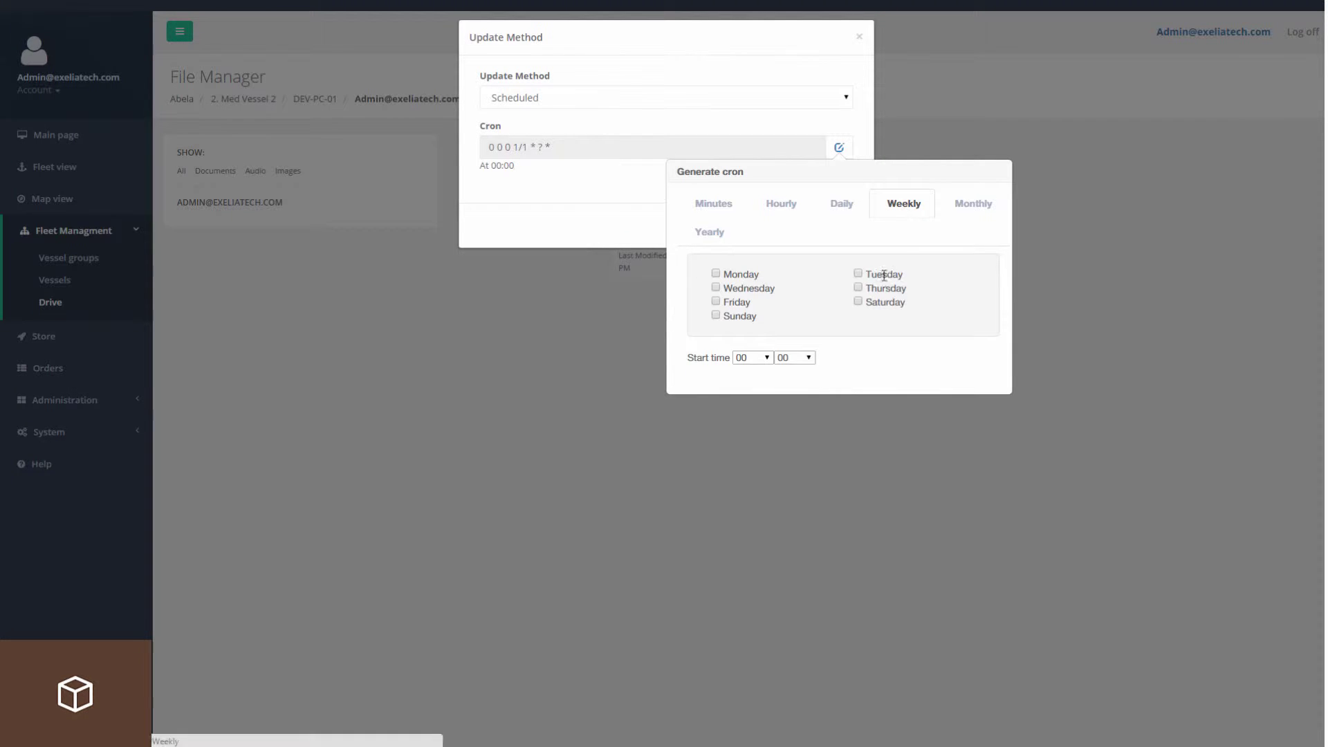
left_click(857, 274)
left_click(792, 358)
left_click(788, 383)
left_click(765, 359)
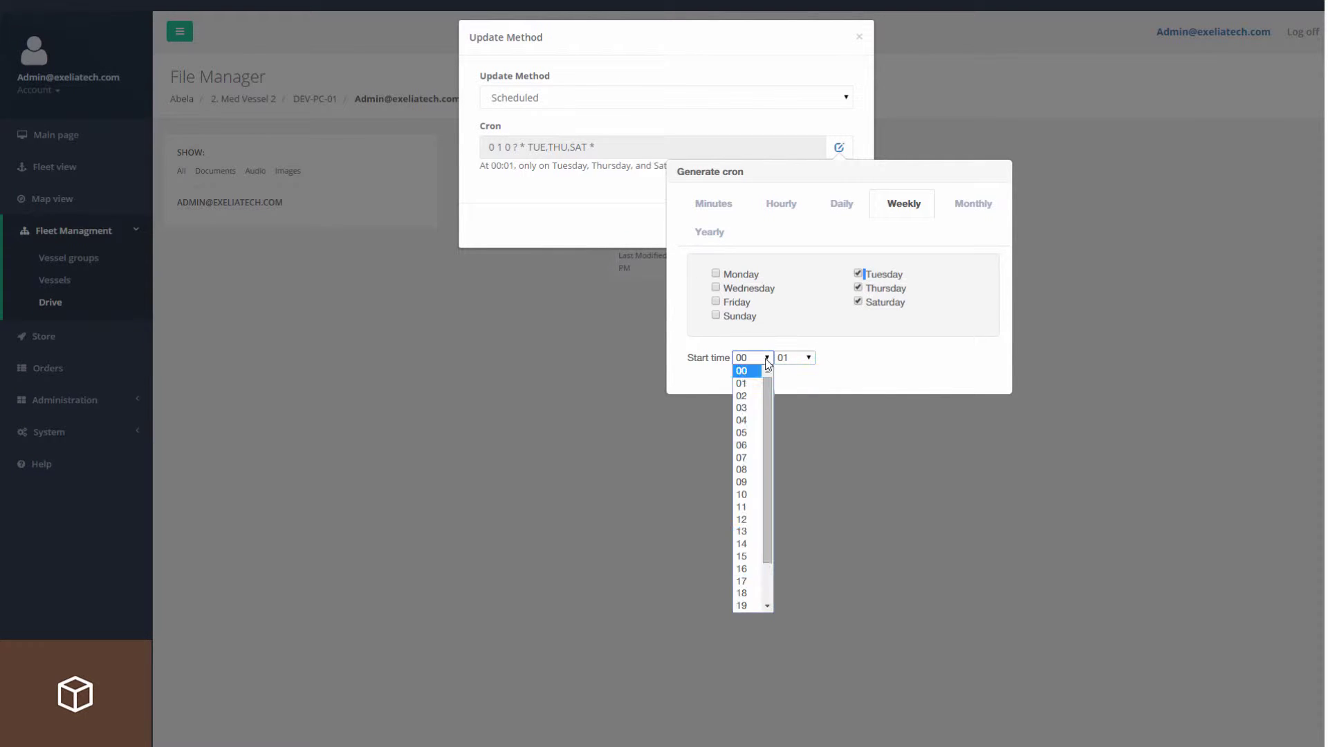
left_click(745, 605)
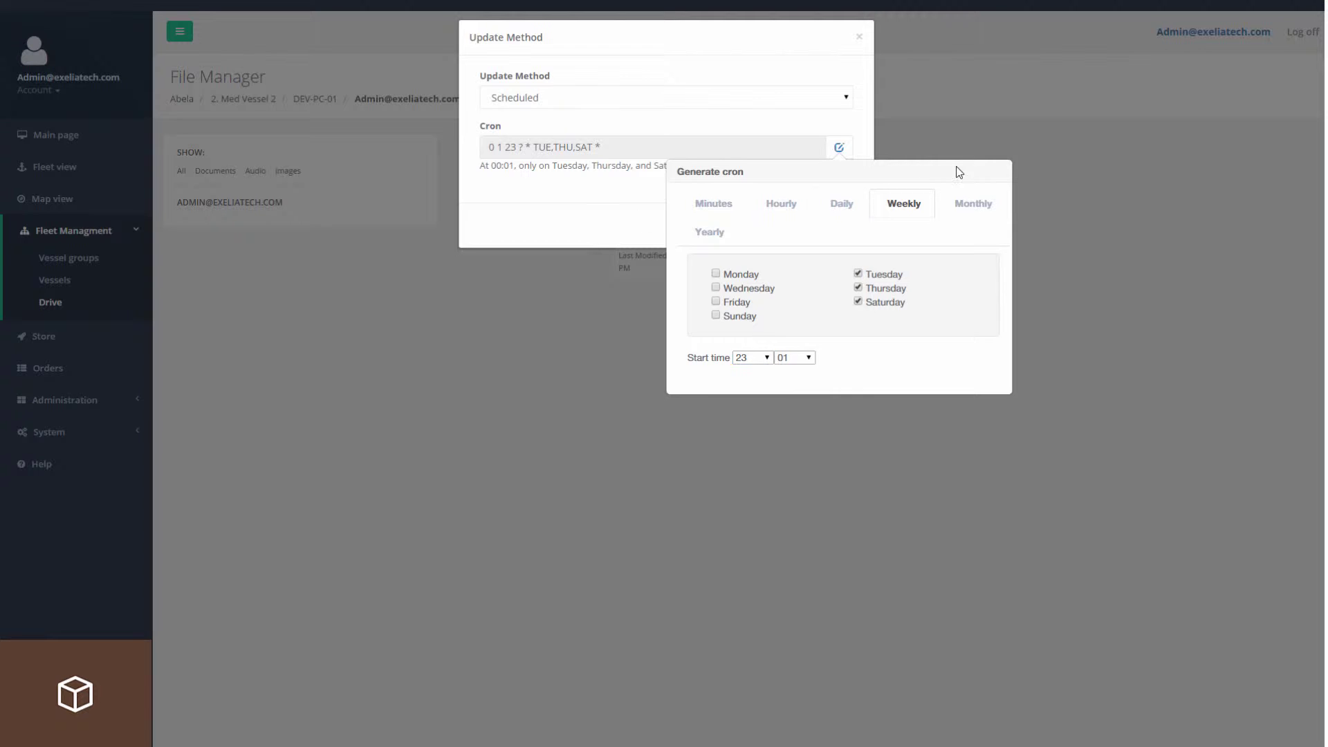
left_click(839, 147)
left_click(845, 228)
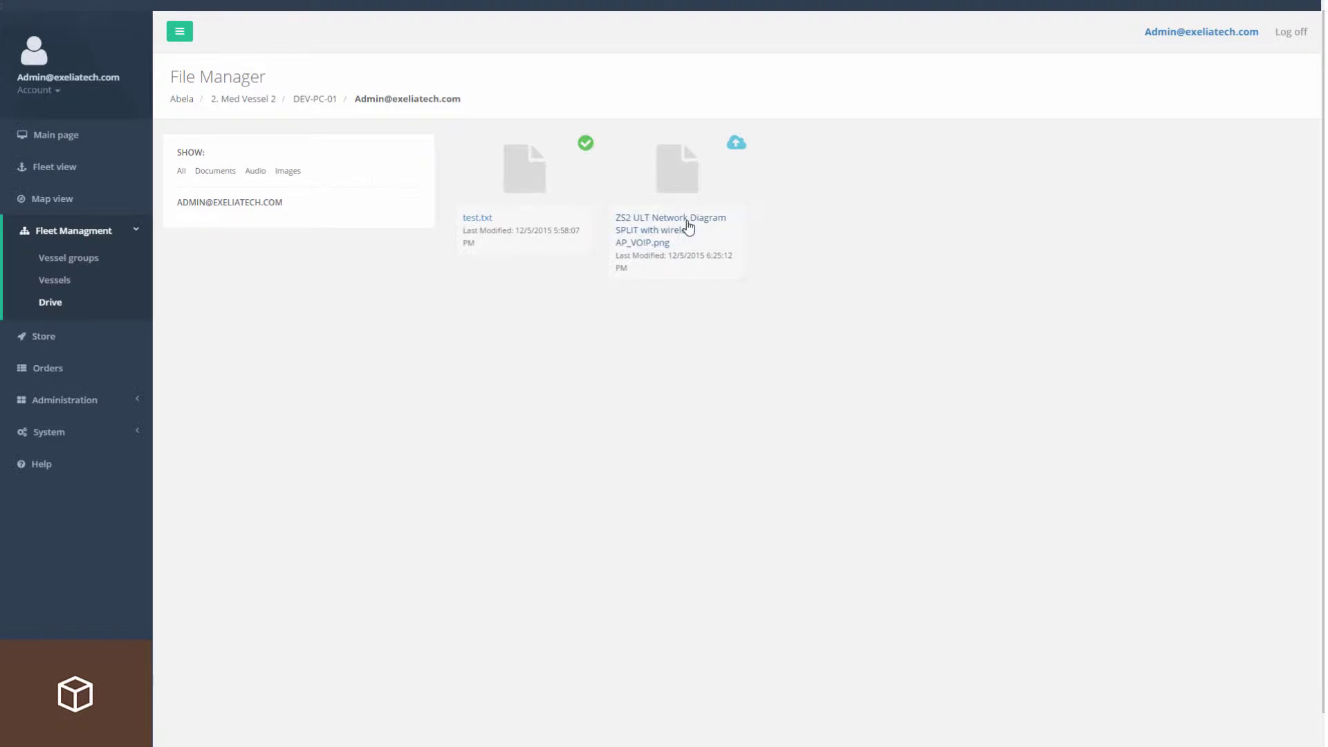
Open the admin user folder's update method settings, then close them without saving.
left_click(328, 107)
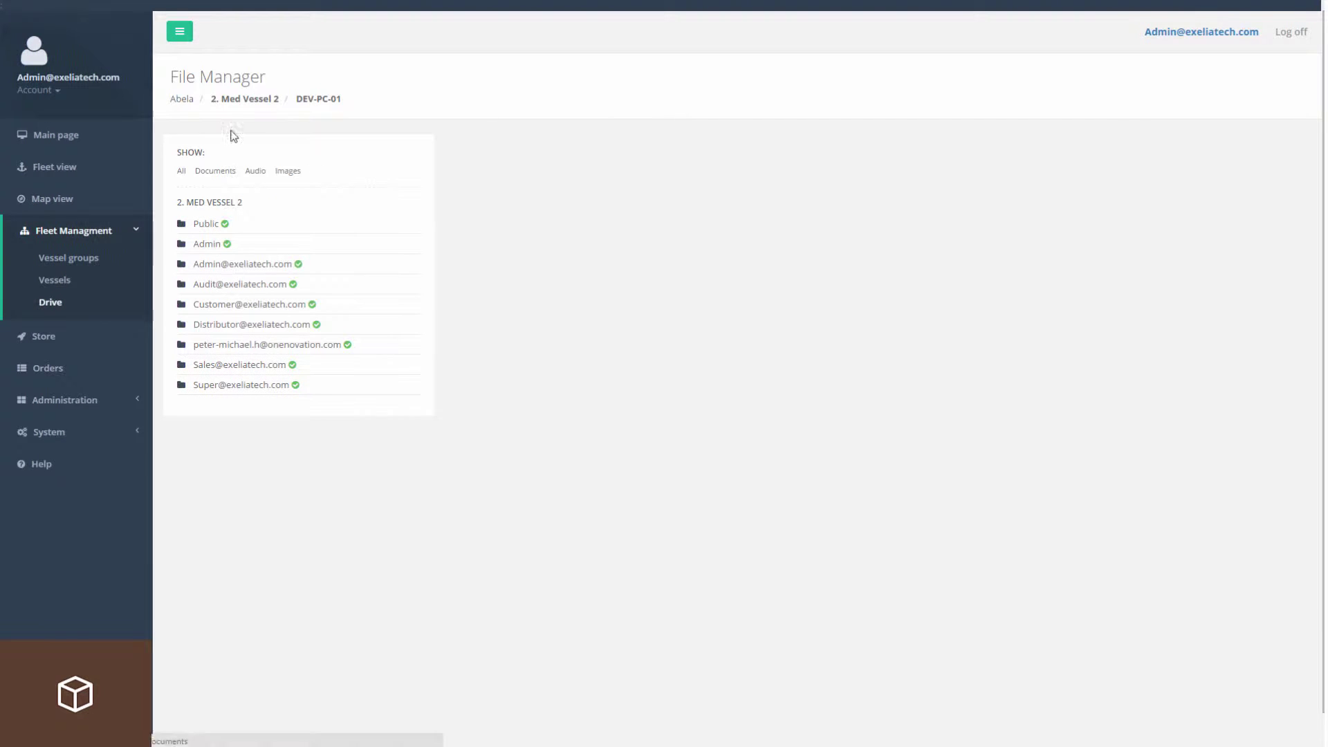
right_click(243, 264)
left_click(300, 318)
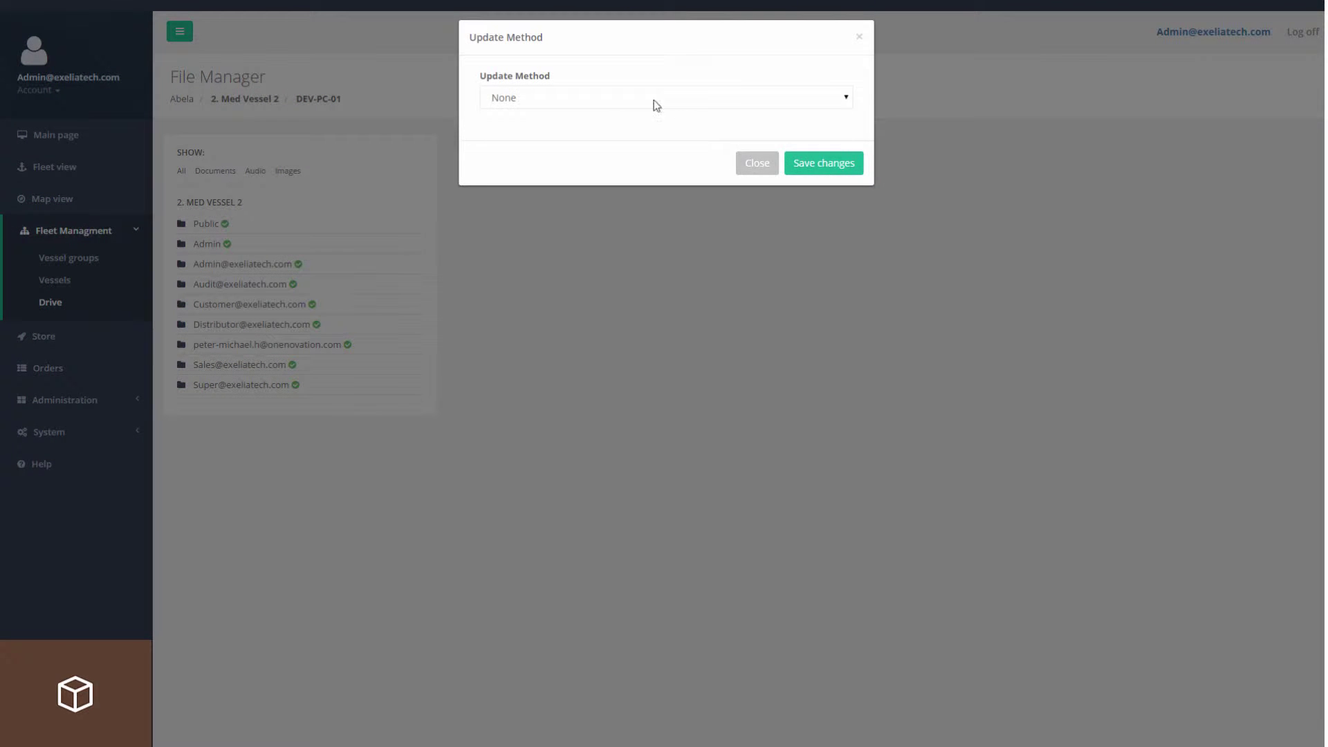
left_click(495, 305)
Set the Public folder to Triggered with a File Type Equal *.jpg trigger.
right_click(214, 224)
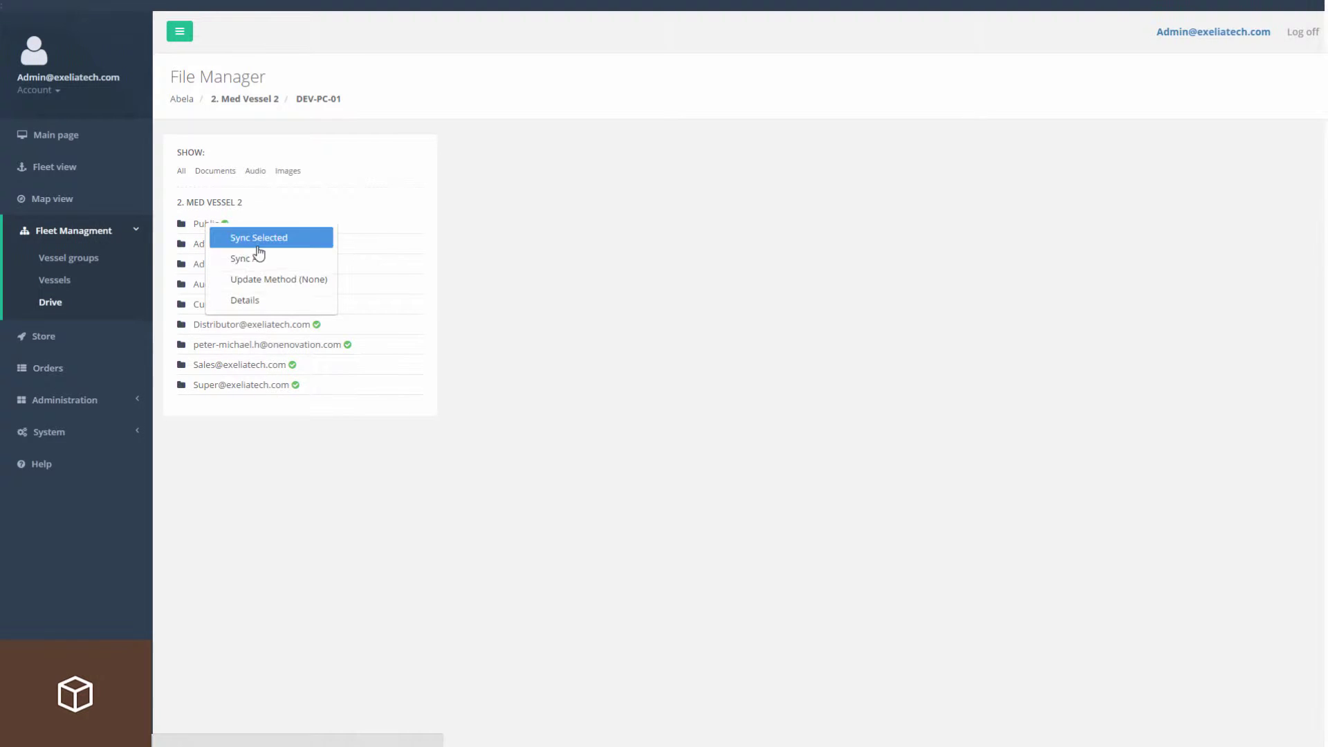
left_click(277, 276)
left_click(539, 98)
left_click(534, 171)
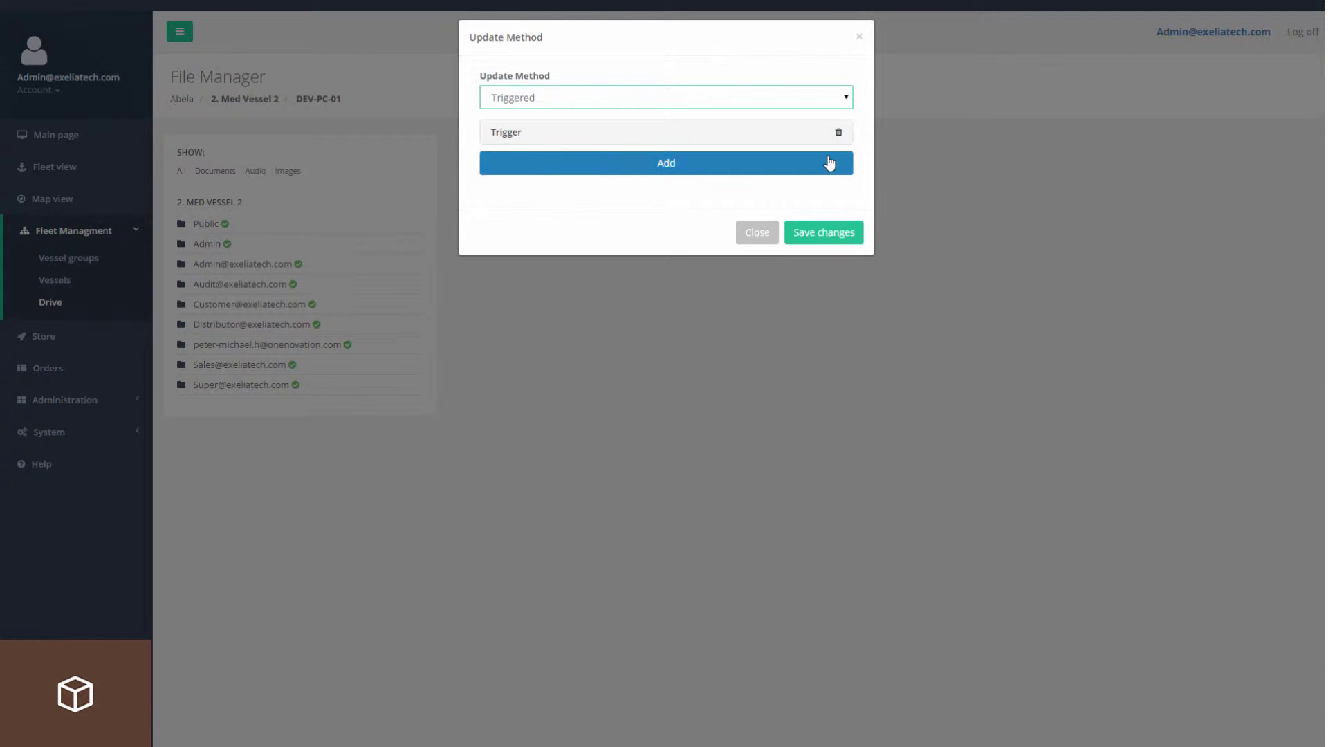
left_click(681, 163)
left_click(652, 135)
left_click(533, 183)
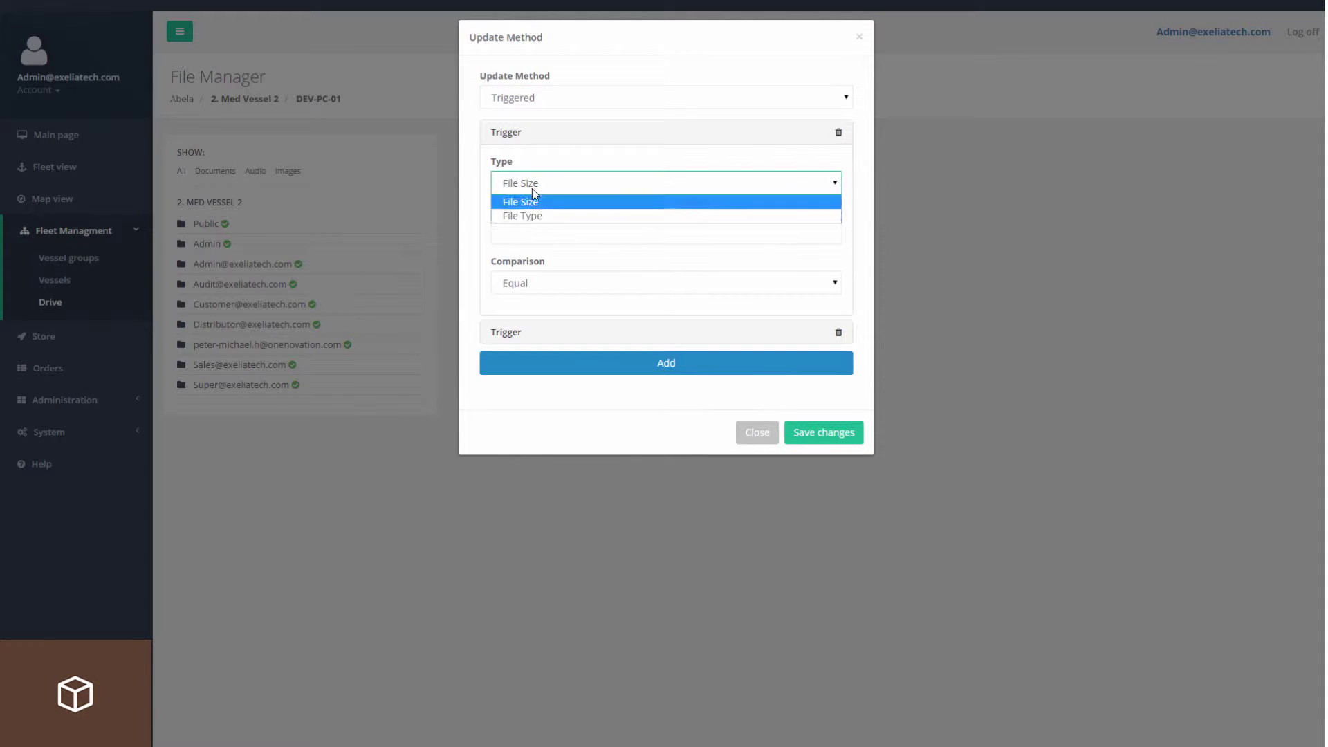
left_click(536, 213)
left_click(539, 228)
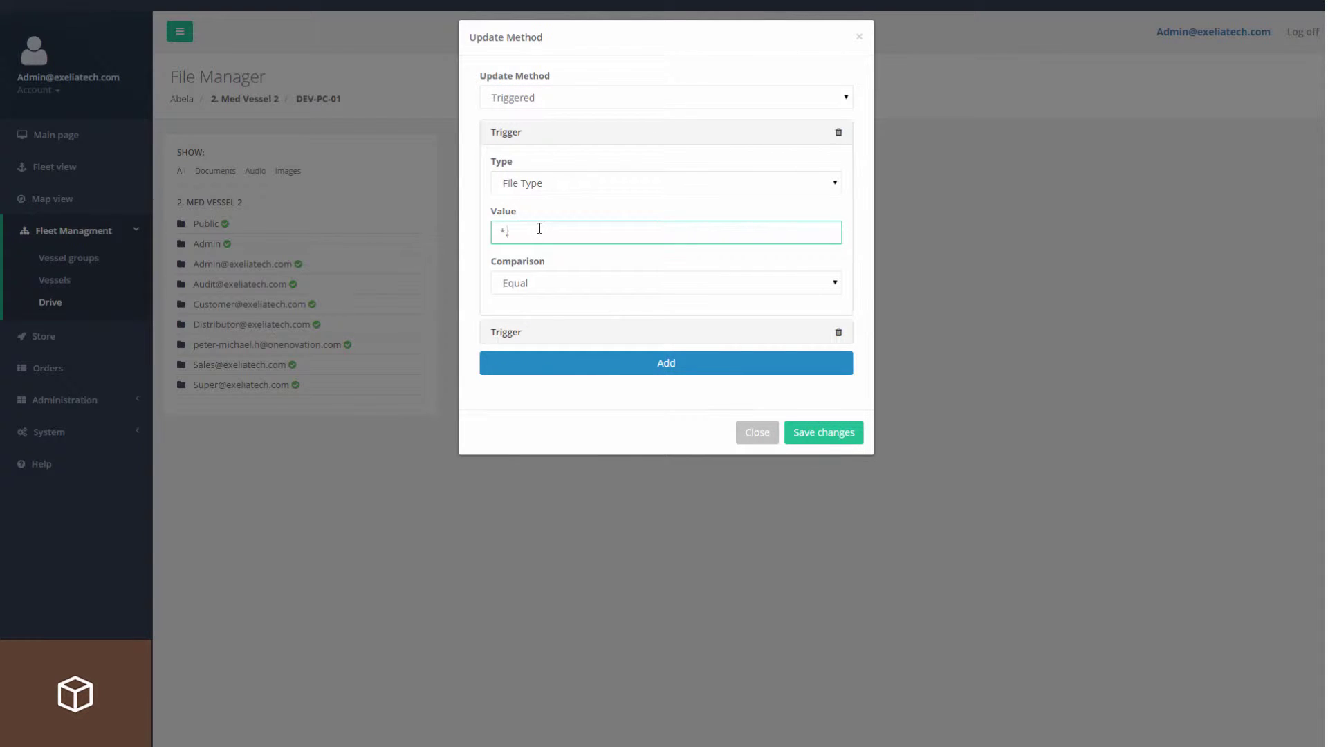
left_click(524, 284)
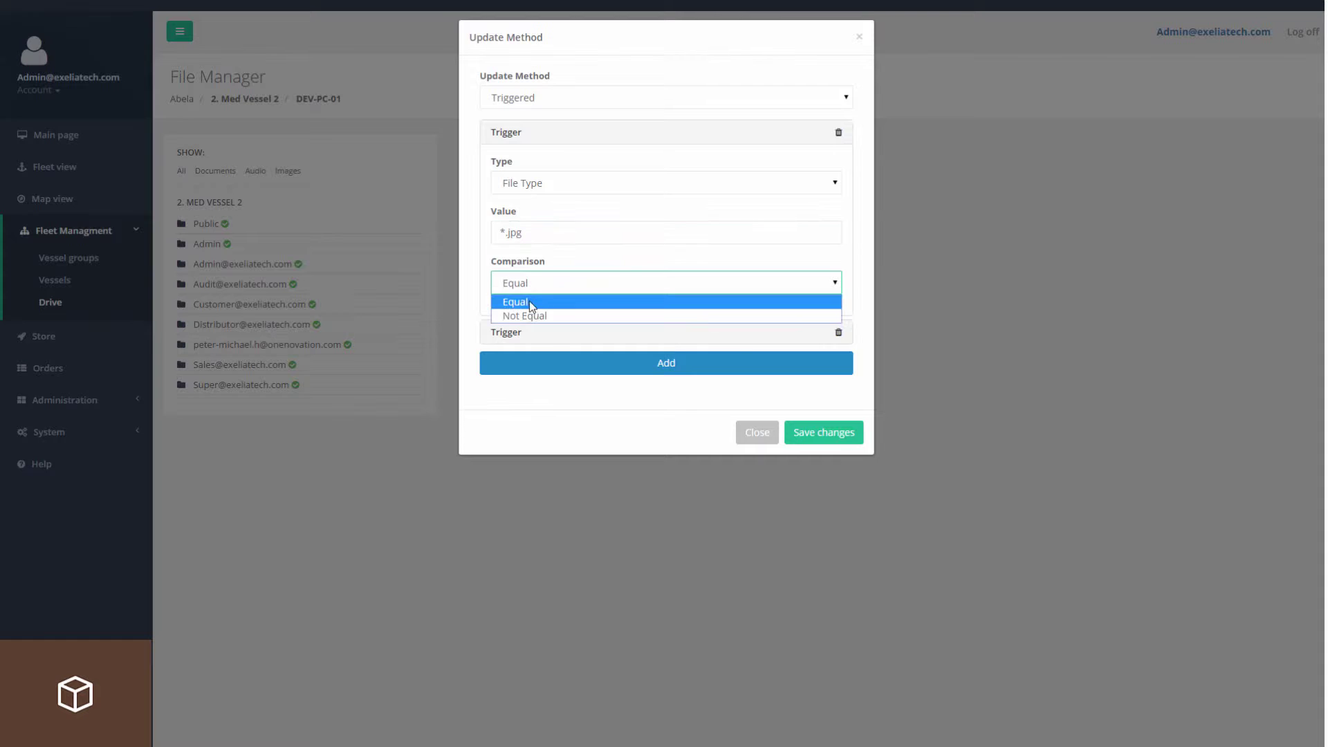
left_click(530, 303)
Add a File Size Smaller than 5mb trigger and save the Public folder's settings.
left_click(515, 338)
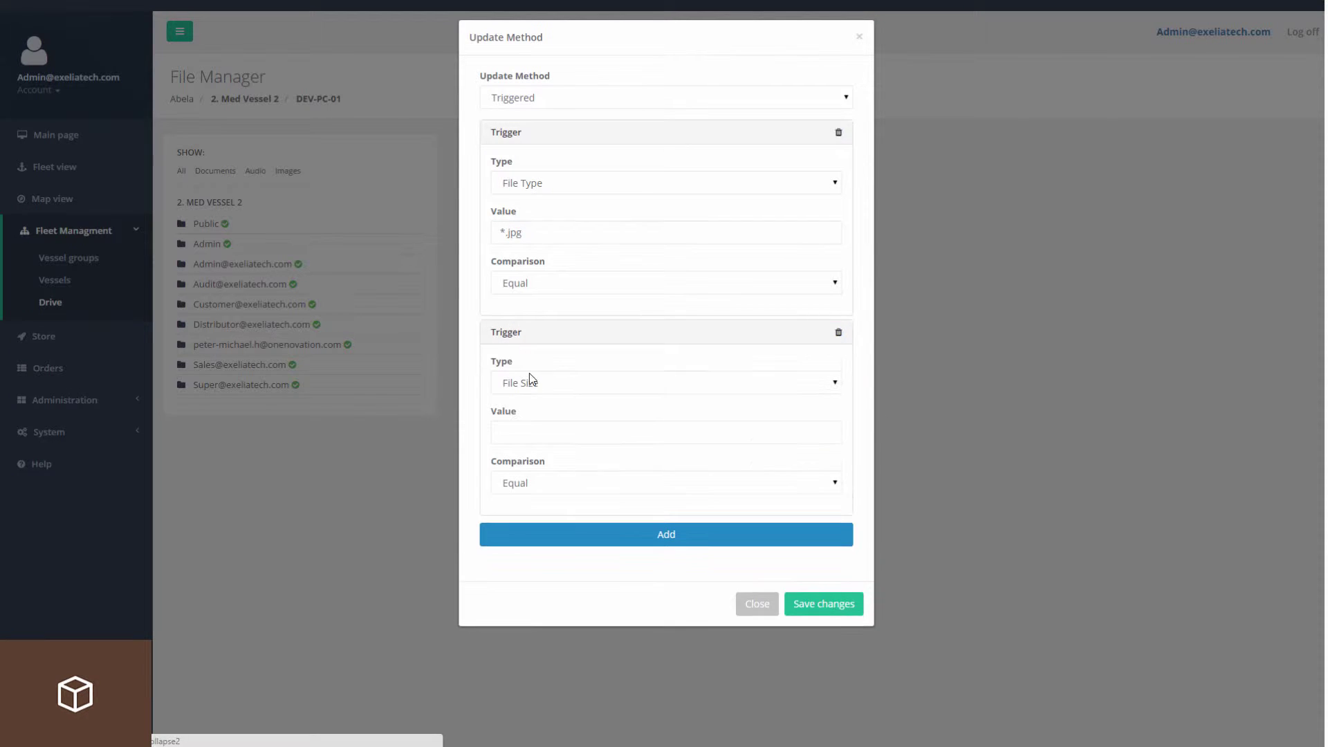
left_click(529, 380)
left_click(532, 401)
left_click(536, 432)
left_click(534, 482)
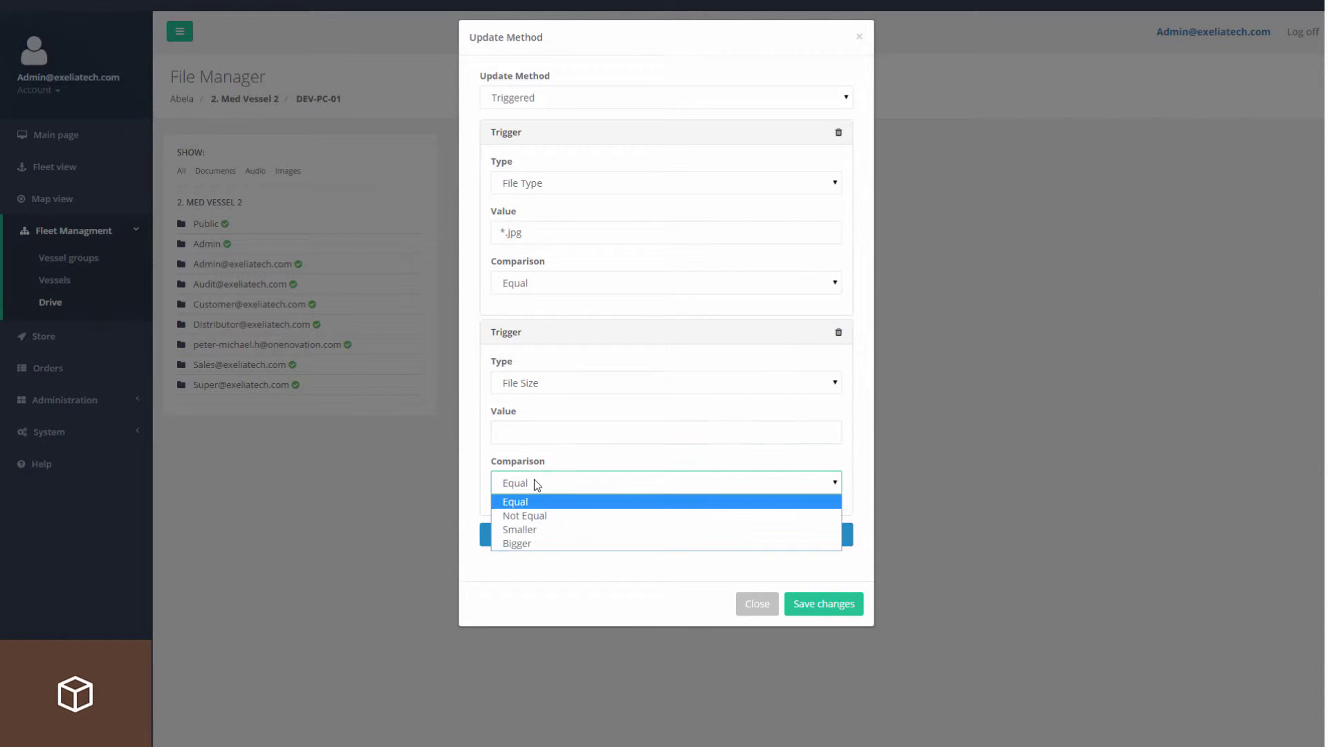
left_click(520, 529)
left_click(526, 435)
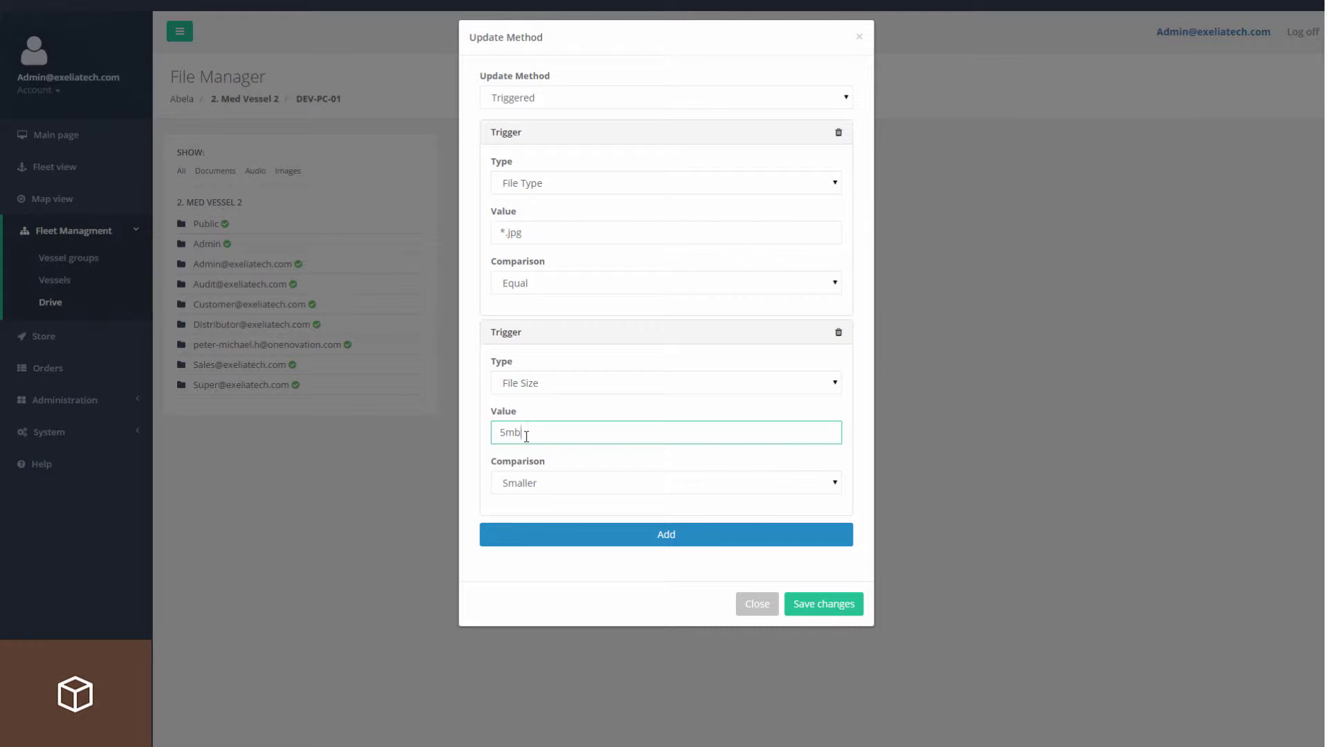
left_click(841, 606)
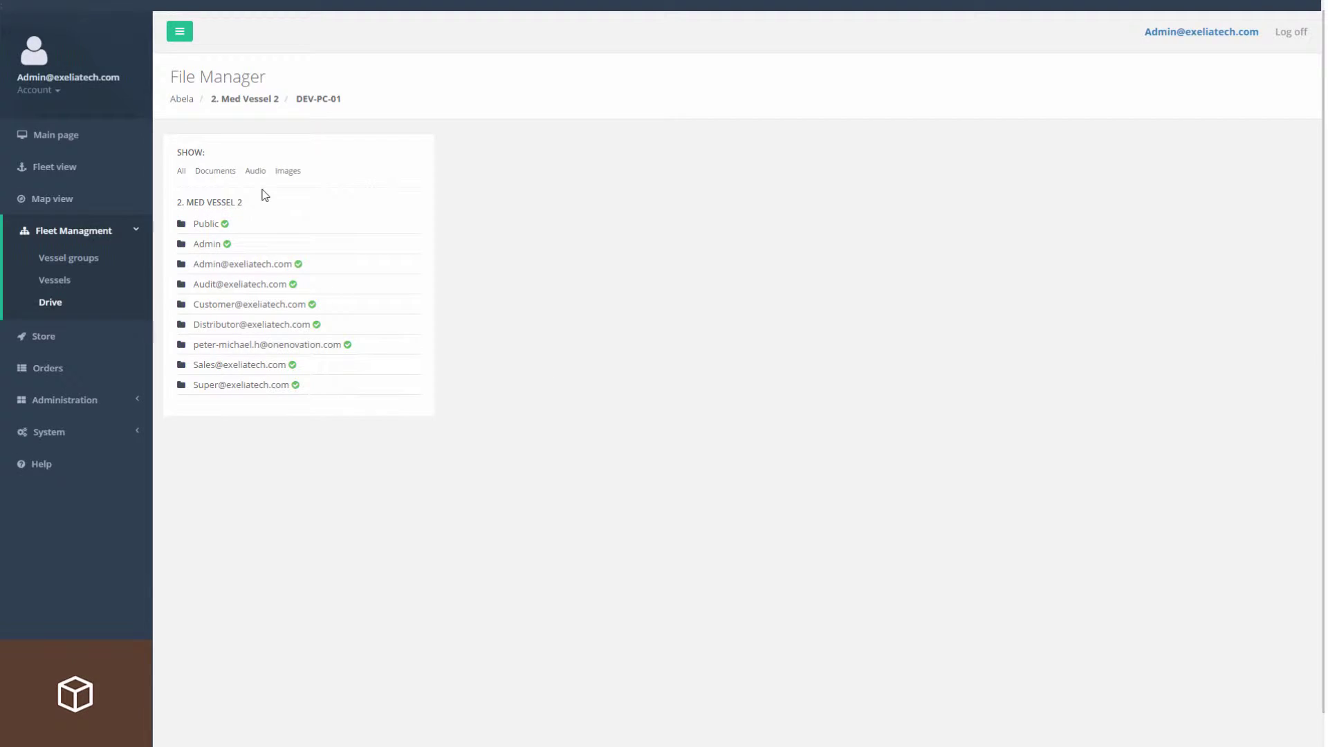
left_click(262, 100)
Review the network diagram PNG's details in JUPITER's admin folder.
left_click(221, 243)
left_click(232, 266)
right_click(638, 184)
left_click(678, 257)
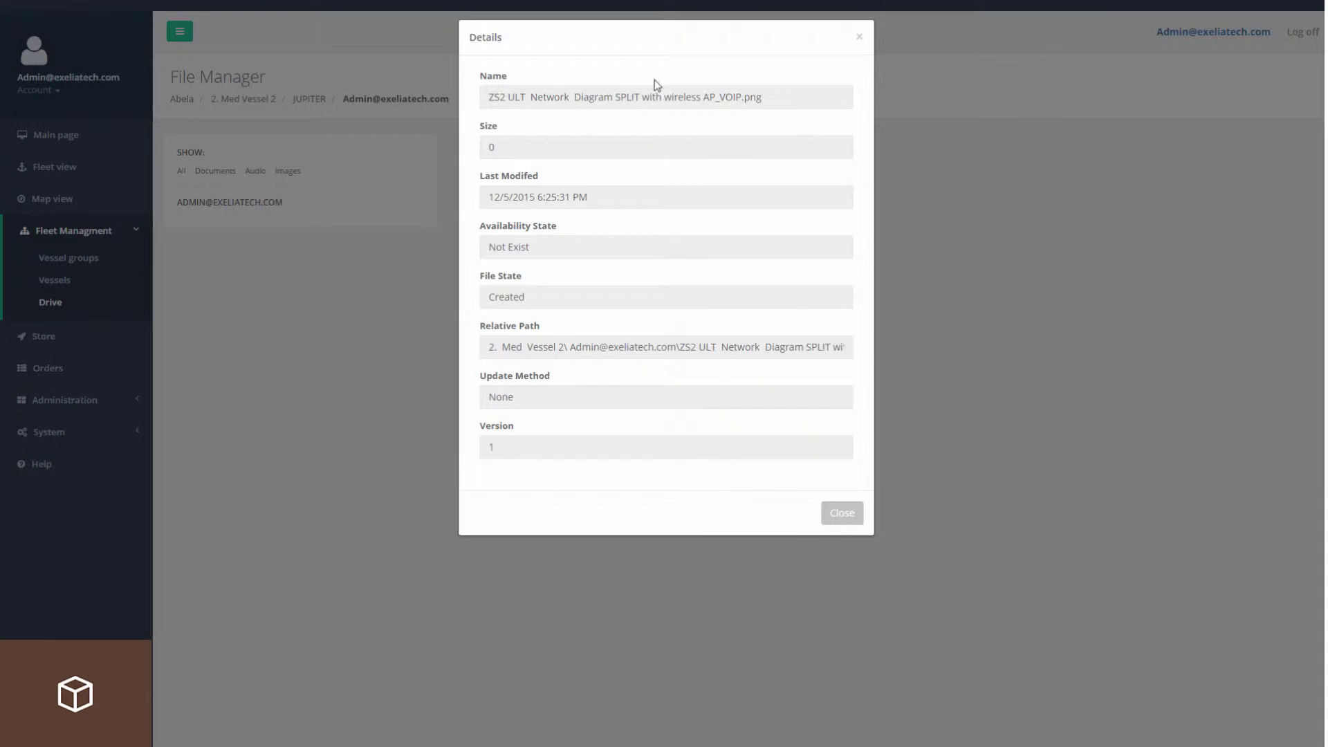
left_click(853, 517)
left_click(243, 100)
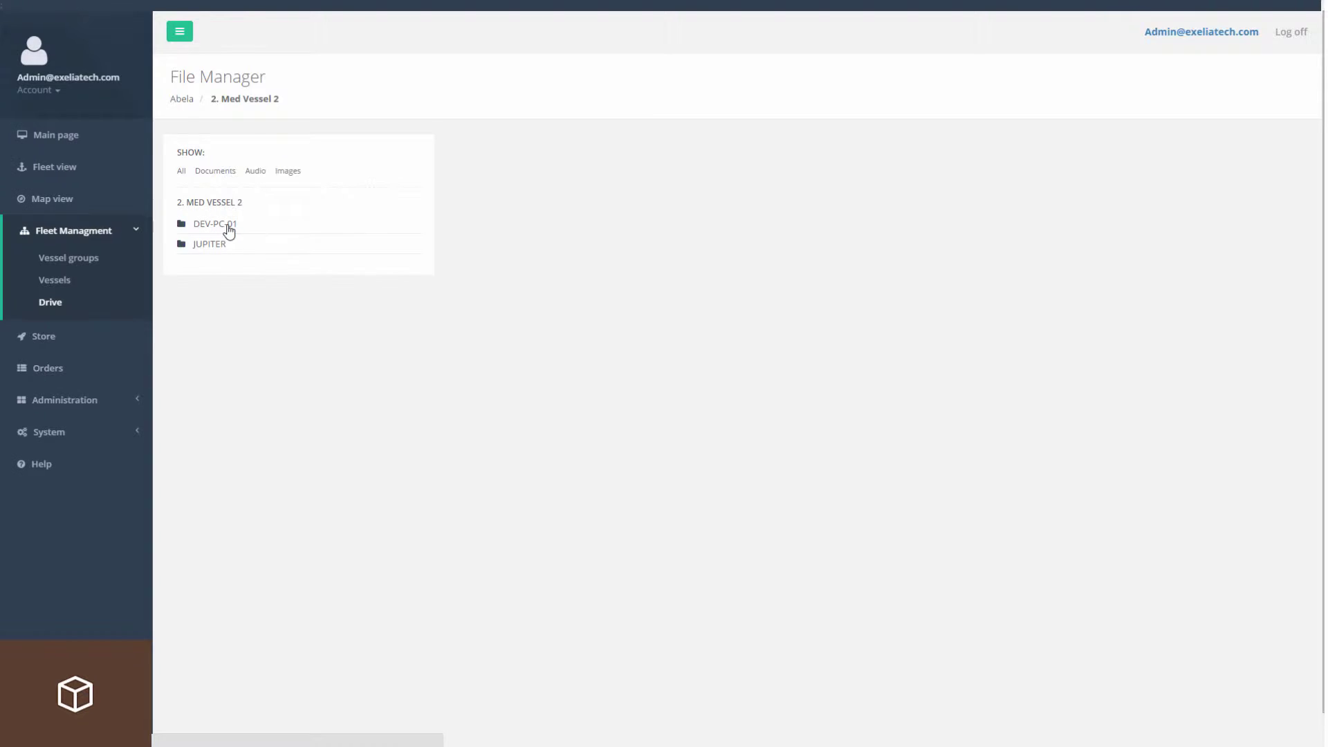
Set the ZS2 ULT network diagram PNG on DEV-PC-01 to the Manual update method and save.
left_click(229, 231)
left_click(273, 263)
right_click(674, 208)
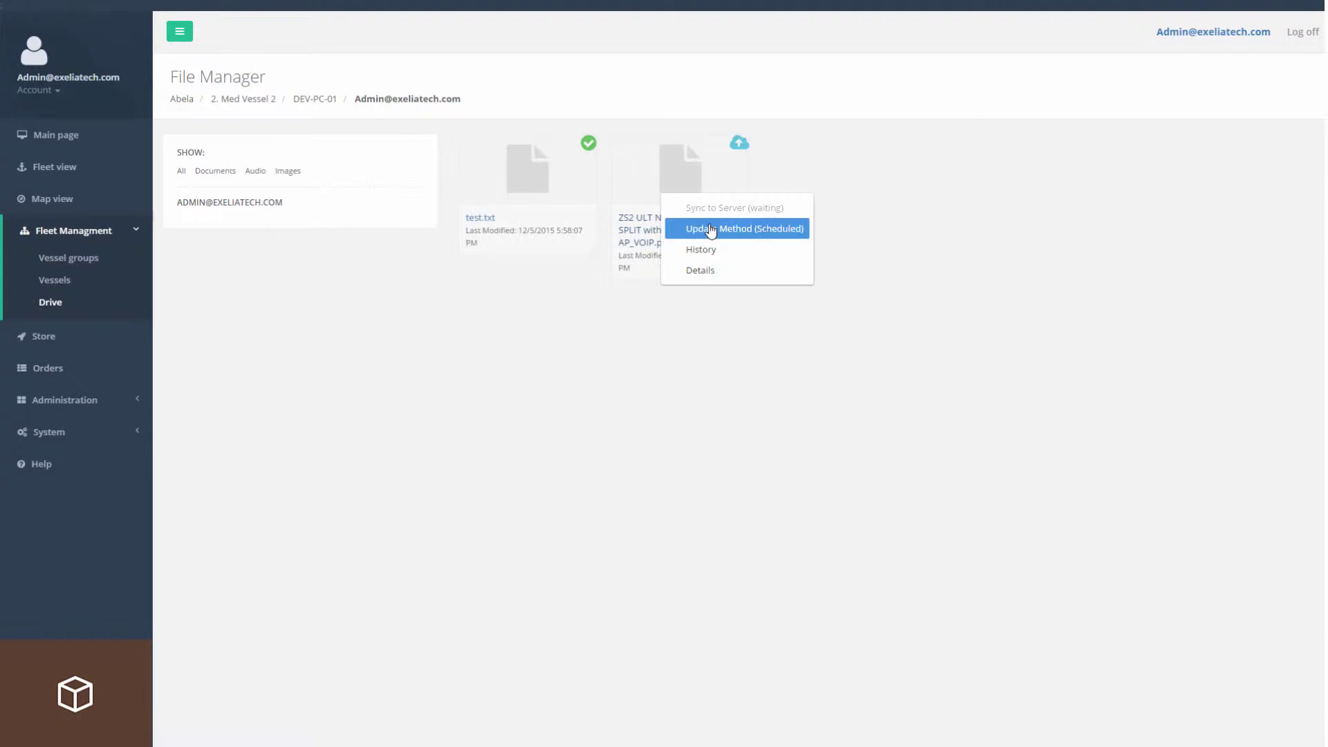
left_click(699, 226)
left_click(563, 96)
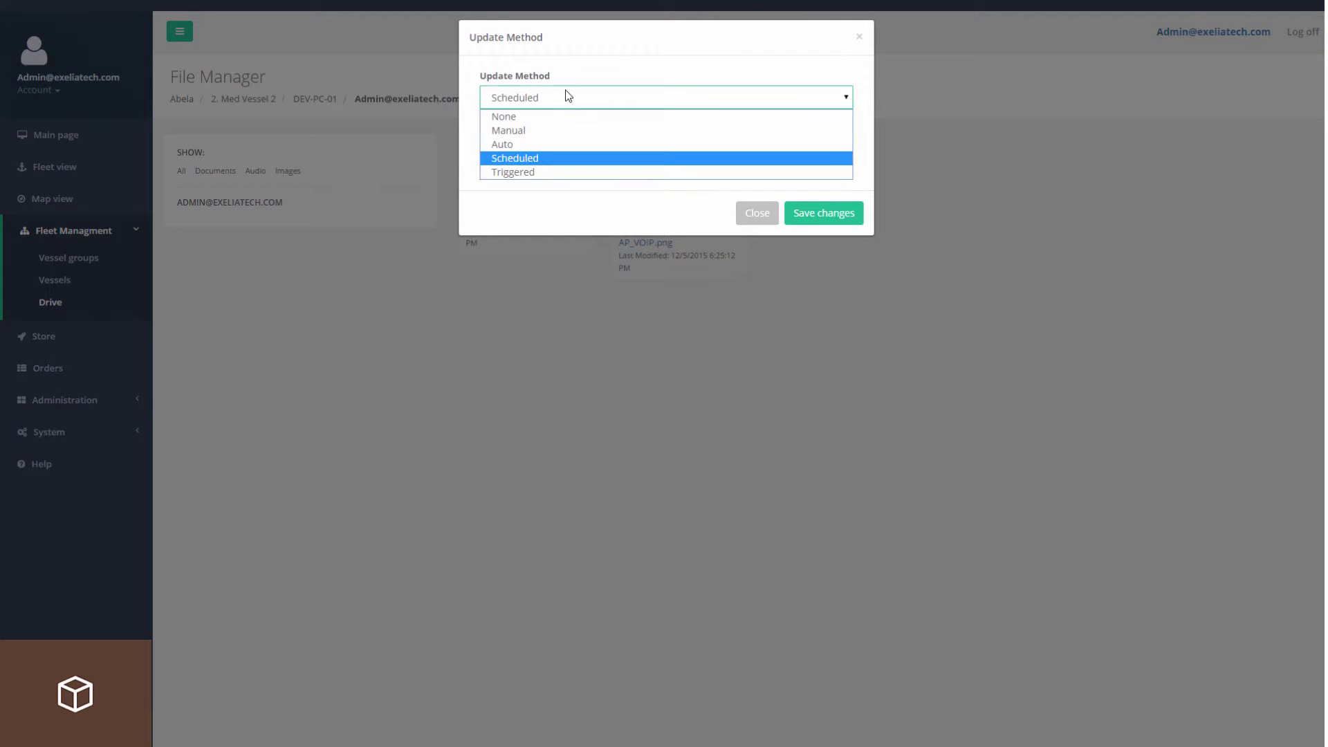
left_click(534, 129)
left_click(838, 173)
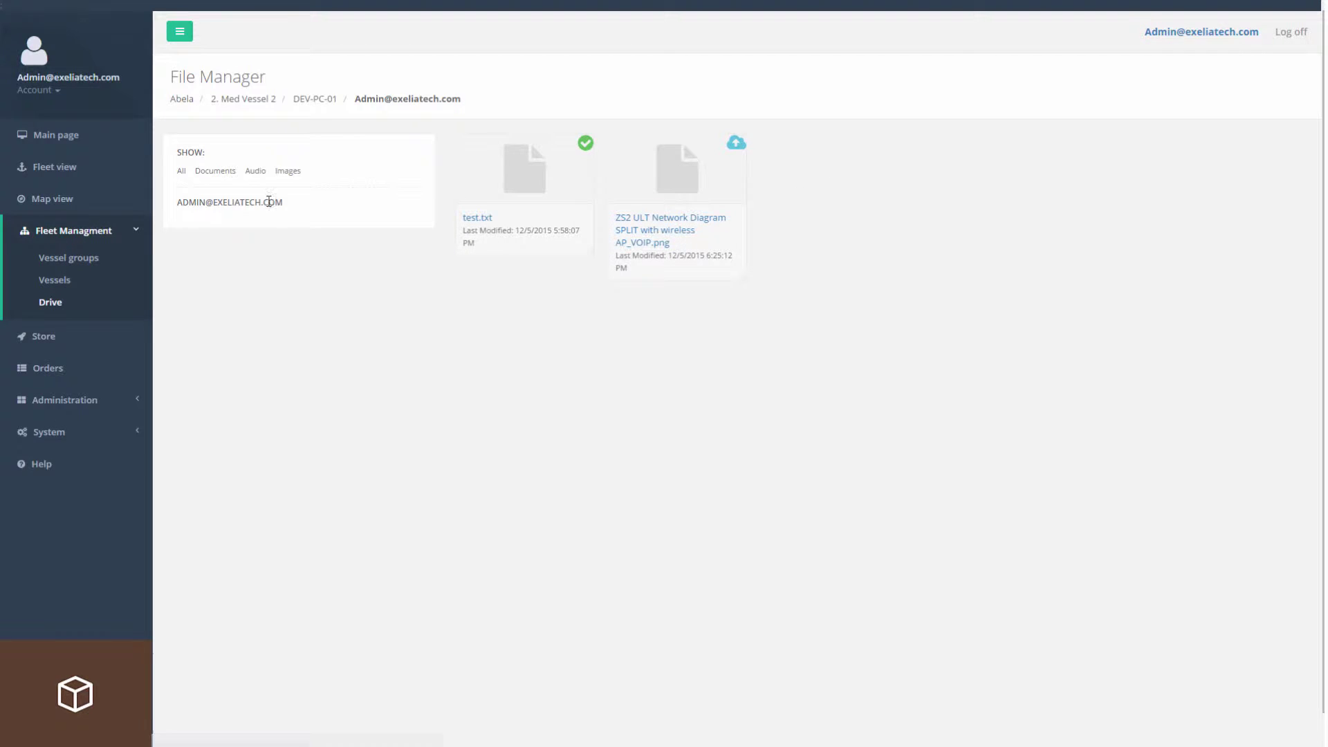
left_click(315, 98)
Run Sync All on DEV-PC-01's admin folder and check its files.
right_click(220, 263)
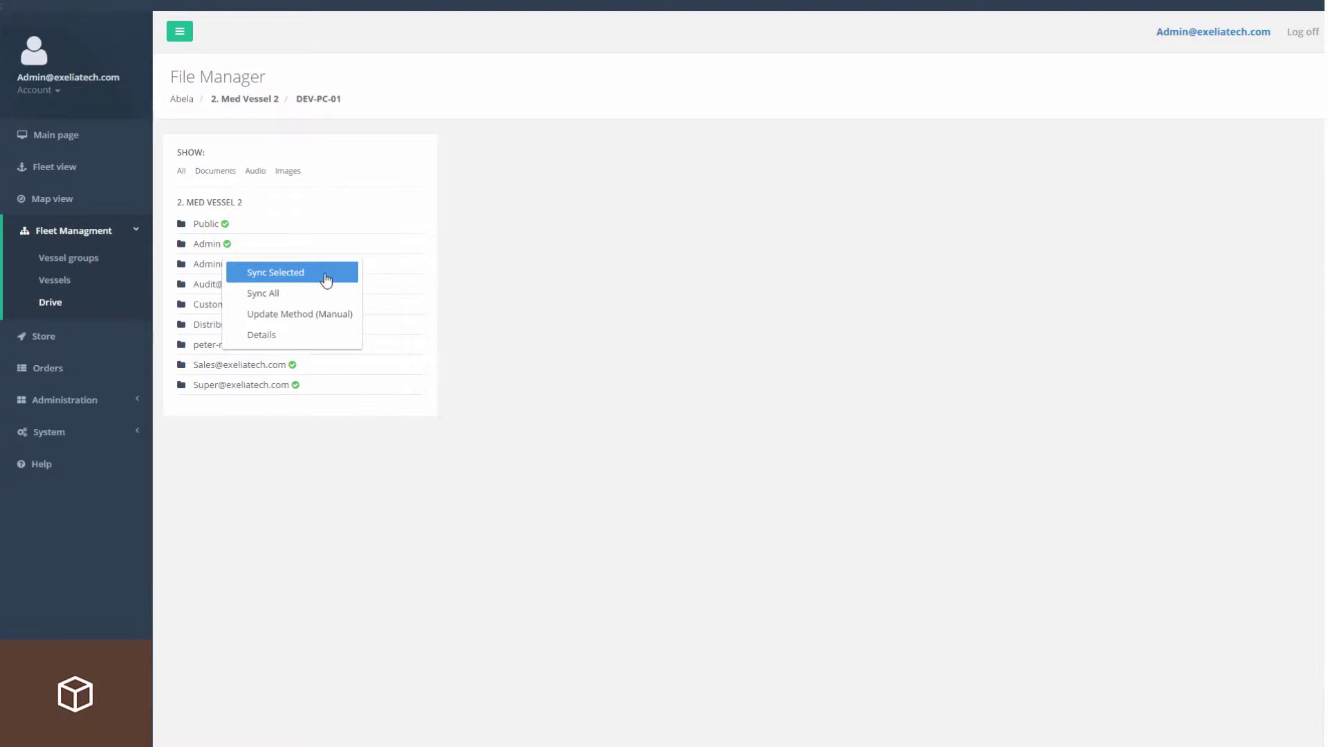
left_click(313, 294)
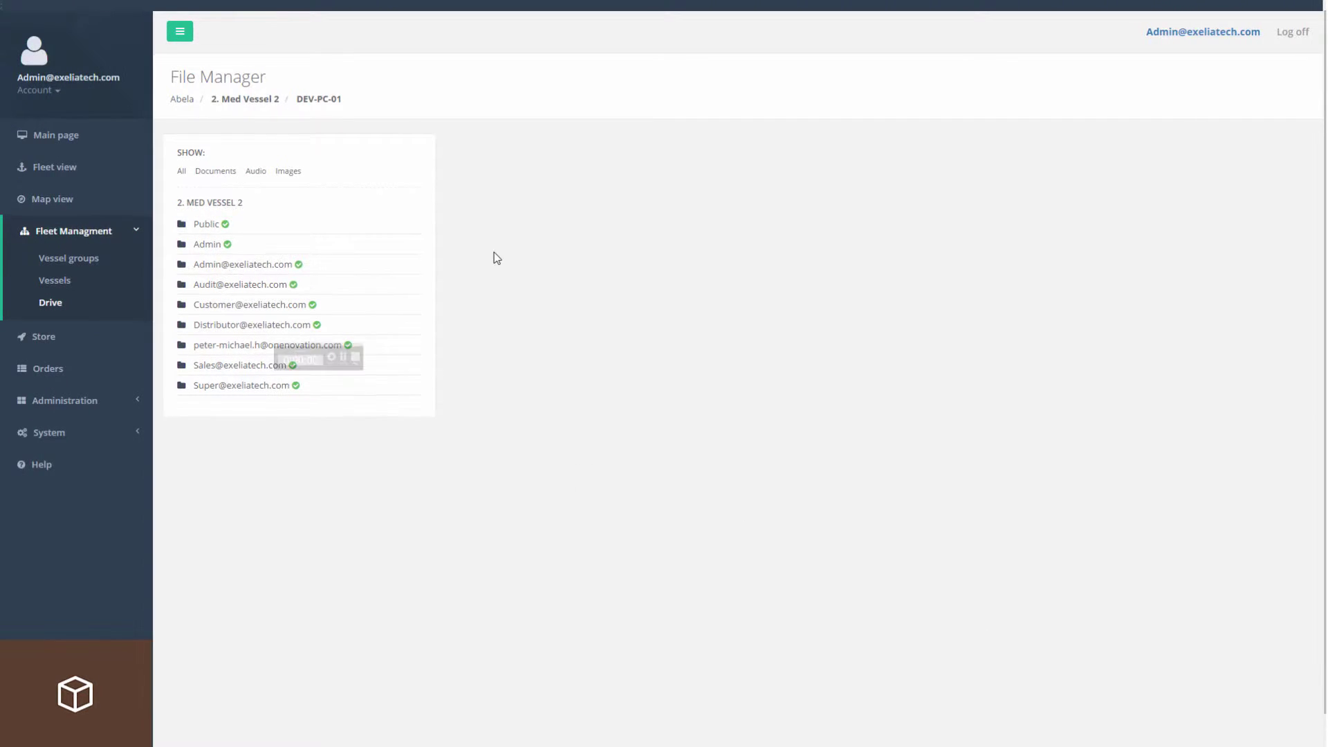
left_click(262, 266)
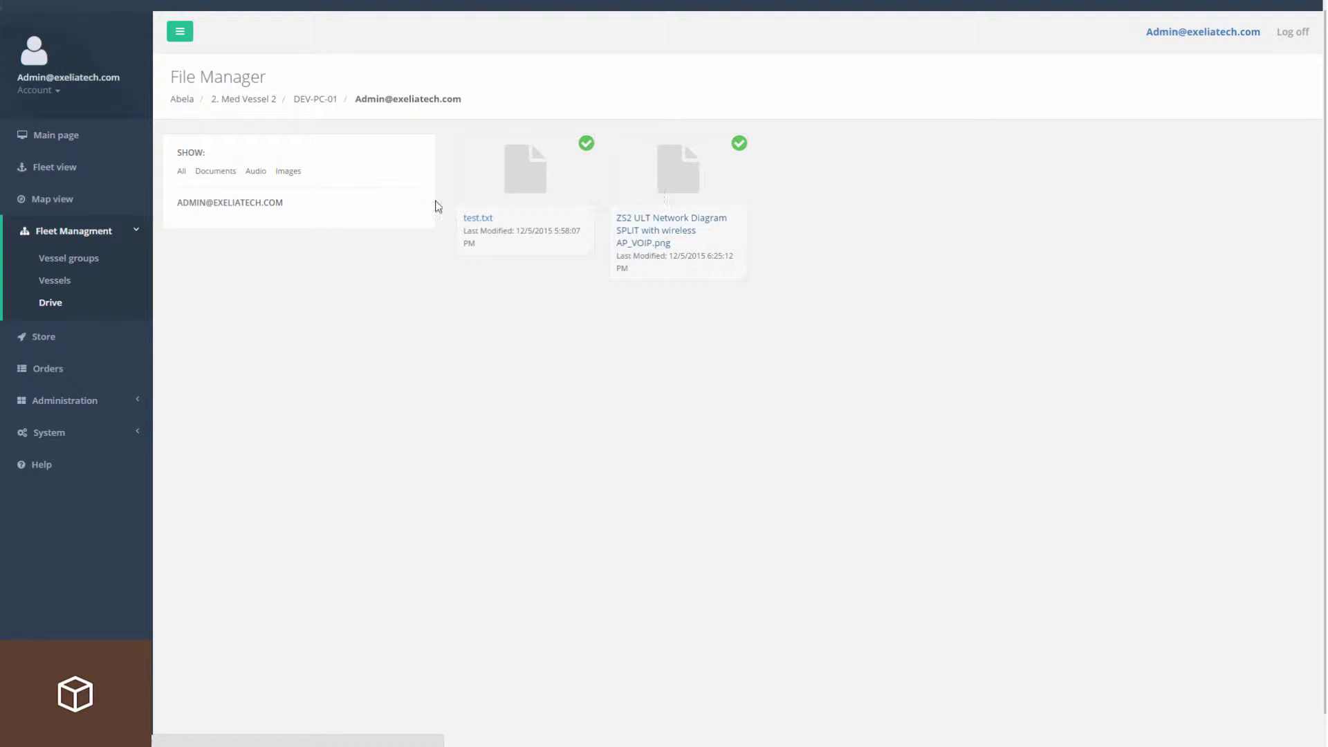
Sync the ZS2 ULT network diagram PNG down to JUPITER's admin folder.
left_click(249, 101)
left_click(202, 247)
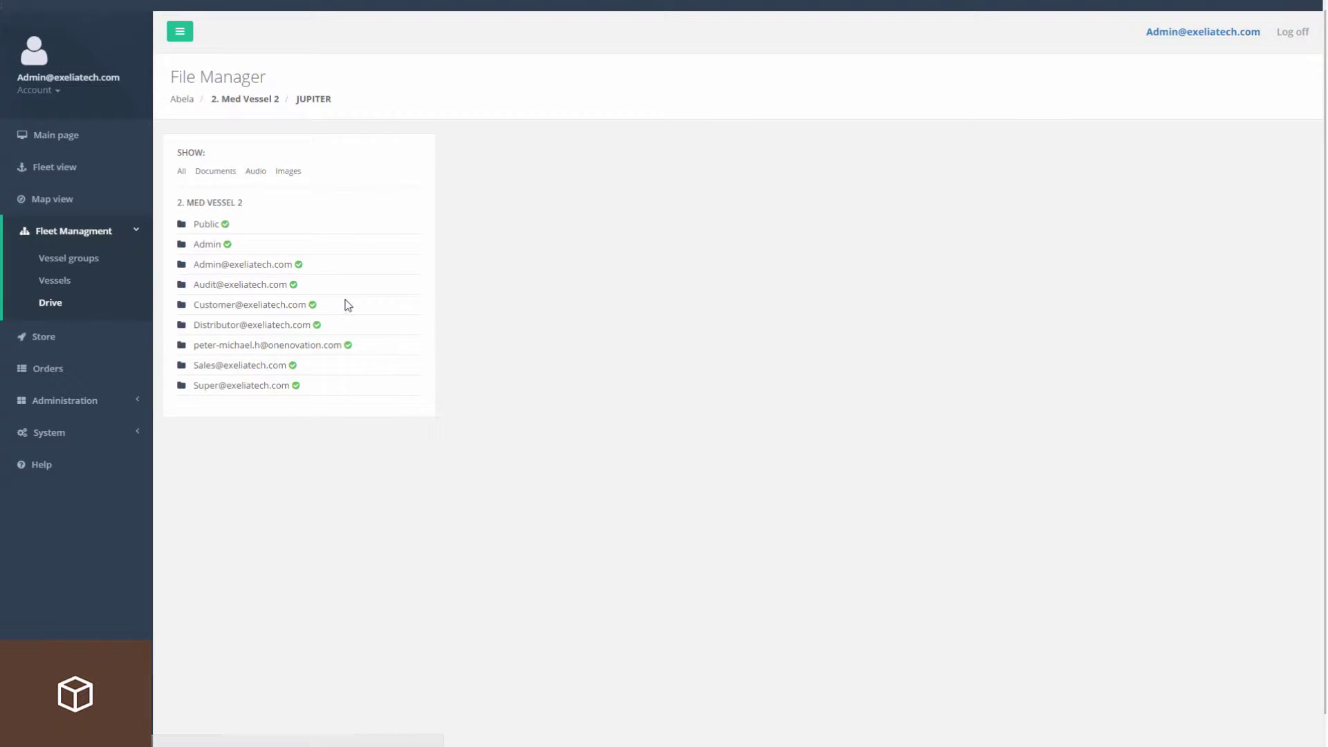
left_click(234, 264)
right_click(705, 180)
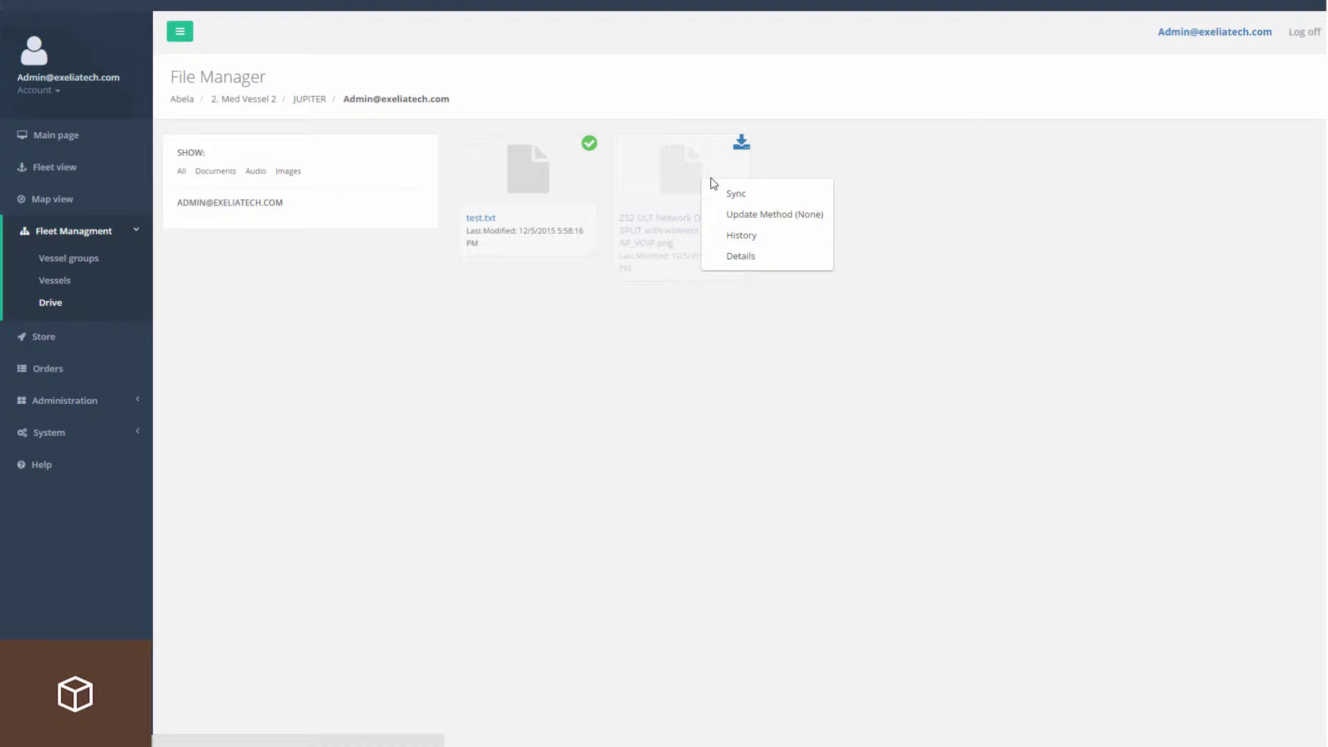
left_click(793, 200)
Confirm the PNG is present on the mapped drive and in JUPITER's remote desktop, viewing it once.
key("F9")
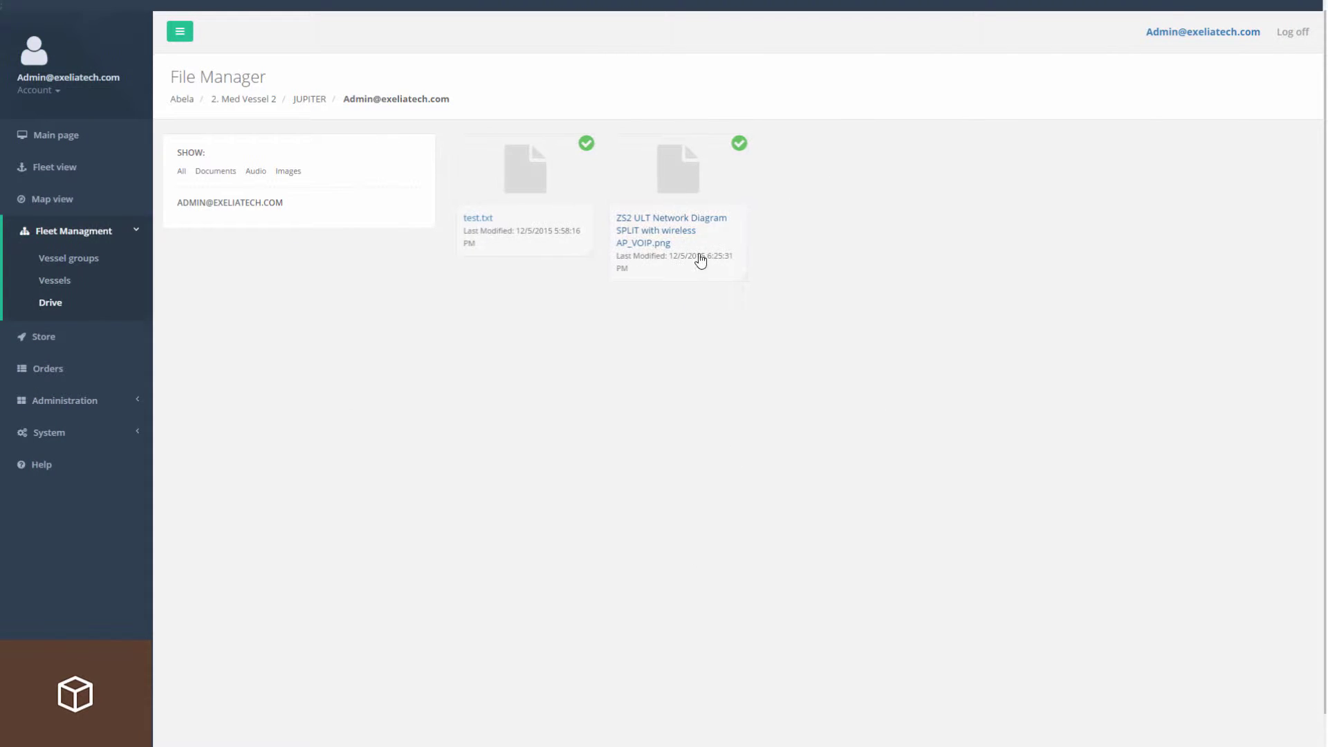
key("alt+Tab")
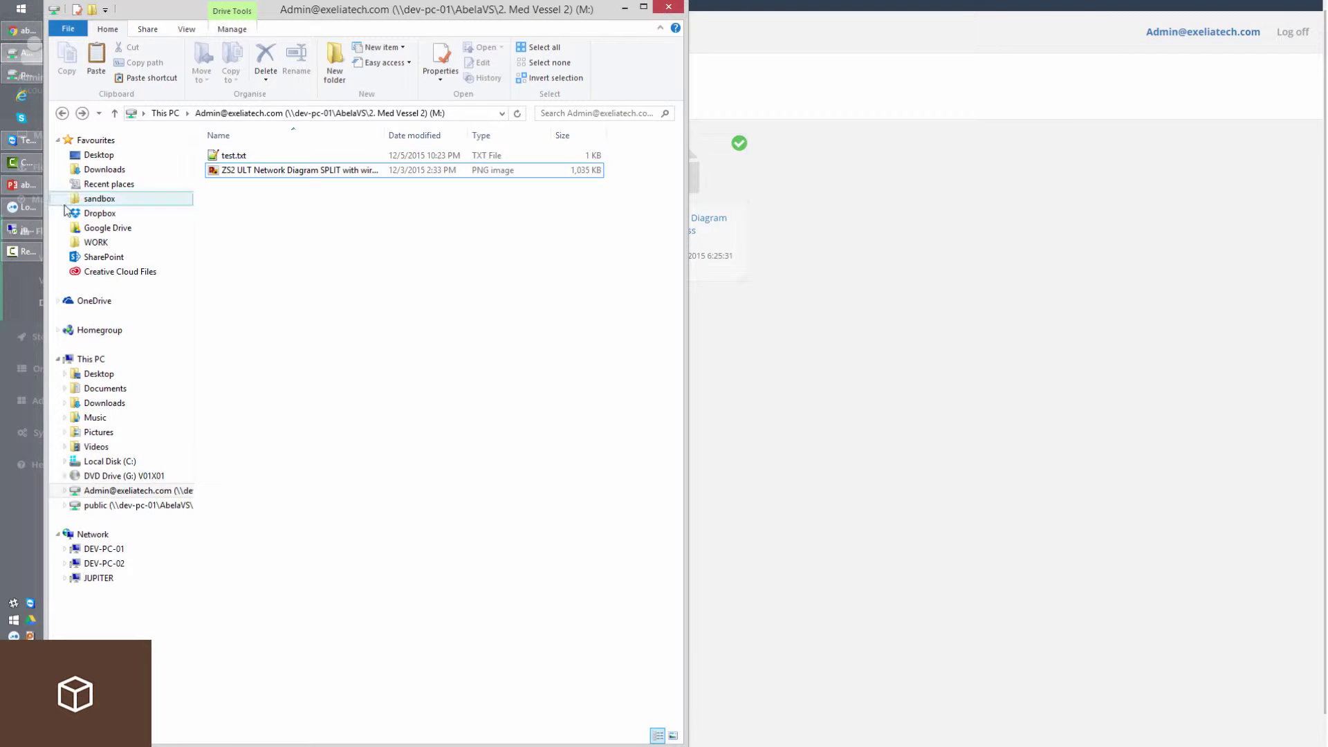
left_click(21, 229)
left_click(582, 309)
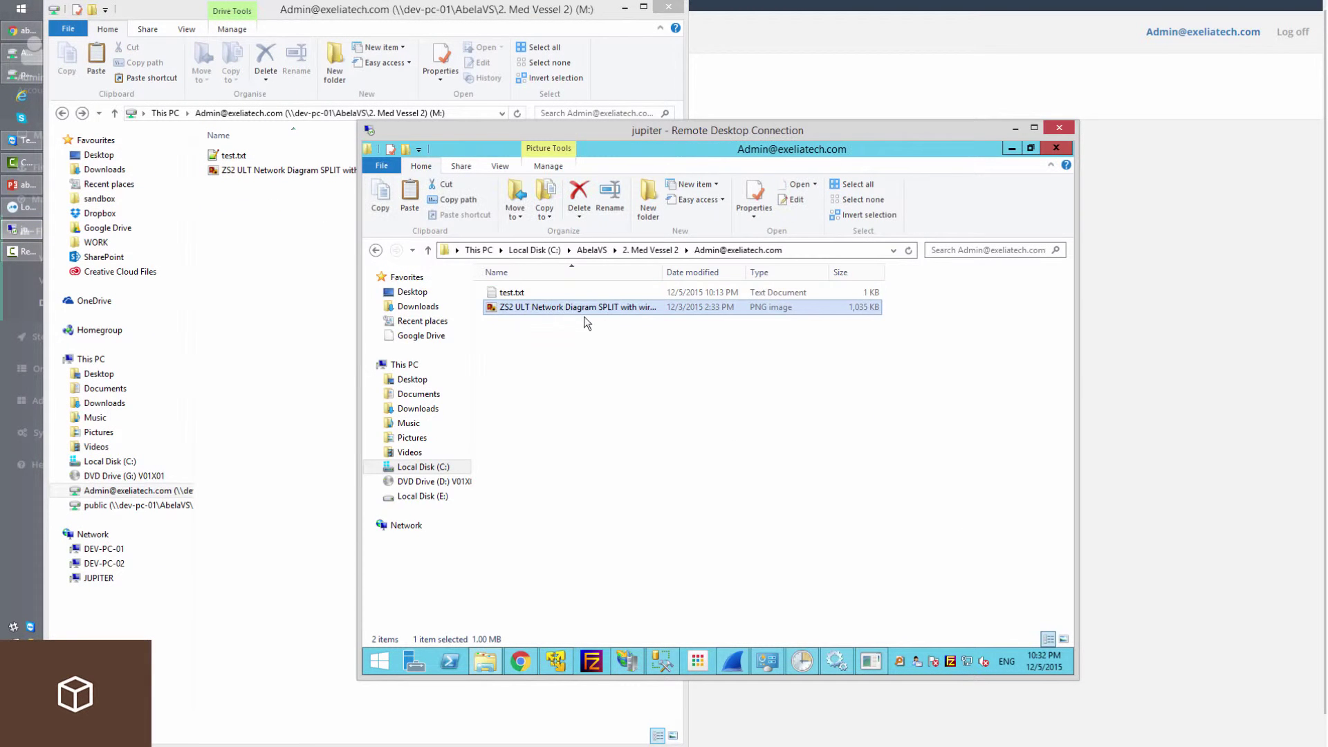
left_click(1056, 148)
double_click(253, 171)
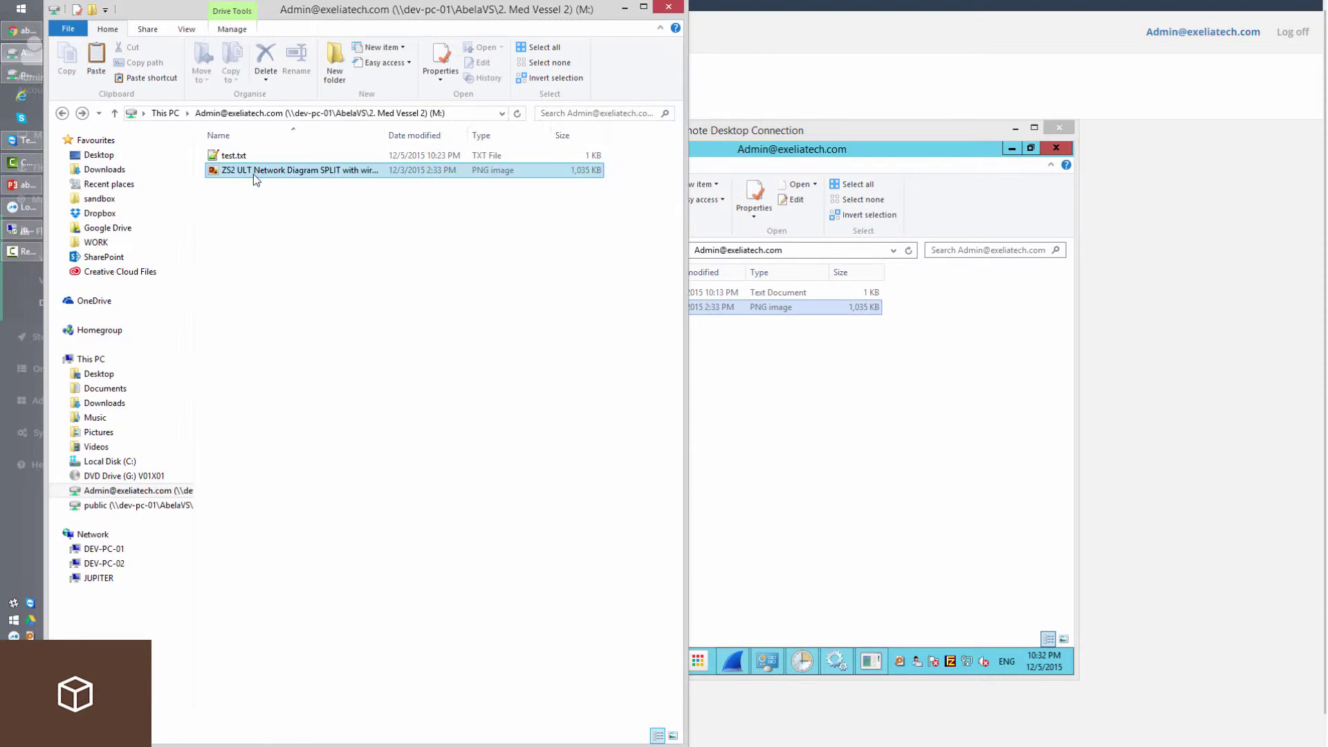
left_click(1315, 13)
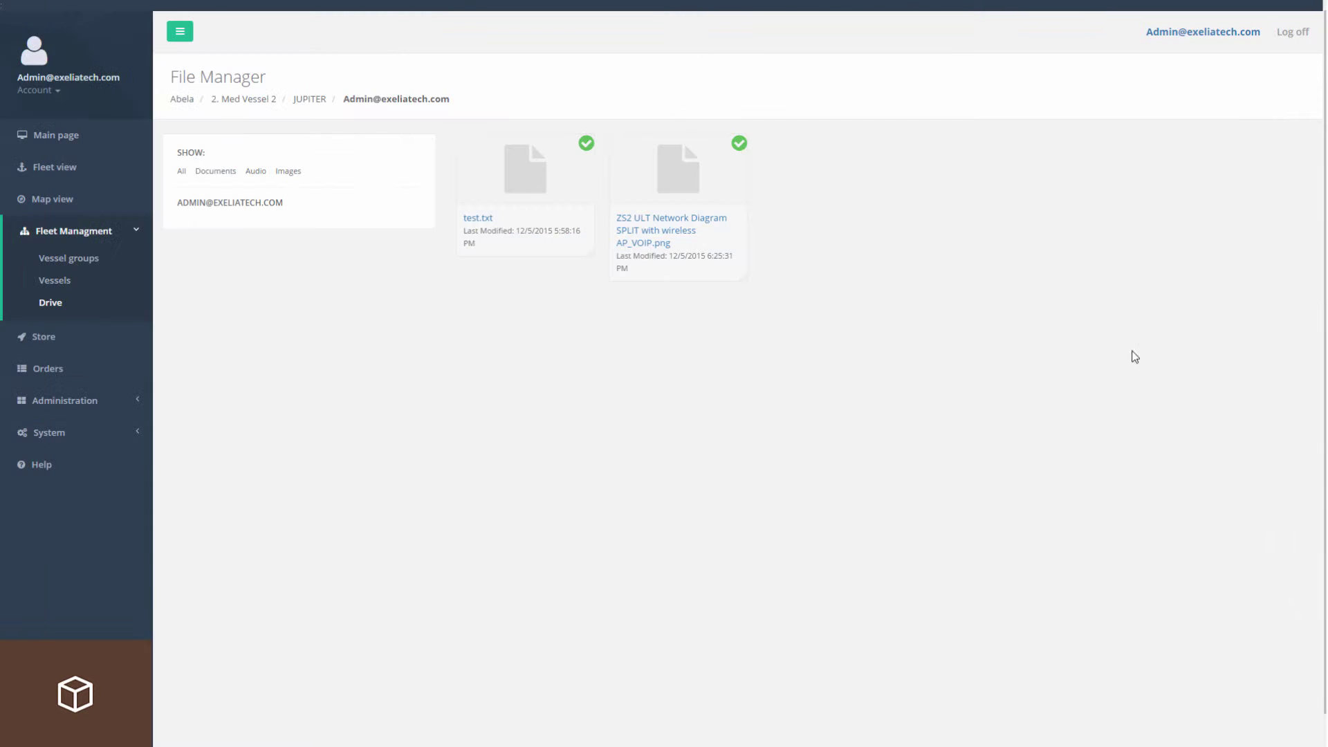
View test.txt's version history in DEV-PC-01's admin folder.
left_click(322, 101)
left_click(271, 101)
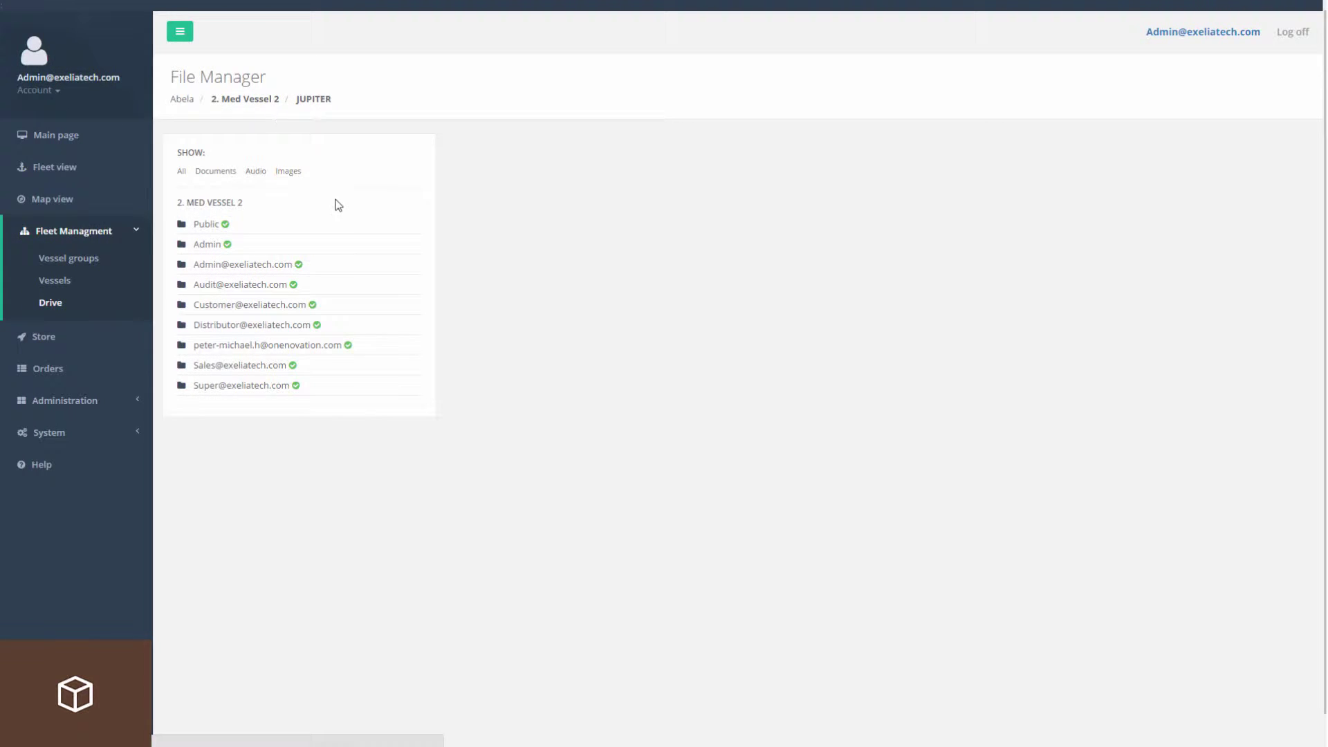
left_click(216, 223)
left_click(228, 267)
right_click(522, 189)
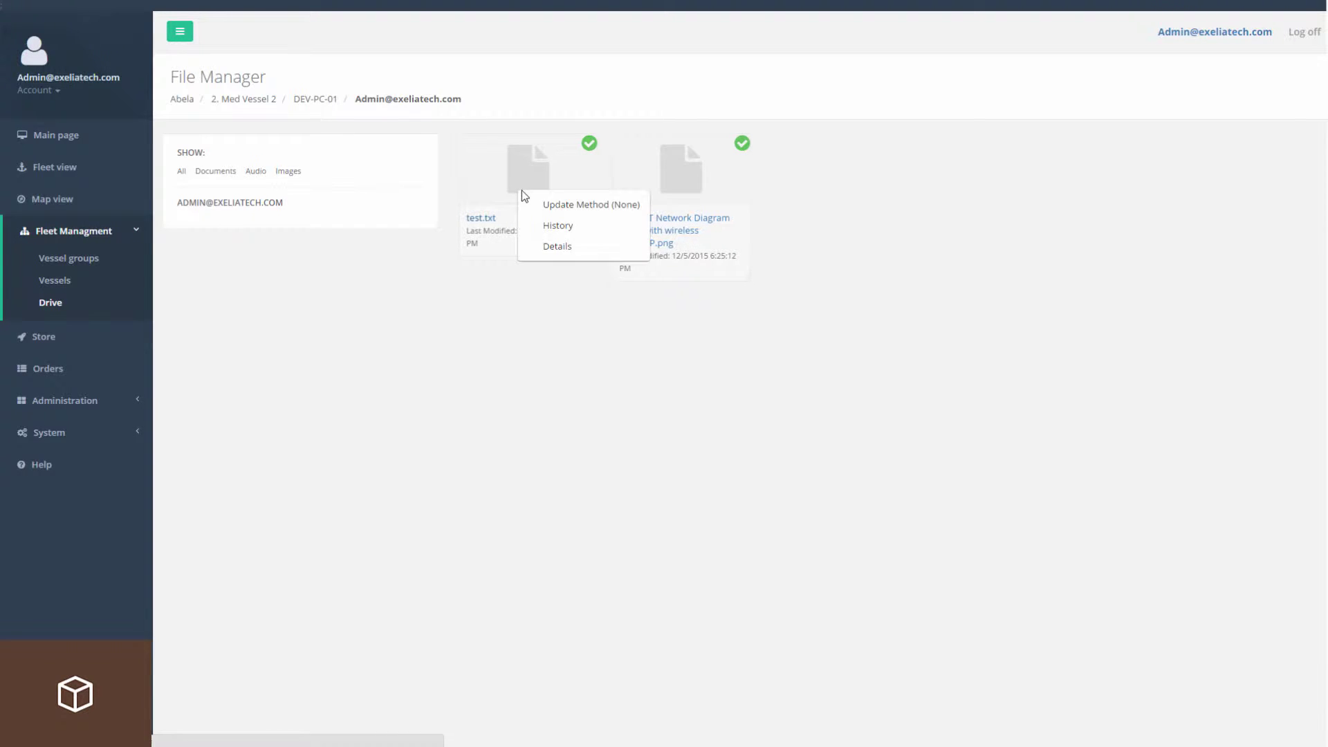
left_click(562, 231)
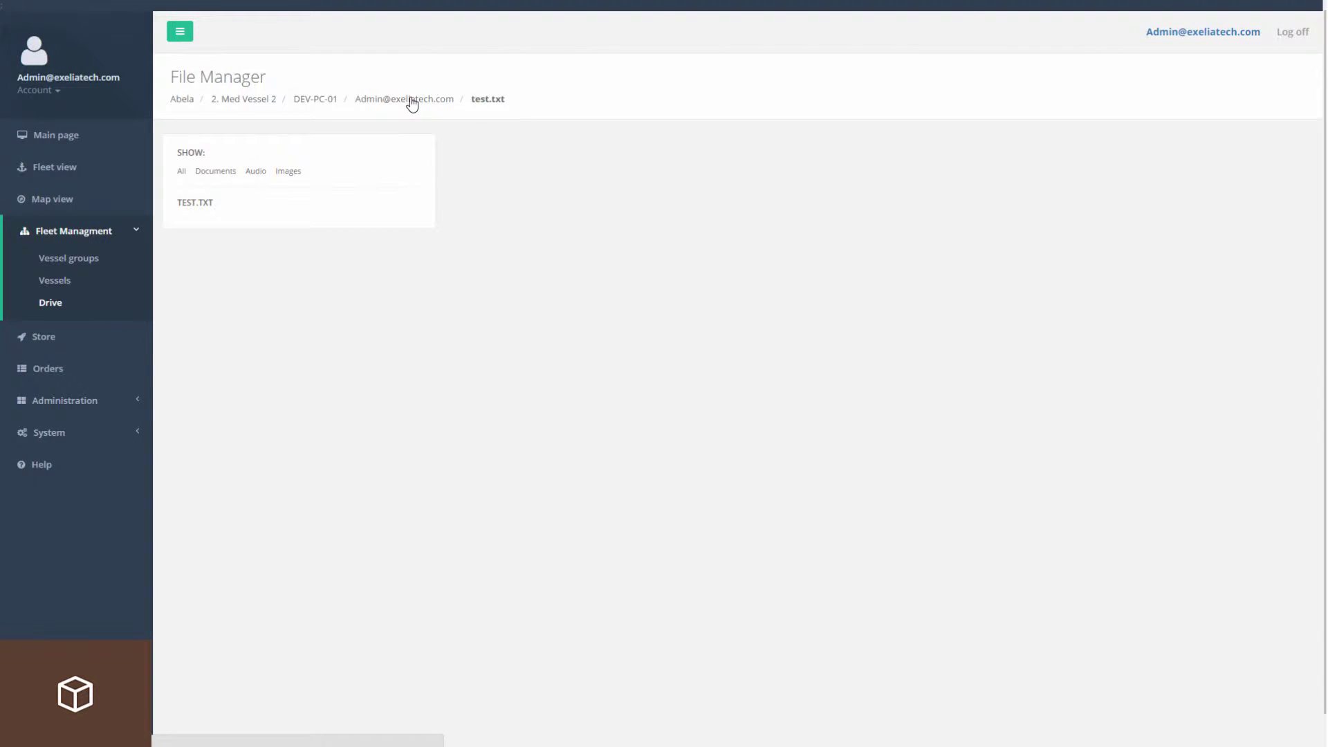
Return to the admin folder, then back to DEV-PC-01's folder list.
left_click(405, 99)
right_click(663, 193)
left_click(726, 353)
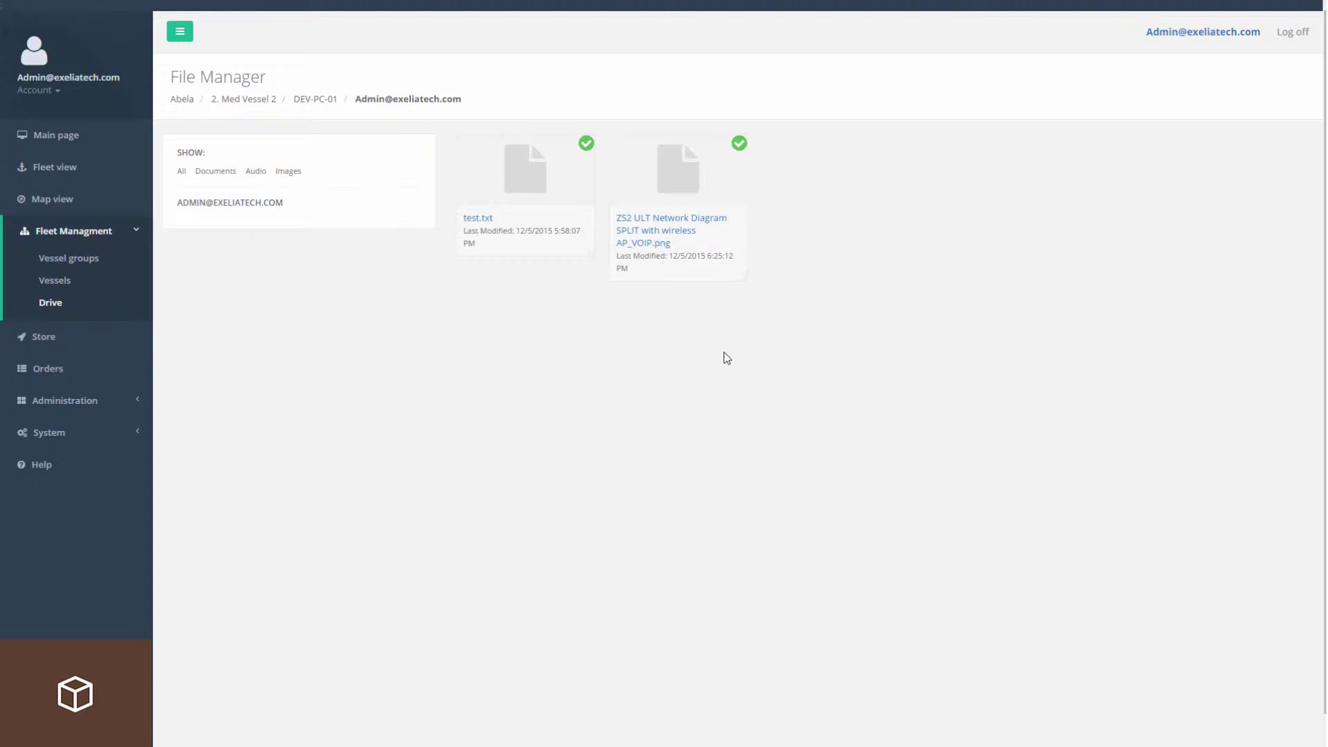
left_click(317, 100)
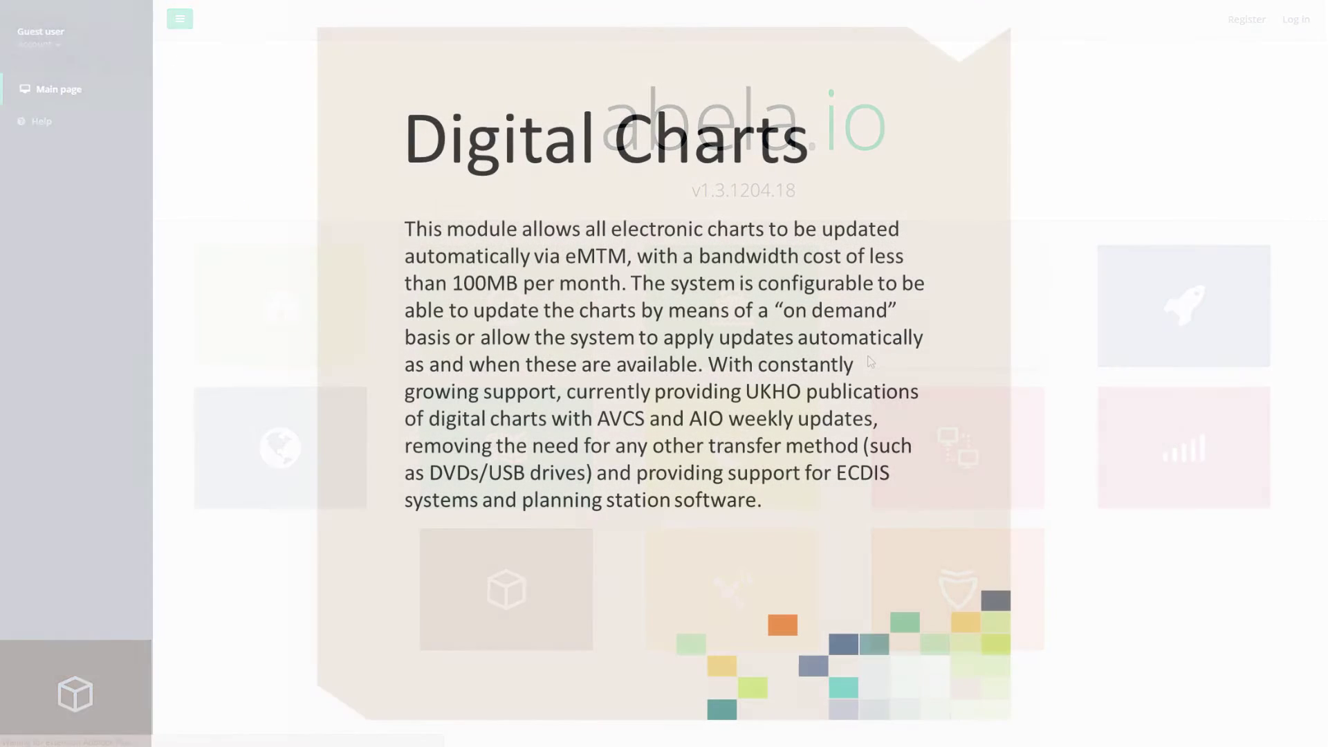
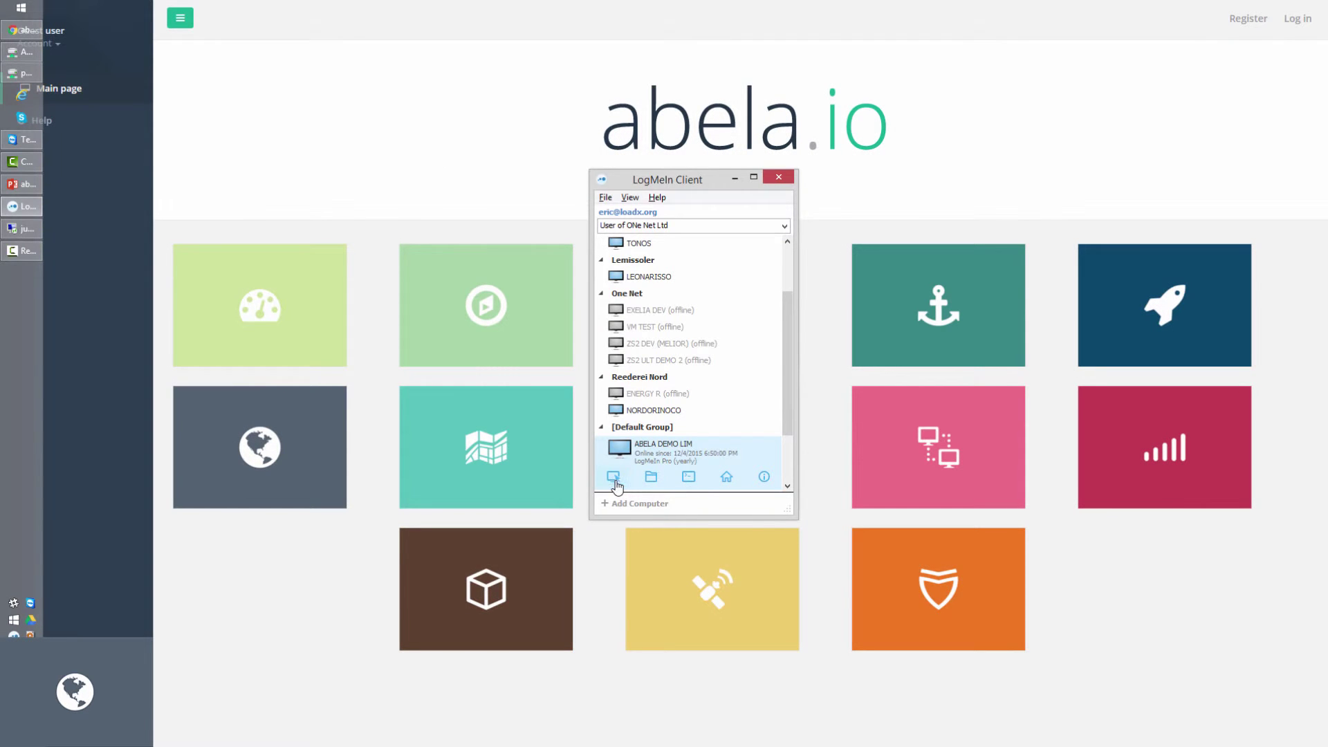
Connect to ABELA DEMO LIM with the remote computer password and show it full screen.
left_click(613, 477)
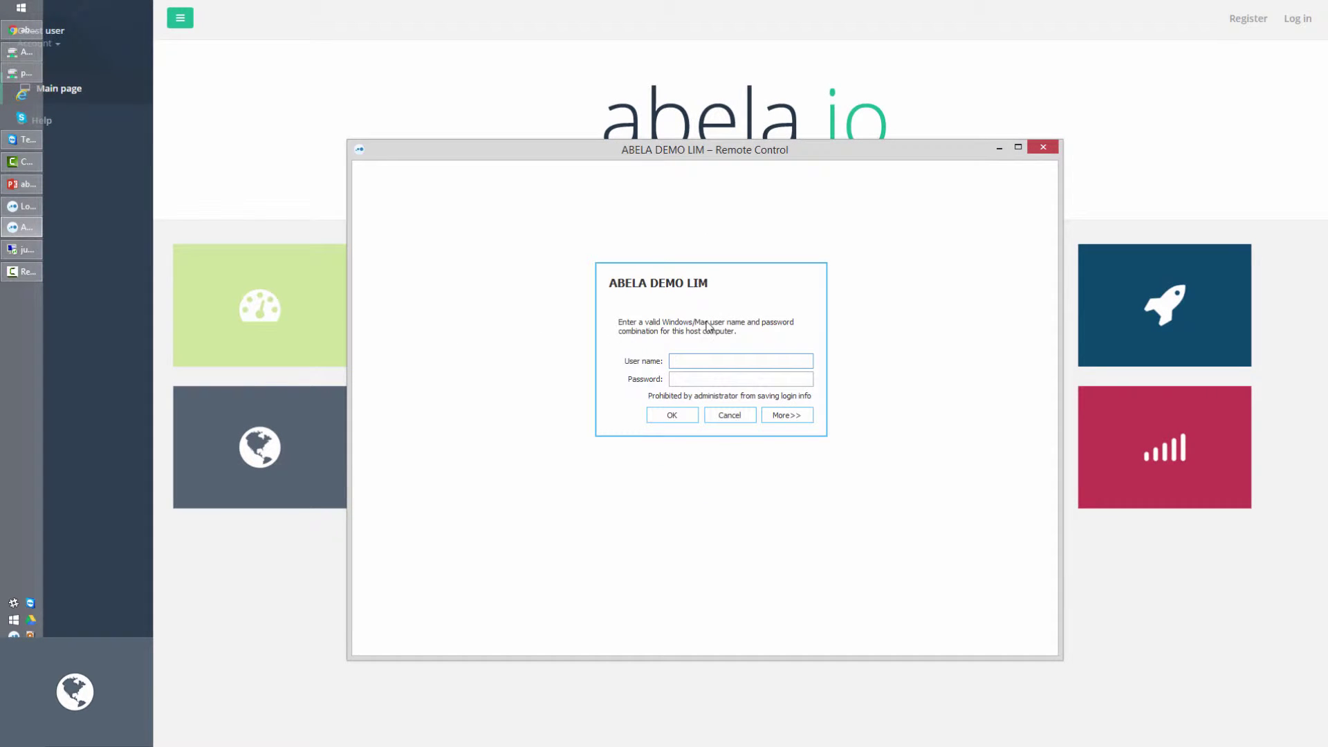
key("Tab")
type("**")
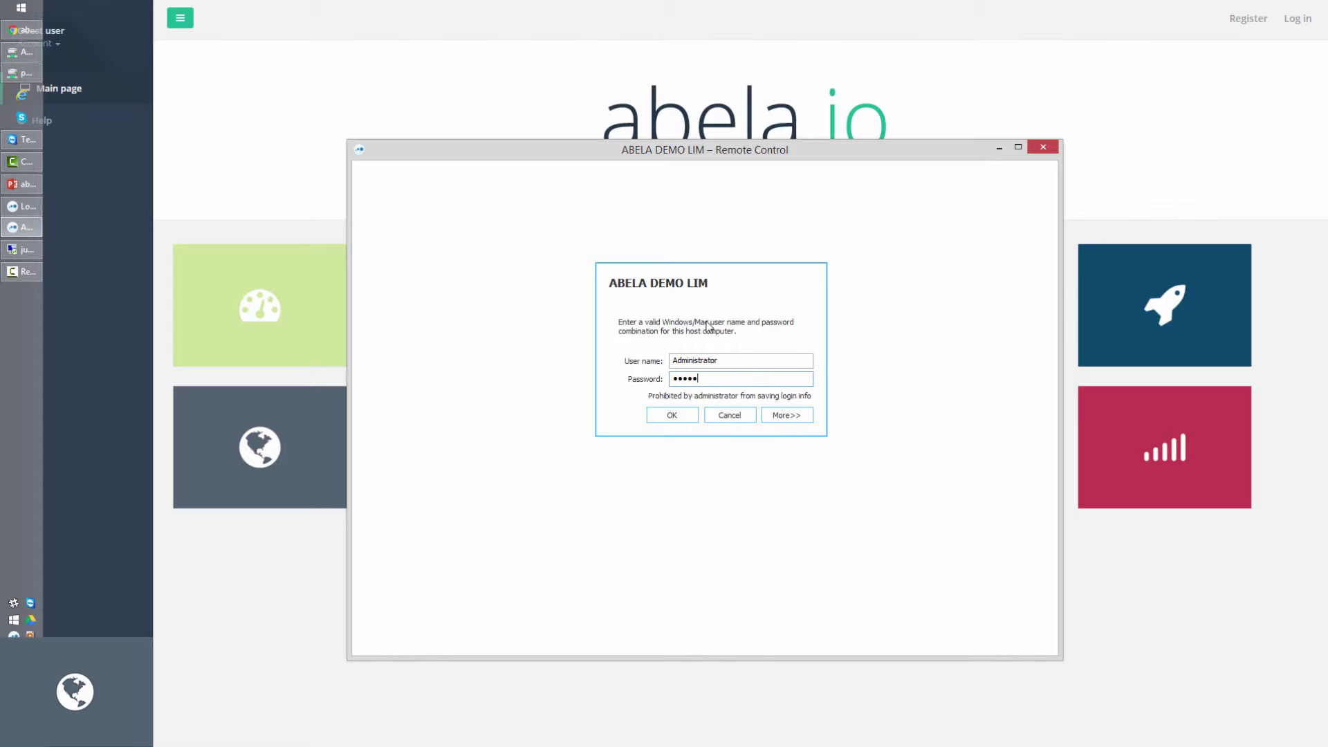
type("***")
key("Return")
left_click(1018, 146)
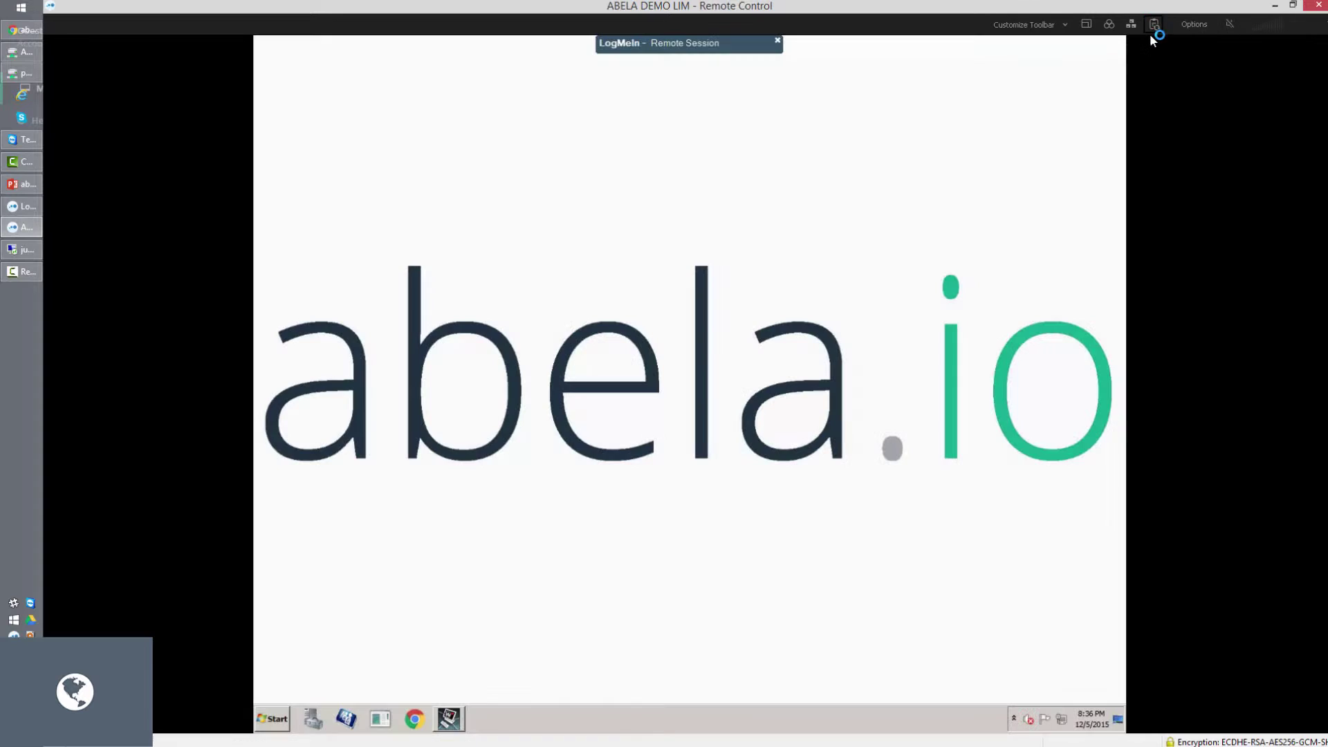
left_click(1292, 5)
left_click(1016, 147)
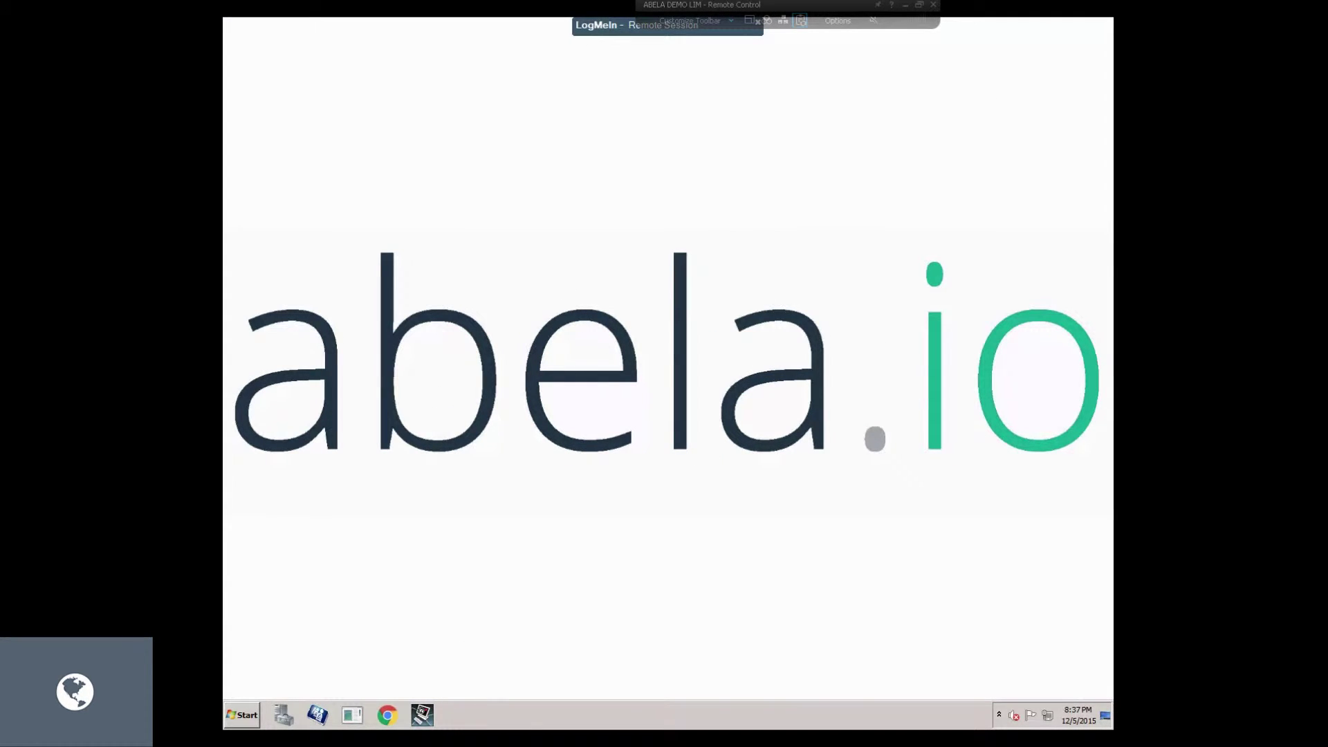
Load abela.io in the remote desktop's web browser.
left_click(387, 714)
type("aberl")
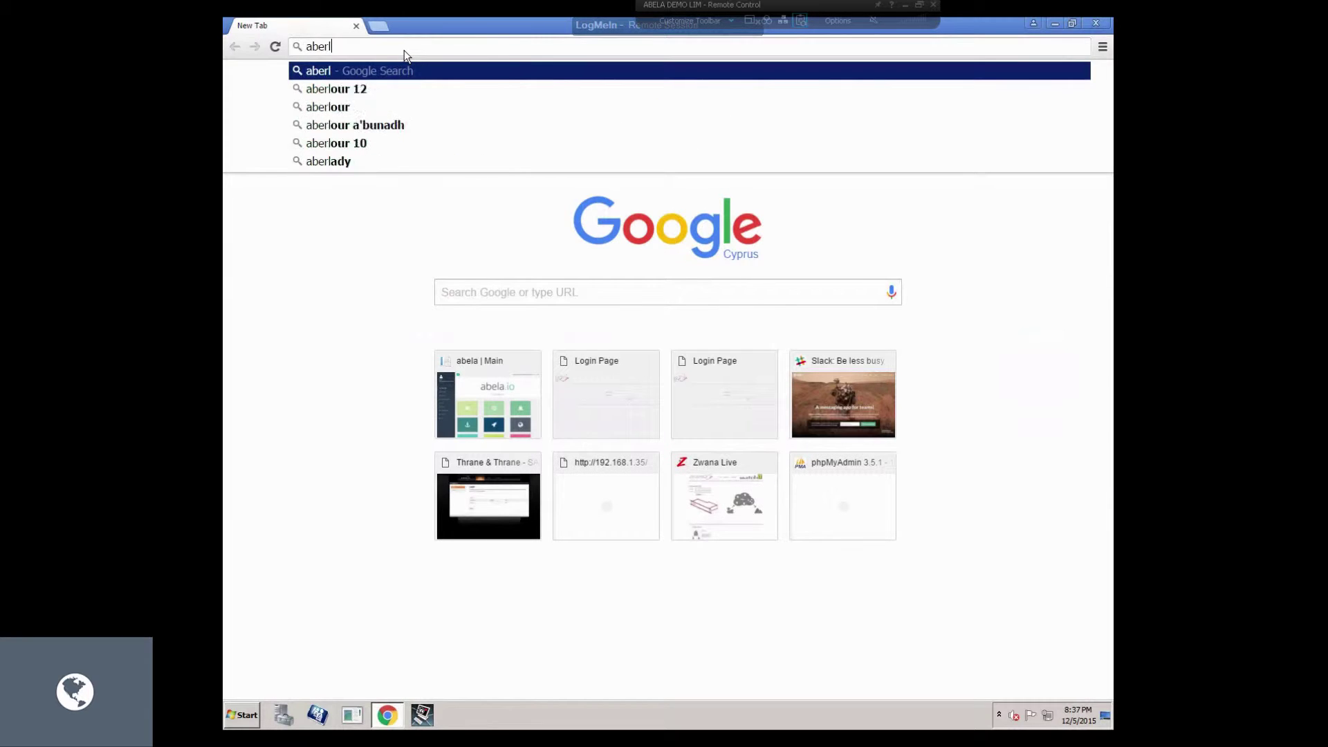
key("BackSpace")
key("BackSpace")
type("l")
key("Return")
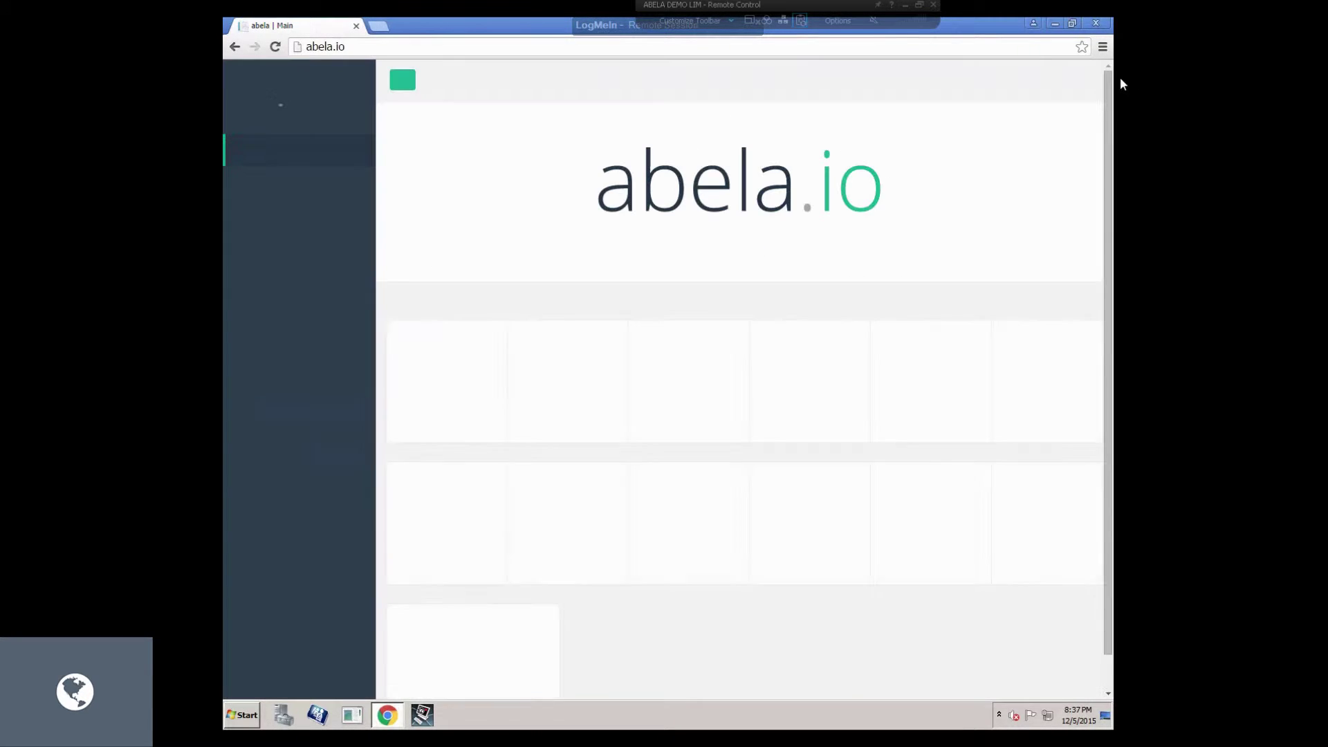
Sign in to abela.io with the demo account's username and password.
left_click(1065, 81)
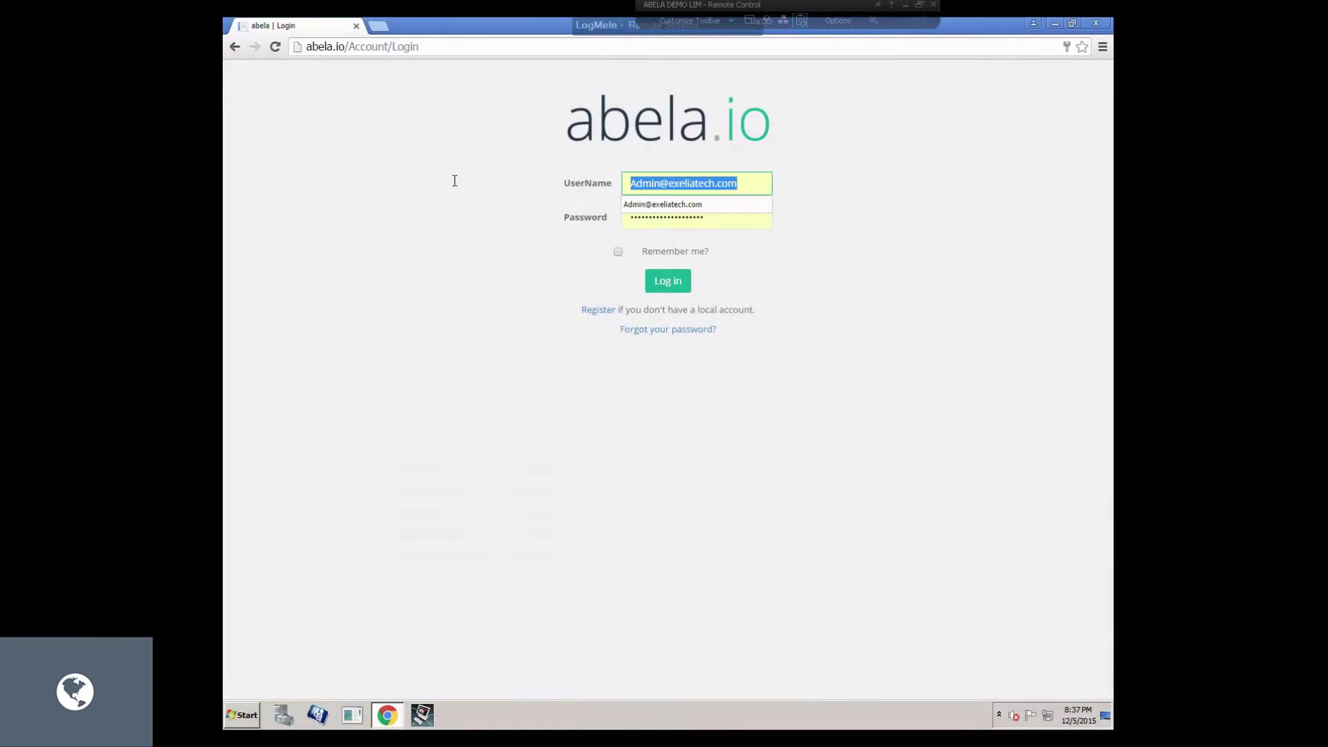
type("inmarsat")
key("Tab")
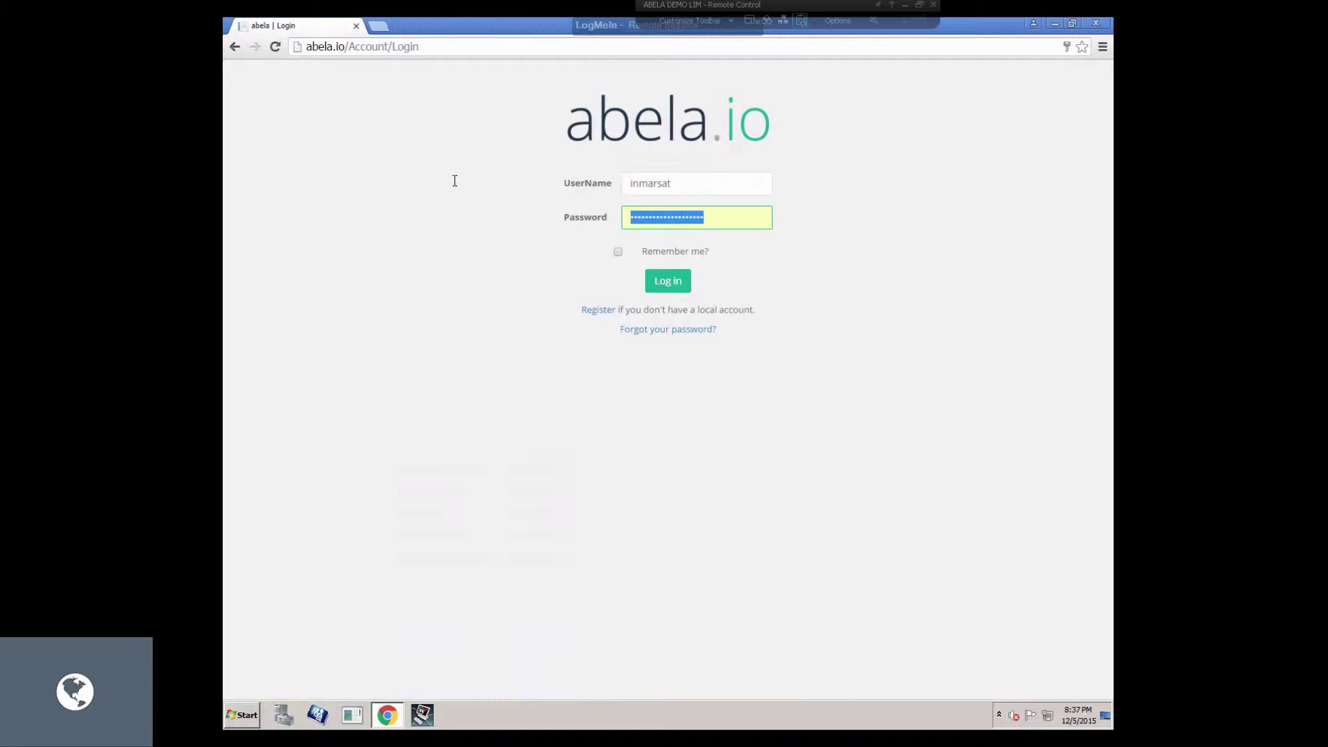
type("••")
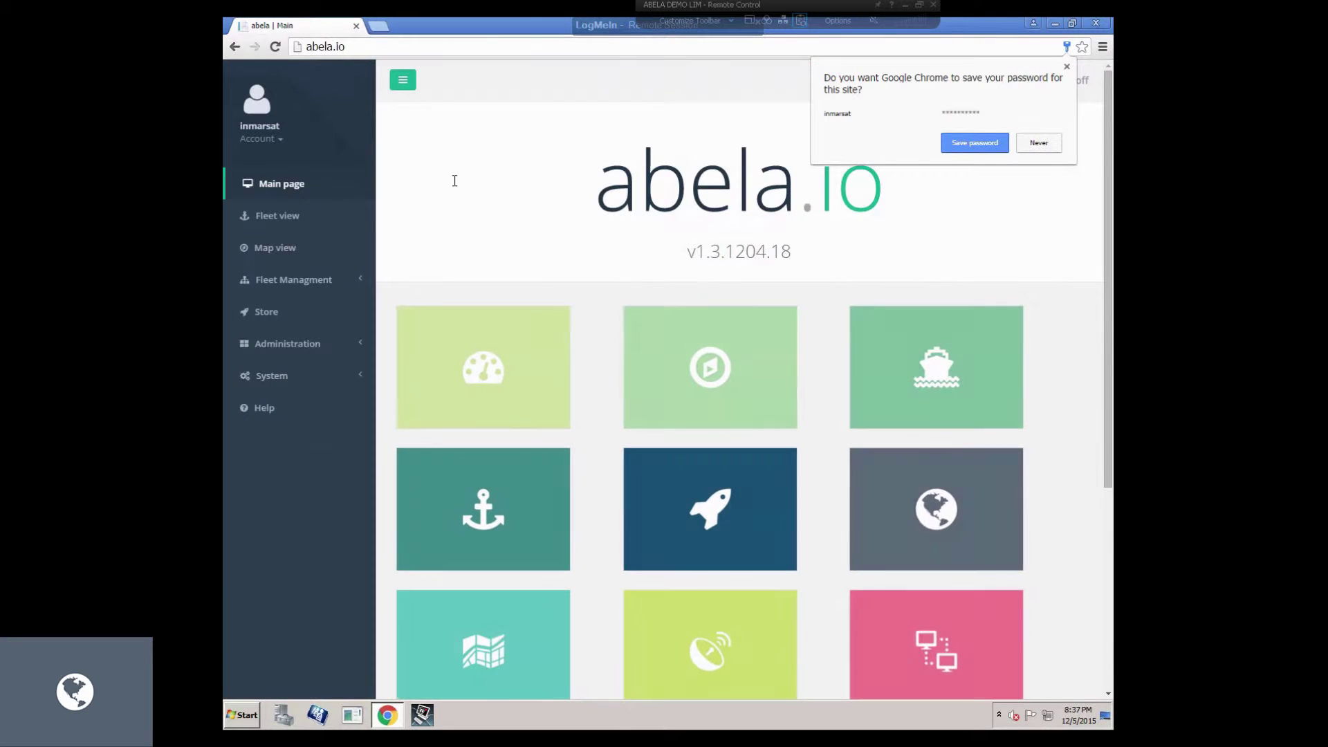
left_click(1006, 143)
Start the New Vessel Wizard under Fleet Management > Vessels and name the vessel Inmarsat Demo 2.
left_click(293, 280)
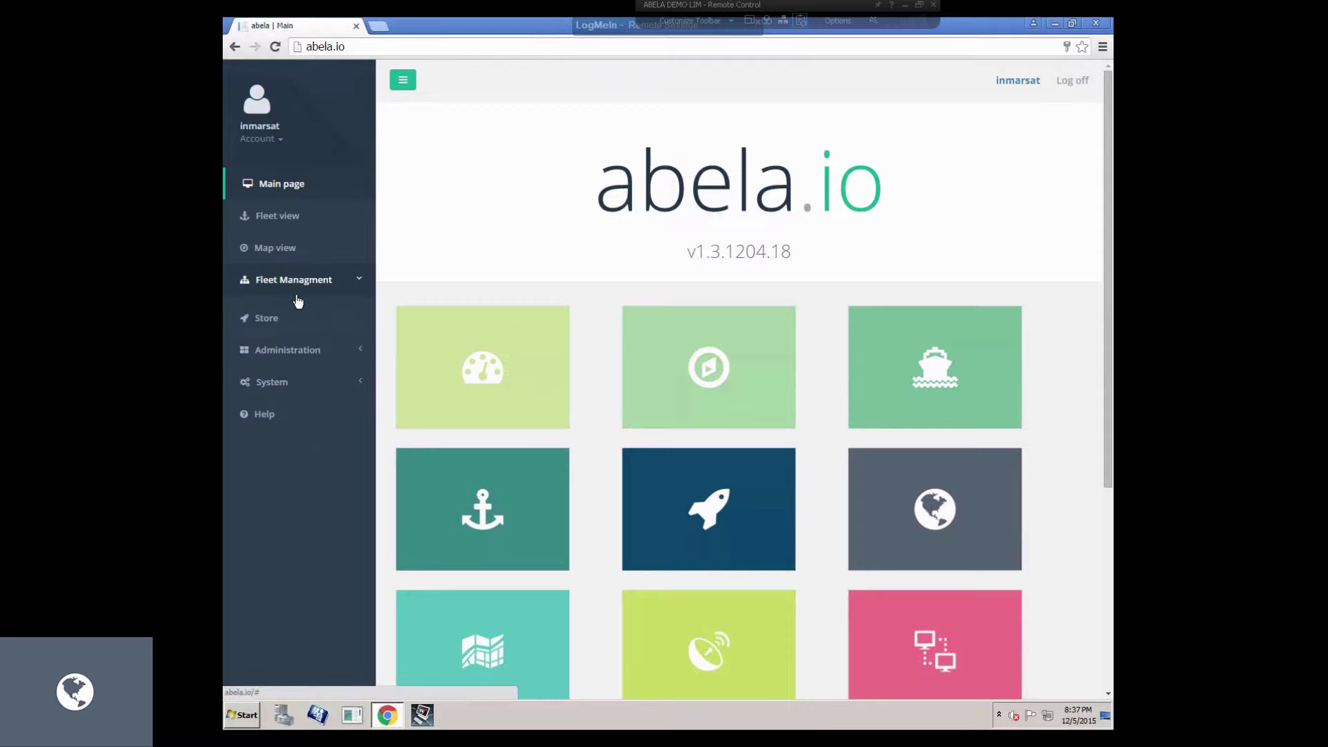
left_click(280, 330)
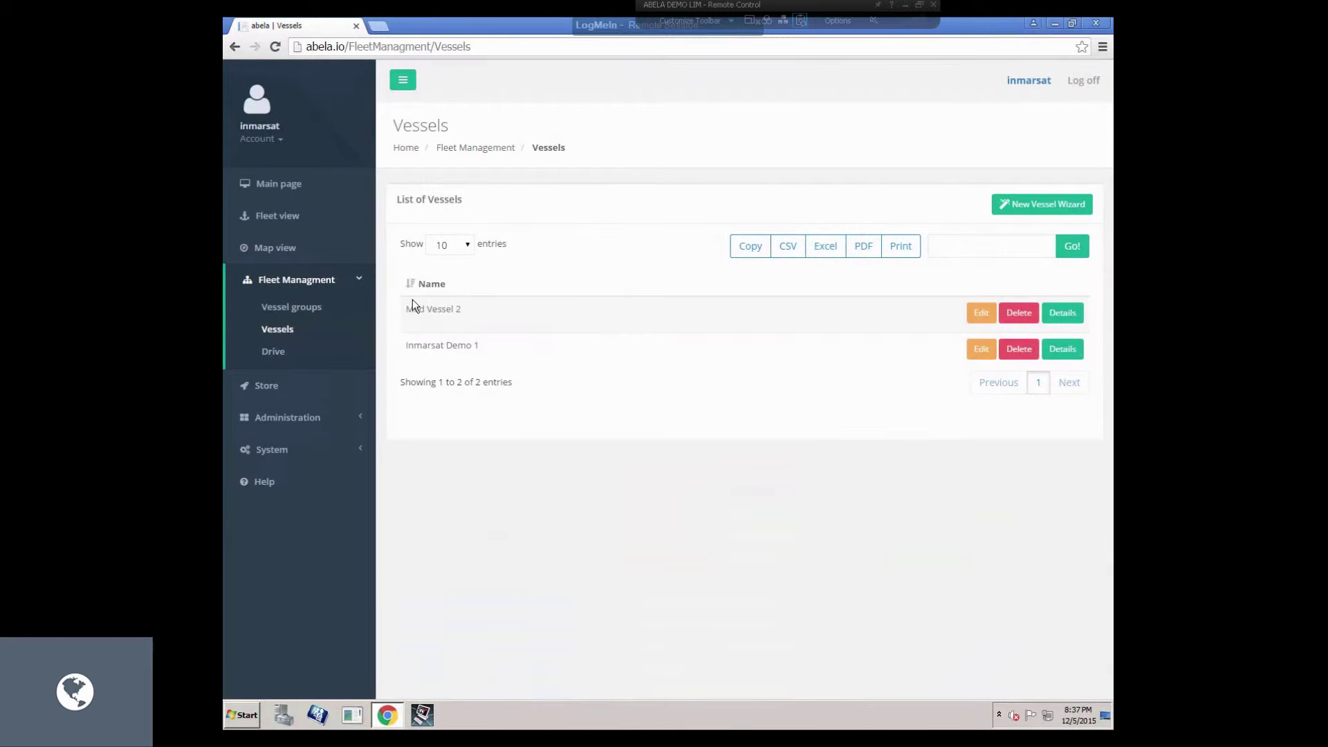
left_click(1041, 205)
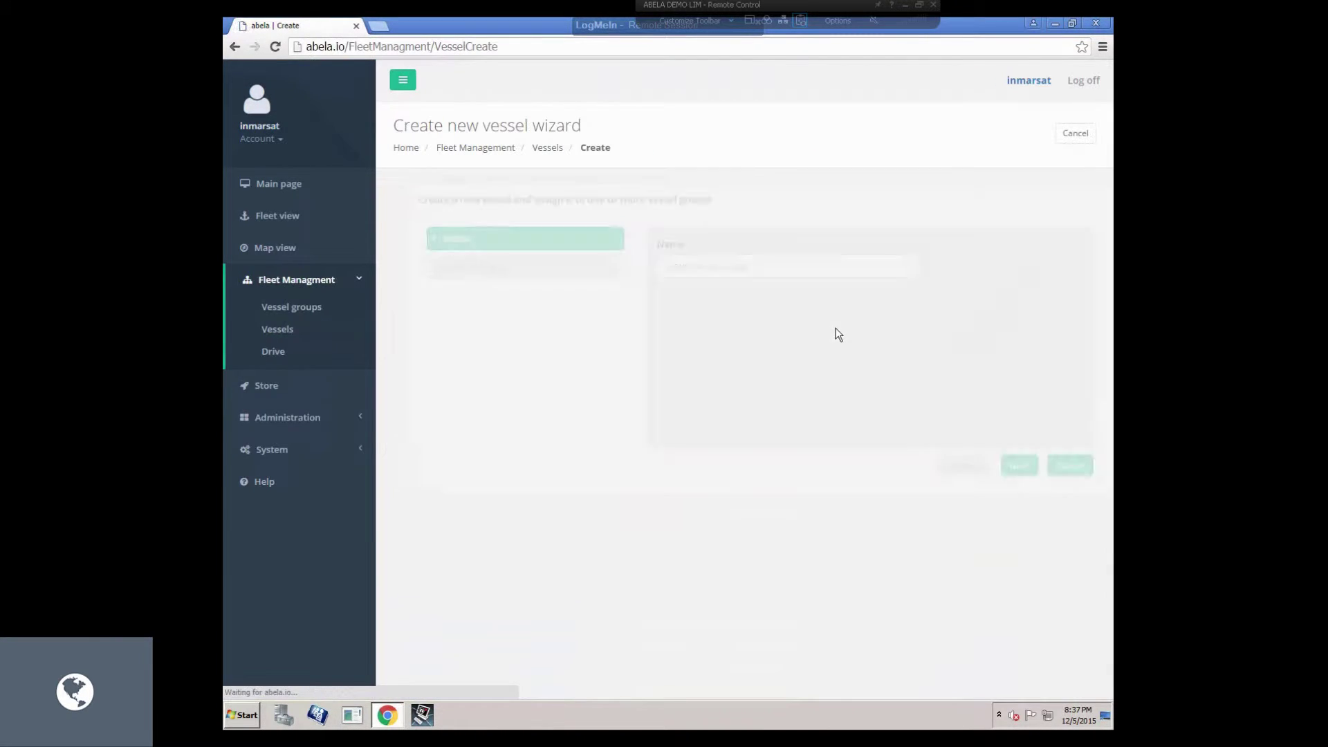
type("Inmarsat Demo 2")
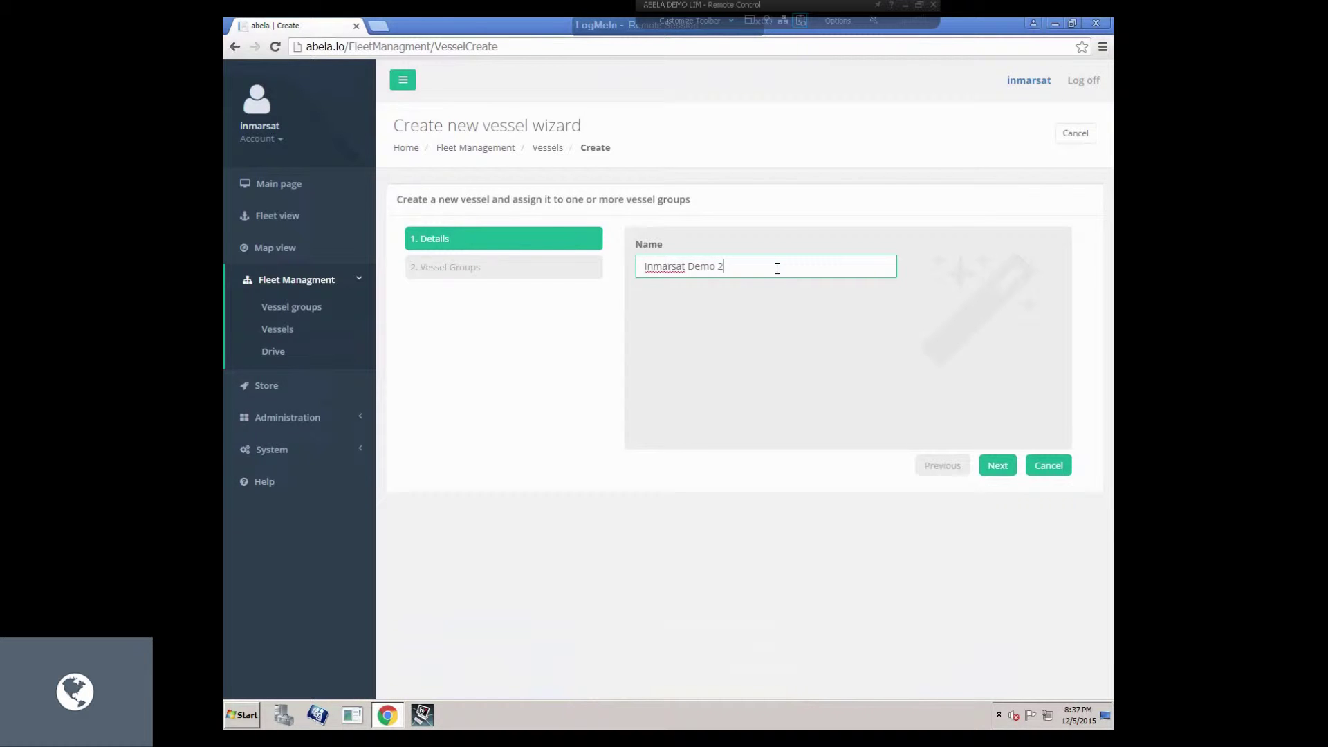
left_click(1000, 464)
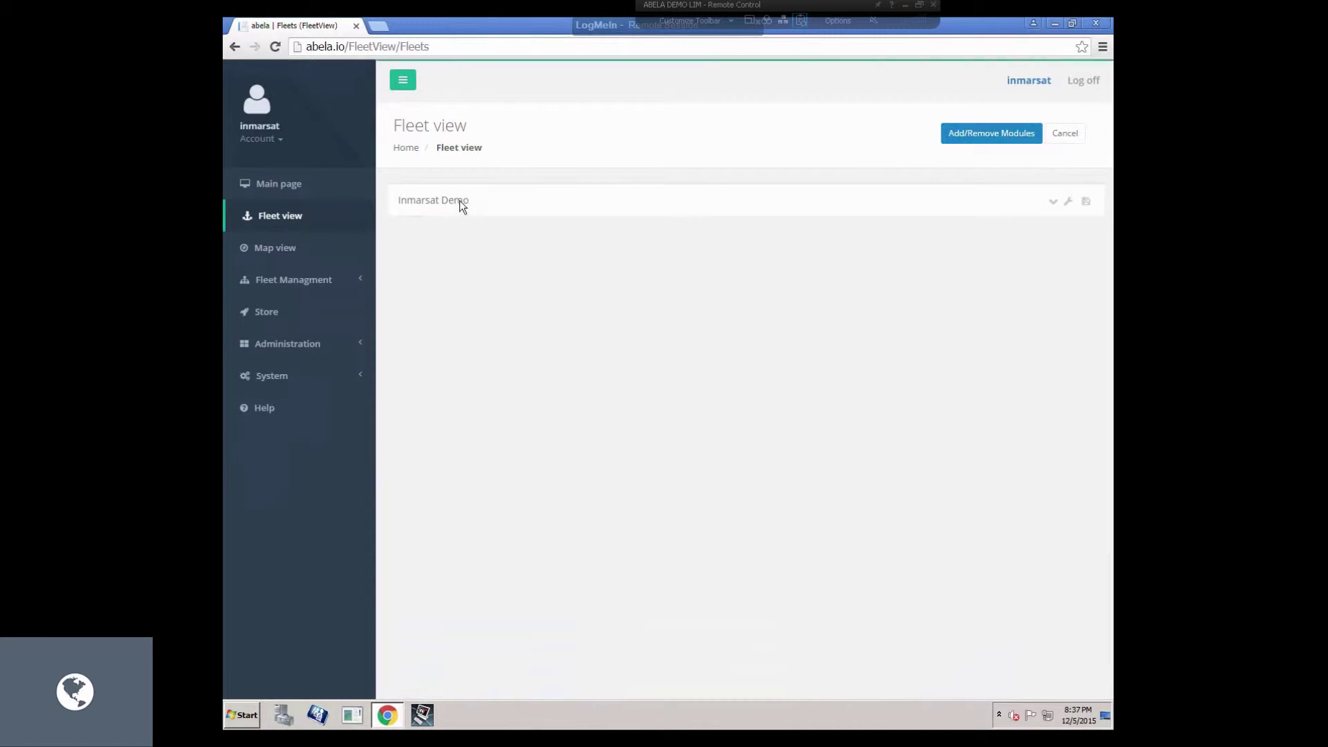
Add Bandwidth Monitoring, Data Mirroring, Digital Charts and Drive modules to Inmarsat Demo 2.
scroll(969, 349, "down", 1)
scroll(970, 350, "up", 1)
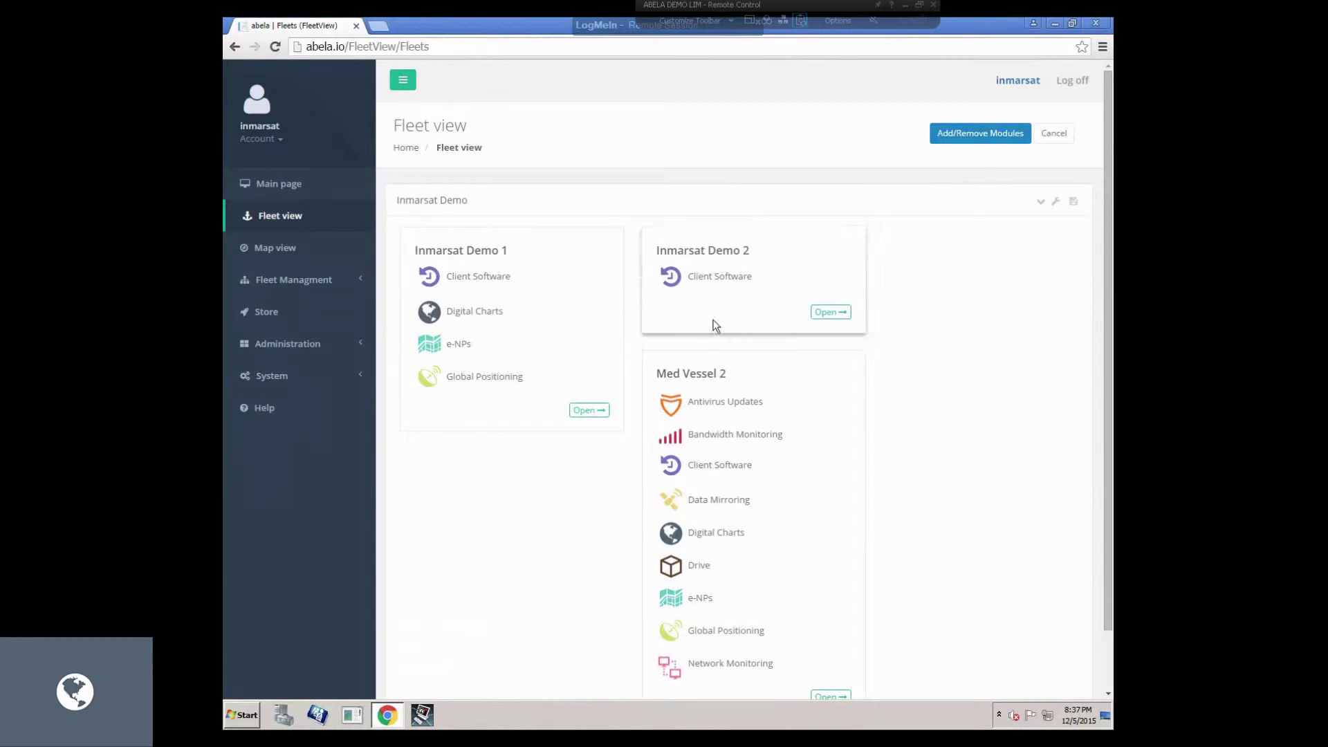
left_click(994, 132)
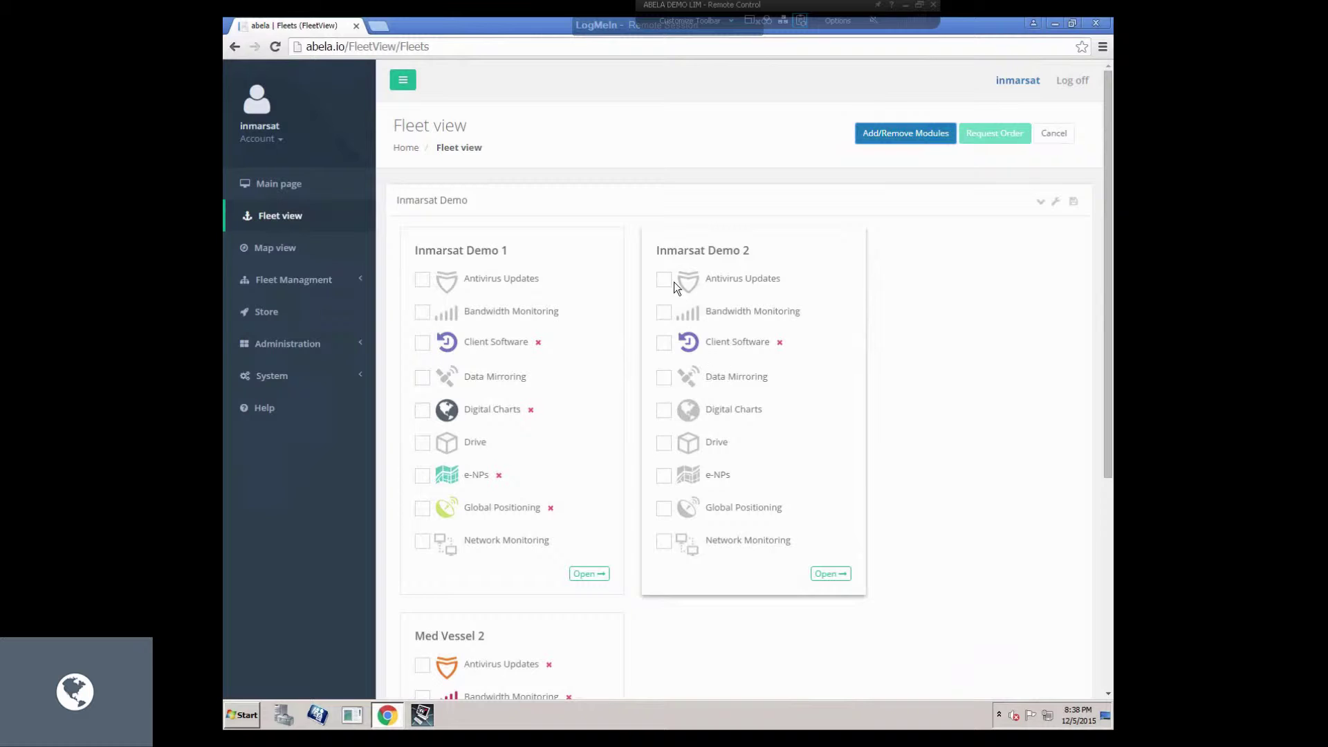
left_click(664, 312)
left_click(663, 377)
left_click(663, 409)
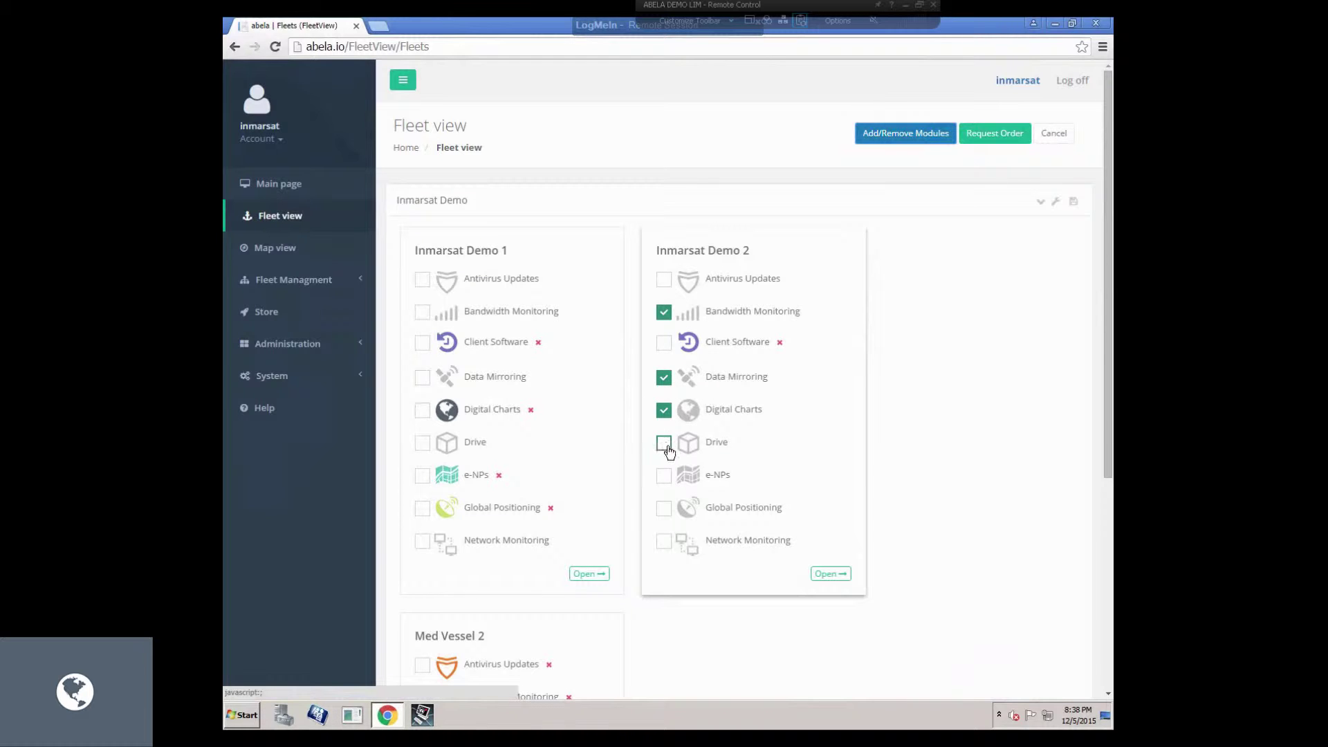
left_click(663, 442)
Add e-NPs, Network Monitoring, Antivirus Updates and Client Software, then request the $635 order.
left_click(663, 475)
left_click(663, 541)
left_click(663, 279)
left_click(663, 343)
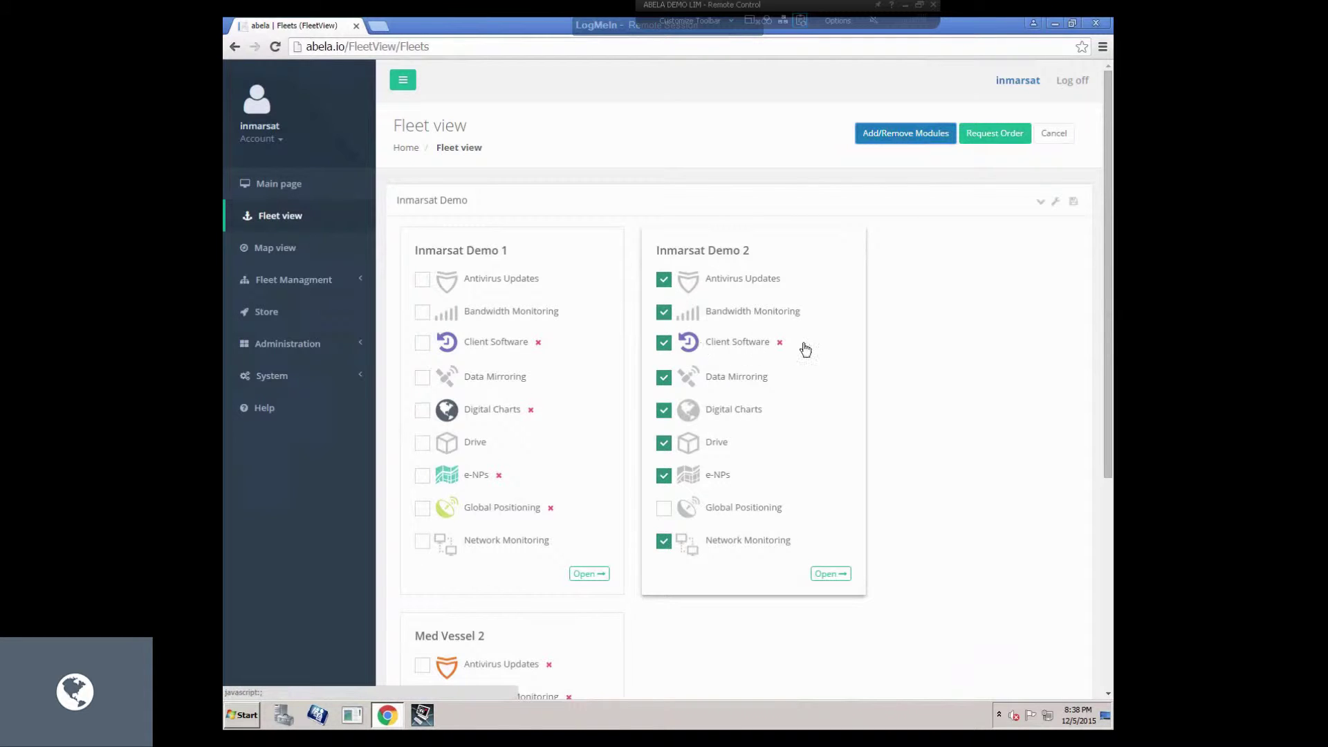
left_click(905, 133)
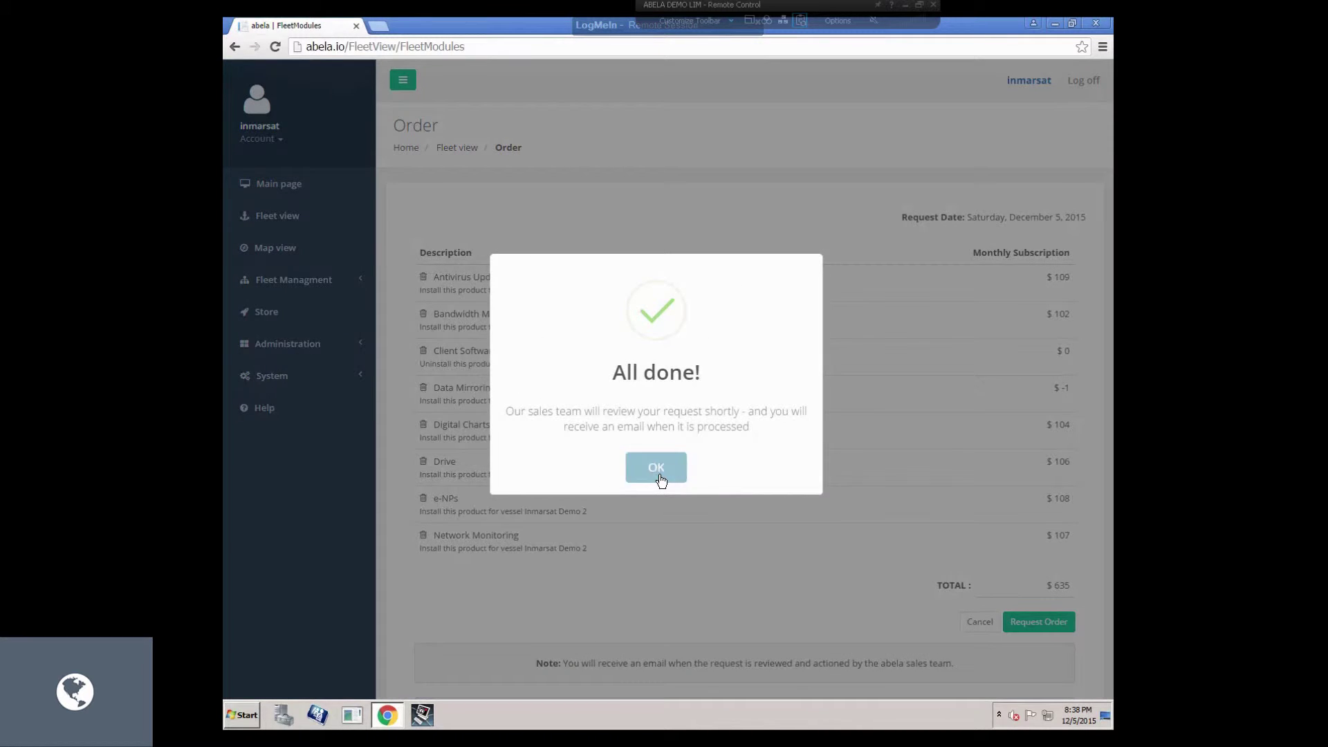
left_click(657, 470)
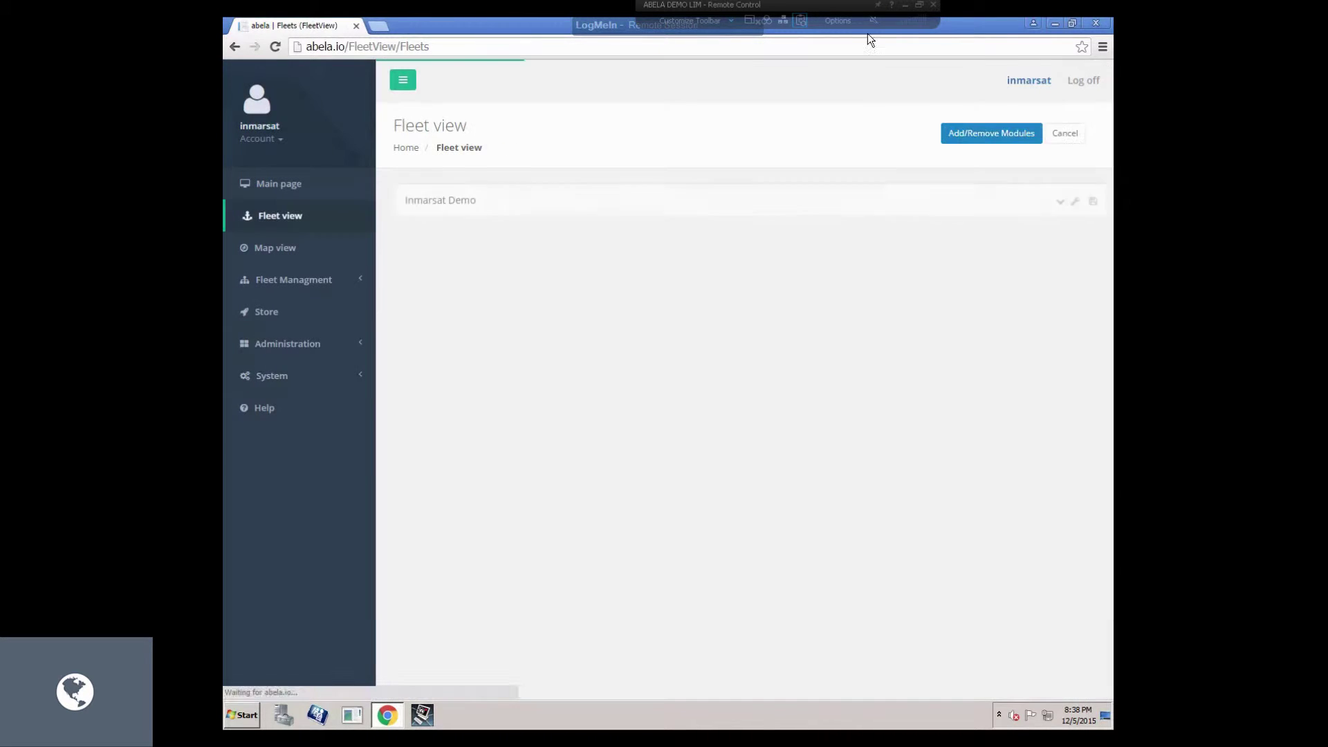
Sign in to abela.io with the sales account's credentials.
type("inm")
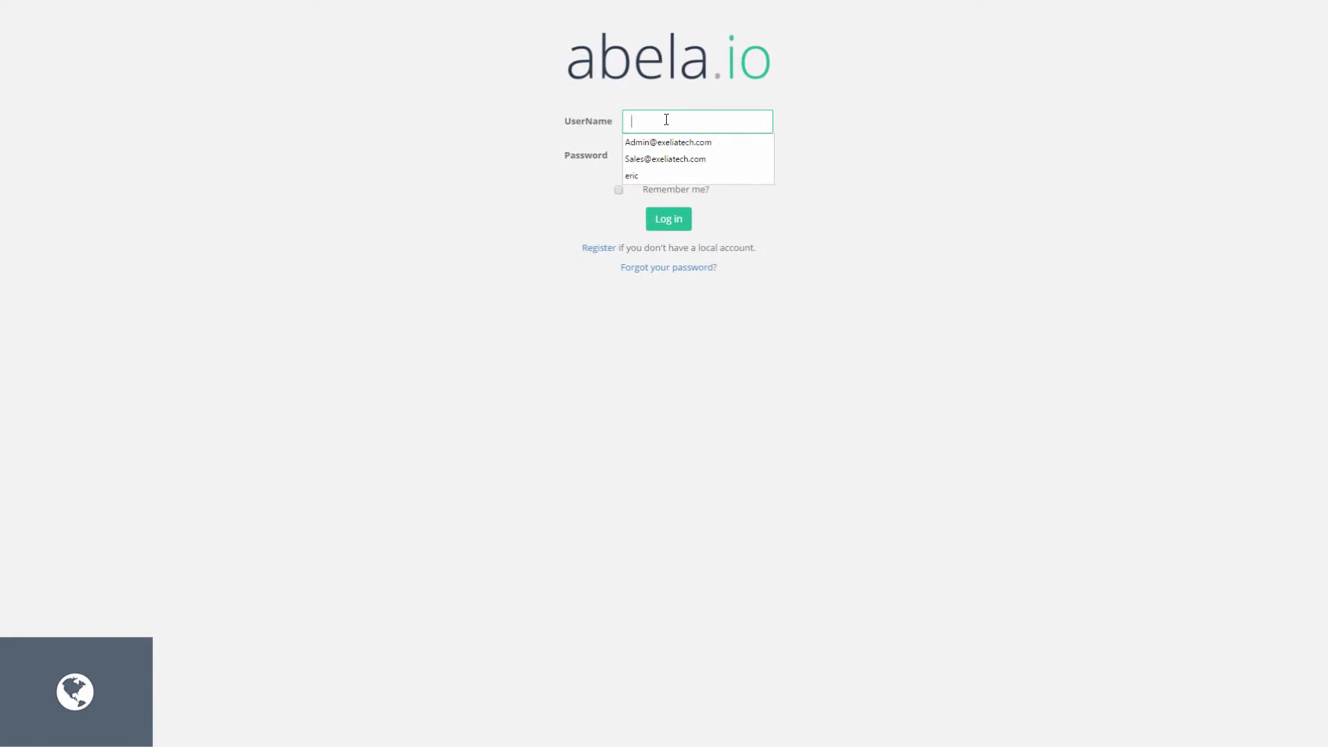
type("arsatsales")
key("Tab")
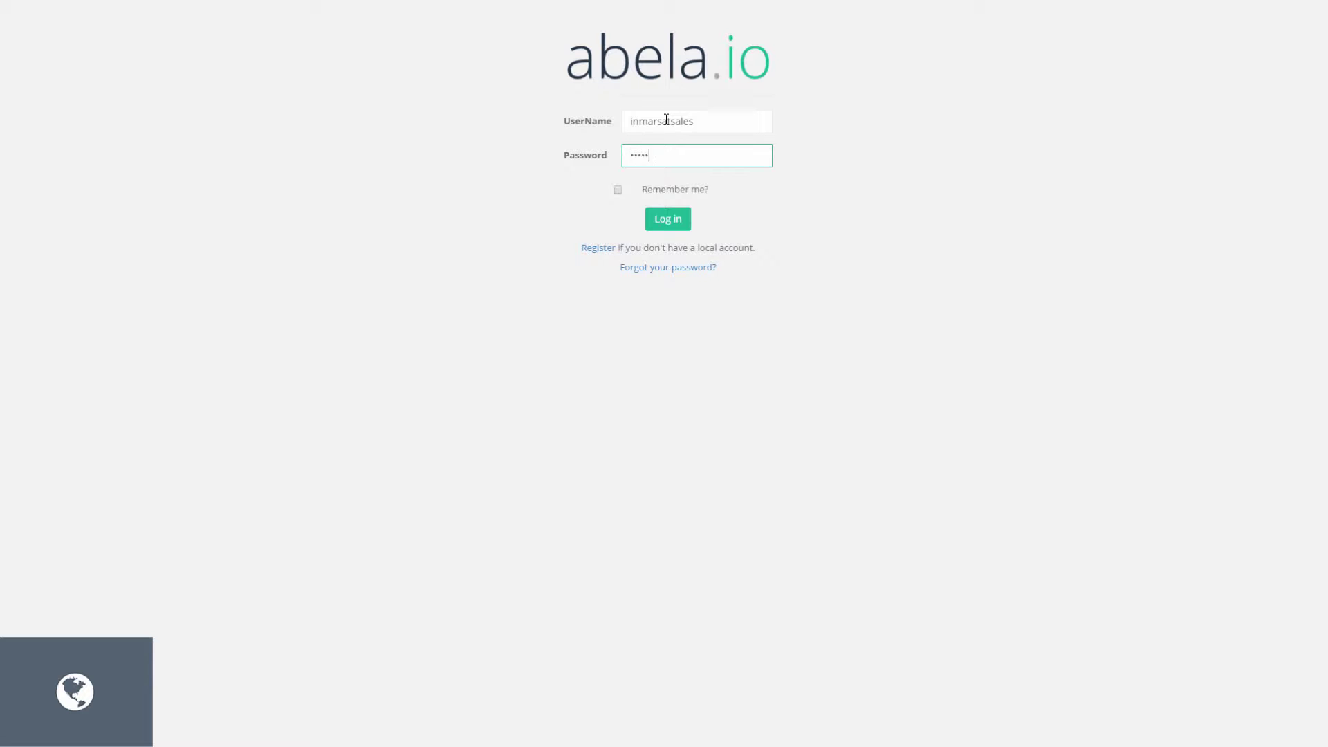
key("Return")
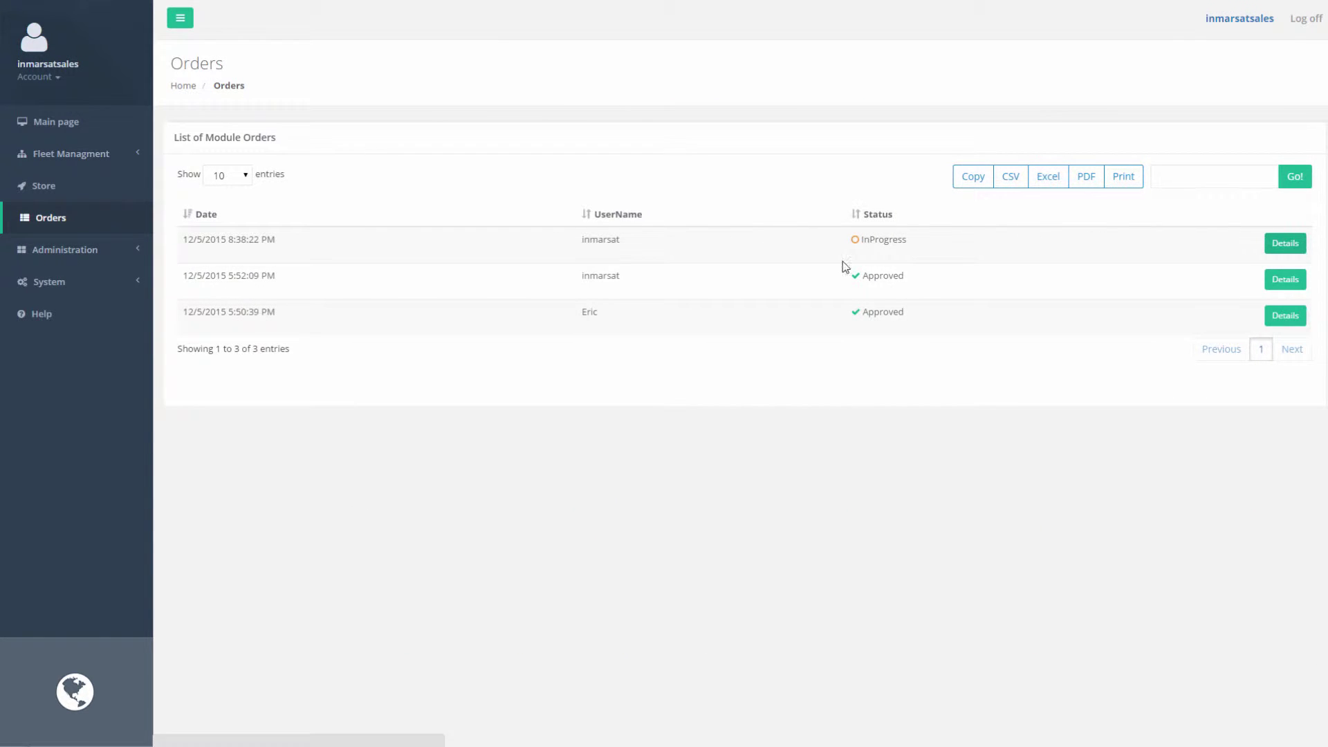
Approve the pending Inmarsat Demo 2 module order and return to the remote session.
left_click(1297, 245)
left_click(1181, 74)
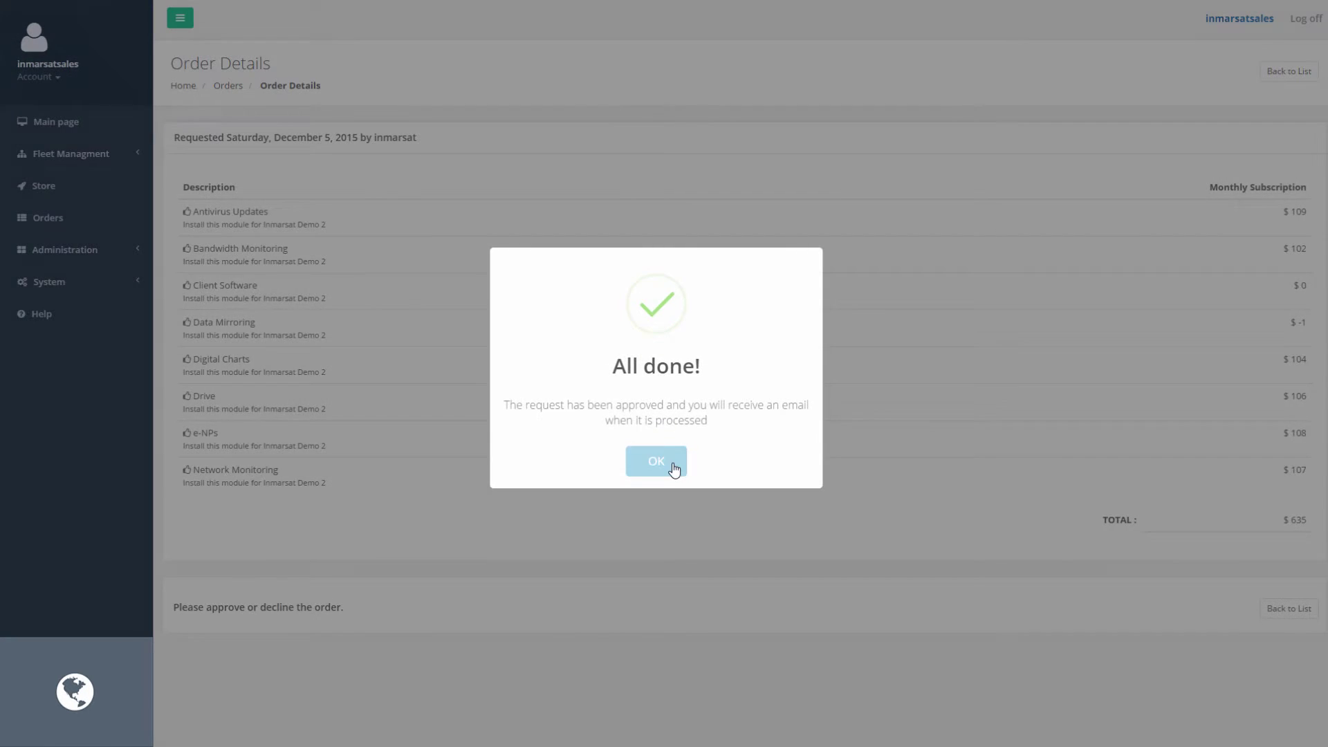
left_click(667, 465)
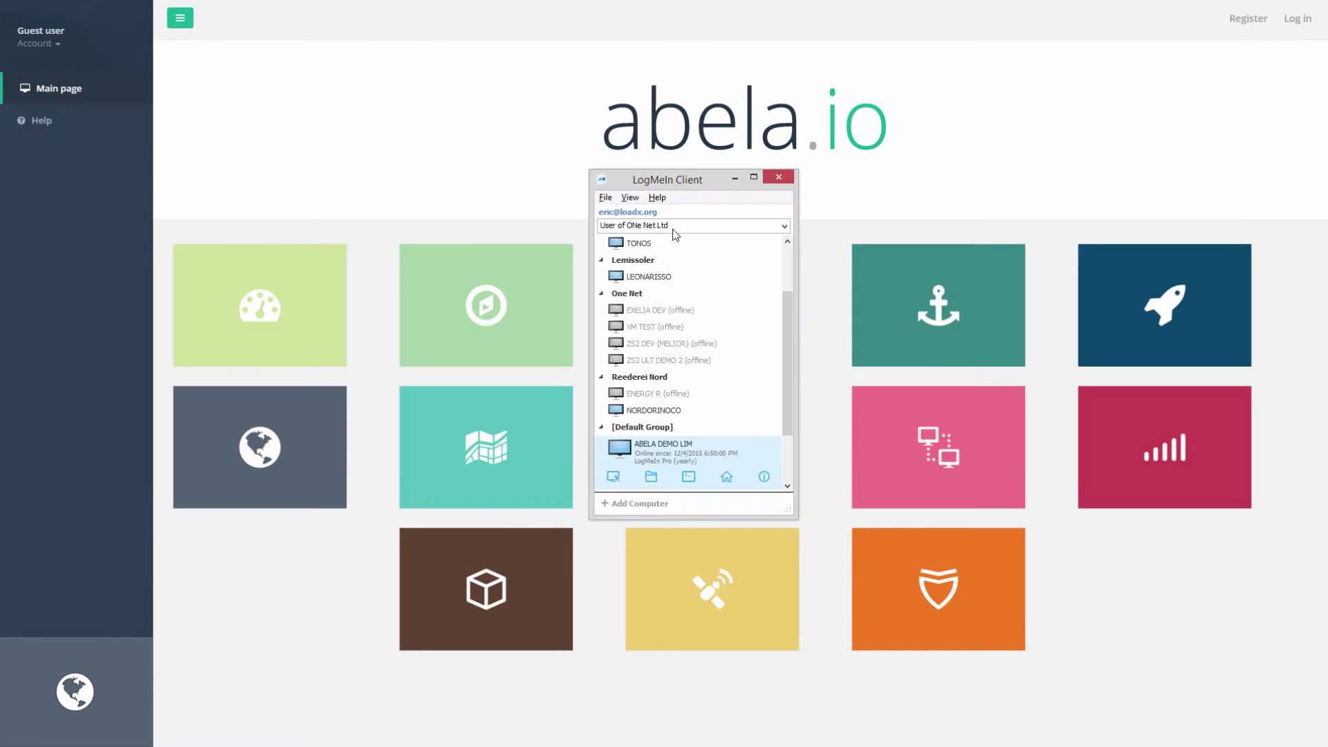
key("alt+Tab")
left_click(667, 346)
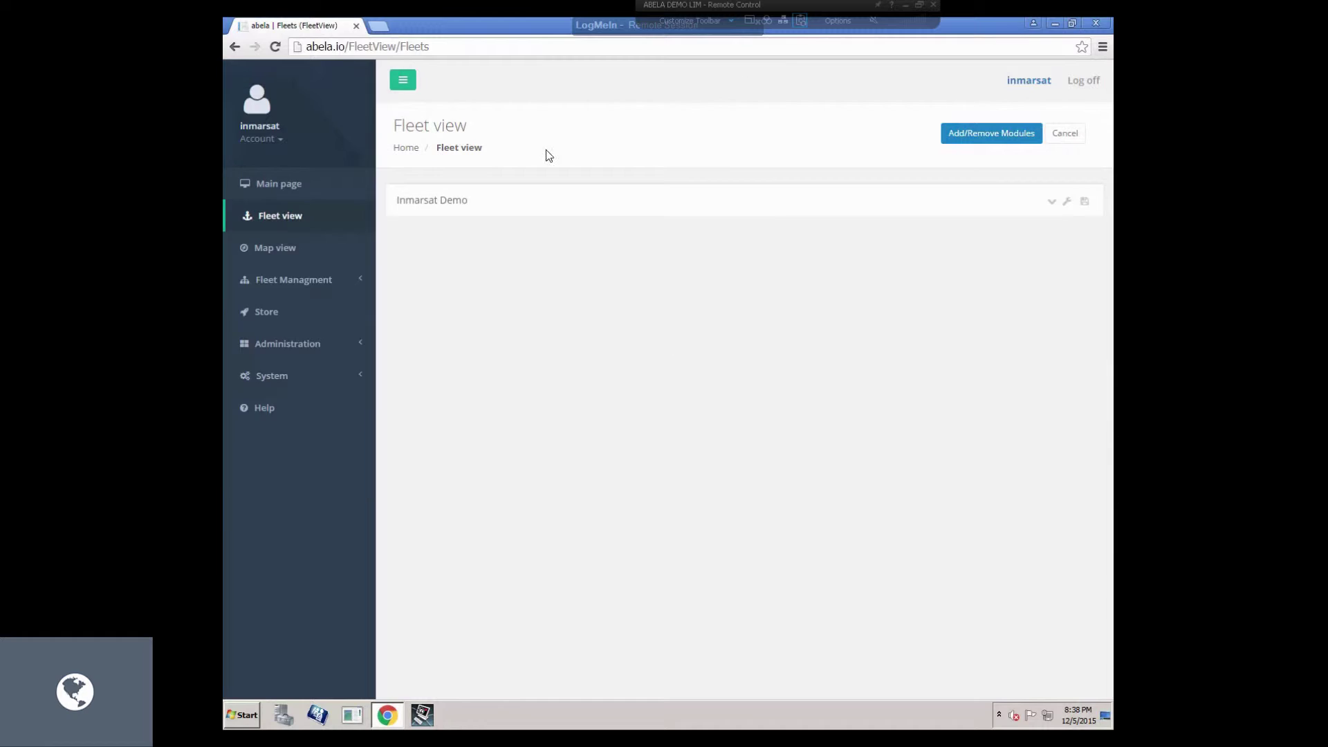
Untick Inmarsat Demo for Med Vessel 2 under Administration > Vessels and save.
left_click(451, 211)
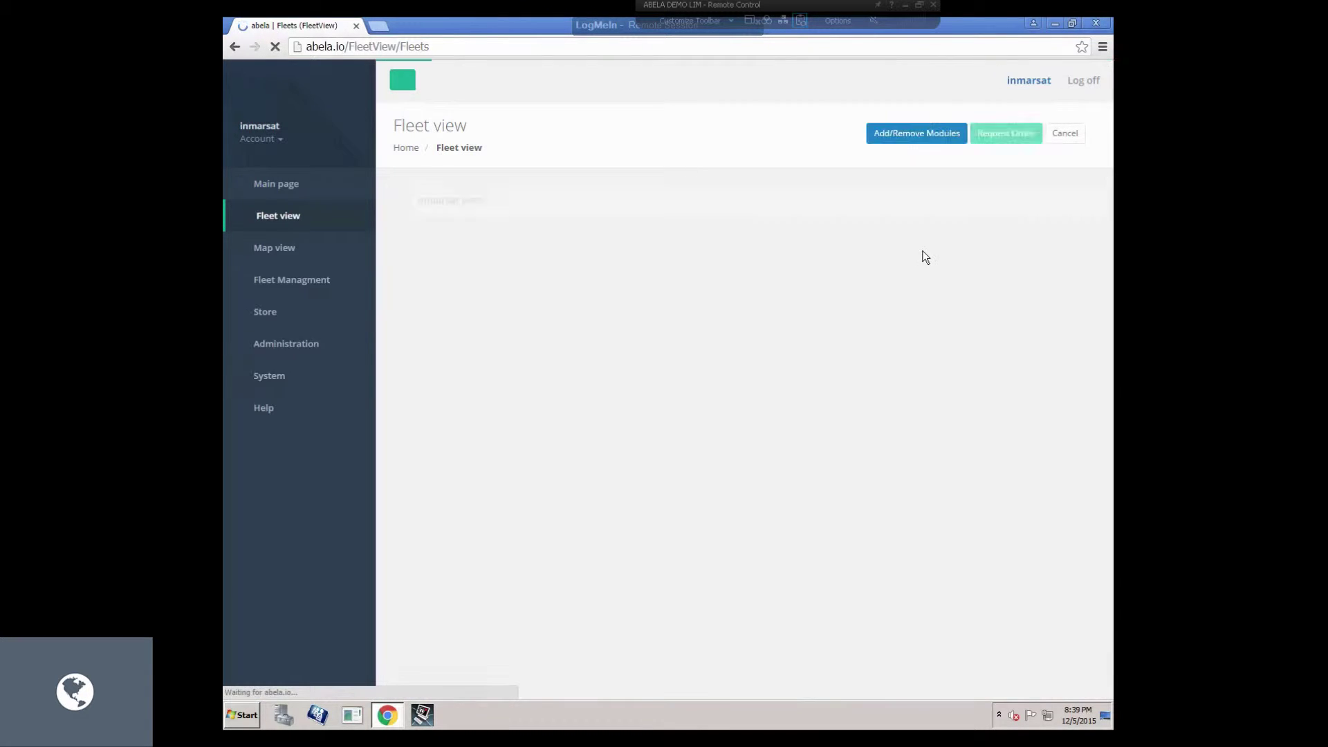
left_click(453, 206)
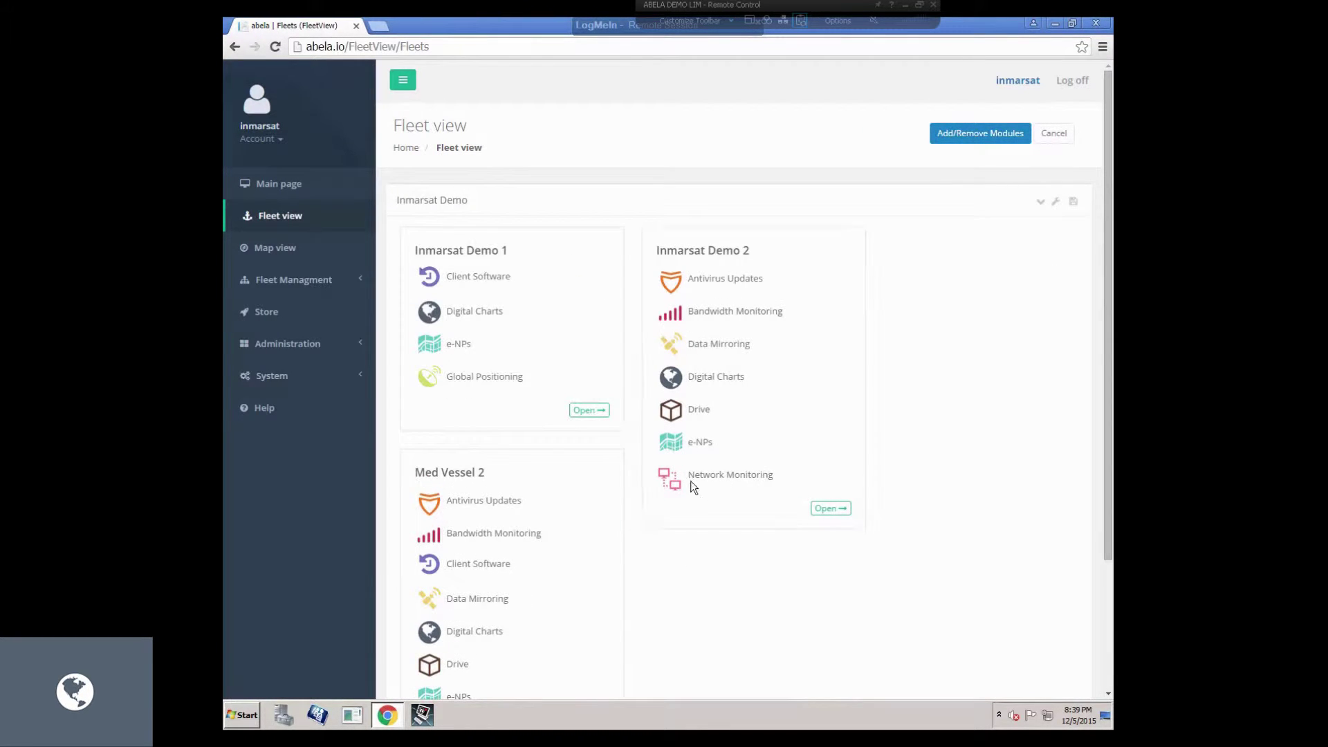
left_click(313, 344)
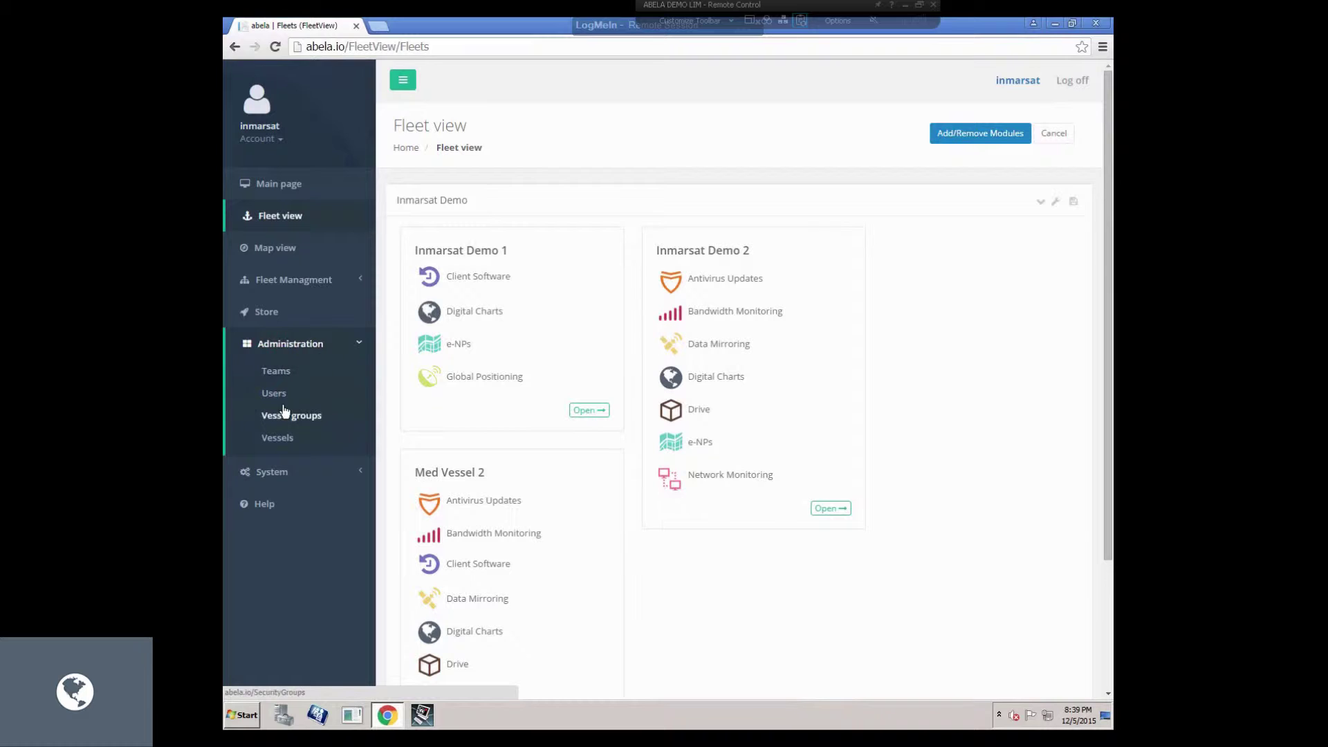
left_click(278, 437)
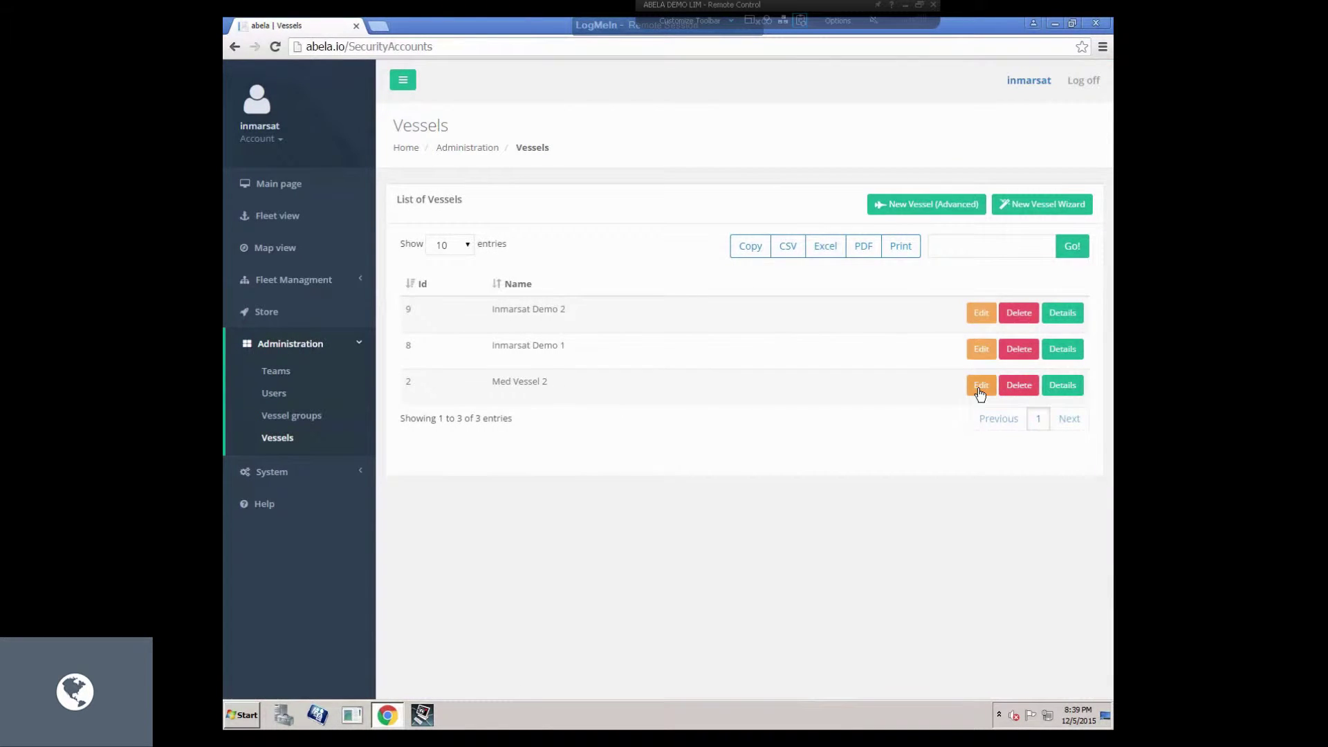
left_click(980, 388)
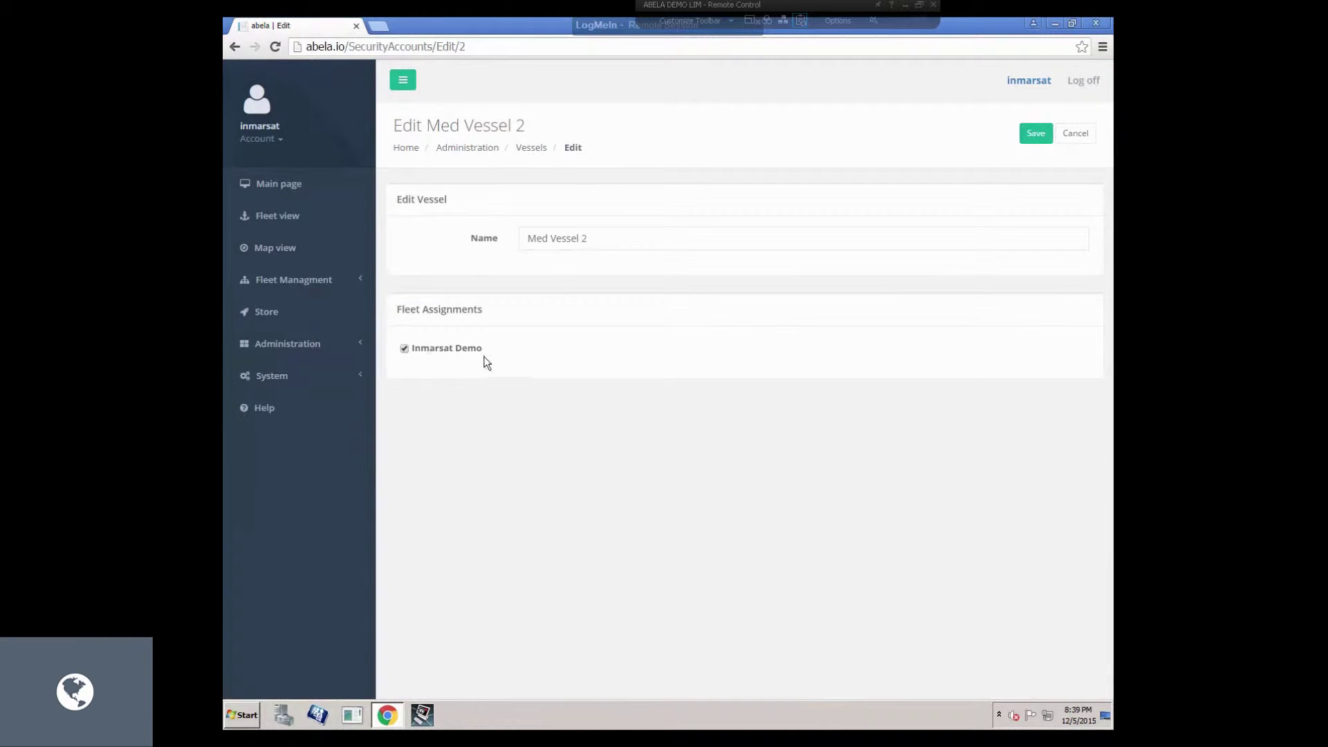
left_click(1072, 138)
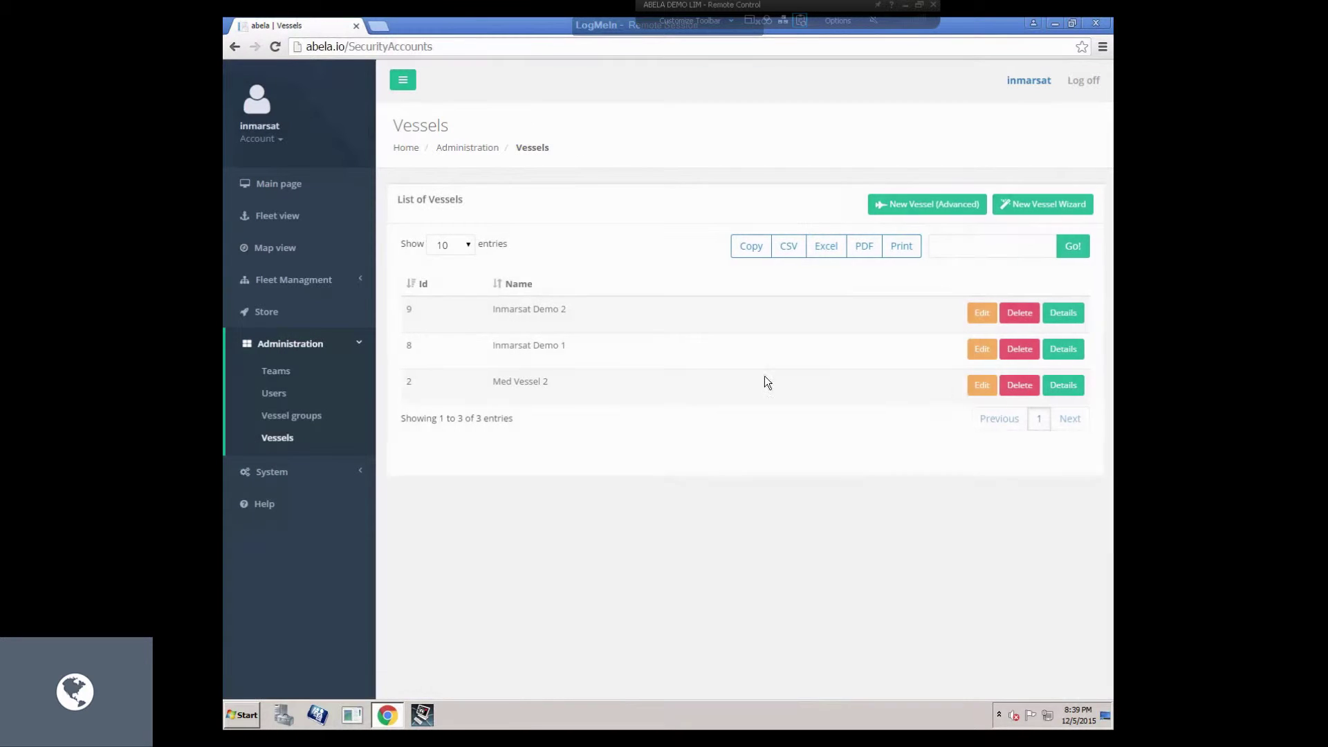
left_click(982, 384)
left_click(415, 348)
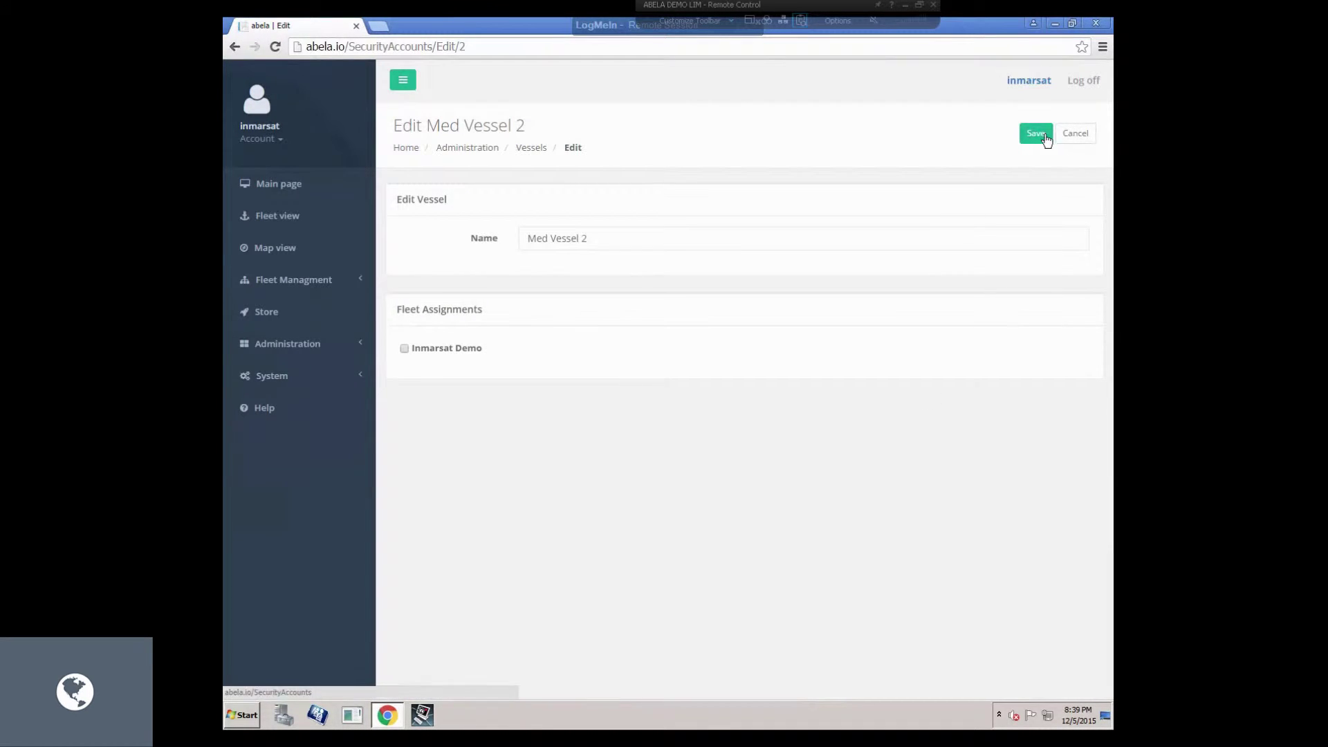
left_click(1041, 134)
Download and run the Abela Client Setup from Inmarsat Demo 2's vessel details.
left_click(276, 217)
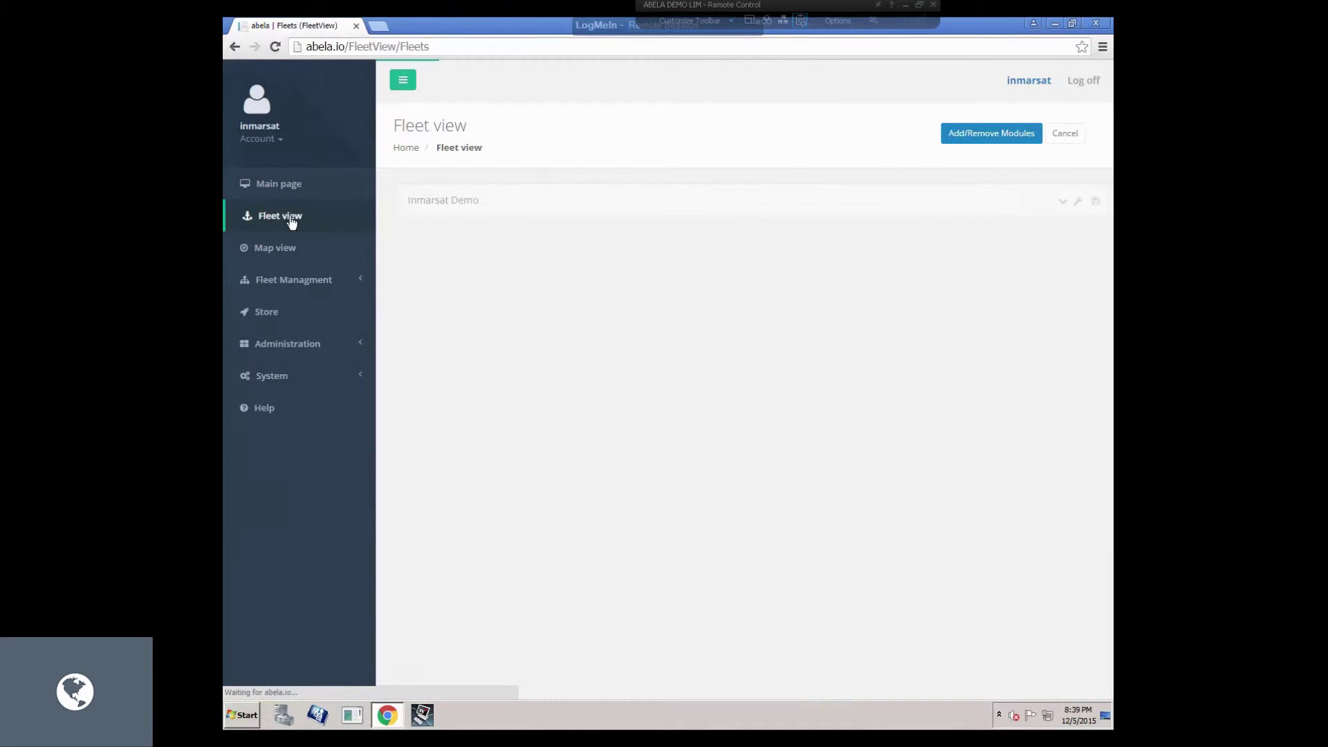
left_click(331, 279)
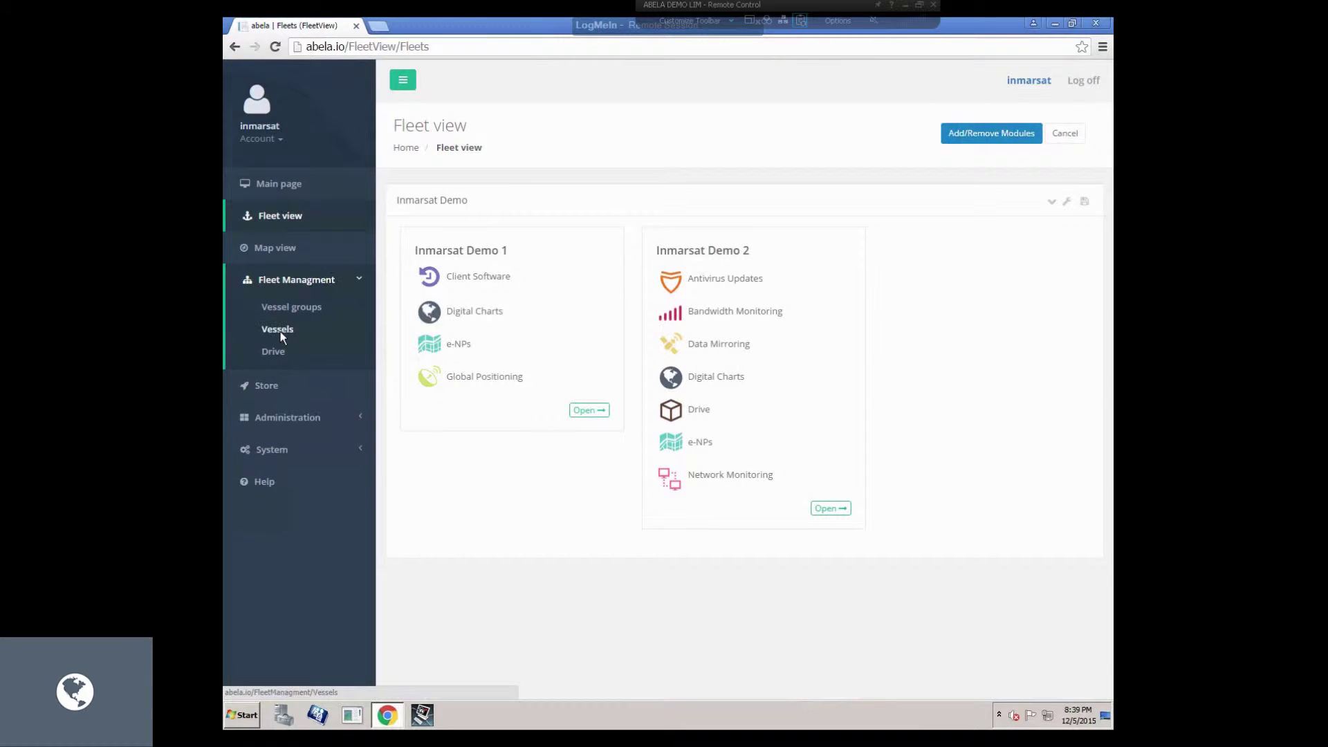
left_click(280, 330)
left_click(1063, 313)
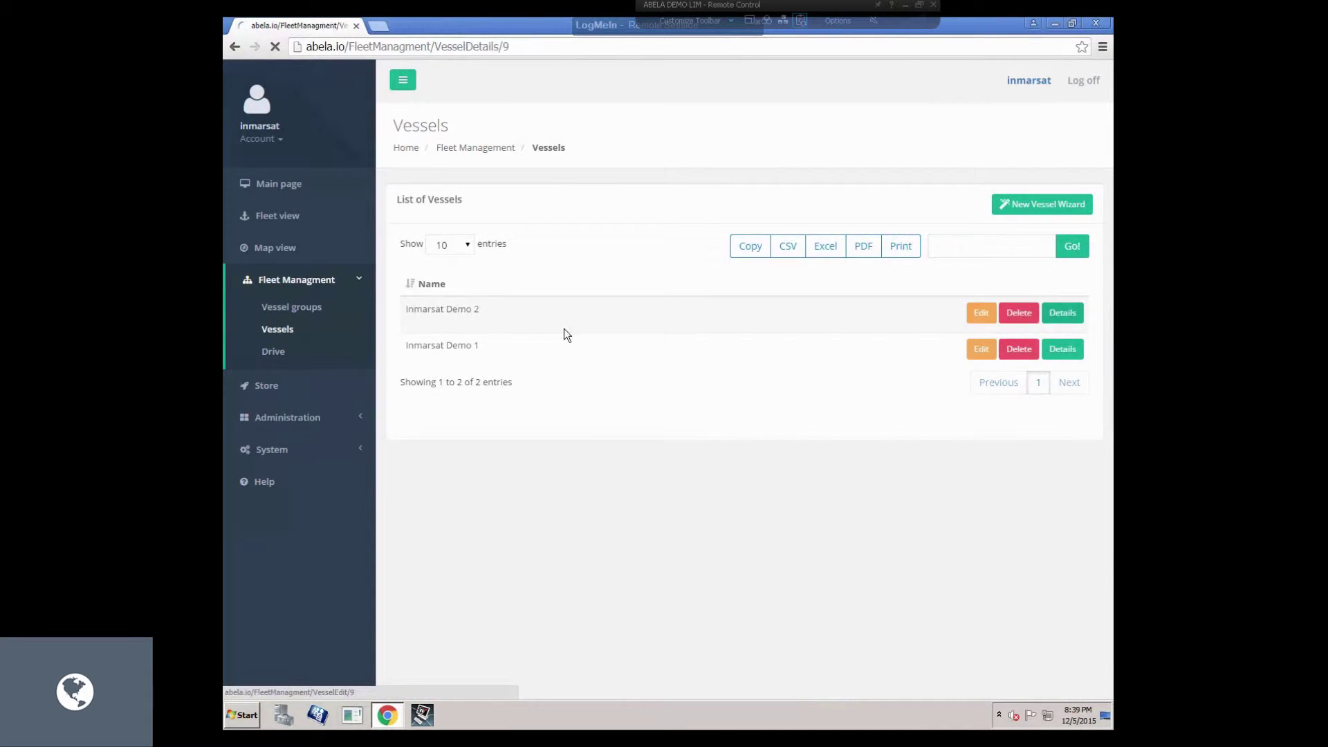
left_click(546, 239)
left_click(321, 679)
left_click(706, 375)
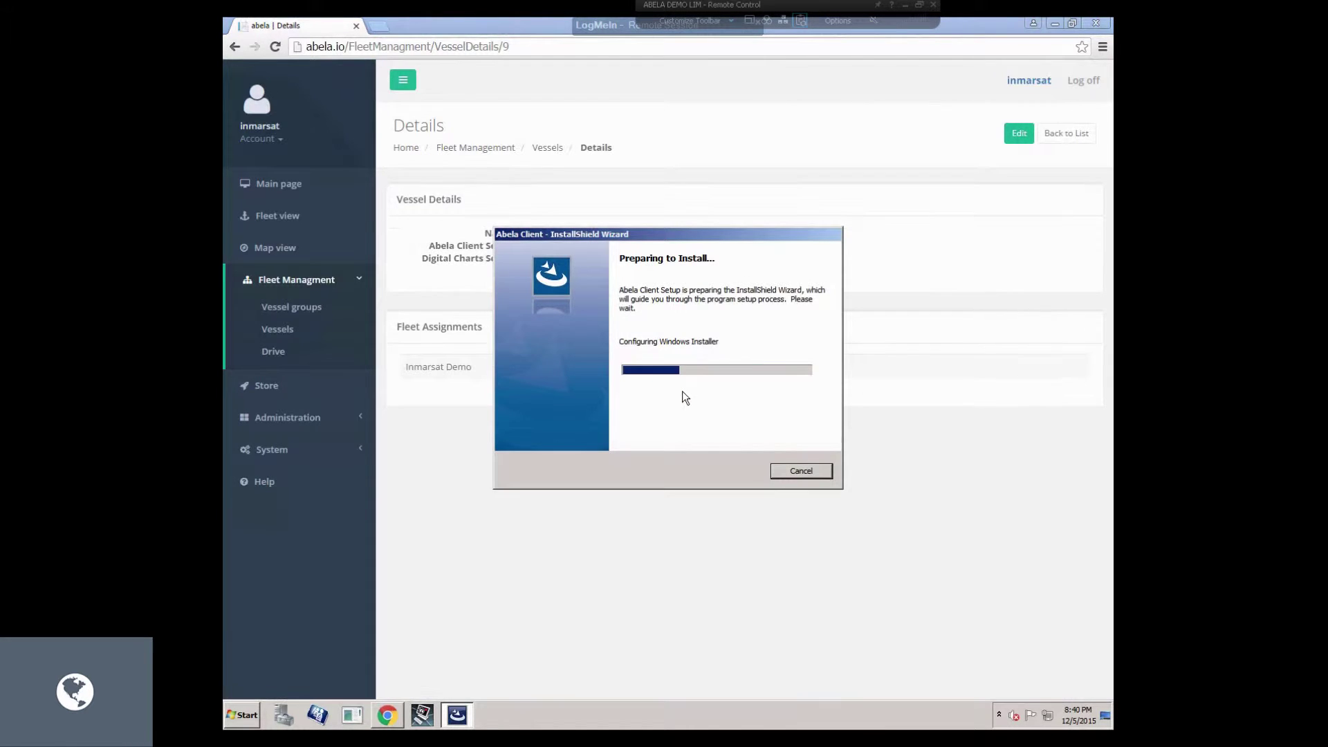
Install Abela Client to C:\Program Files (x86)\Abela Client\ and close the finished wizard.
left_click(733, 475)
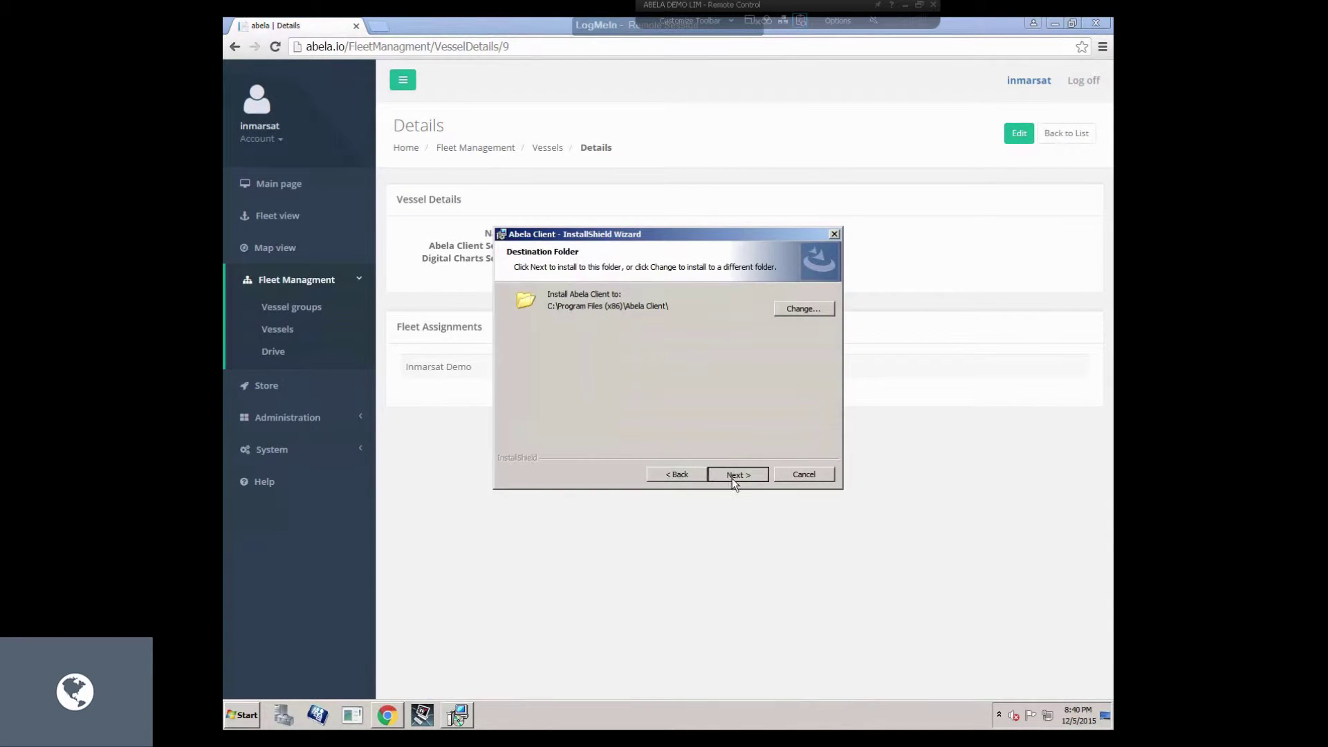
left_click(734, 475)
left_click(736, 472)
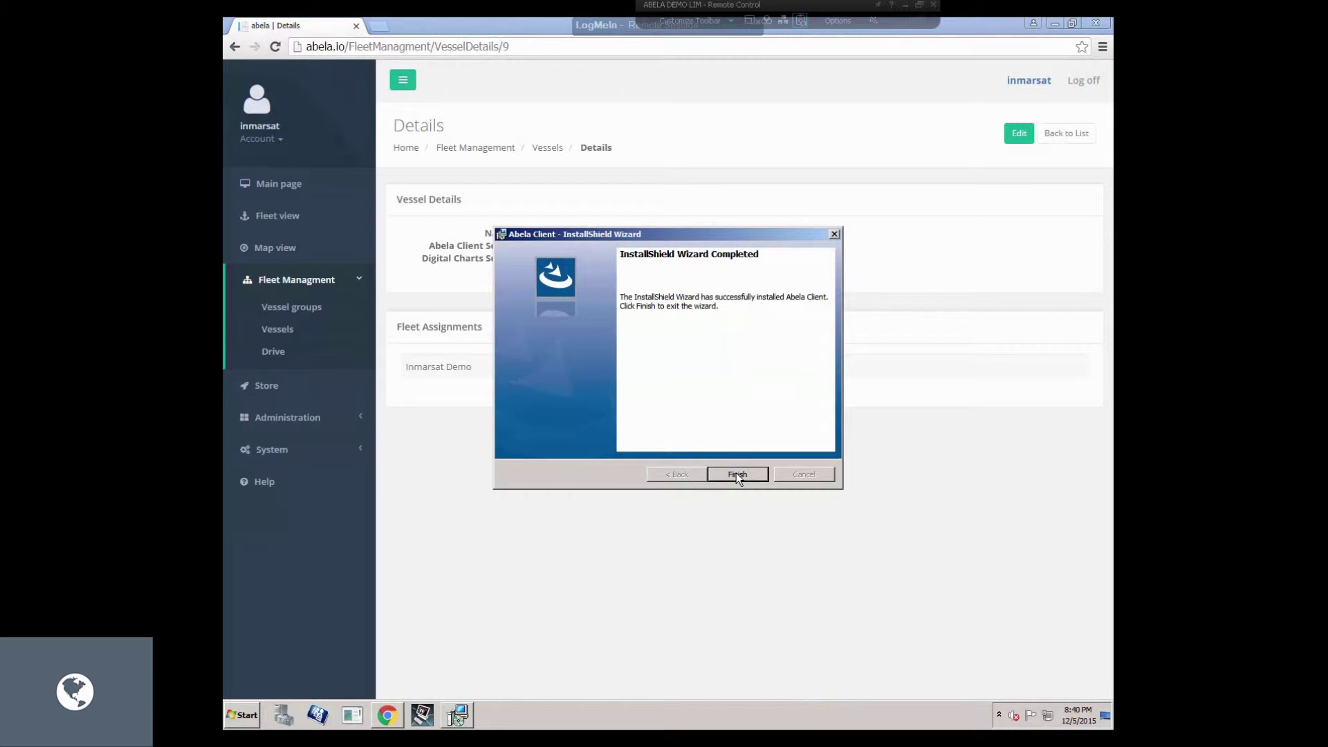
left_click(736, 471)
left_click(753, 408)
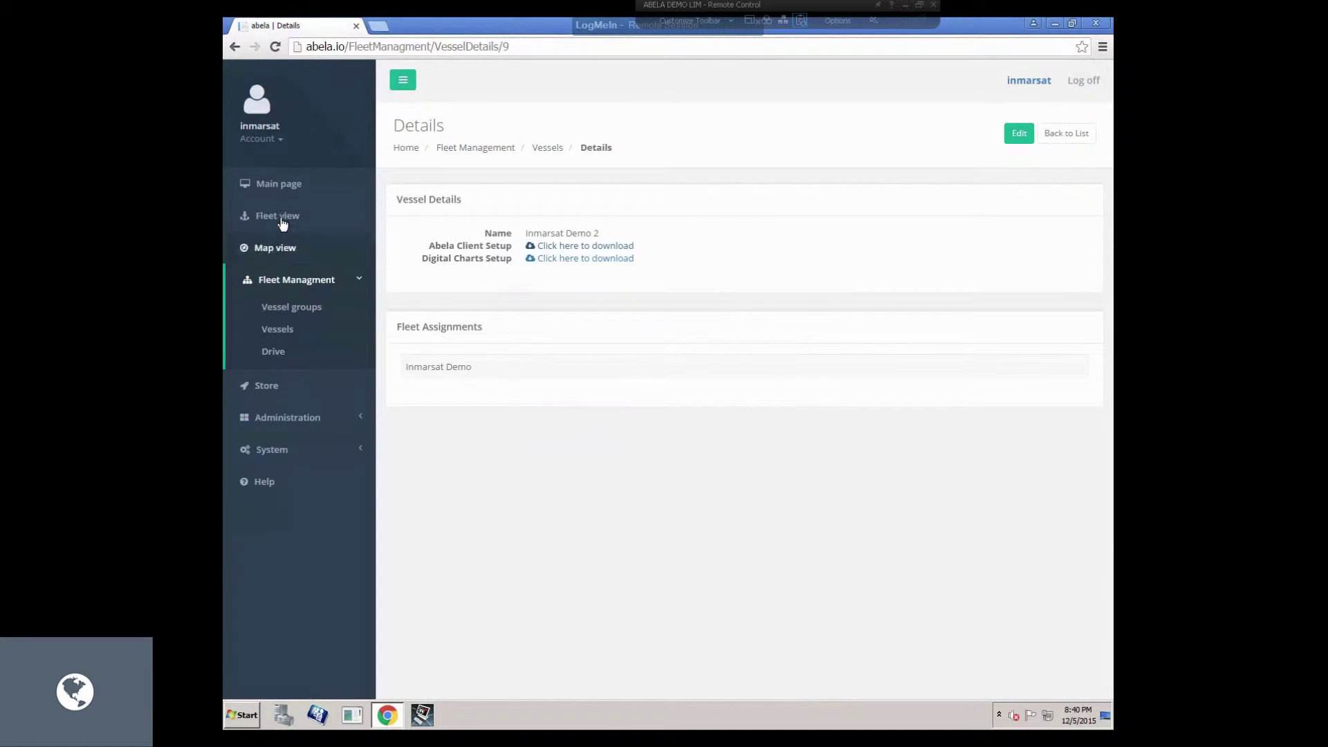
left_click(271, 216)
Open Inmarsat Demo 2's vessel page and view the Admiralty Information Overlay details.
left_click(681, 251)
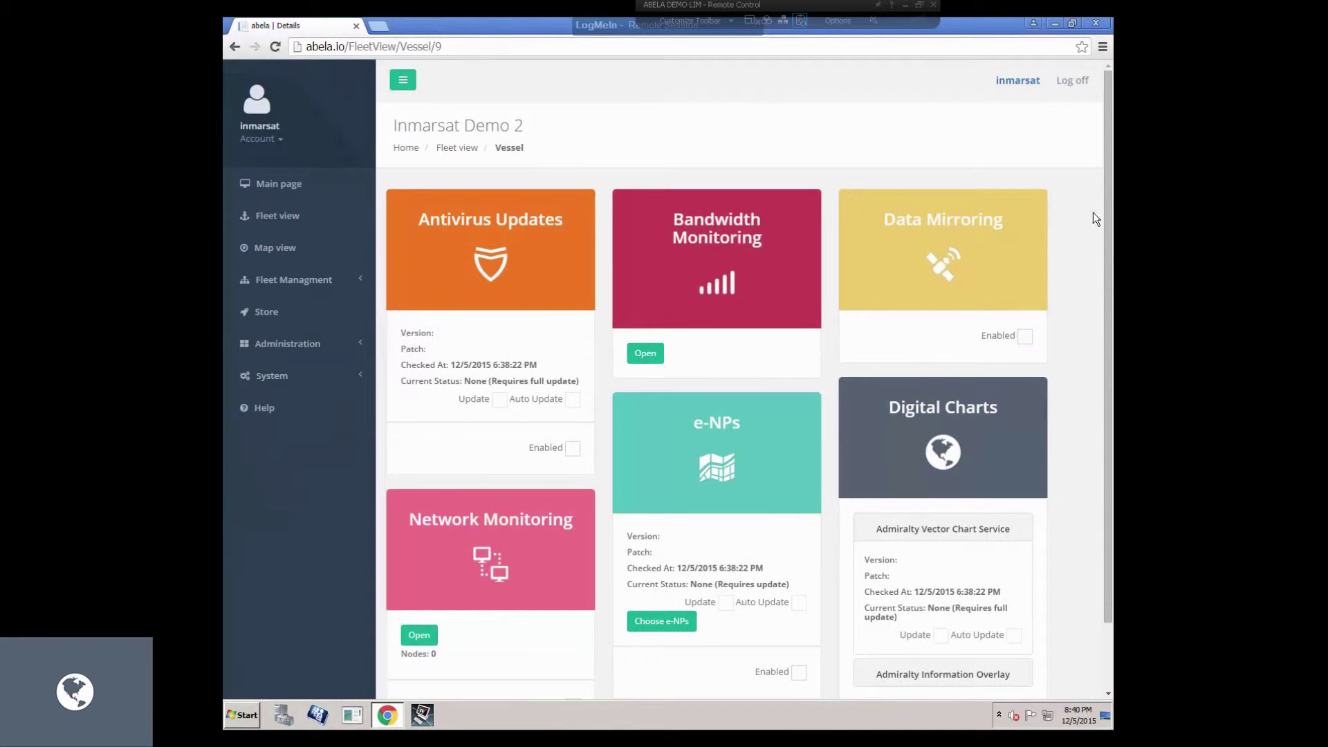
left_click_drag(1106, 202, 1114, 335)
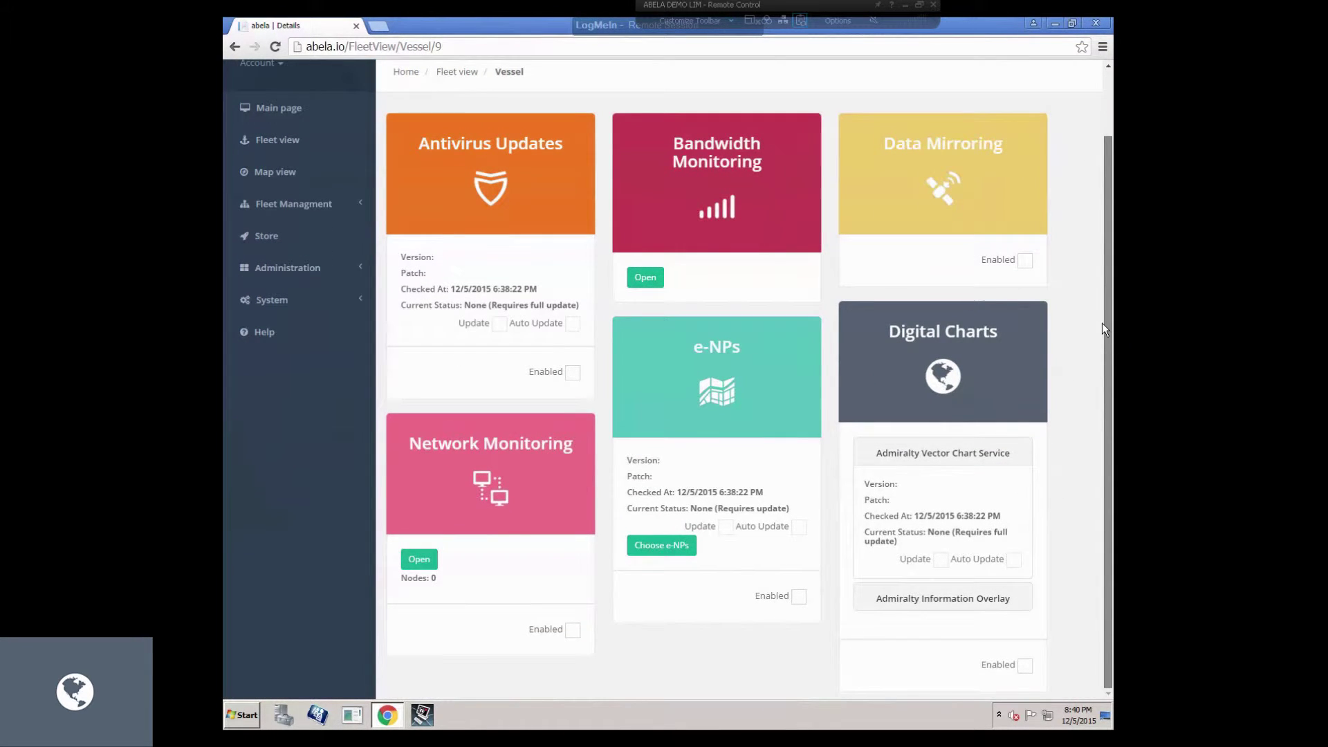
scroll(1078, 412, "up", 2)
scroll(989, 582, "down", 2)
scroll(1061, 487, "up", 2)
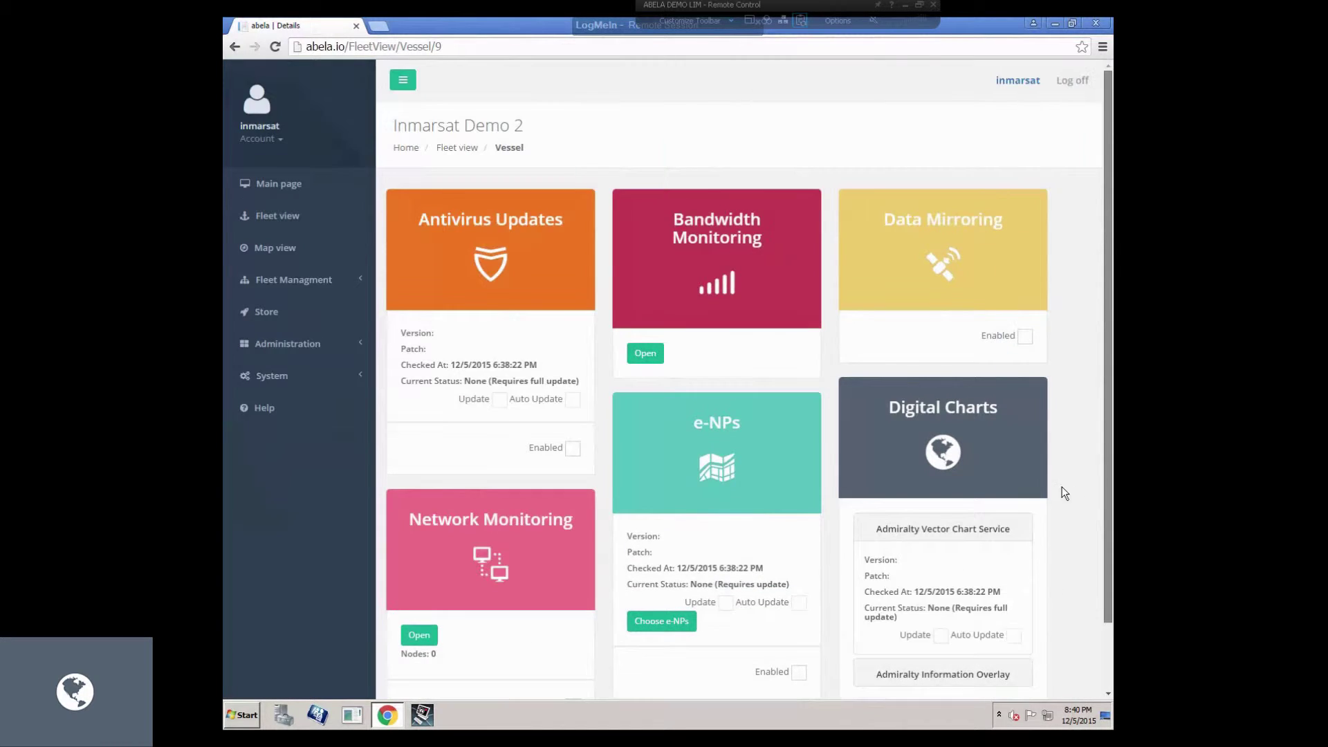
scroll(996, 593, "down", 2)
left_click(996, 597)
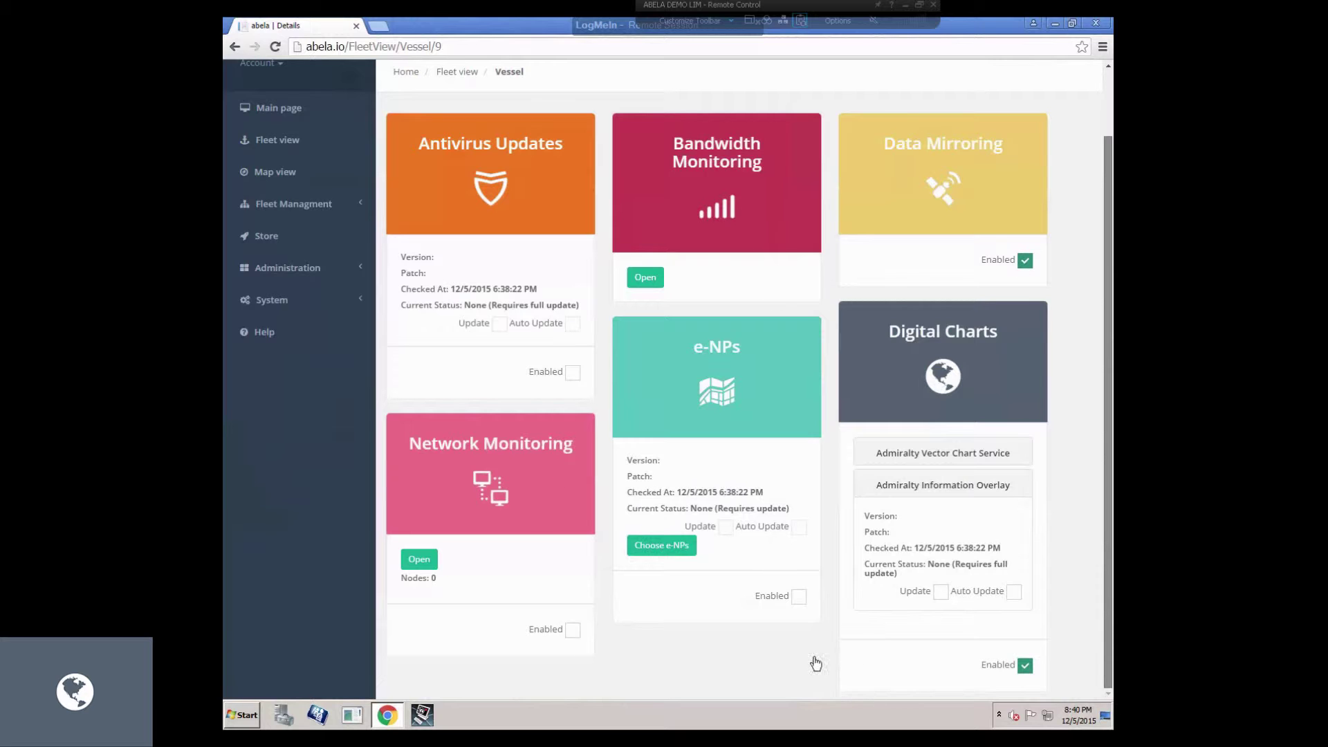
Compare the Admiralty Vector Chart Service and Information Overlay details, then reopen Inmarsat Demo 2's page.
scroll(1037, 519, "up", 2)
scroll(1078, 502, "down", 2)
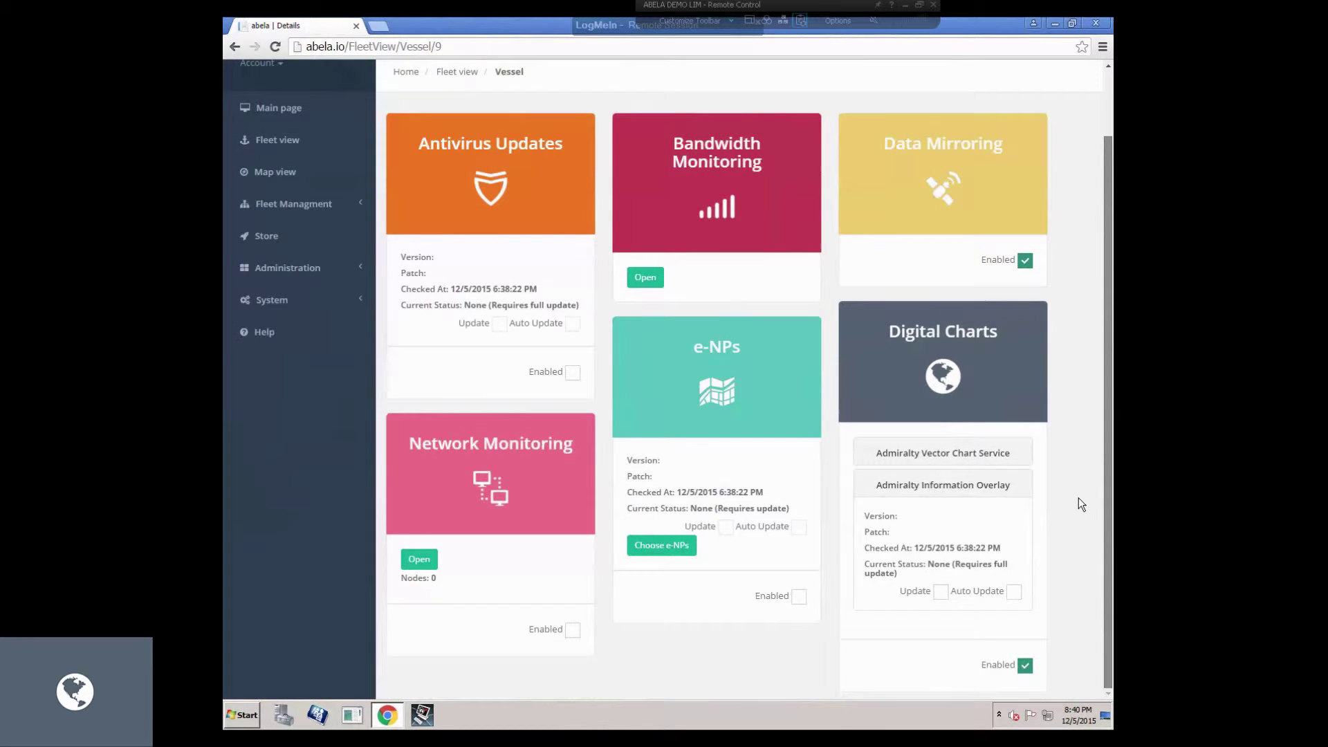
left_click(944, 460)
left_click(941, 603)
scroll(1049, 425, "up", 2)
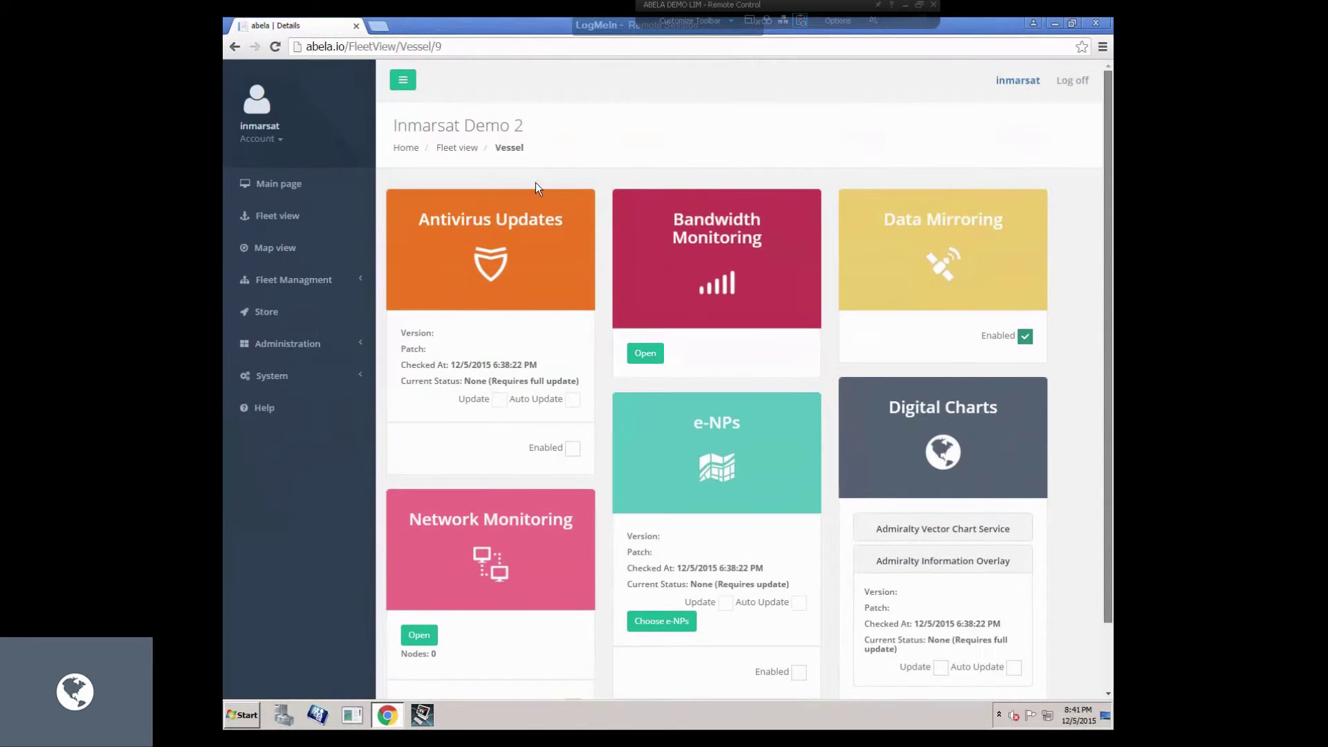
left_click(449, 146)
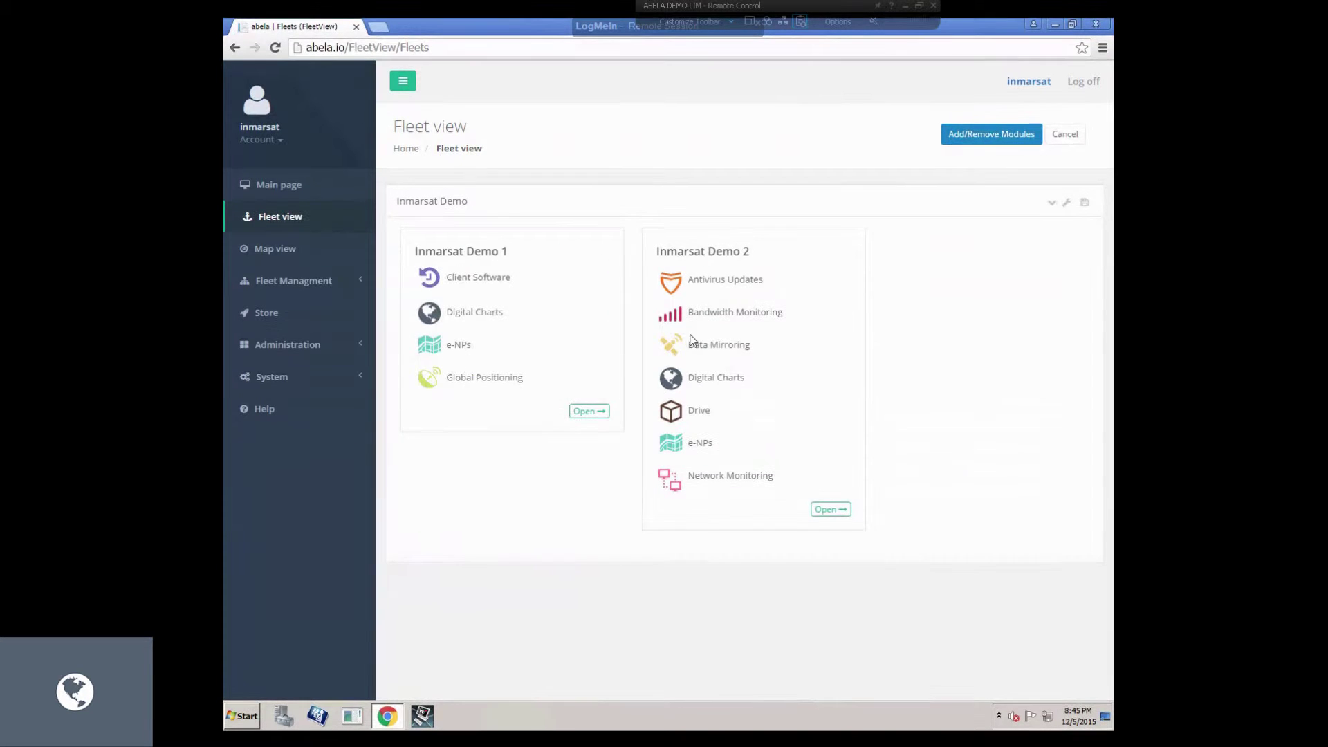
left_click(744, 261)
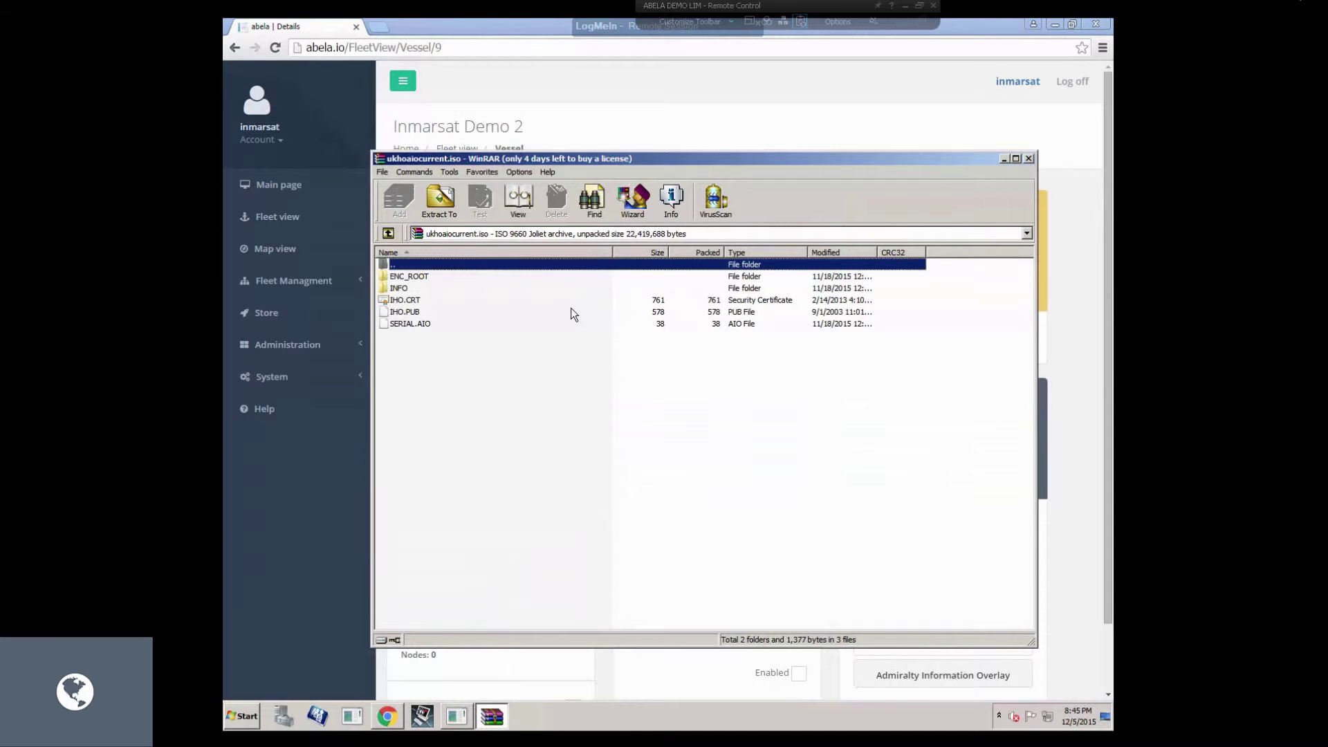
Read the CD release version in ENC_ROOT's README.TXT, then close Notepad and WinRAR.
double_click(425, 278)
double_click(418, 299)
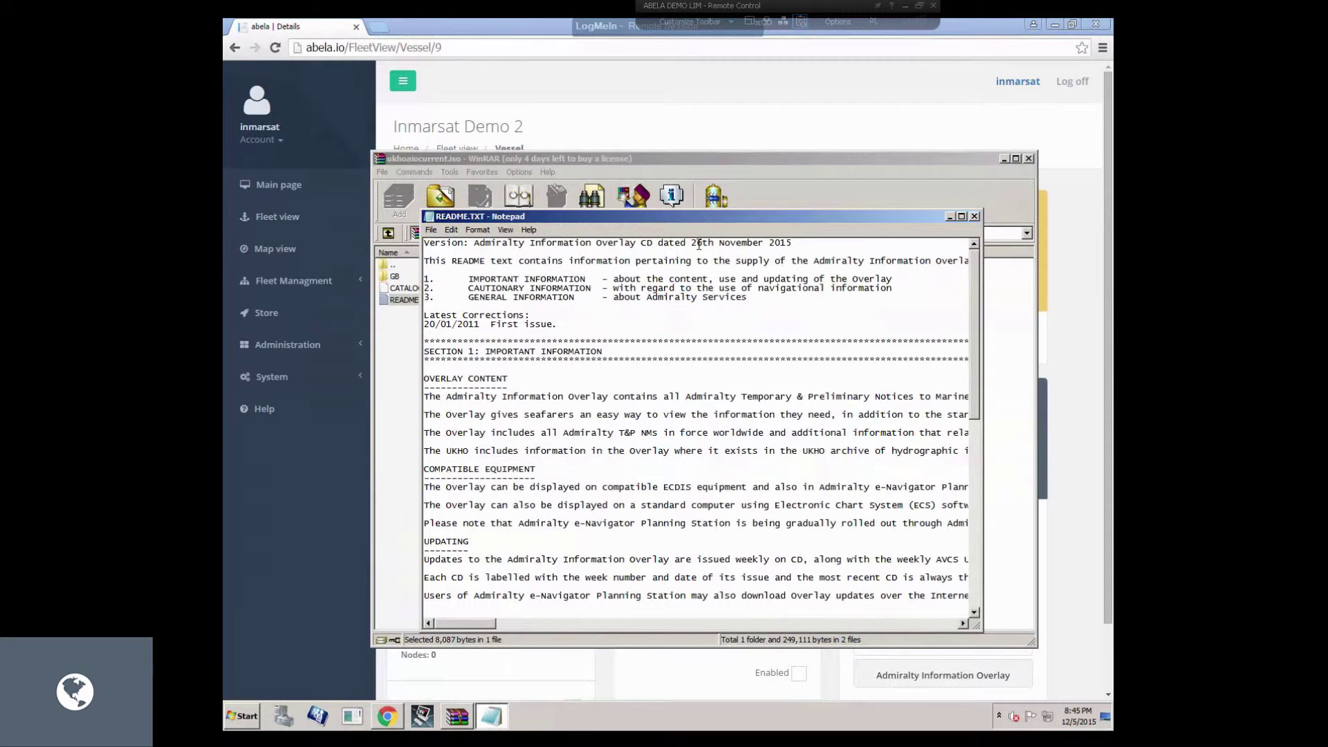
left_click_drag(681, 243, 1015, 241)
left_click(974, 216)
left_click(1028, 158)
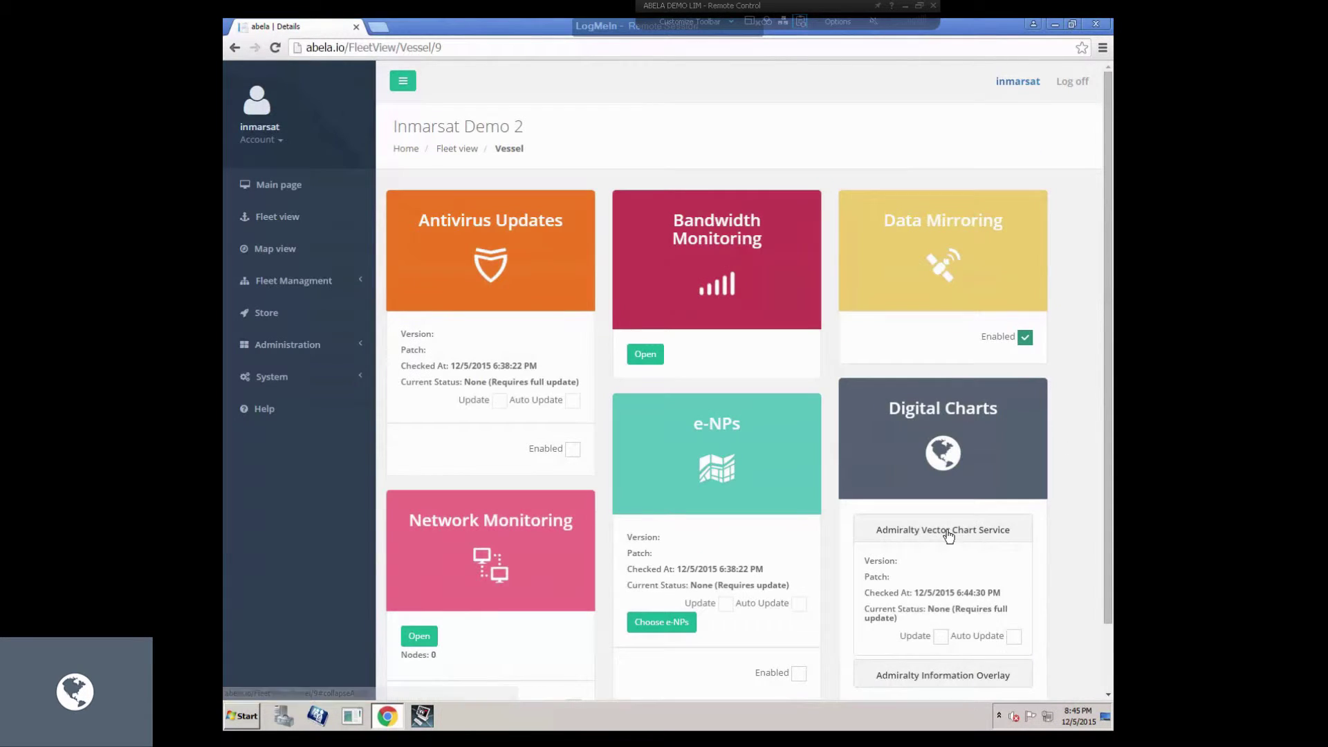
Mark the Admiralty Information Overlay WK48_15 for update on Inmarsat Demo 2.
left_click(945, 530)
left_click(937, 561)
scroll(1107, 593, "down", 1)
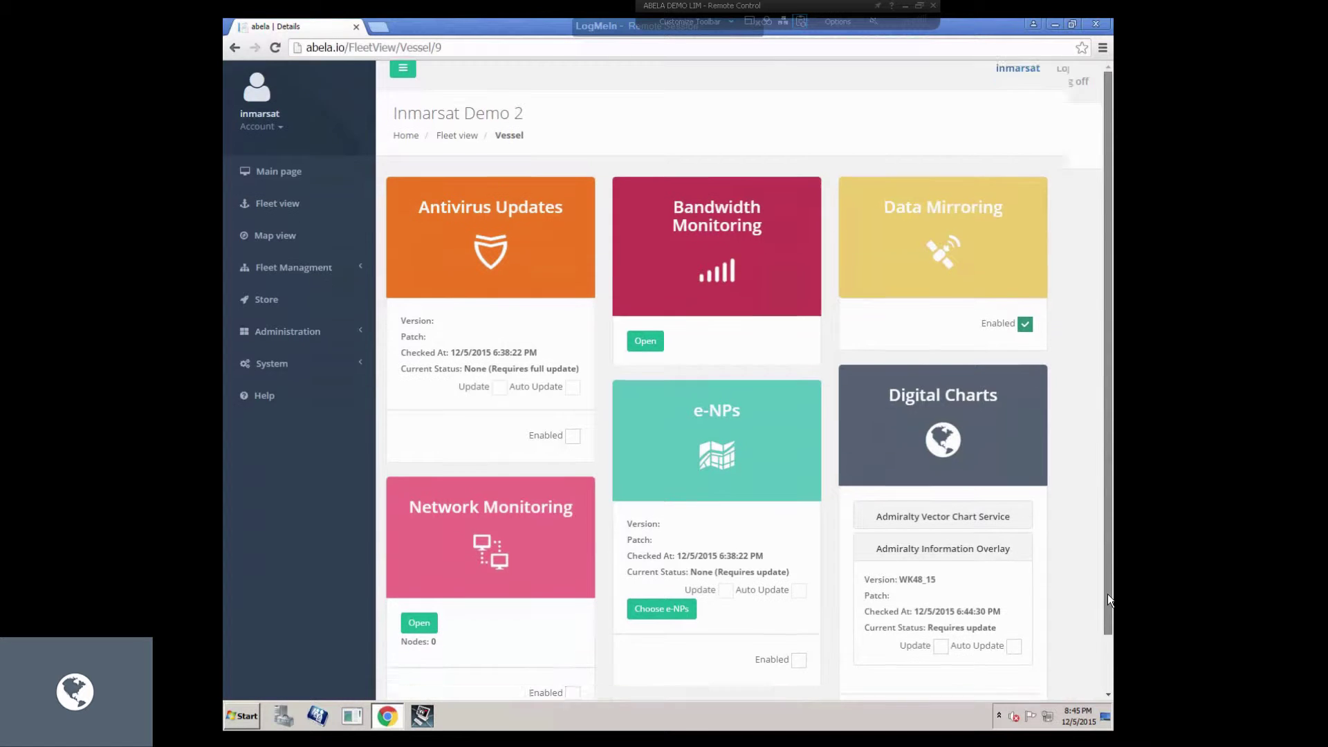
left_click(939, 610)
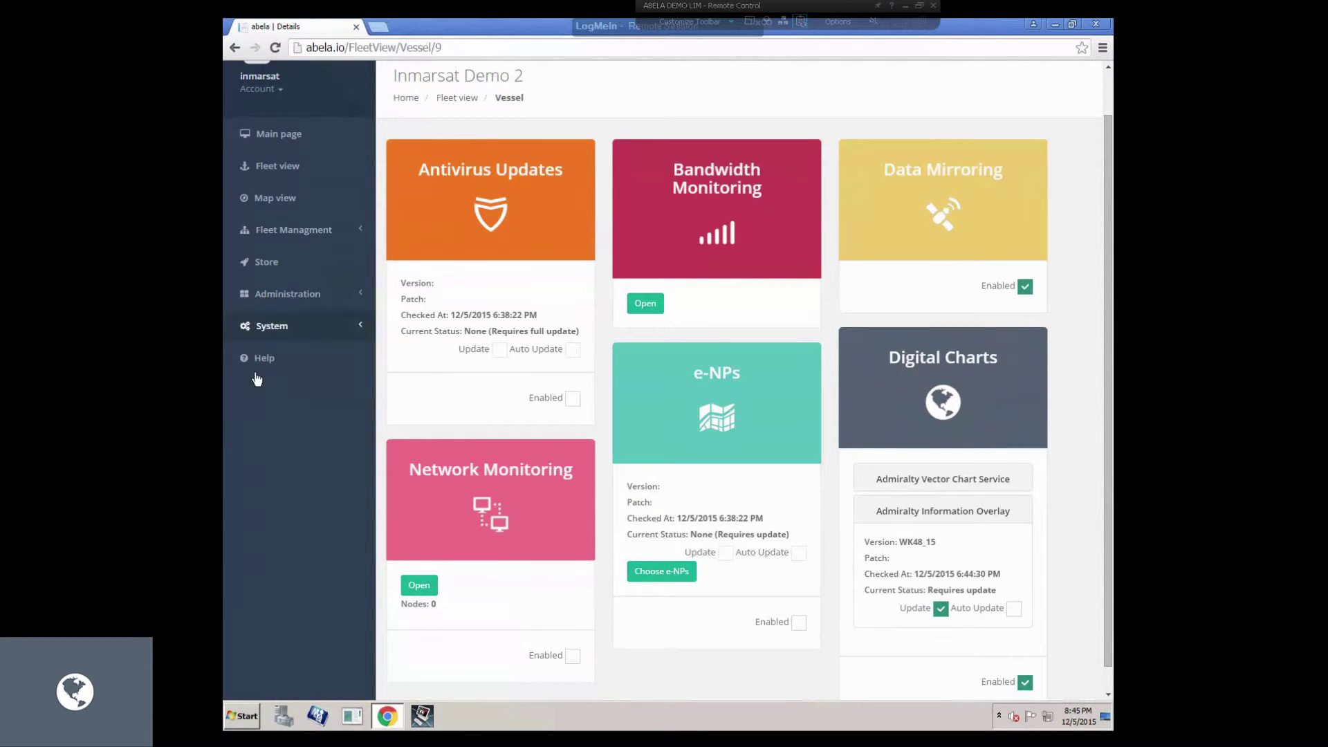
left_click(277, 327)
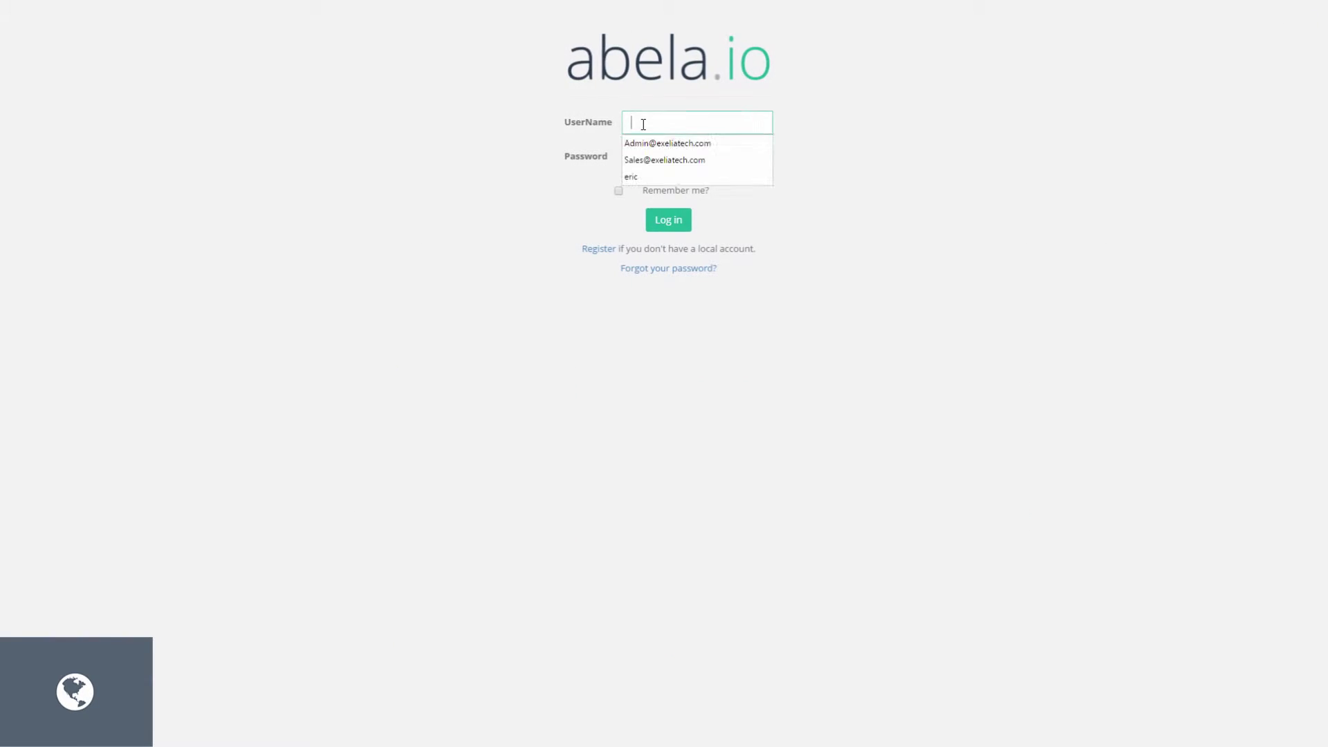
Sign in to abela.io and open the realtime server logger.
type("in****")
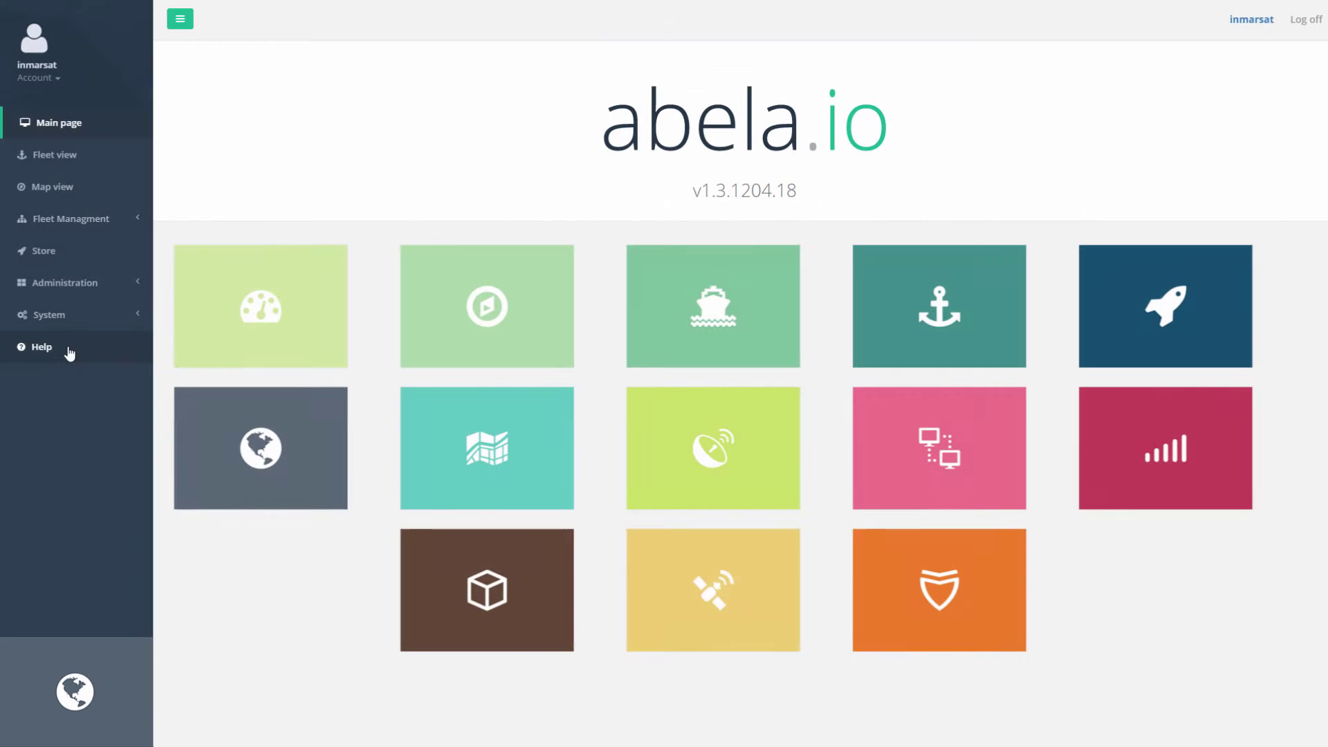
left_click(49, 315)
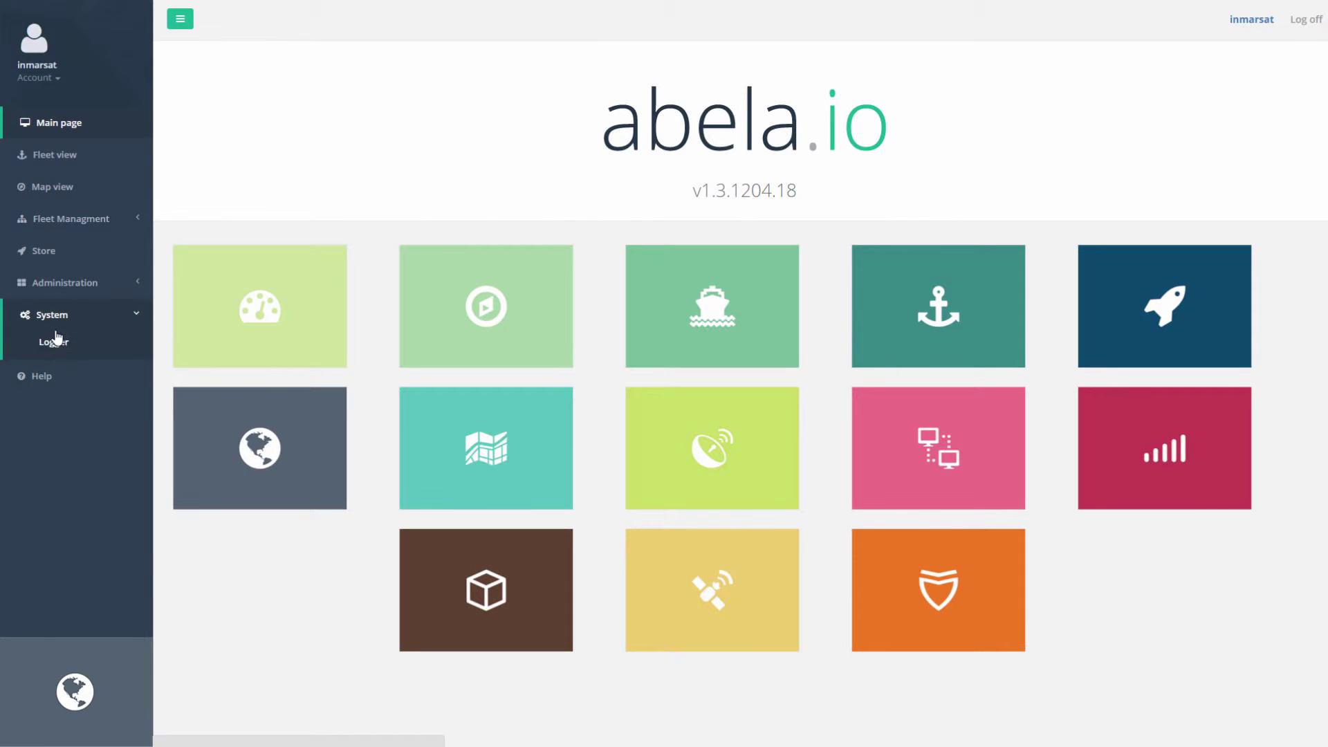
left_click(55, 339)
Recheck Inmarsat Demo 2's overlay details and confirm the WK48_15-AIO-WK49_15.bs patch in the full-screen logger.
key("alt+Tab")
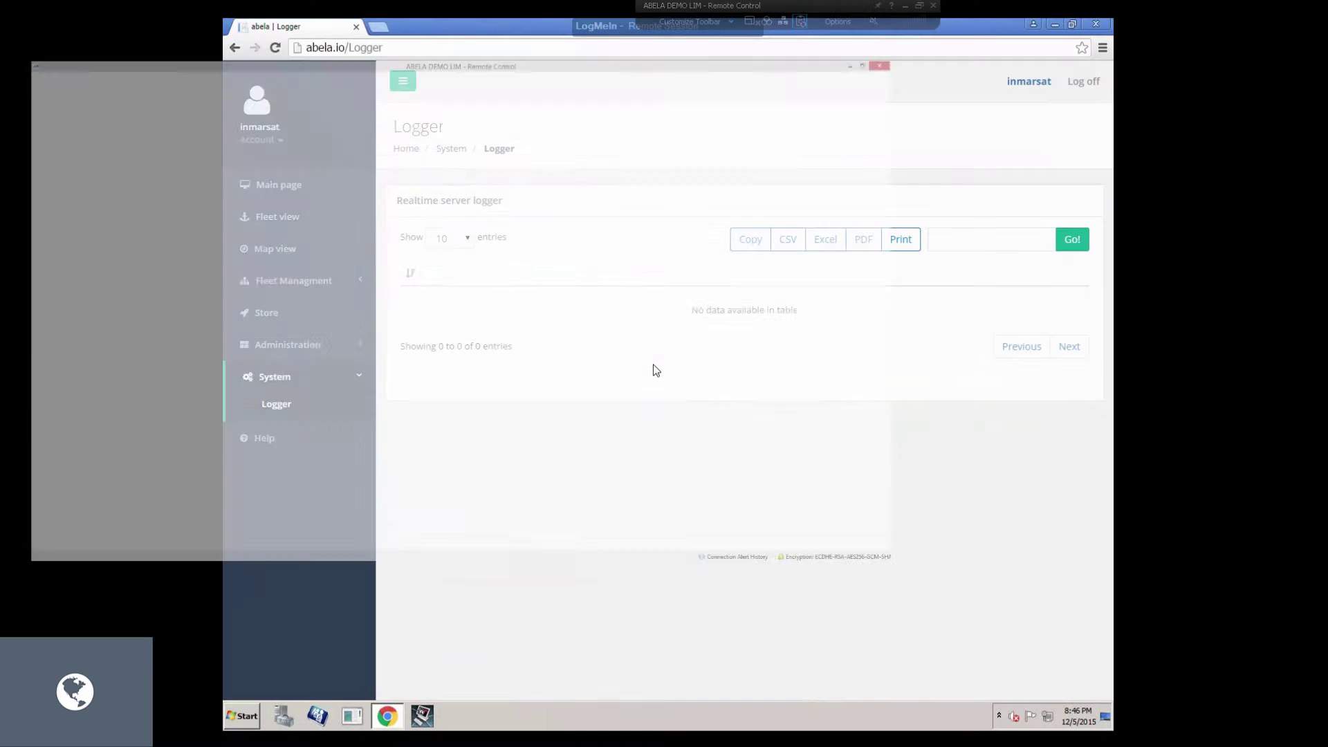
left_click(278, 217)
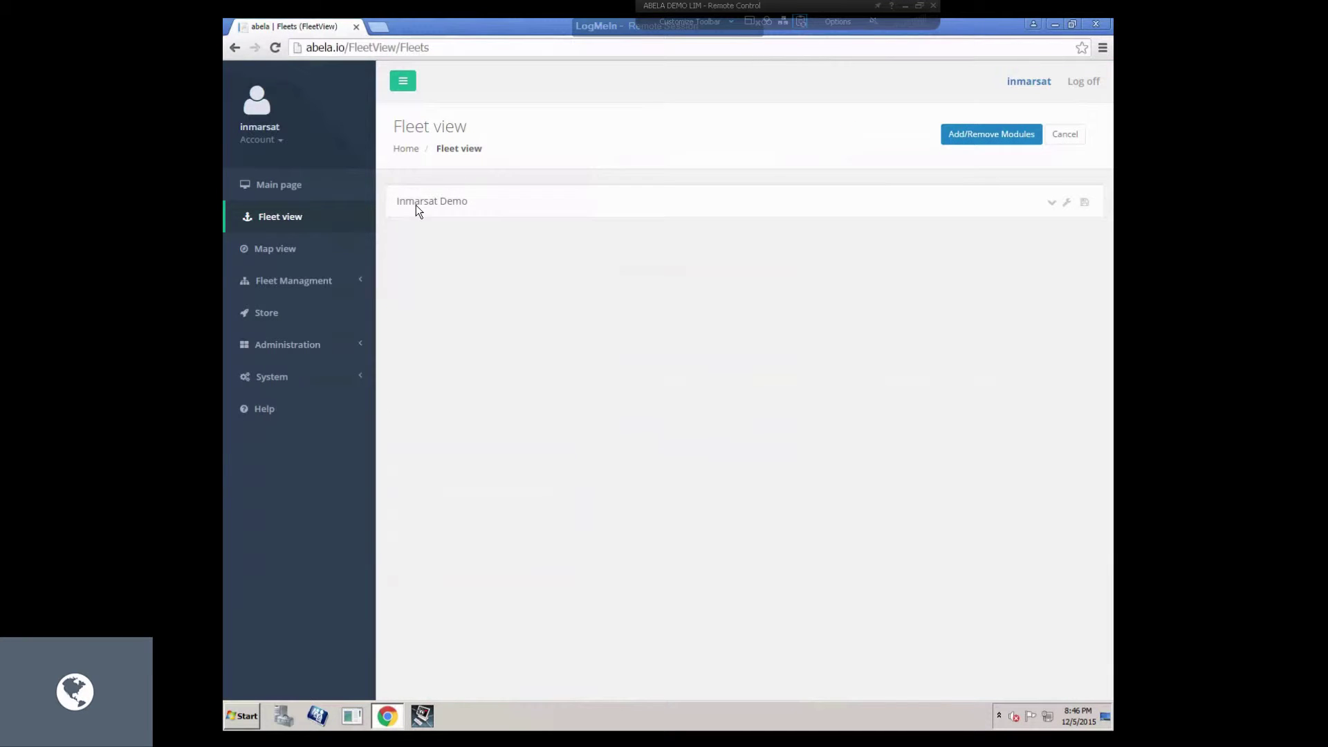
left_click(726, 253)
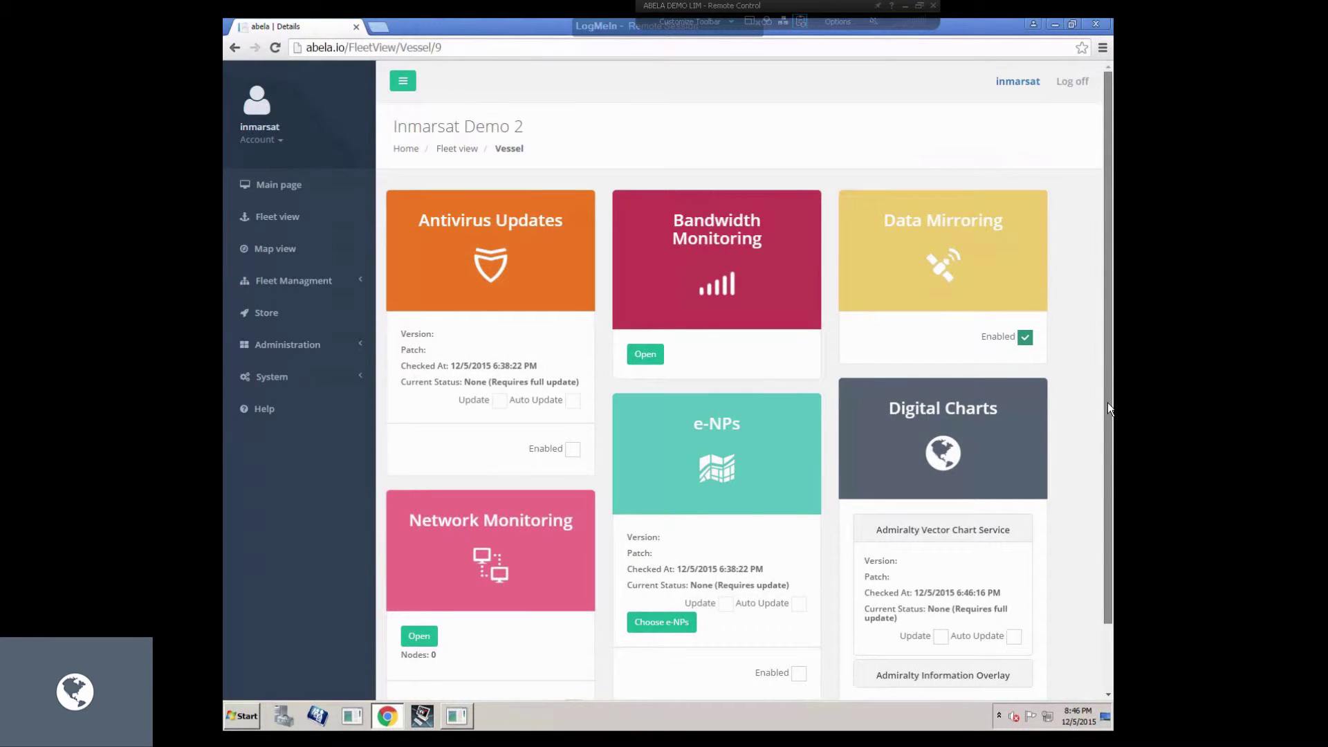
scroll(978, 662, "down", 2)
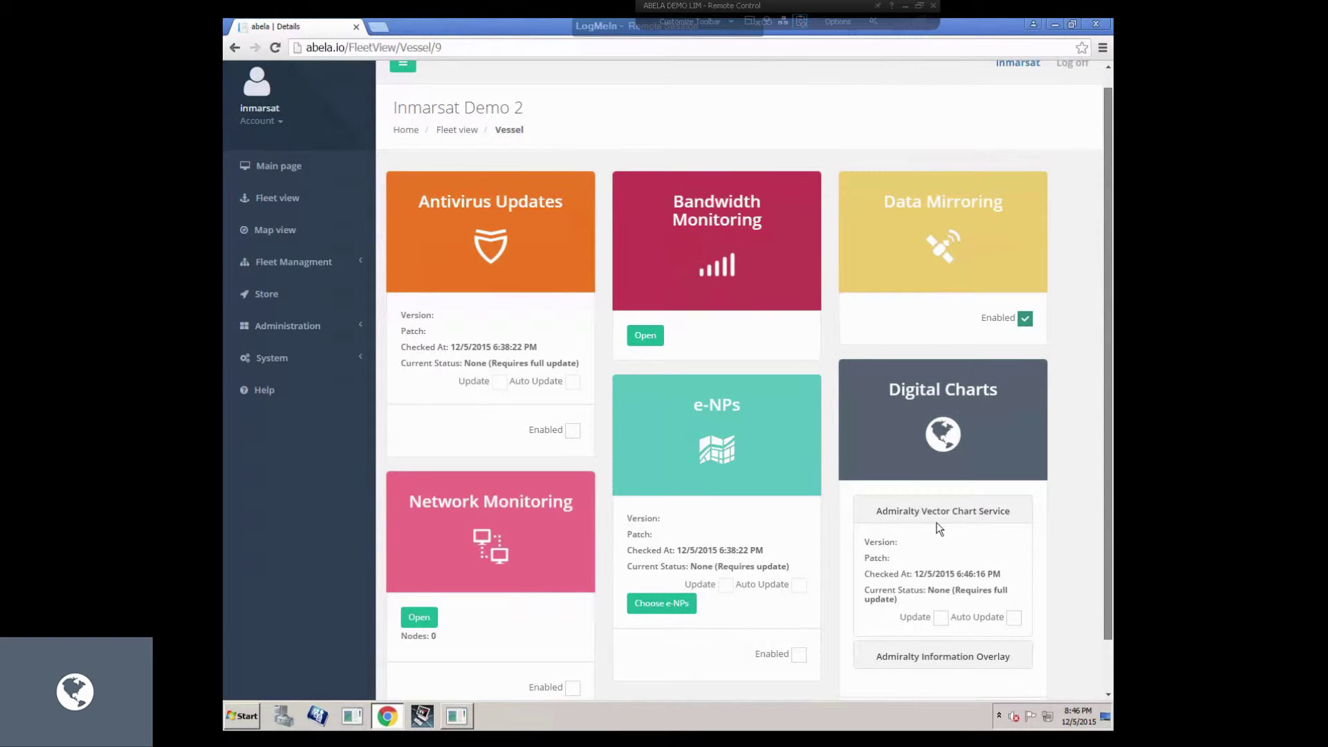
left_click(932, 465)
left_click(923, 482)
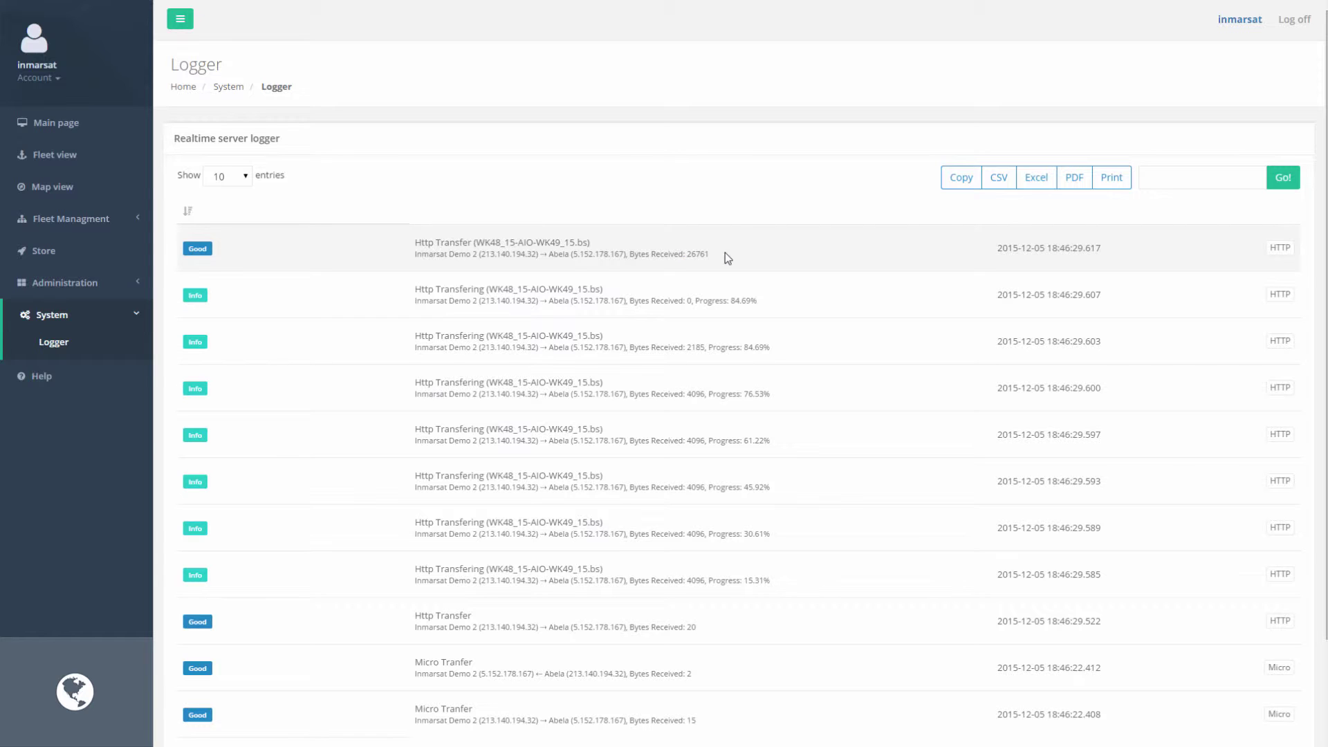
key("F11")
key("alt+Tab")
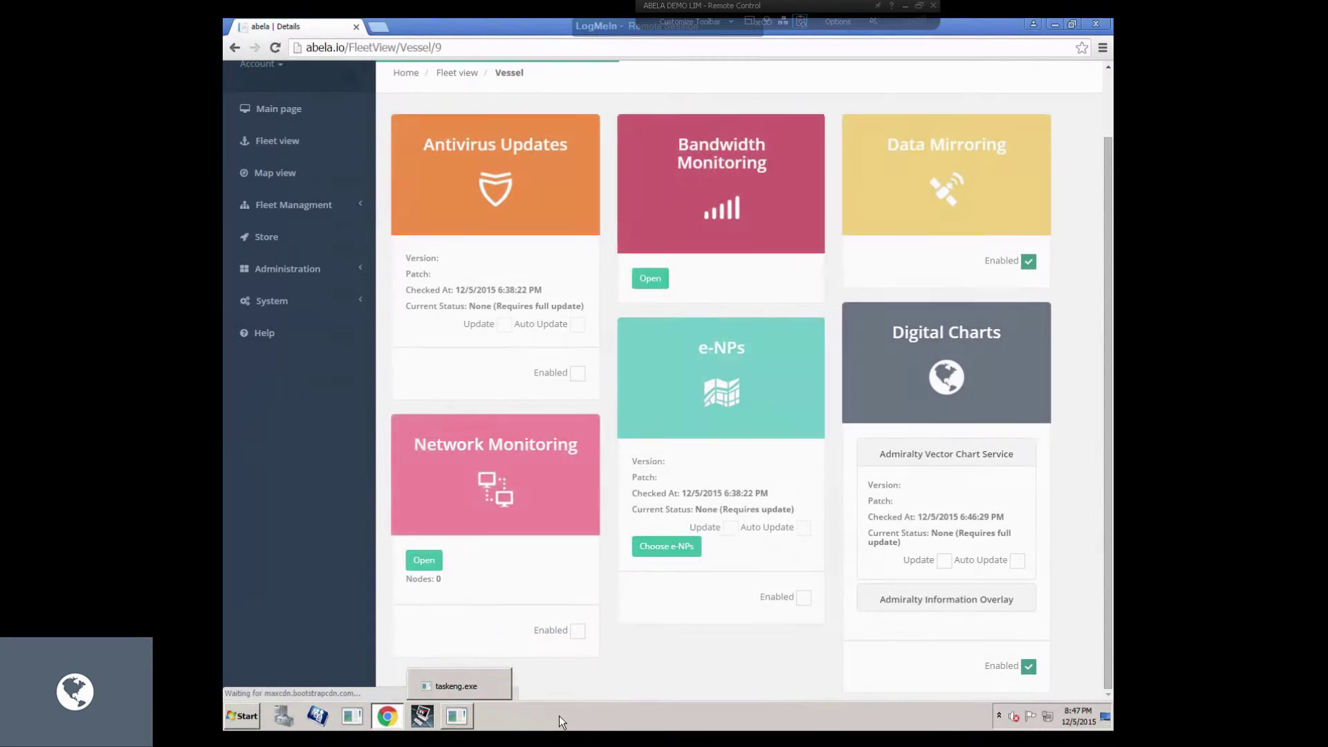
Expand the Information Overlay details, read the archive's README.TXT, then close Notepad and WinRAR.
left_click(919, 599)
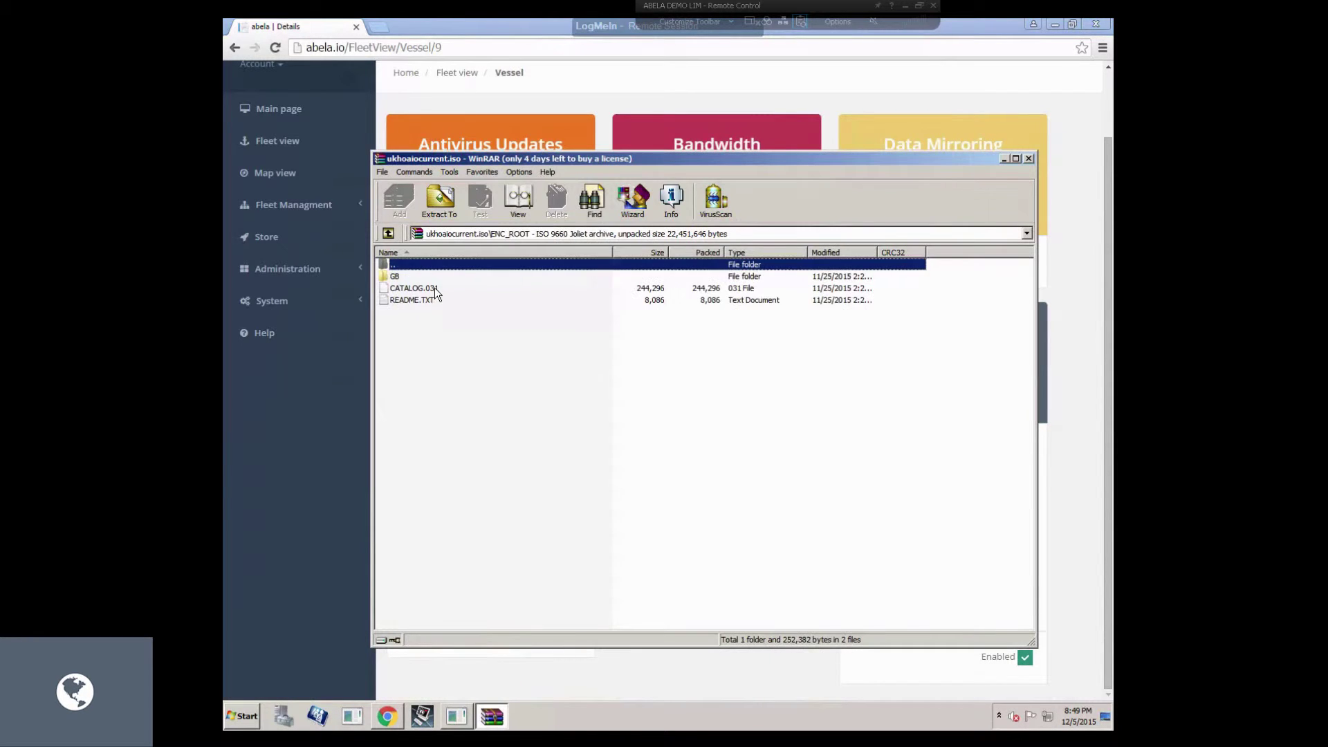
double_click(415, 300)
left_click_drag(823, 244, 661, 243)
left_click(823, 245)
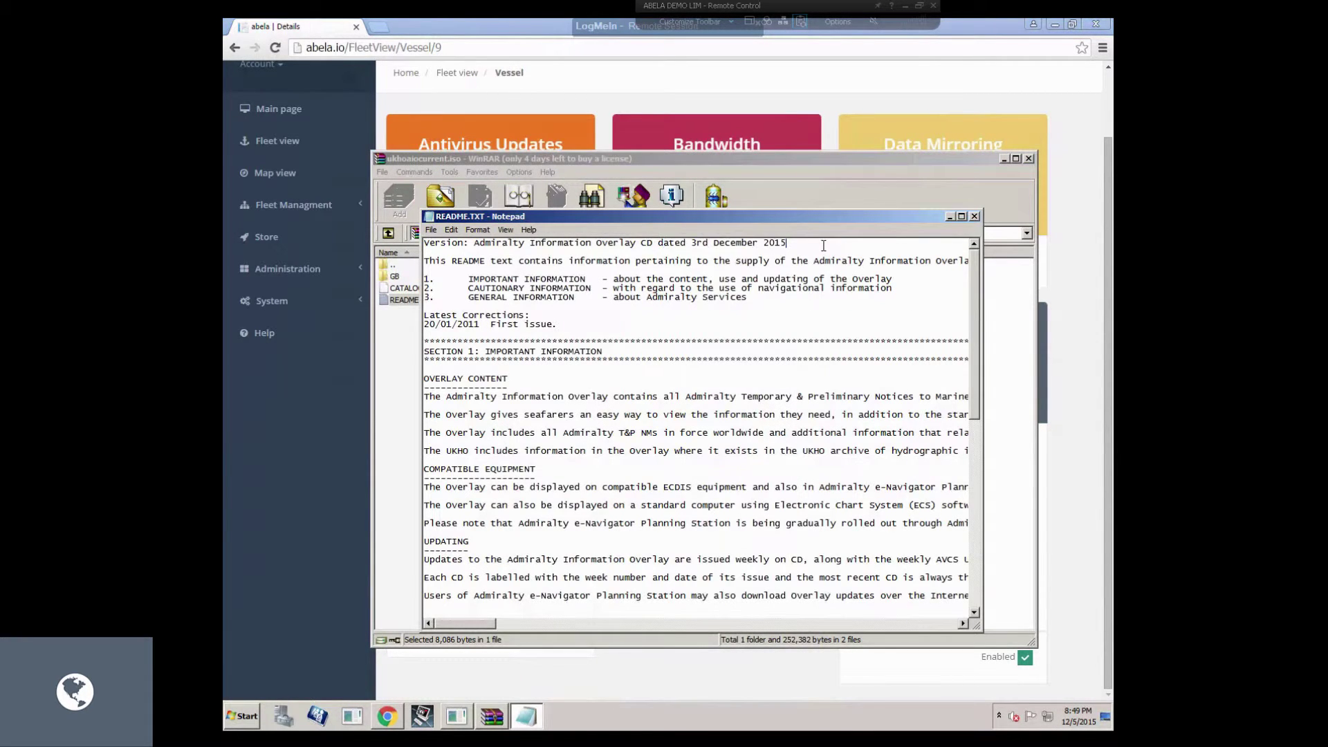
left_click(973, 217)
left_click(1028, 159)
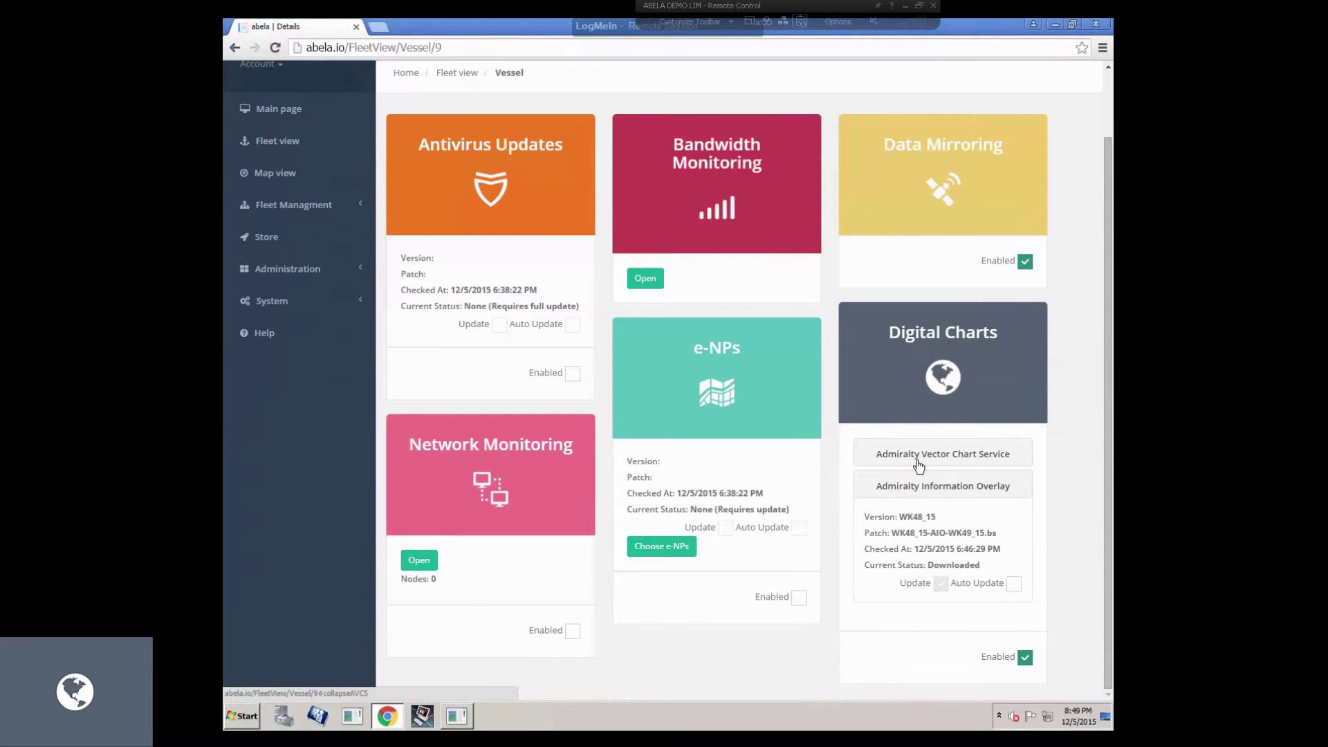
Reopen the Admiralty Vector Chart Service details and go to Fleet Management > Vessels.
left_click(991, 454)
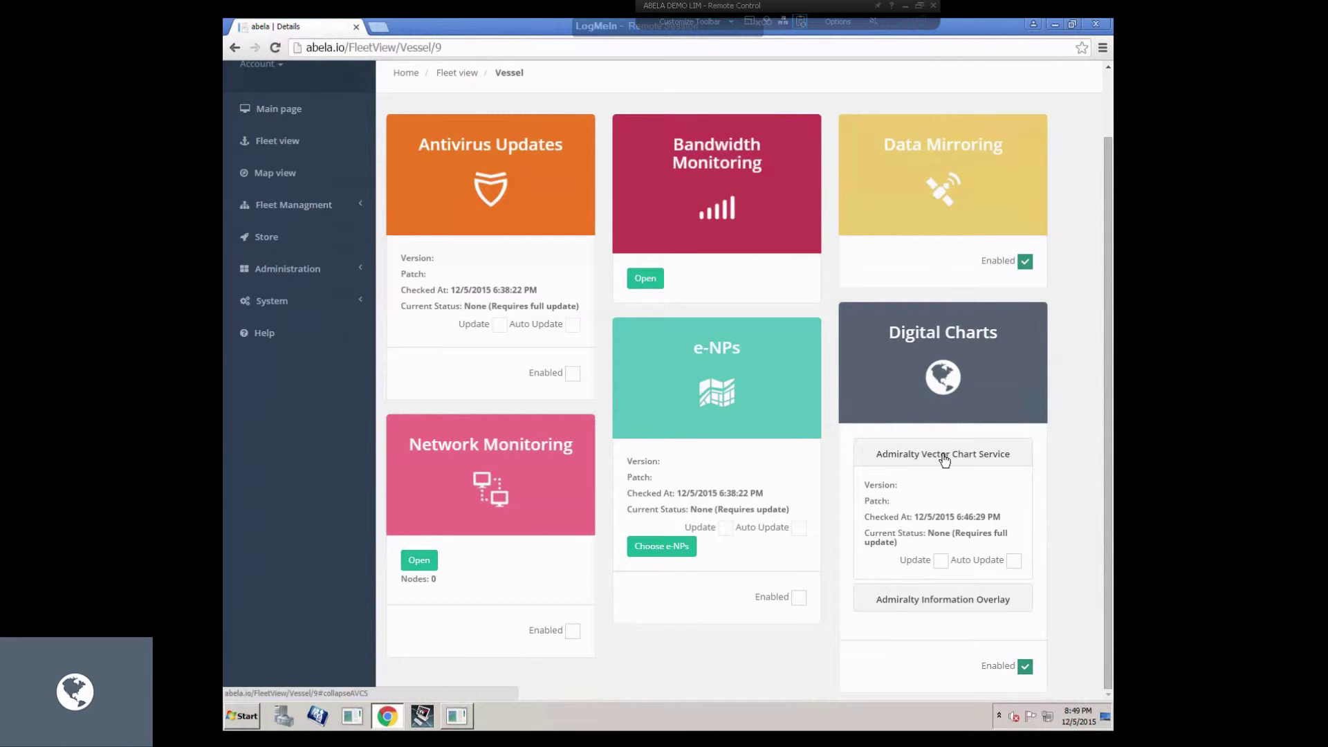
left_click(294, 205)
left_click(276, 254)
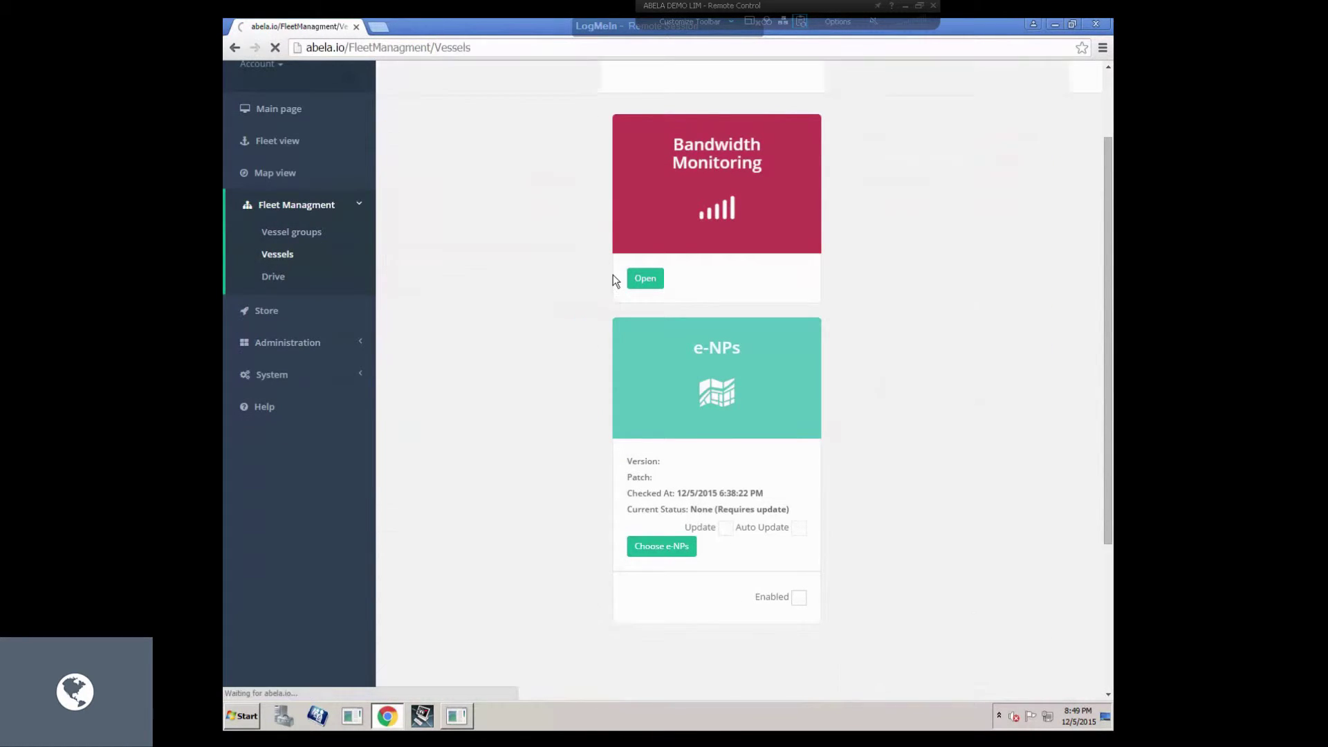
Download and run the Digital Charts Setup from Inmarsat Demo 2's Details.
left_click(1061, 314)
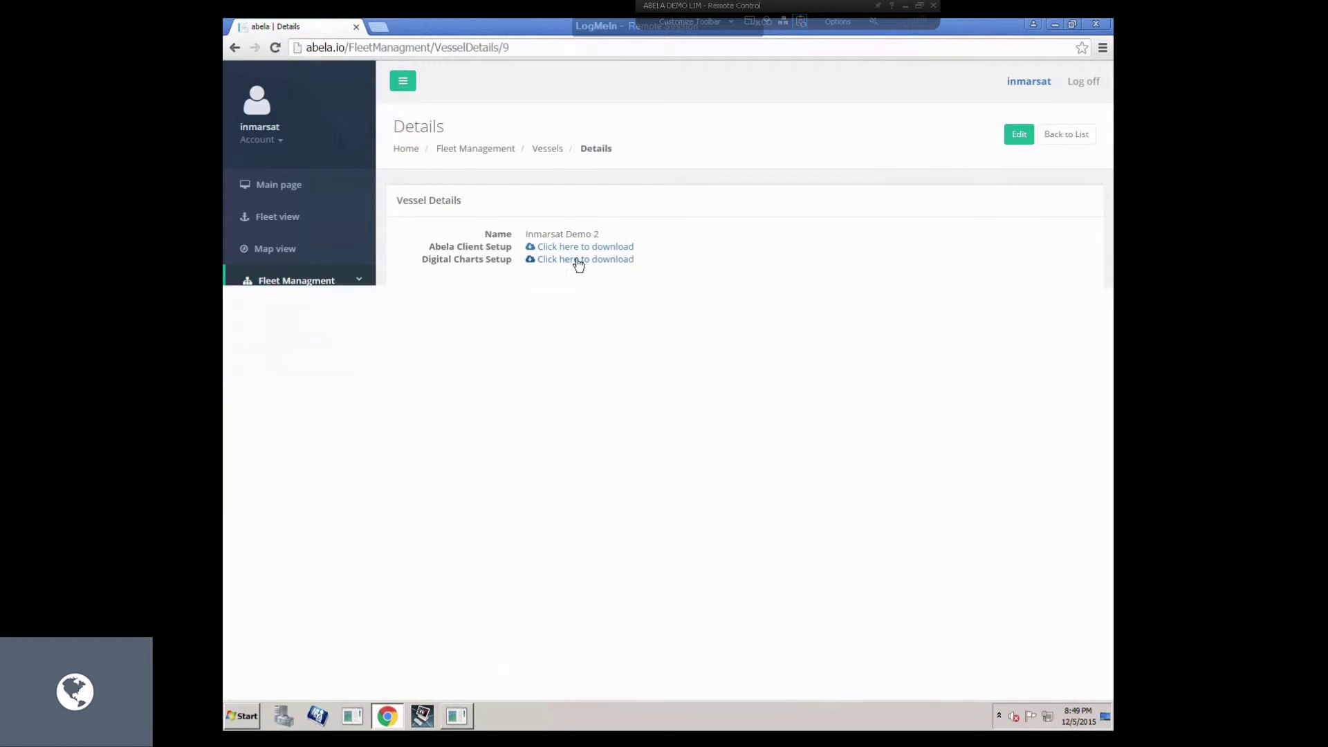
left_click(577, 261)
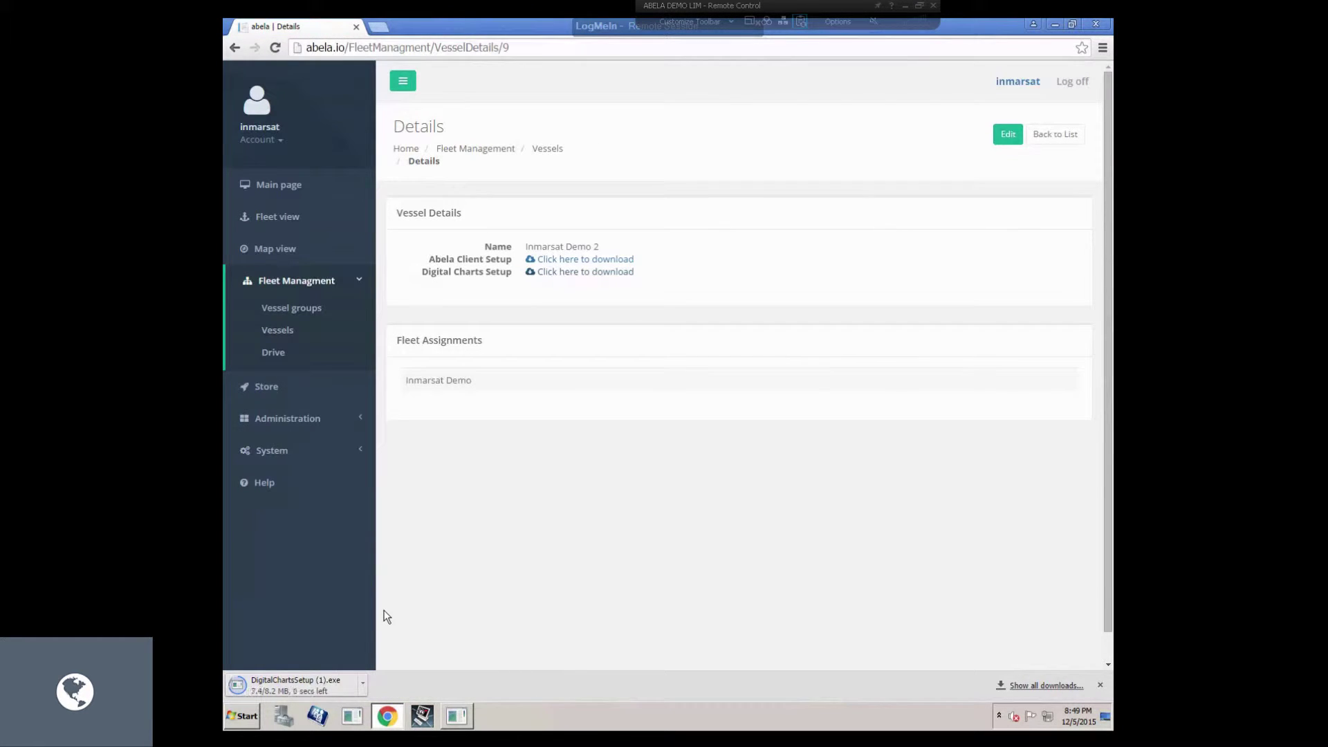
left_click(329, 684)
left_click(699, 372)
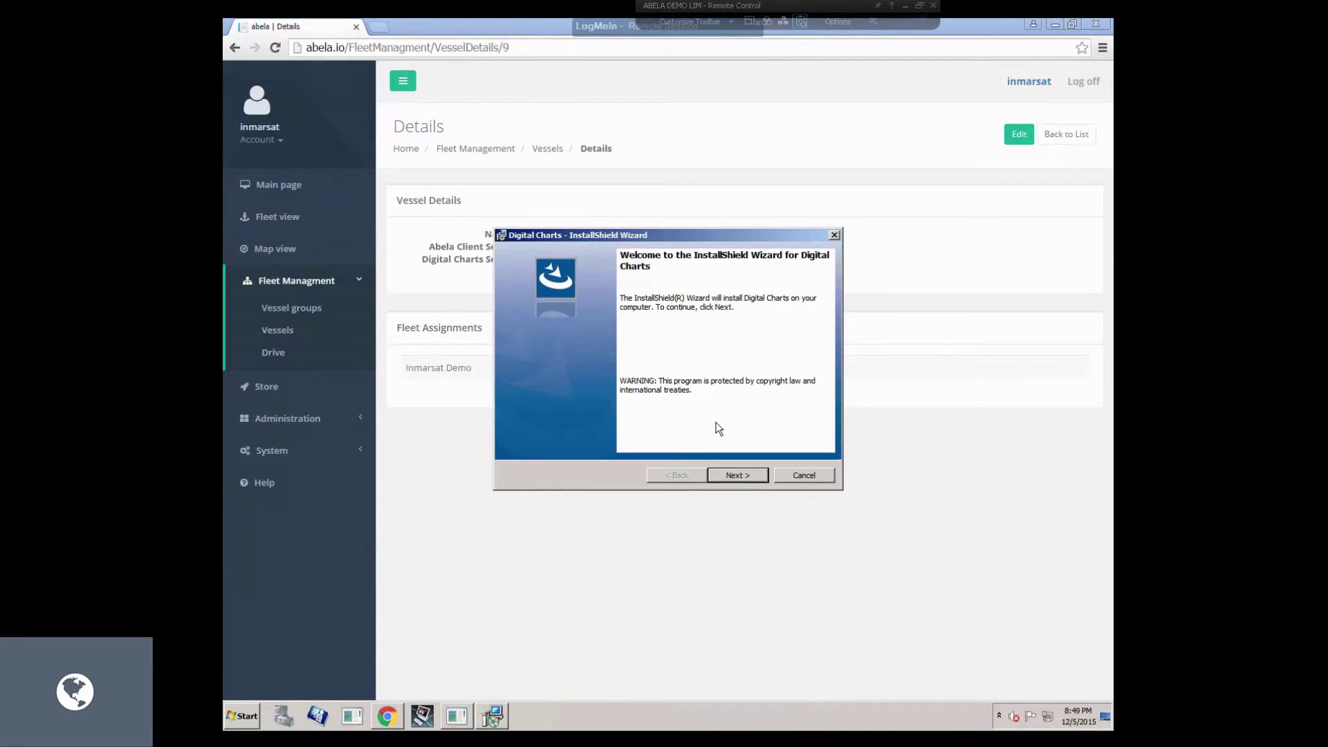
Install Digital Charts through the InstallShield wizard, then return to the Fleet view.
left_click(744, 475)
left_click(744, 475)
left_click(744, 475)
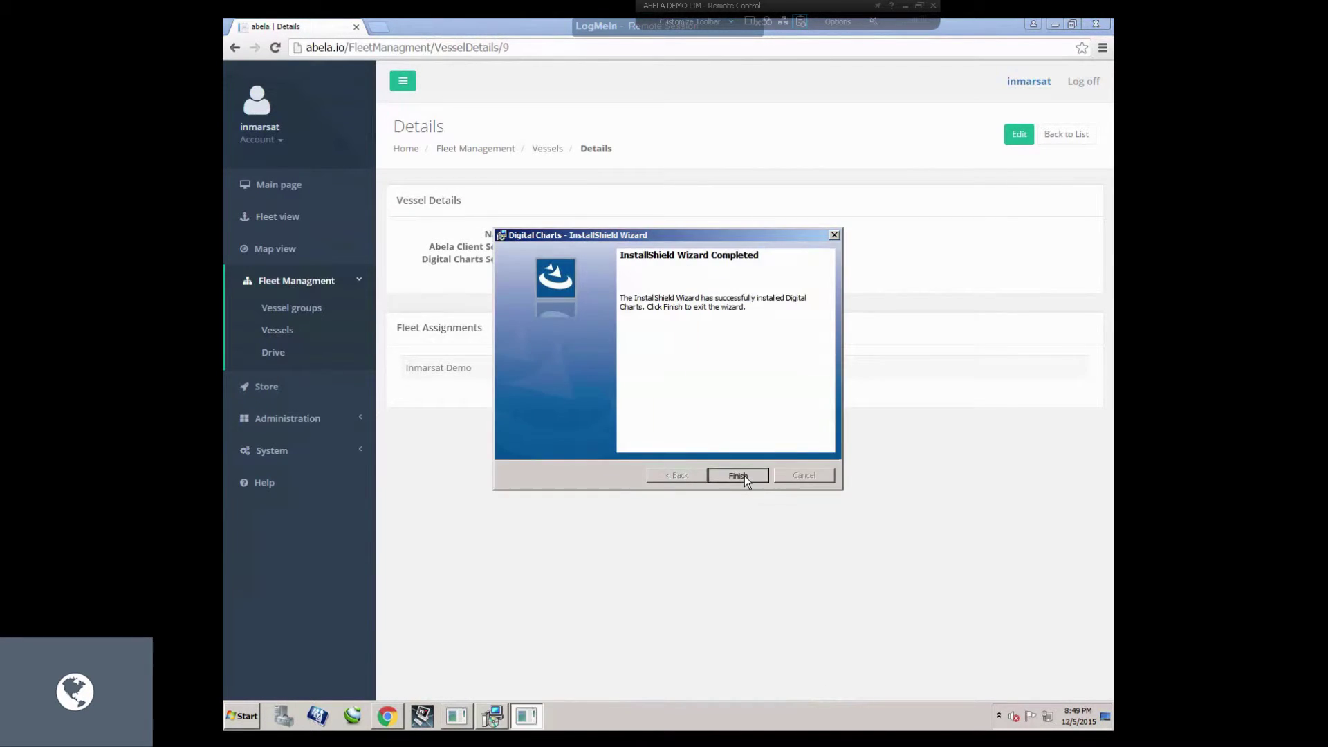
left_click(738, 475)
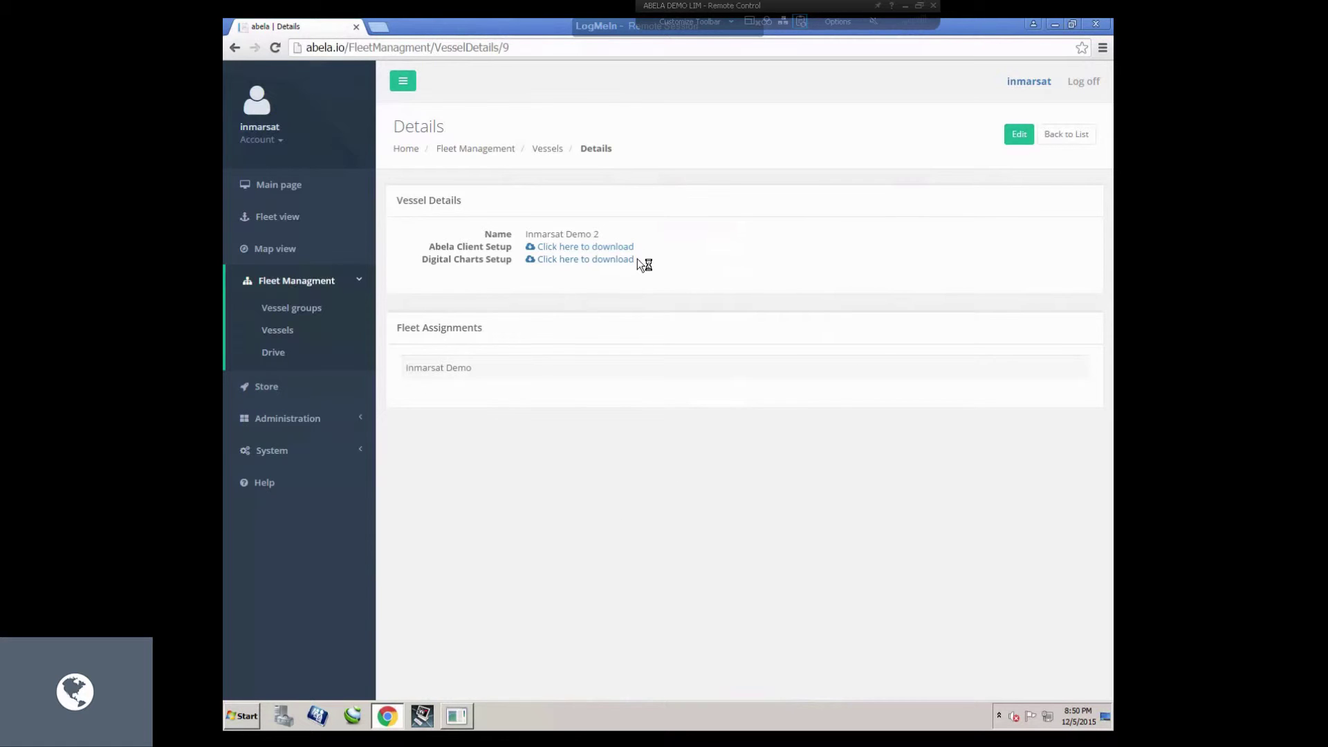
left_click(297, 218)
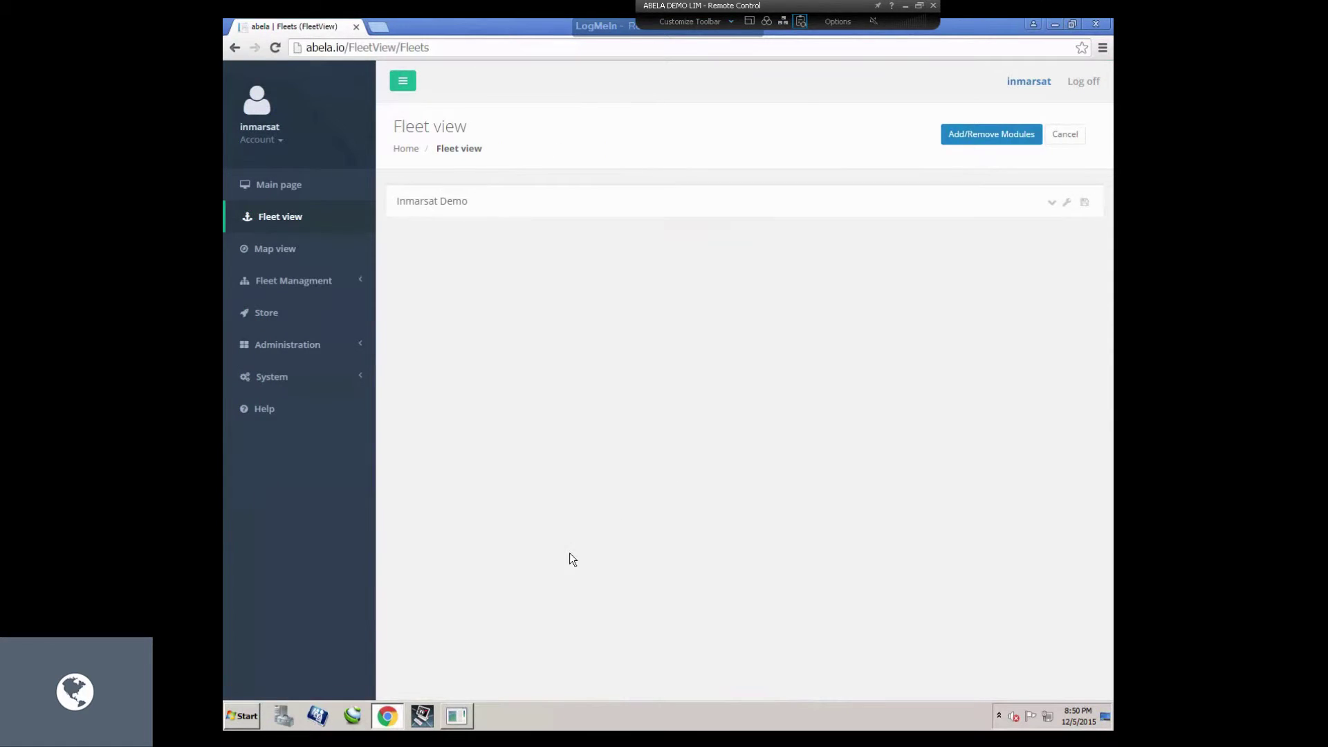
Launch the AIO Chart Updater shortcut from the Desktop folder in Explorer.
key("super+e")
left_click(499, 211)
left_click(635, 339)
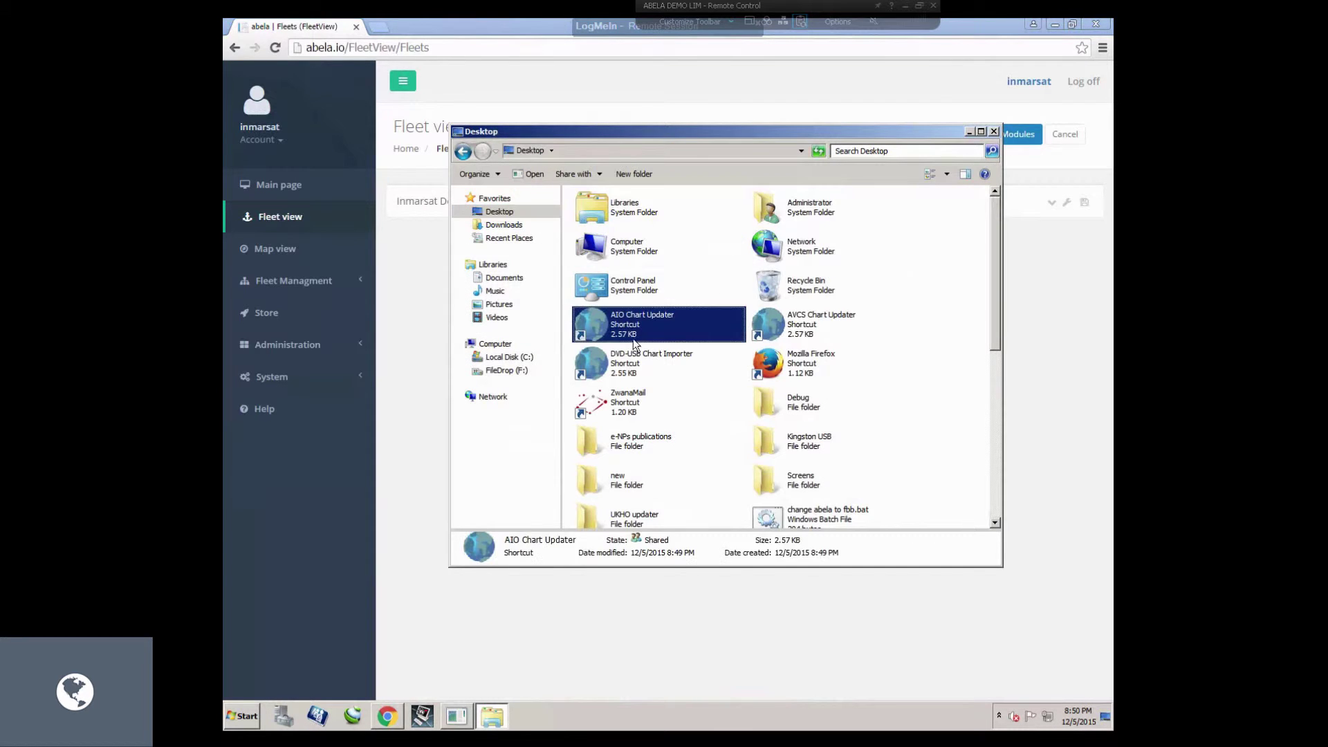
left_click(633, 366)
left_click(747, 323)
double_click(658, 324)
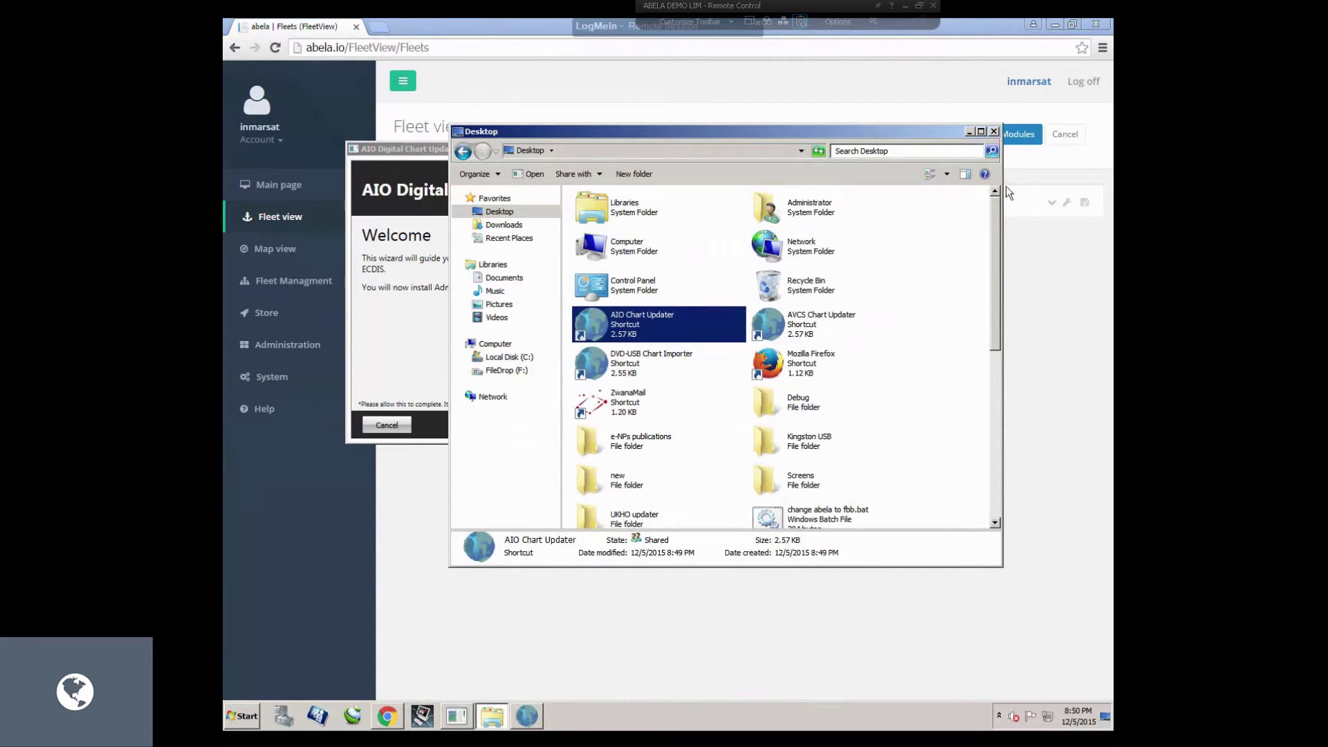
Check the updater's USB drive list, then close the chart updater wizard.
left_click(969, 132)
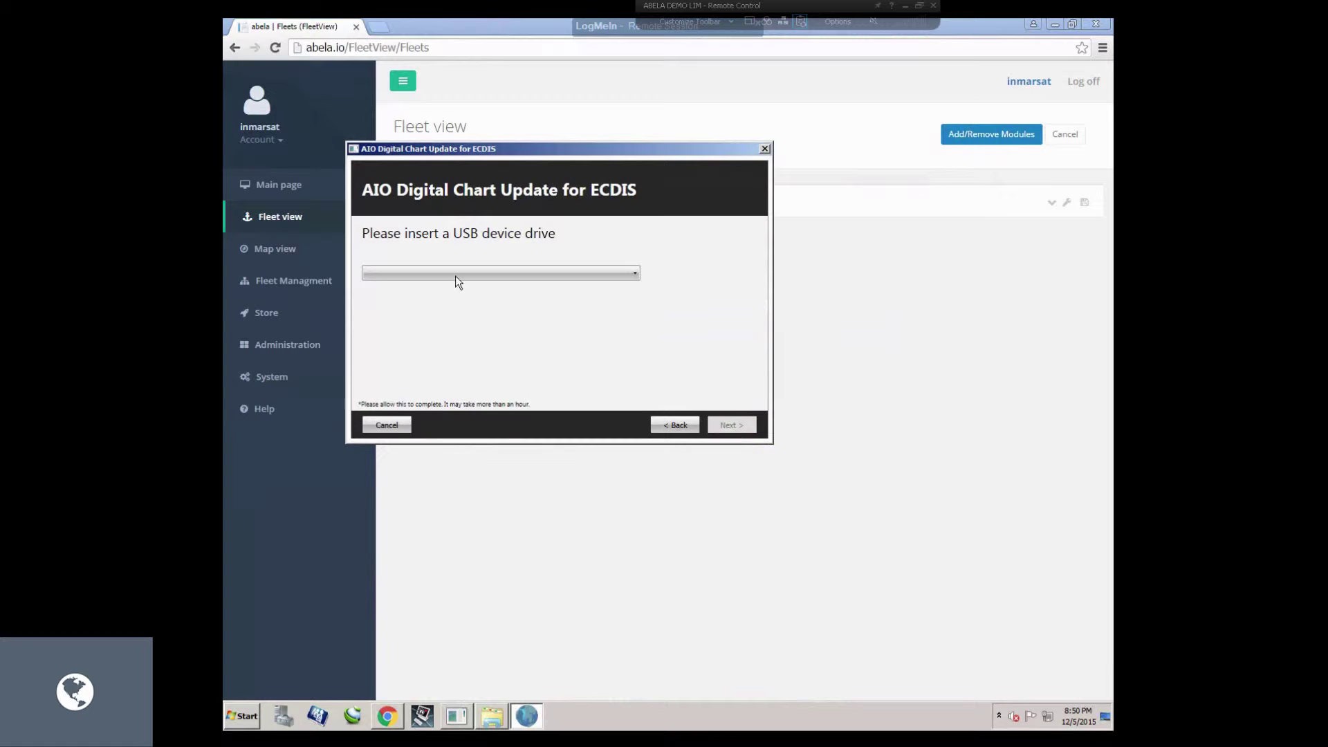
left_click(456, 275)
left_click(765, 150)
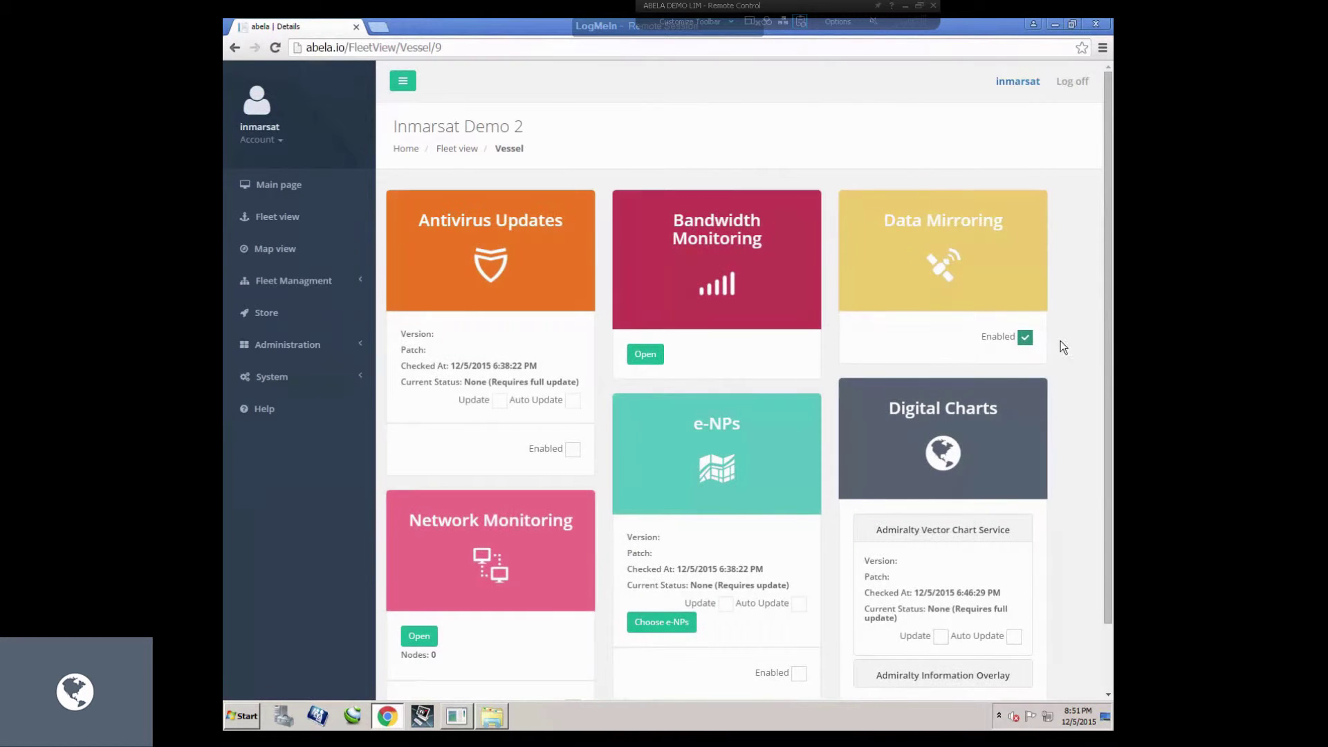
Tick Update for Admiralty Vector Chart Service and confirm the -AVCS-WK49_15.7z patch shows Generated.
scroll(1090, 426, "down", 1)
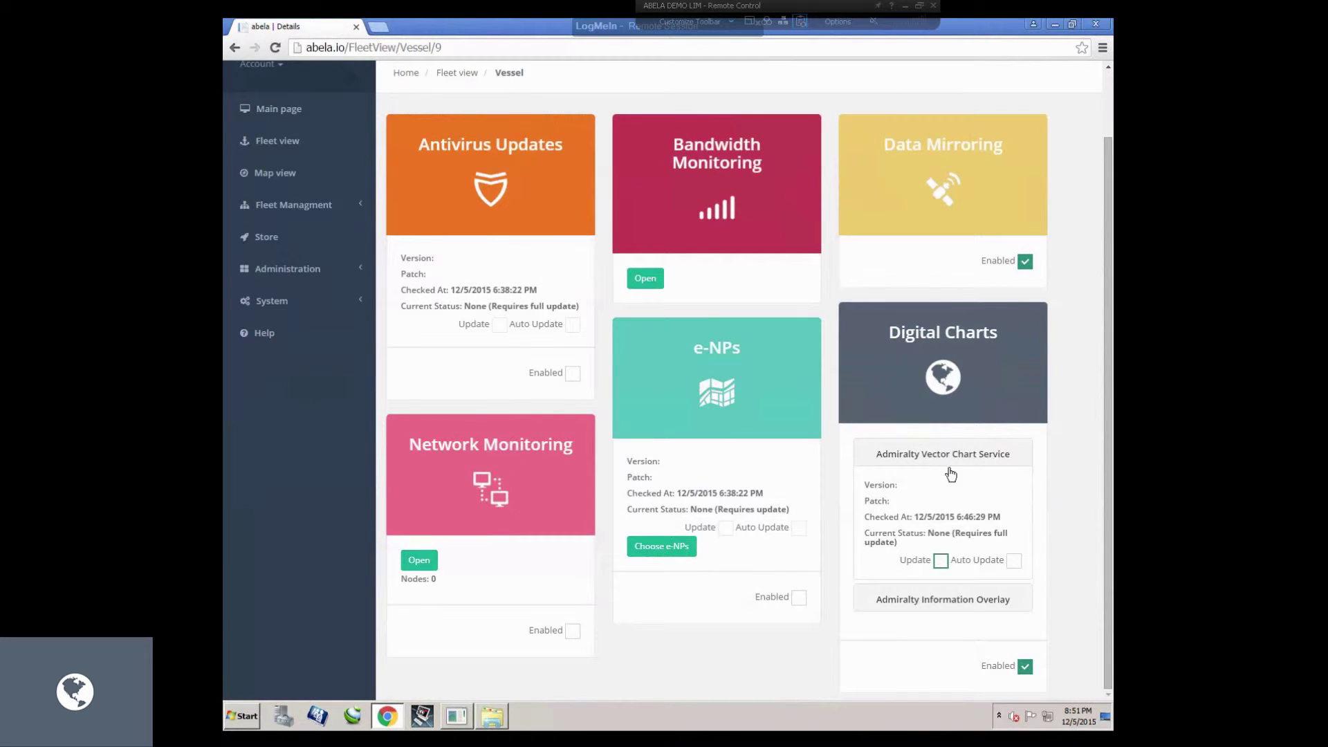
left_click(941, 562)
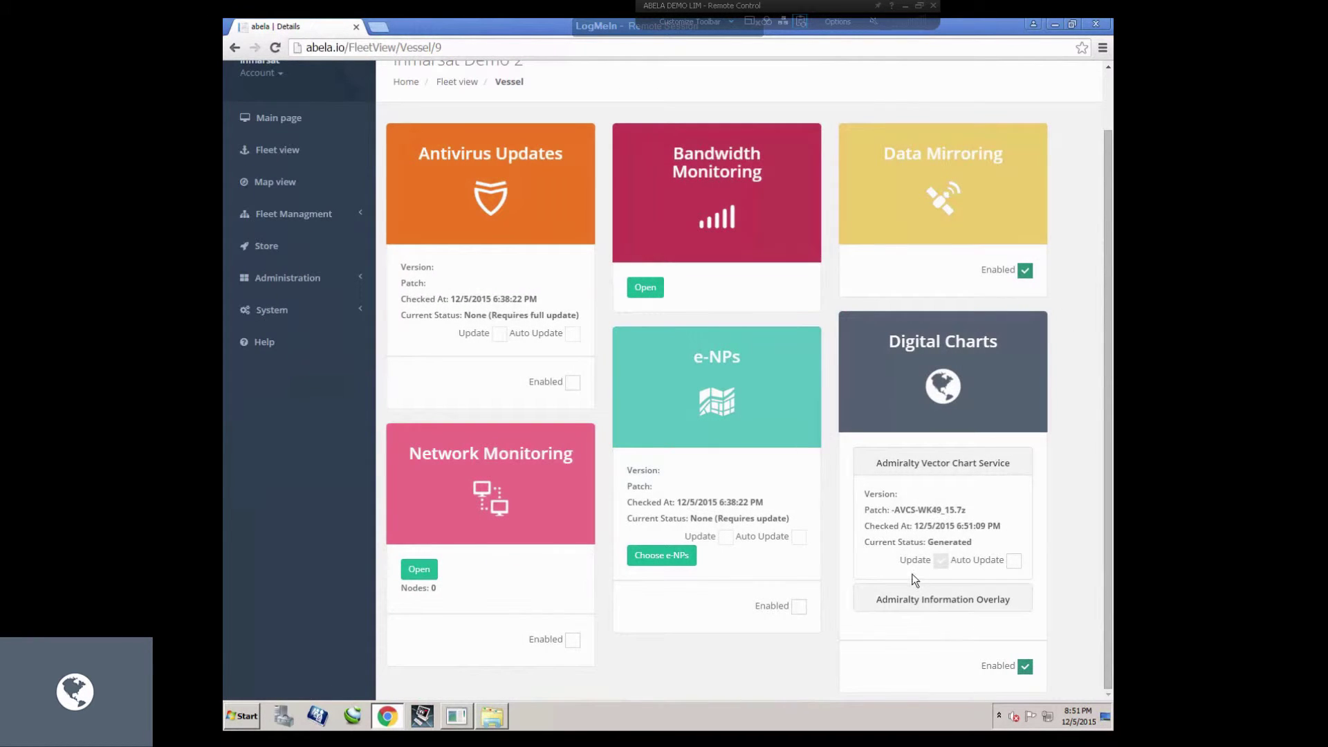
double_click(957, 543)
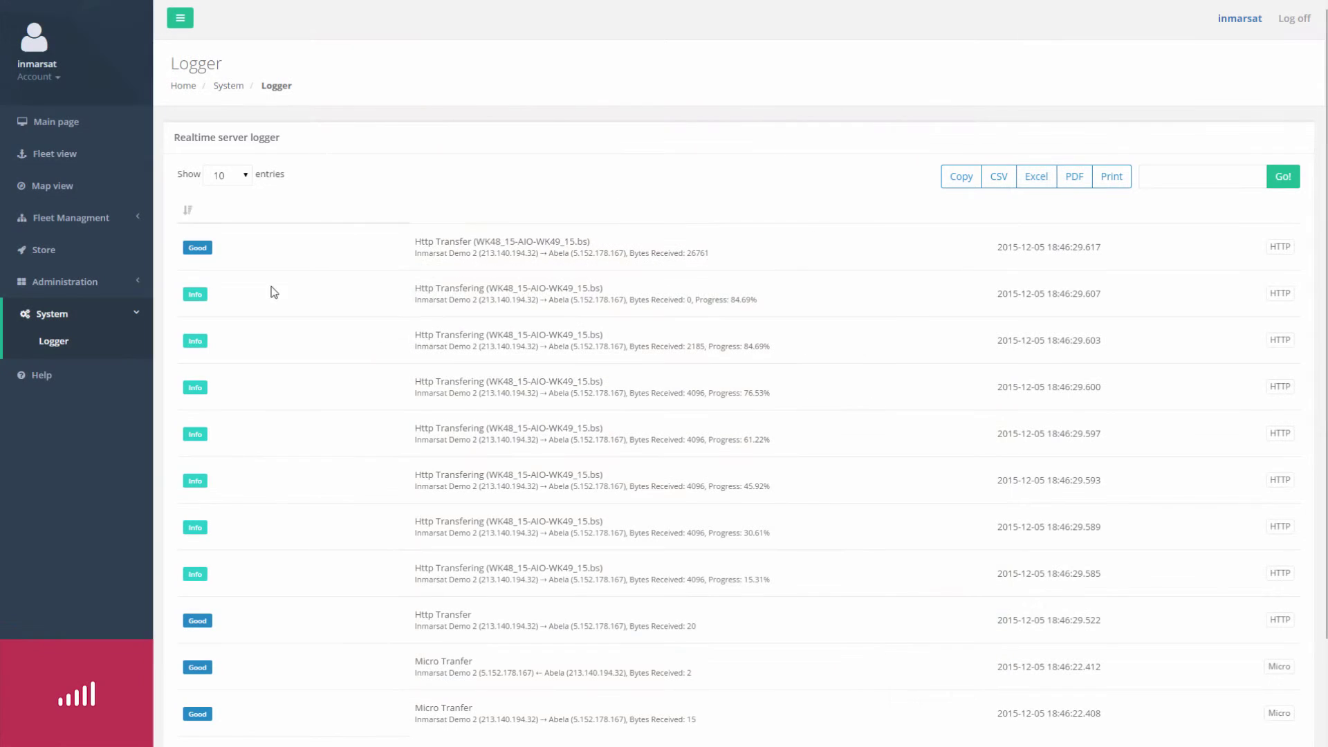
Refresh the logger, then review Inmarsat Demo 2's chart service details and bandwidth monitoring.
left_click(43, 347)
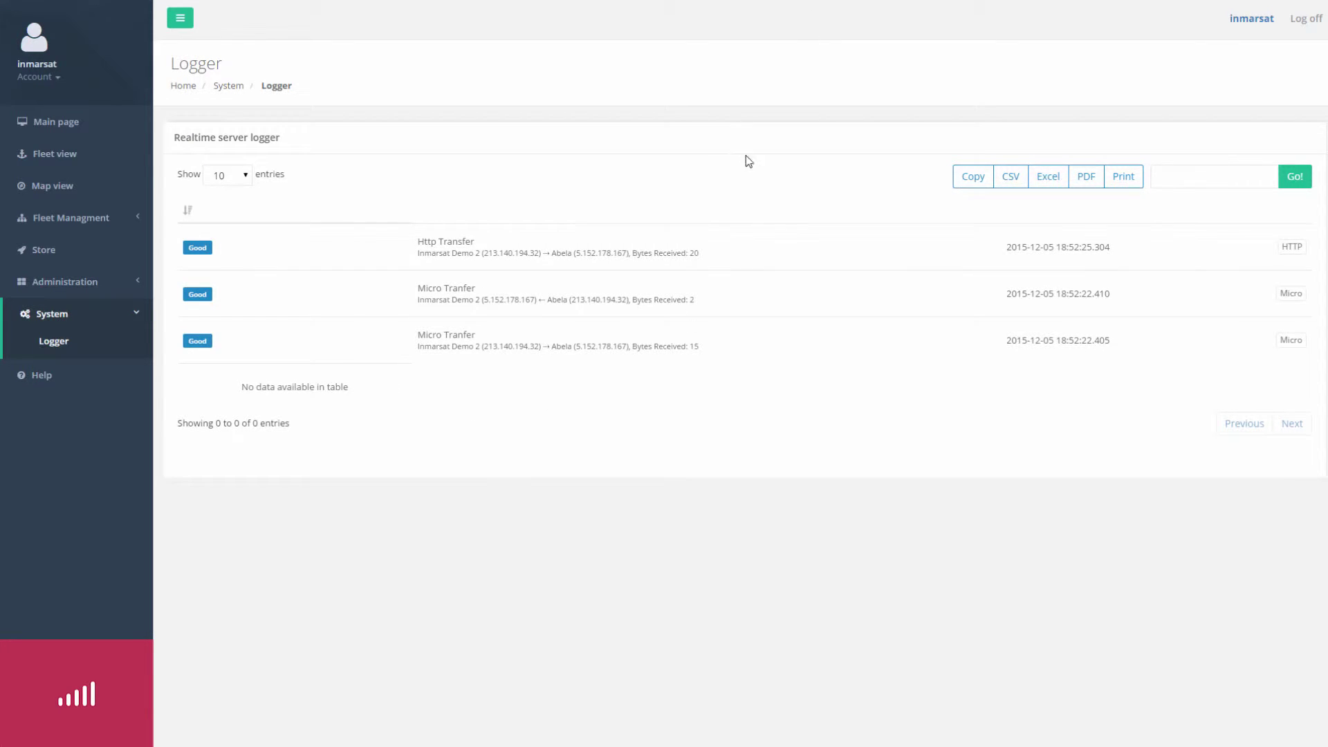
left_click(71, 156)
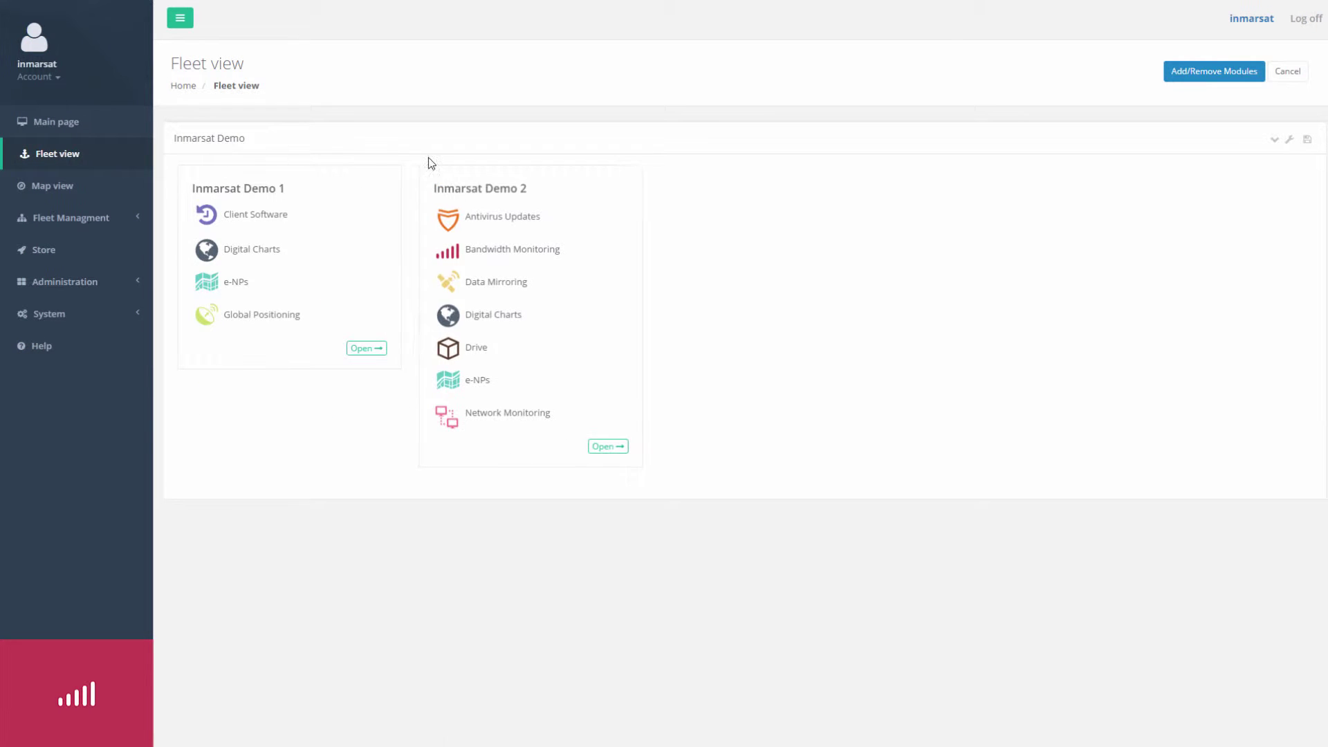
left_click(431, 172)
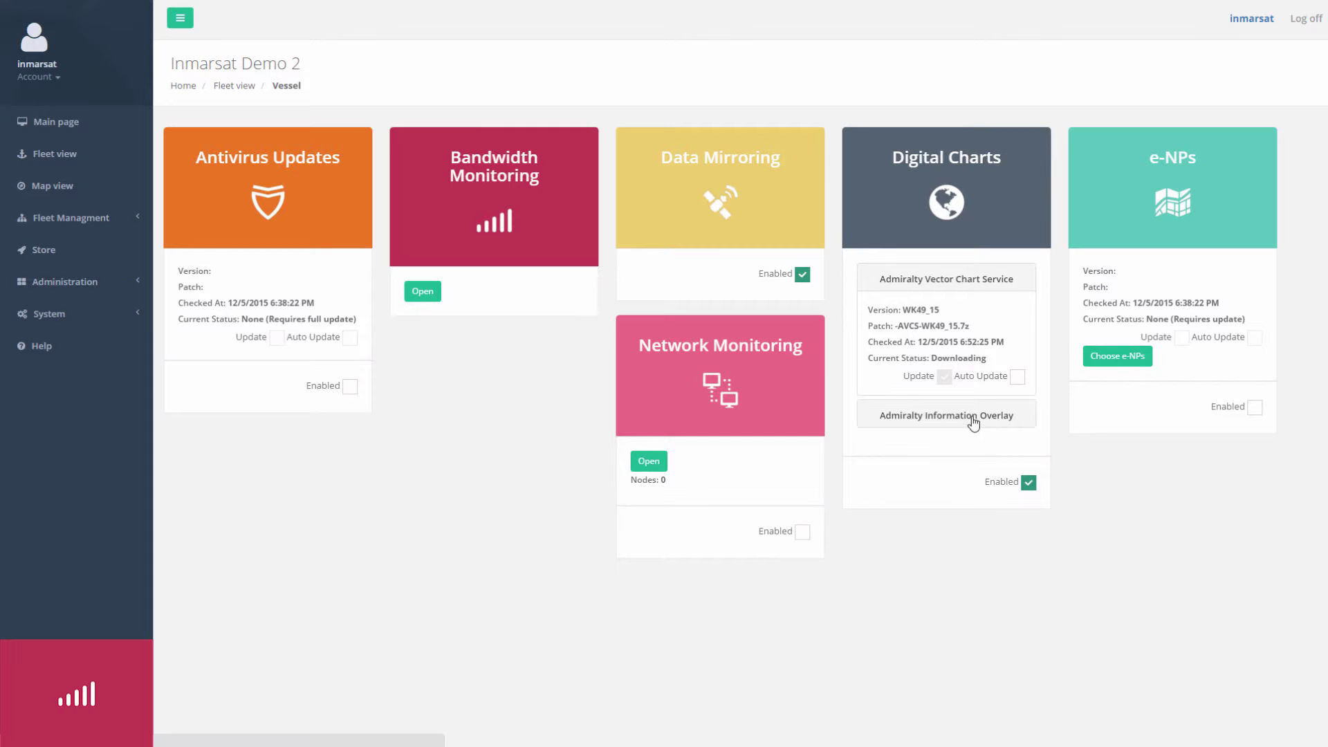
left_click(971, 416)
left_click(982, 284)
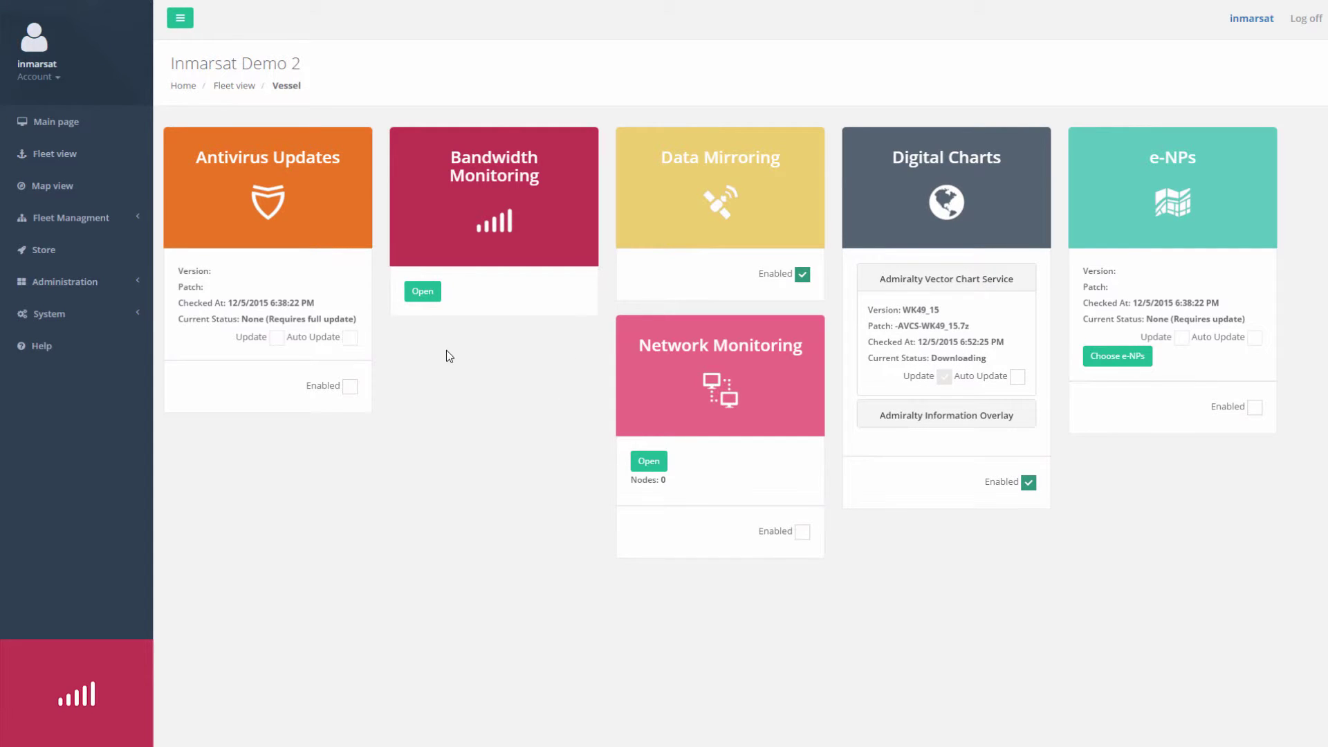
left_click(423, 294)
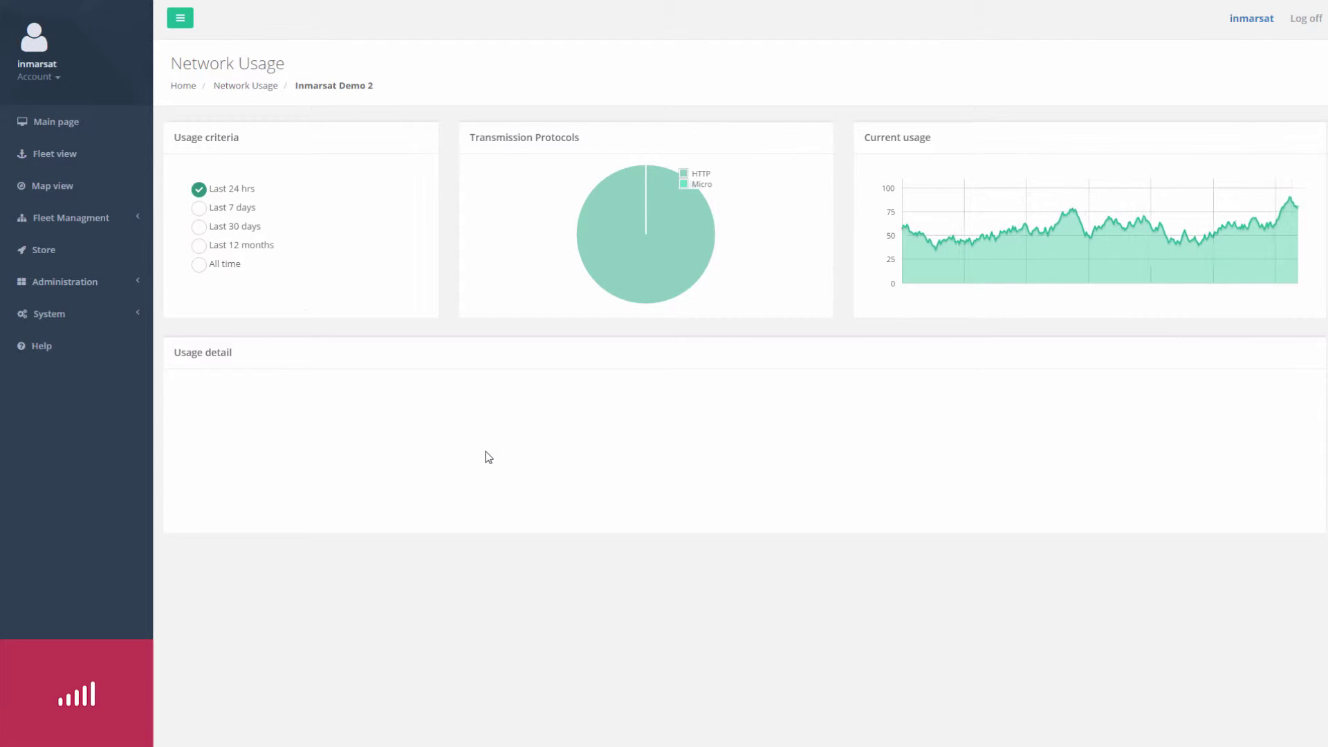
Track the AVCS transfer in the Realtime server logger, then open the remote machine's network tray options.
left_click(78, 124)
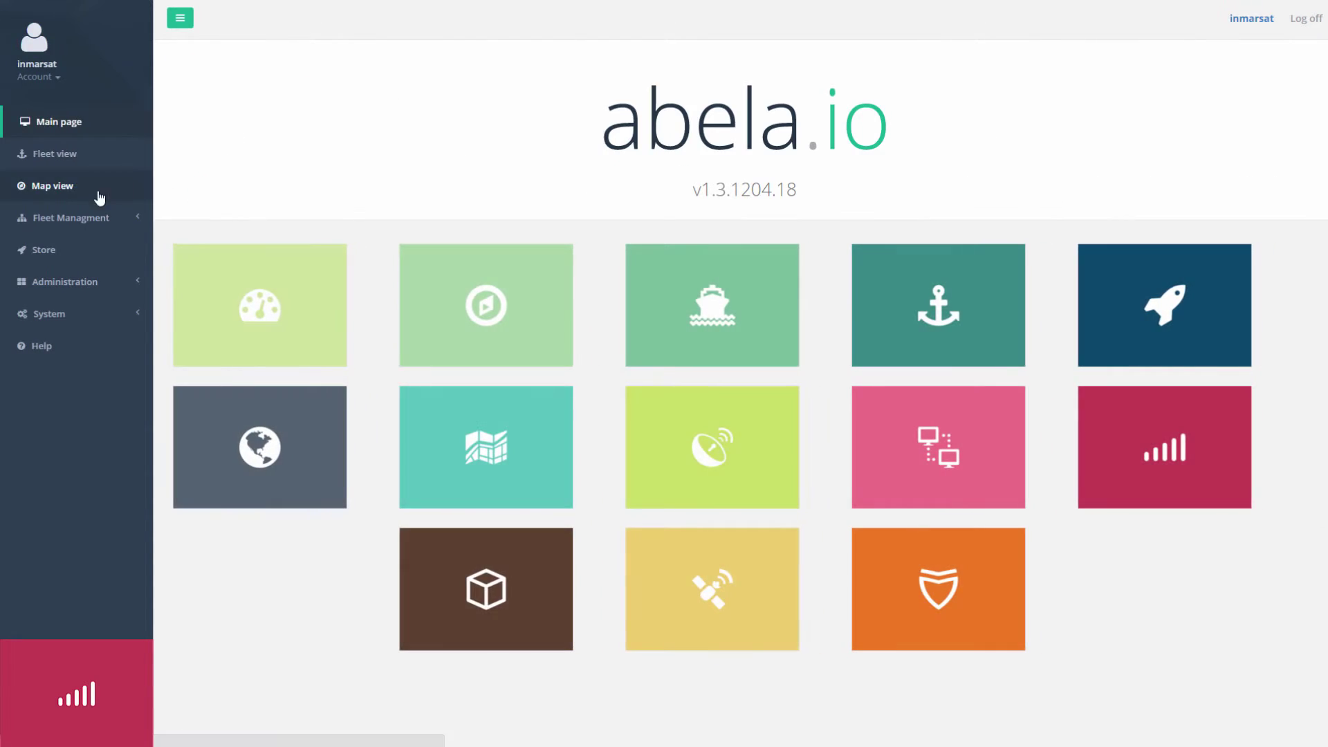
left_click(97, 216)
left_click(52, 154)
left_click(61, 323)
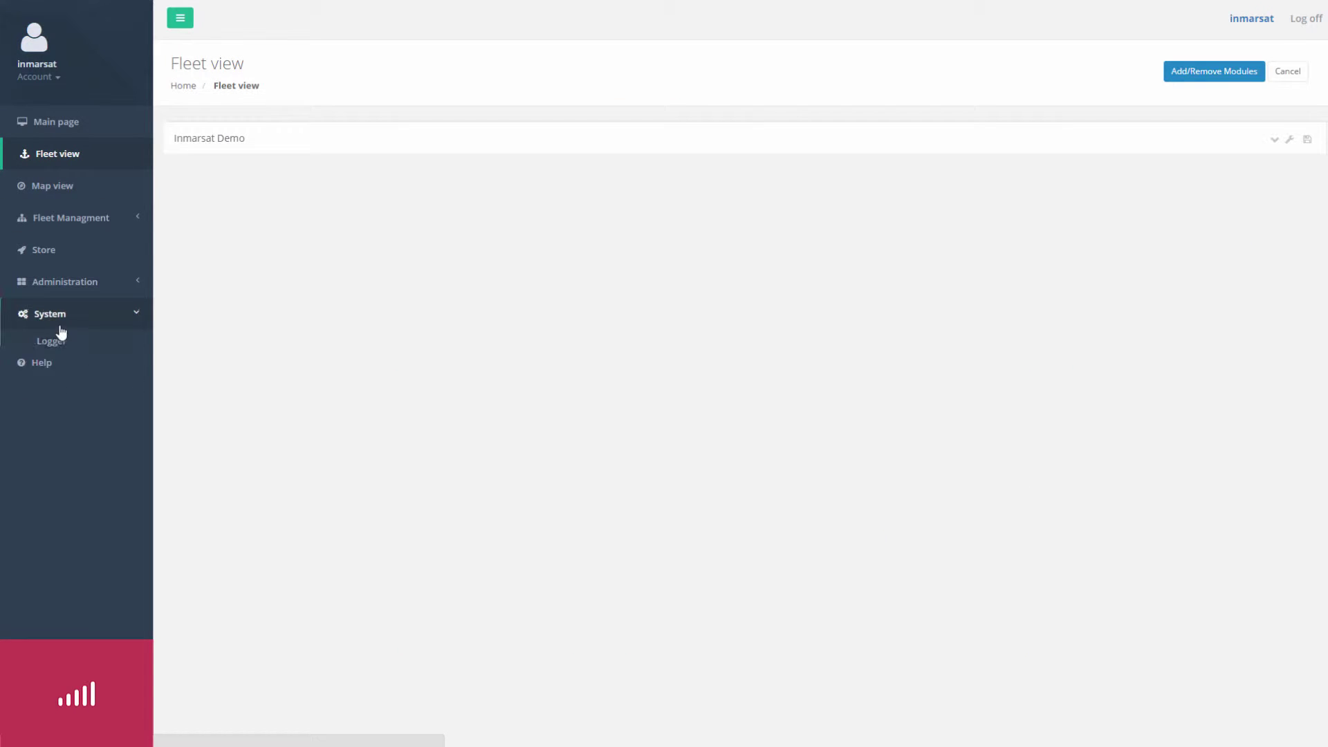
left_click(61, 334)
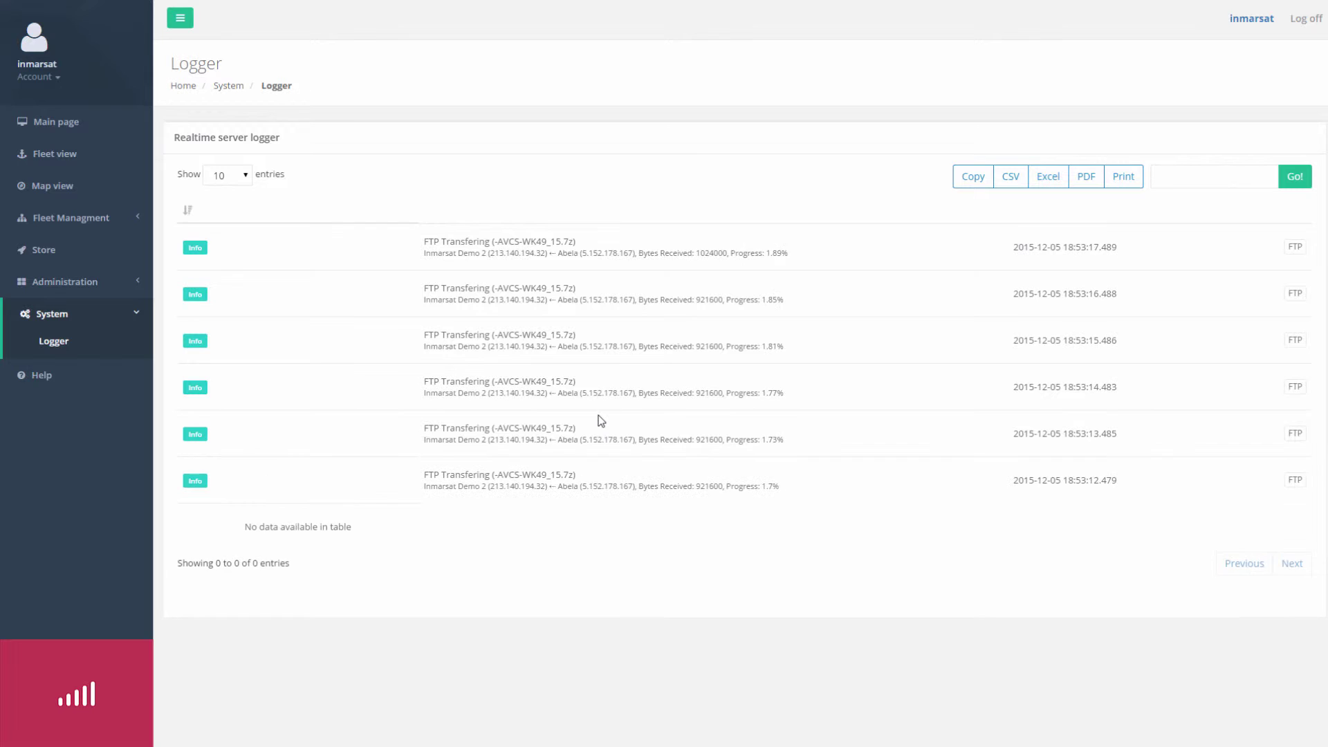
left_click_drag(750, 252, 794, 261)
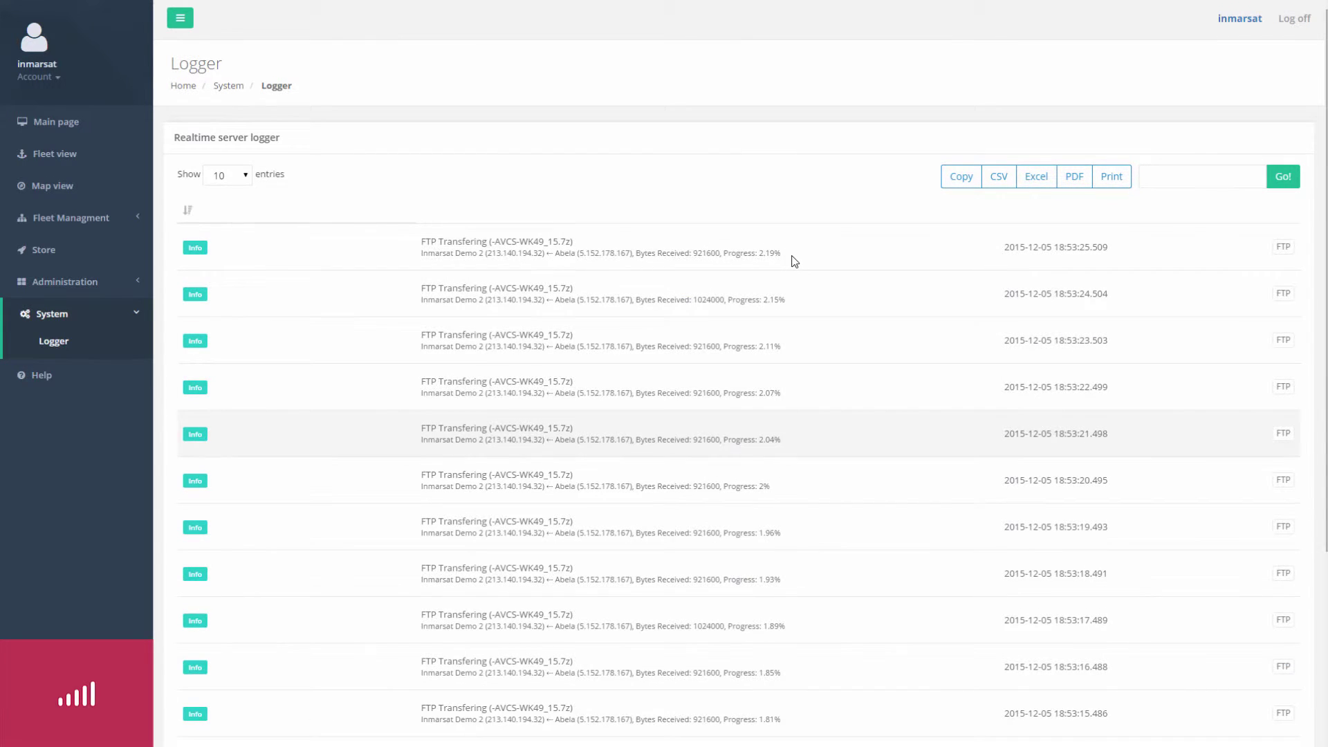
key("alt+Tab")
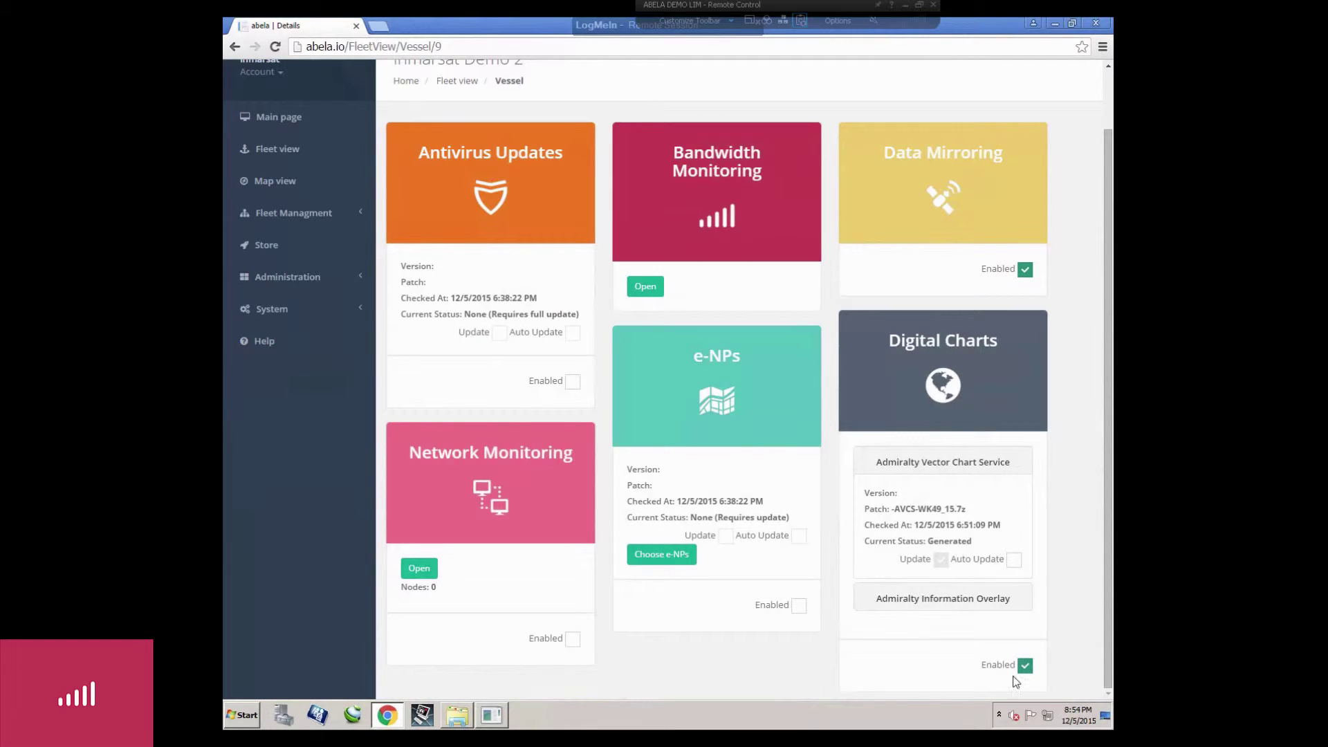
right_click(1052, 714)
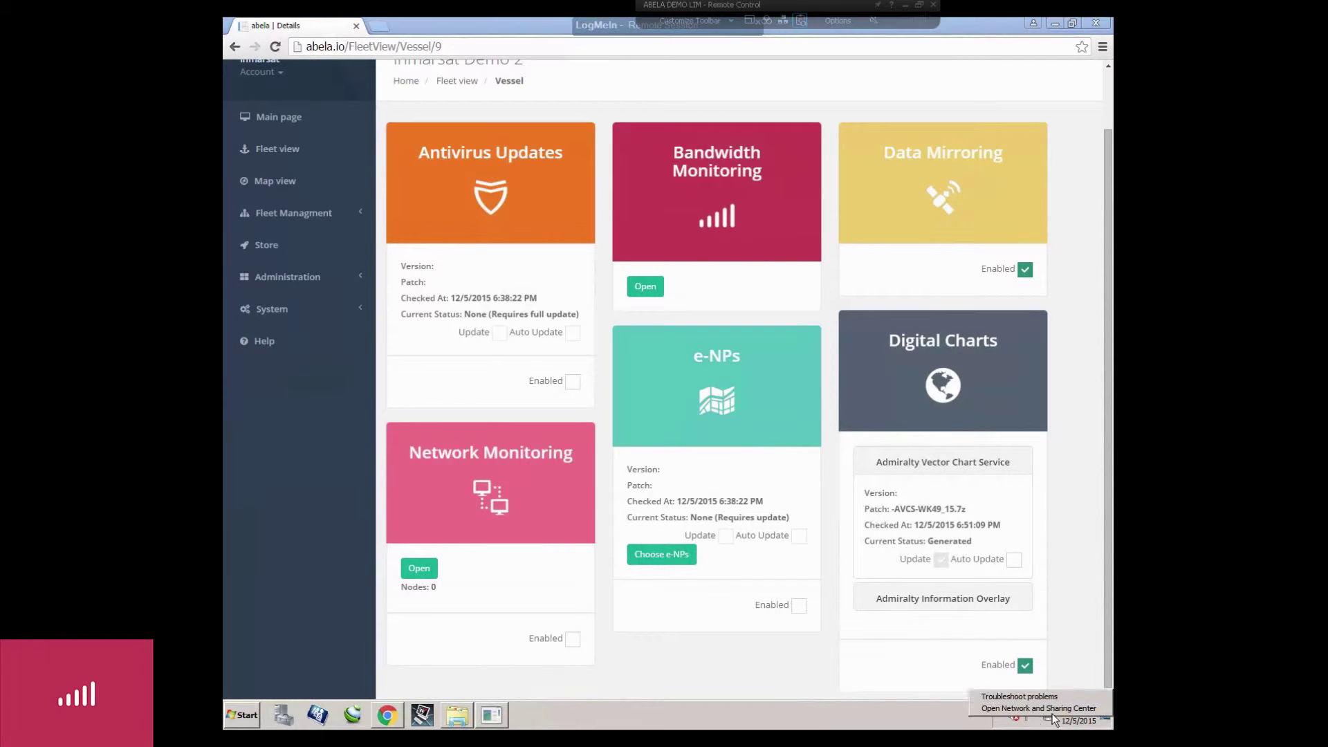
Disable the Firewall NIC adapter in the remote machine's network adapter settings.
left_click(1031, 708)
left_click(429, 188)
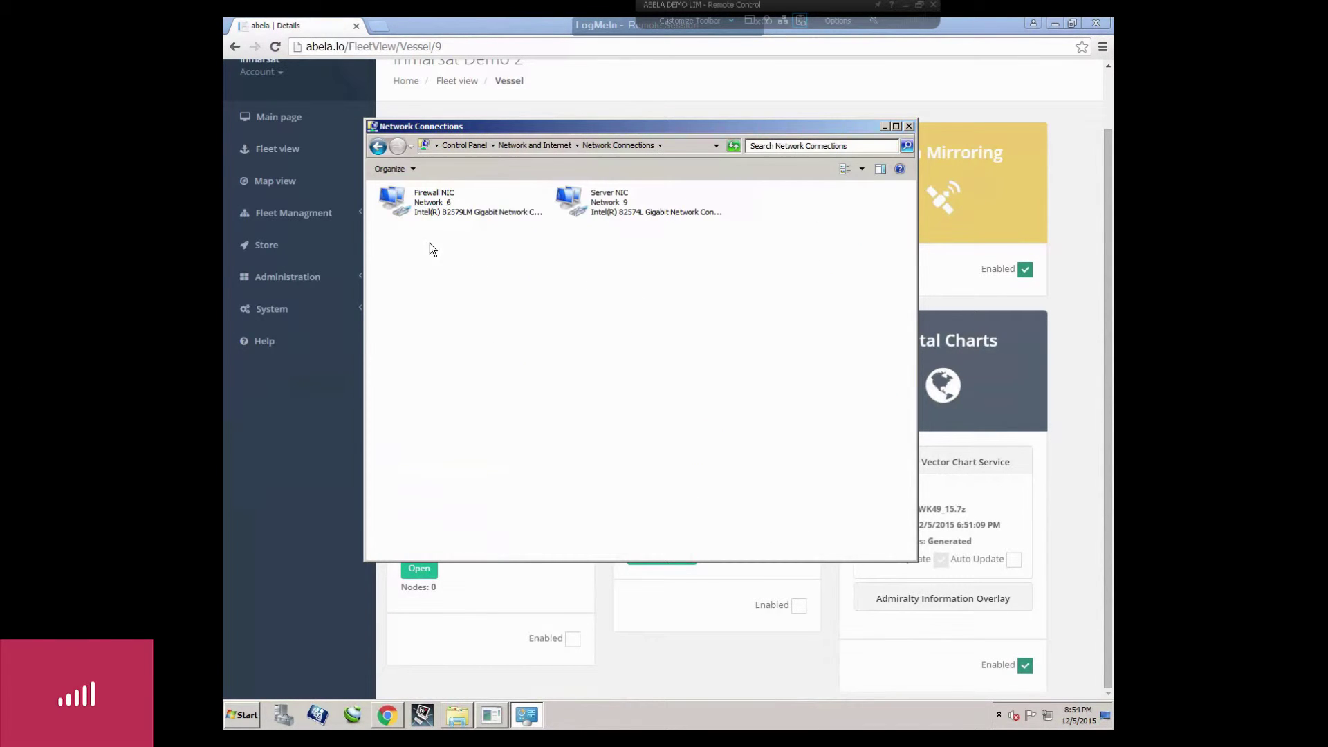
left_click(435, 206)
right_click(430, 212)
left_click(453, 220)
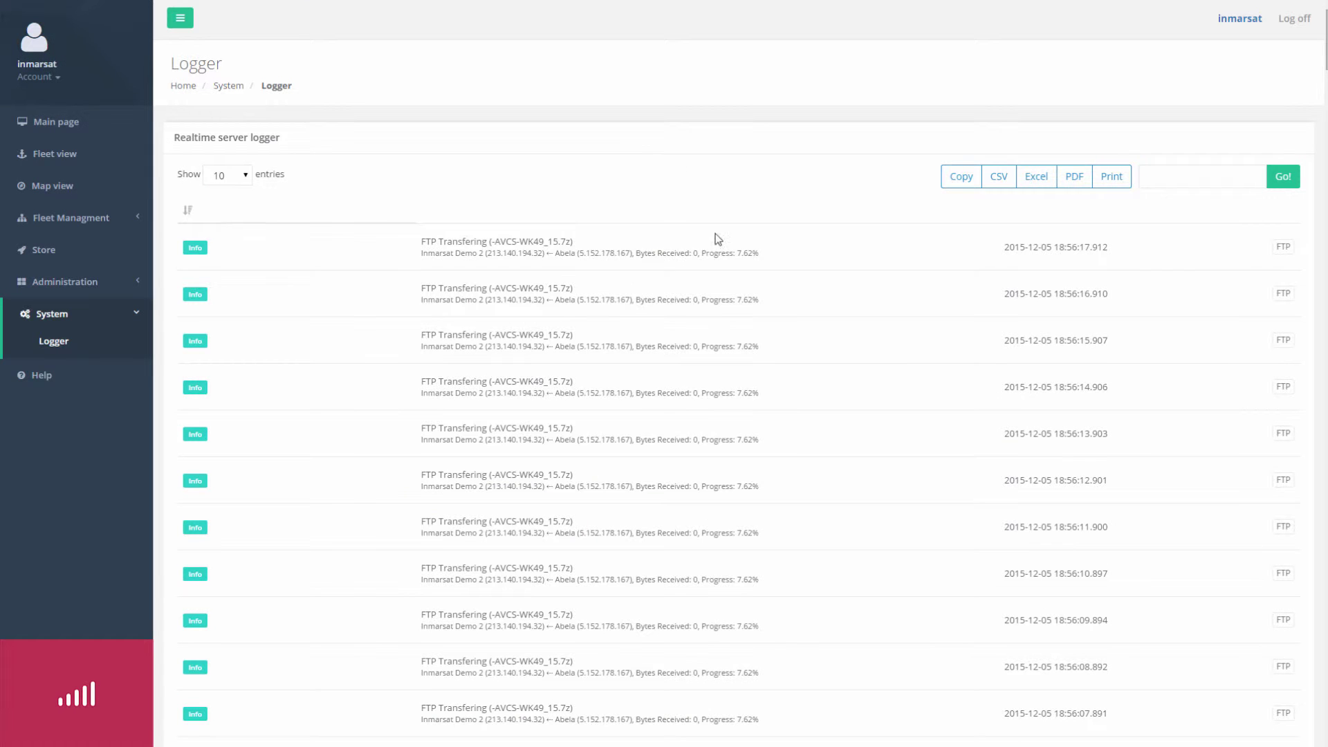
Highlight the AVCS transfer's 0 bytes received and 7.62% progress, then return to the remote session.
left_click_drag(594, 253, 779, 258)
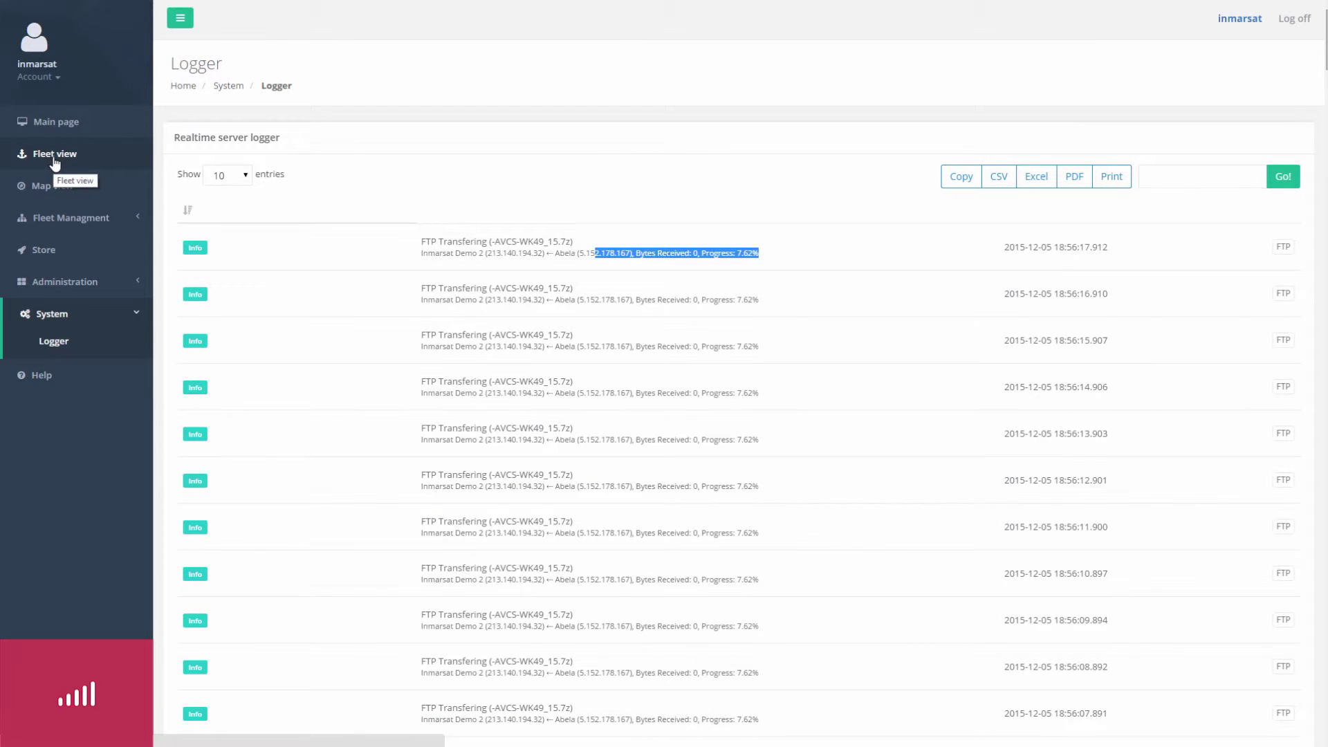
key("alt+Tab")
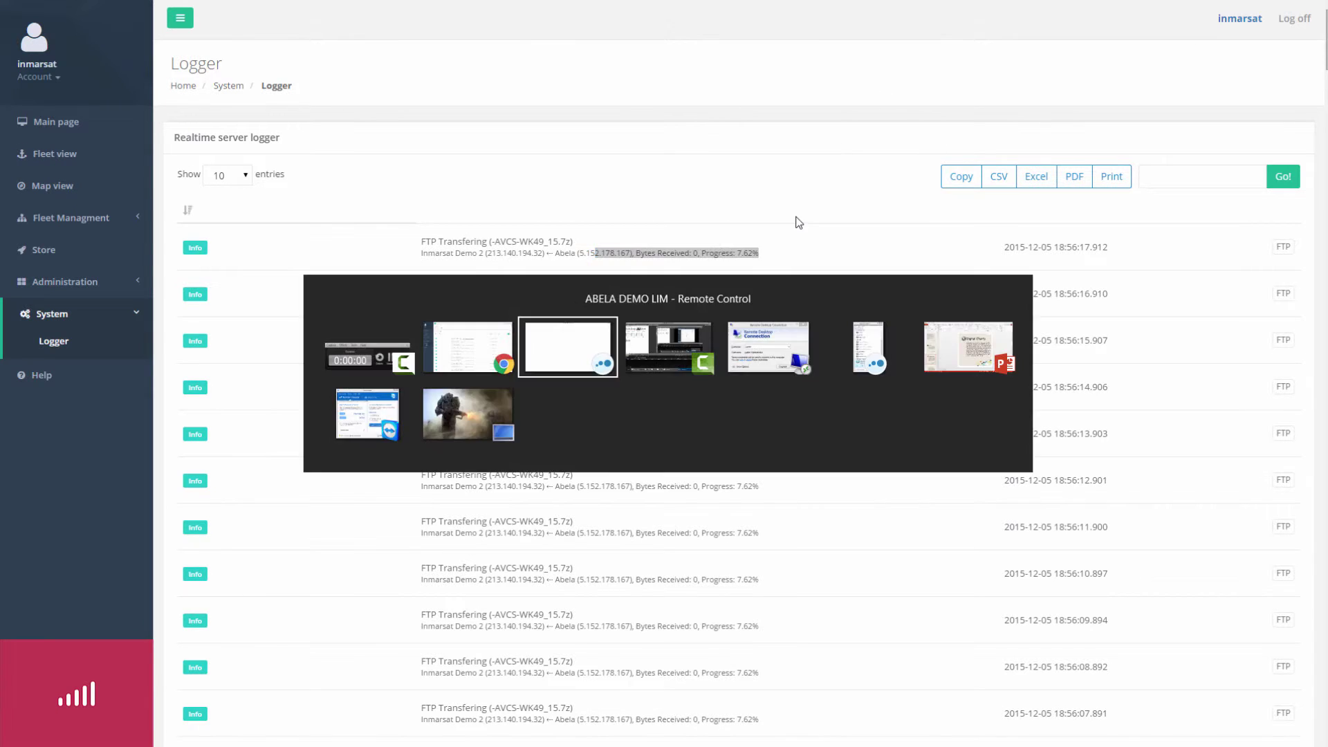
Enable the Firewall NIC again, close Network Connections and reload the Inmarsat Demo 2 page.
left_click(526, 714)
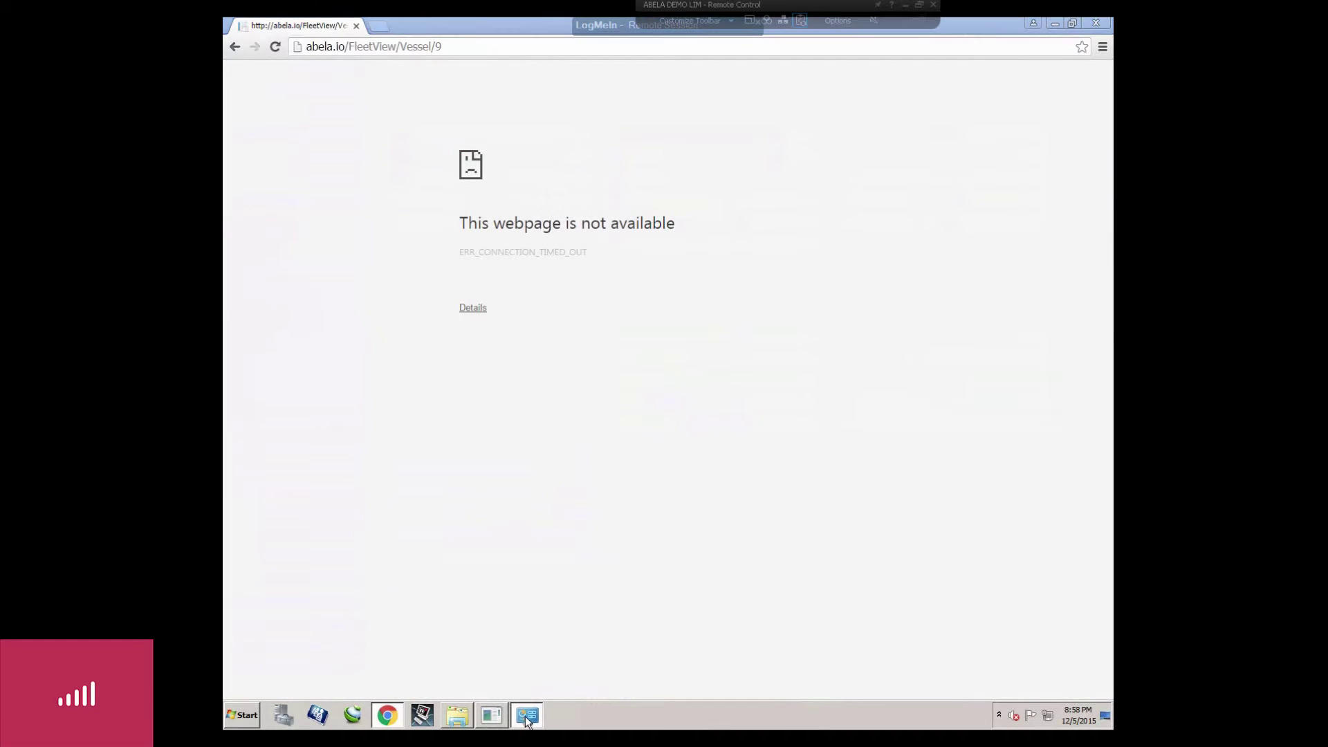
right_click(605, 214)
left_click(626, 217)
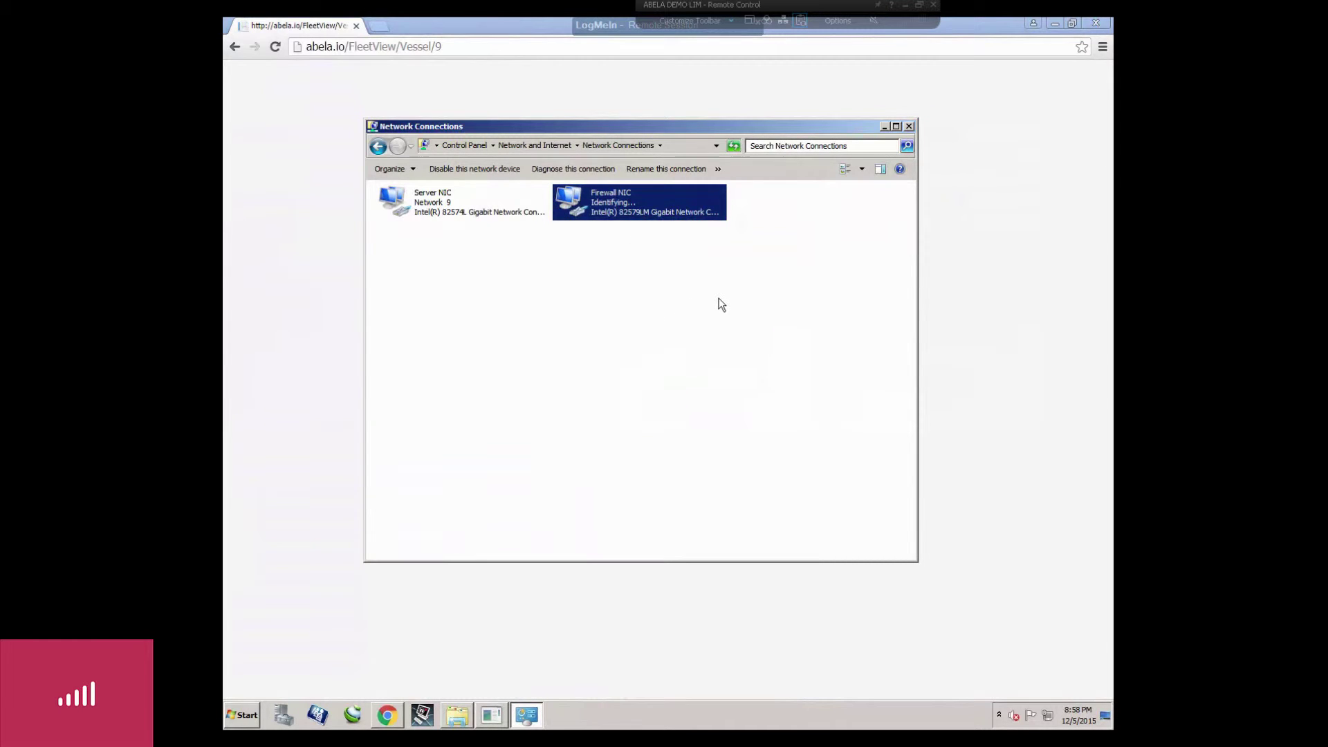
left_click(909, 126)
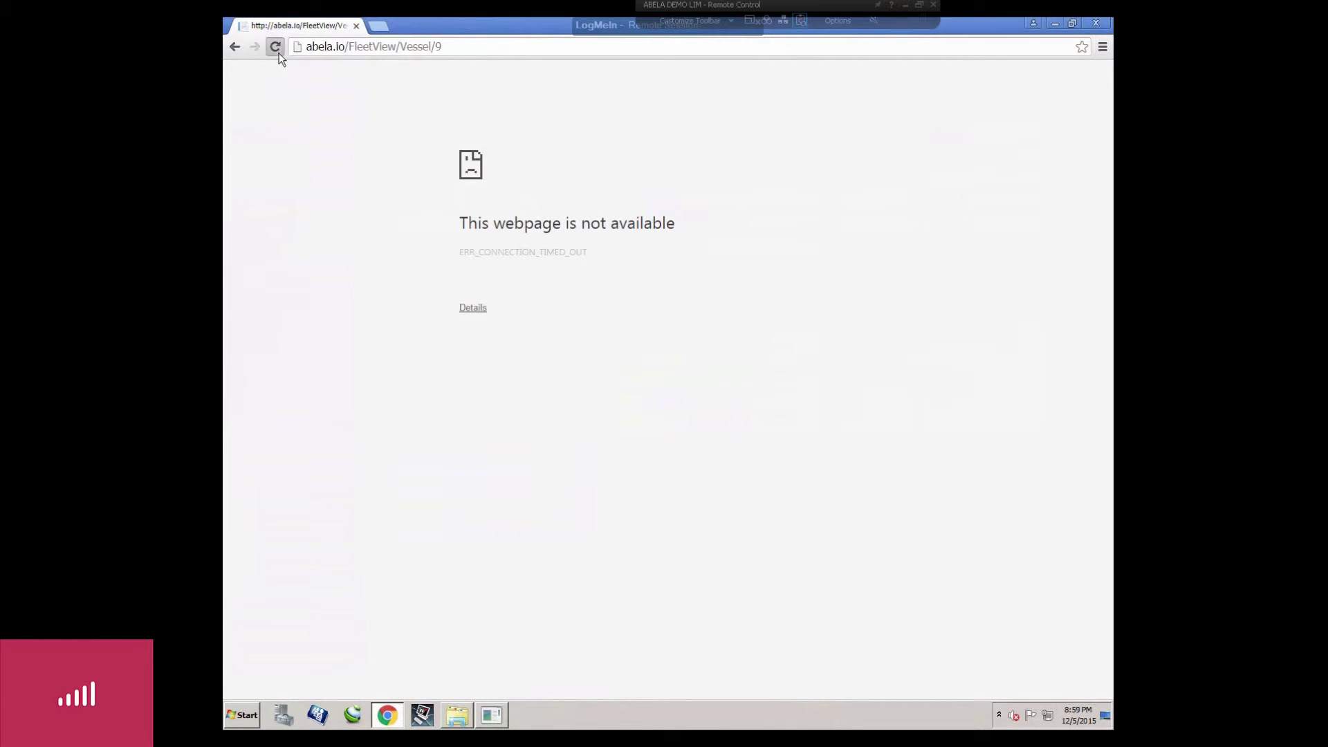
left_click(275, 47)
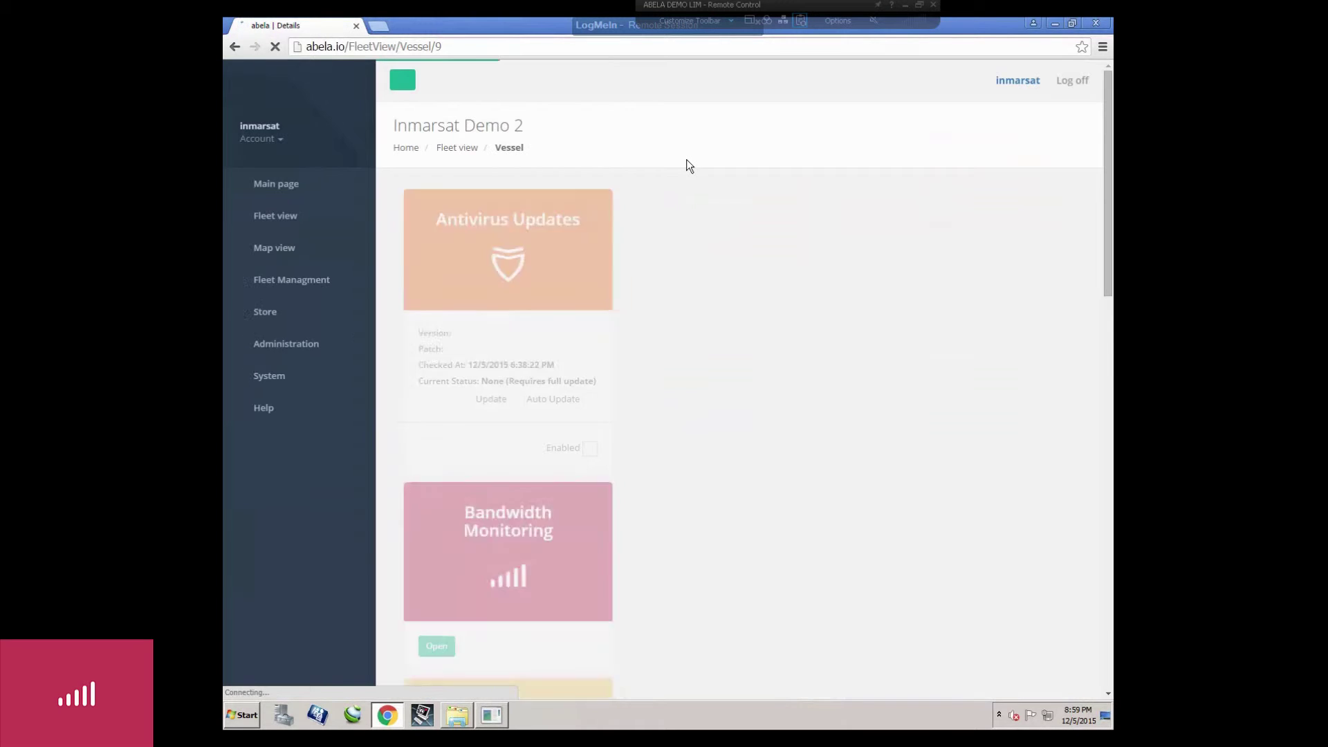
left_click_drag(1105, 509, 1105, 598)
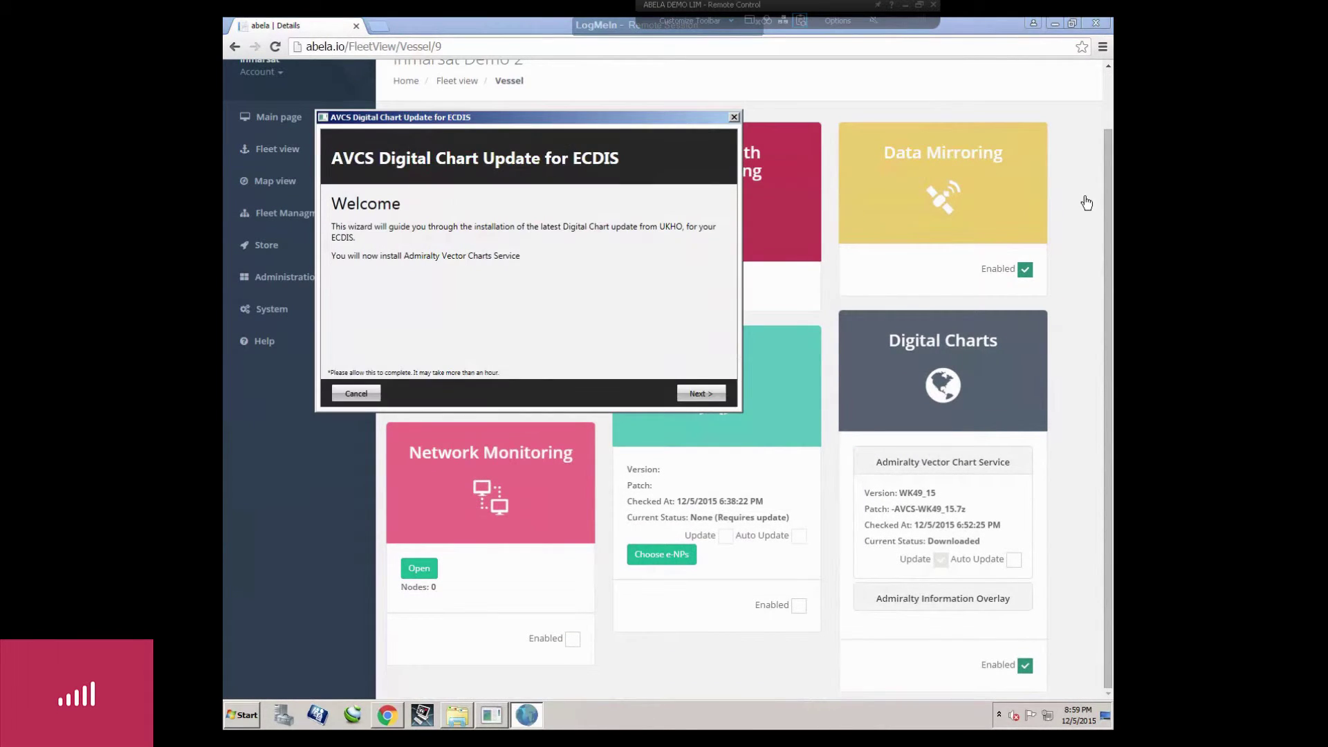
Dismiss the AVCS Digital Chart Update for ECDIS wizard.
left_click(527, 715)
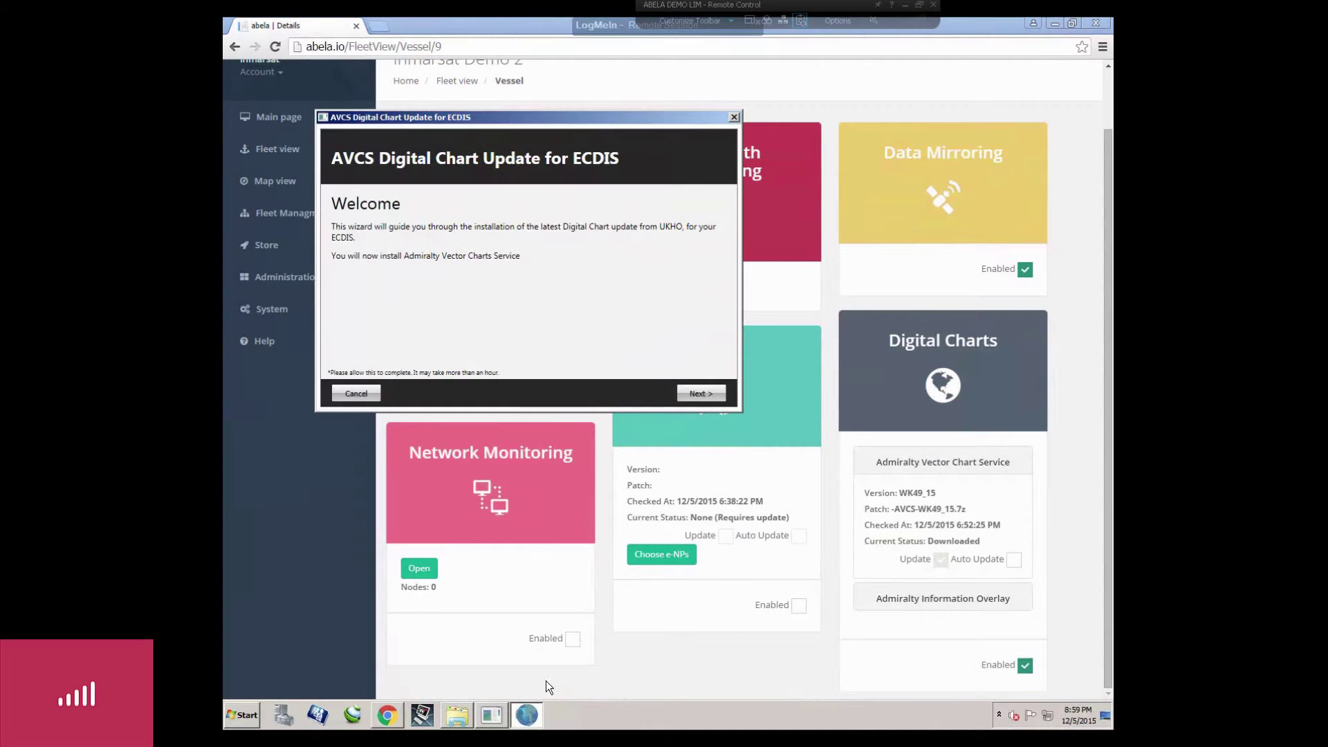
left_click(701, 393)
left_click(734, 116)
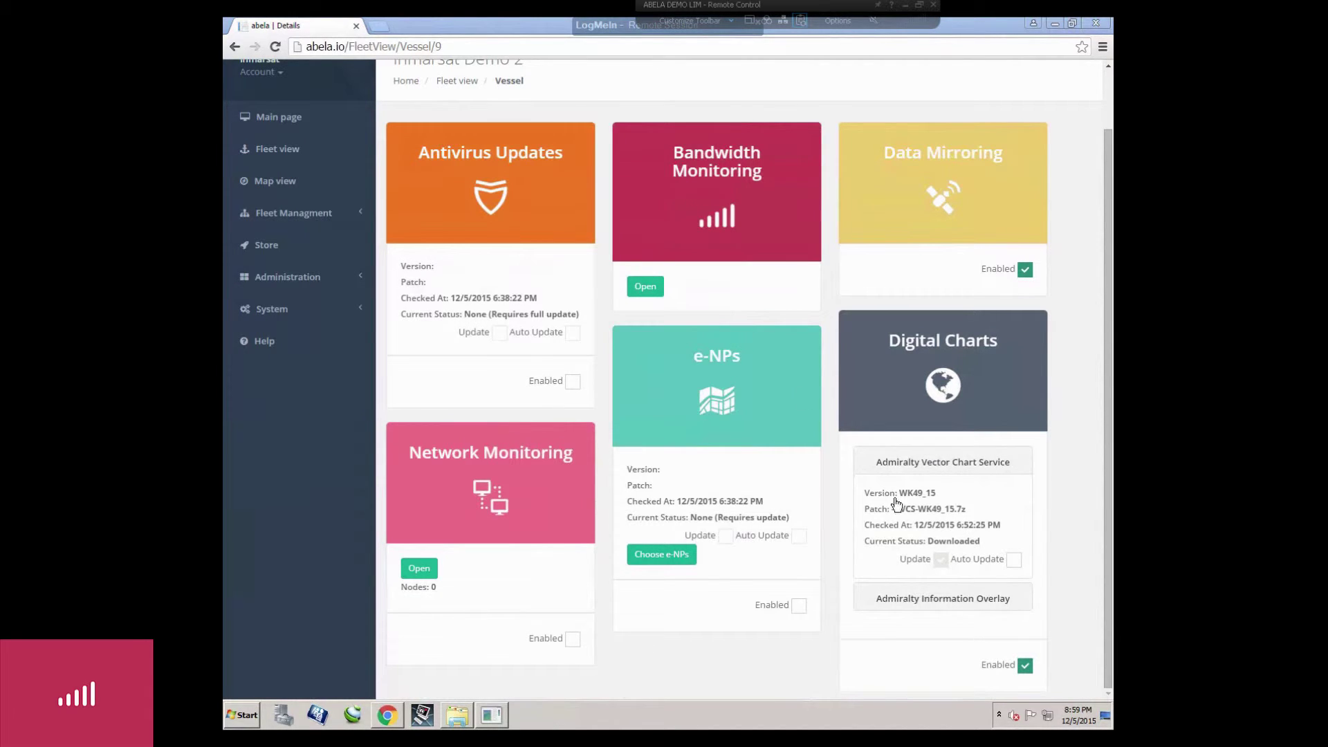
Uncheck Data Mirroring Enabled, tick Auto Update for Admiralty Information Overlay, then go to Main page.
left_click(913, 599)
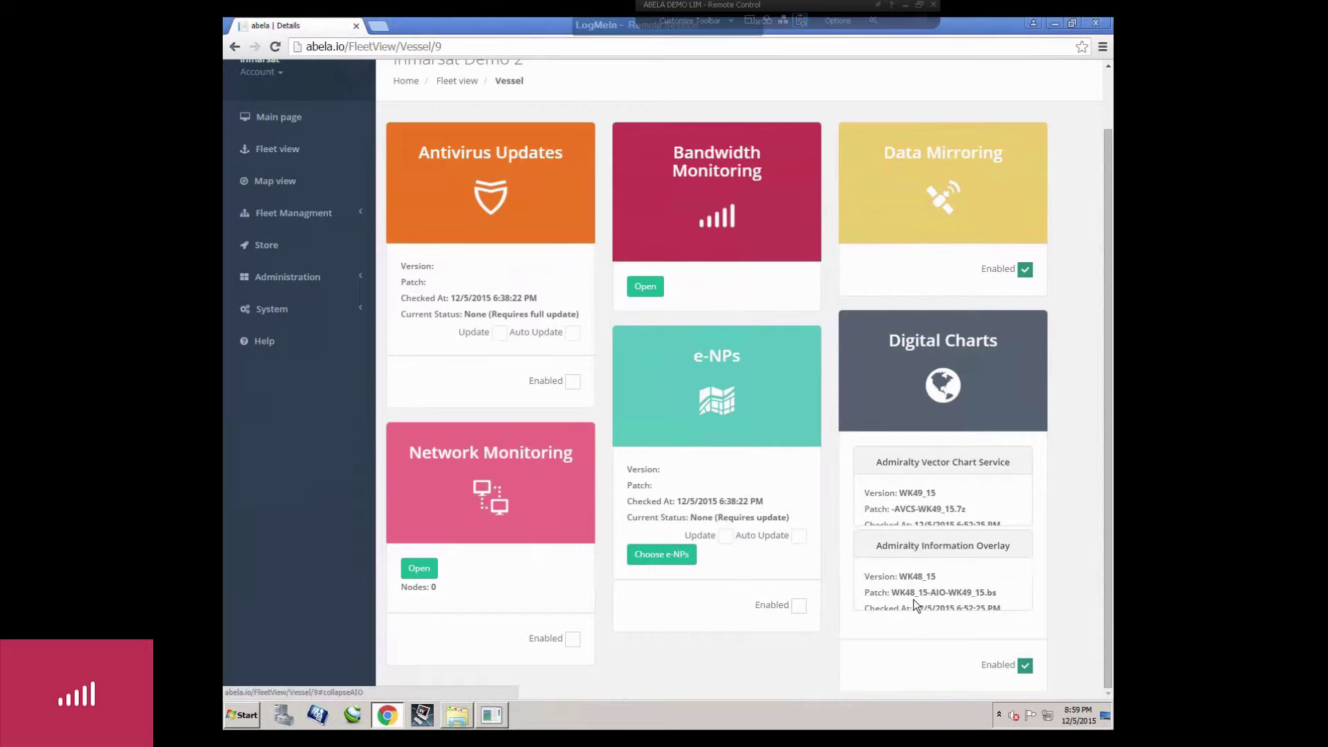
left_click(940, 471)
left_click(1025, 269)
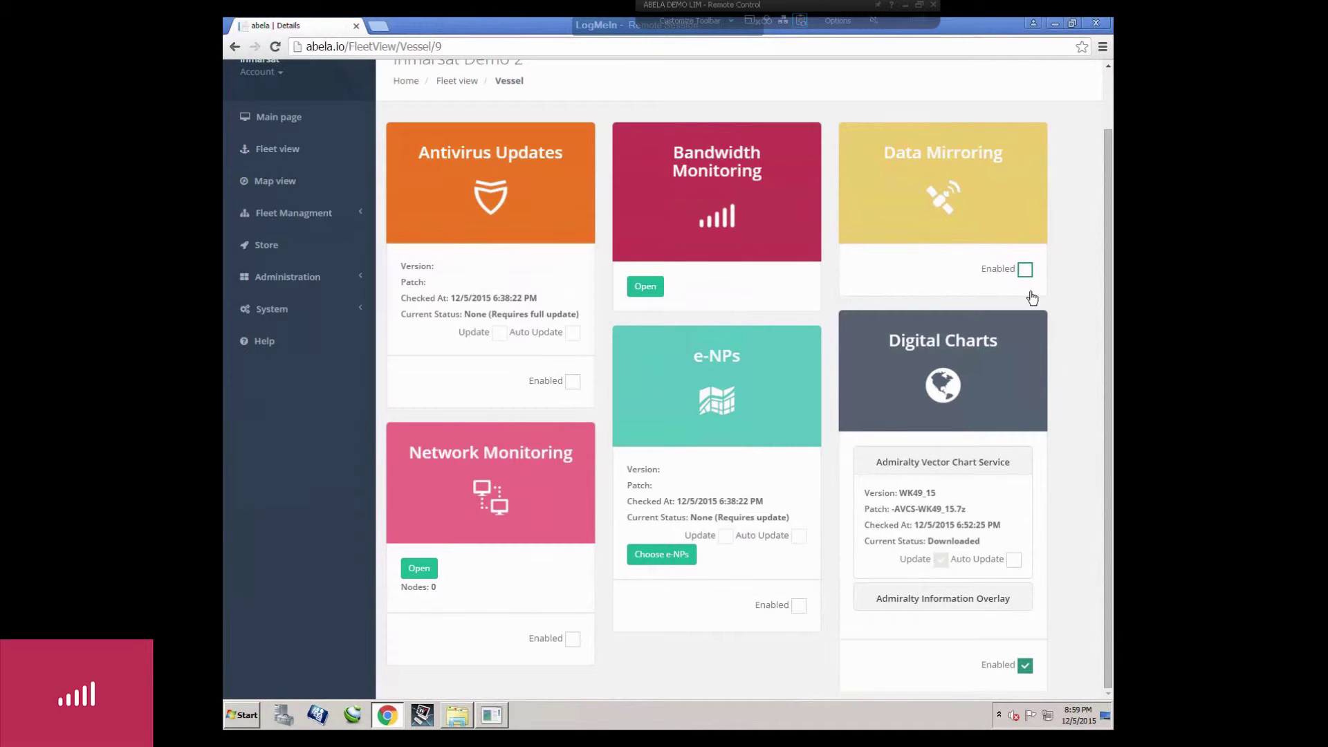
left_click(967, 598)
left_click(1013, 592)
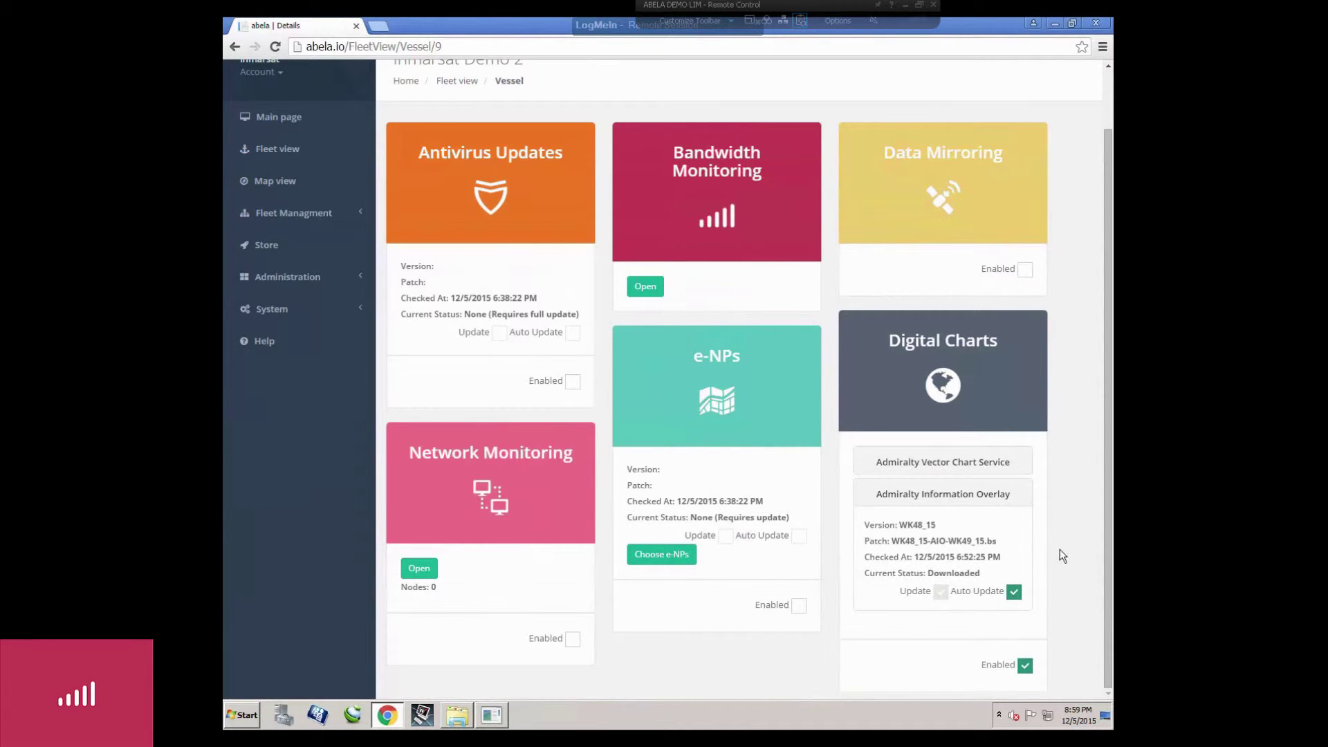
left_click(282, 117)
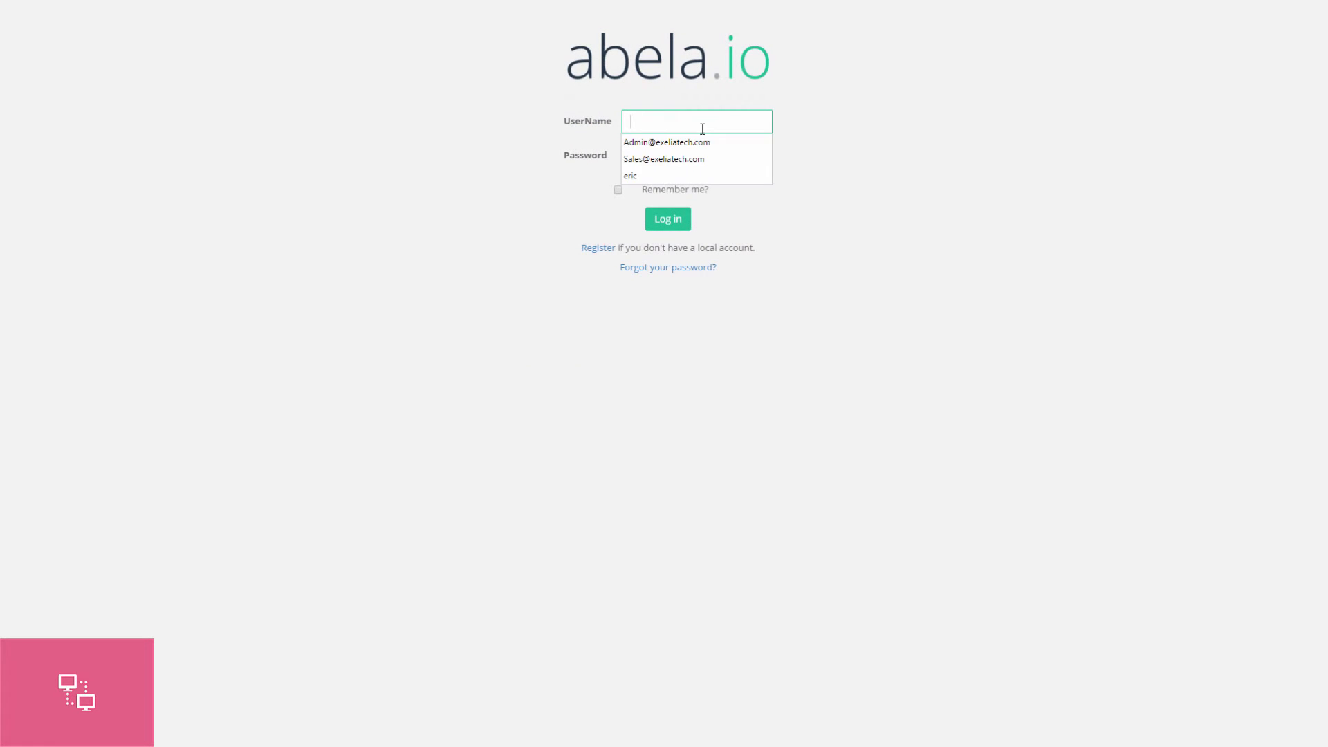
Log in using the saved administrator username from the autocomplete list.
left_click(677, 141)
left_click(670, 222)
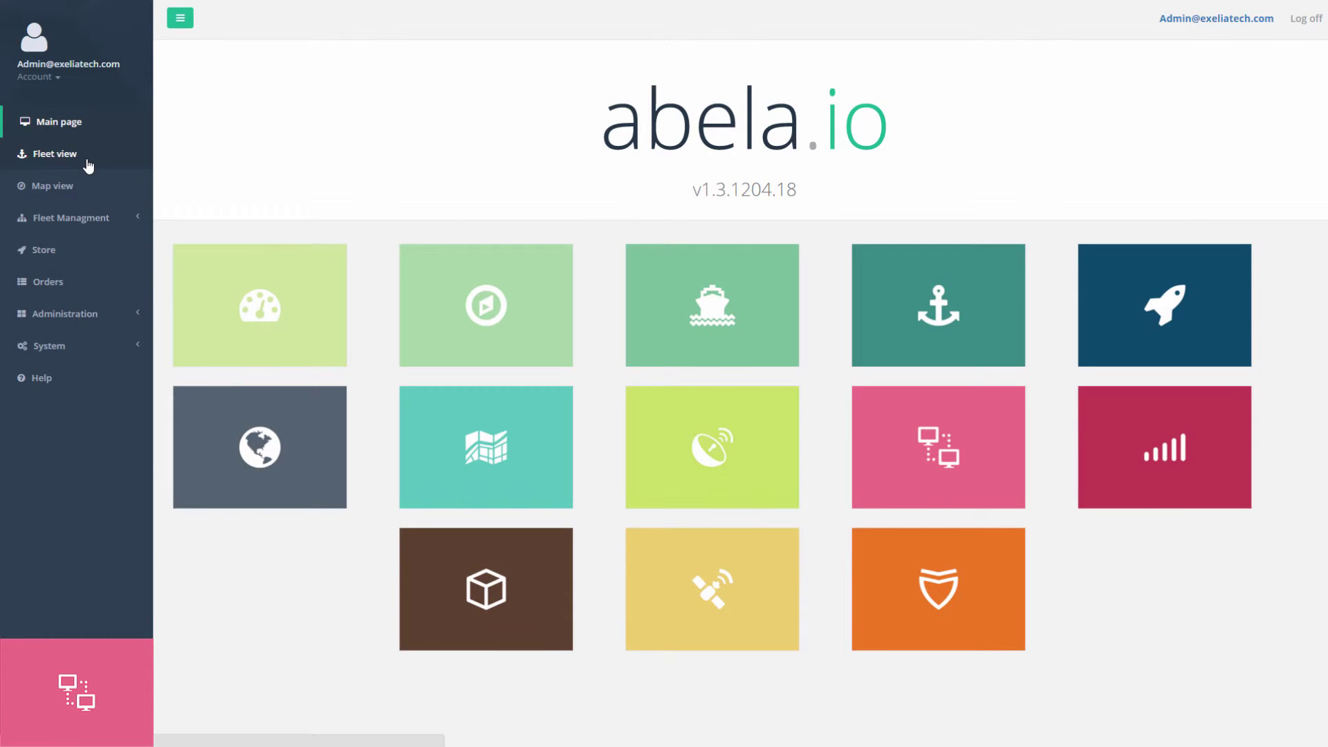
Browse the Exelia Nicosia, OneNet Med and Pacific fleets, then expand OneNet Atlantic for Vessel 6.
left_click(88, 165)
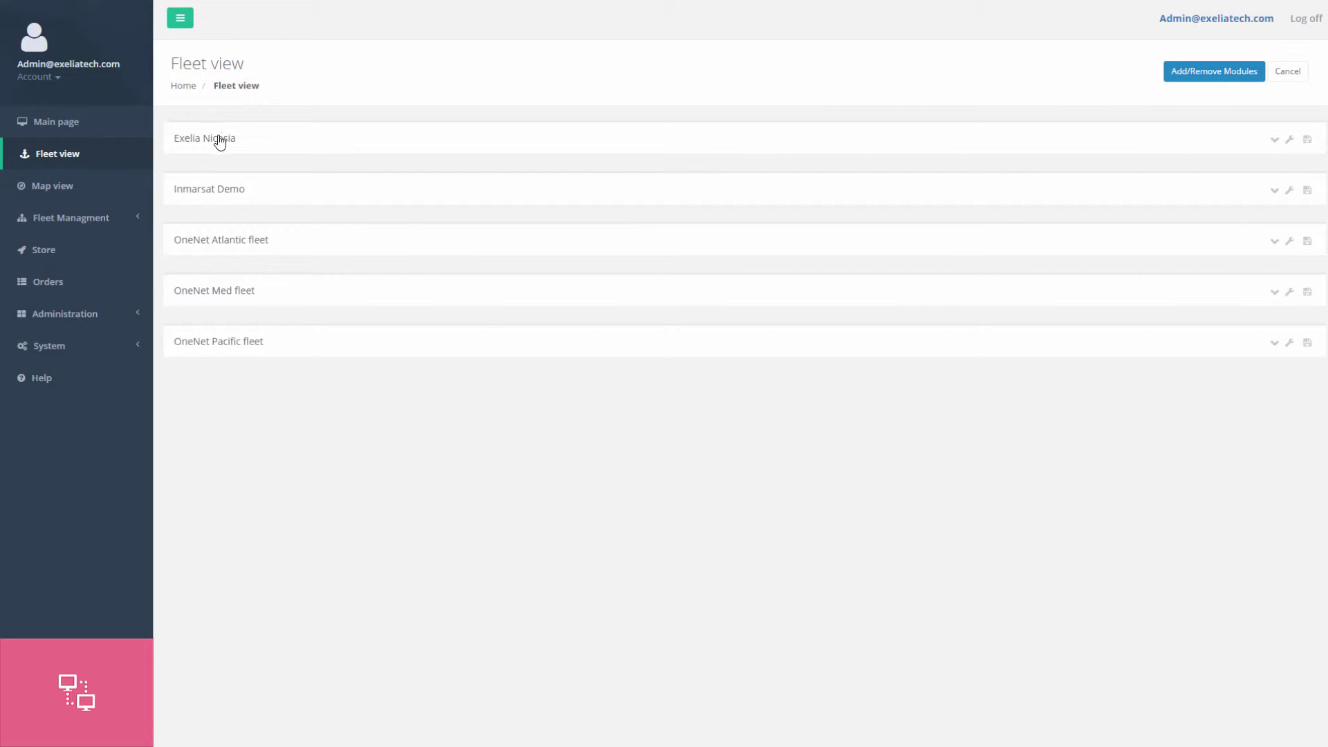
left_click(220, 142)
left_click(220, 142)
left_click(213, 291)
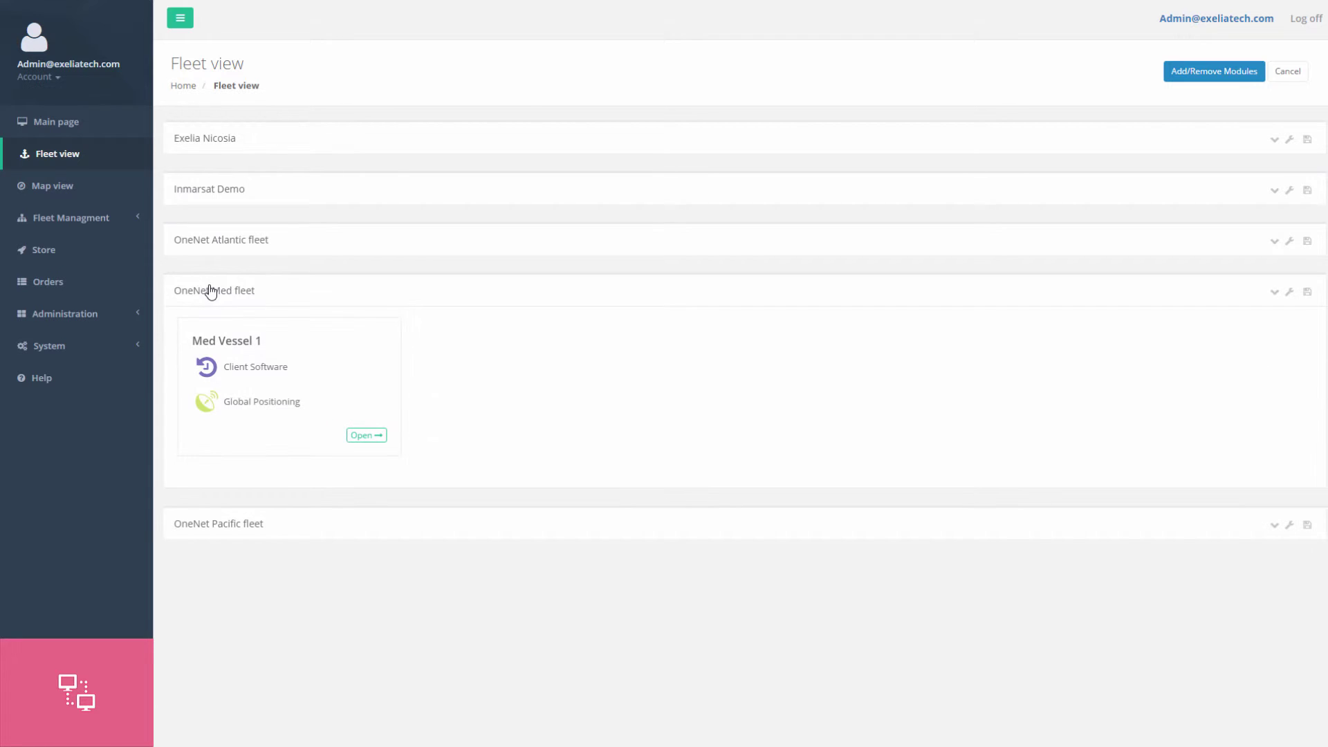
left_click(209, 289)
left_click(224, 351)
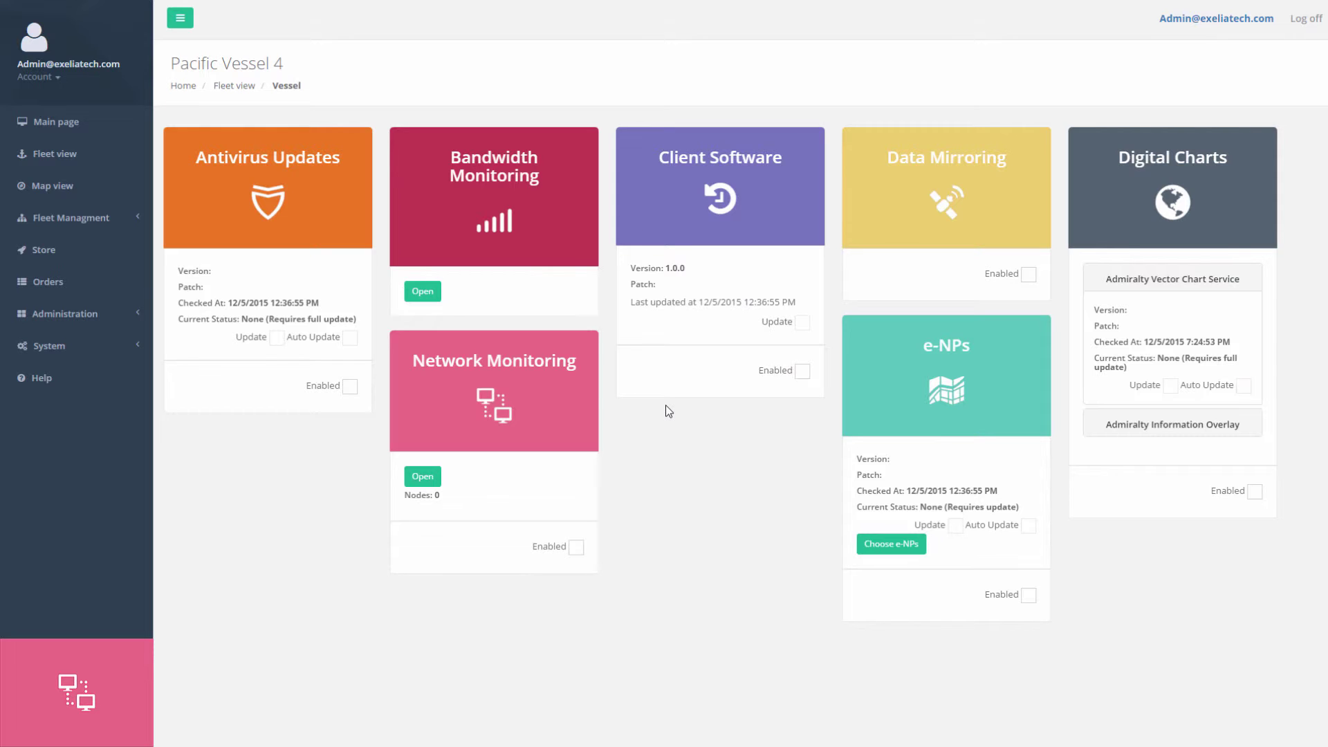
left_click(238, 87)
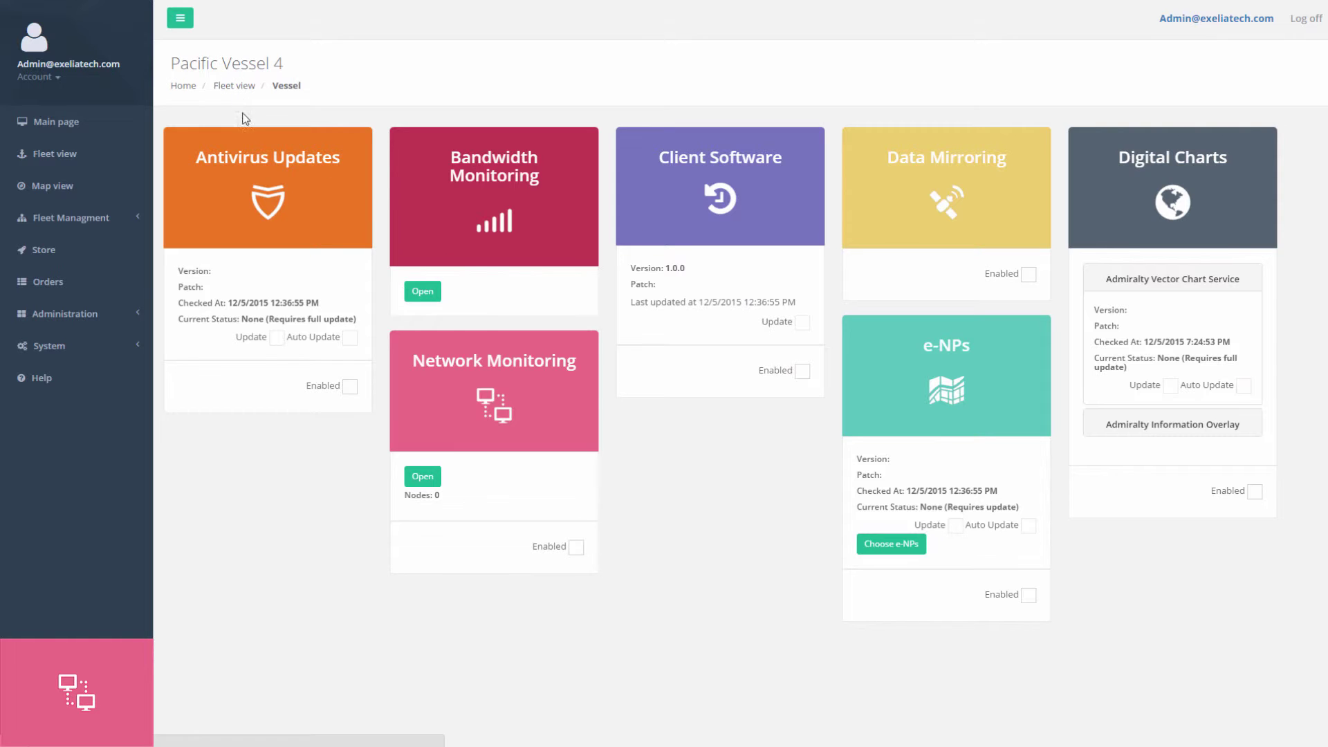
left_click(237, 241)
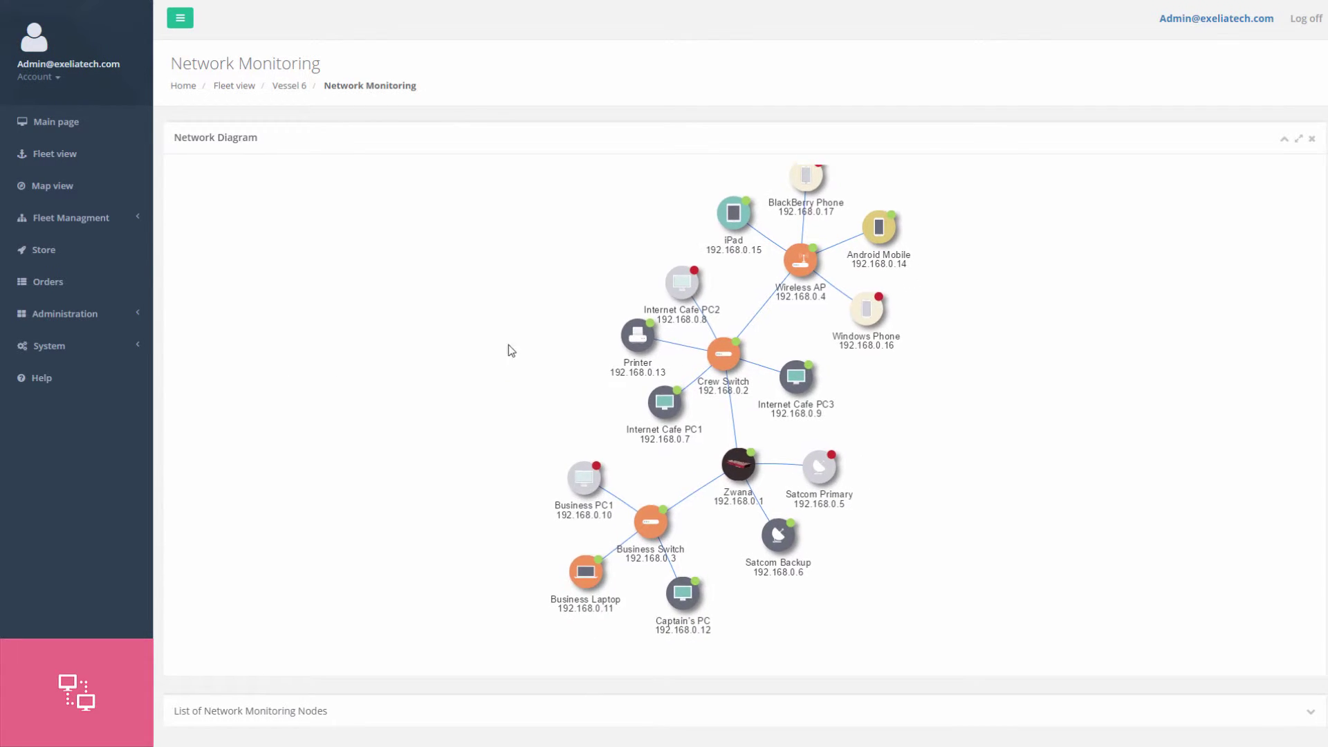
Select Crew Switch, browse both pages of the node list, then show the diagram full screen.
left_click(727, 354)
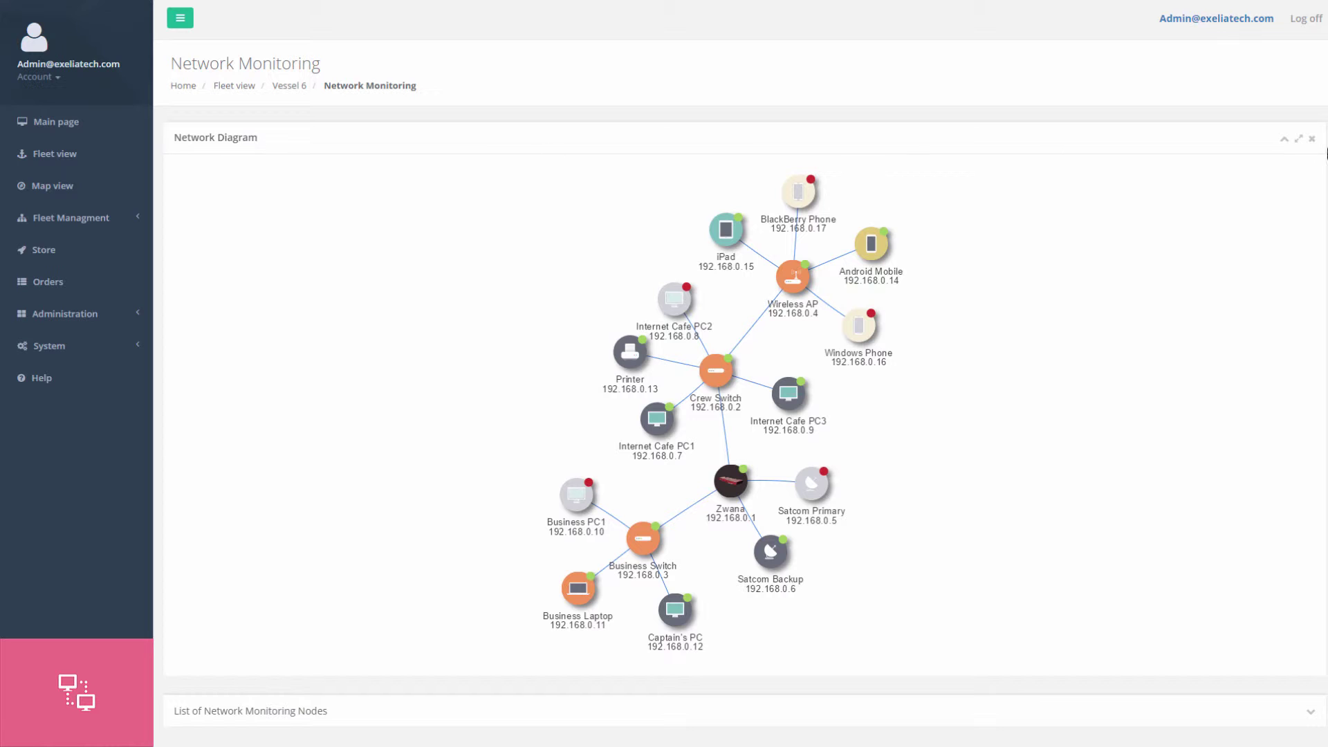
left_click(1282, 142)
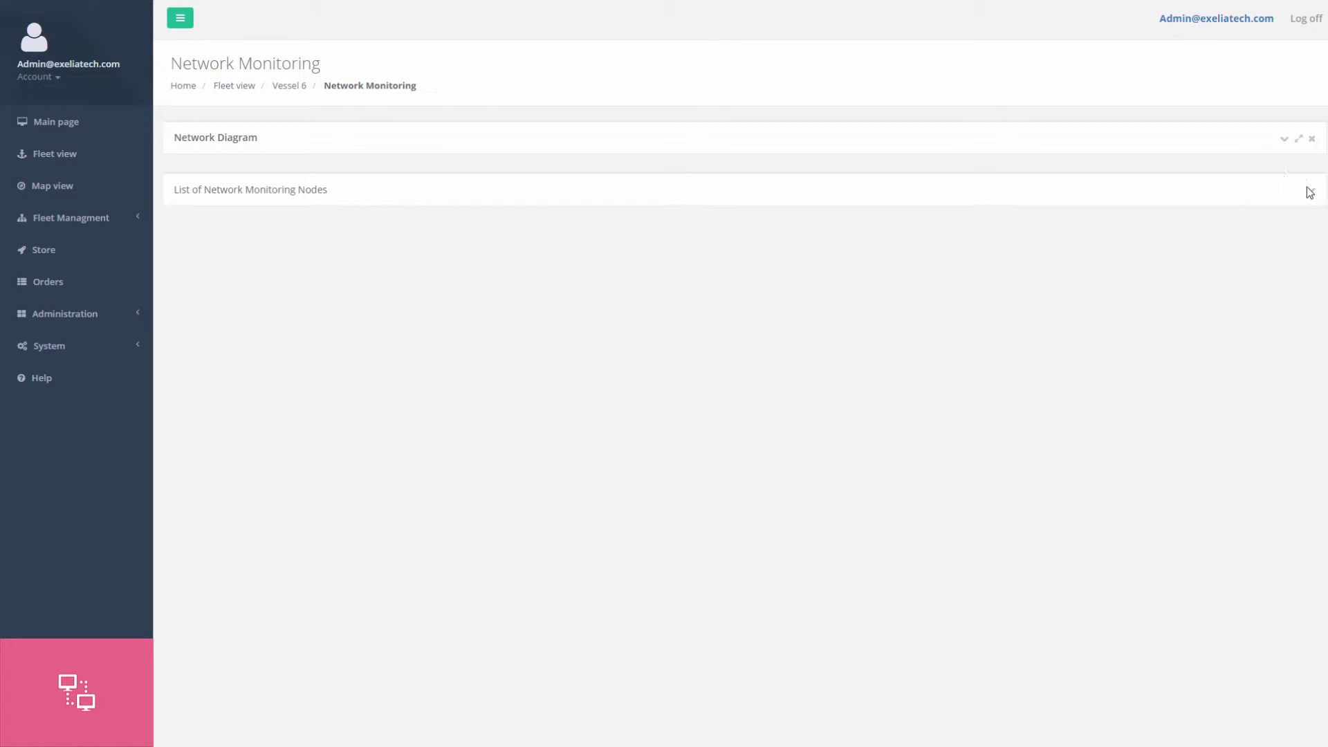
left_click(1309, 193)
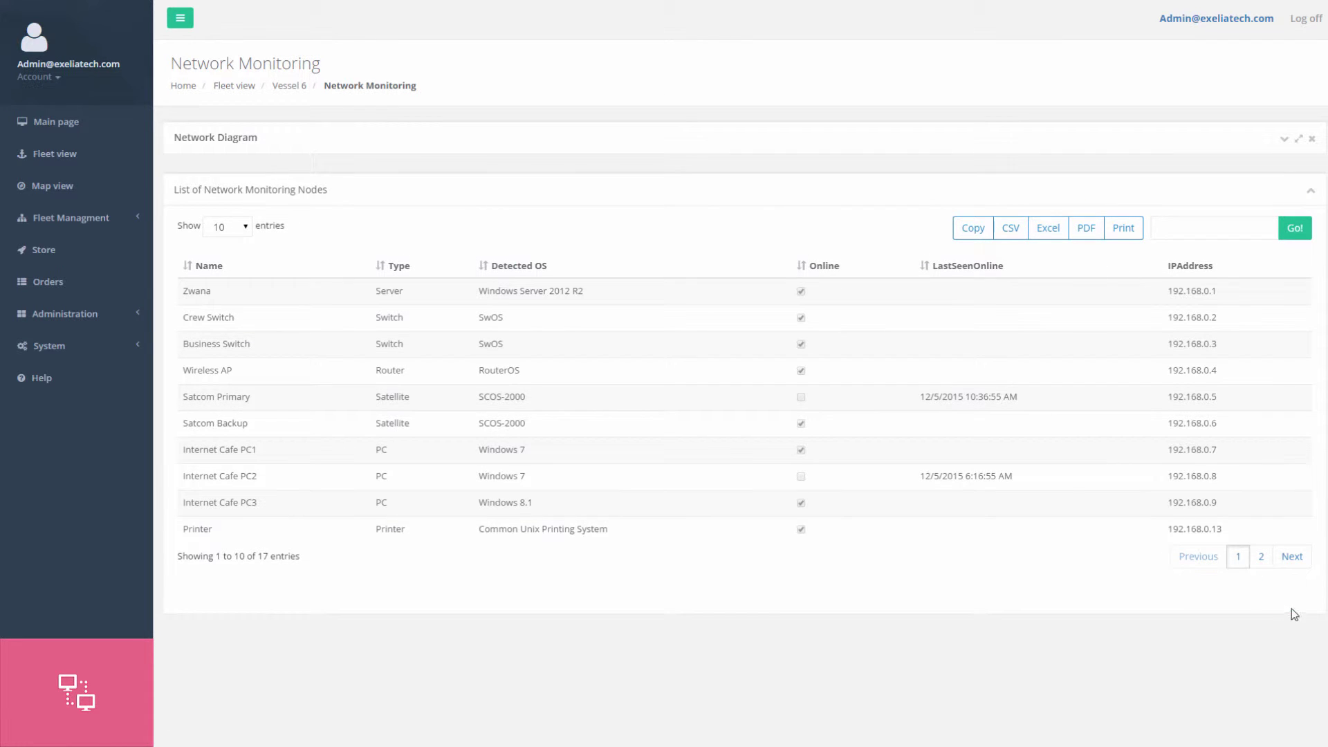
left_click(1282, 566)
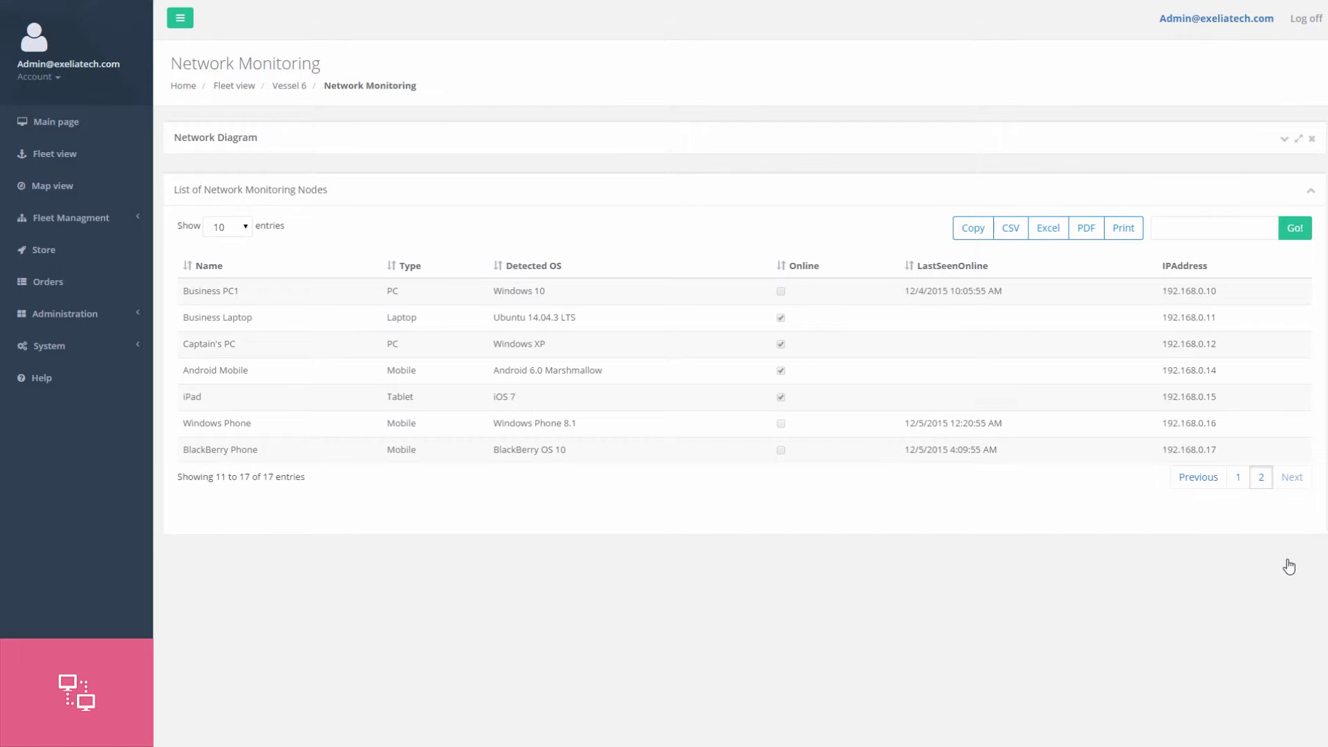
left_click(1238, 479)
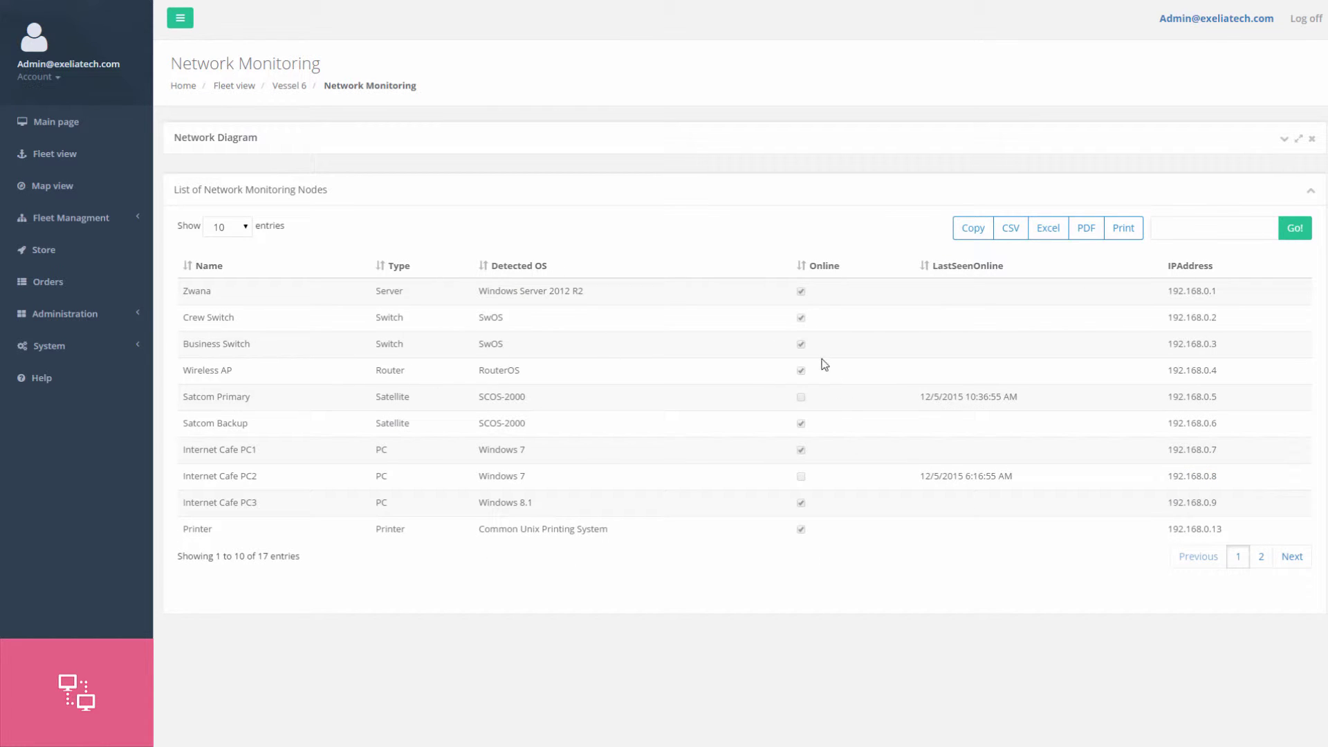
left_click(1283, 142)
left_click(1288, 142)
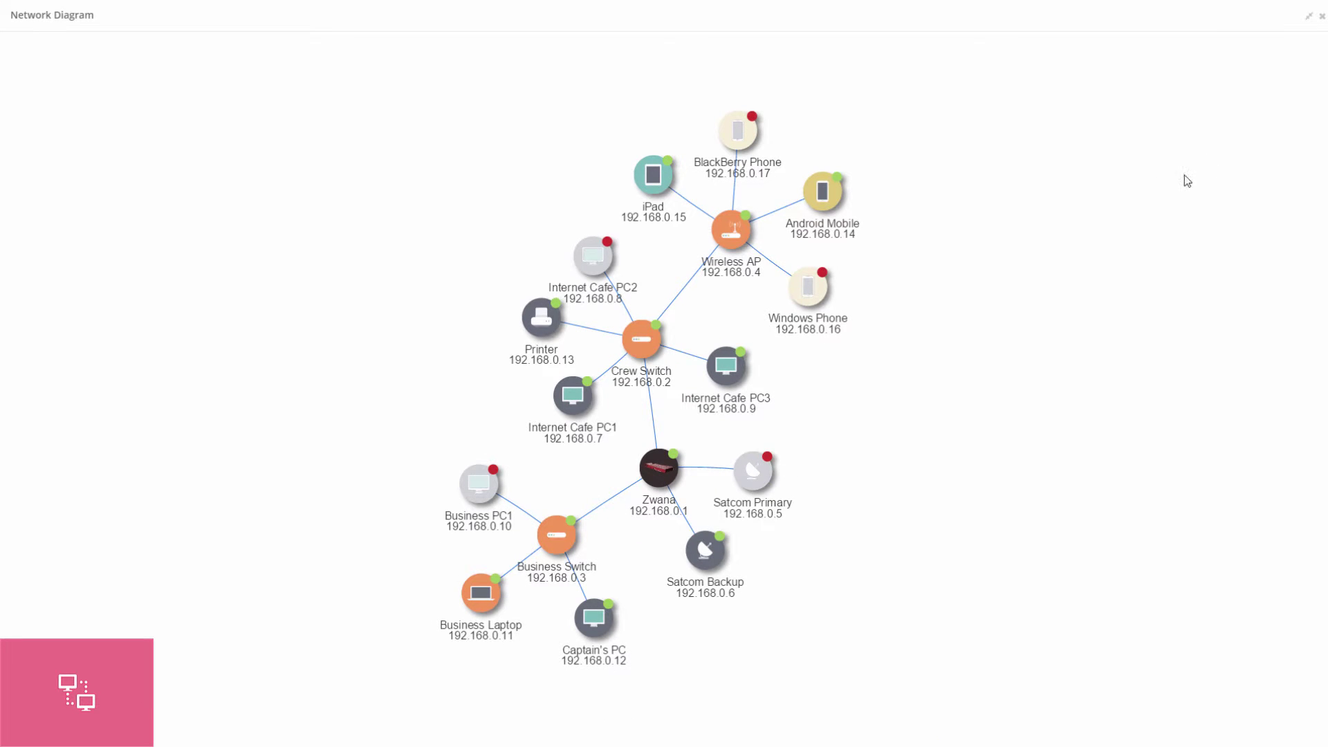
mouse_move(650, 220)
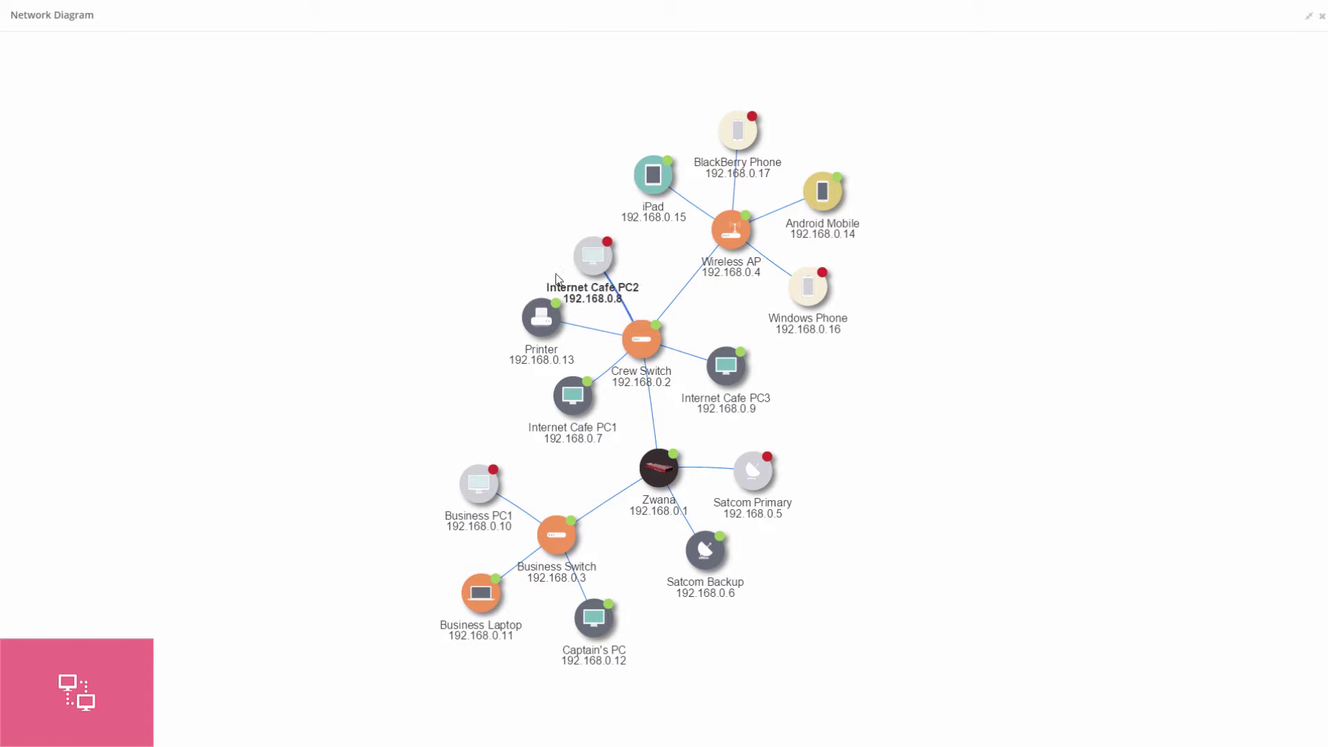
mouse_move(482, 485)
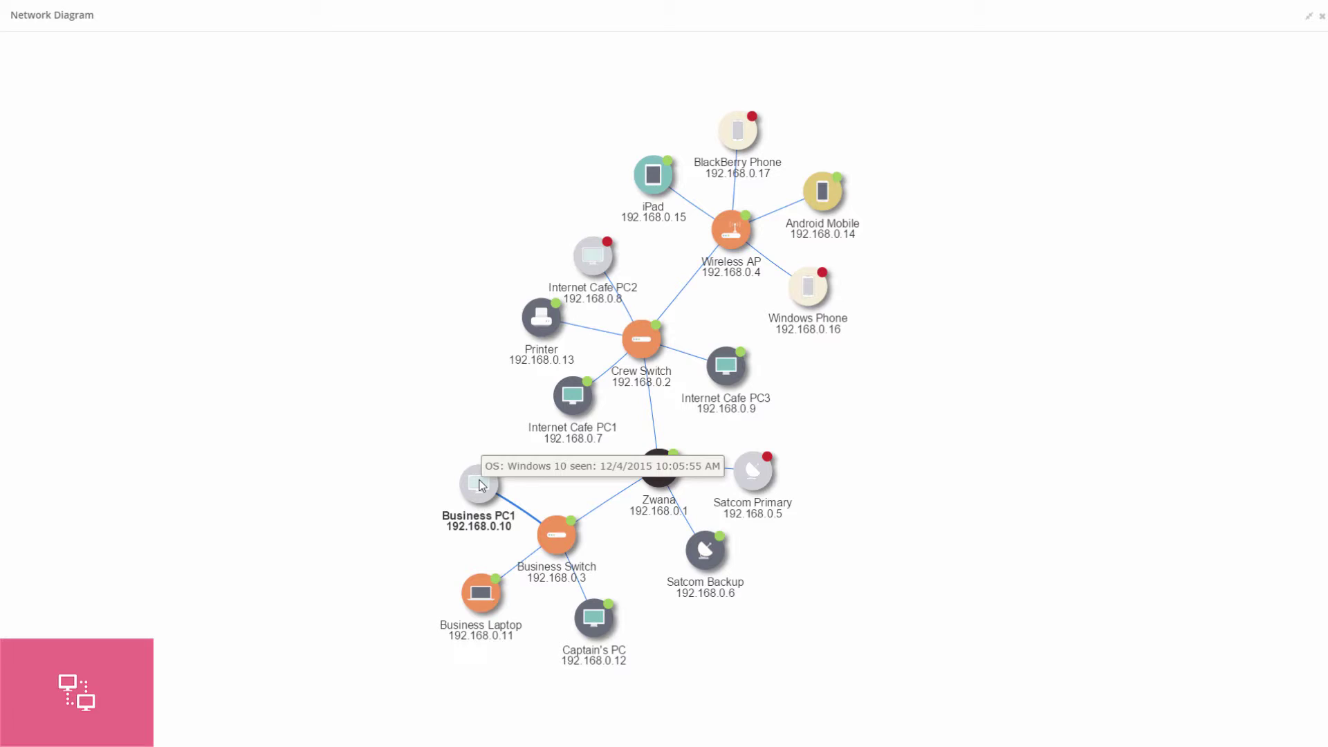
mouse_move(809, 293)
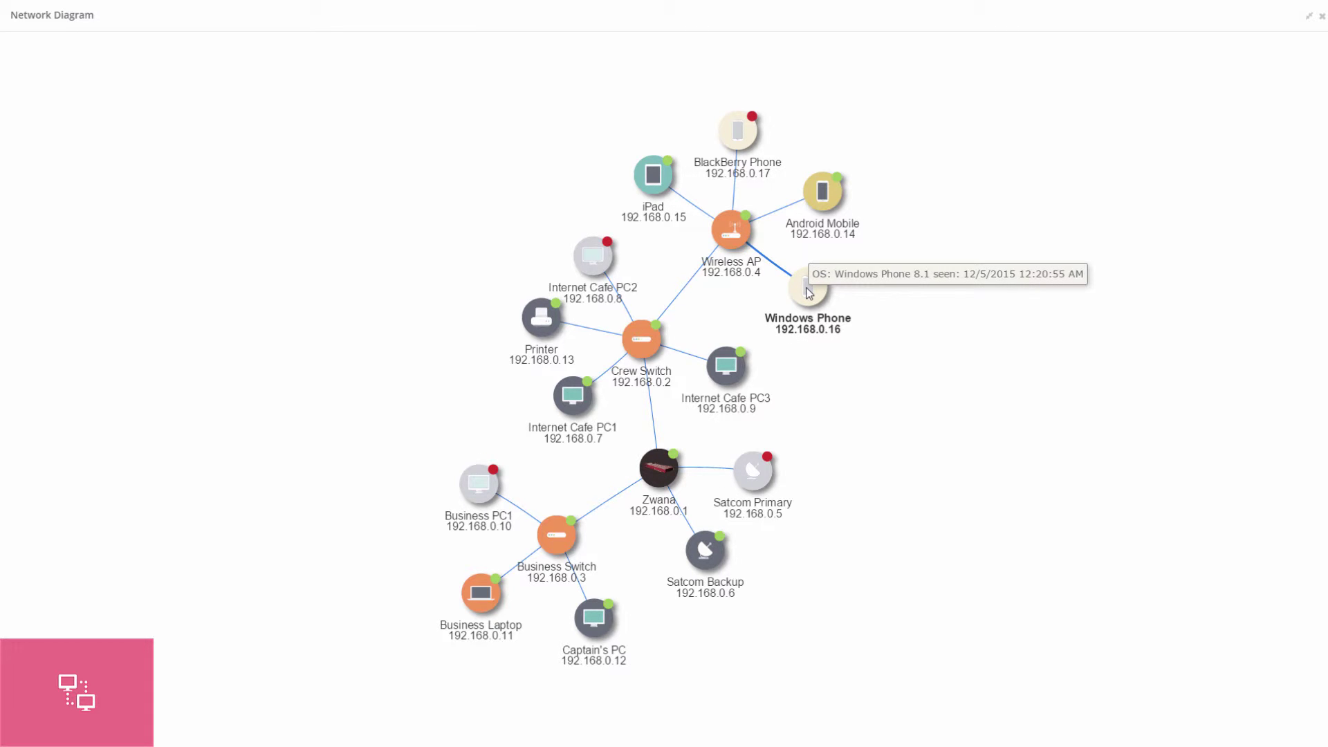
mouse_move(818, 210)
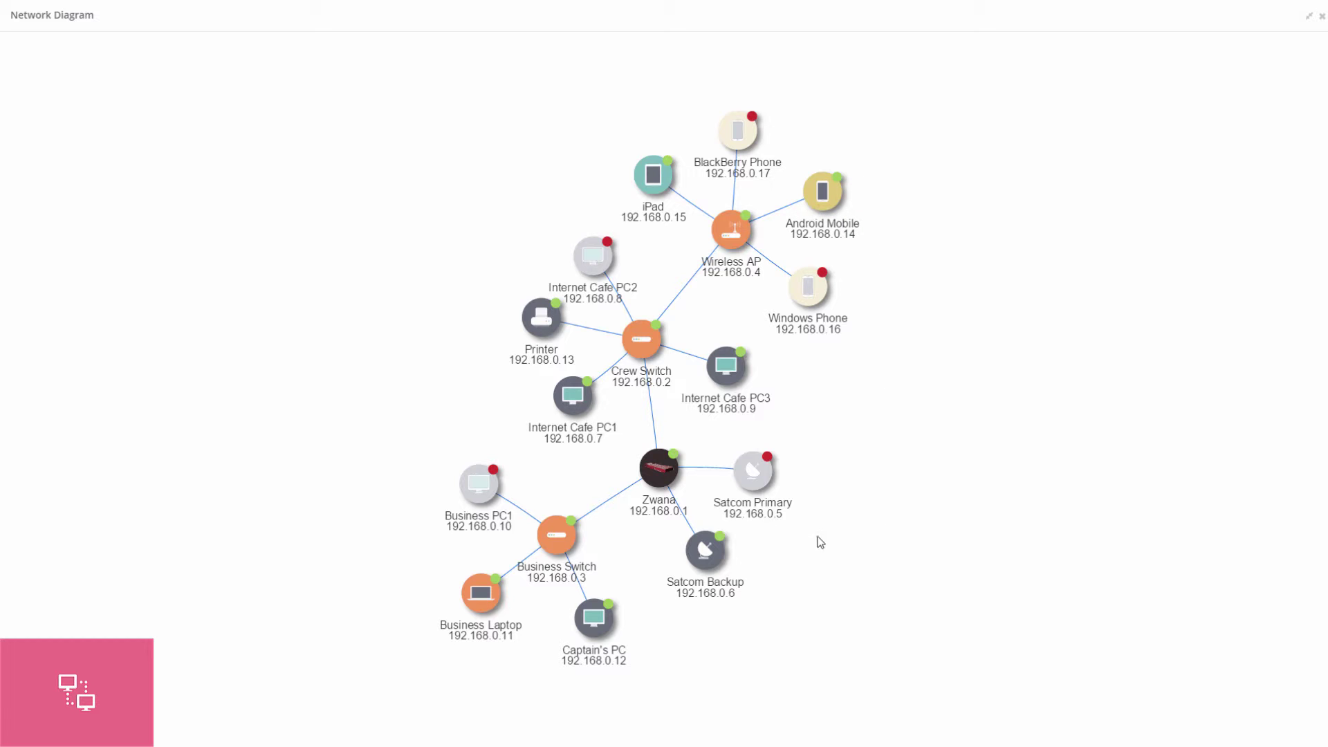
mouse_move(703, 551)
mouse_move(606, 628)
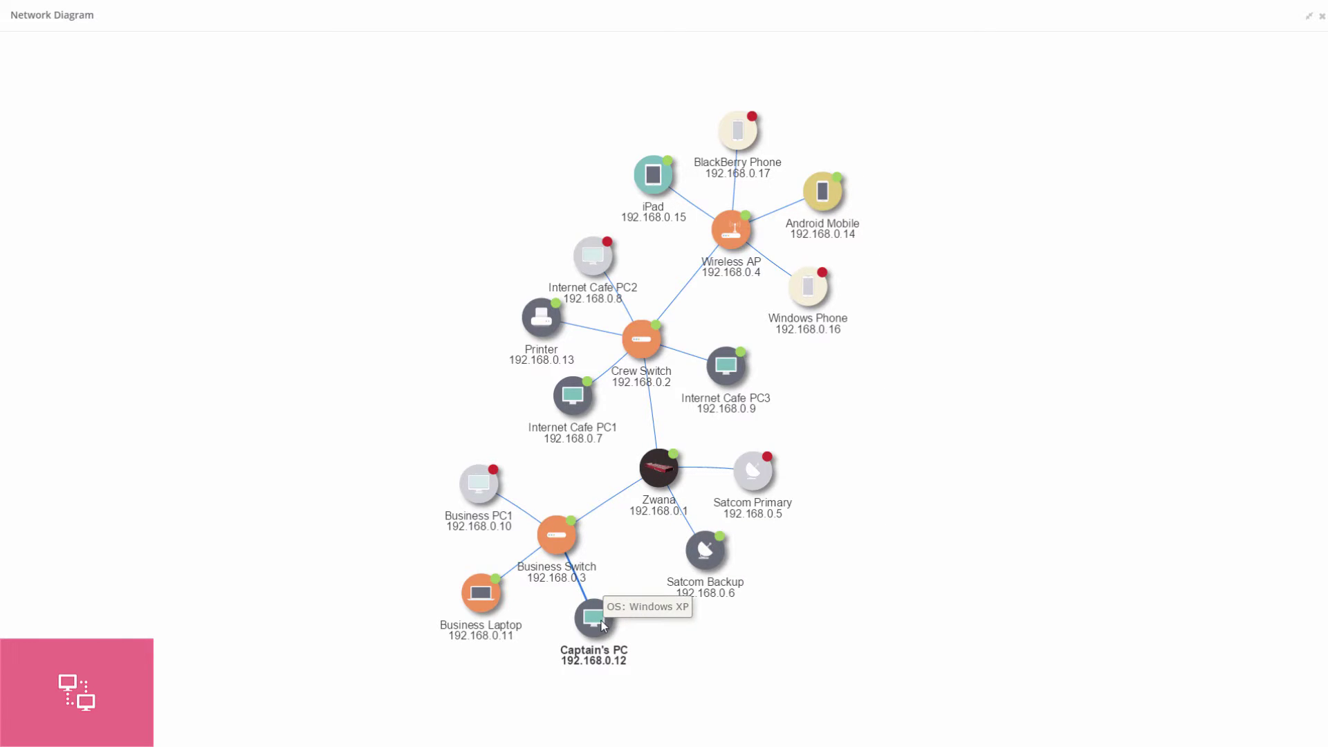
left_click(603, 621)
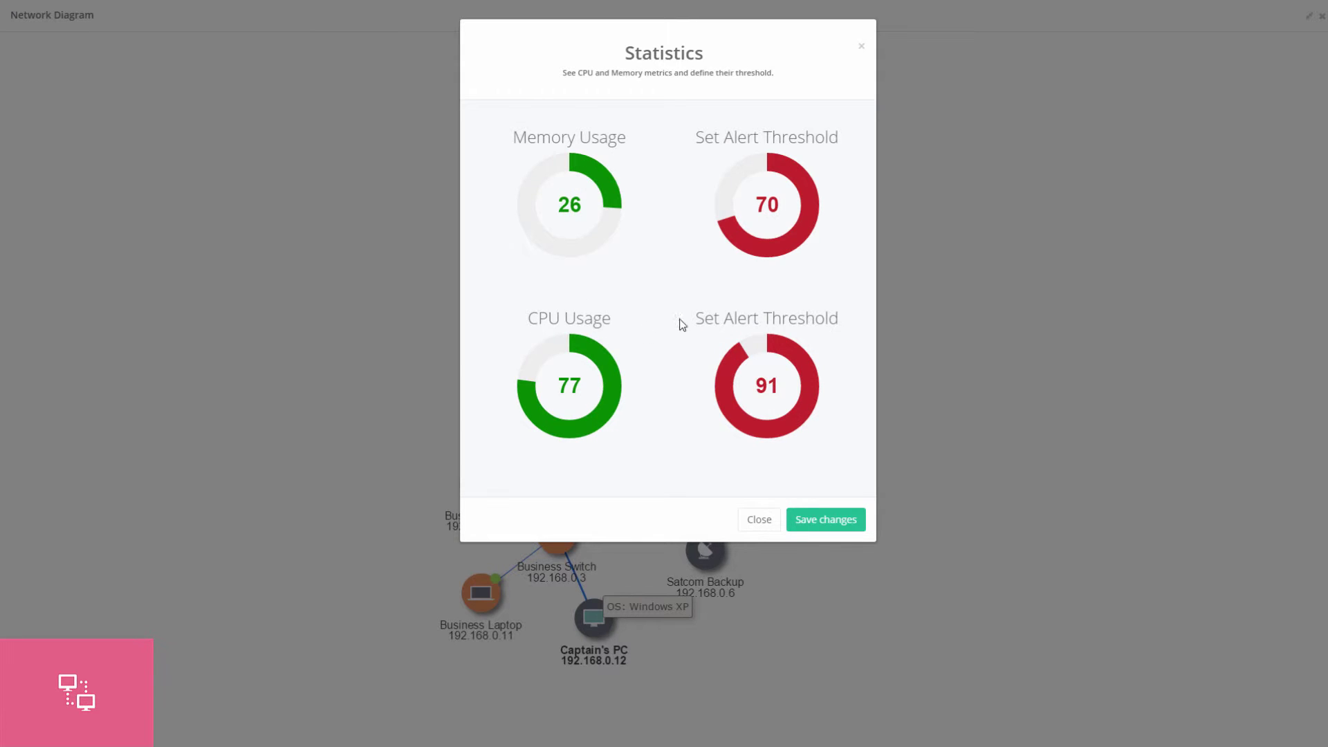
left_click_drag(734, 236, 771, 258)
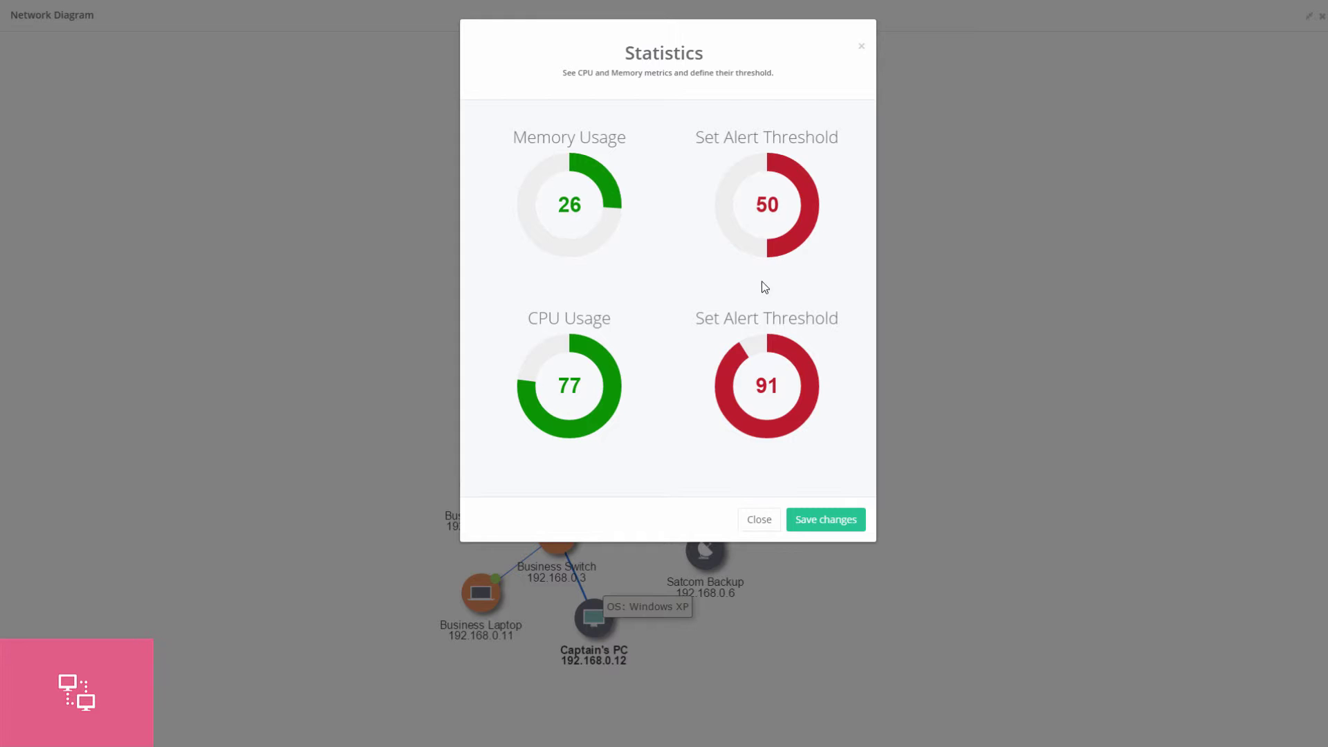
left_click_drag(747, 360, 724, 392)
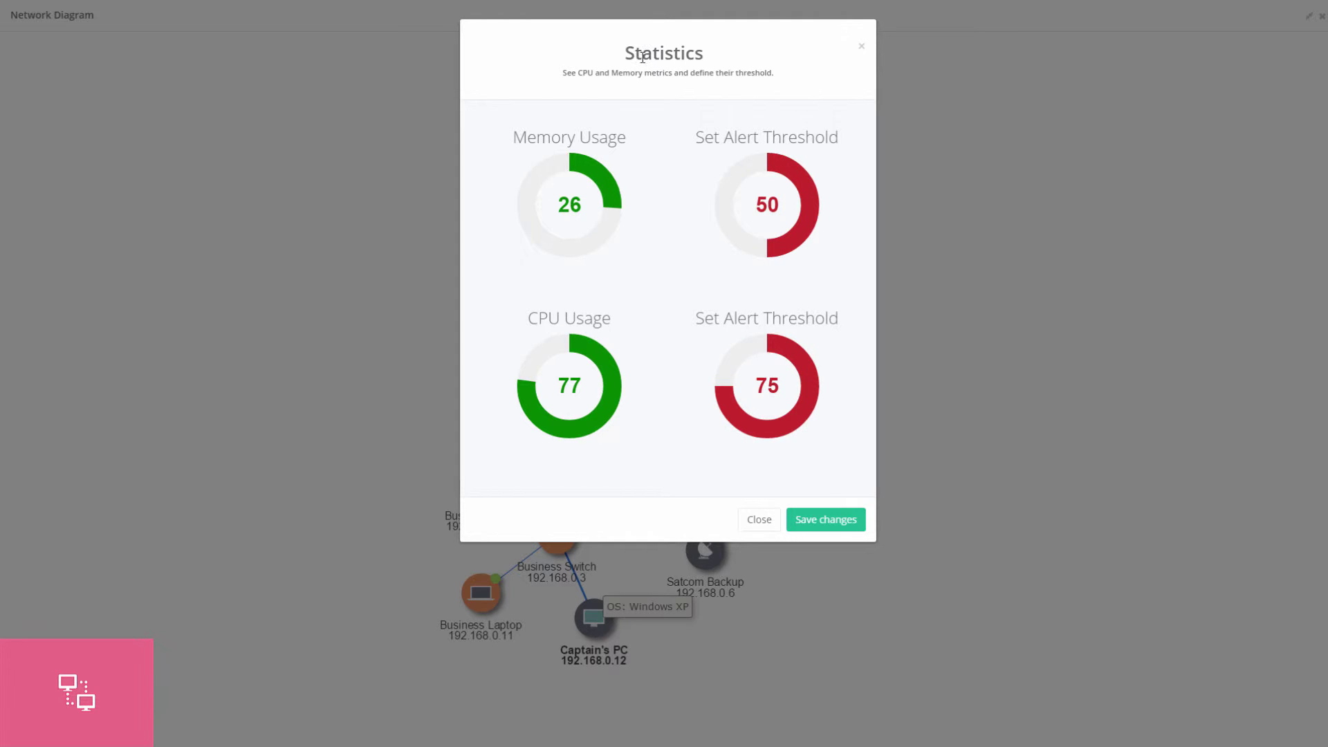
left_click(829, 530)
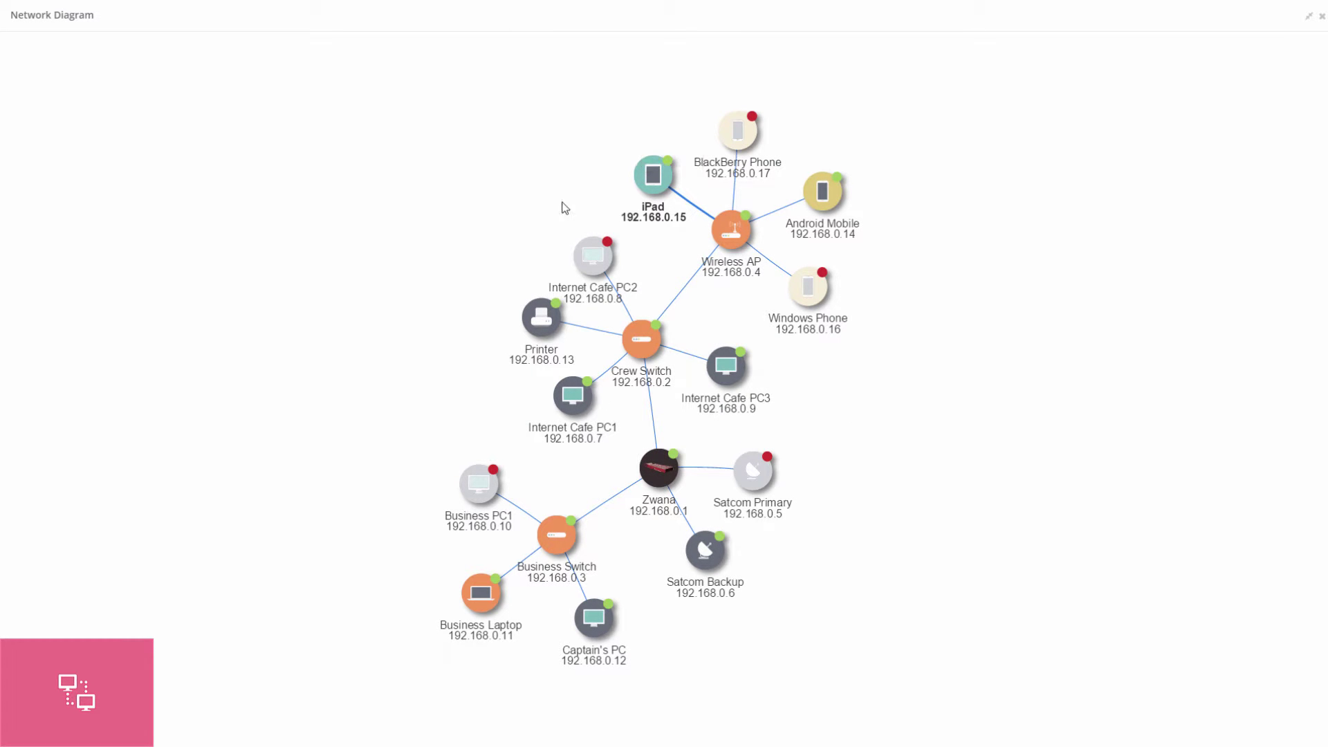
Lower another network node's memory alert threshold to 50 and save it.
left_click(493, 467)
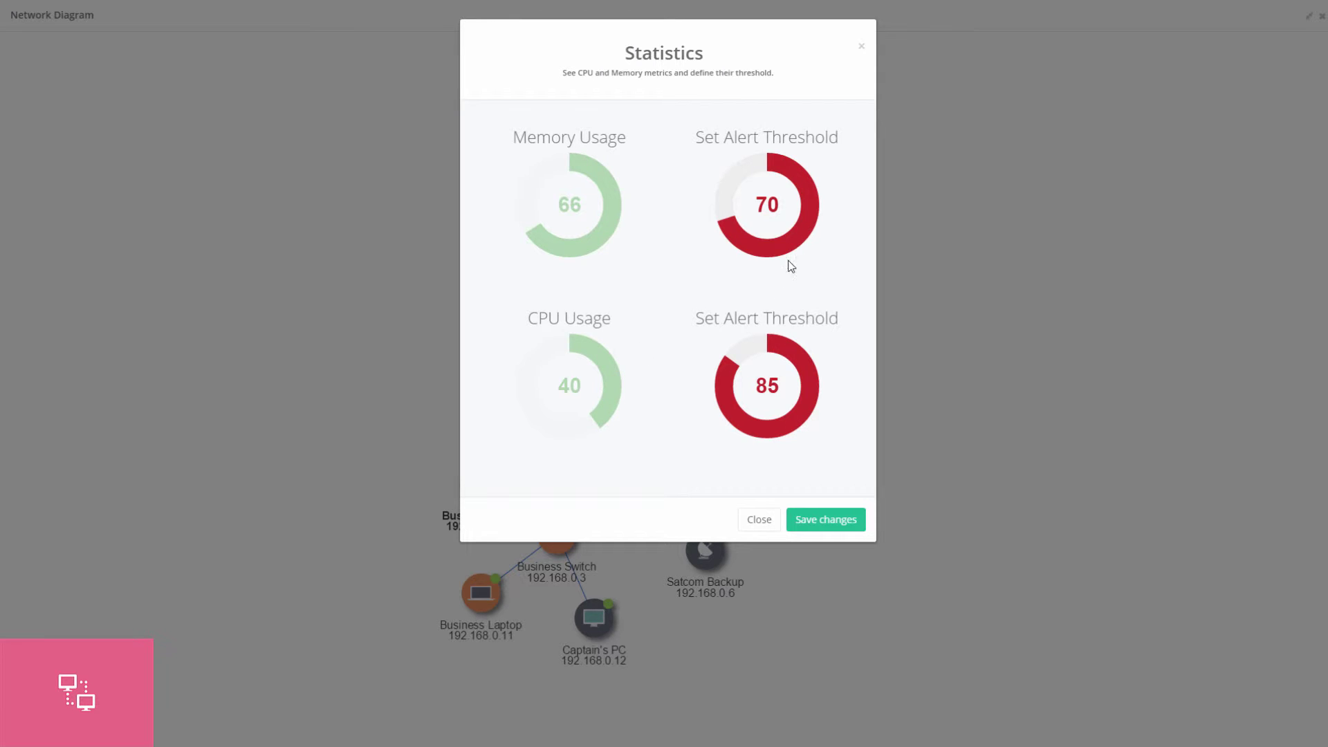
left_click_drag(741, 220, 765, 264)
scroll(761, 386, "down", 8)
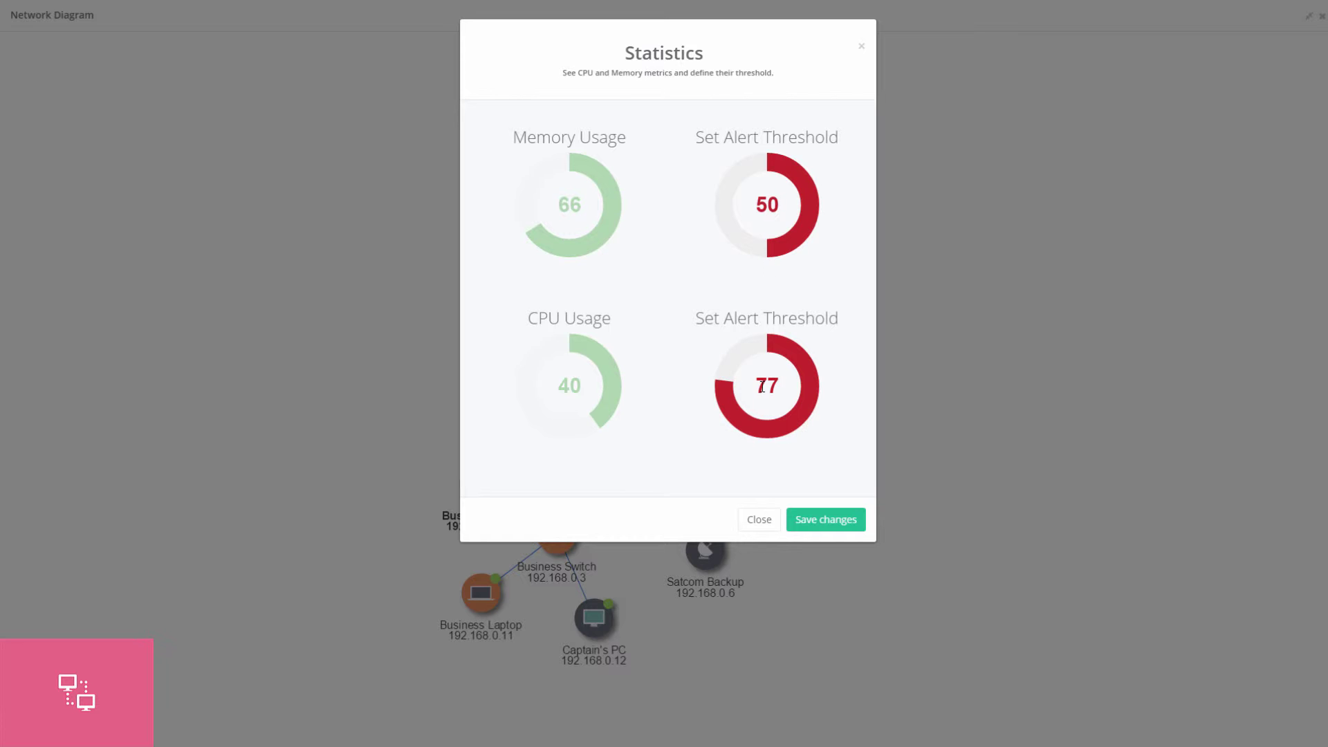
scroll(762, 386, "down", 2)
left_click(826, 520)
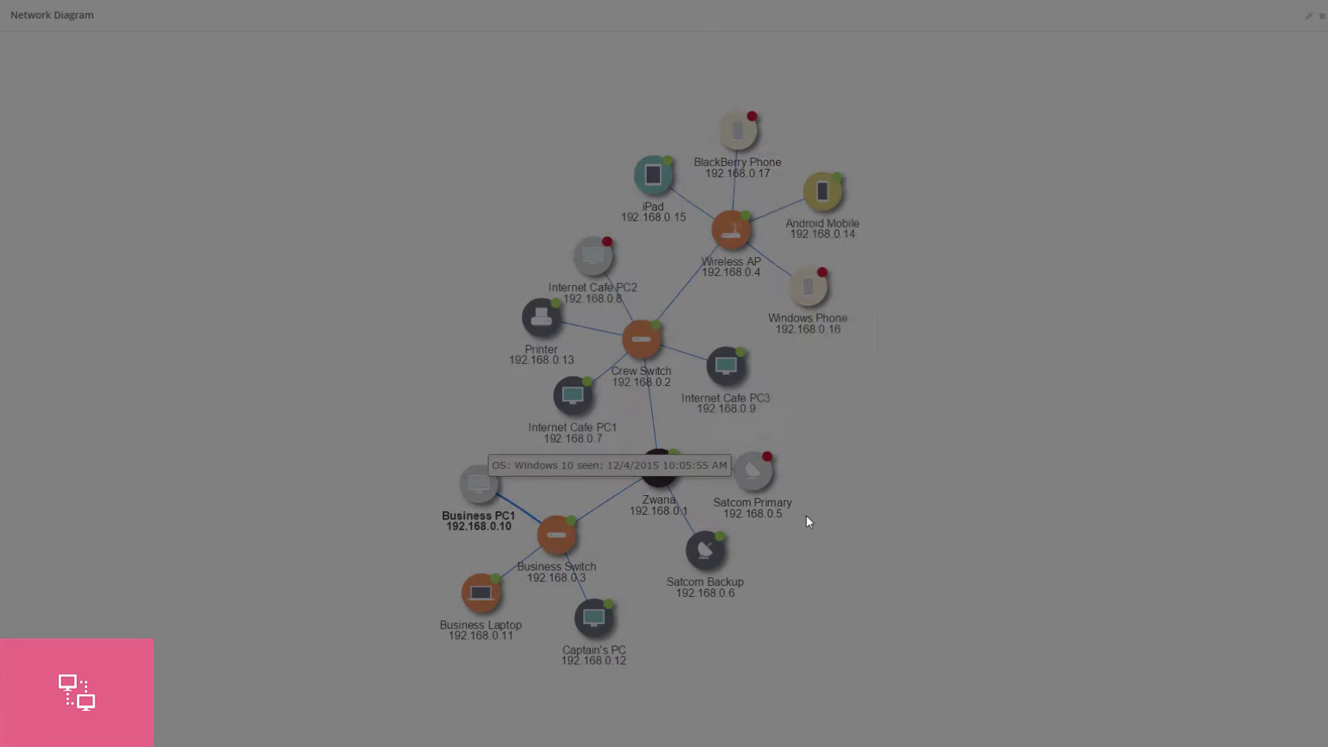
Save a lowered CPU alert threshold for Internet Cafe PC1.
left_click(565, 396)
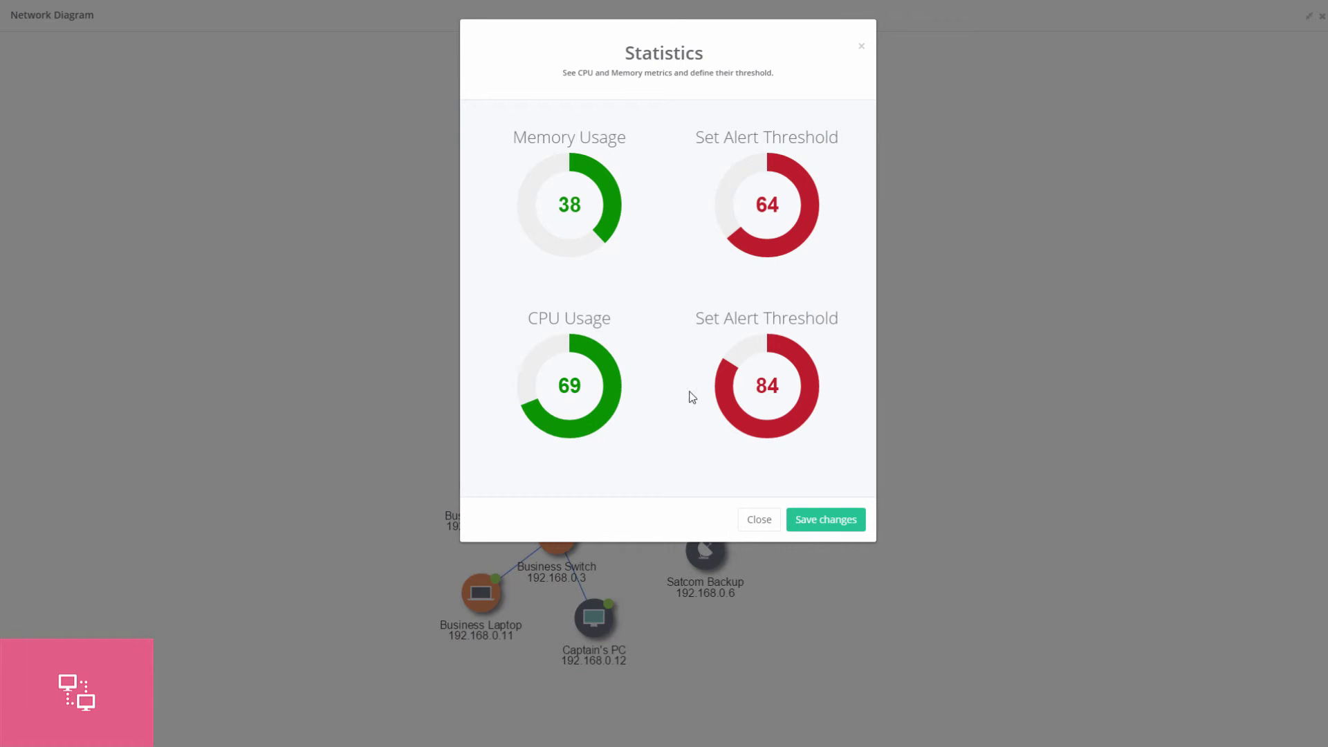
scroll(723, 379, "down", 5)
left_click(857, 523)
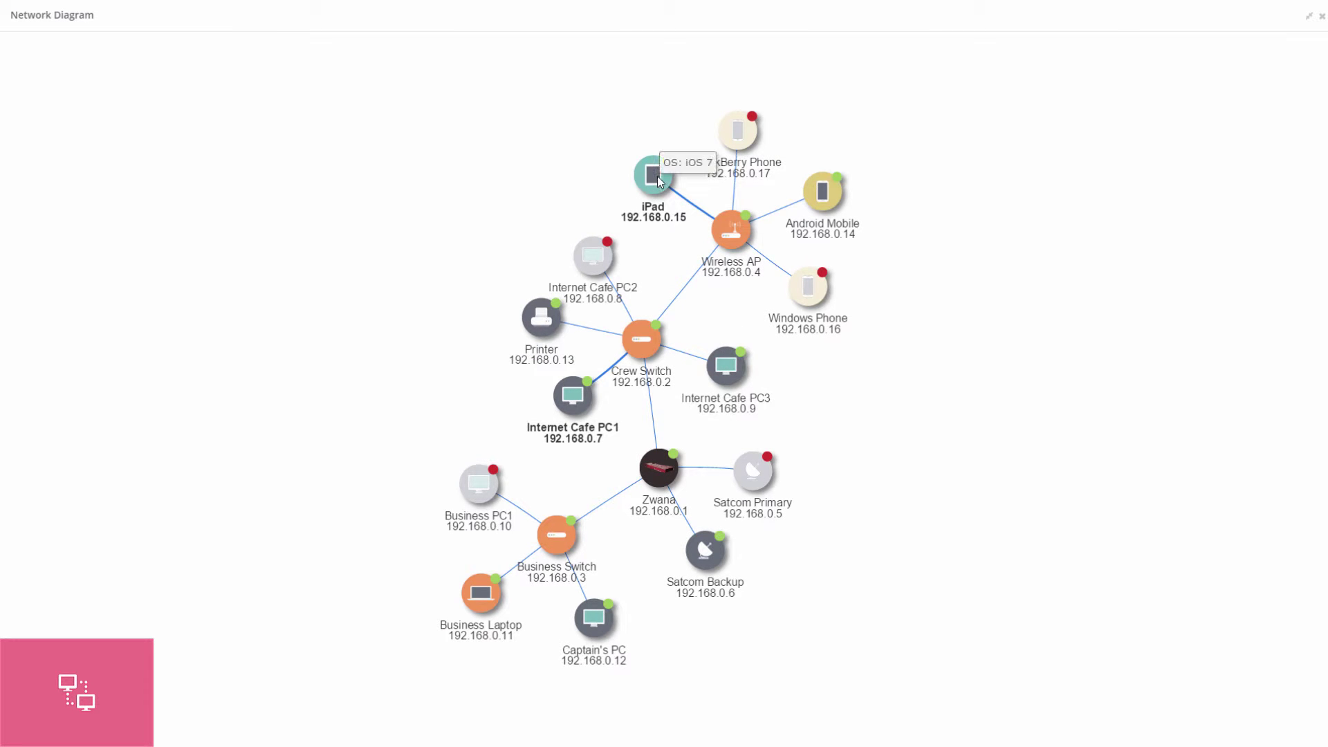
Rearrange the iPad and Zwana nodes in the network diagram.
left_click_drag(661, 178, 290, 420)
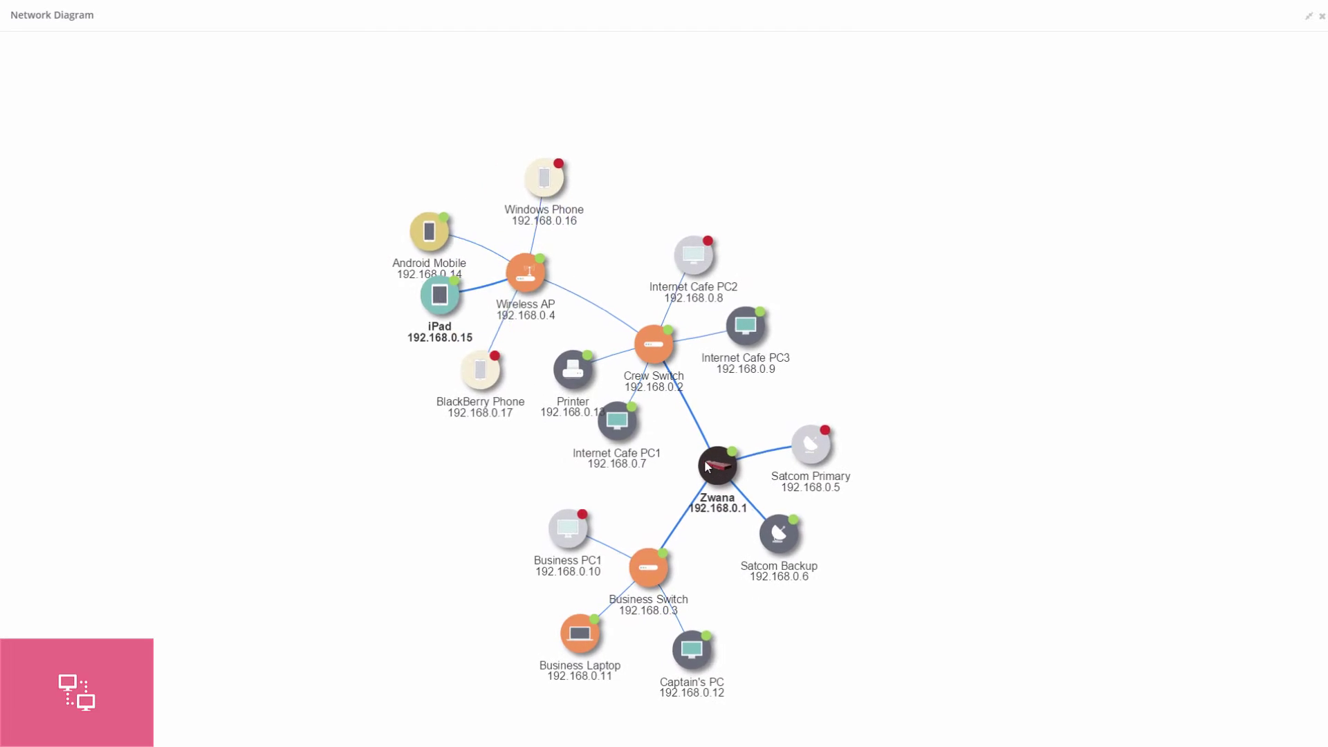
left_click_drag(717, 447, 673, 184)
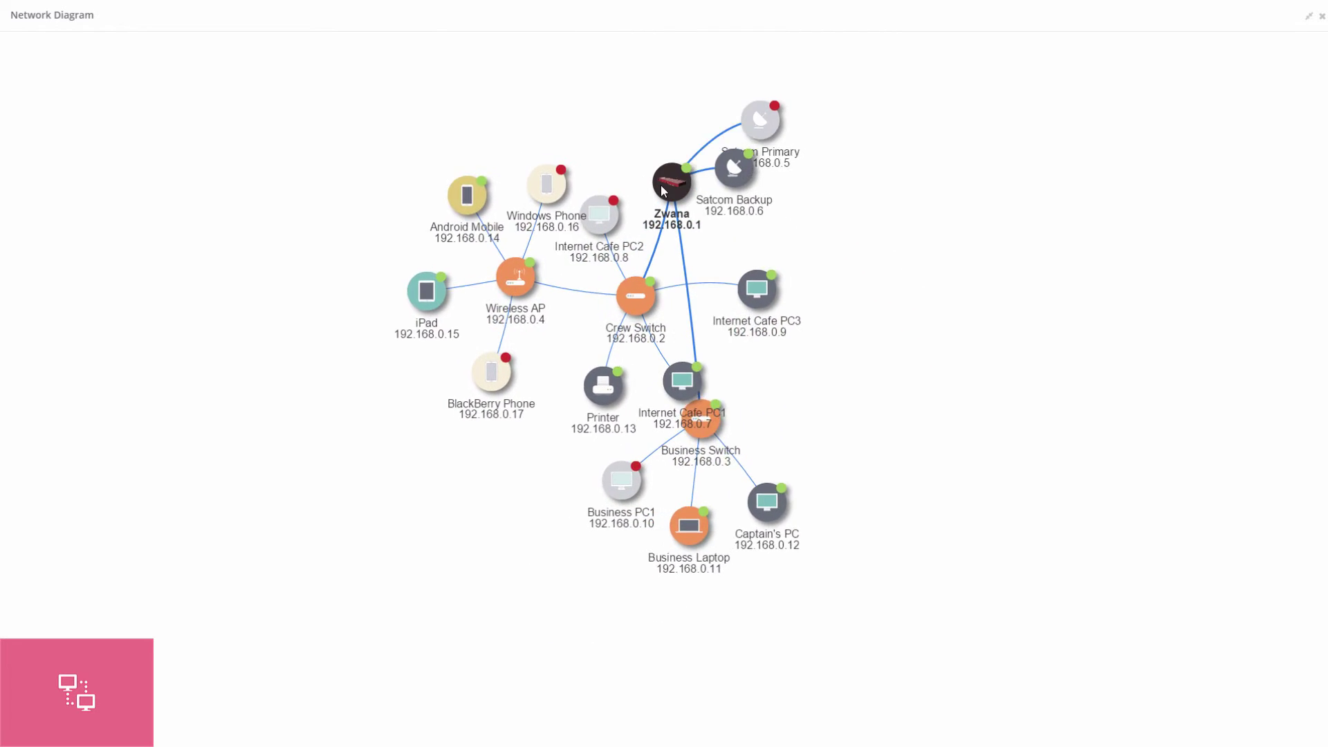
left_click_drag(662, 237, 766, 287)
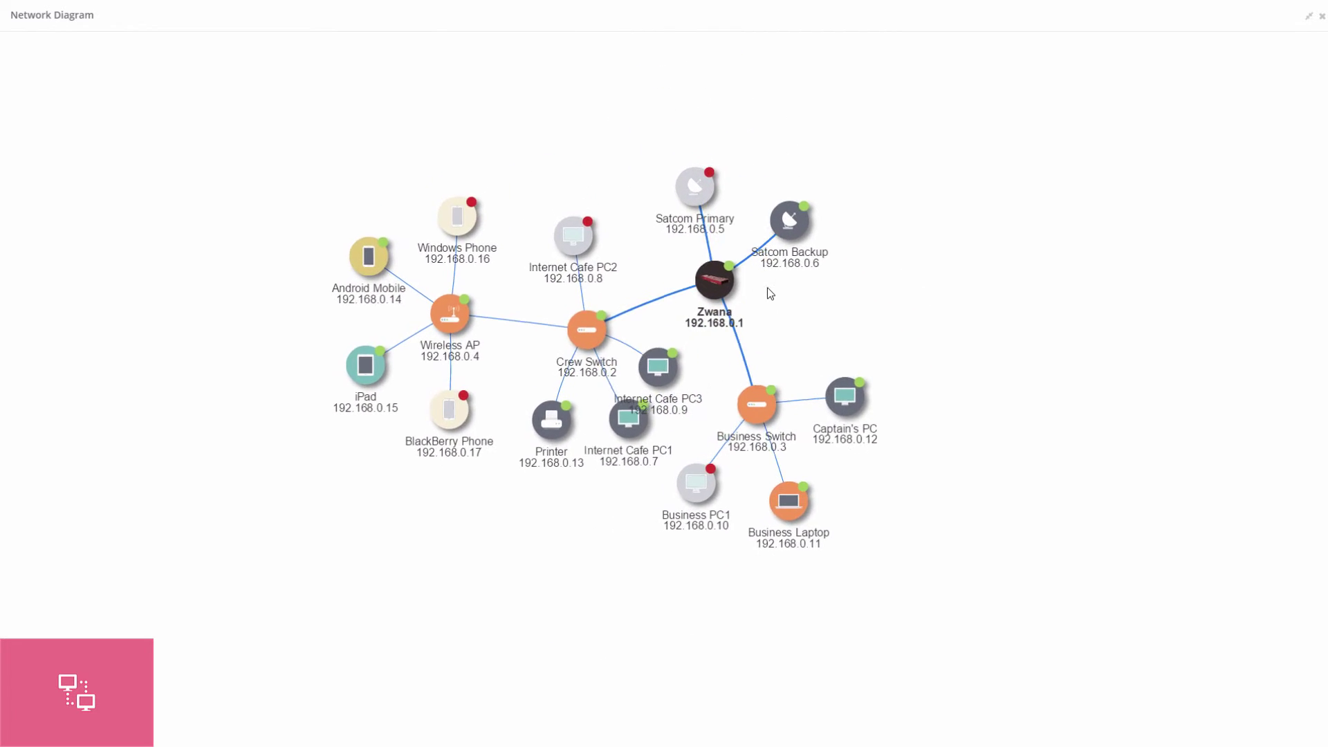
scroll(766, 288, "up", 3)
mouse_move(733, 346)
scroll(639, 310, "up", 2)
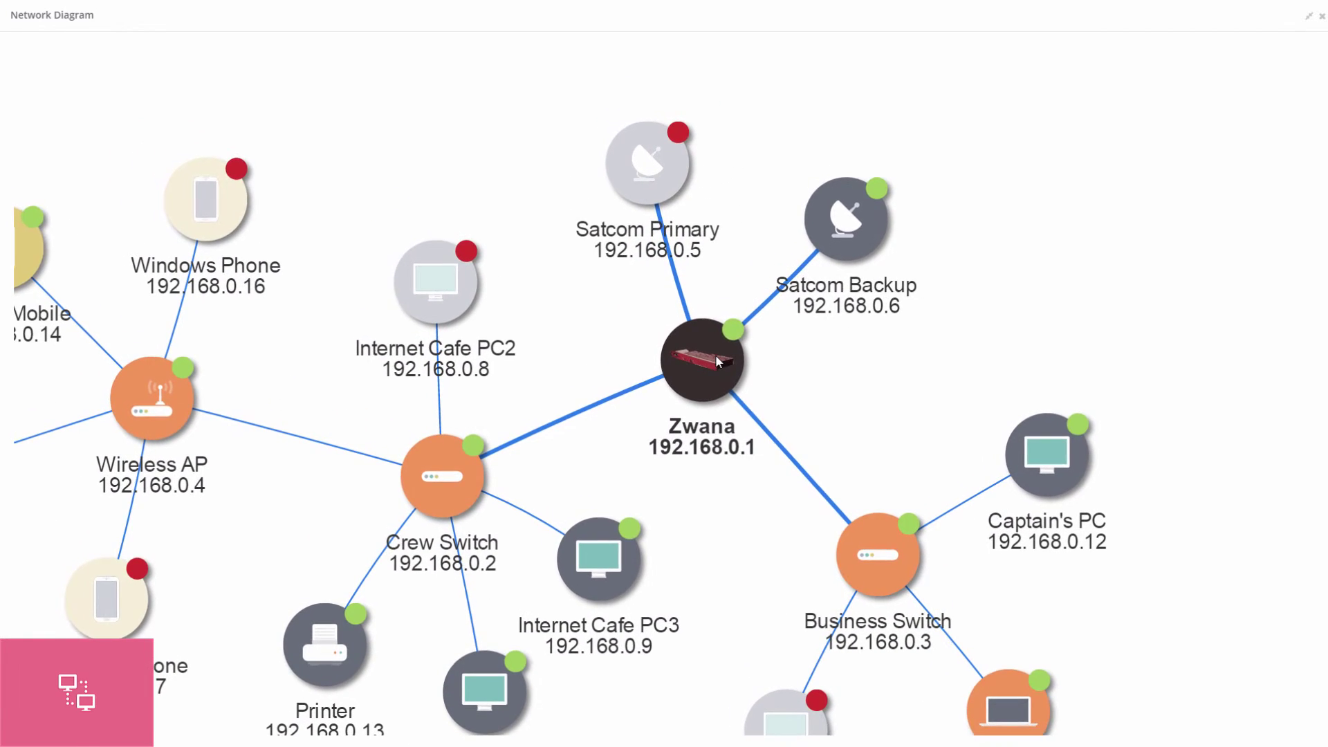
Set the Zwana server's memory and CPU alert thresholds to 75 each and save.
double_click(716, 357)
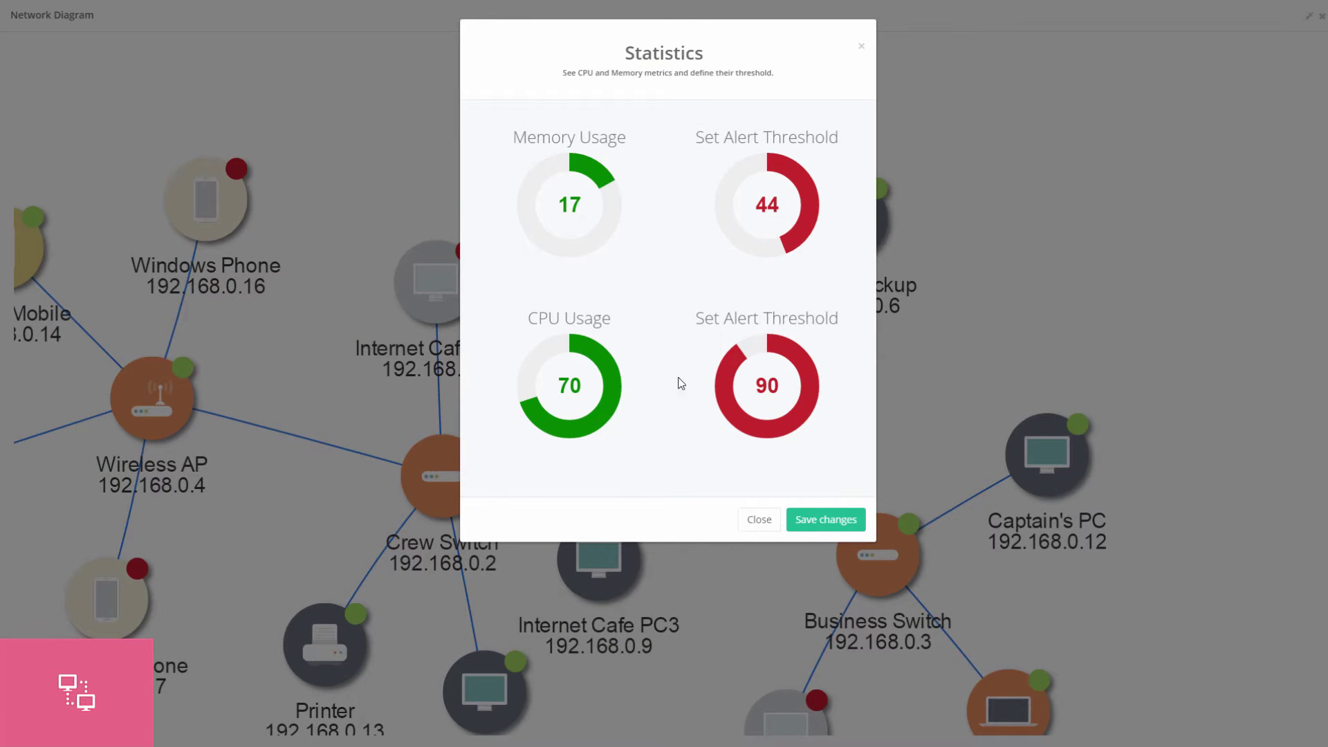
left_click_drag(752, 381, 720, 387)
left_click_drag(775, 250, 713, 210)
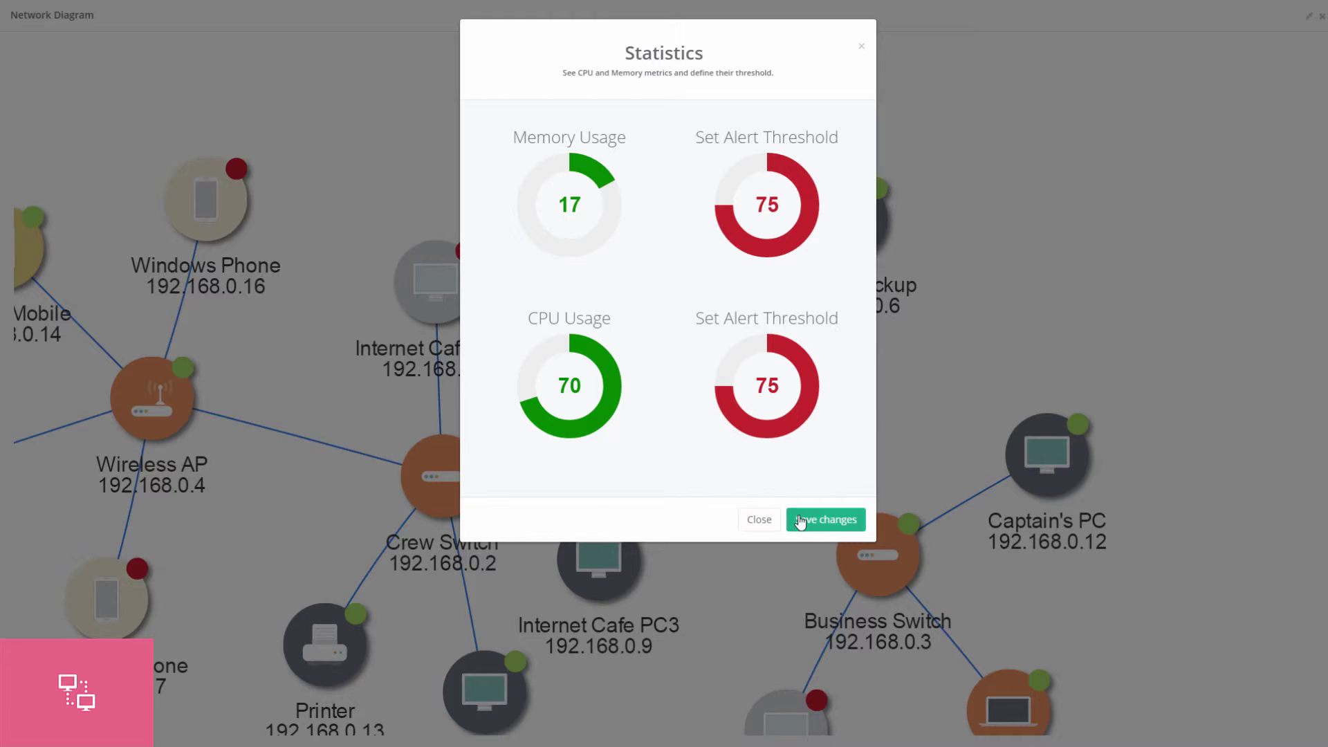
left_click(823, 519)
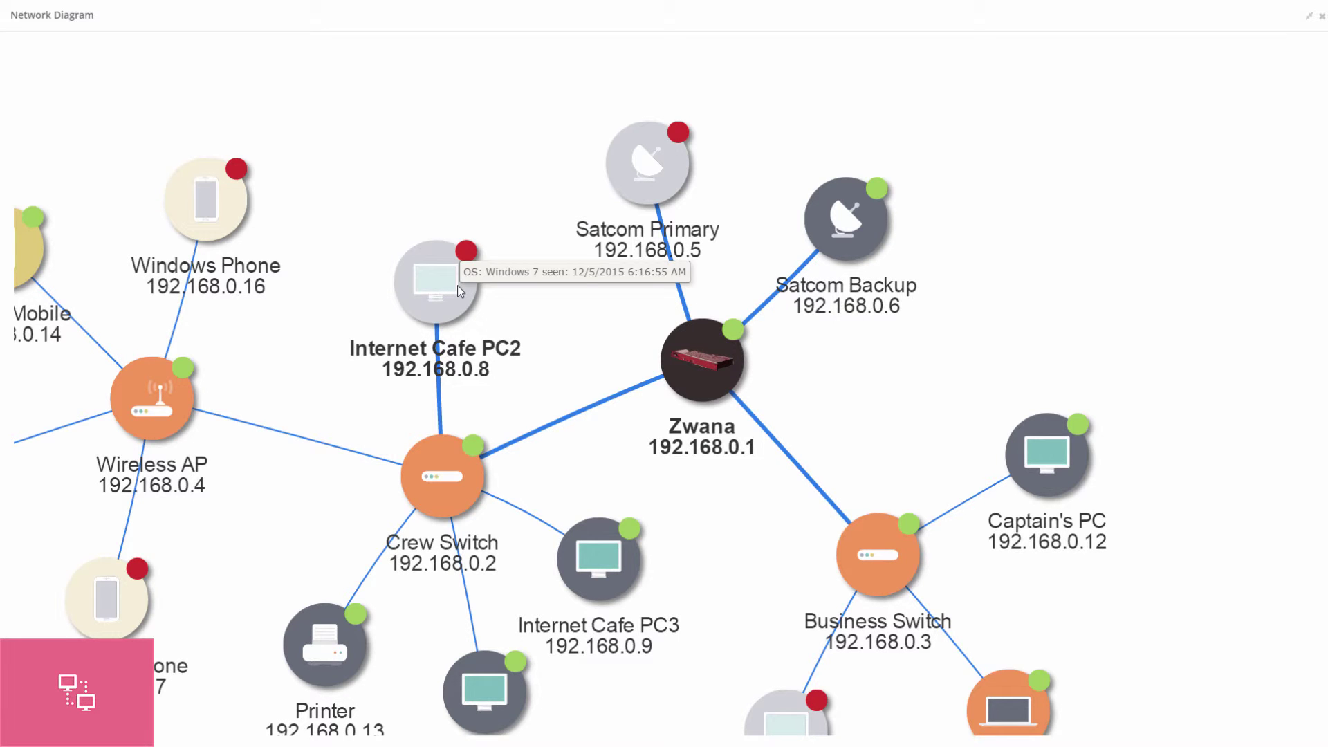
Move the Satcom Primary node up and right, then leave the full-screen diagram.
scroll(628, 332, "down", 3)
scroll(627, 332, "down", 2)
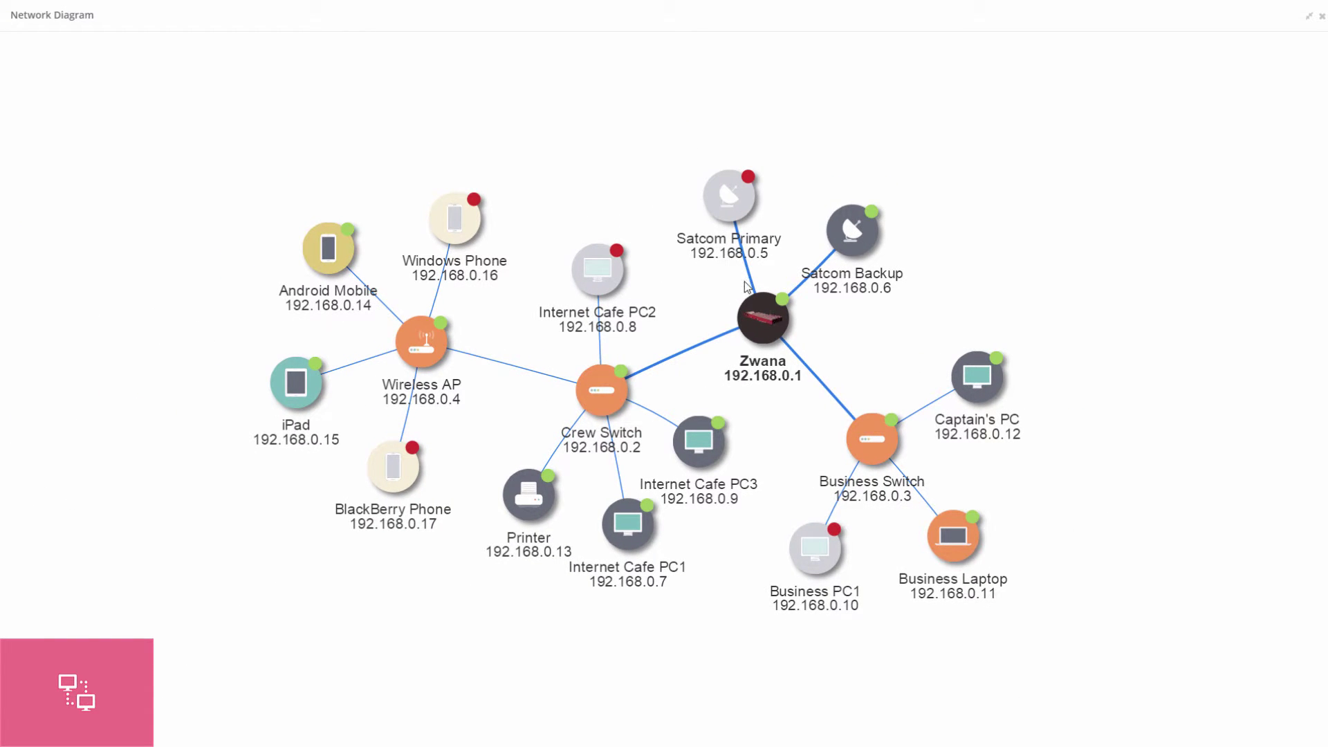
left_click_drag(724, 218, 883, 247)
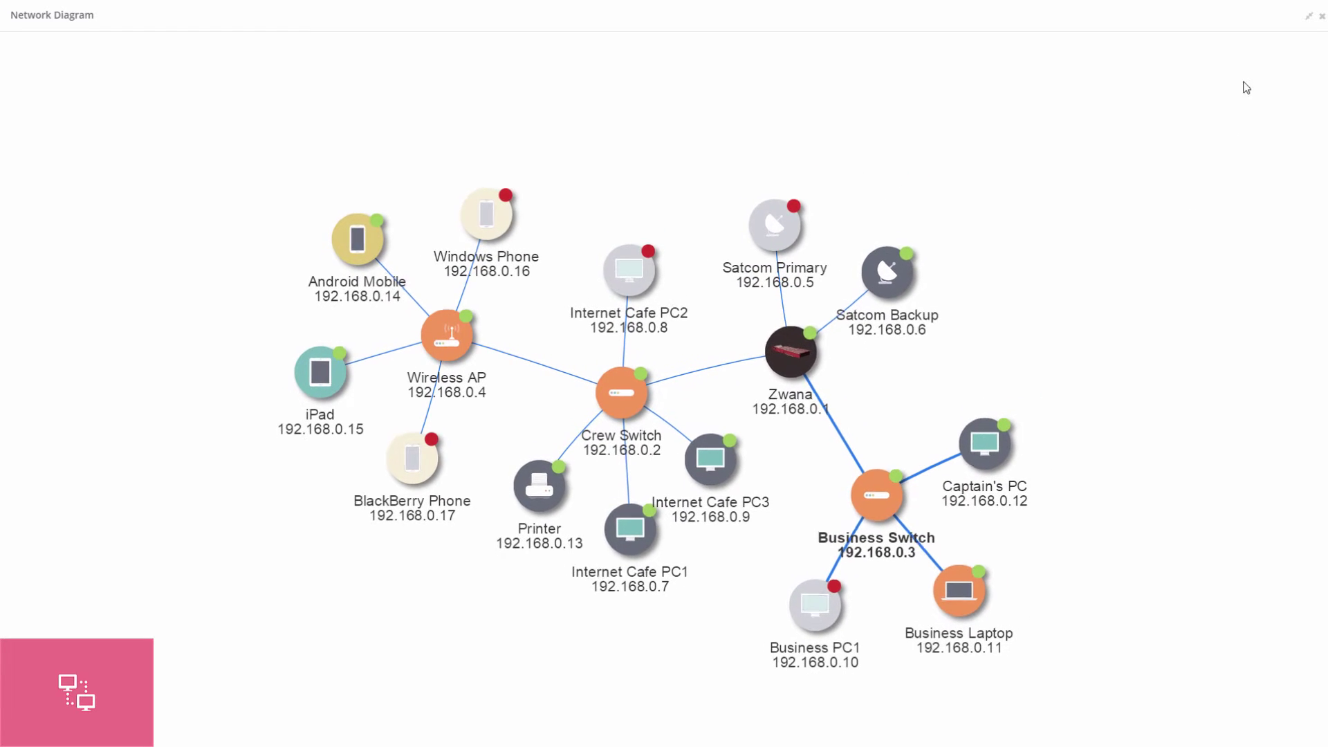
left_click(1308, 16)
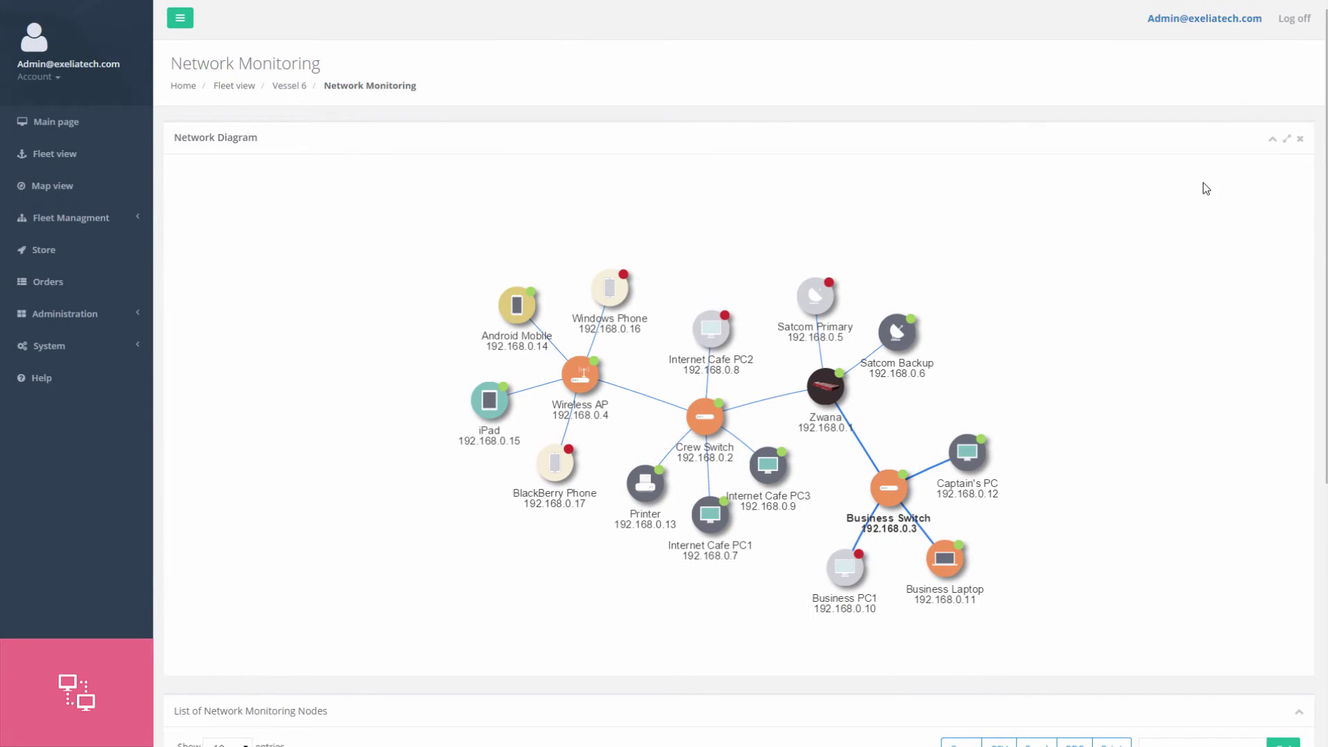
Collapse the diagram and browse both pages of the monitored node list.
left_click(1271, 139)
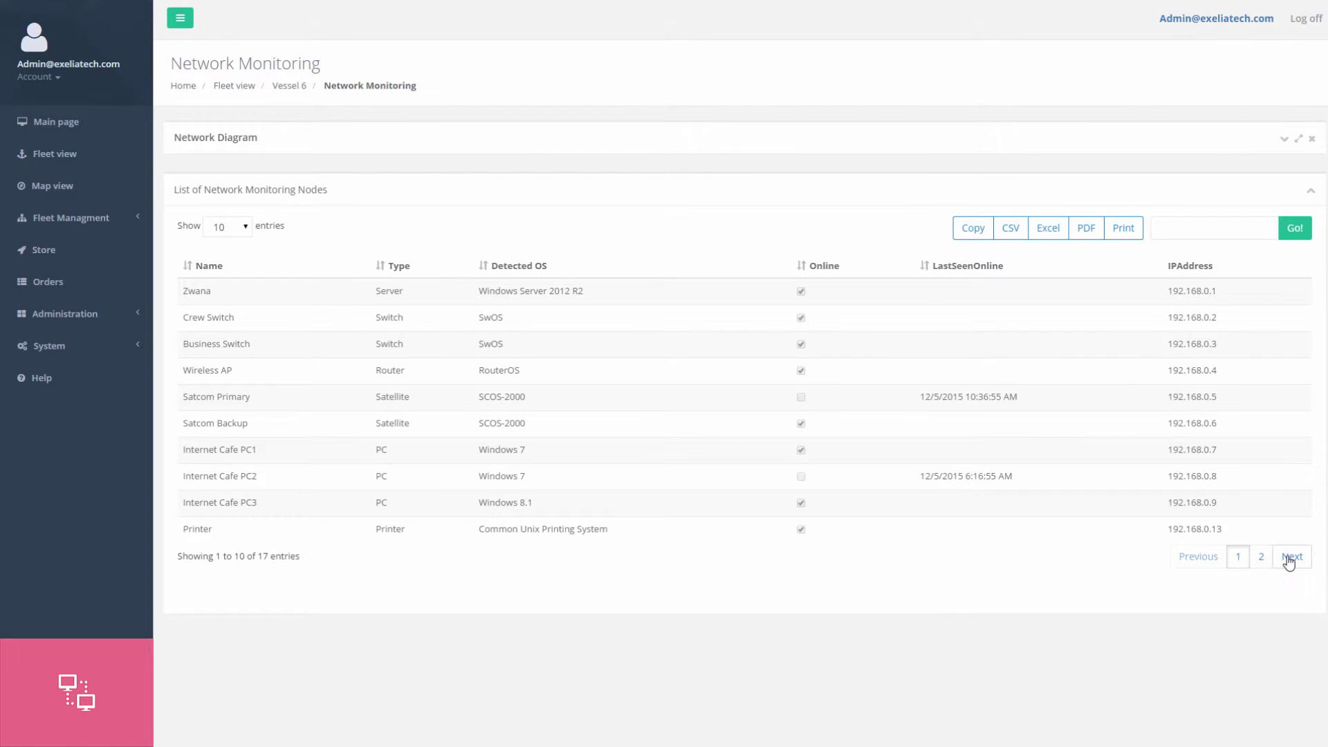
left_click(1287, 558)
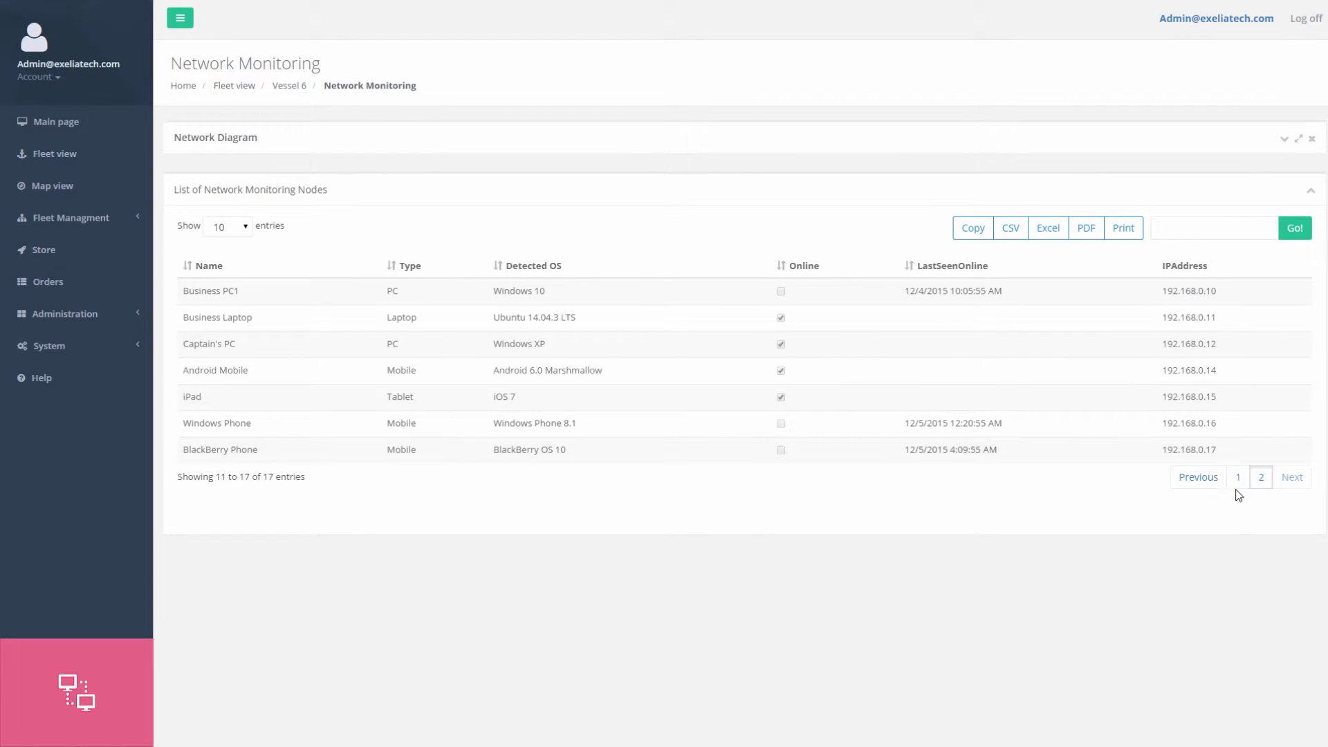
left_click(1238, 476)
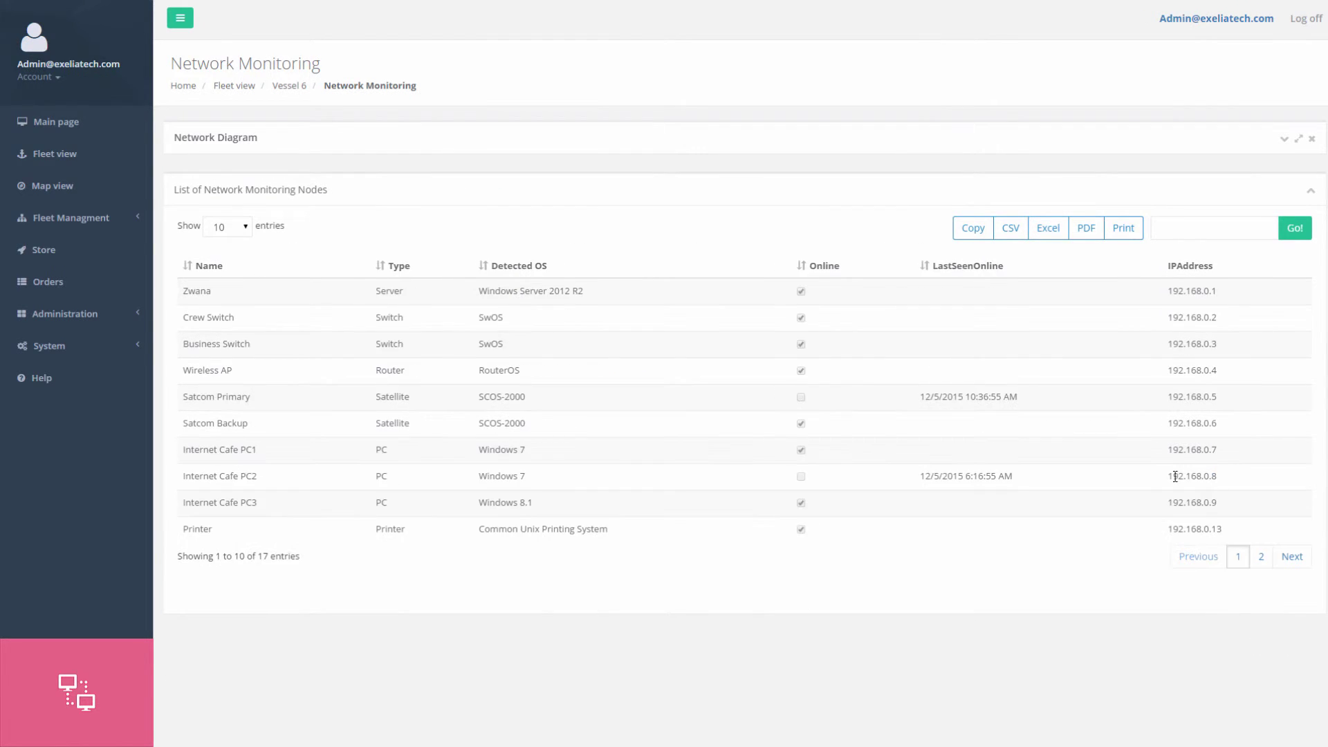
Search the node list for 'zw', then 'pc', then 'wind'.
left_click(1210, 228)
type("zwana")
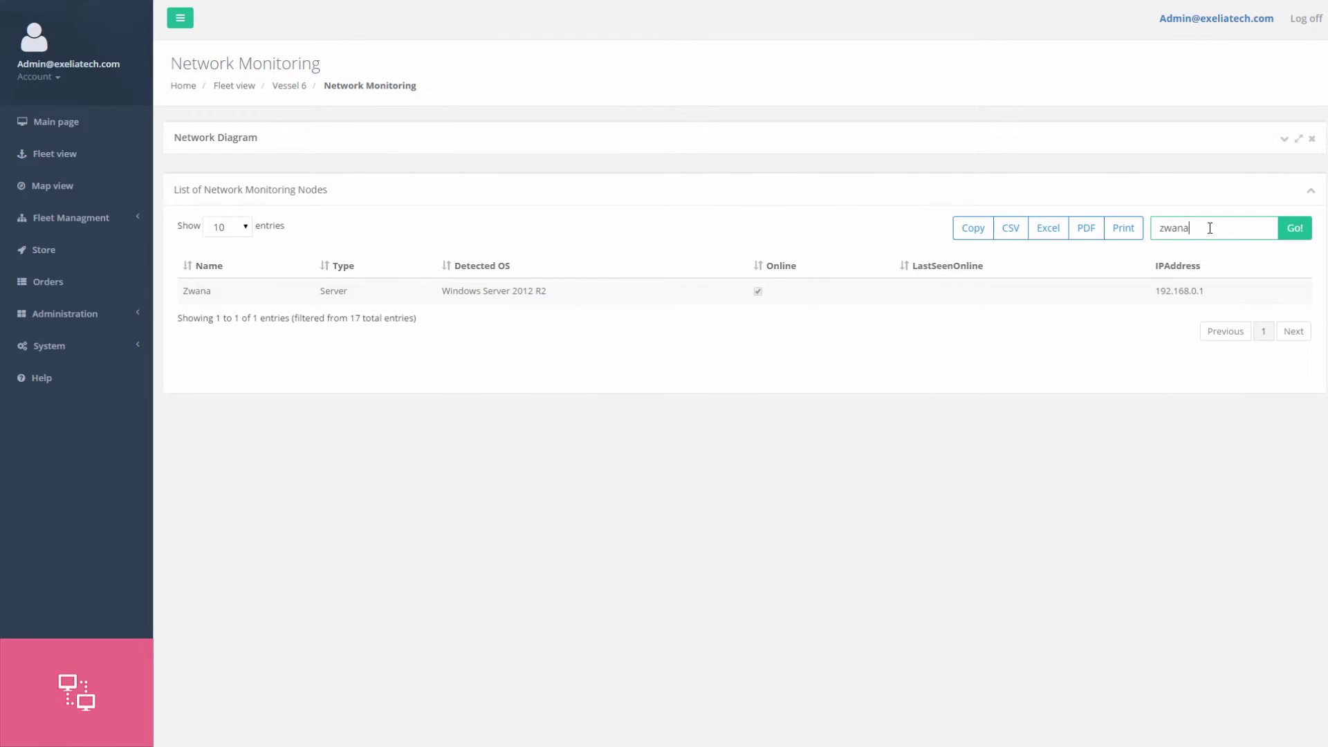
key("ctrl+a")
key("BackSpace")
type("pc")
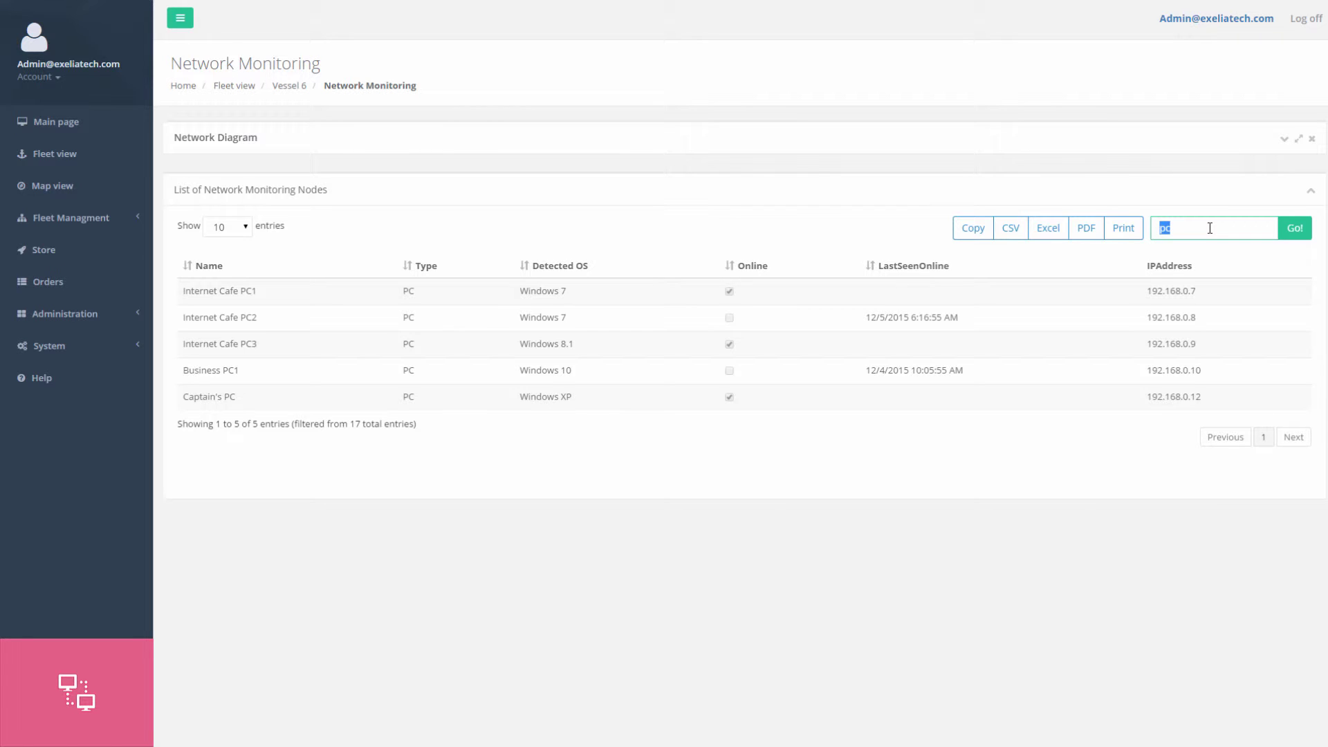
key("BackSpace")
type("windows")
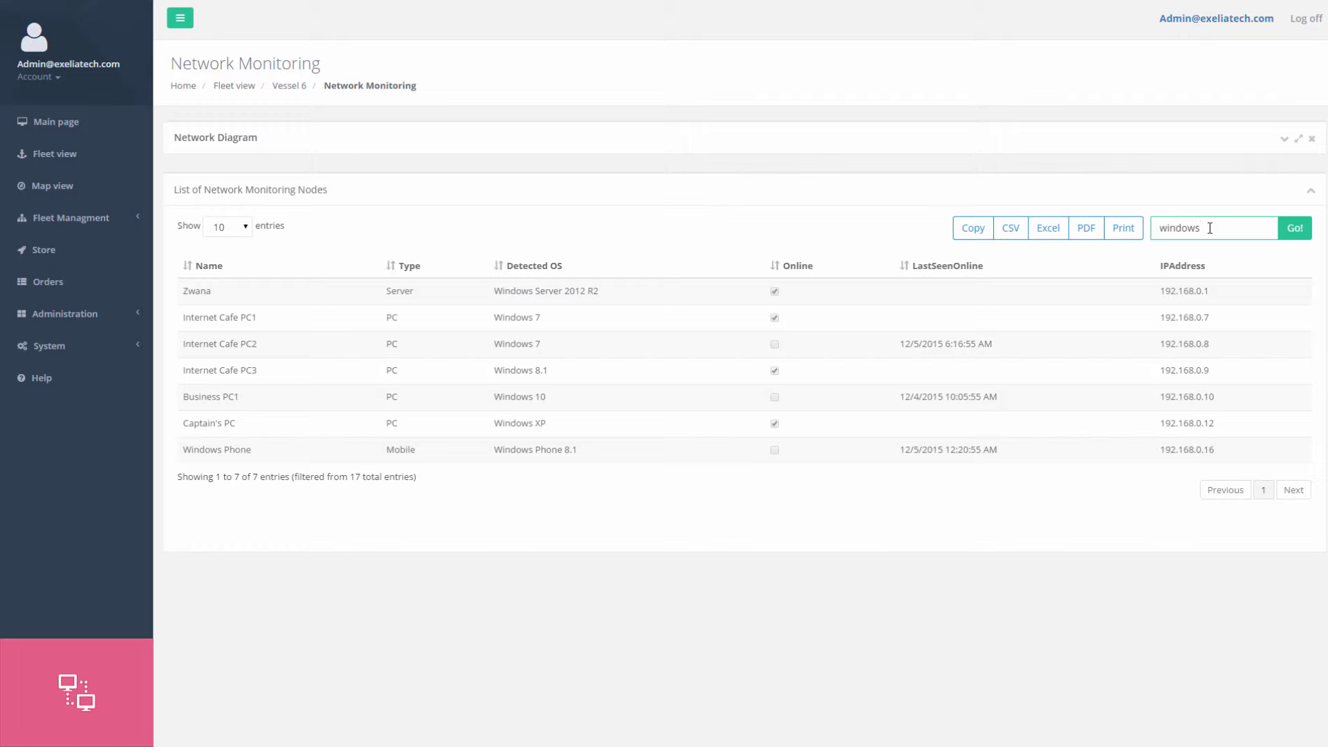
Search 192.168.0.9 to isolate Internet Cafe PC3, then collapse the node list.
double_click(1167, 370)
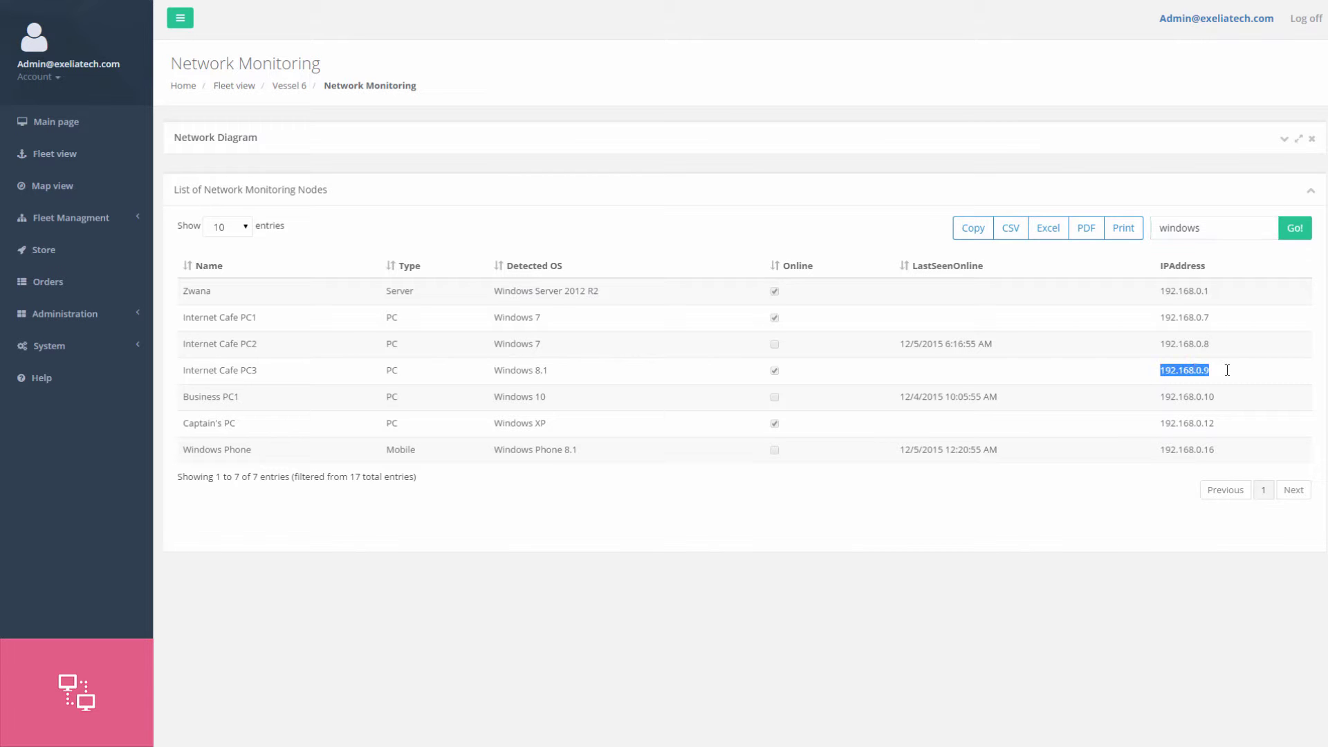
double_click(1179, 228)
type("192.168.")
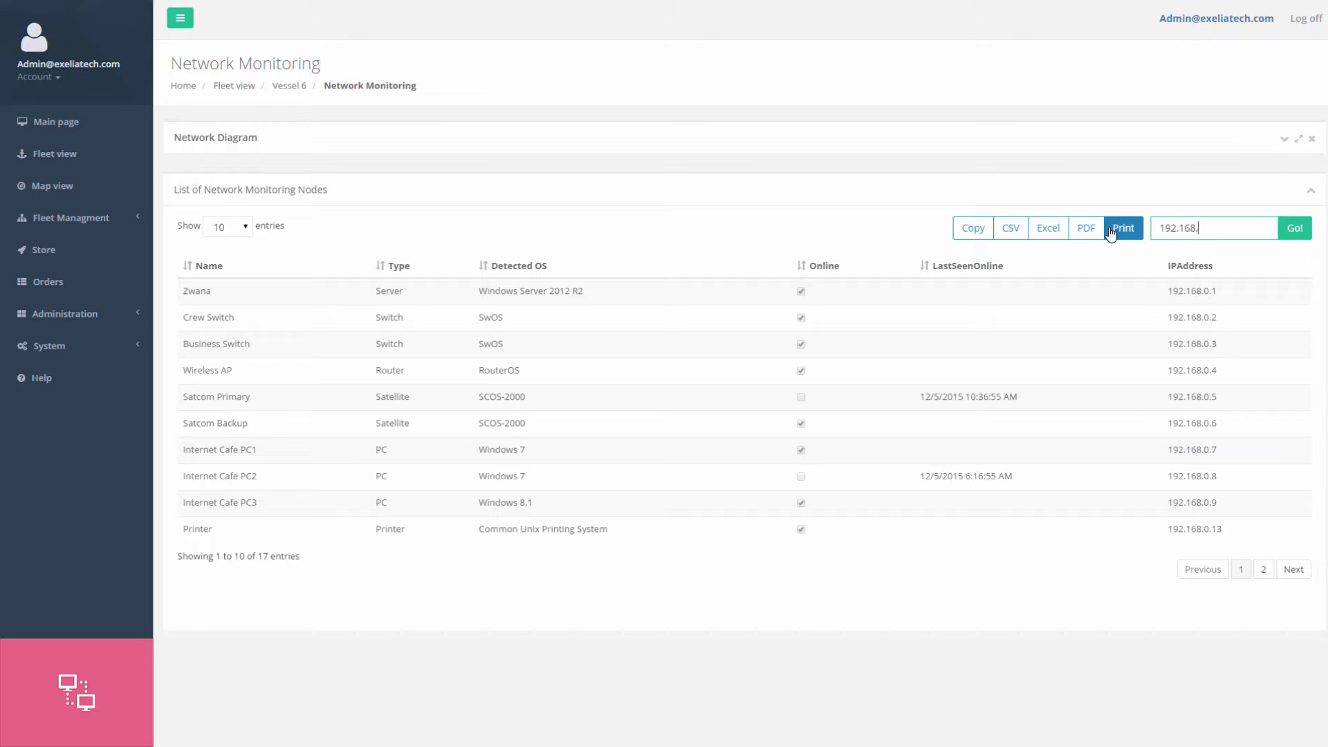
type("0.9")
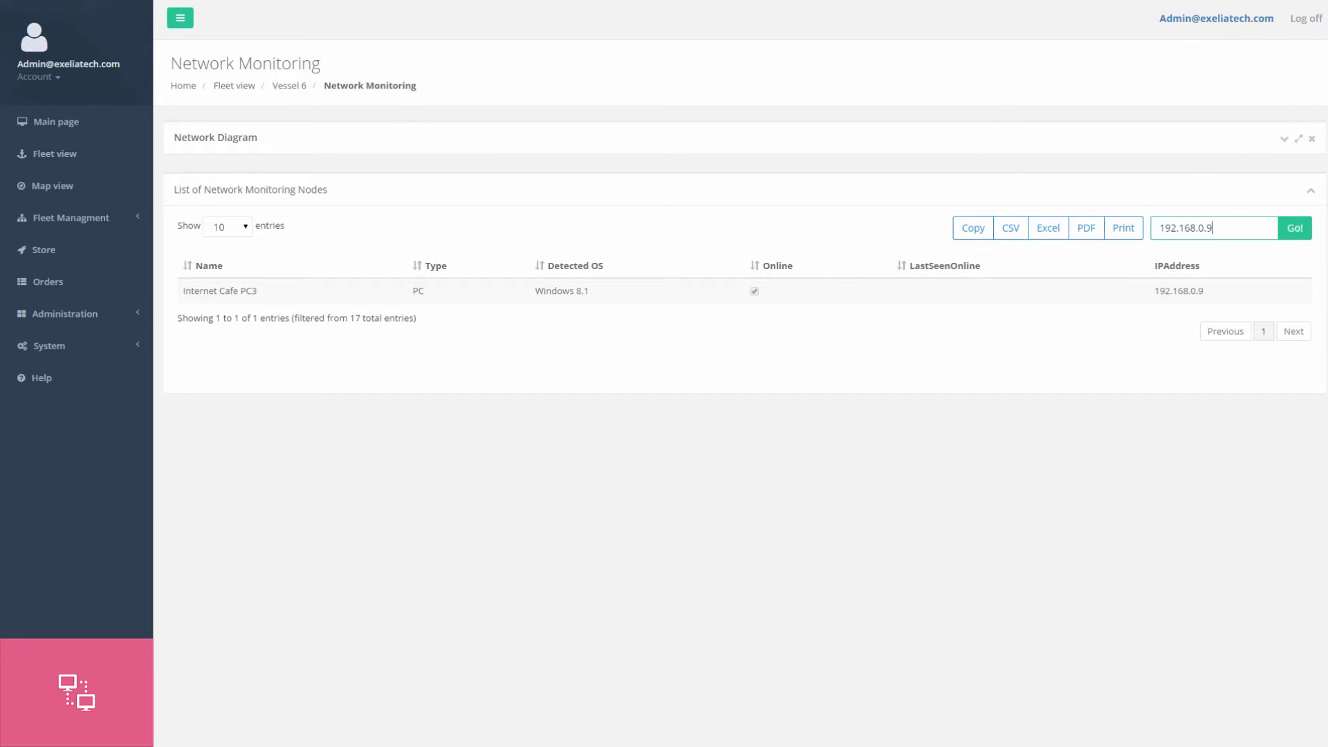
left_click(1309, 191)
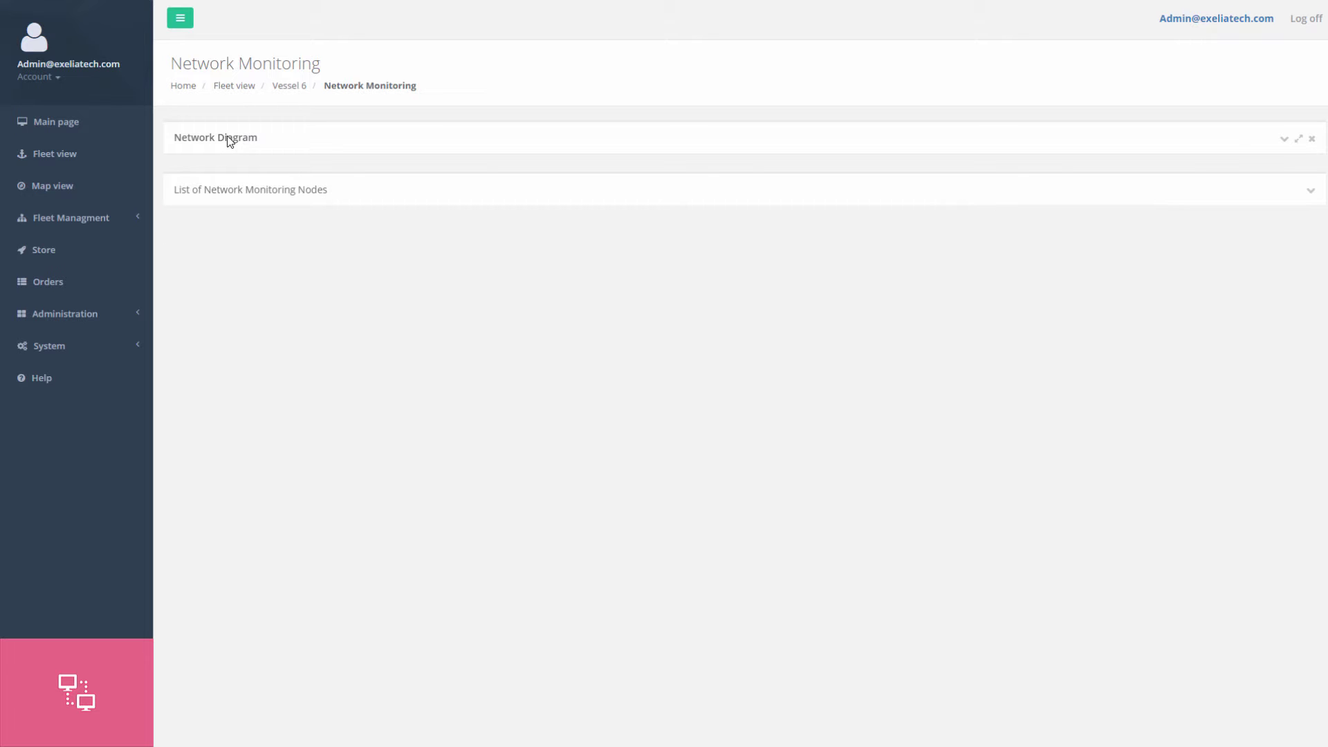
Tick Global Positioning's Enabled box for Atlantic Vessel 6 and go to Map view.
left_click(1286, 142)
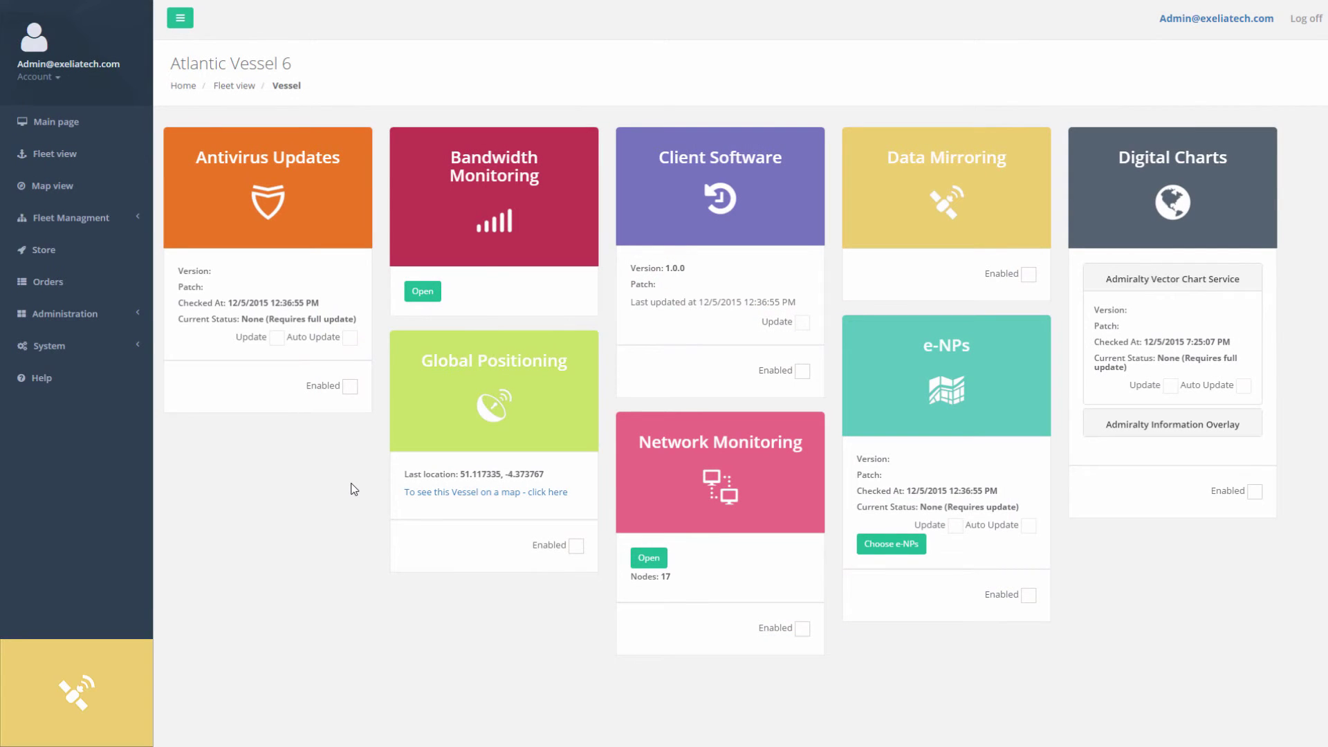
left_click(577, 545)
left_click(104, 185)
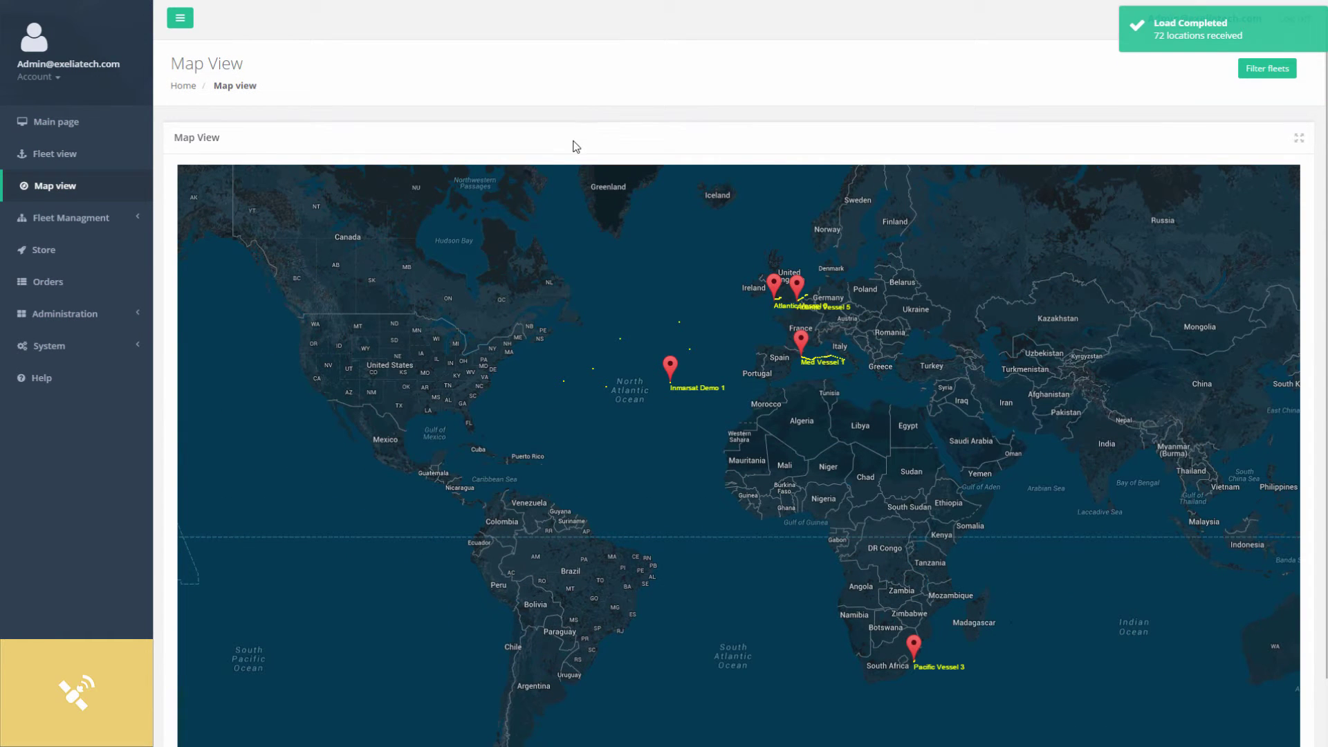
Show the fleet map full screen and zoom in on Barcelona, Sardinia and Italy.
left_click(1299, 138)
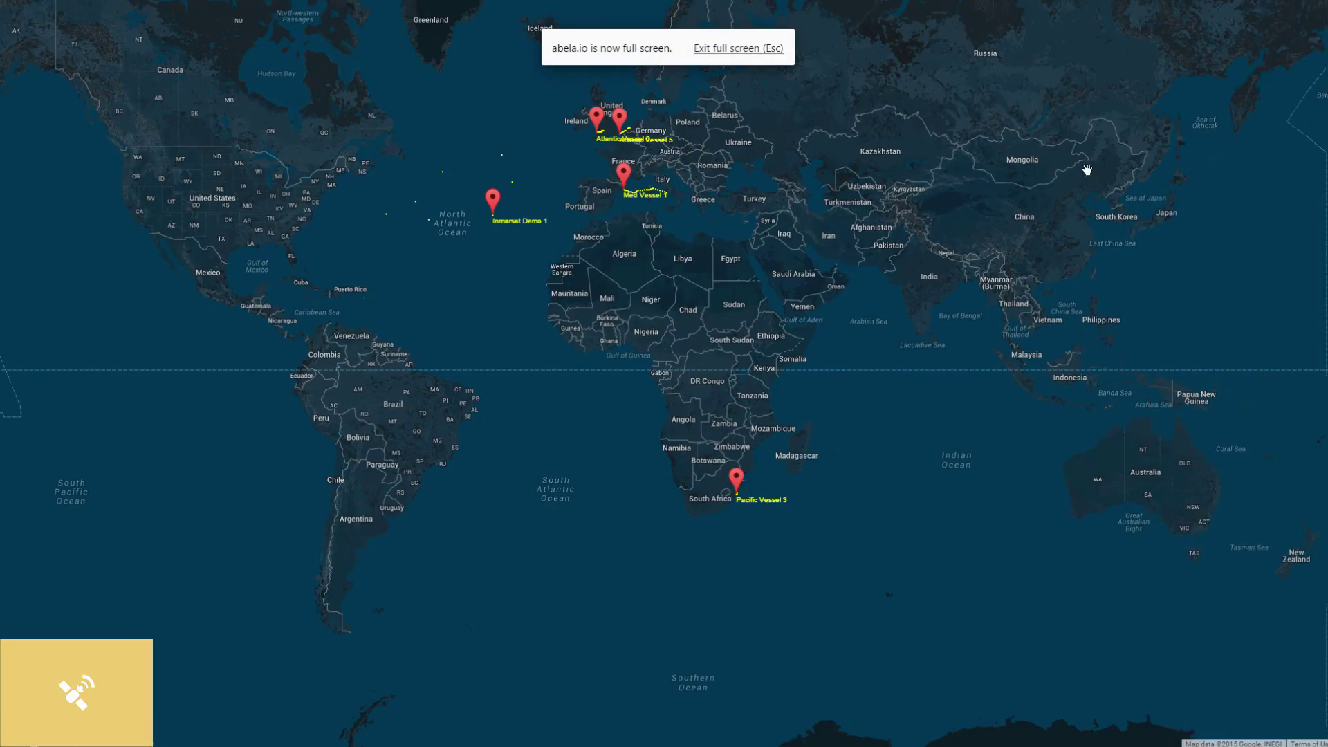
left_click_drag(575, 240, 565, 336)
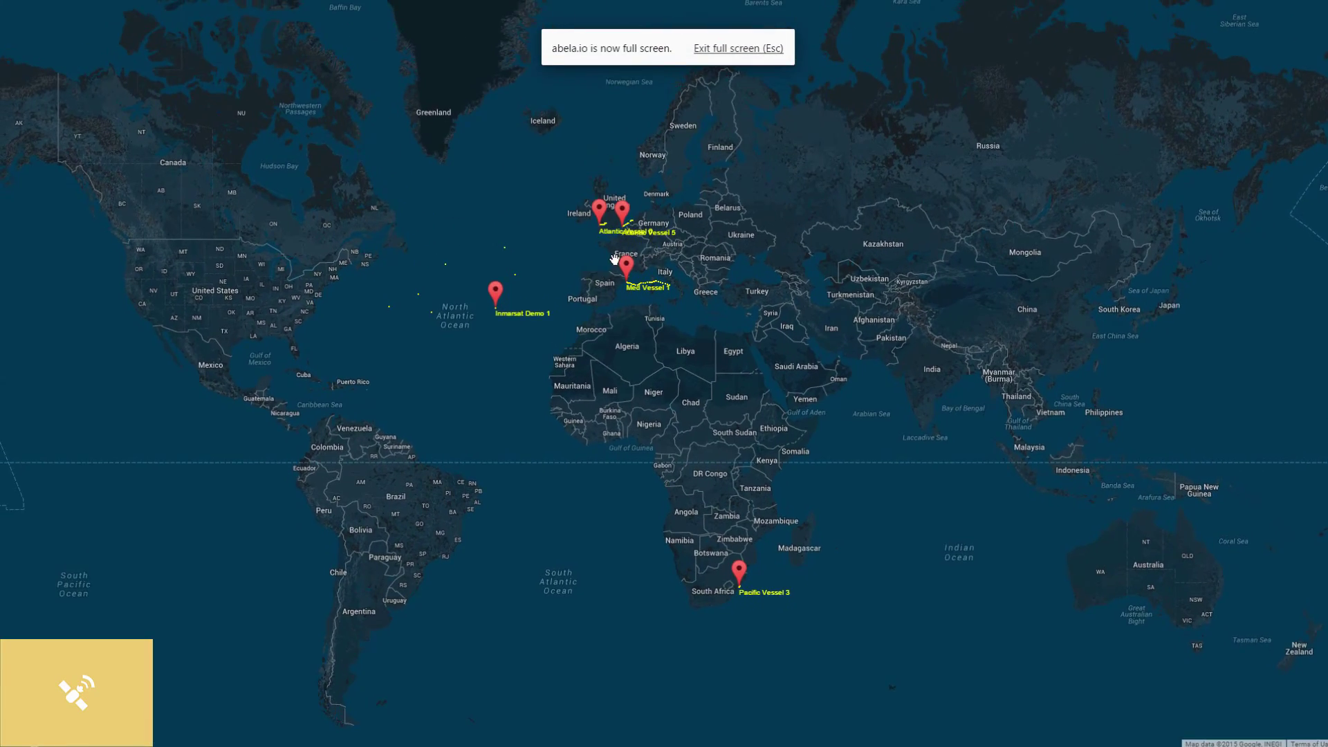
scroll(614, 259, "up", 2)
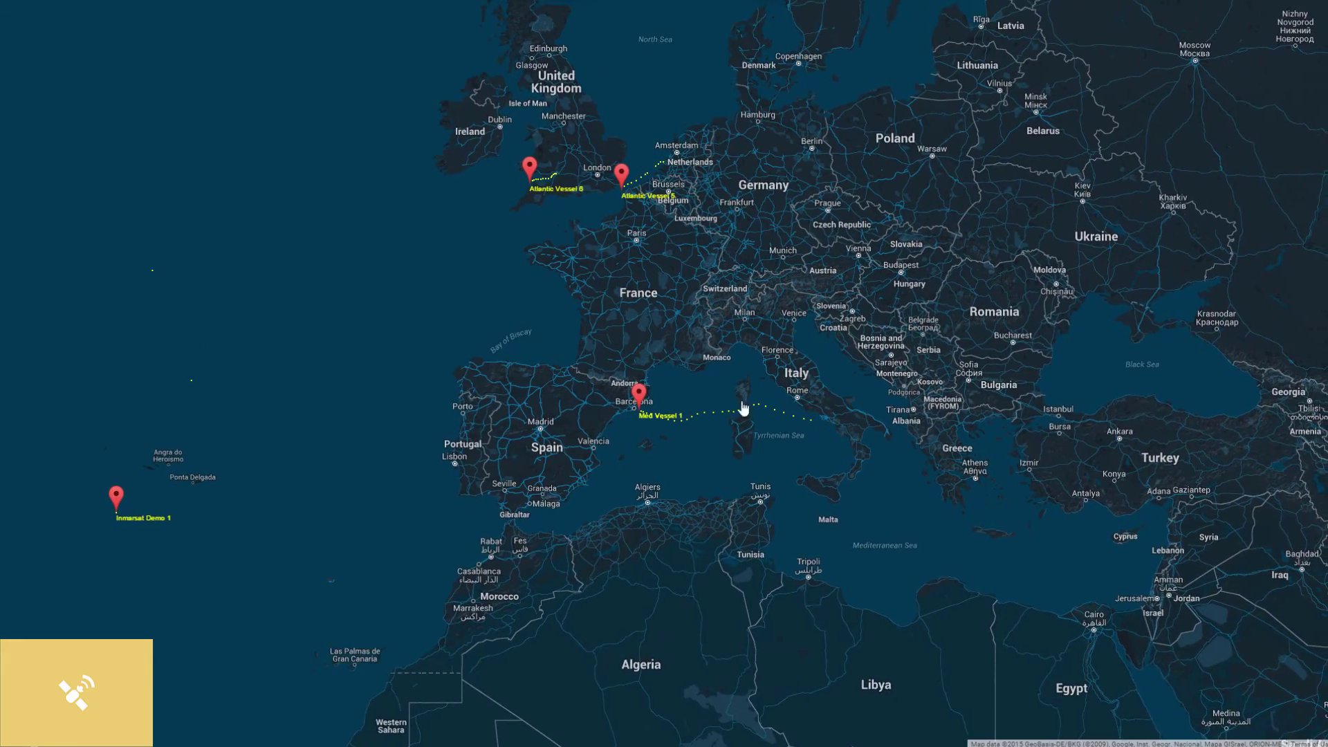
scroll(743, 408, "up", 1)
left_click_drag(735, 380, 626, 332)
scroll(706, 426, "up", 1)
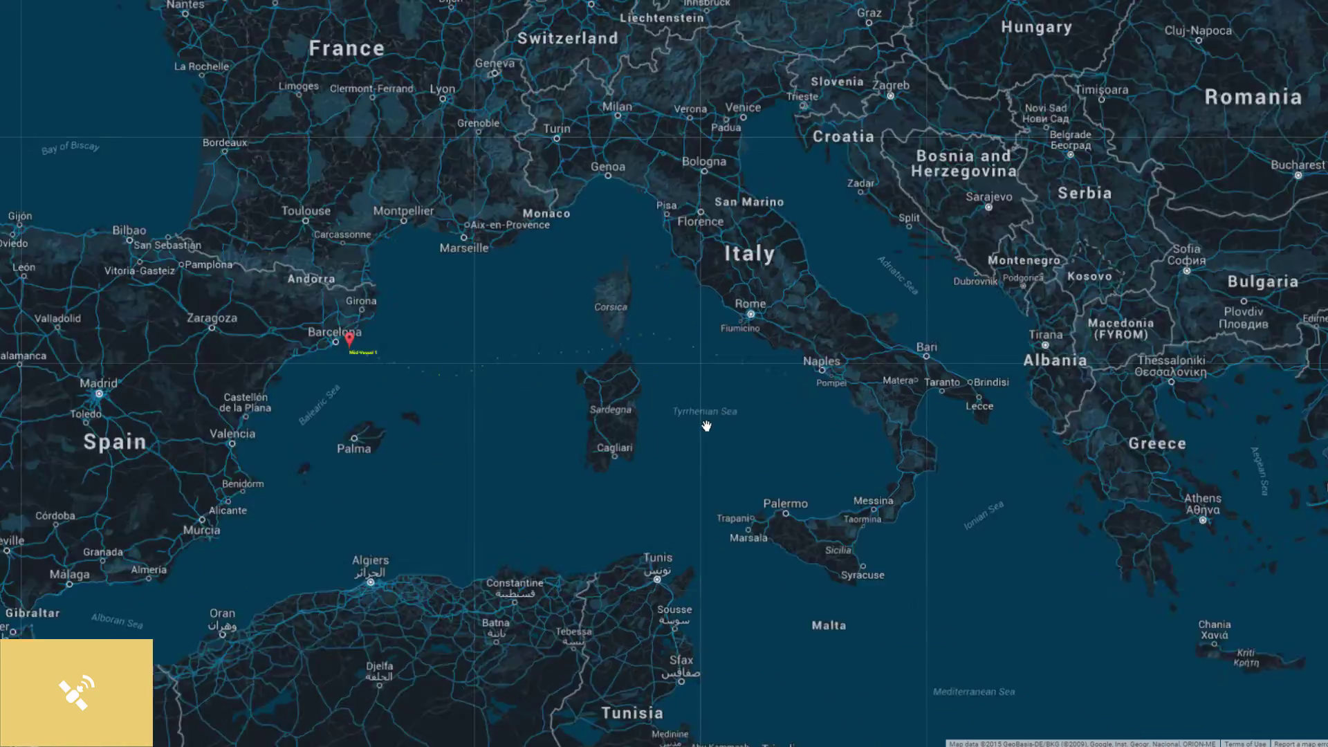
scroll(706, 425, "up", 1)
left_click_drag(595, 385, 675, 397)
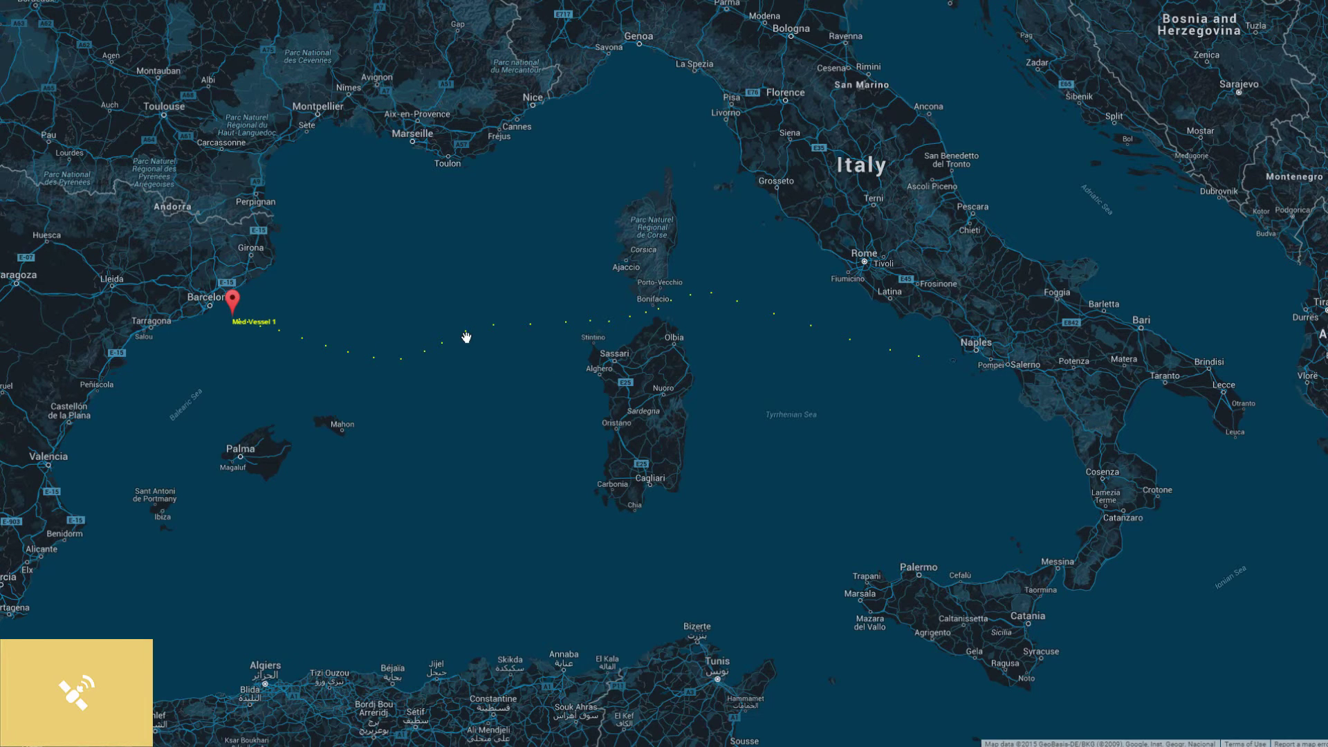
Follow Med Vessel 1's dotted track near Barcelona, then zoom back out.
mouse_move(466, 335)
mouse_move(304, 342)
left_click_drag(588, 299, 528, 317)
scroll(528, 318, "up", 1)
scroll(699, 352, "up", 2)
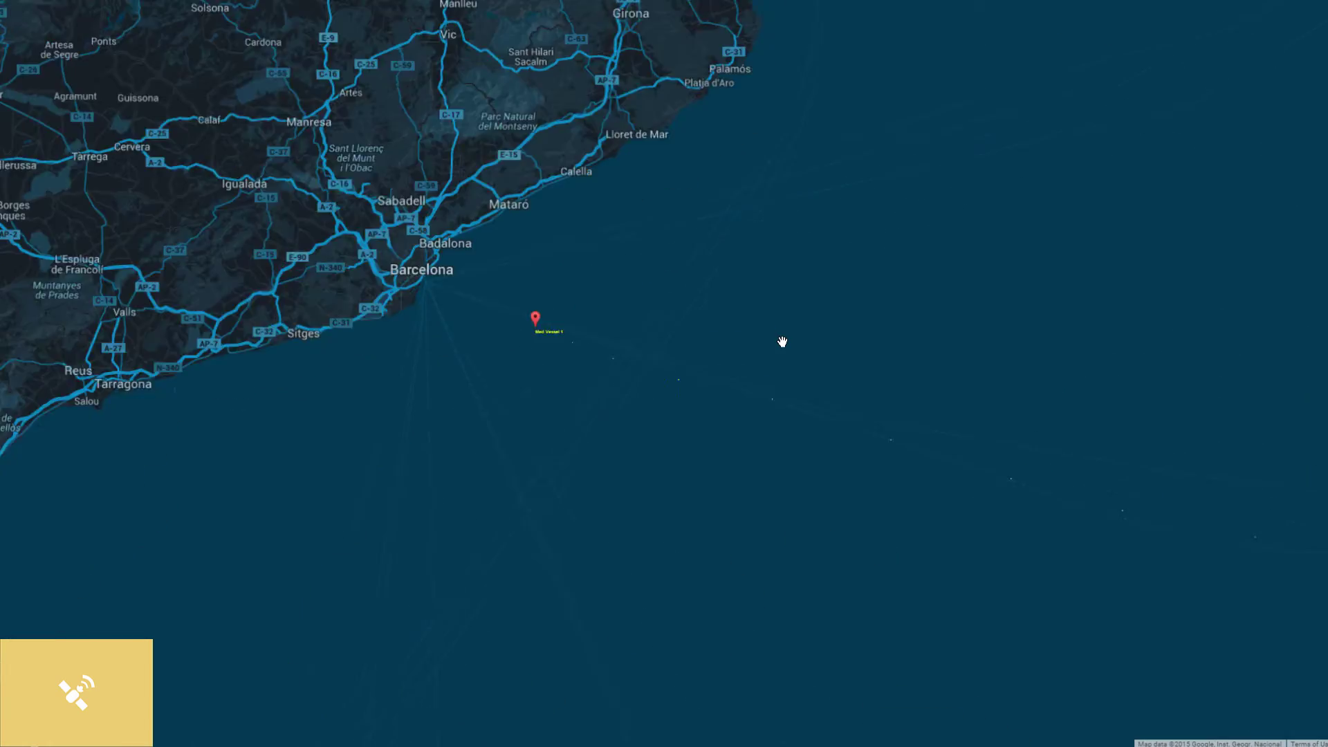
left_click_drag(779, 344, 806, 325)
scroll(800, 327, "down", 1)
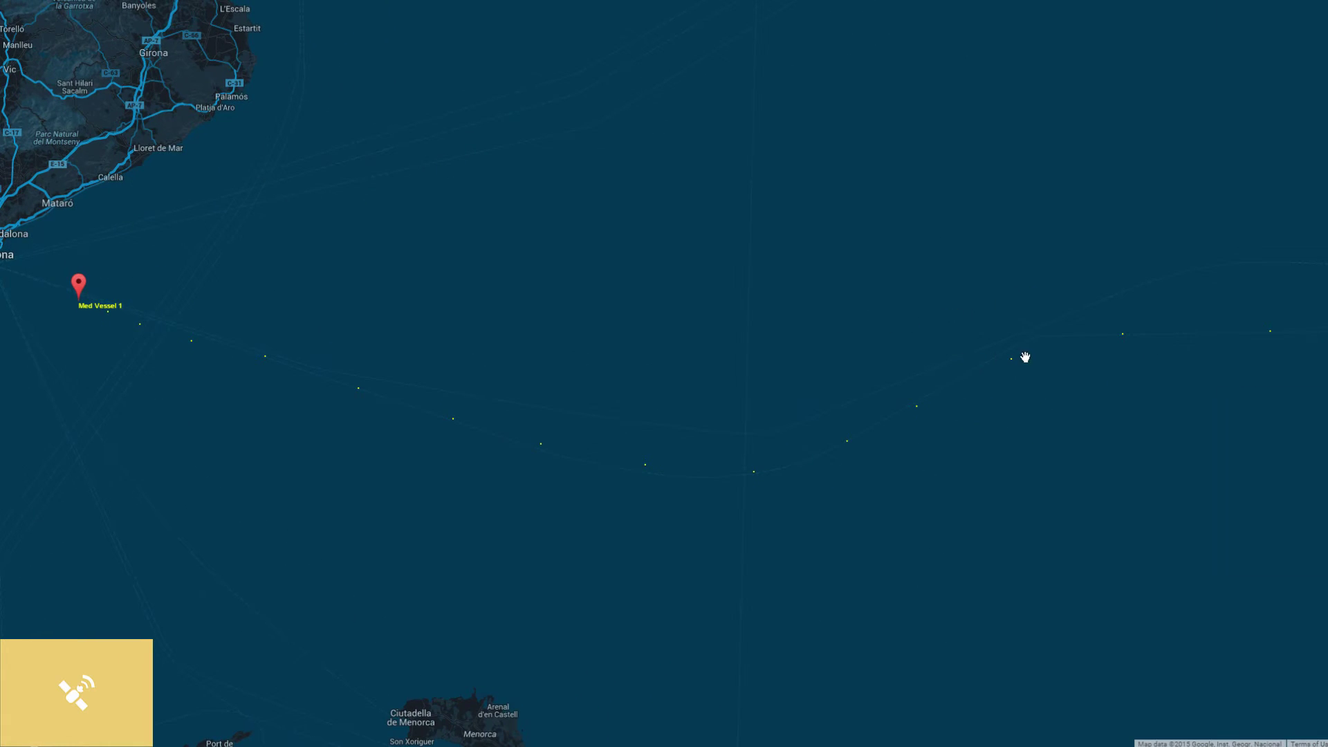
scroll(1096, 274, "down", 1)
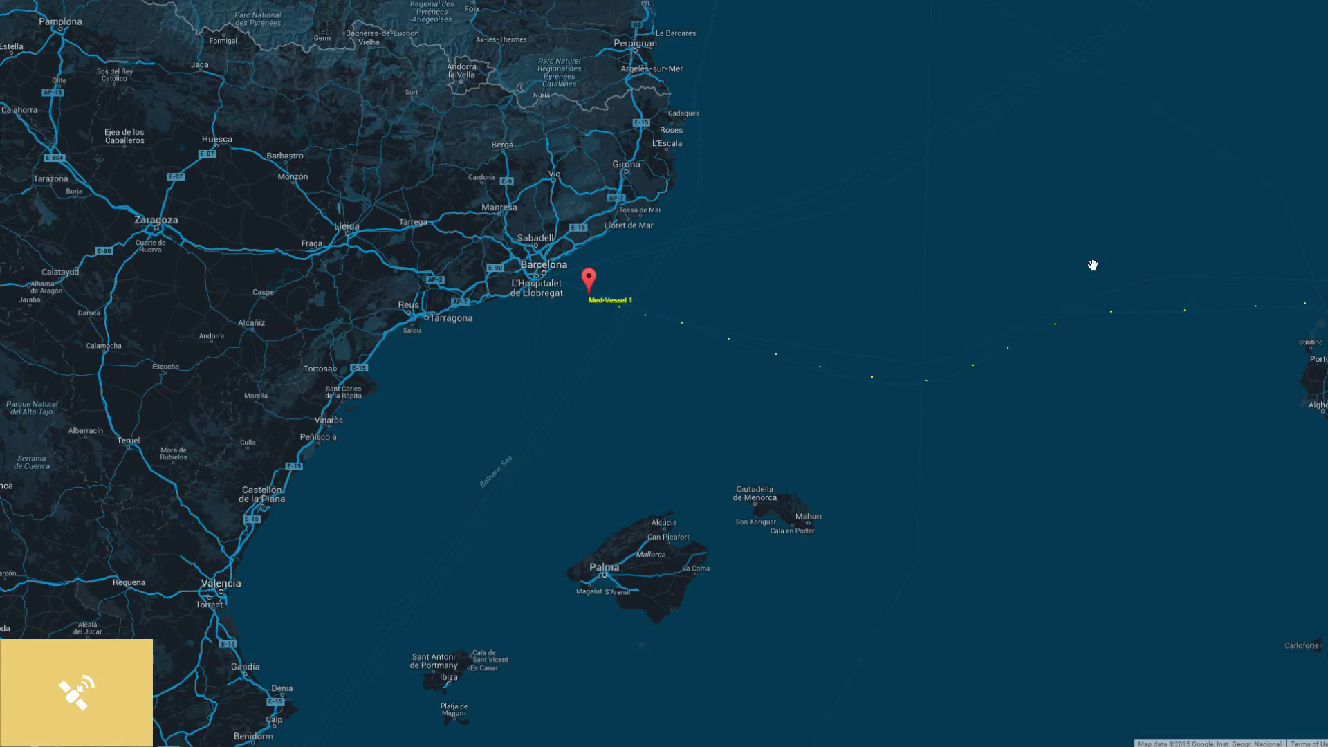
scroll(910, 258, "down", 1)
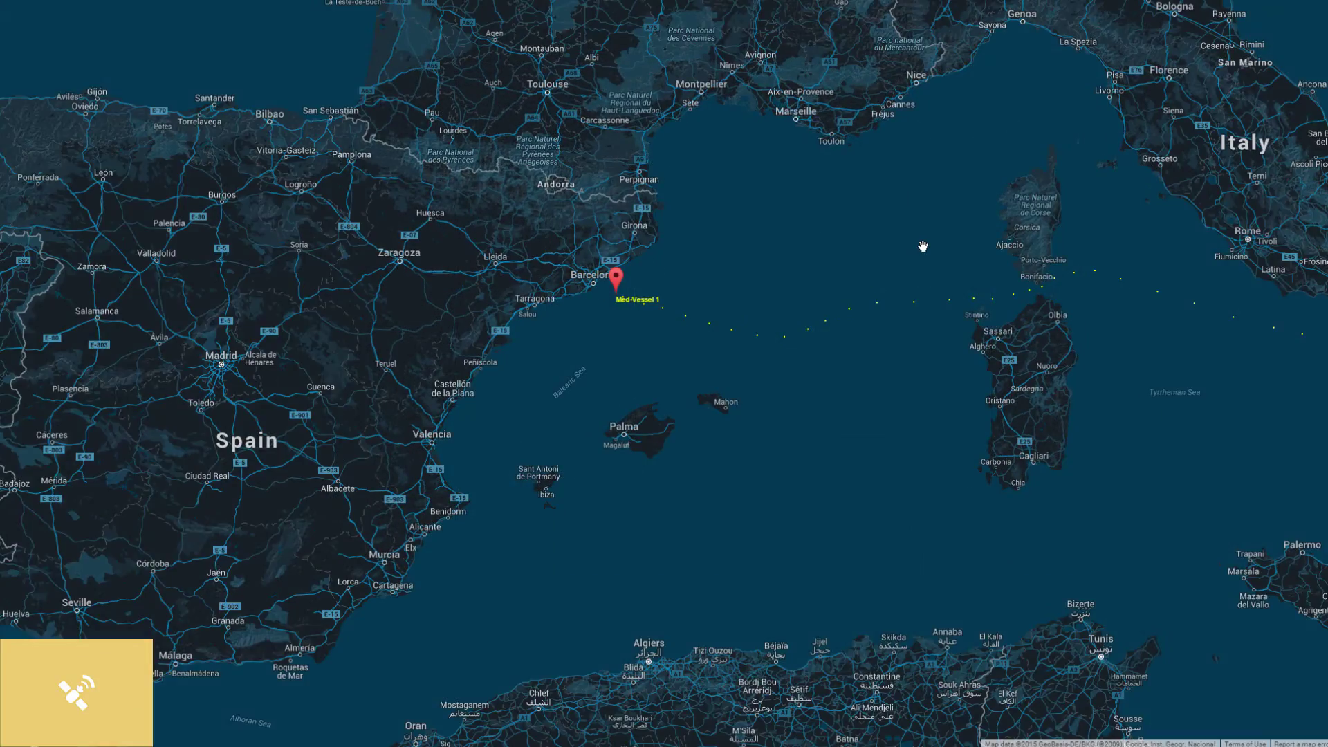
scroll(922, 247, "down", 1)
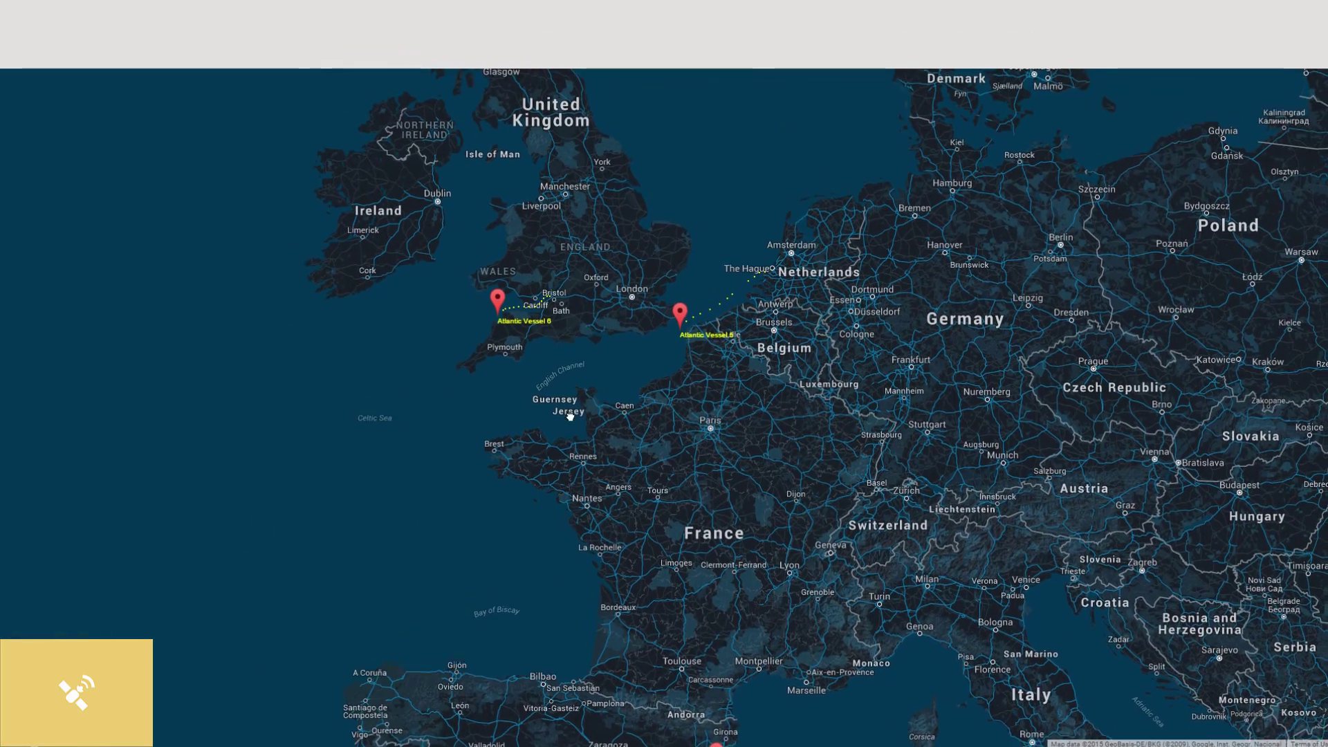
scroll(575, 272, "up", 1)
scroll(575, 272, "down", 1)
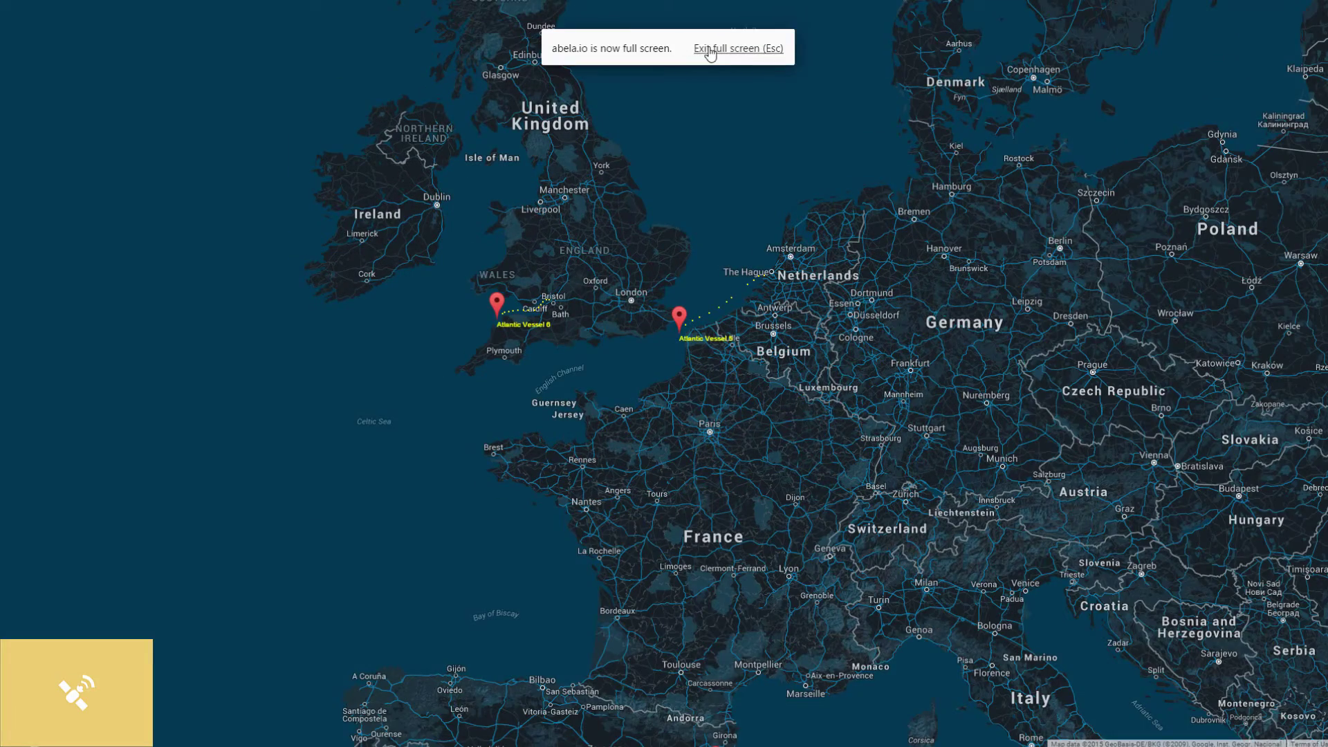
Hide Exelia Nicosia, Inmarsat Demo, OneNet Atlantic and OneNet Med fleets, keeping OneNet Pacific.
left_click(713, 49)
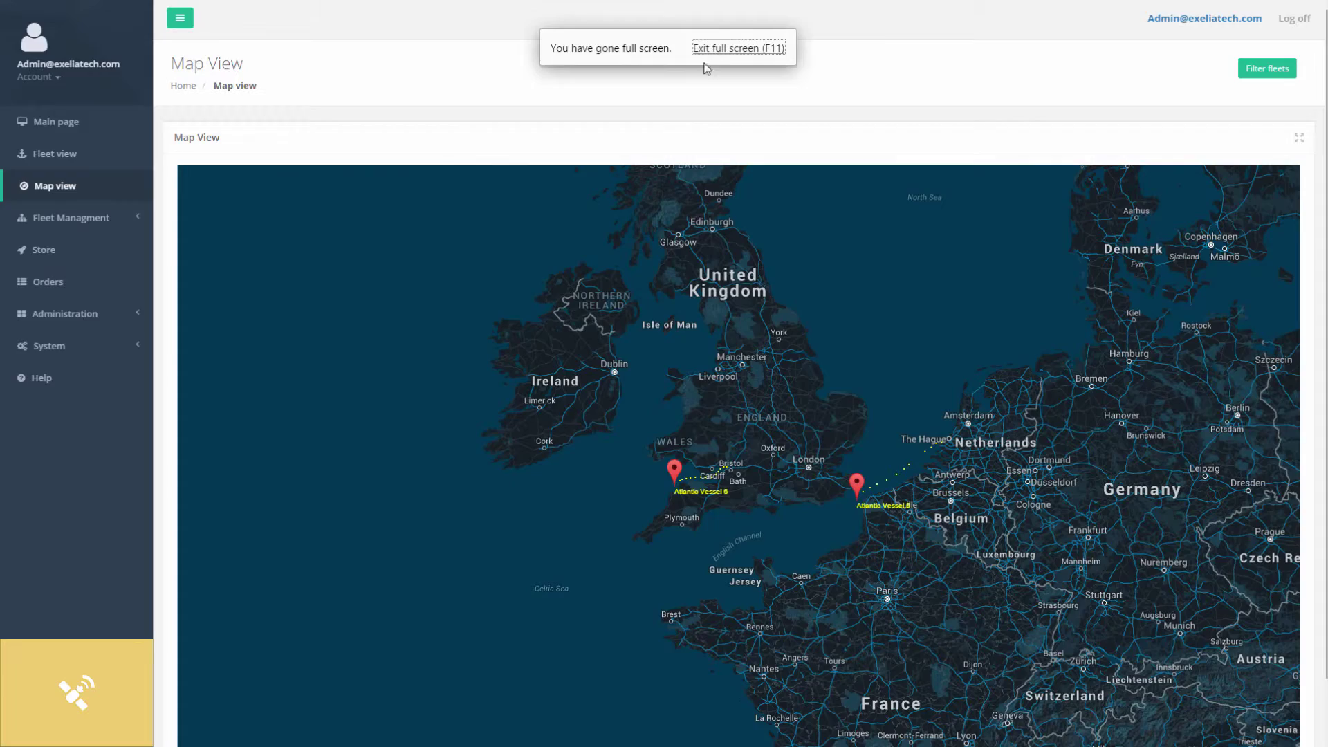
left_click(1263, 70)
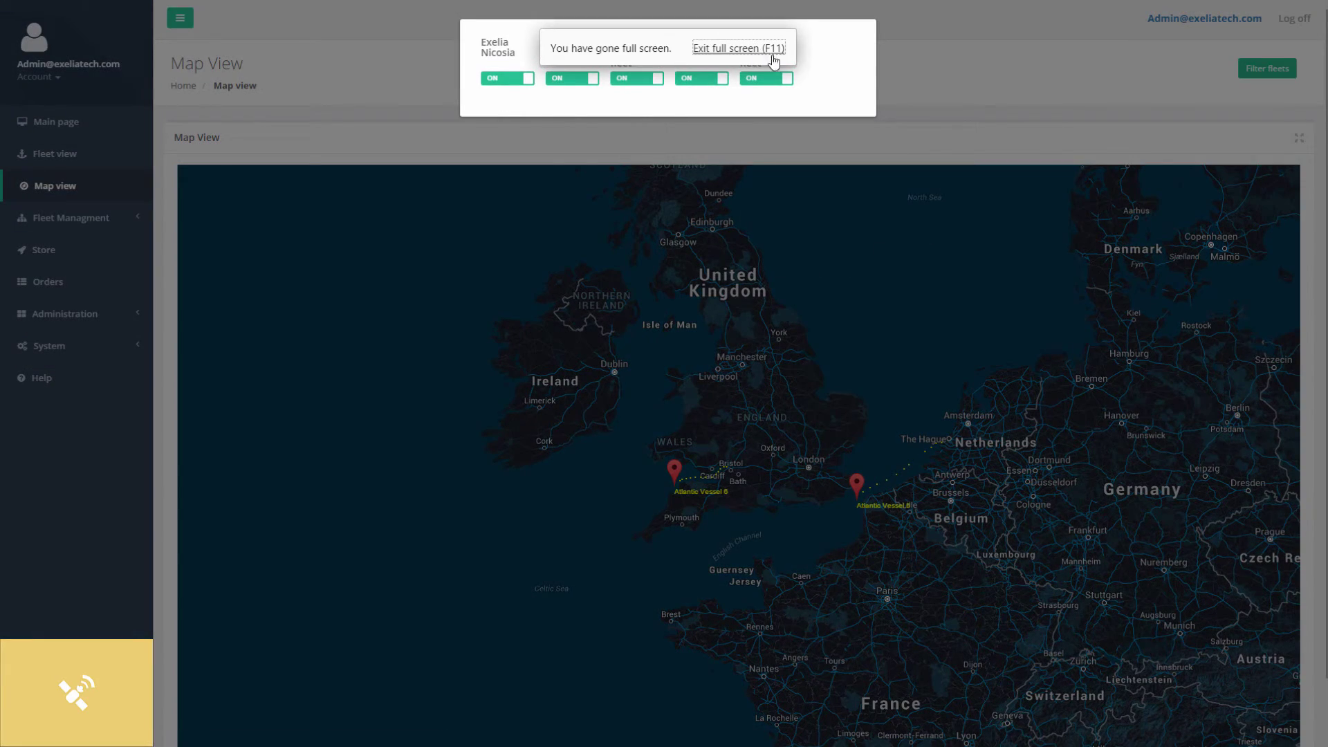
left_click(957, 101)
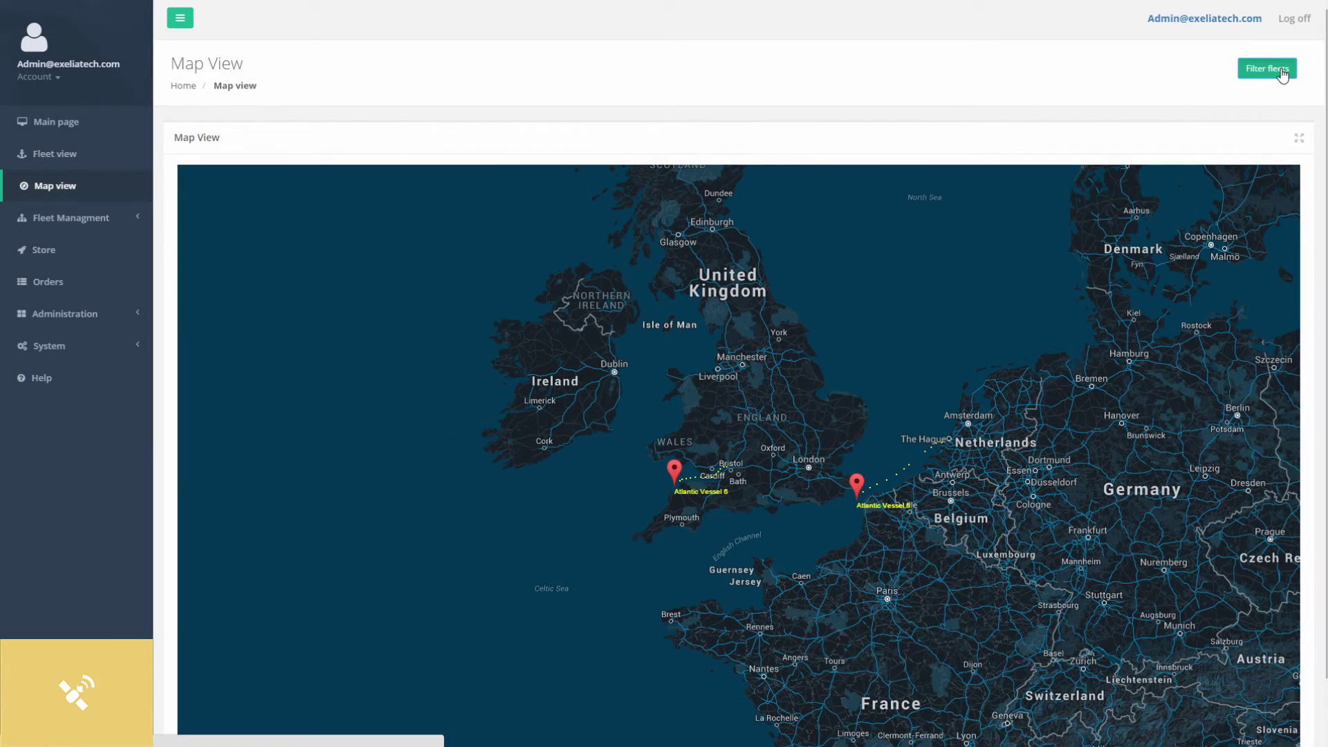
left_click(1278, 70)
left_click(512, 82)
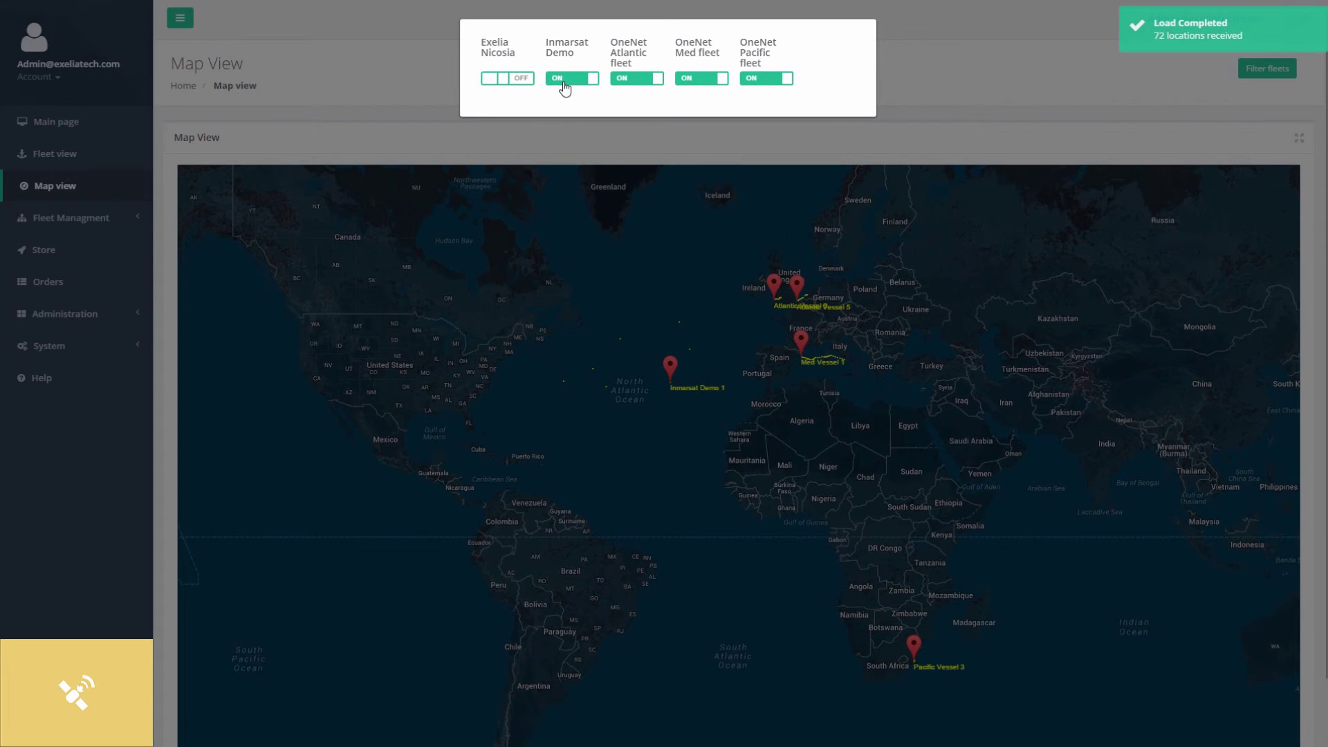
left_click(564, 81)
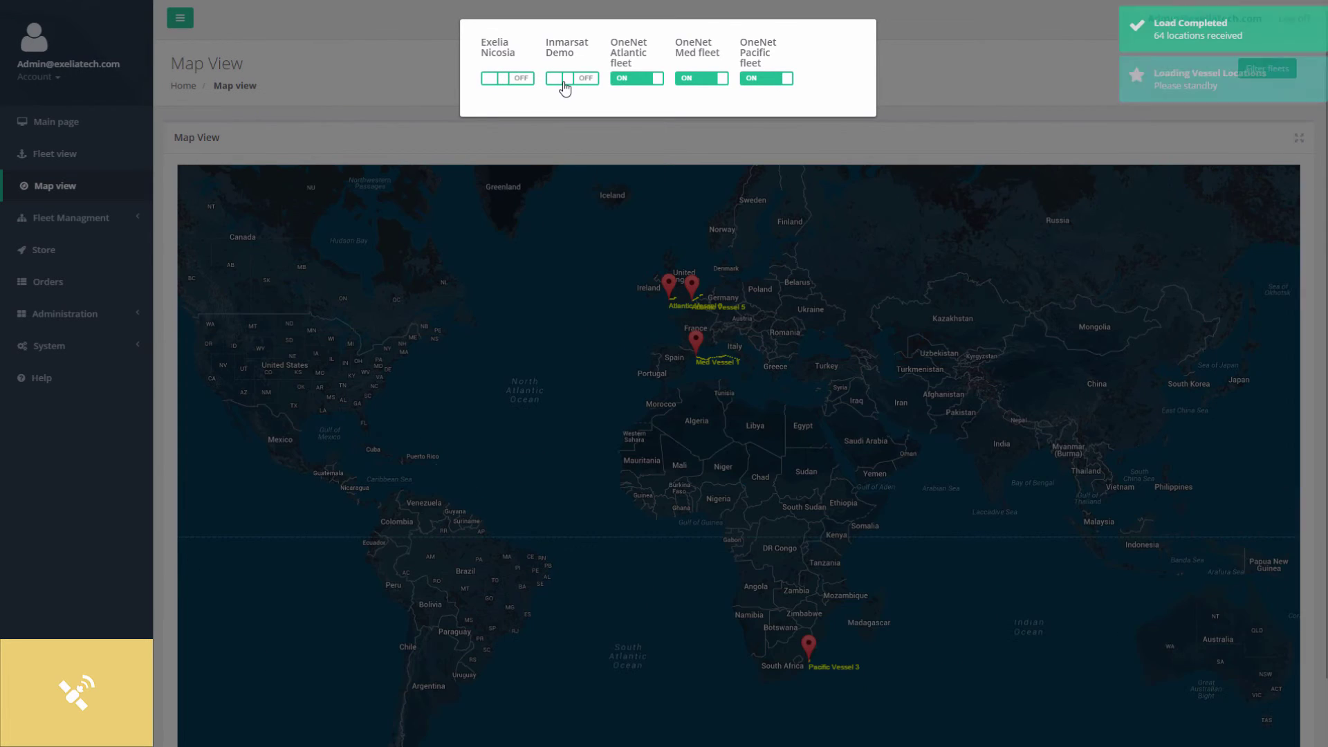
left_click(653, 80)
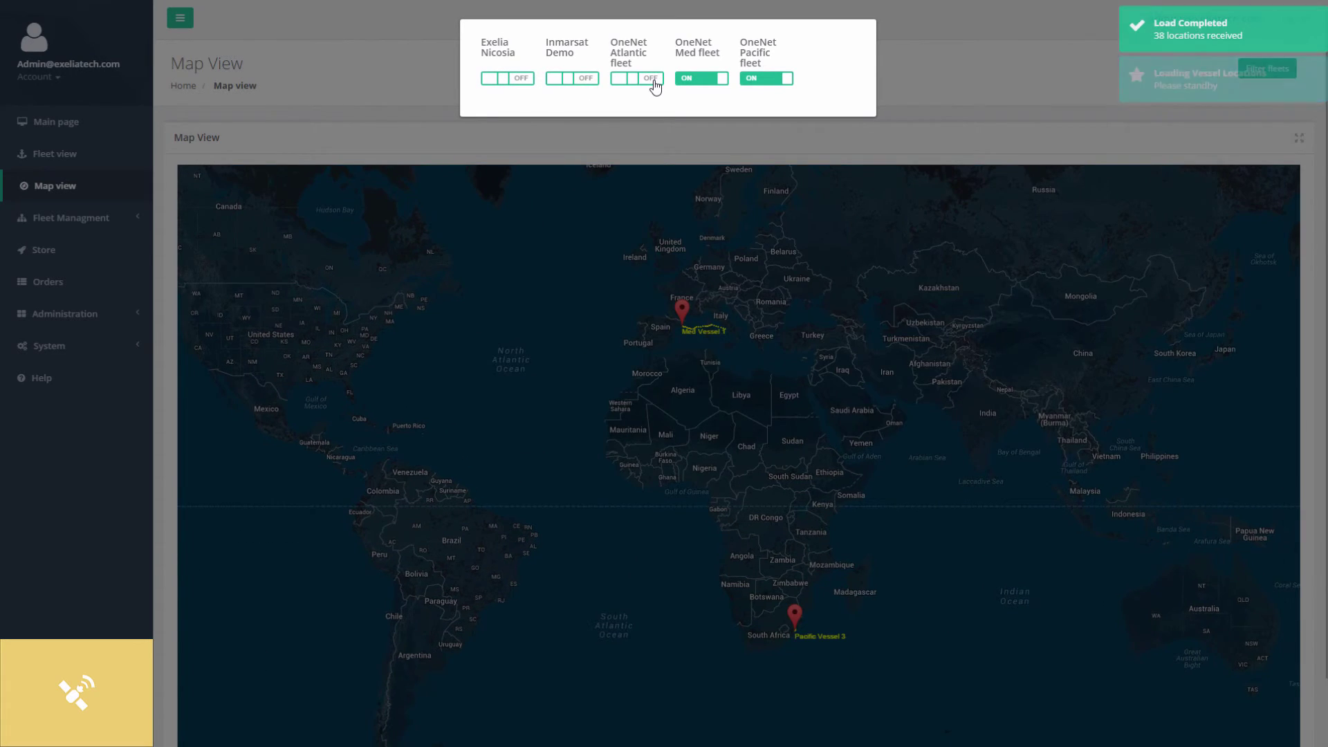
left_click(764, 80)
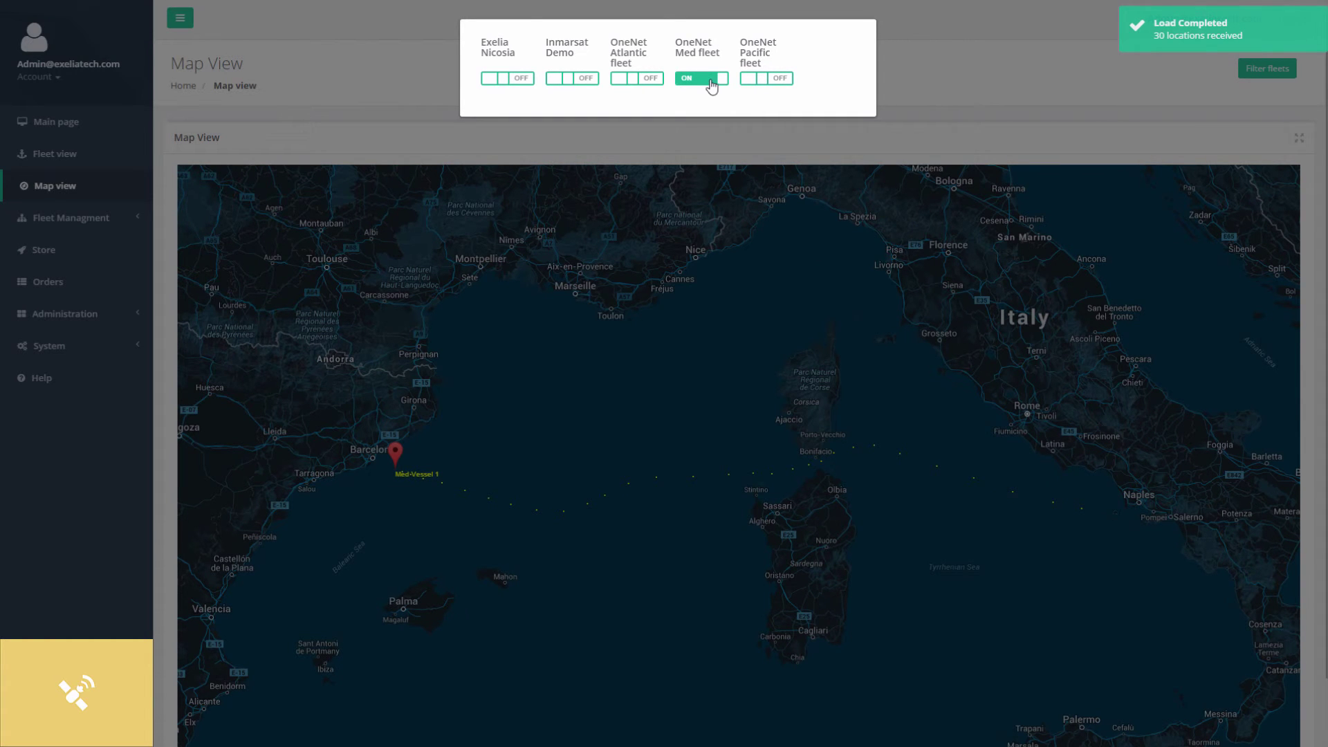
left_click(758, 80)
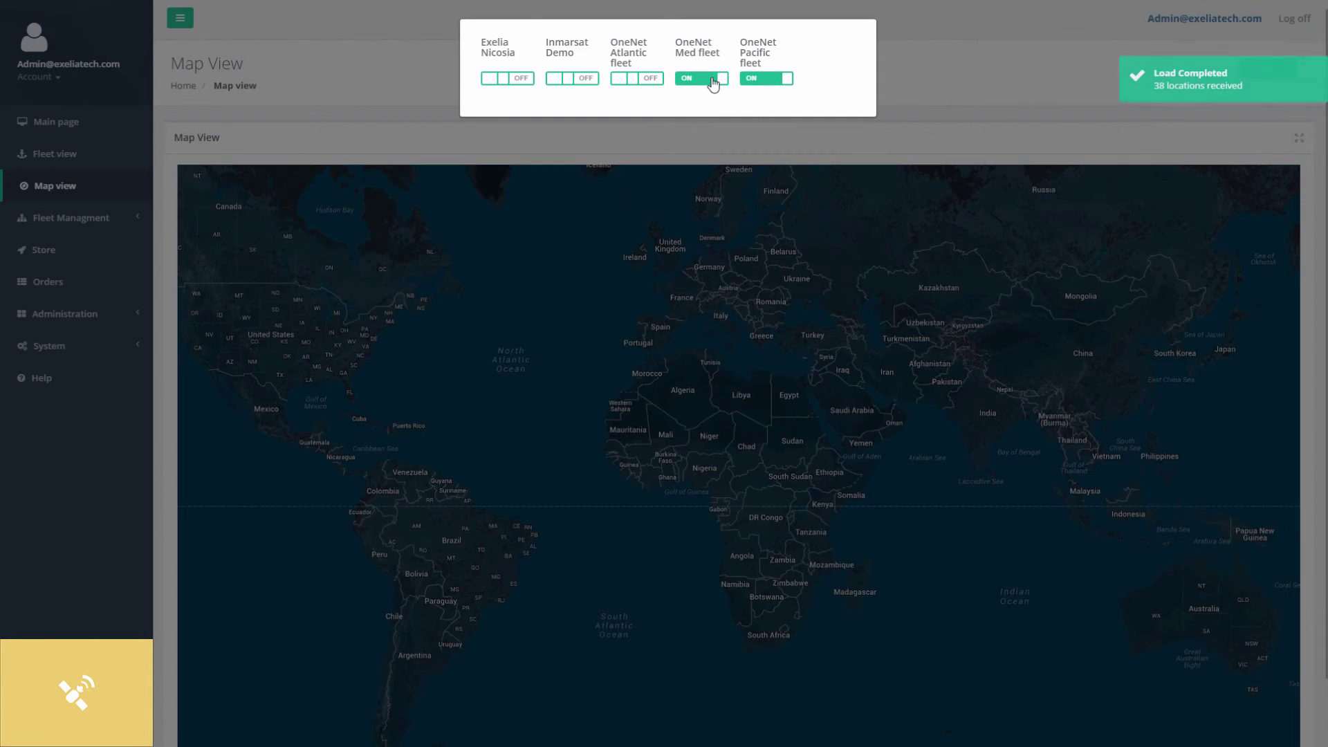
left_click(713, 80)
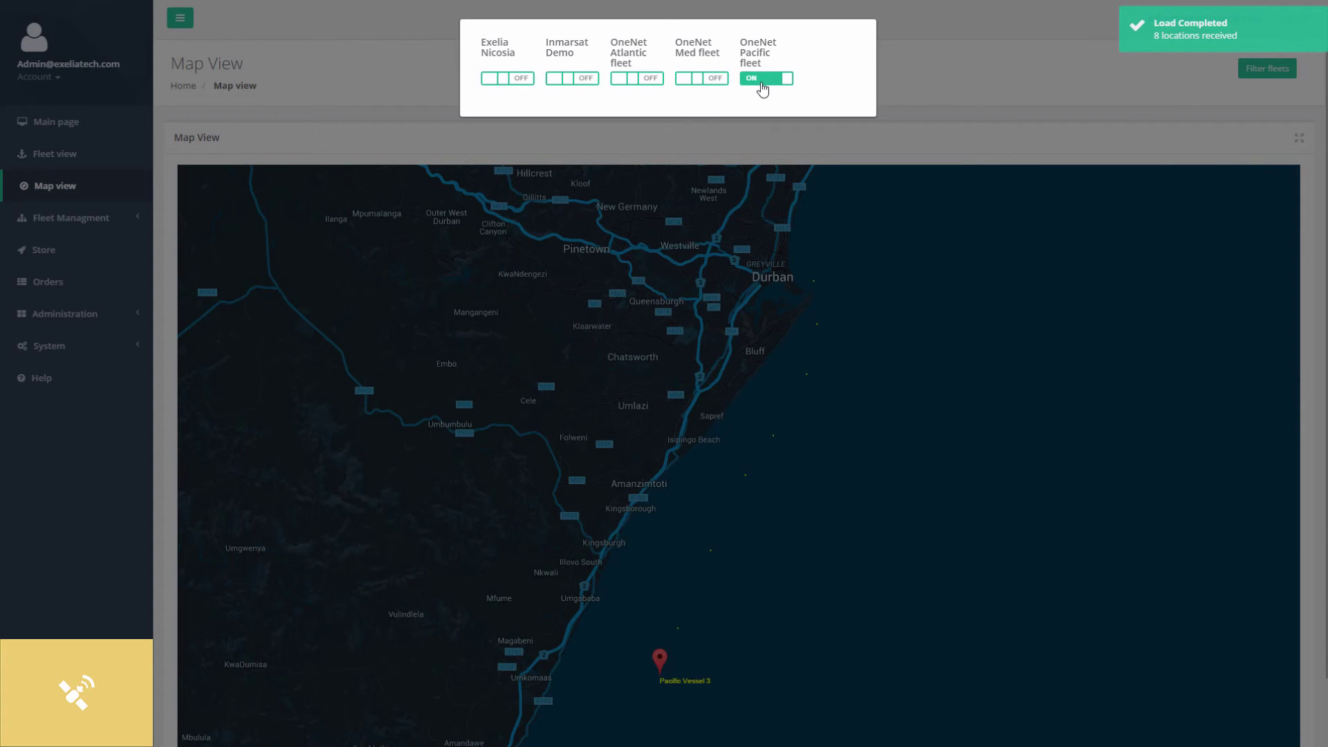
left_click(1016, 142)
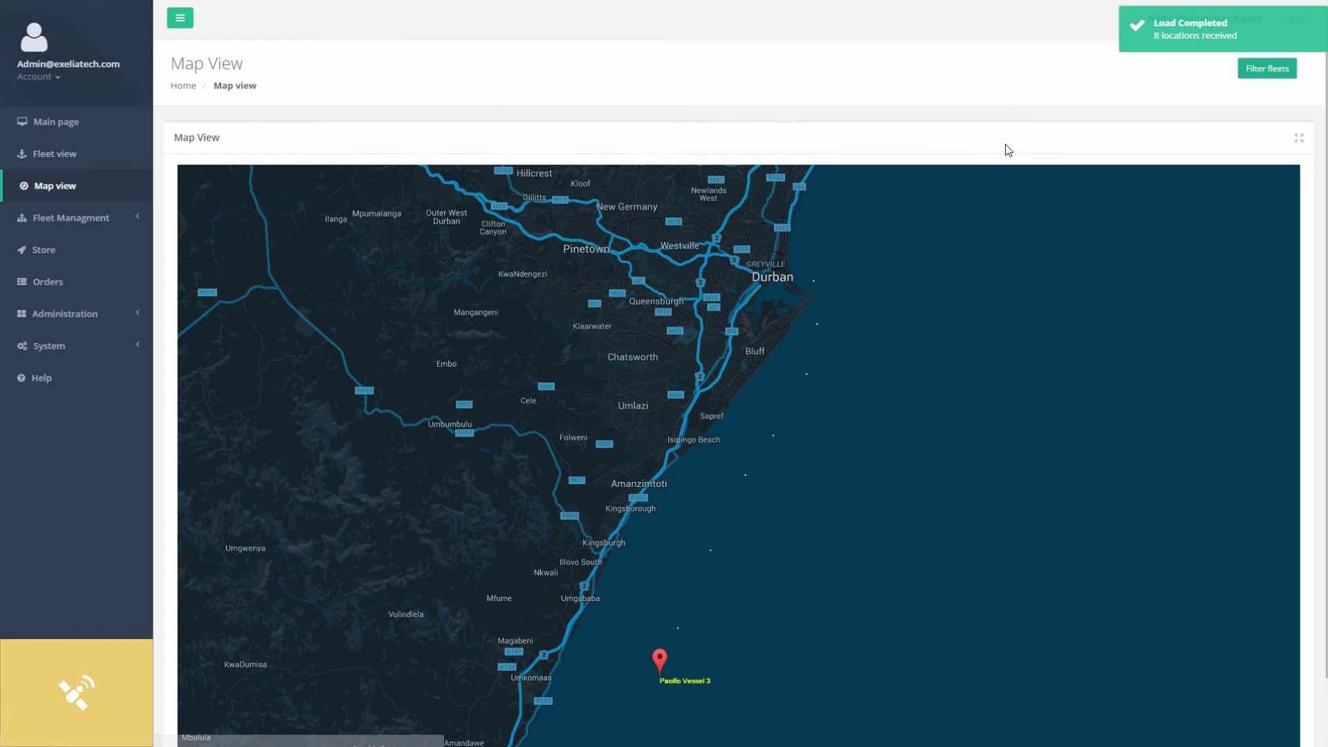
Pan around Pacific Vessel 3, exit map full screen and switch the browser full screen (F11).
left_click_drag(832, 572, 794, 539)
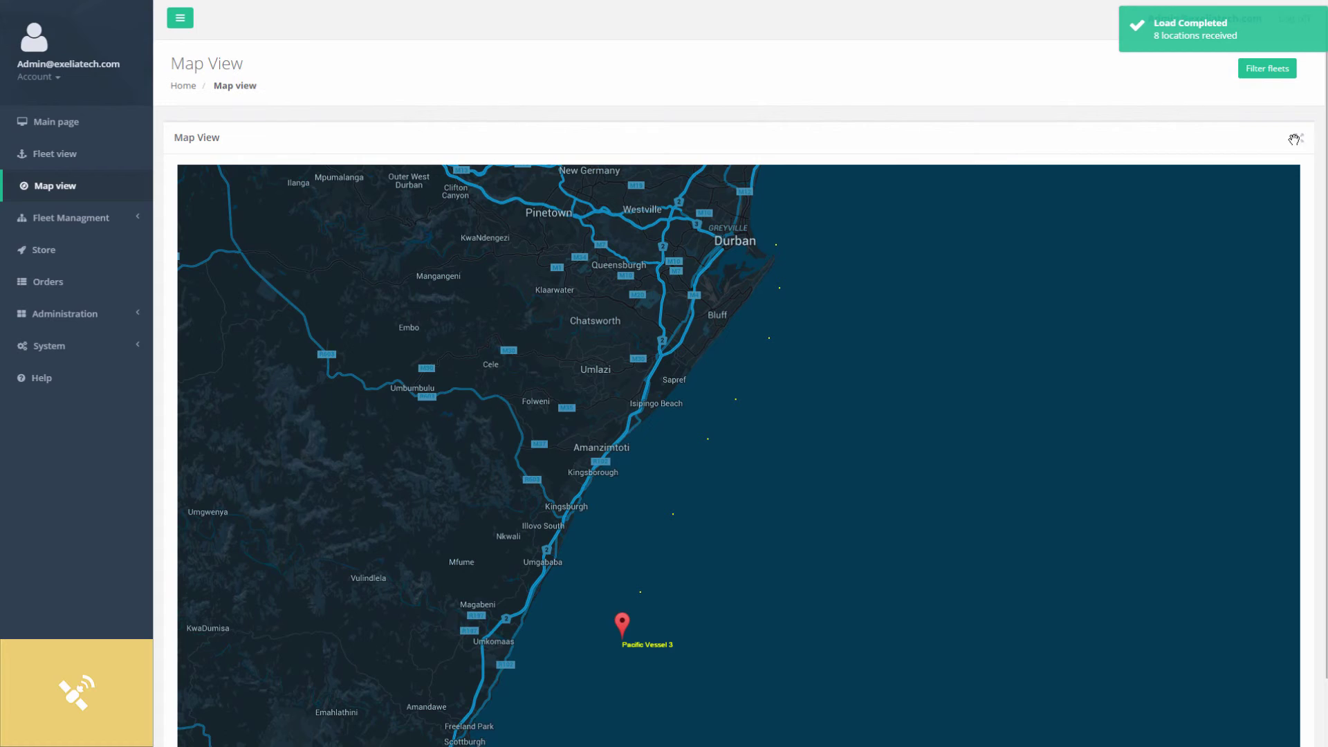
left_click(1299, 138)
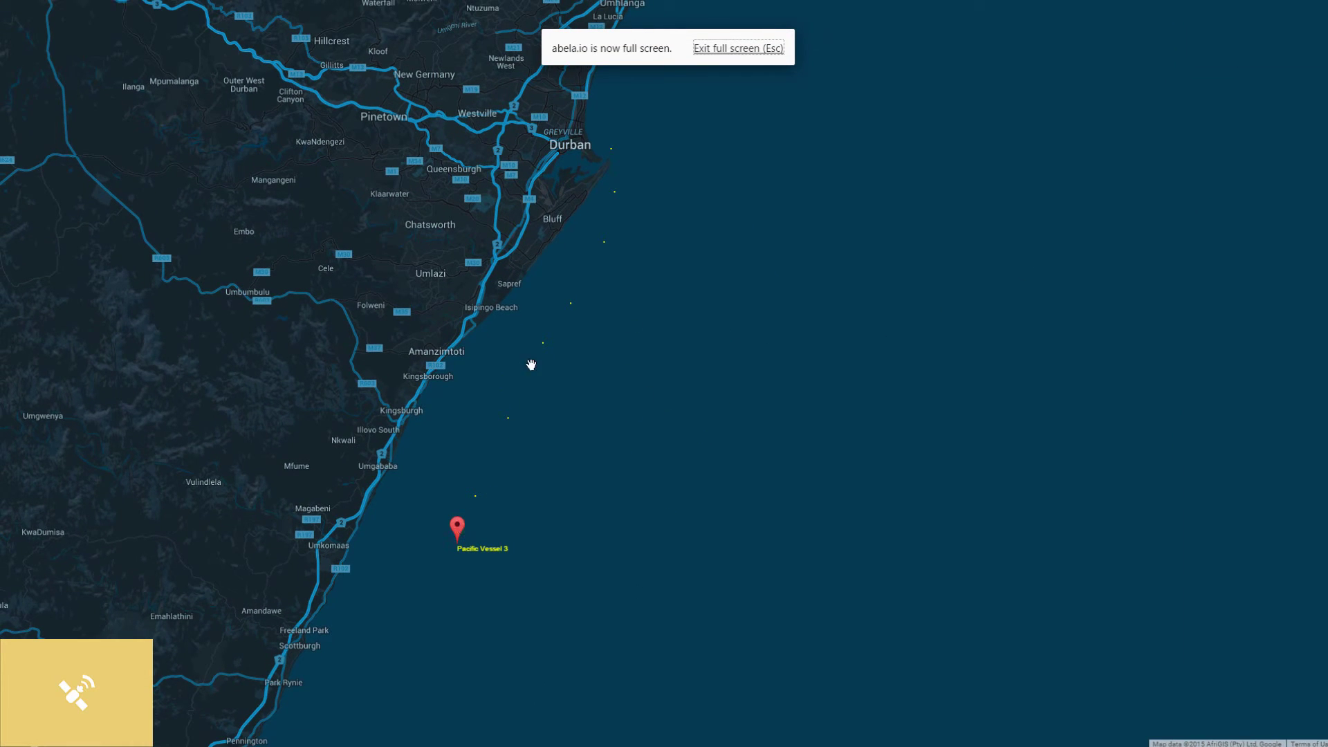
mouse_move(549, 347)
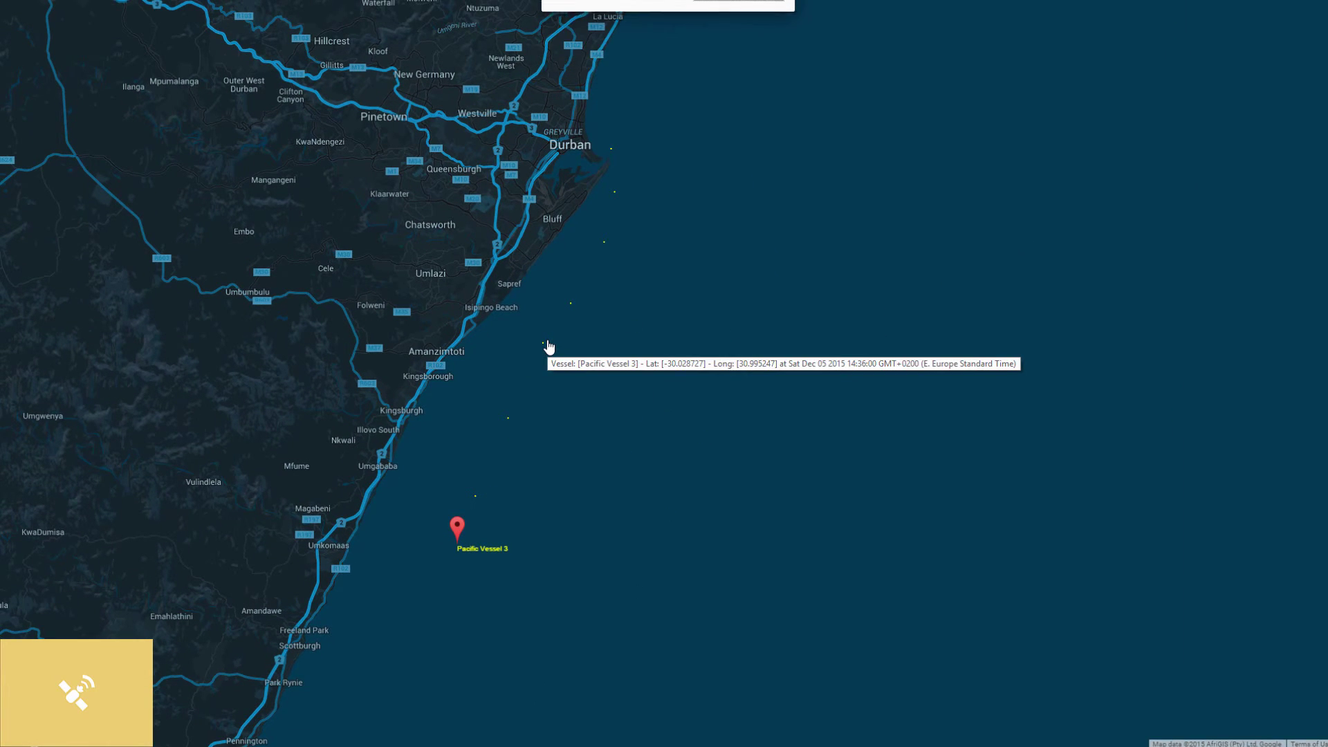
mouse_move(457, 529)
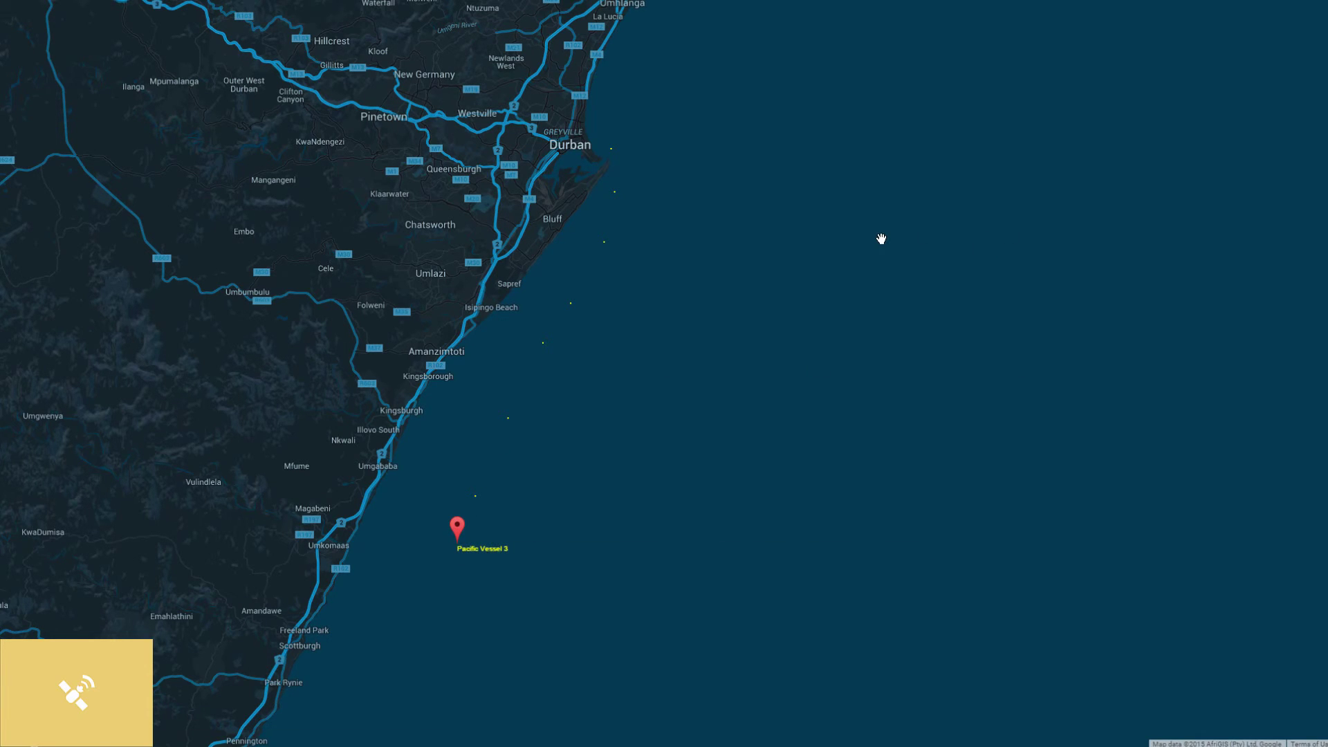
key("Escape")
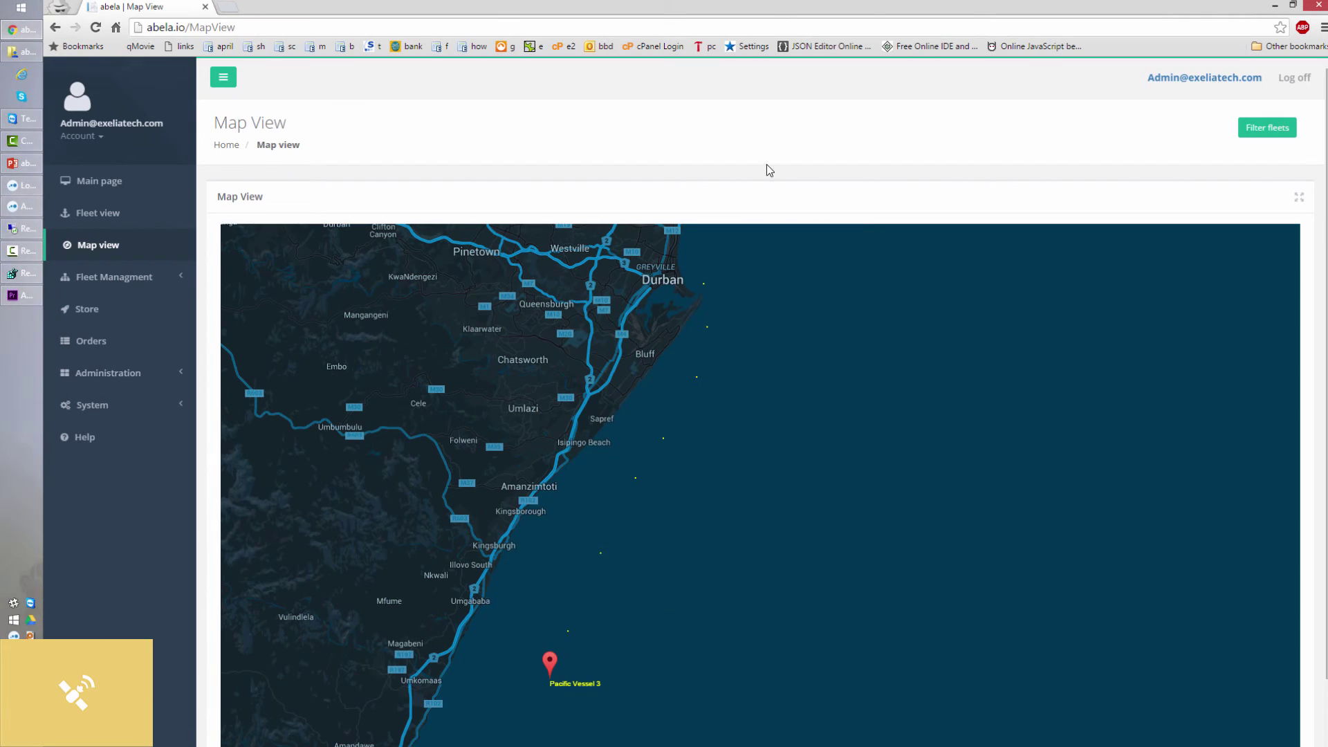
key("F11")
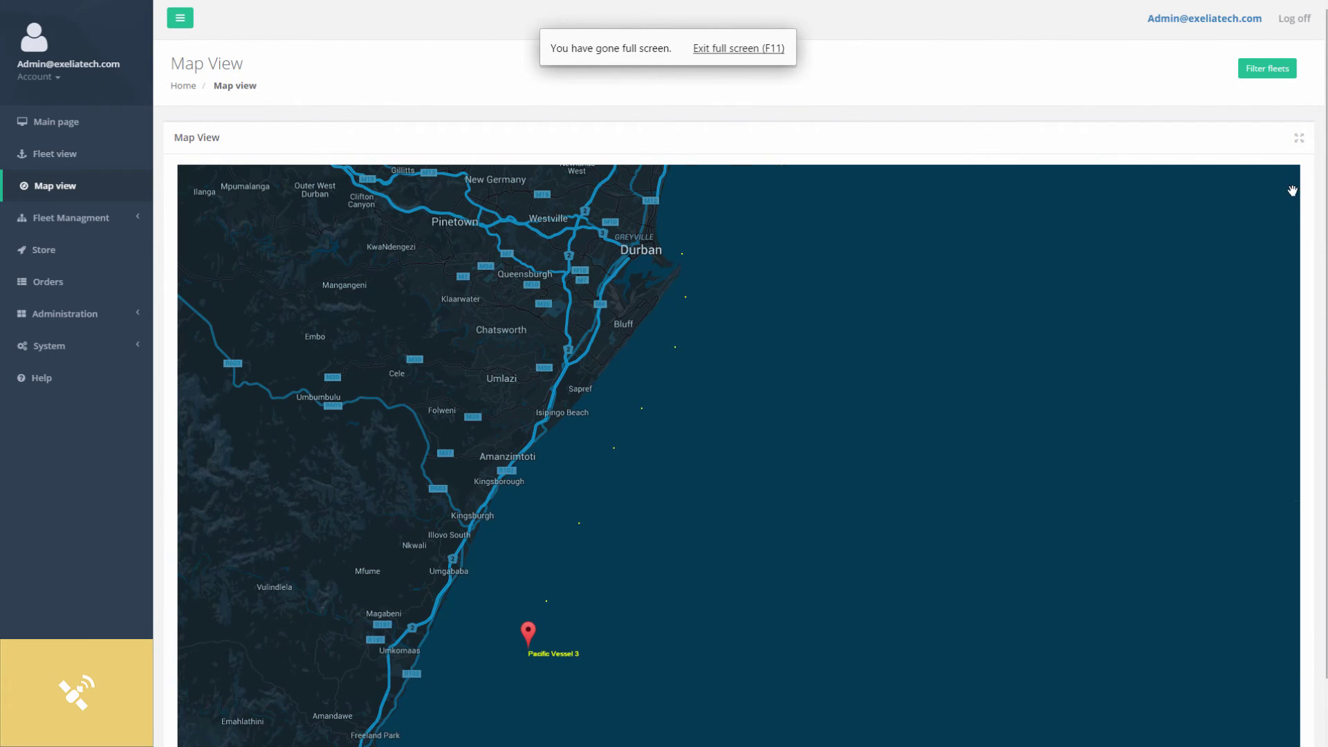
Zoom out, centre Pacific Vessel 3 and view its Client Software and Global Positioning modules.
scroll(1292, 187, "down", 1)
scroll(1310, 207, "down", 1)
mouse_move(1009, 416)
left_mouse_down()
mouse_move(812, 444)
mouse_move(770, 435)
left_mouse_up()
left_click(695, 413)
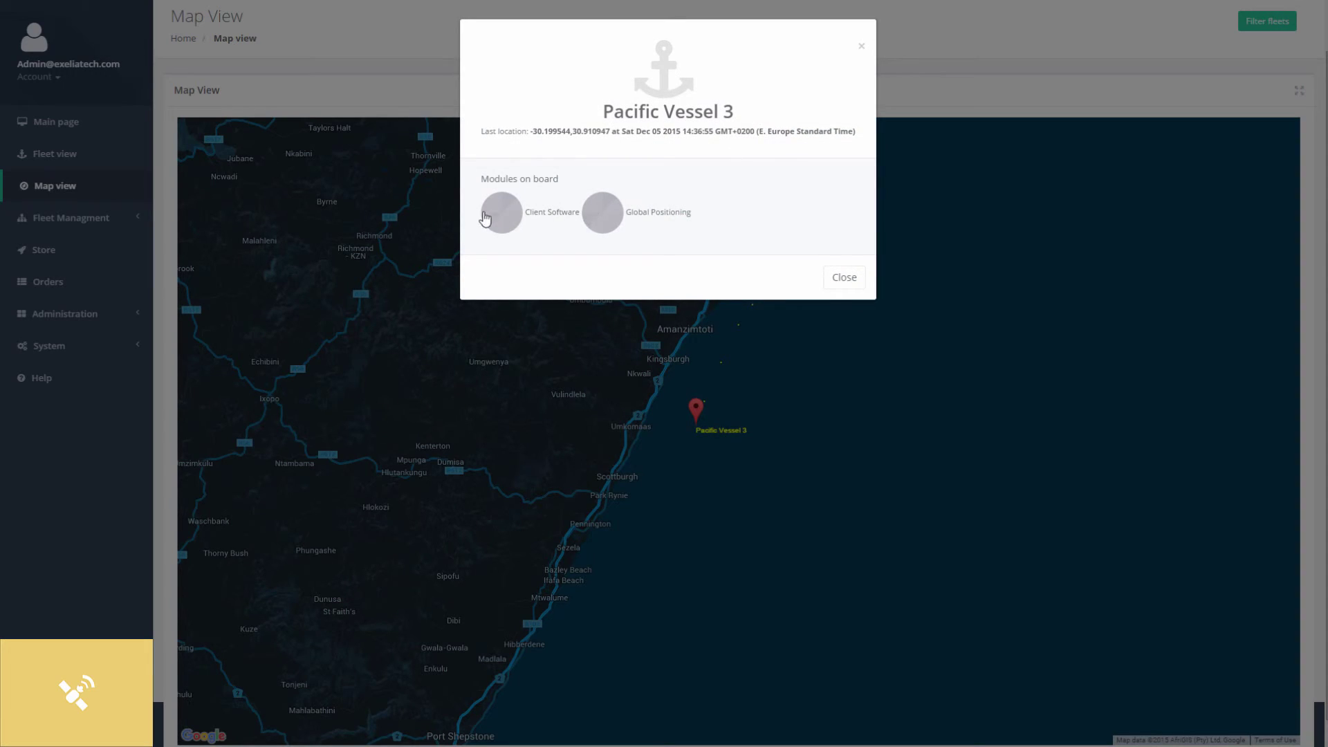
left_click(849, 279)
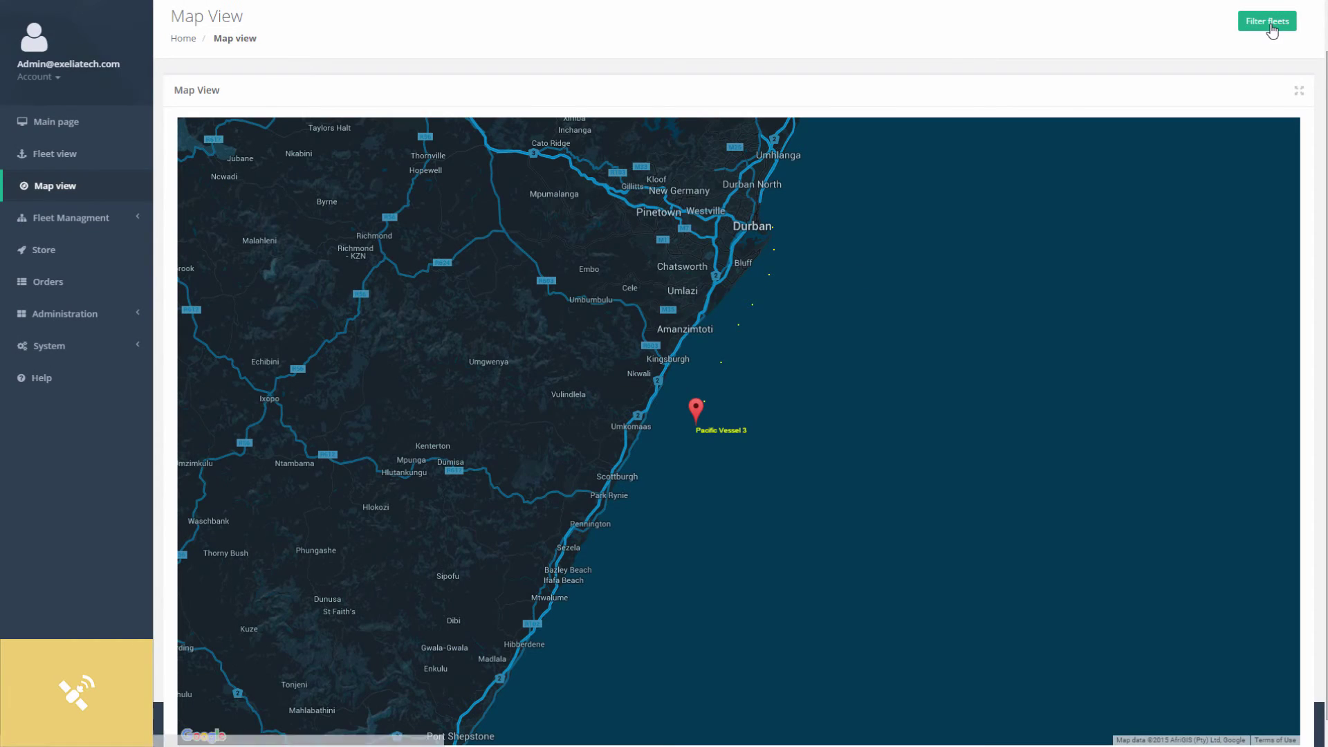
left_click(1267, 21)
Switch the fleet filter to OneNet Atlantic on and OneNet Pacific off.
left_click(649, 81)
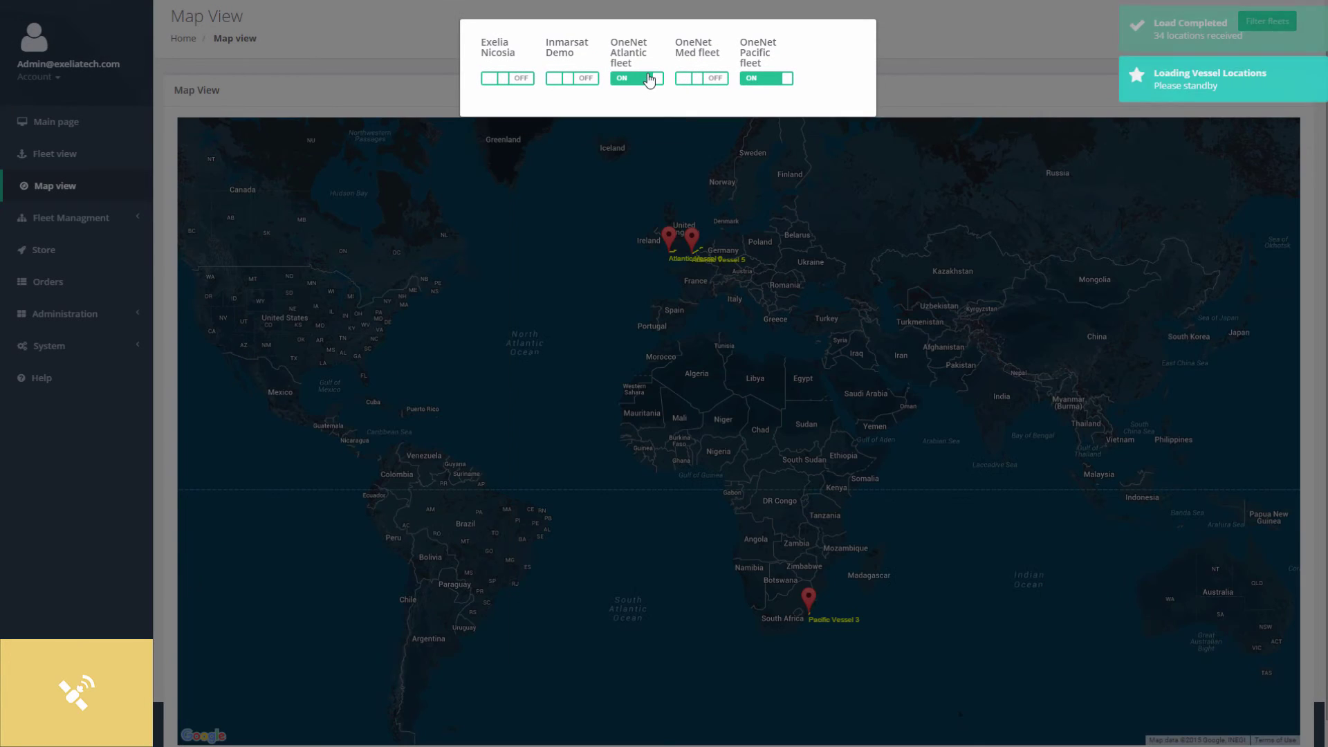
left_click(764, 87)
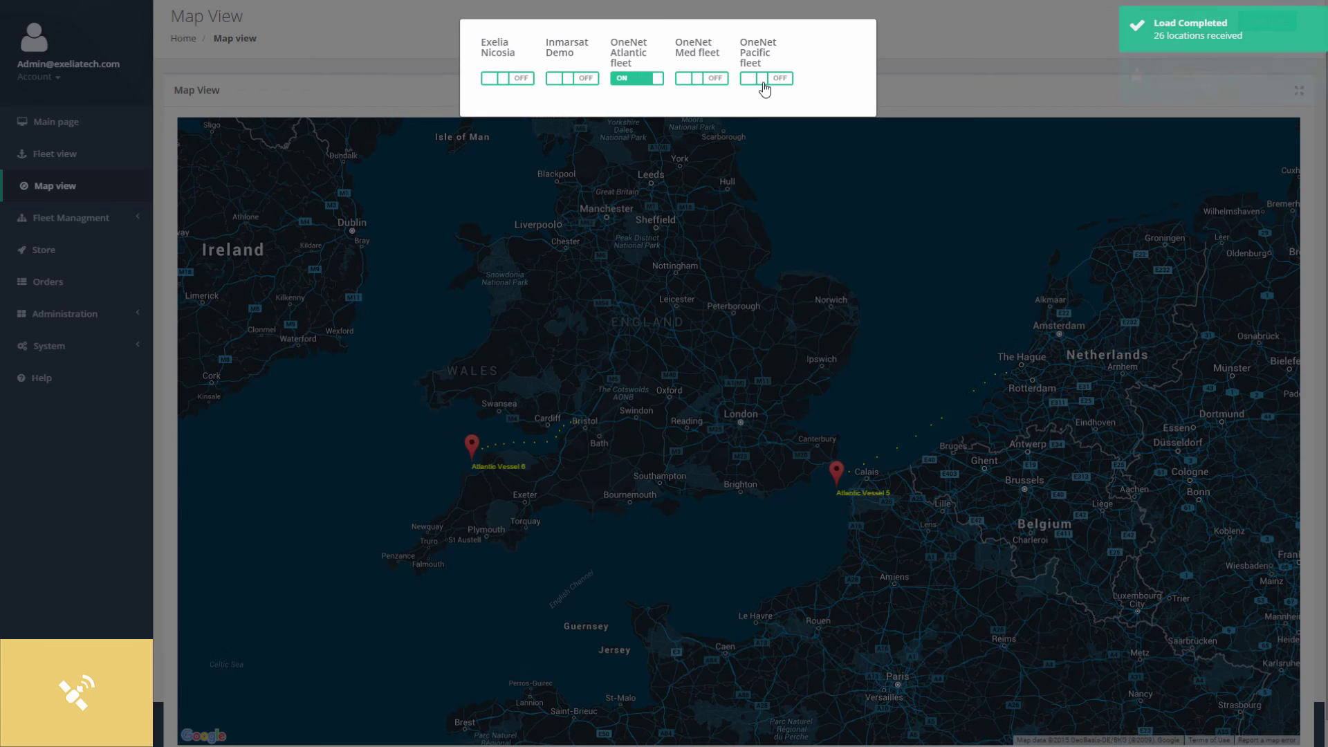
left_click(934, 111)
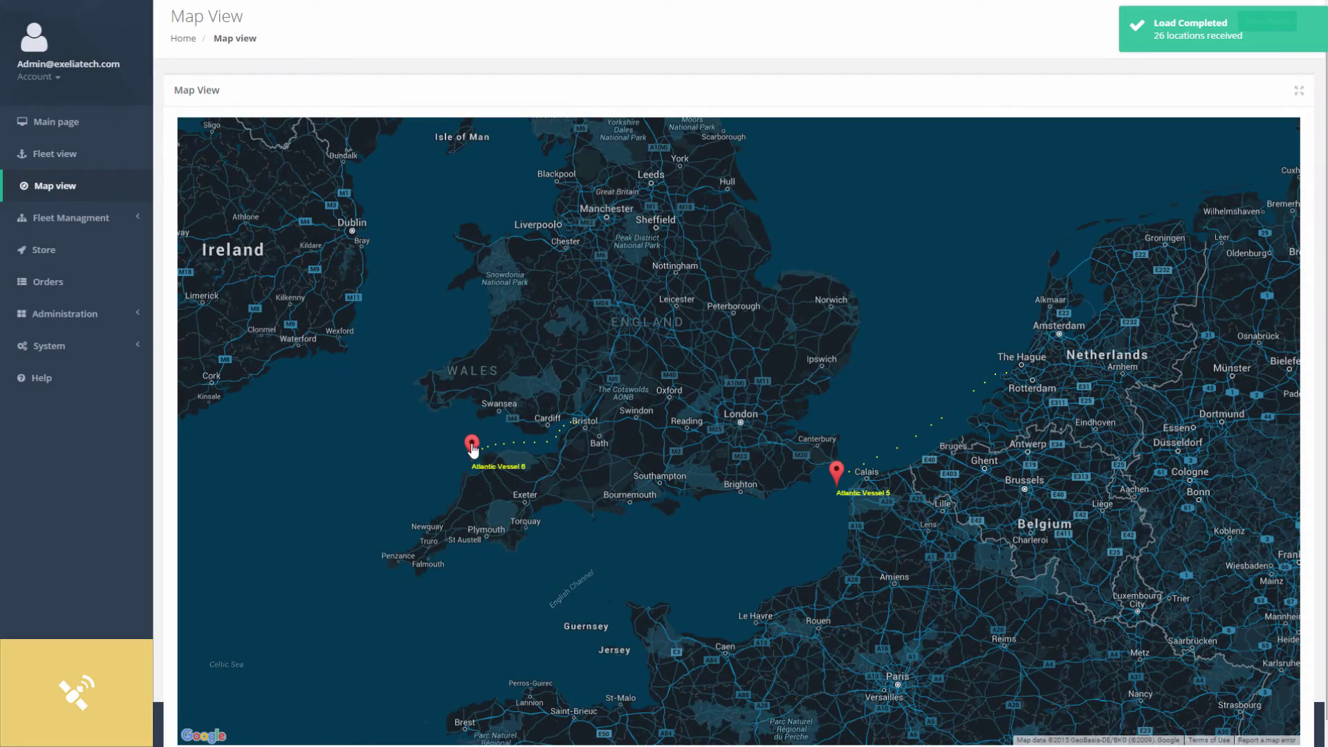
View Atlantic Vessel 6's and Atlantic Vessel 5's details, then reload Map view.
left_click(472, 446)
left_click(845, 365)
left_click(837, 472)
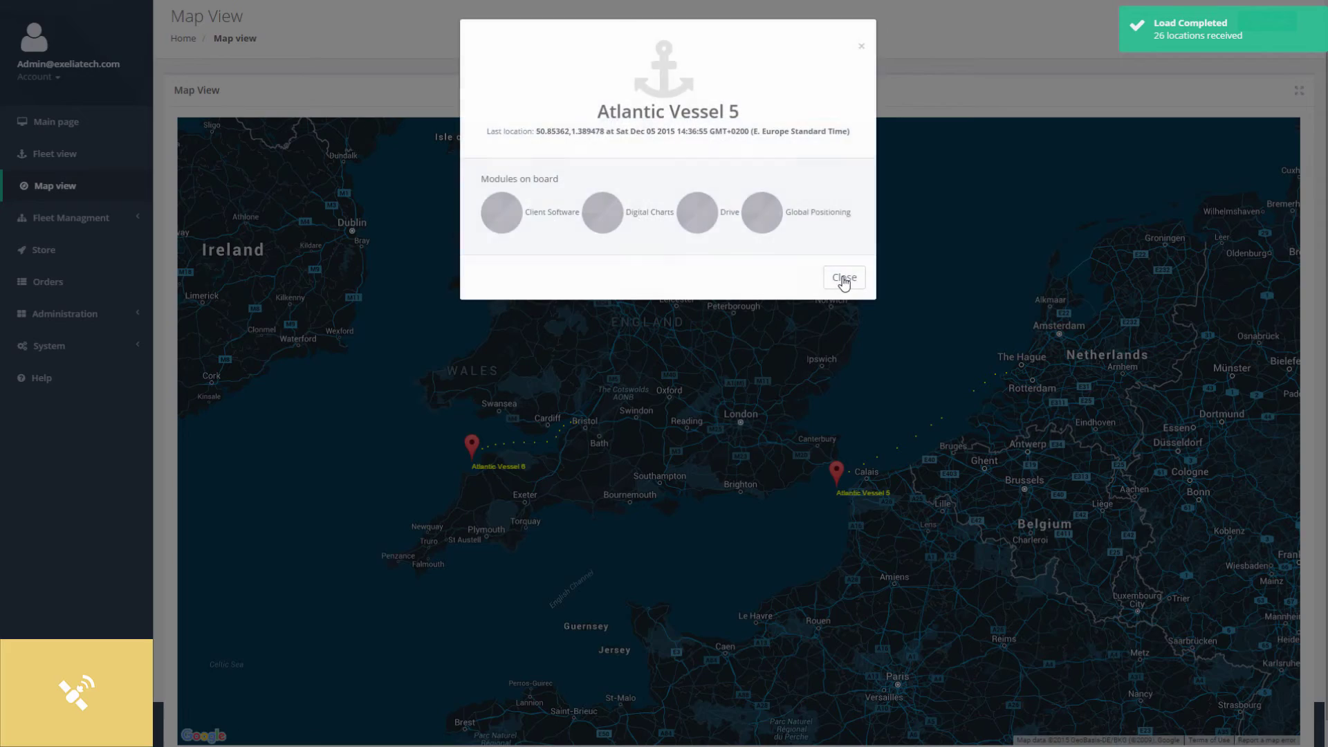
left_click(841, 280)
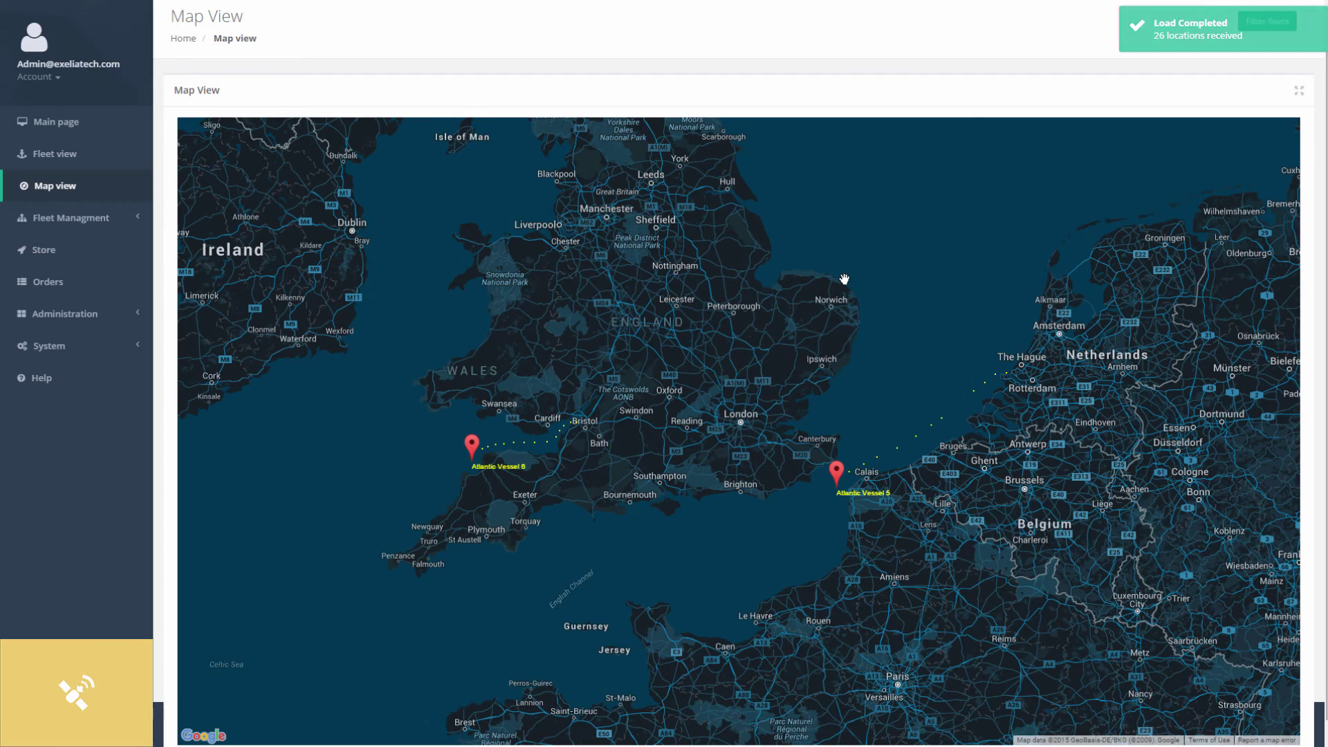
left_click(75, 199)
Open the realtime server Logger under System, then log off the account.
left_click(65, 345)
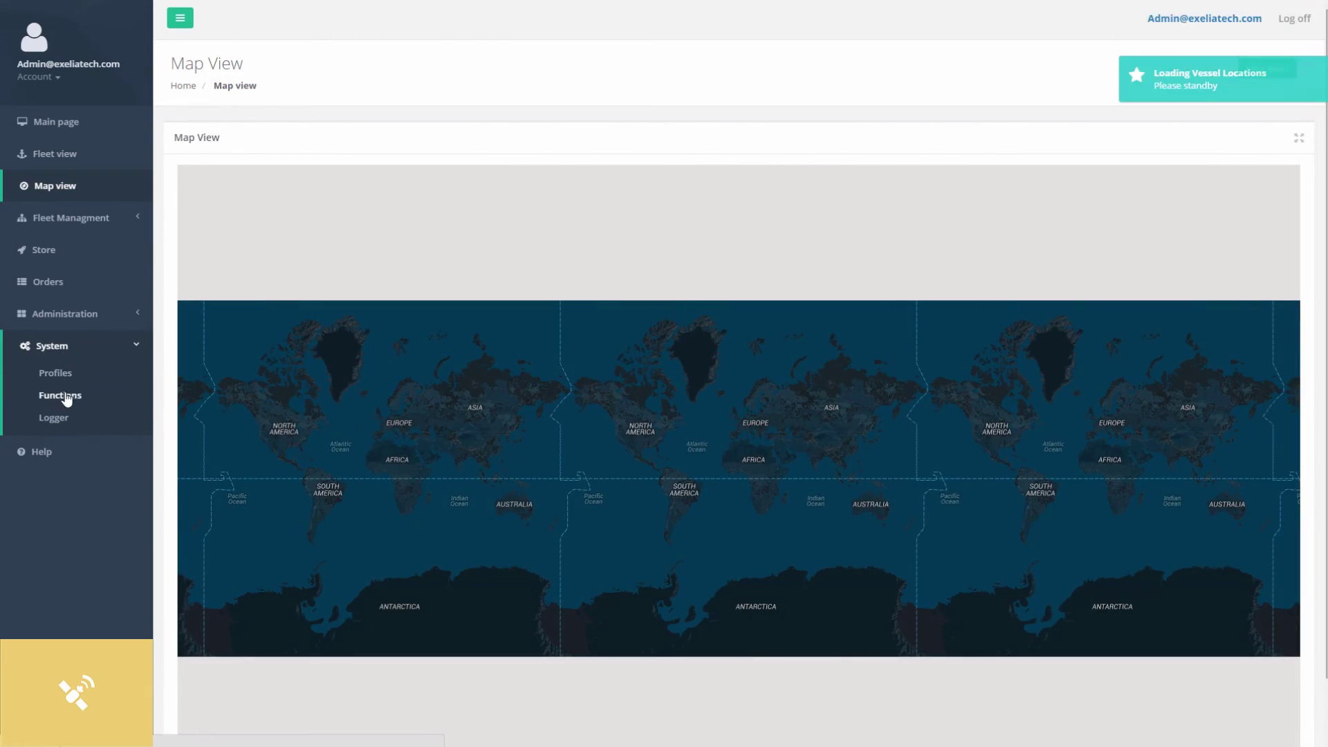
left_click(62, 419)
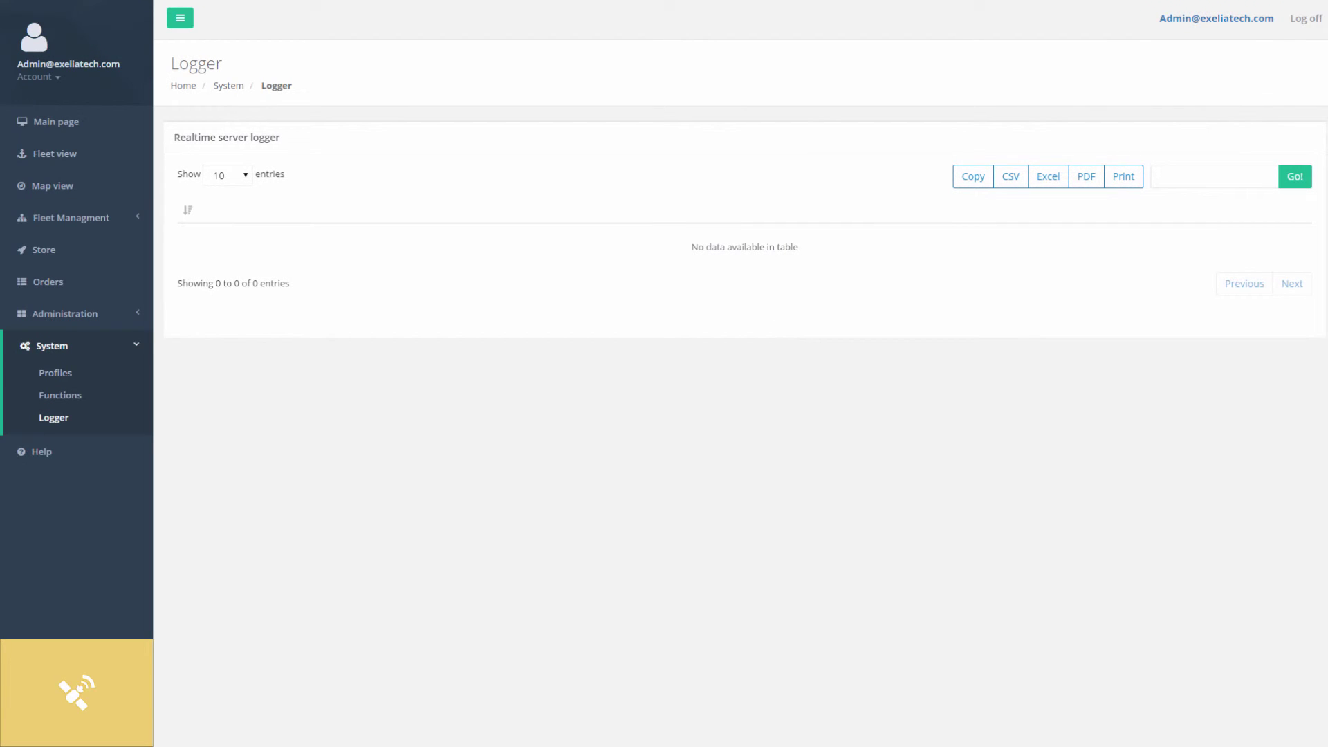
left_click(1306, 19)
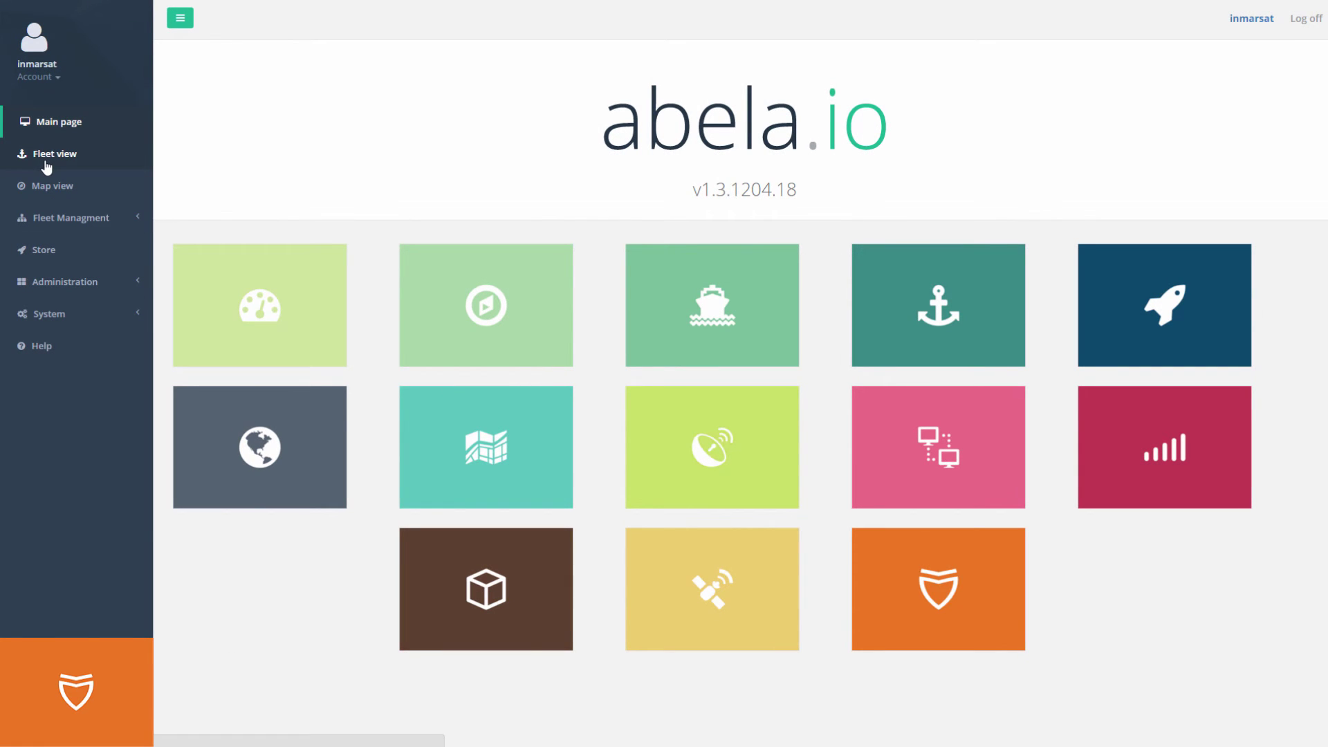
Enable Antivirus Updates with Auto Update on Inmarsat Demo 2 and reload the vessel page.
left_click(138, 164)
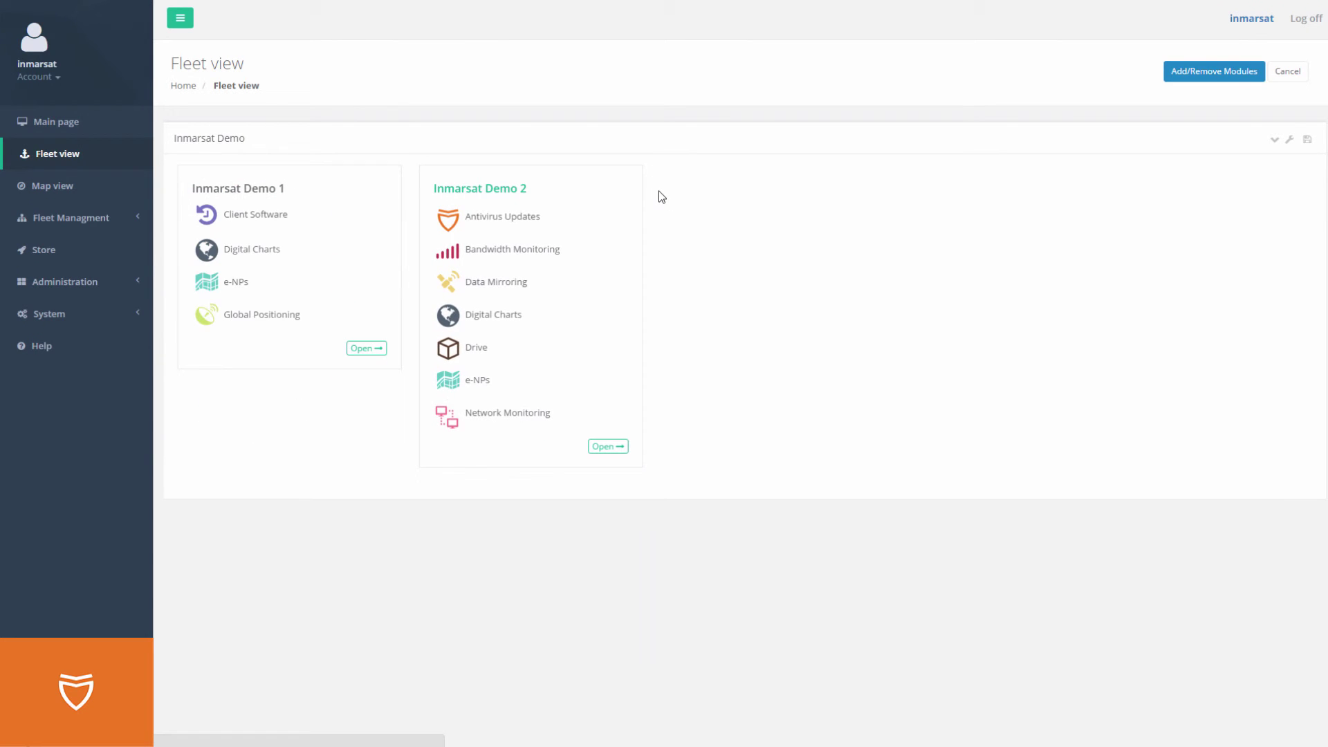
left_click(661, 196)
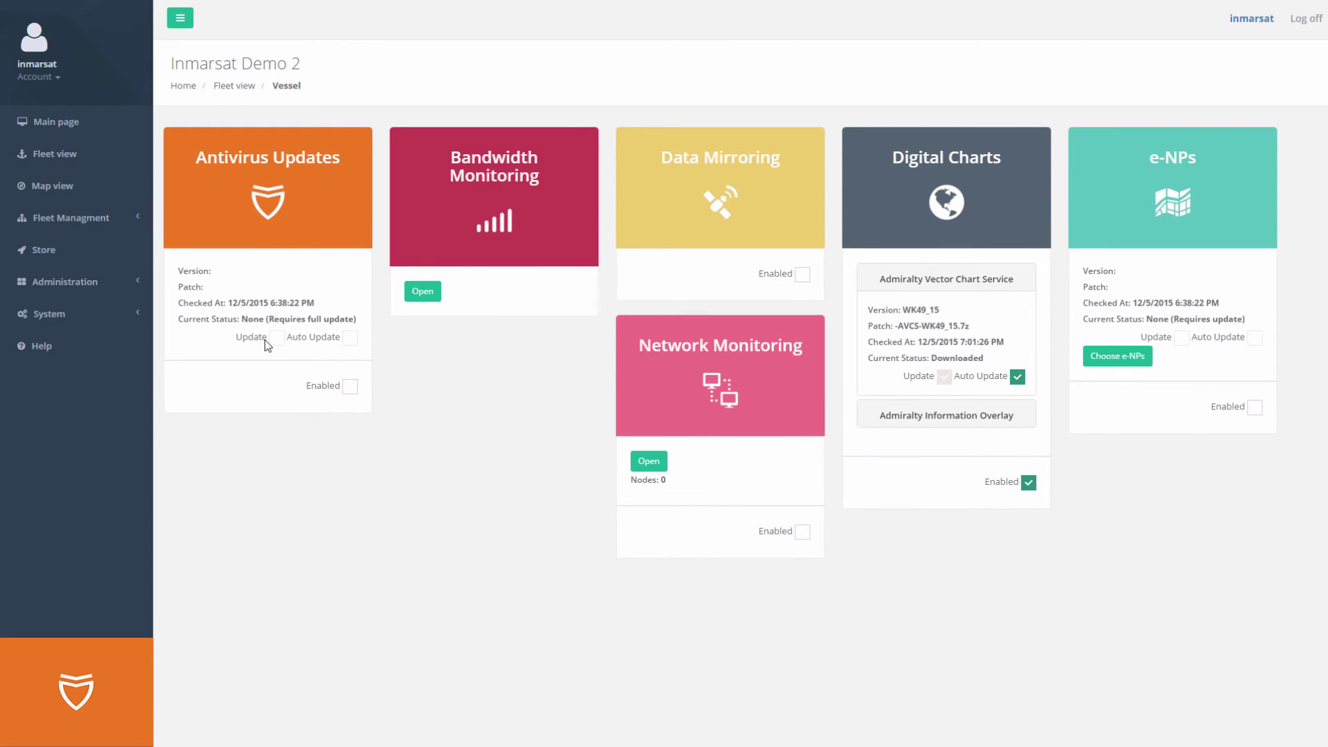
left_click(350, 386)
left_click(350, 337)
right_click(325, 442)
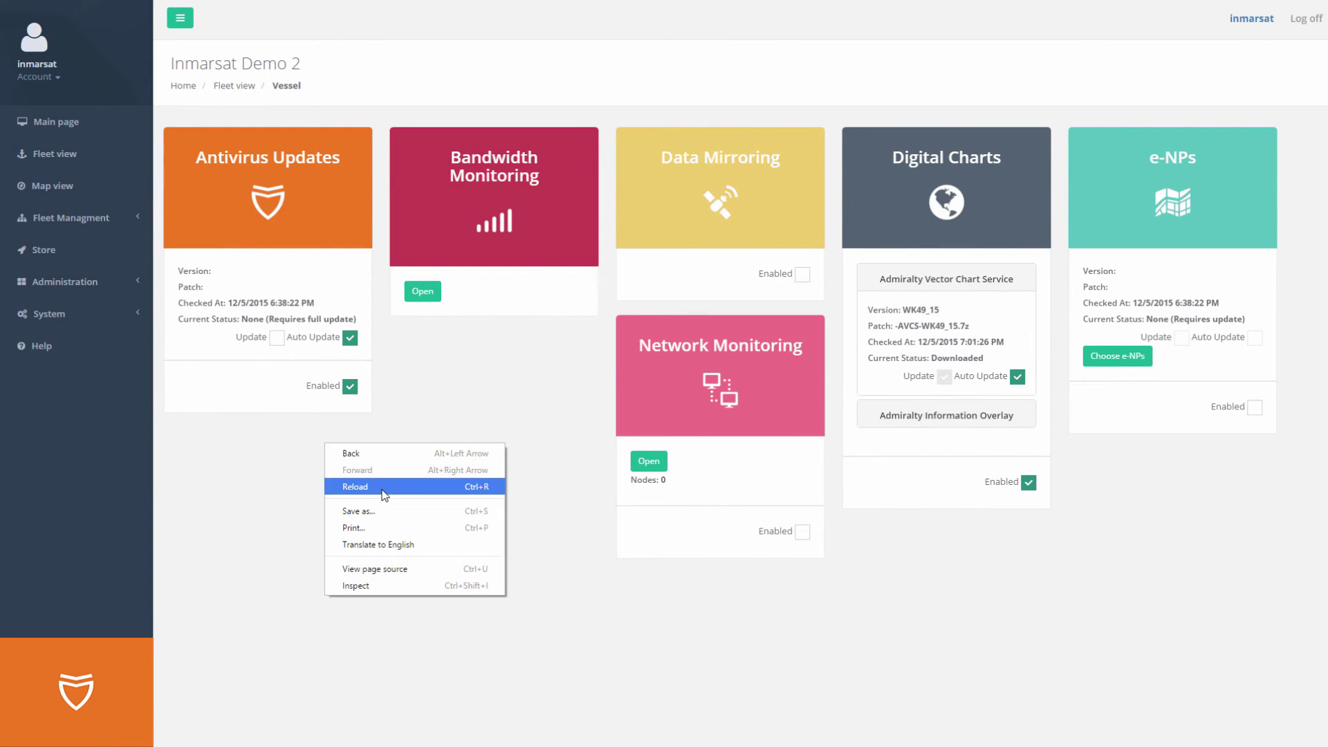
left_click(380, 492)
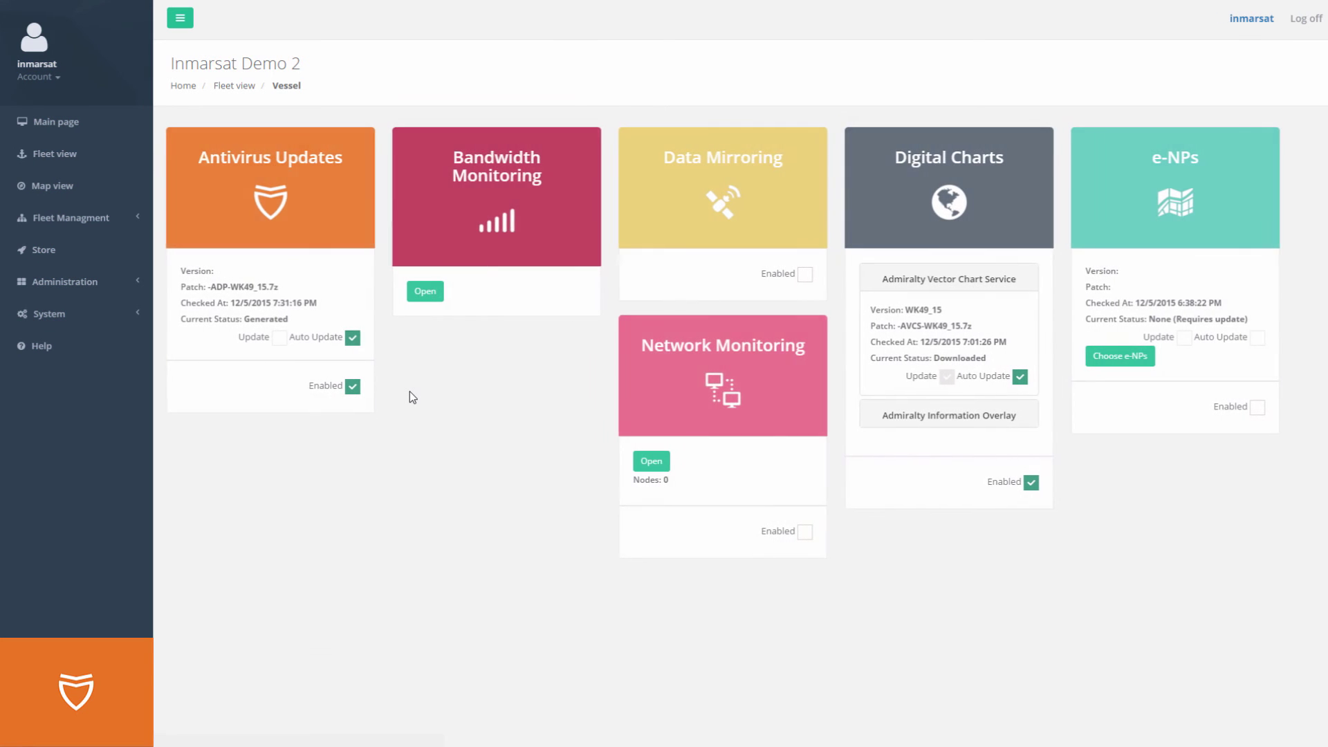
Highlight the generated ADP-WK49_15.7z patch name, then return to the main dashboard.
left_click_drag(209, 288, 289, 285)
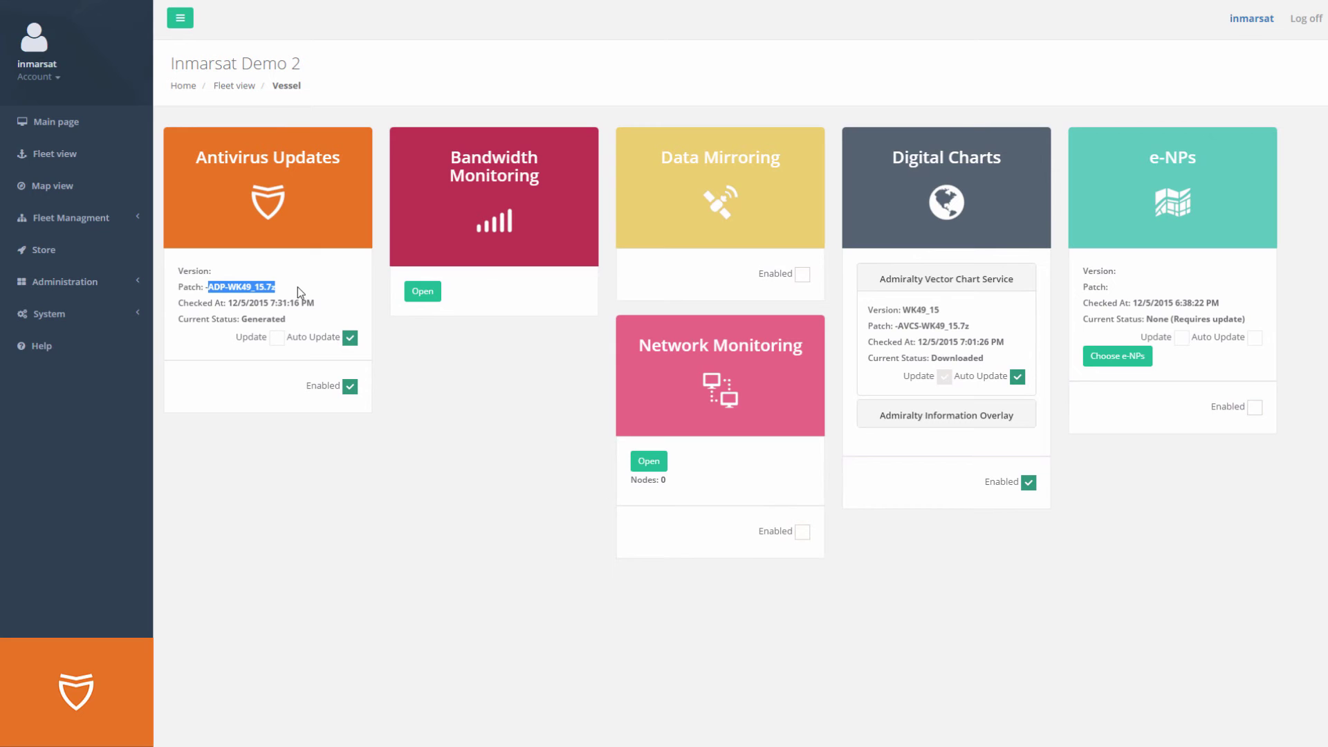
left_click(274, 285)
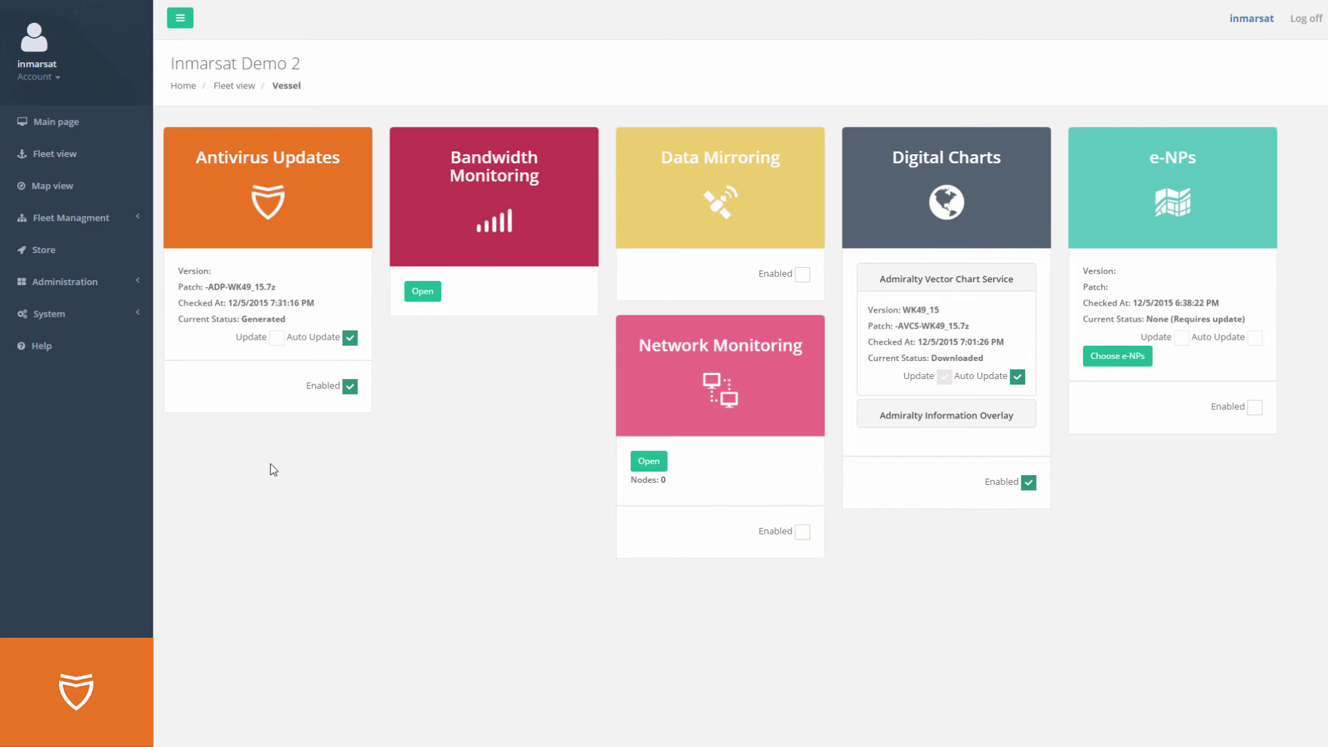
left_click(43, 131)
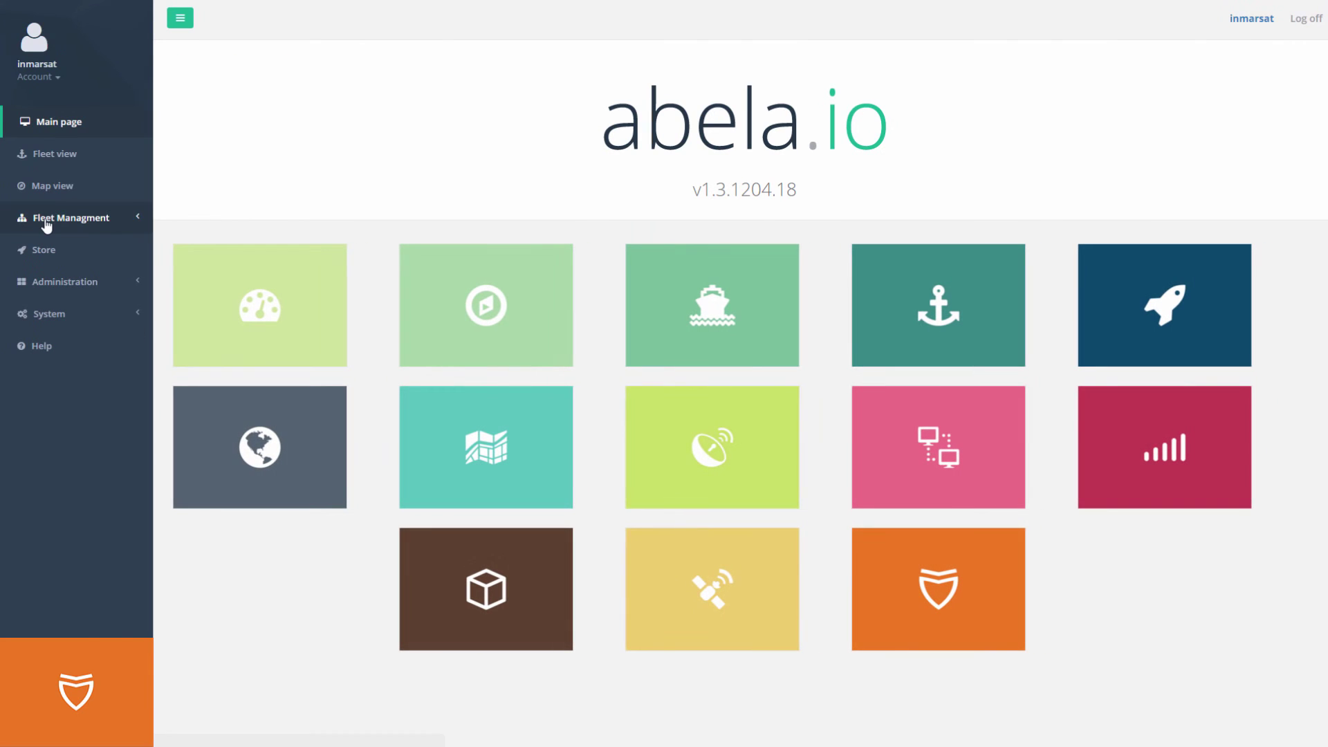
Open Inmarsat Demo 2's details from Fleet Management, then open the server logger under System.
left_click(46, 220)
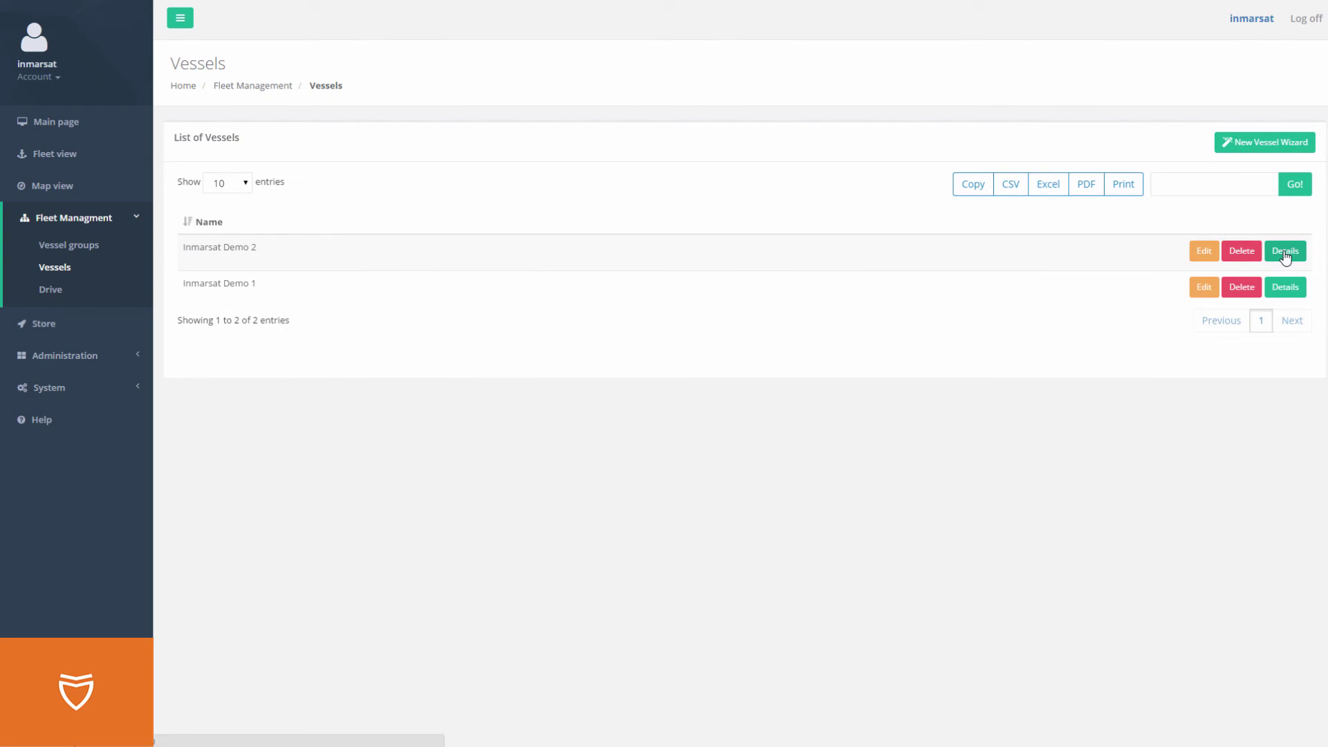
left_click(1285, 253)
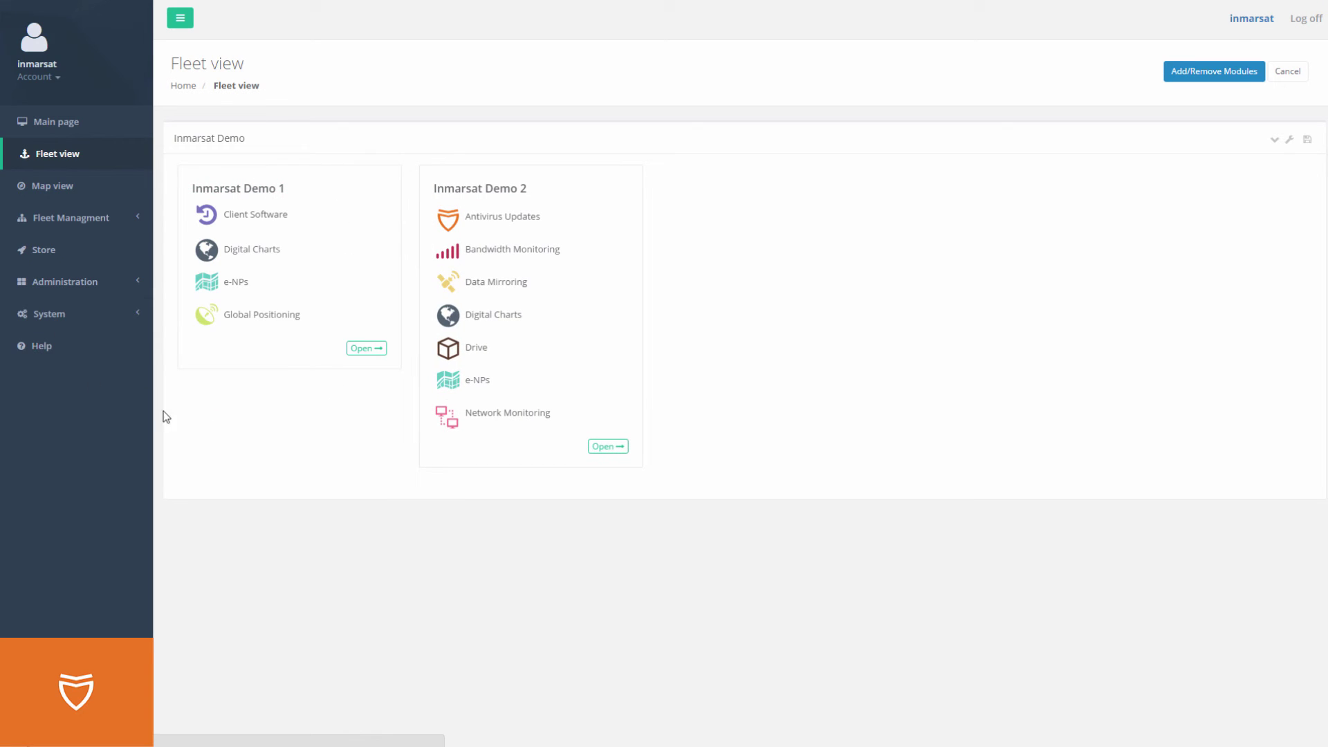
left_click(55, 315)
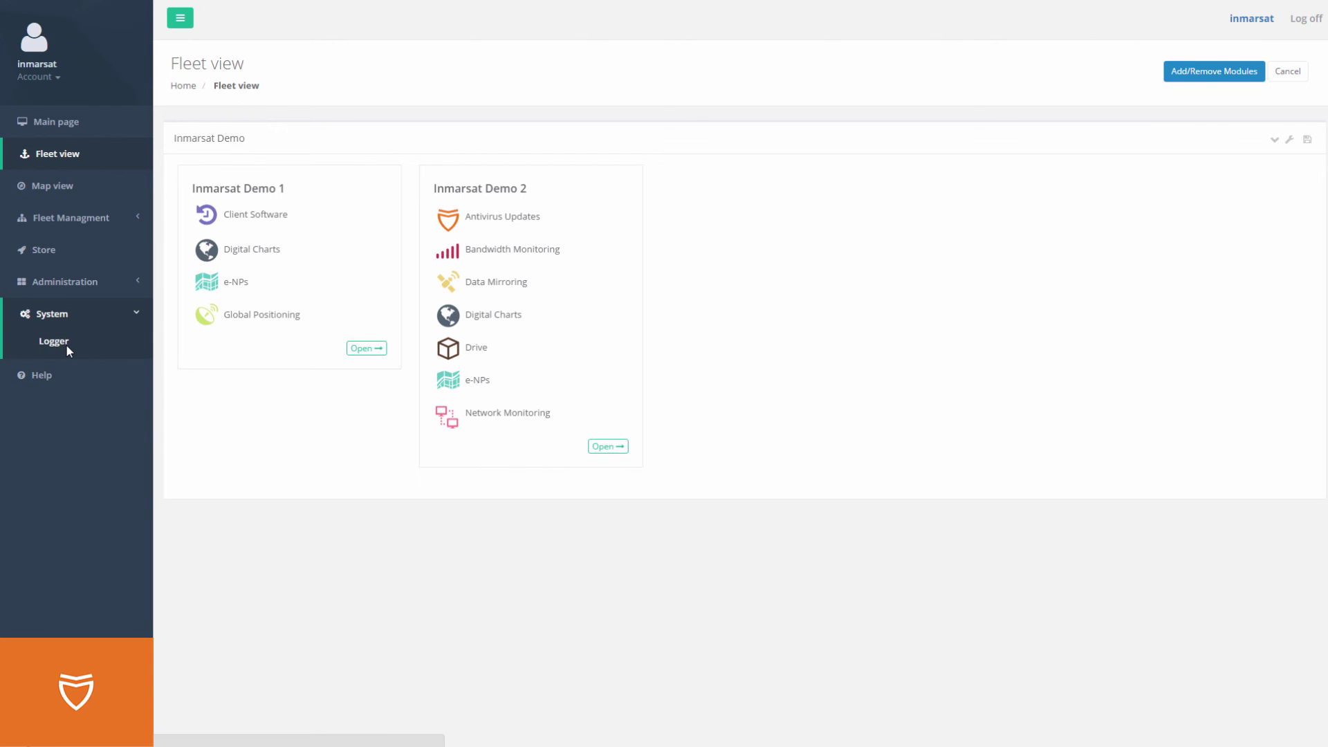
left_click(66, 346)
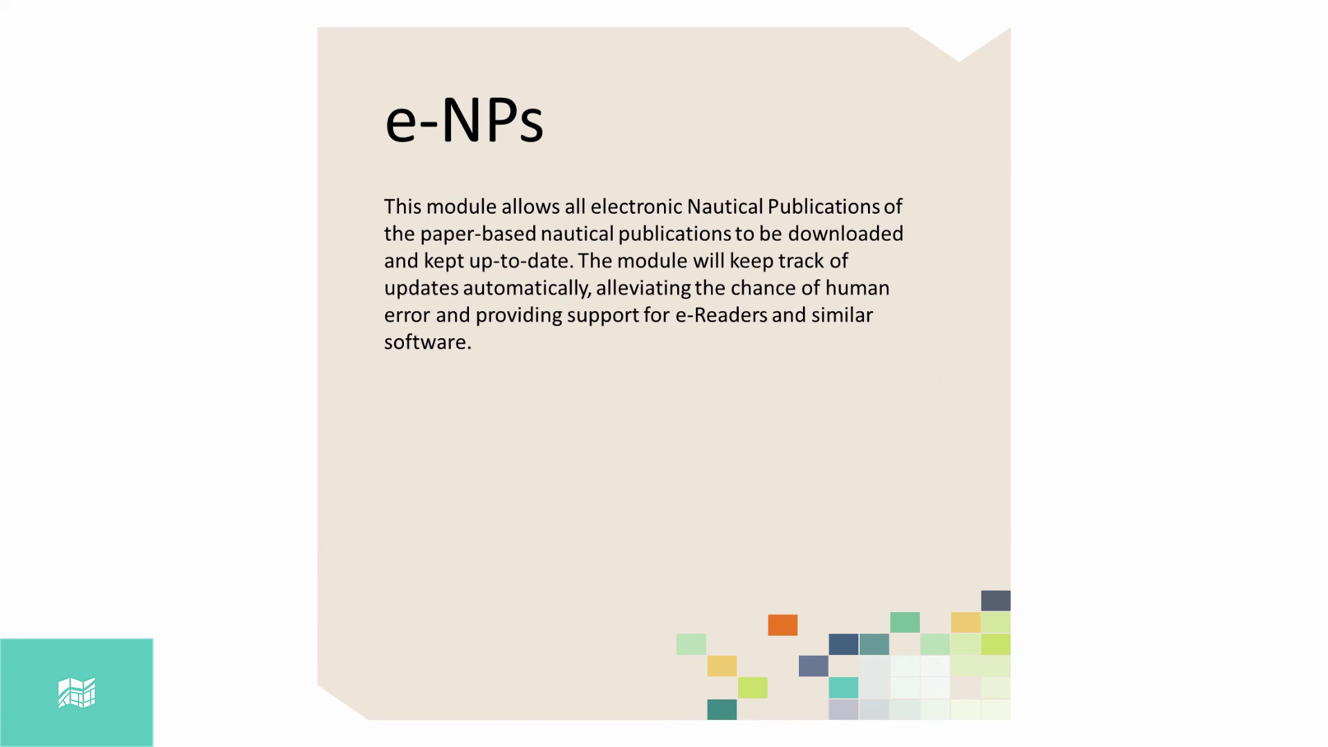
Go back to the Fleet view showing both Inmarsat Demo vessels and their modules.
left_click(54, 164)
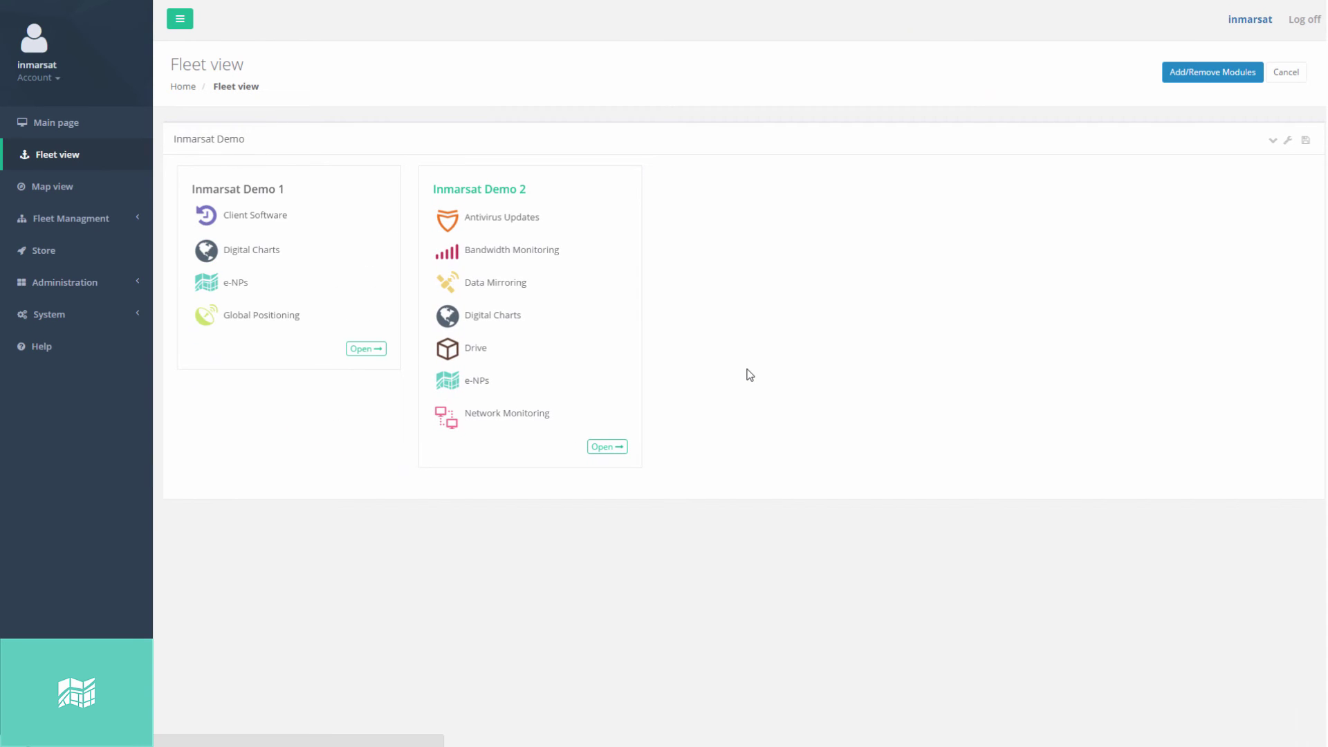
On Inmarsat Demo 2, review the e-NPs list, update the PDFs, and tick Update on the e-NPs card.
left_click(608, 446)
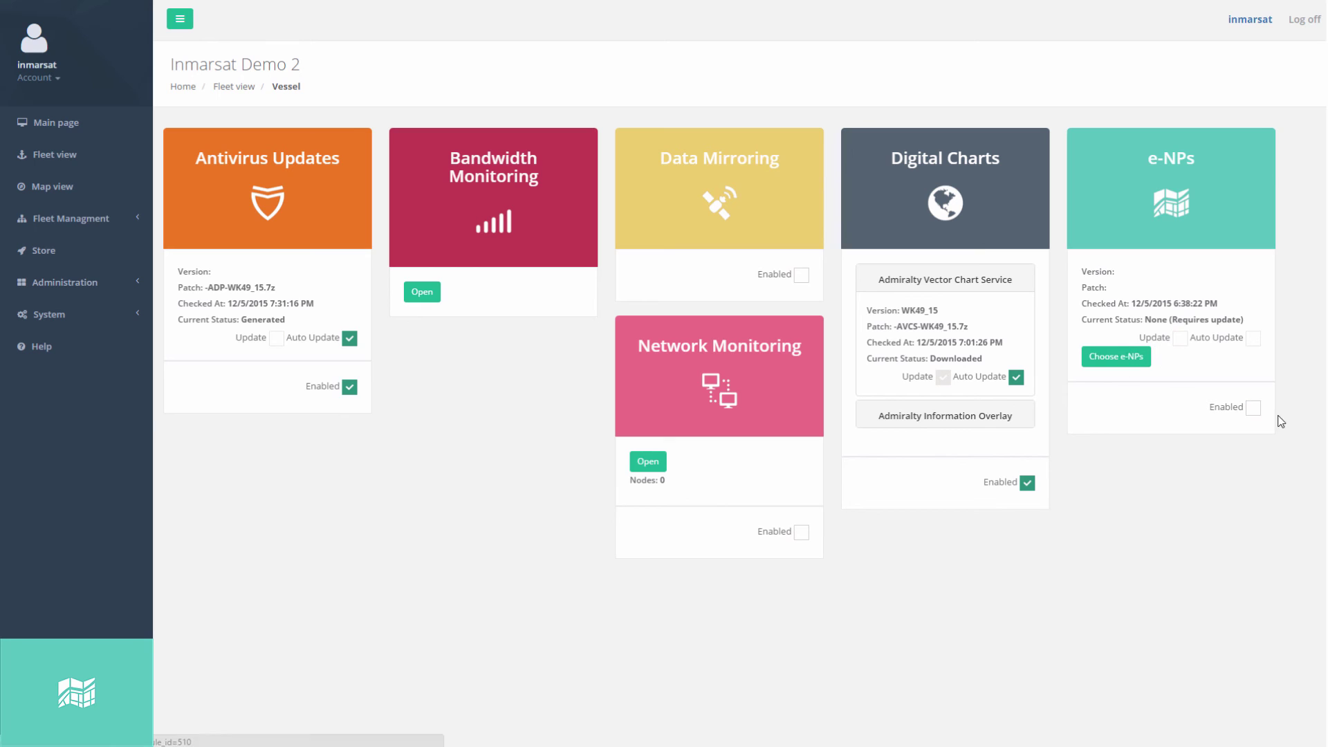
left_click(1117, 361)
scroll(816, 353, "down", 10)
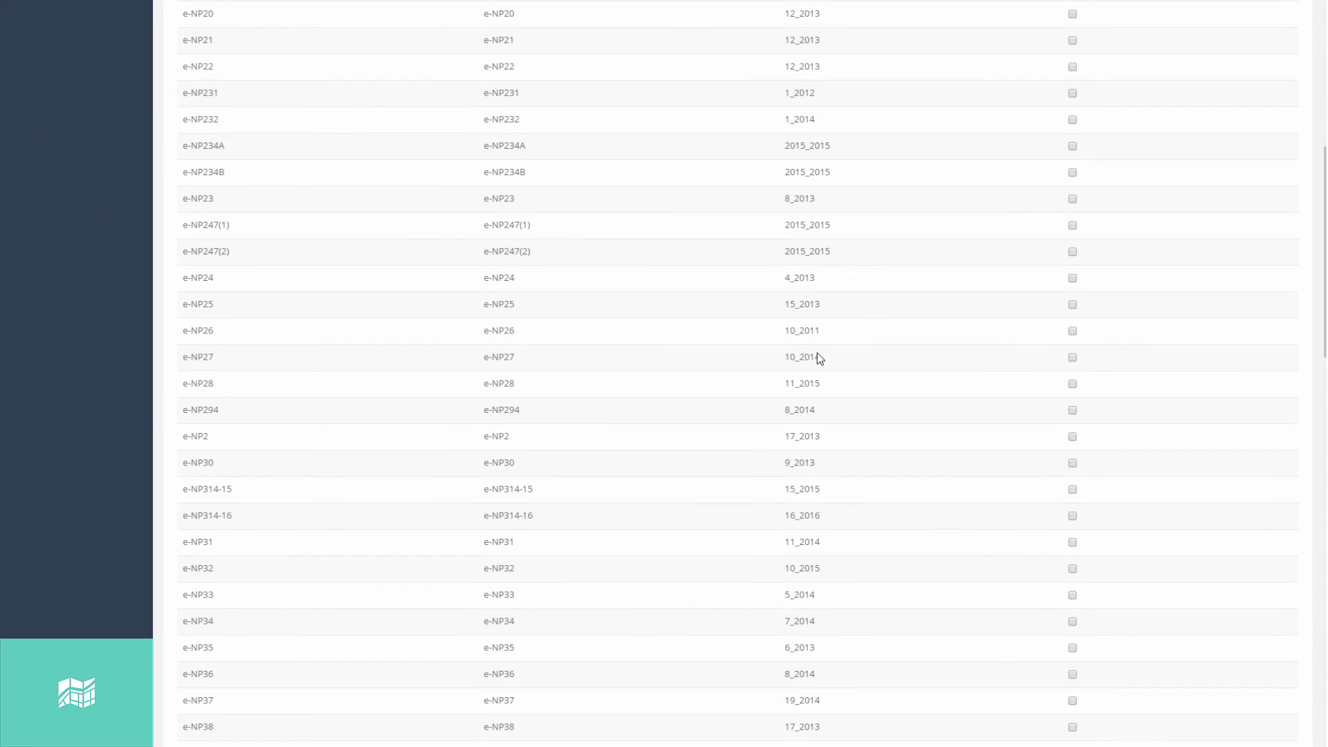
scroll(1074, 487, "up", 15)
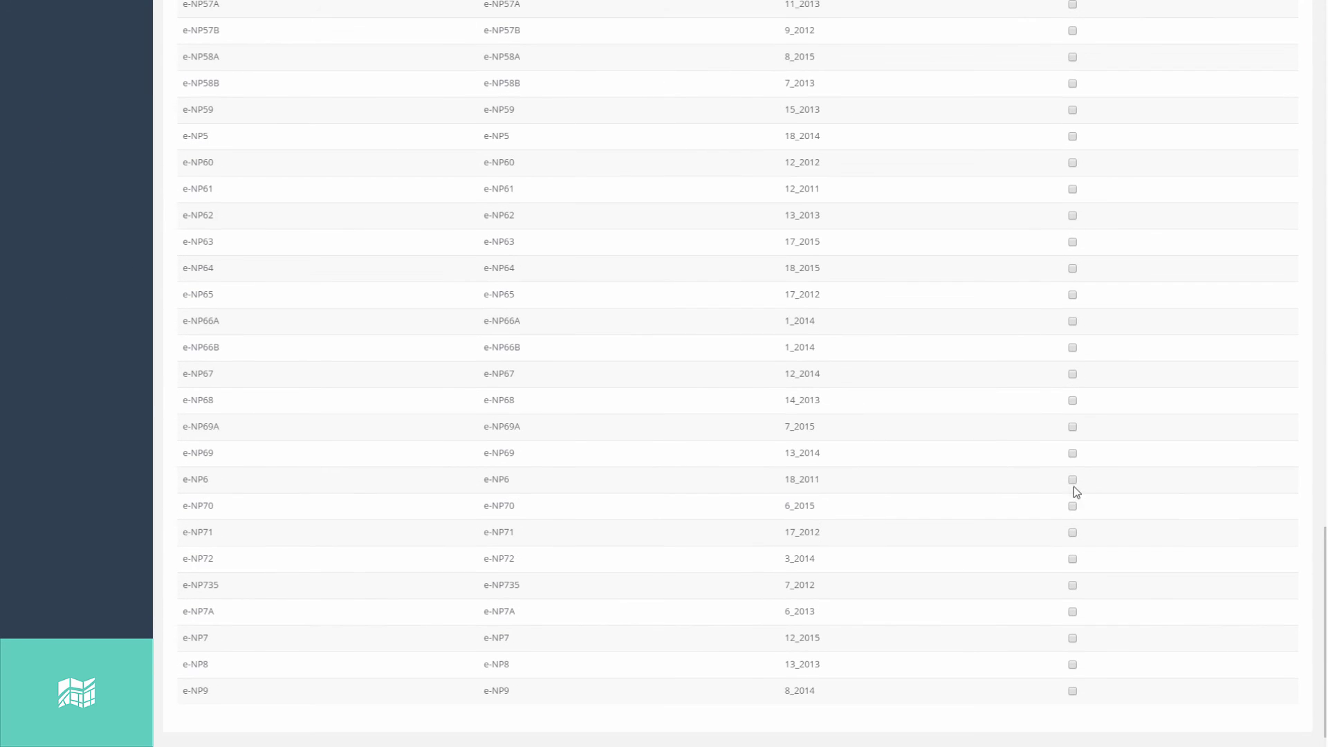
left_click(1265, 147)
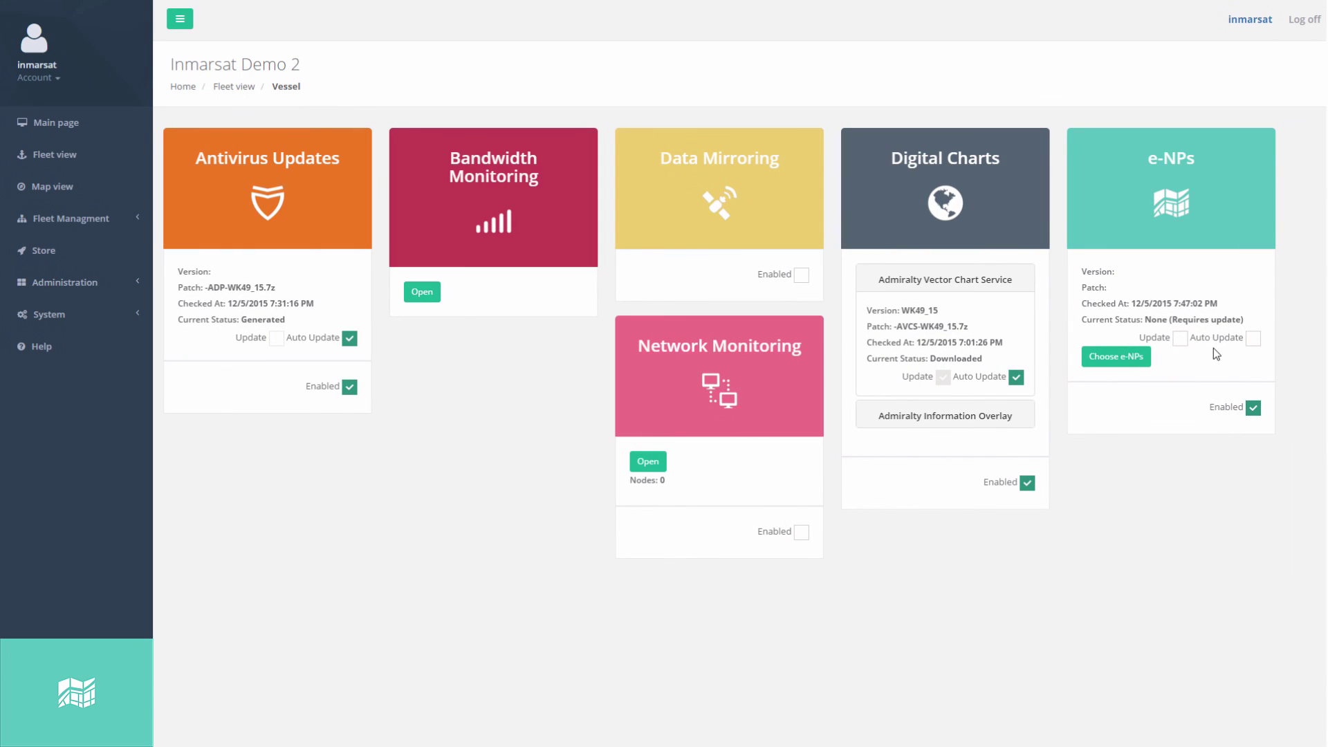
left_click(1180, 337)
Sign in as administrator and check Inmarsat Demo 2's e-NPs patch shows Generating in Fleet view.
left_click(1302, 18)
left_click(653, 125)
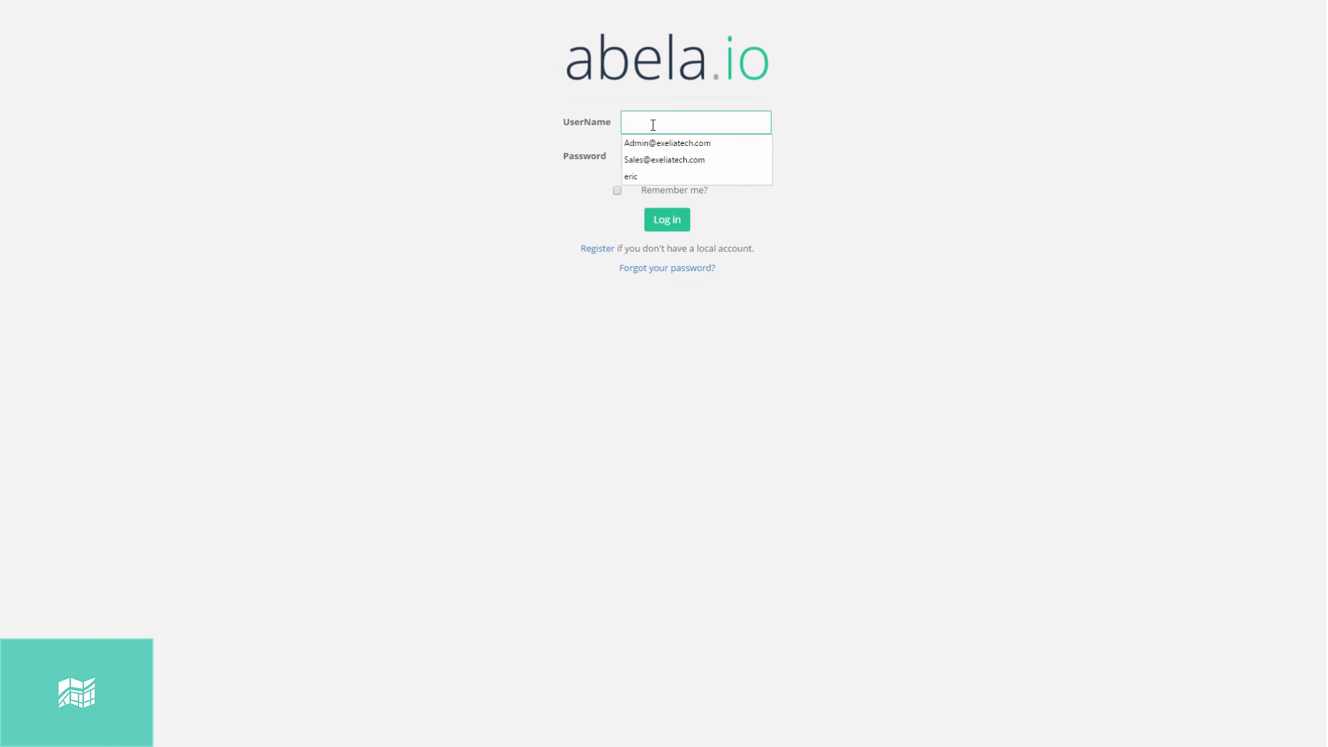
left_click(657, 143)
left_click(668, 222)
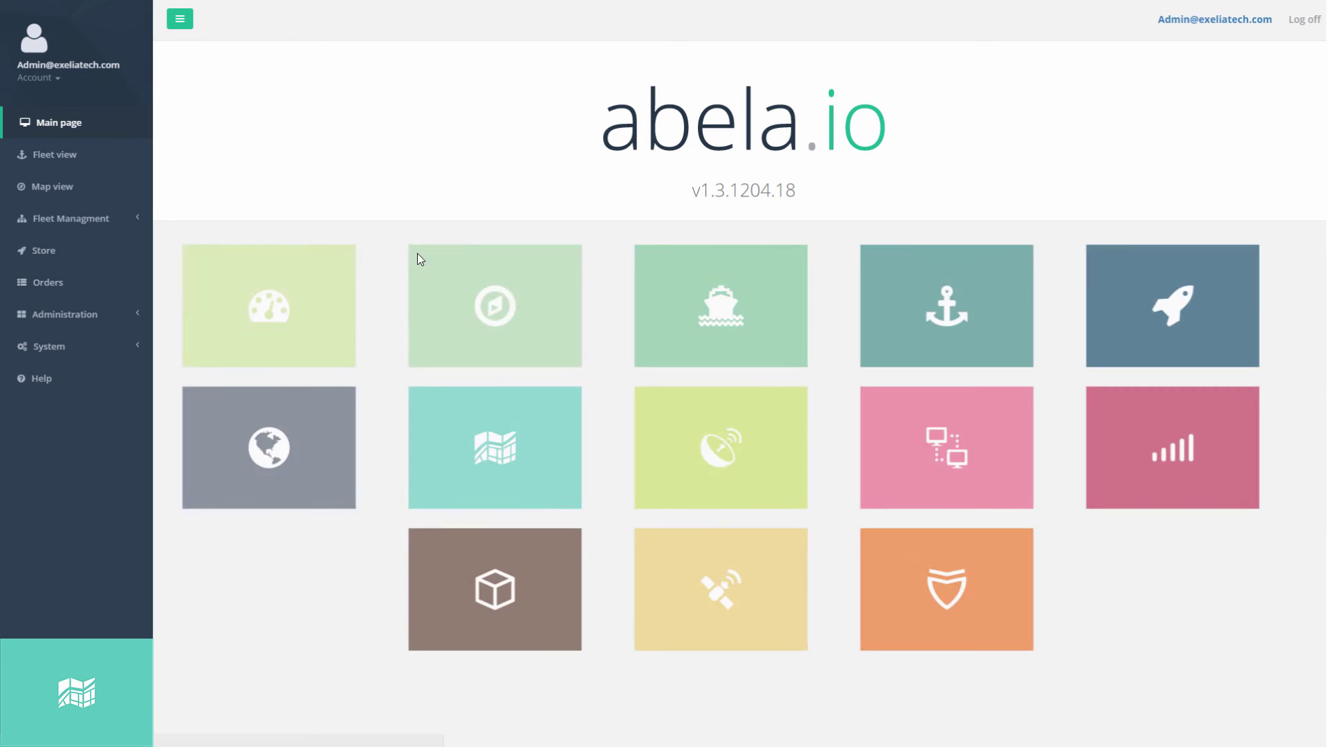
left_click(63, 158)
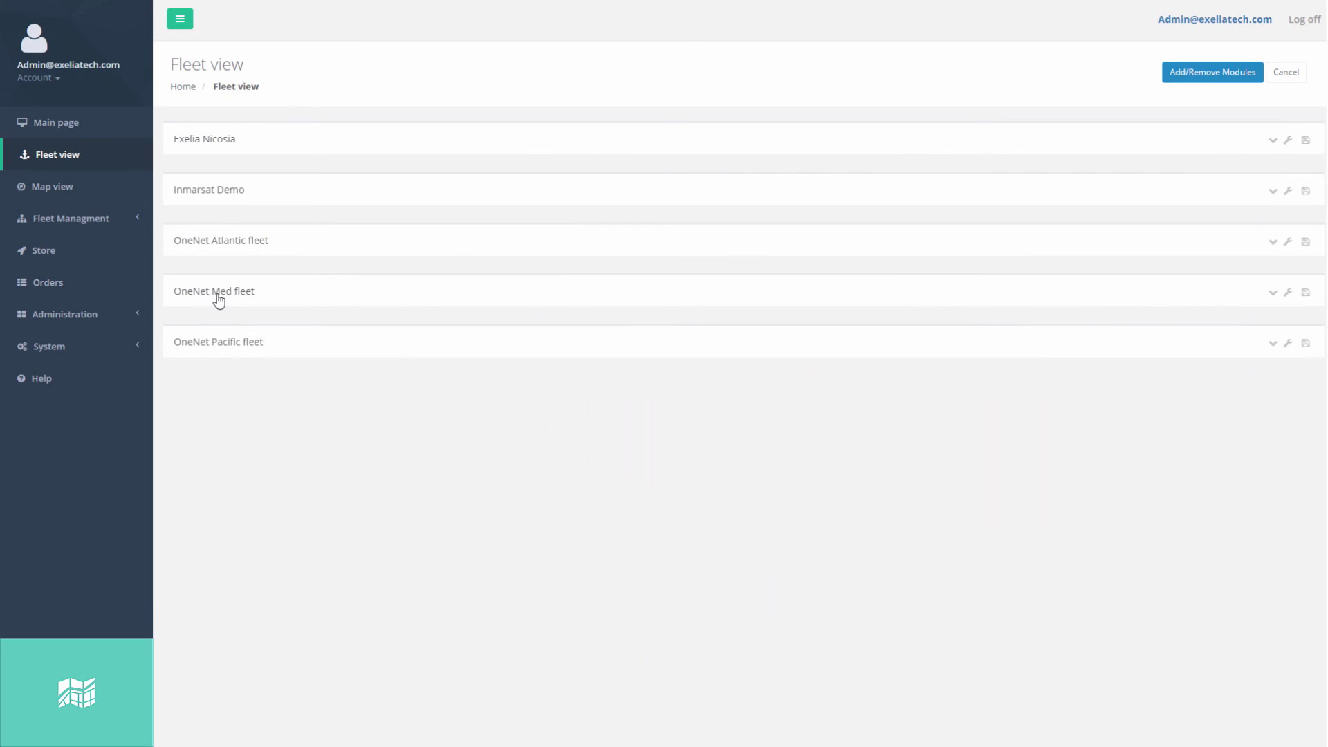
left_click(218, 297)
left_click(230, 529)
left_click(227, 198)
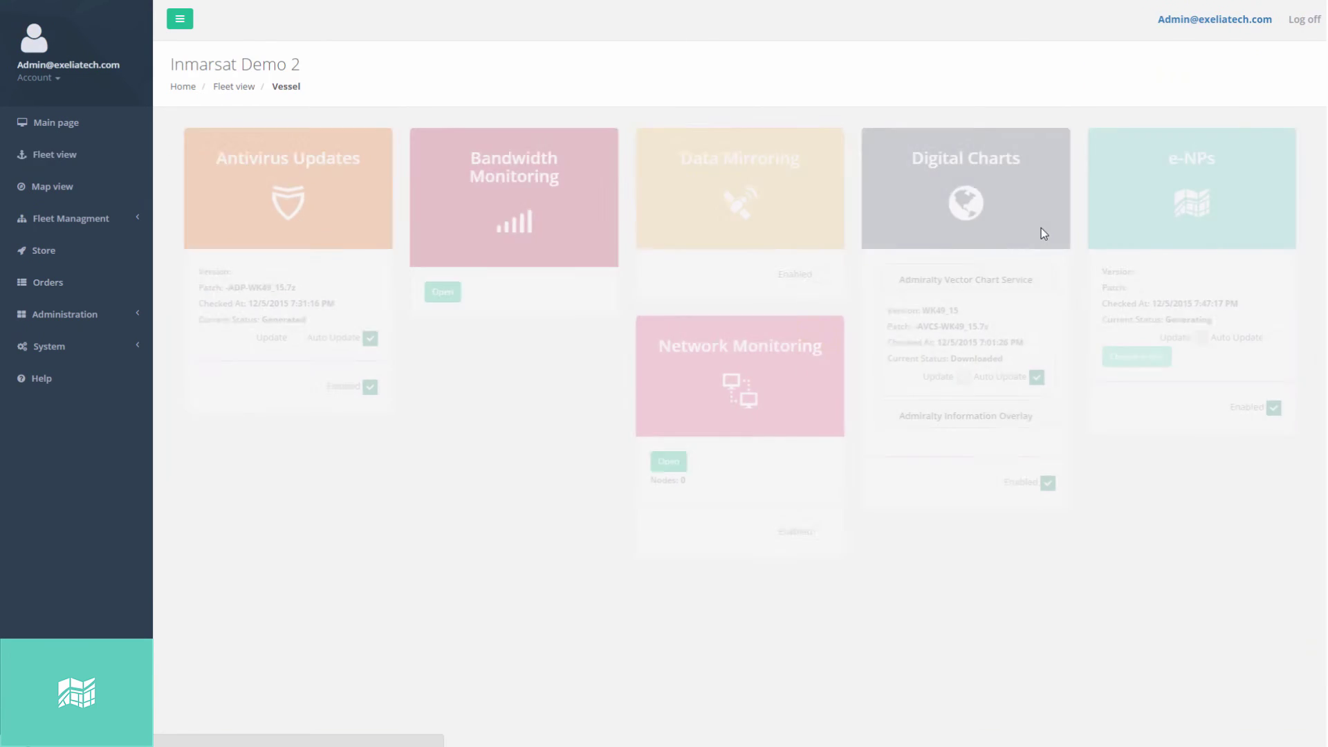
double_click(1155, 325)
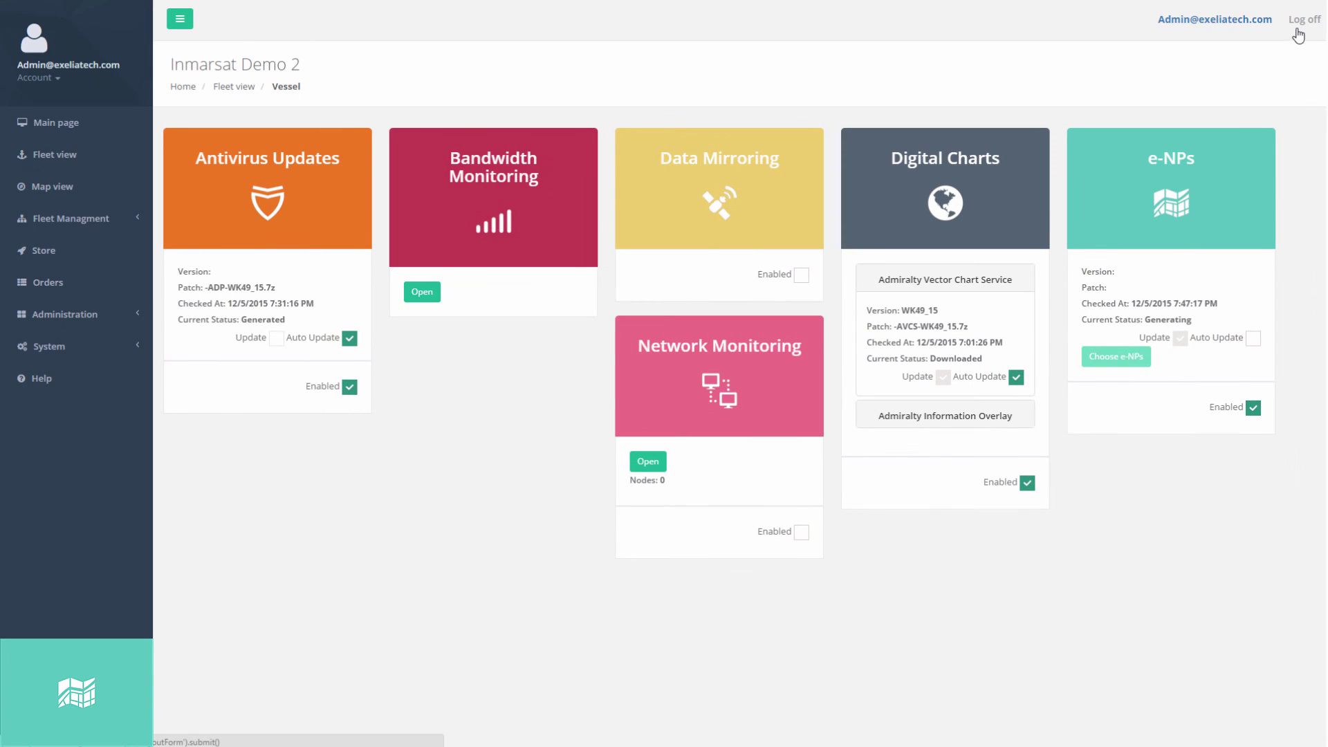
Sign back in as the vessel user and confirm the e-NPs patch now reads Generated.
left_click(1300, 31)
left_click(1300, 32)
left_click(667, 122)
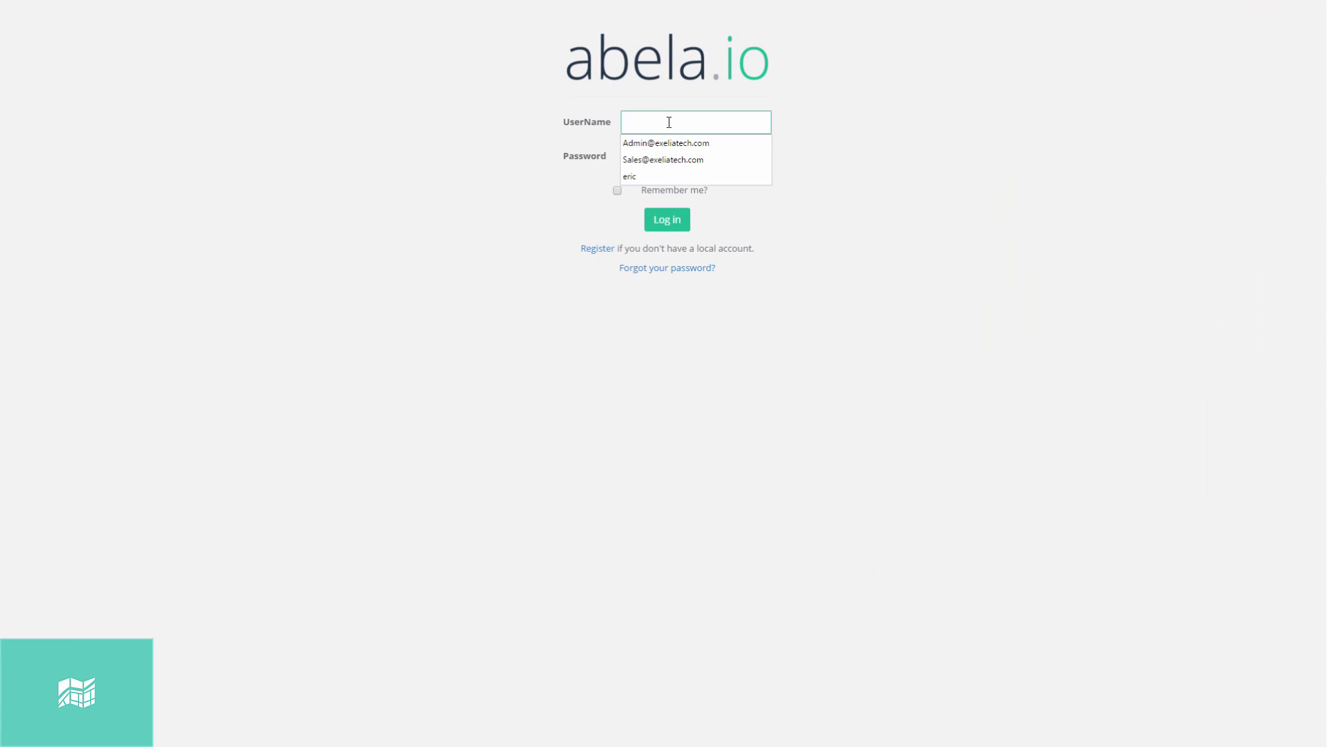
type("inmarsat")
key("Tab")
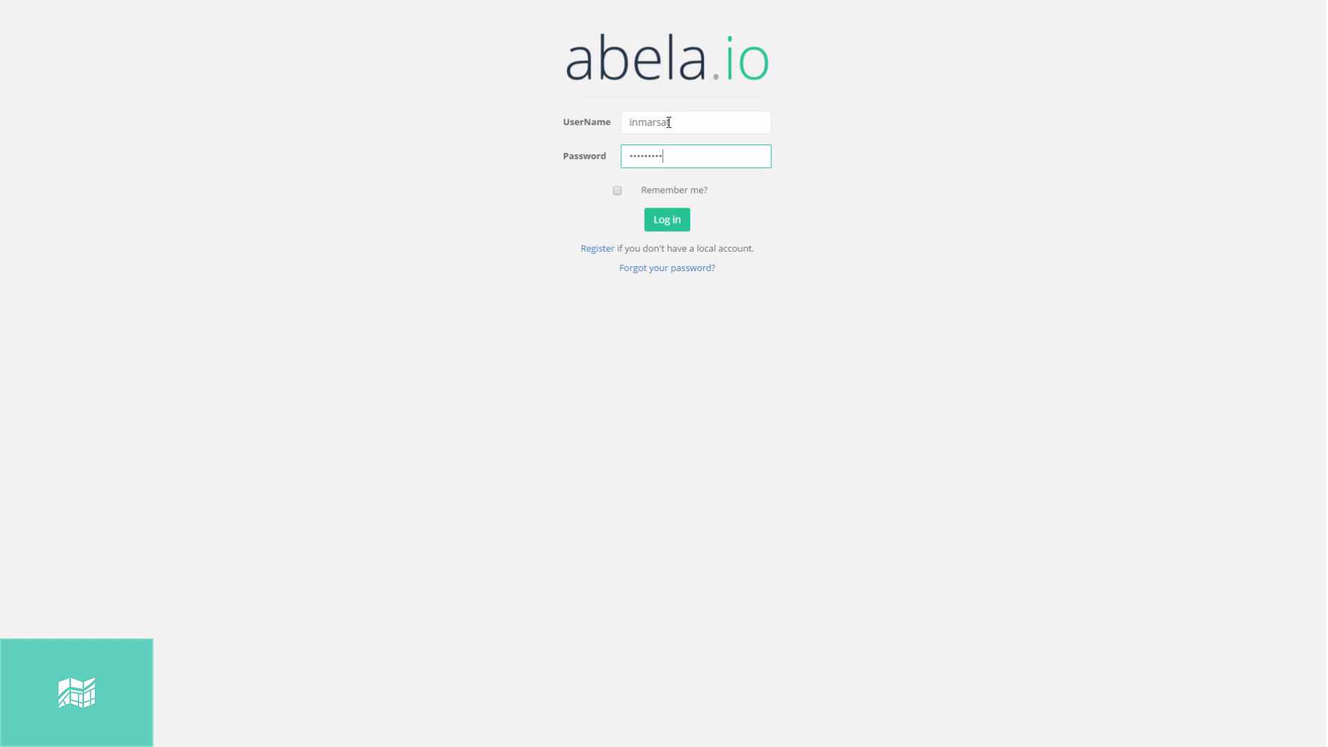
key("Return")
left_click(48, 314)
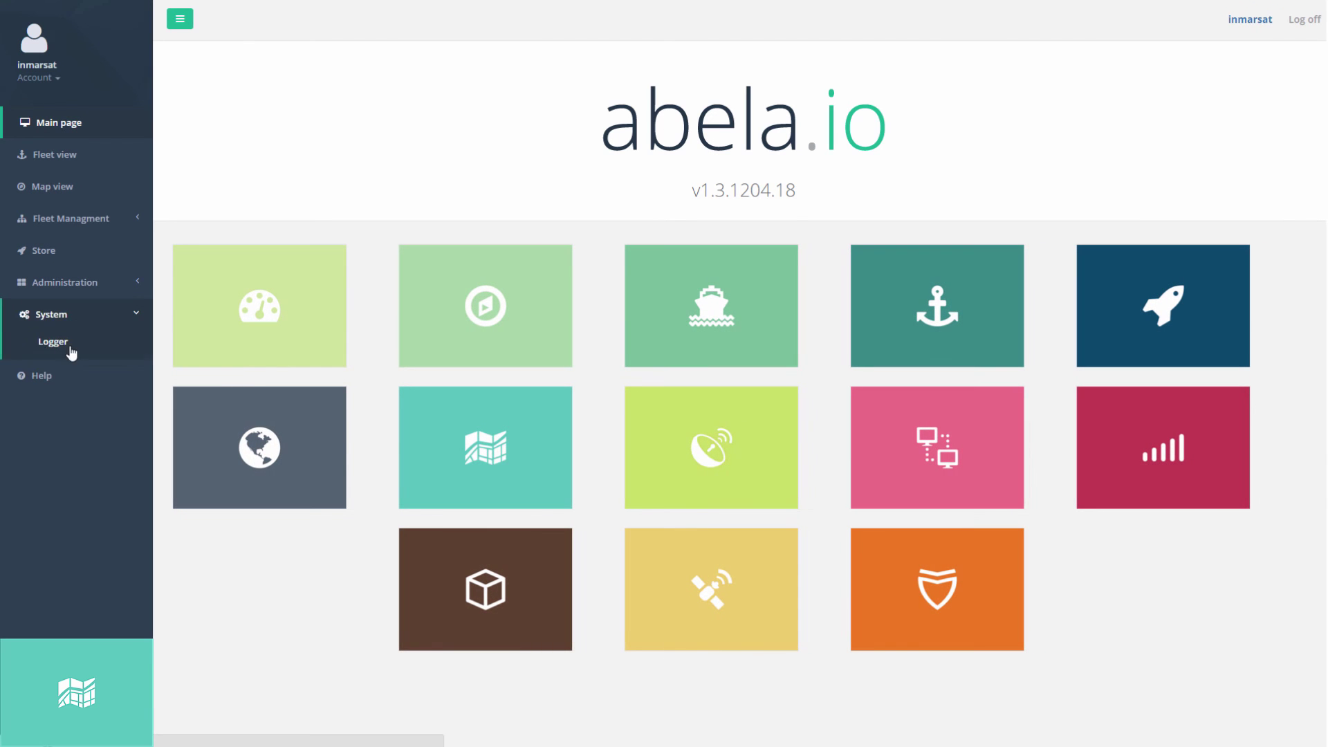
left_click(57, 154)
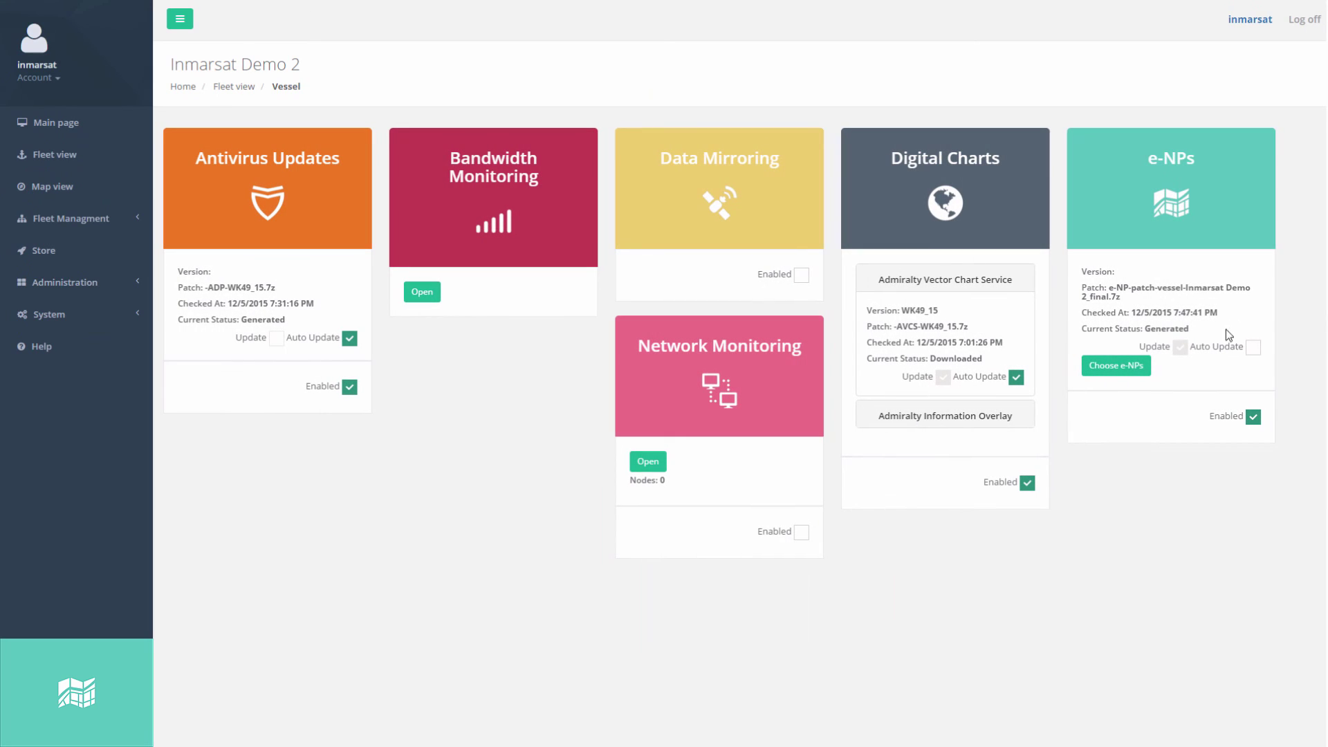
double_click(1236, 330)
left_click(1245, 318)
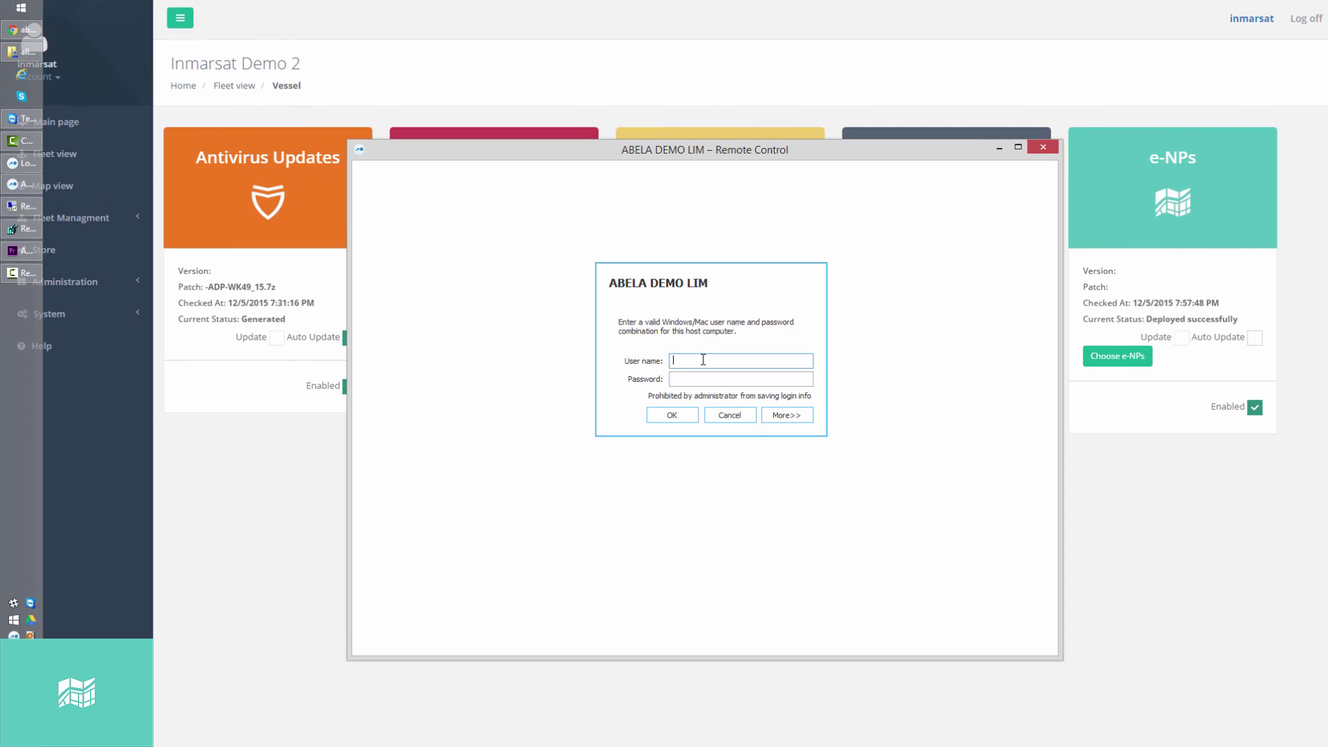
Log into the ABELA DEMO LIM remote computer with the Administrator credentials and accept automatic login.
type("Administrator")
key("Tab")
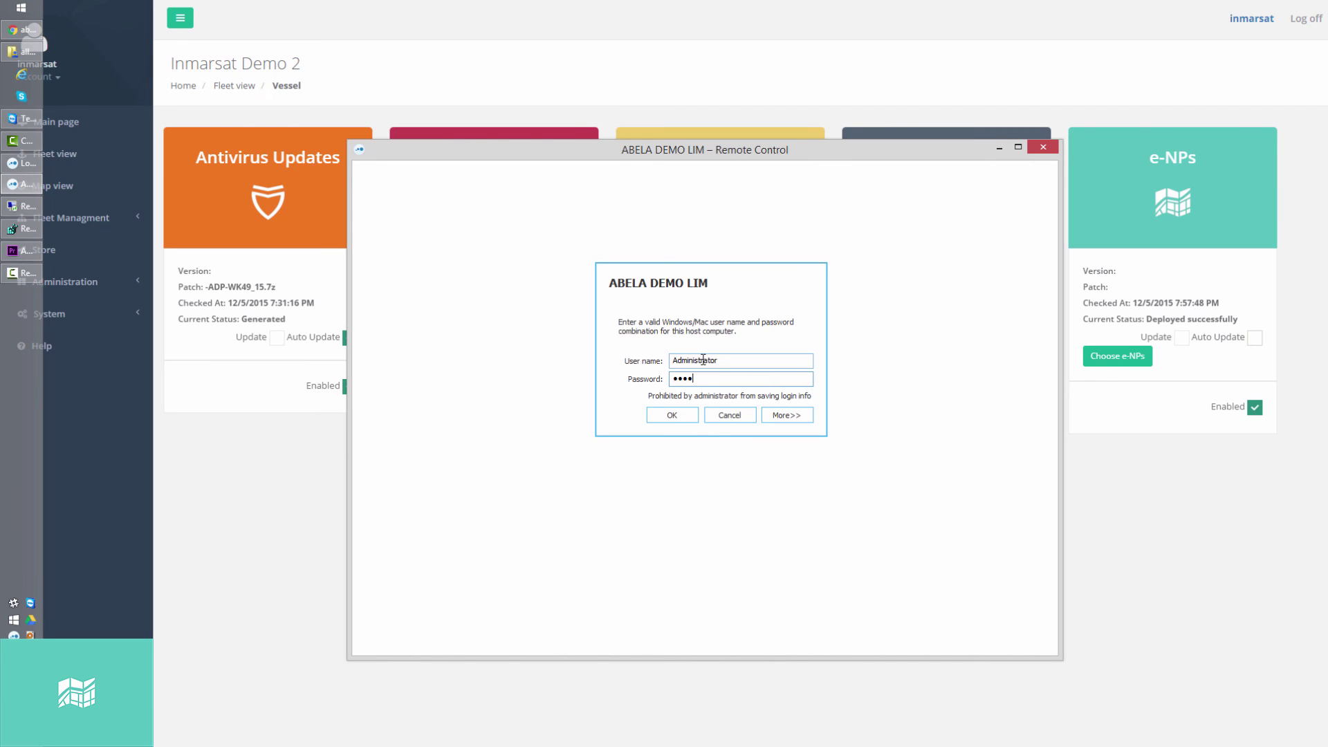
left_click(672, 415)
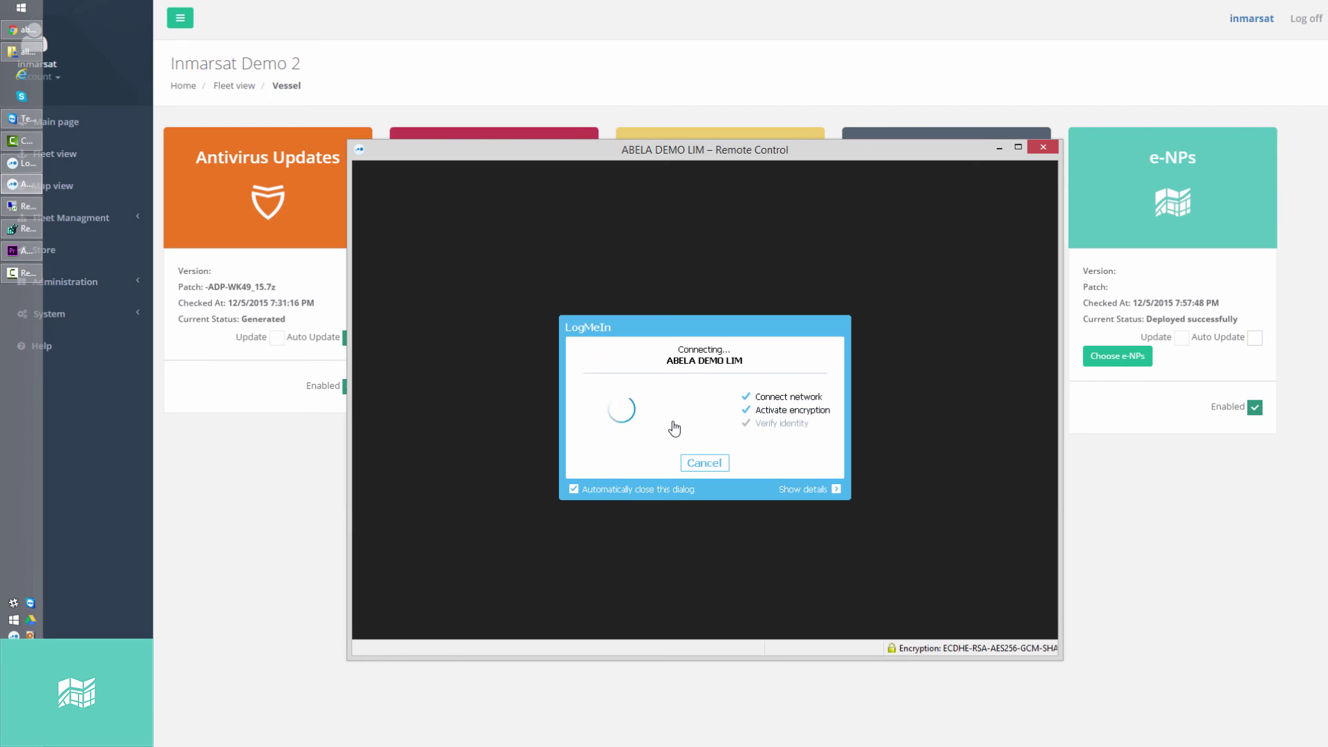
key("Return")
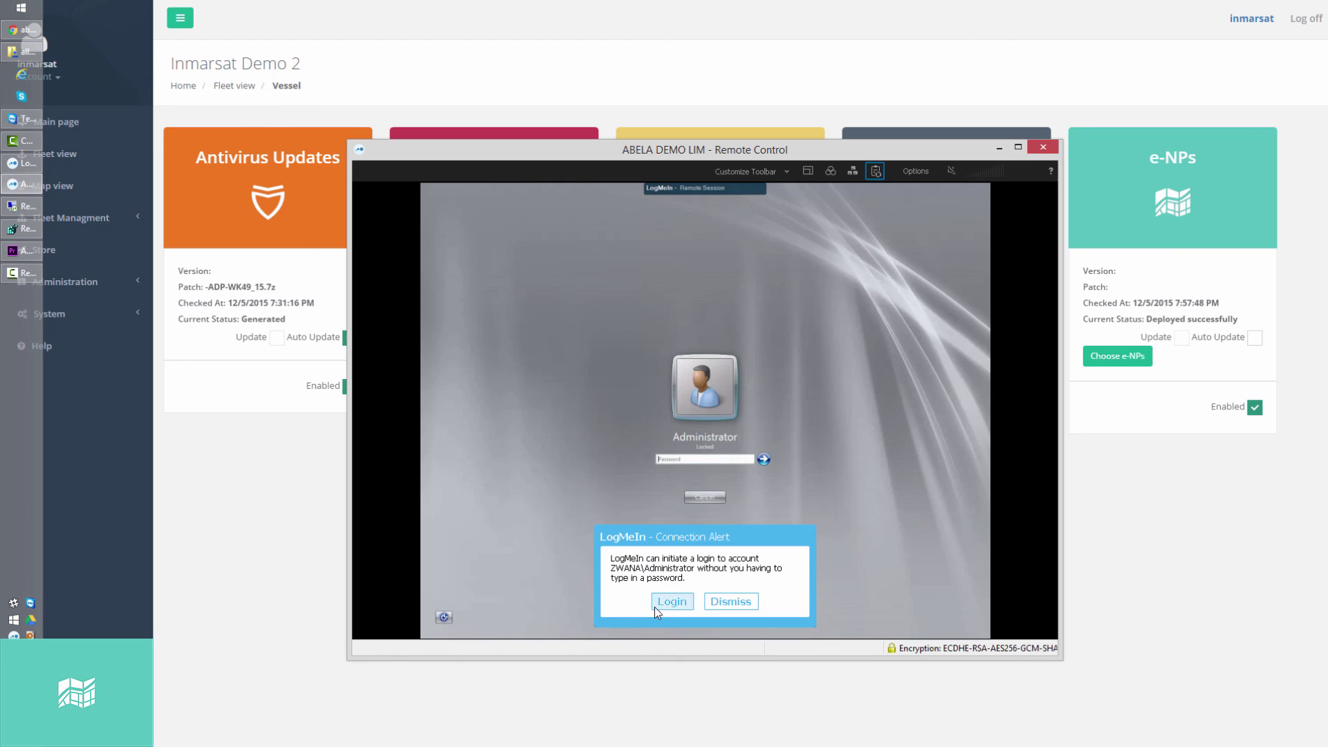
left_click(1017, 146)
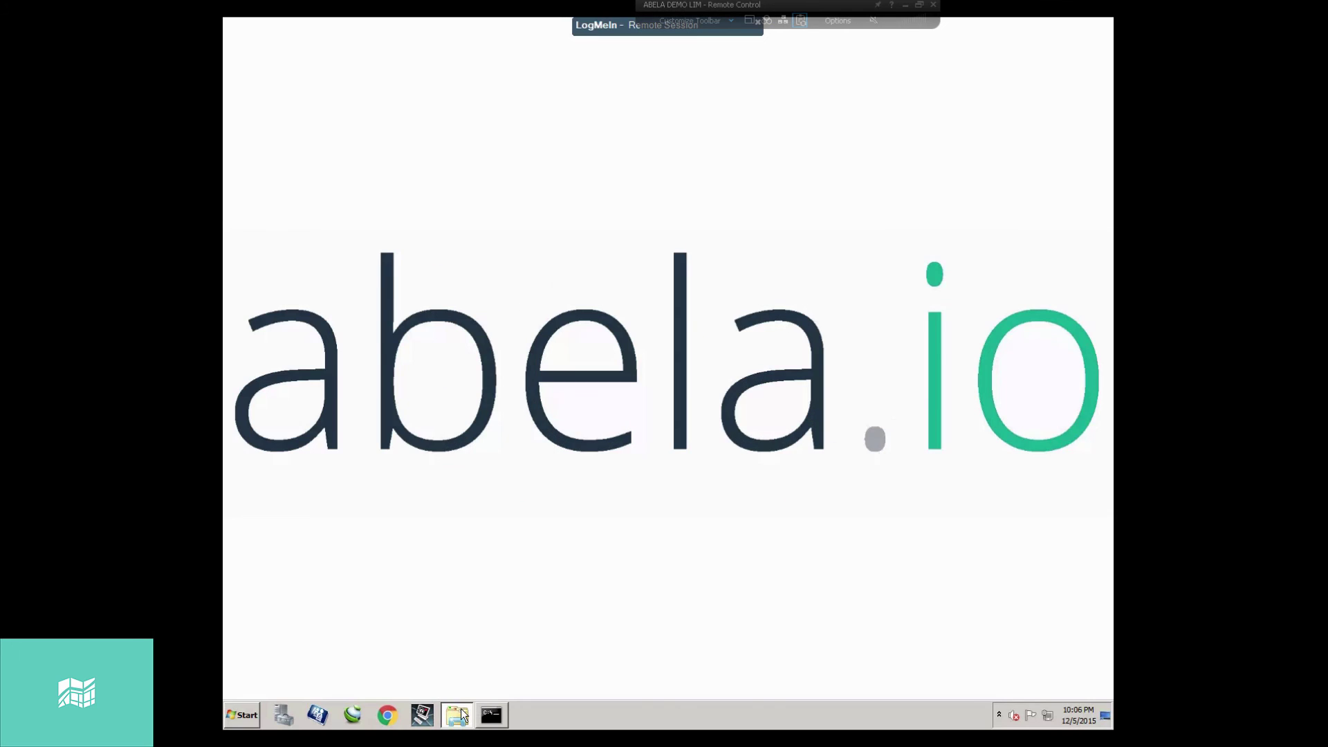
Open the remote e-NPs publications folder and inspect its PDFs, including e-NP5011_5_2011.pdf.
left_click(458, 714)
left_click(597, 214)
left_click(585, 260)
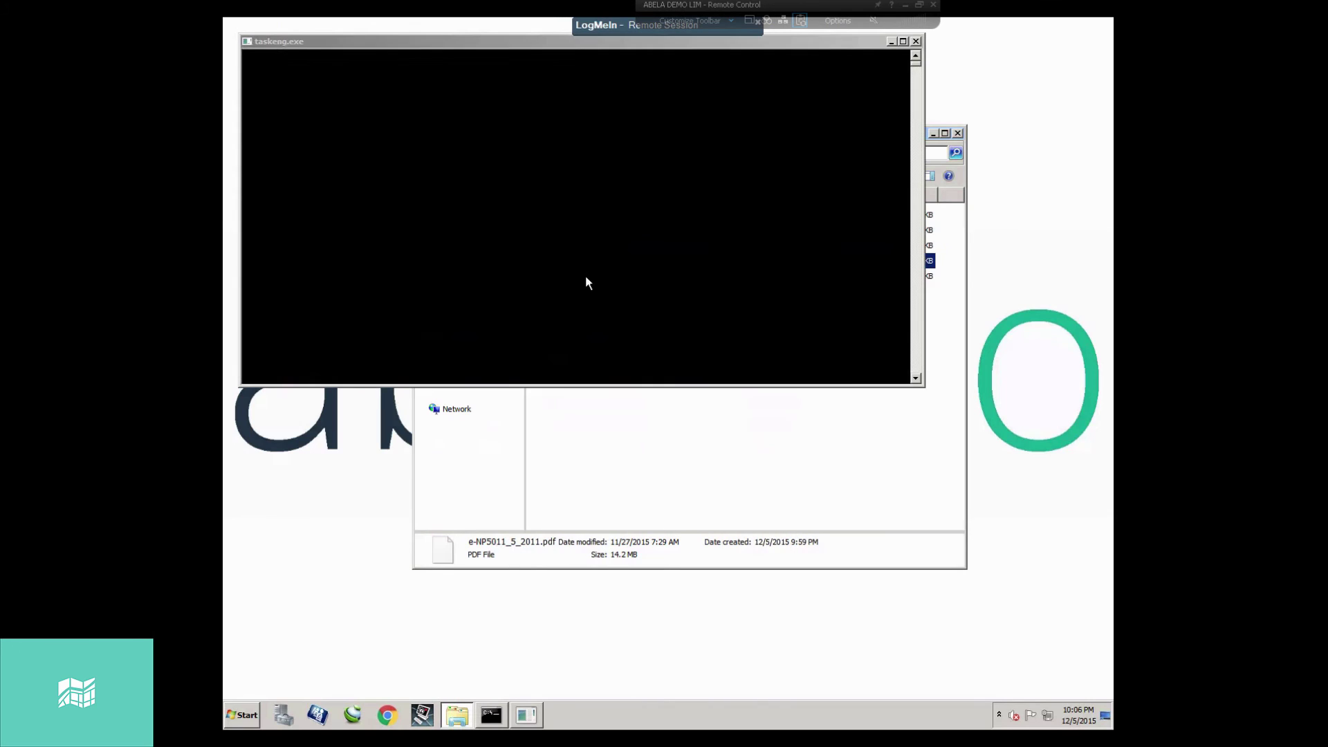
left_click(614, 284)
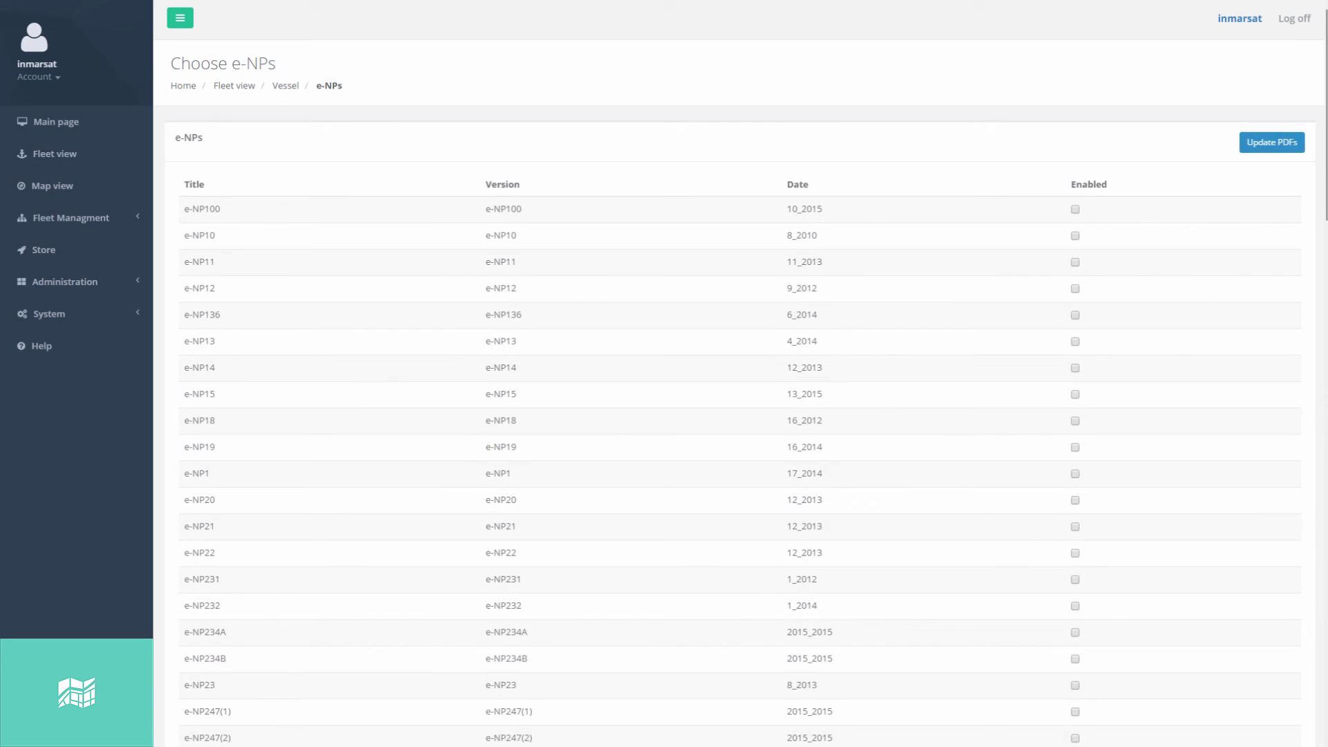
left_click_drag(1320, 207, 1307, 476)
Review the enabled e-NP4 to e-NP5012 rows, update the PDFs, and turn on e-NPs Auto Update.
scroll(859, 492, "down", 2)
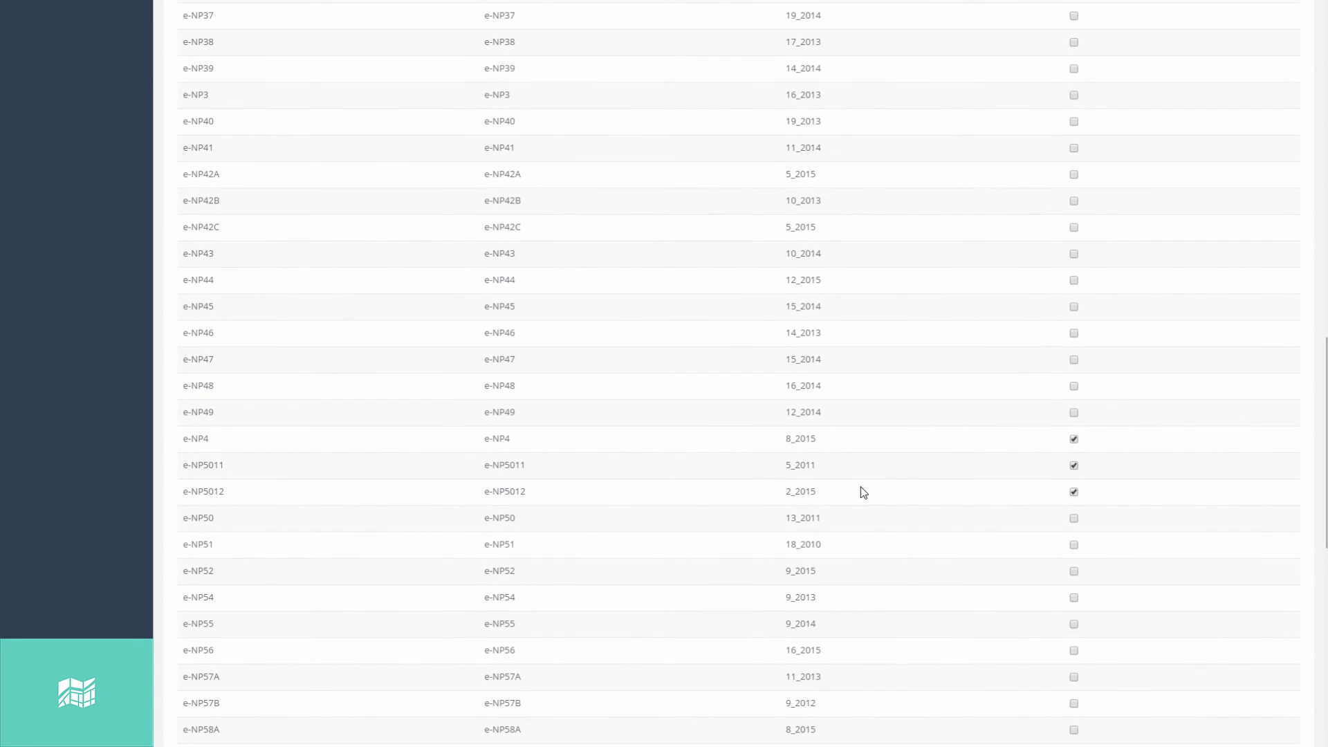
left_click_drag(859, 492, 579, 450)
scroll(876, 534, "down", 10)
left_click_drag(876, 534, 830, 558)
left_click_drag(1322, 636, 1321, 104)
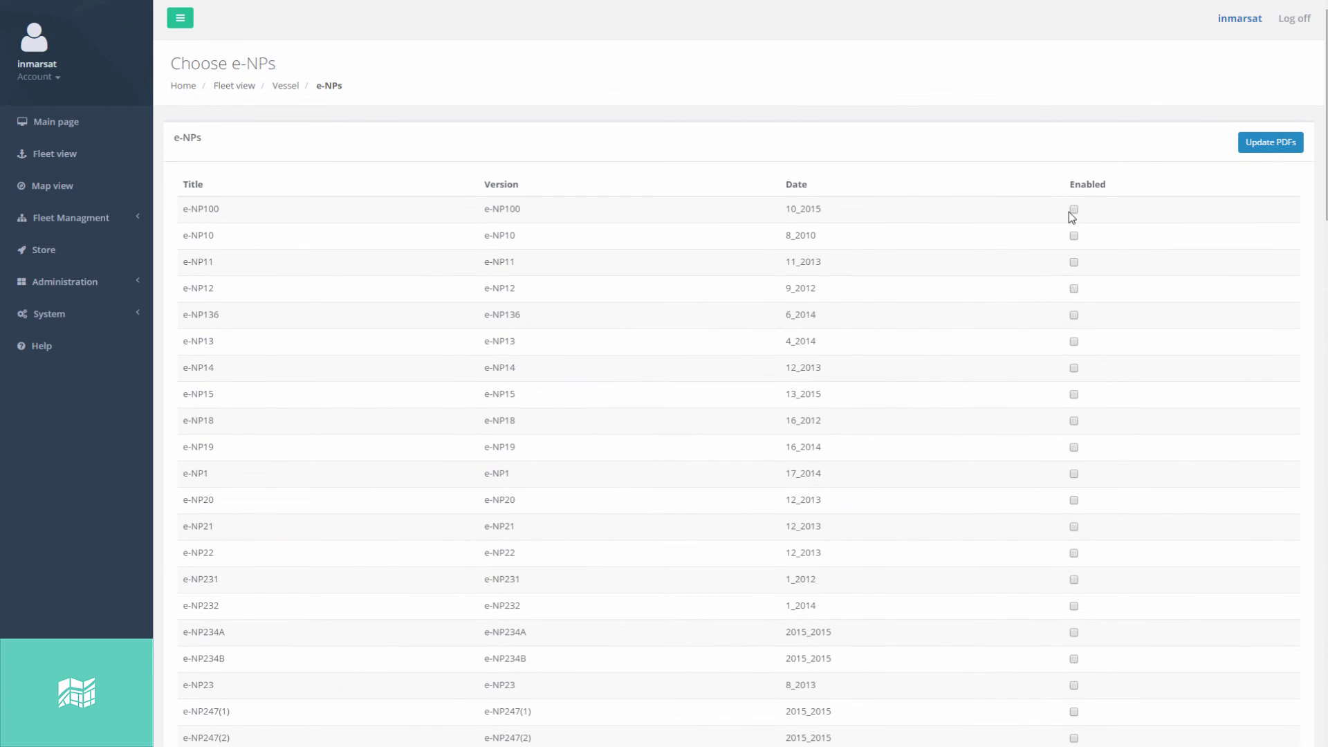
left_click(1273, 147)
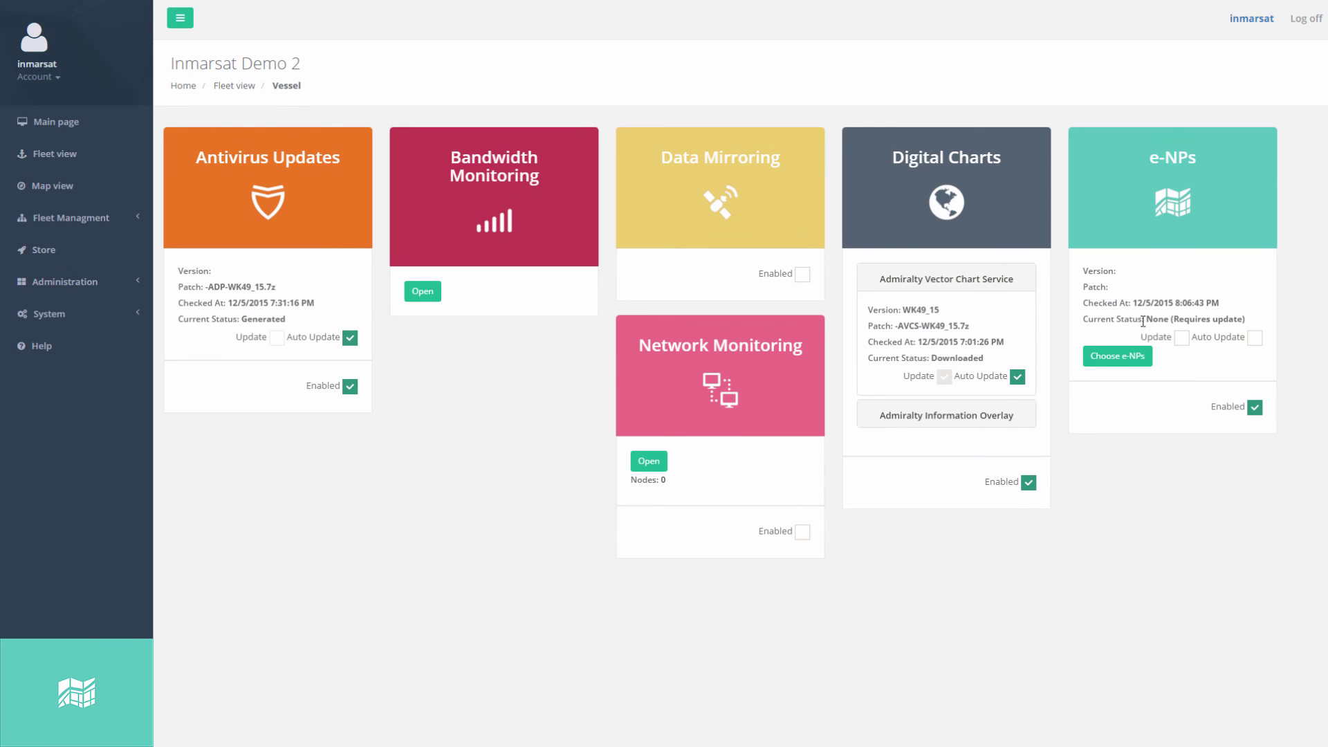
left_click_drag(1142, 321, 1252, 323)
left_click(1248, 339)
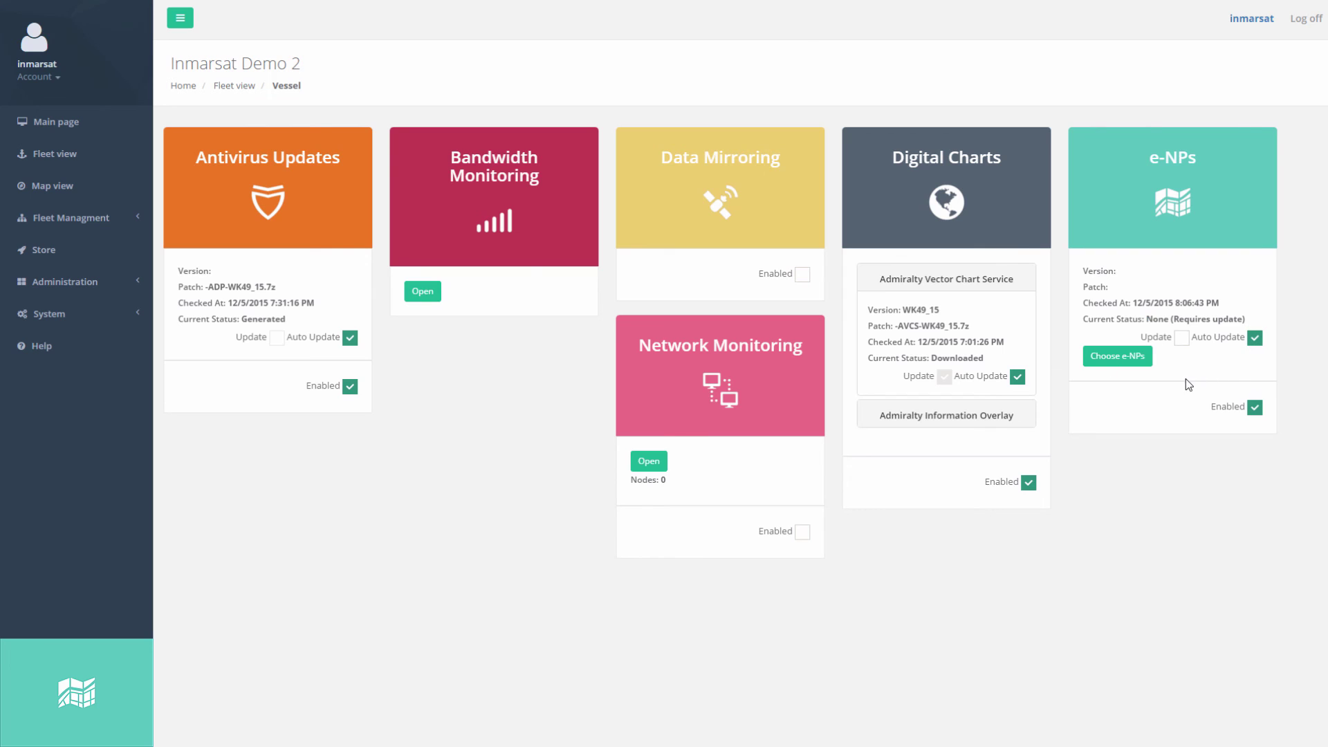